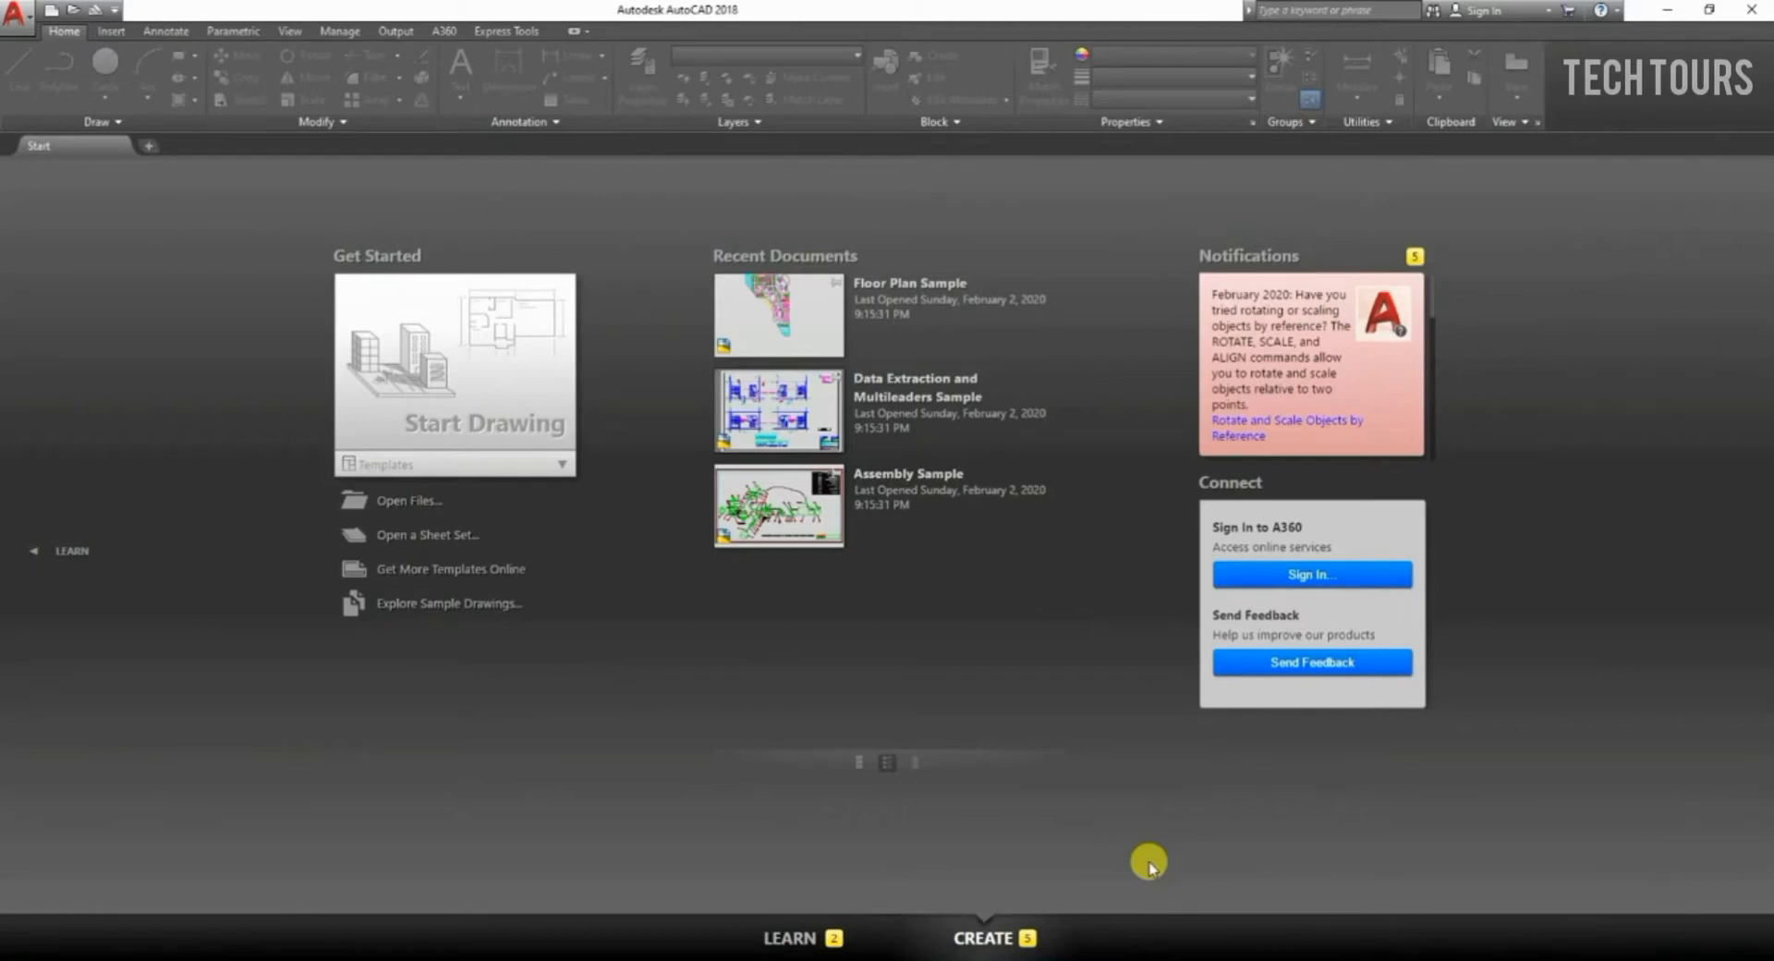
Start a new blank drawing.
left_click(434, 427)
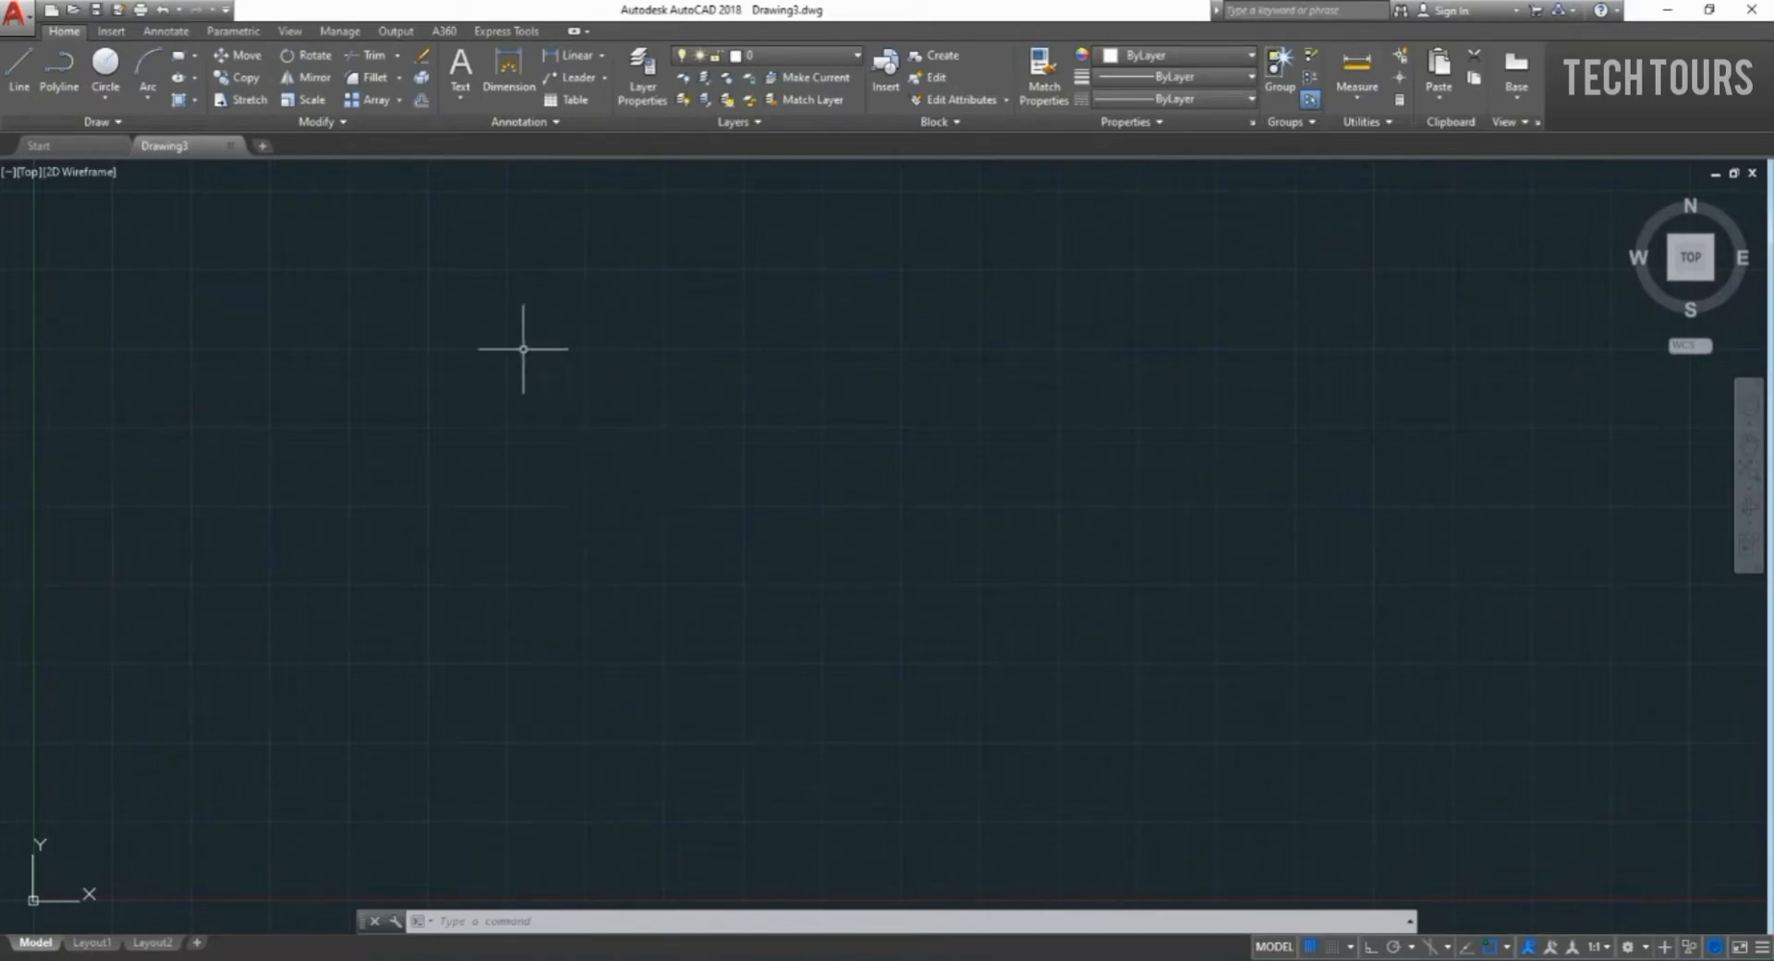
Open the Drawing Units settings from the drawing utilities, examine the length, angle and insertion scale options, and close them.
left_click(18, 14)
mouse_move(113, 407)
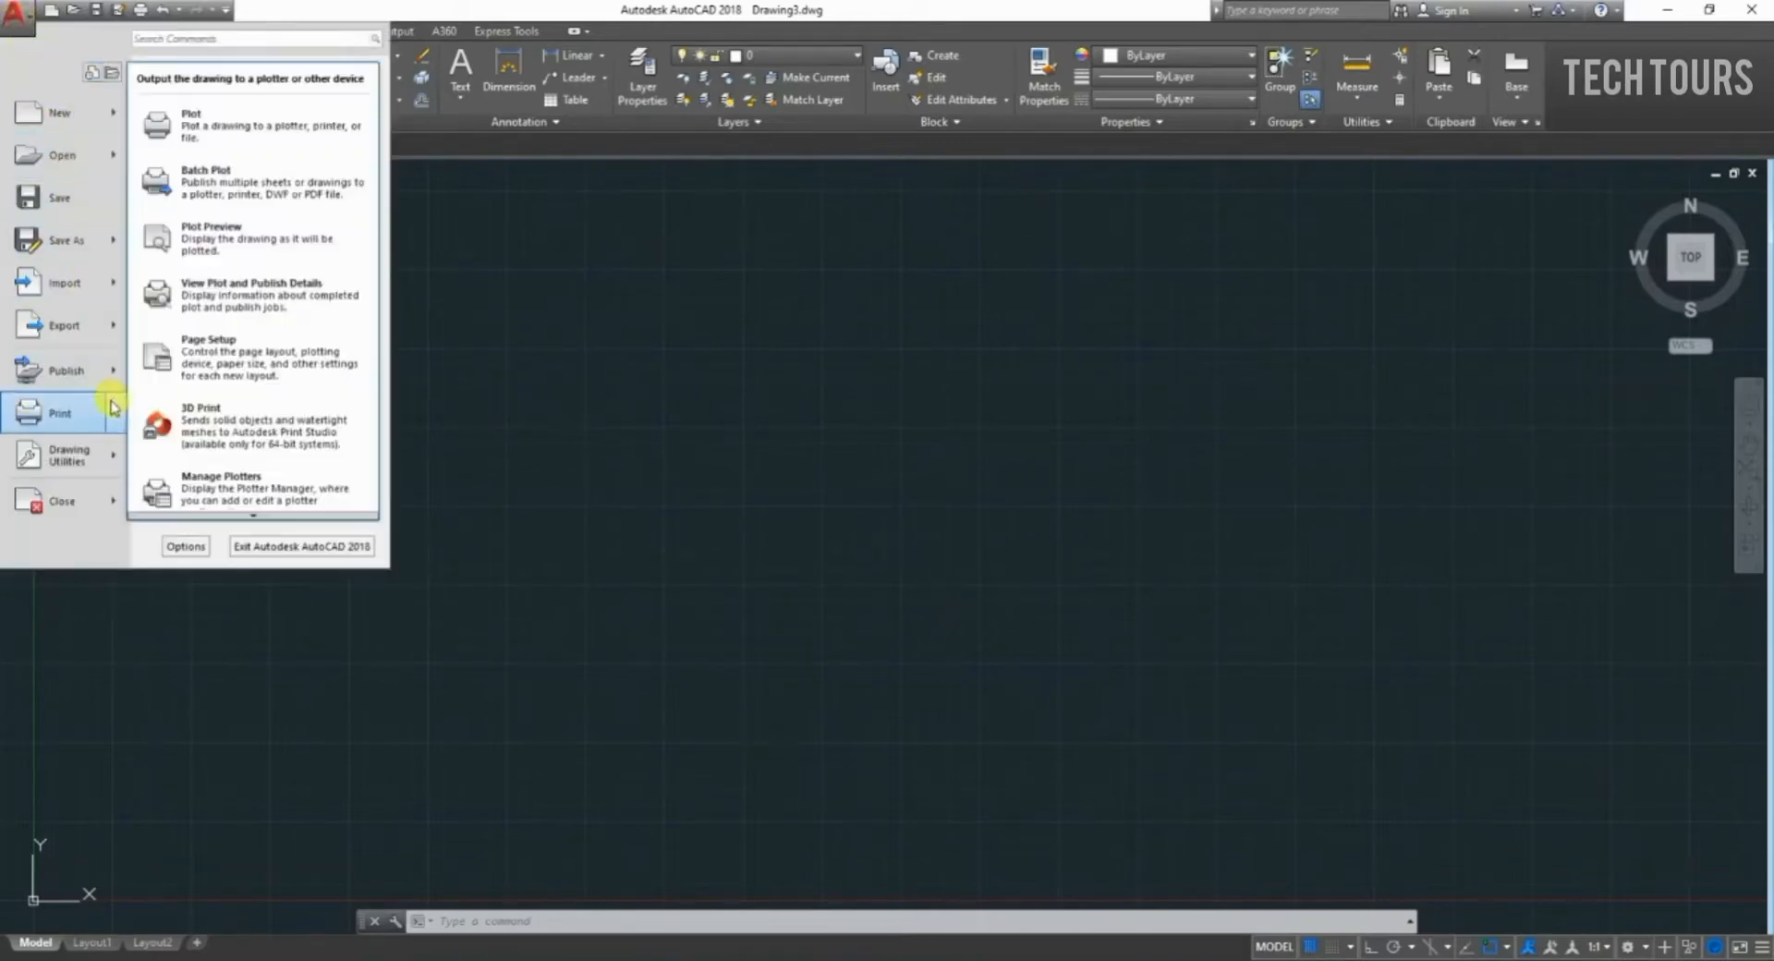
left_click(93, 473)
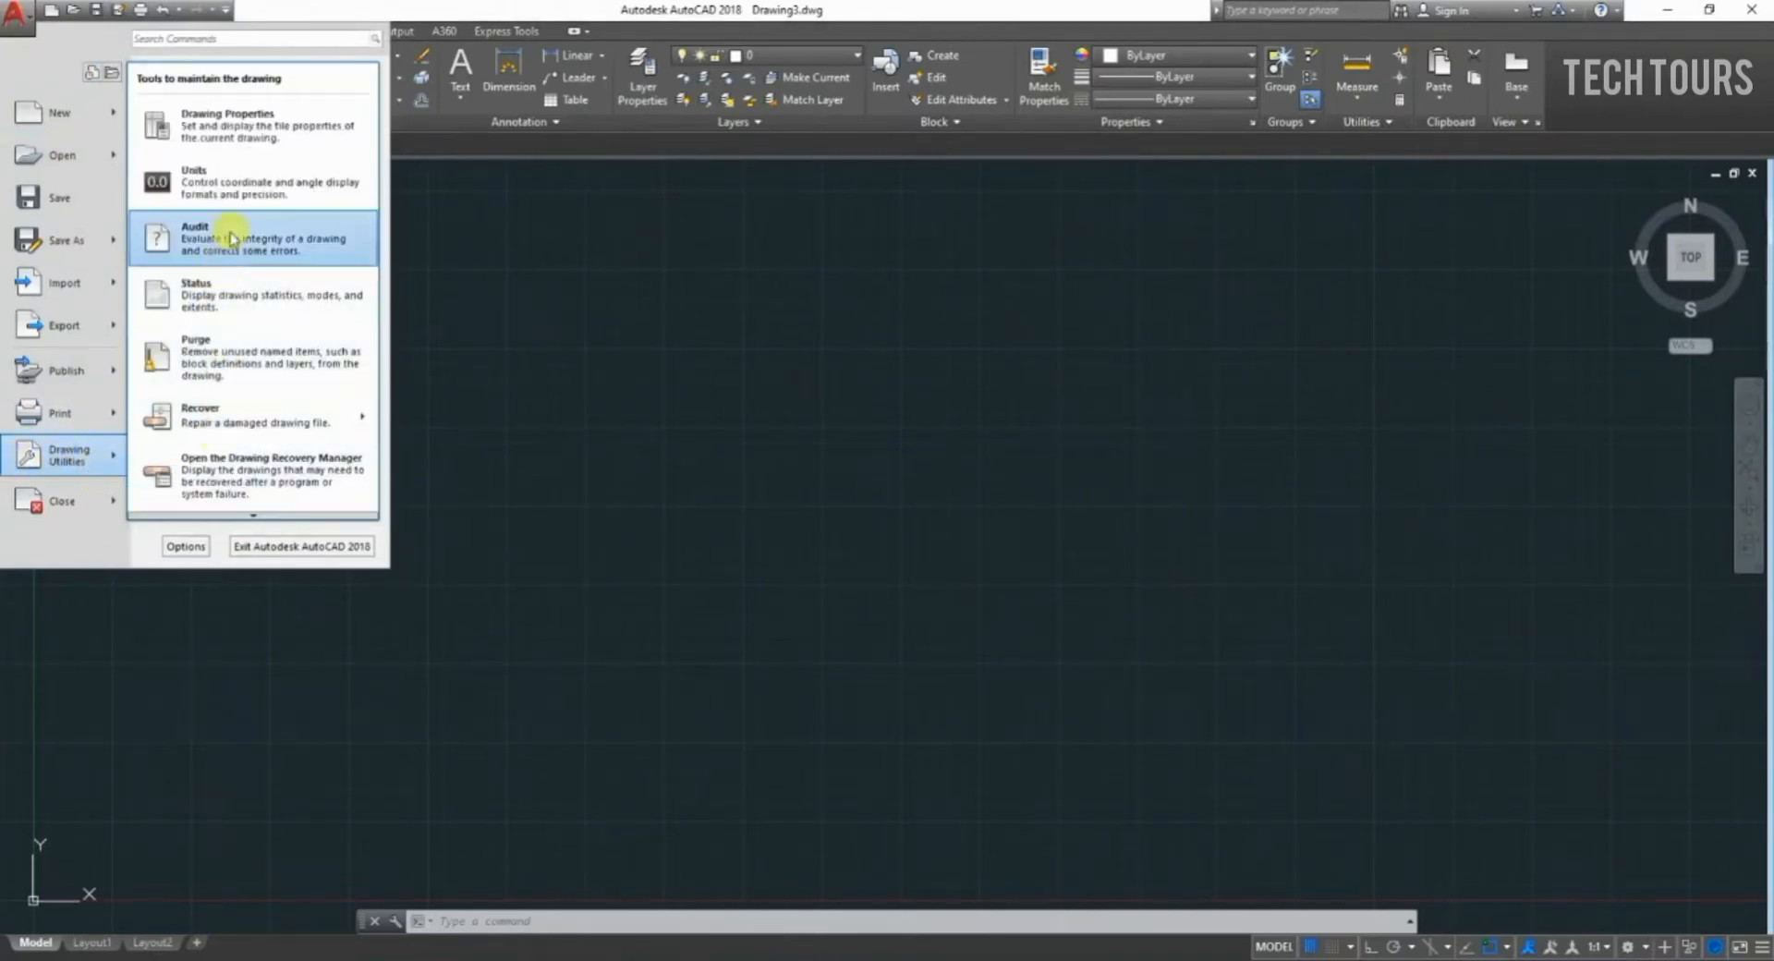
left_click(752, 455)
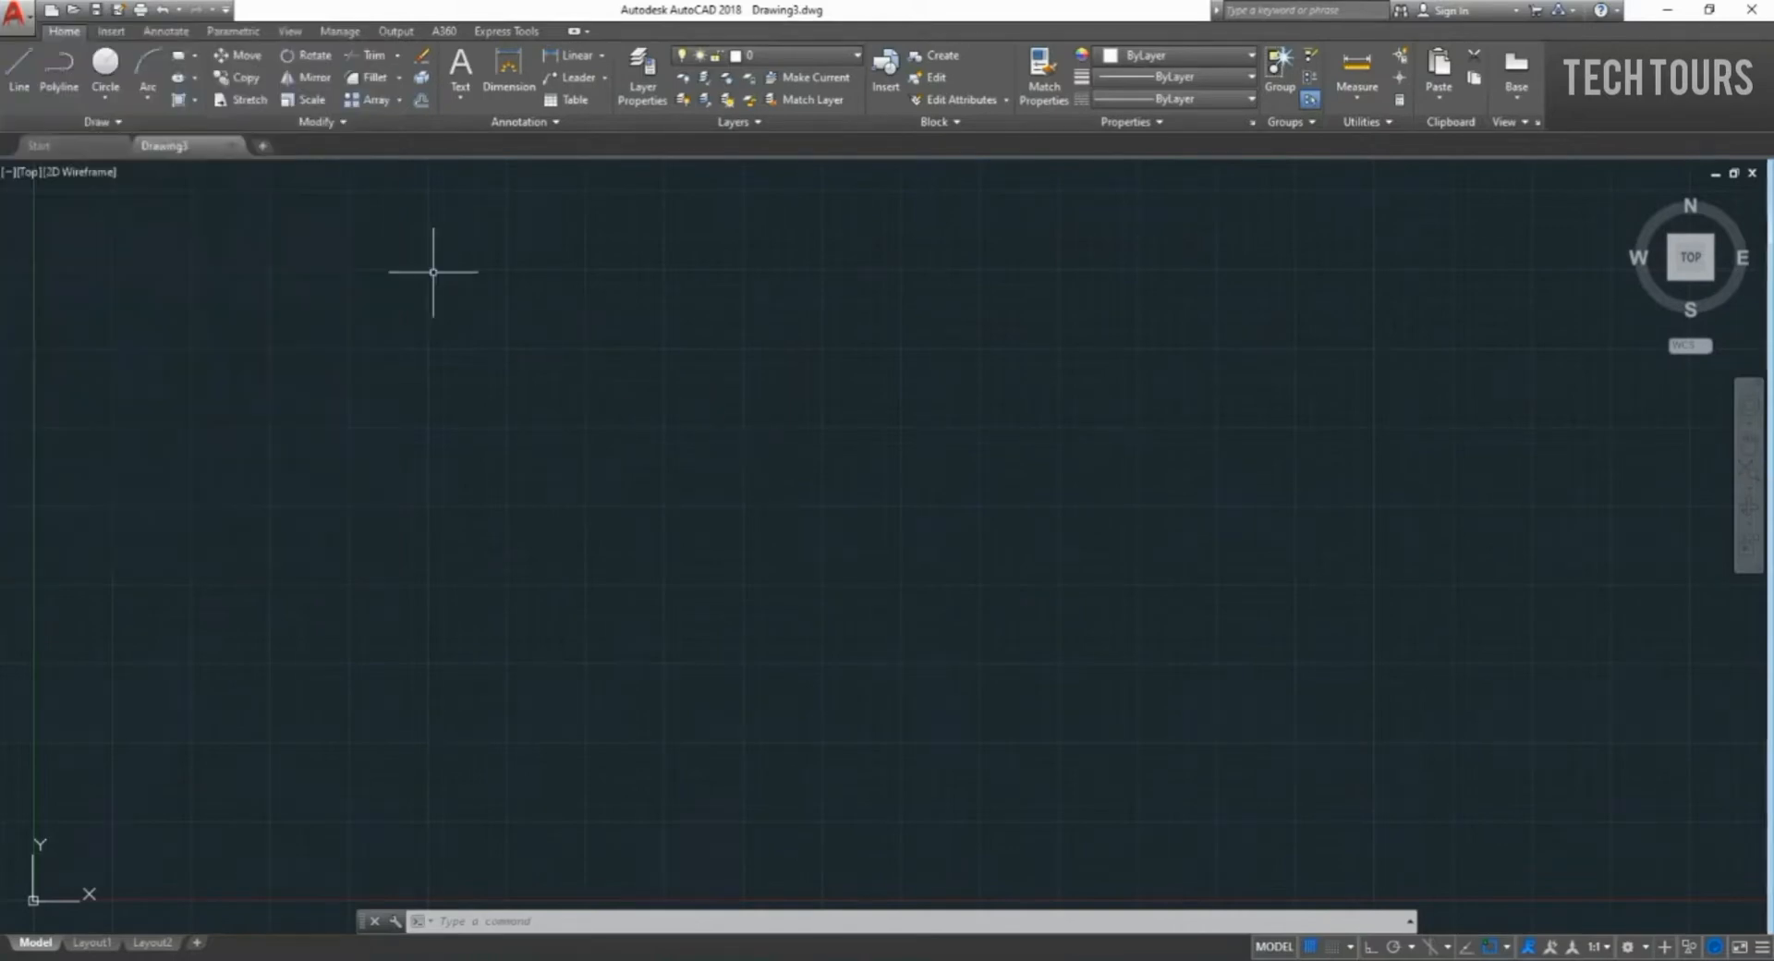
left_click(16, 17)
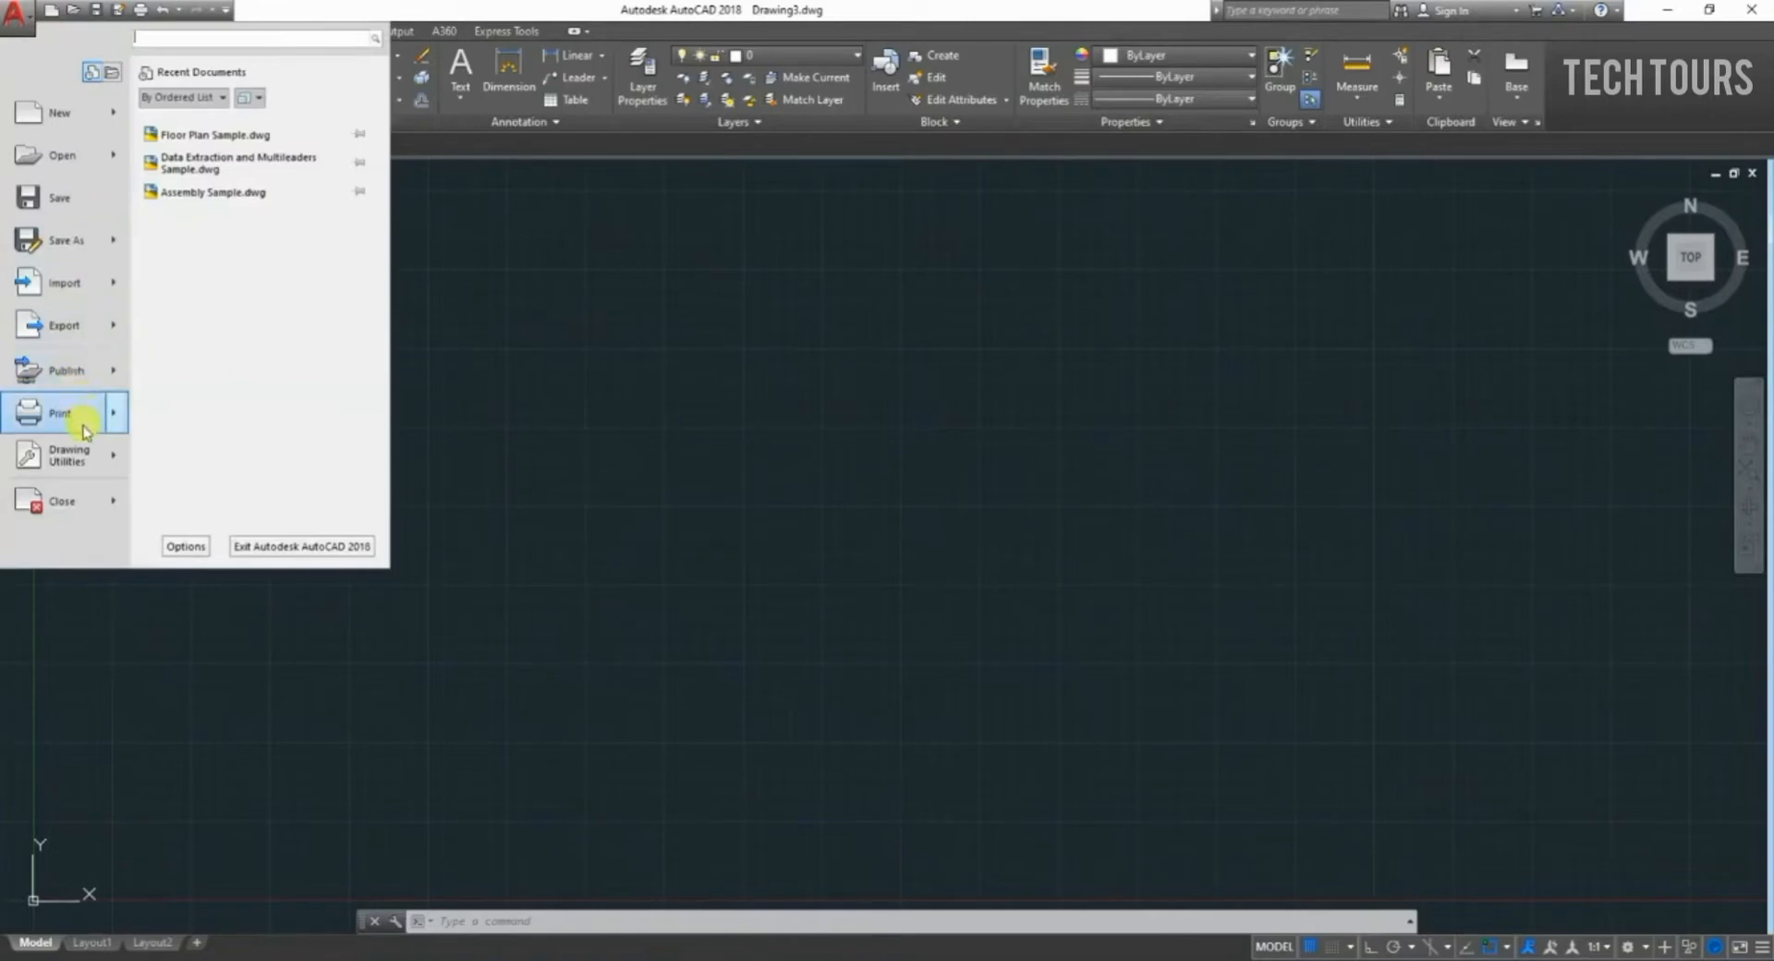
mouse_move(85, 460)
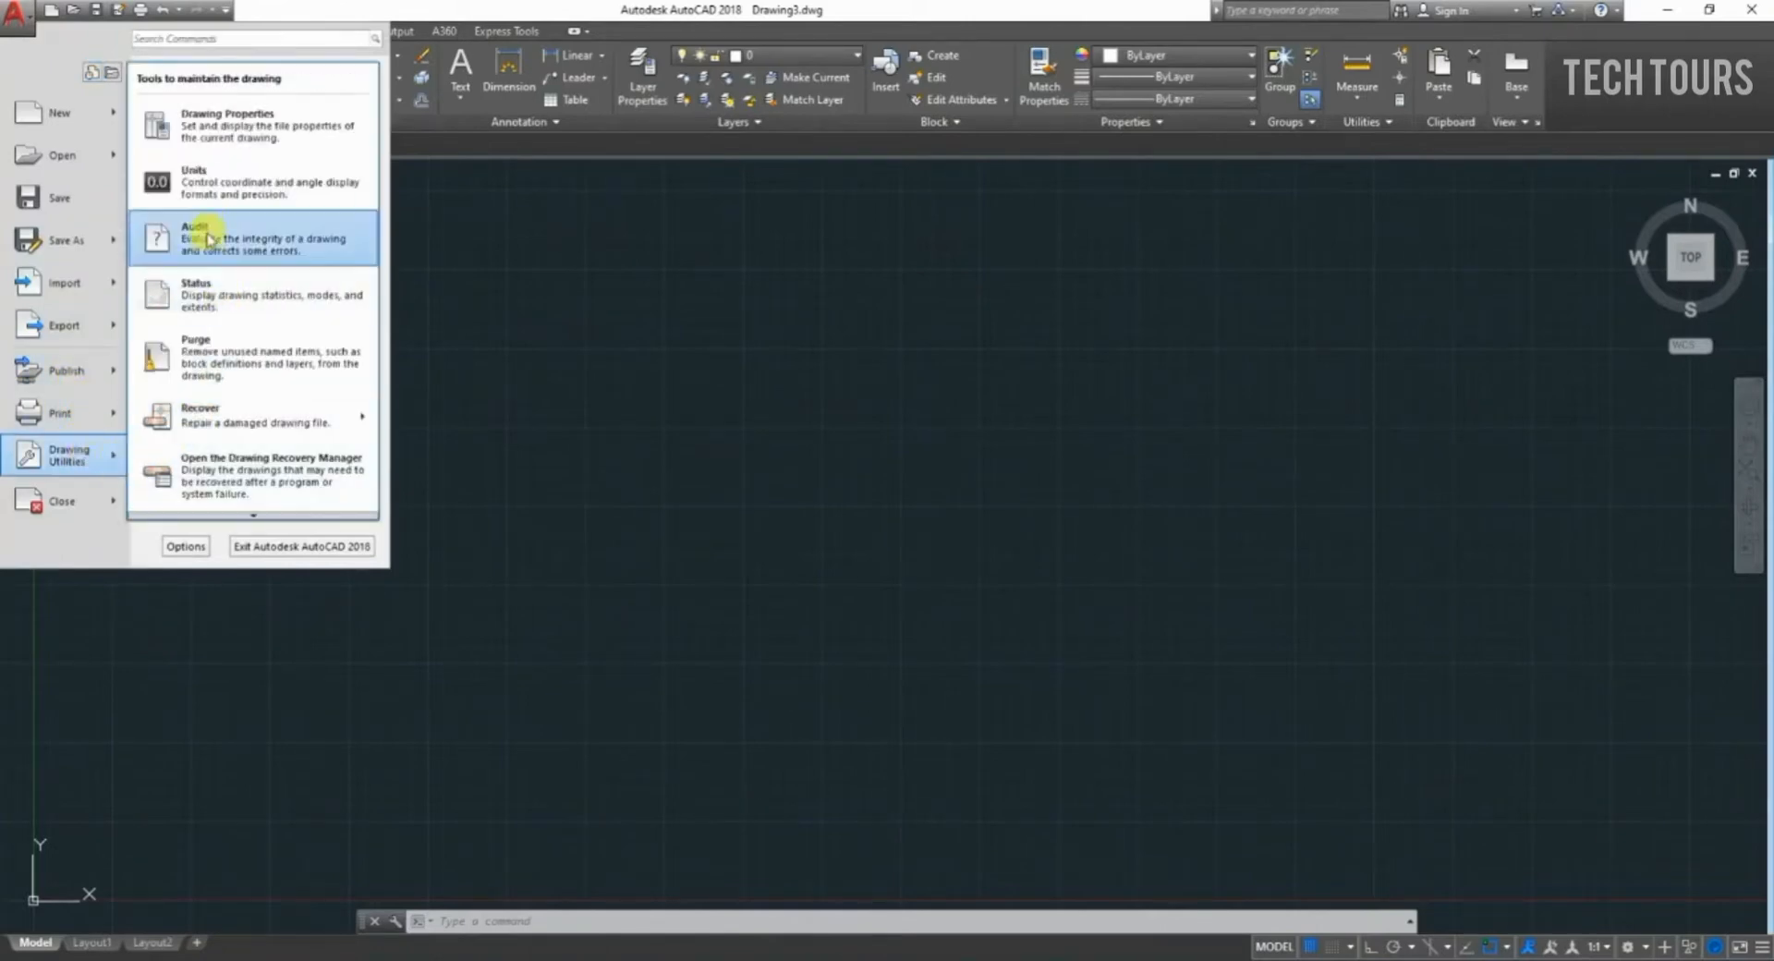
left_click(222, 185)
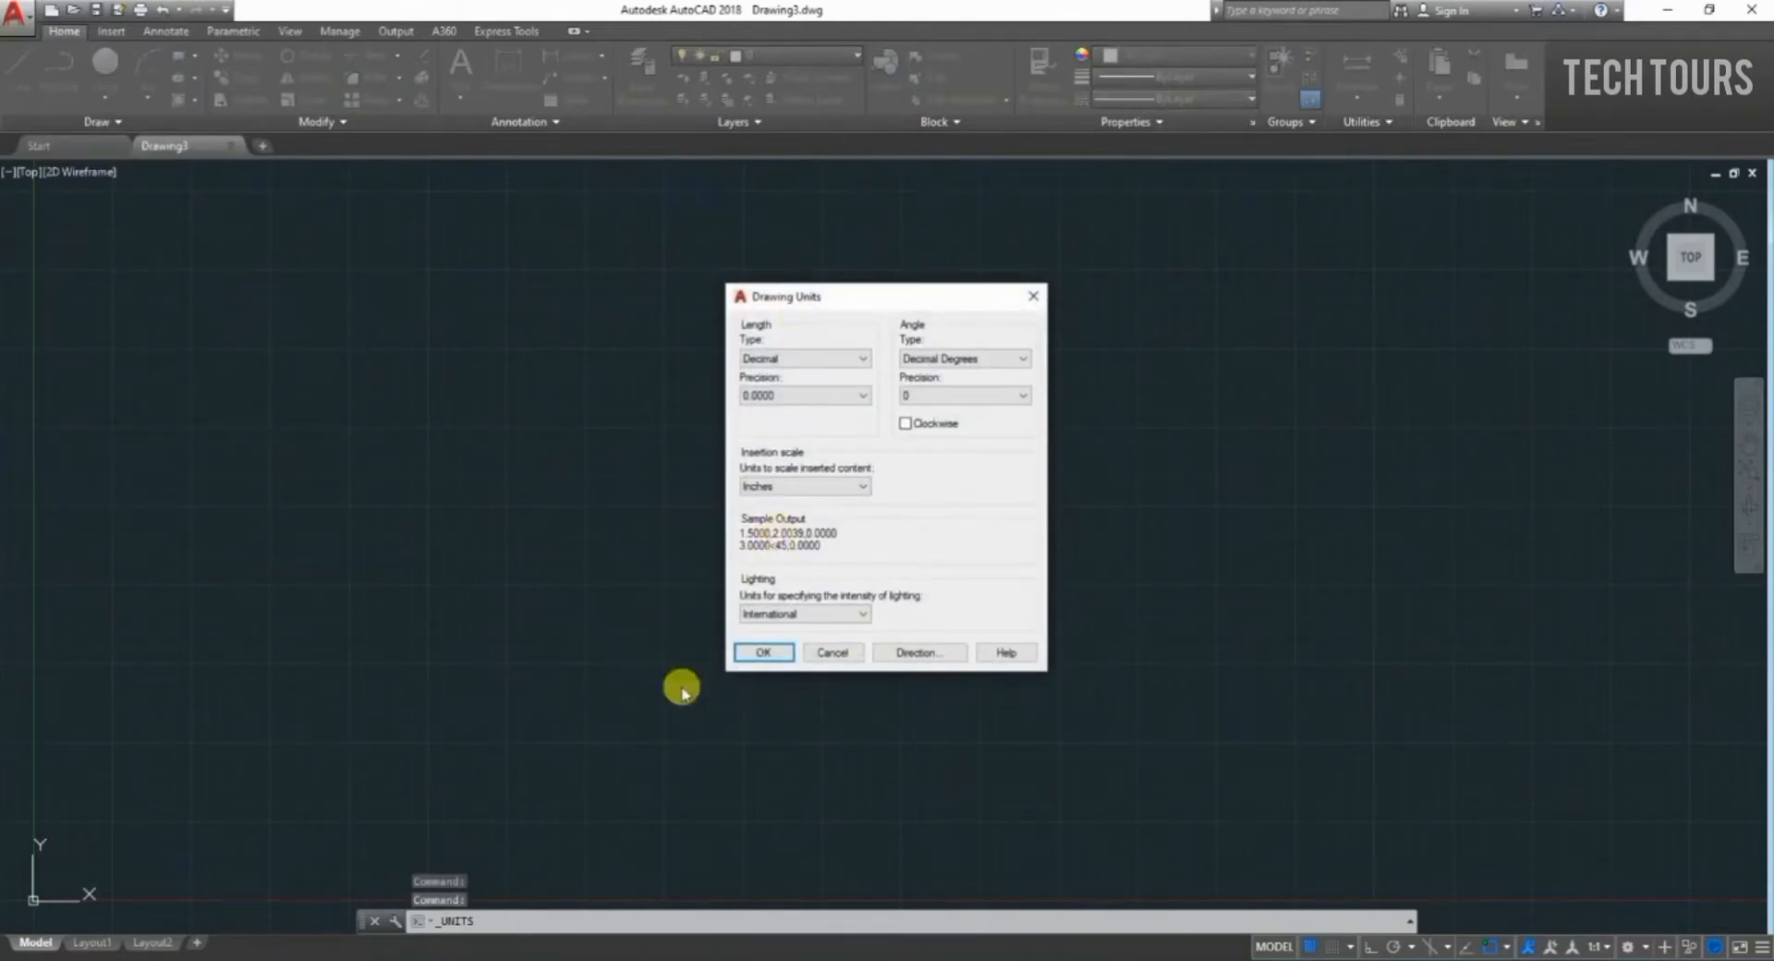
left_click(1033, 295)
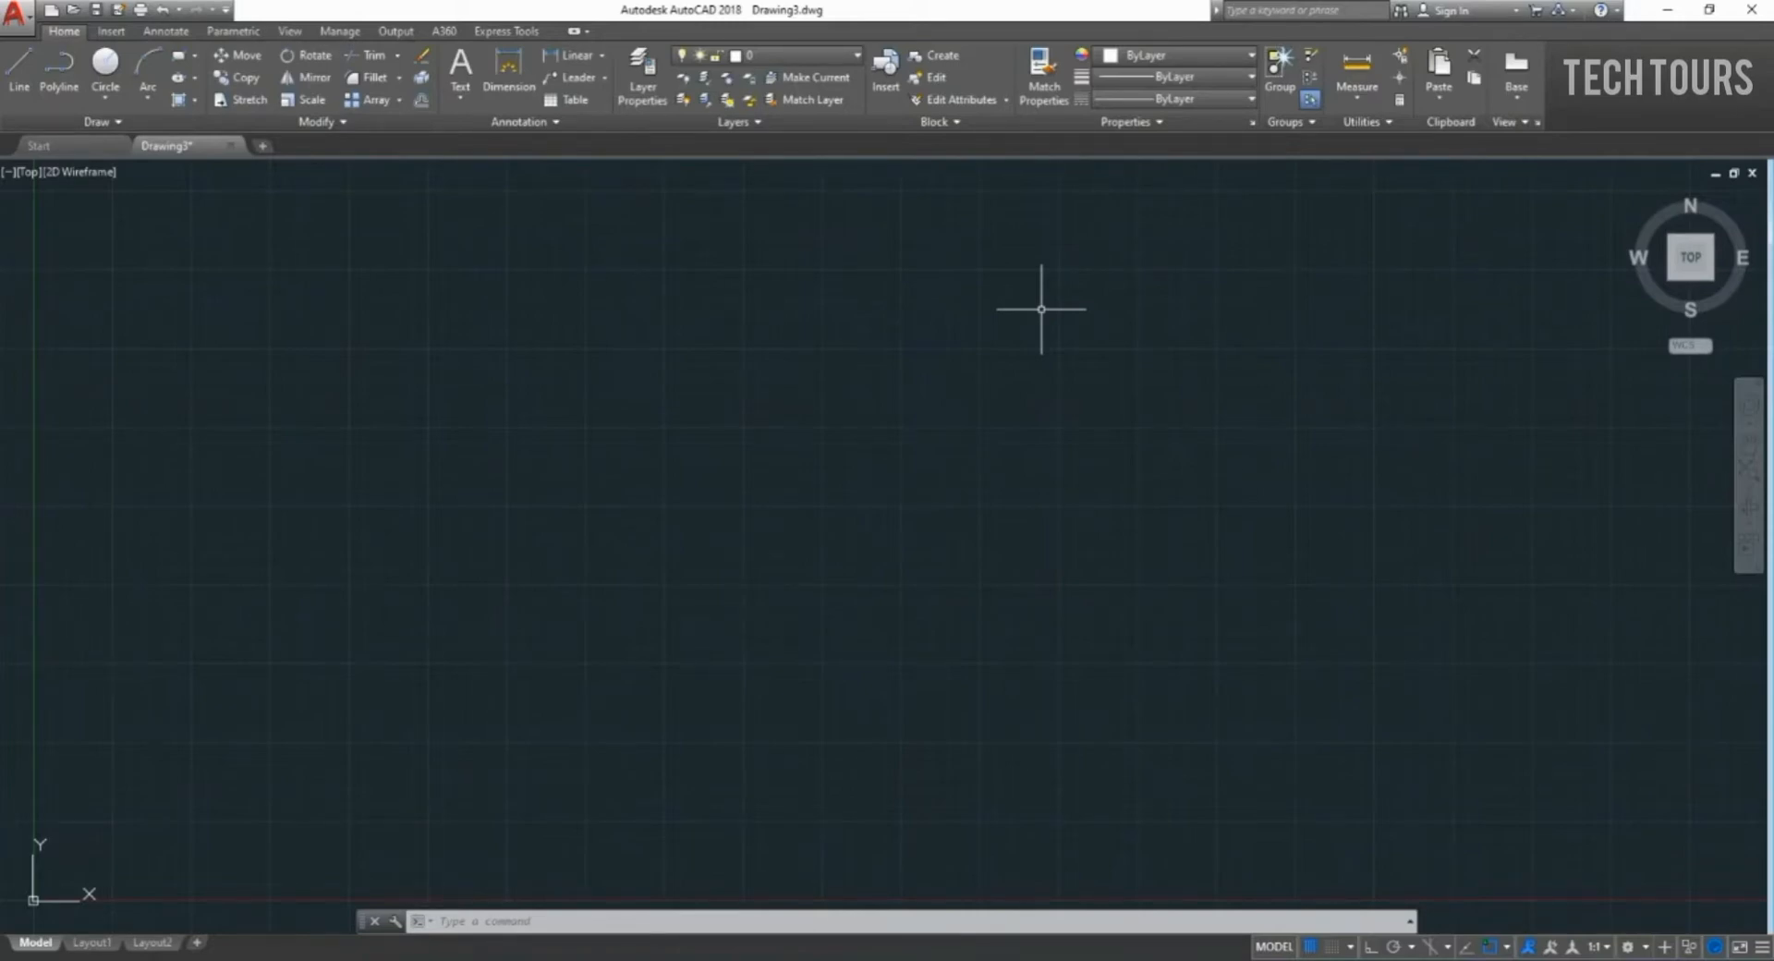
Run the UNITS command and set the length type to Architectural with a precision of 0'-0 1/8".
type("UN")
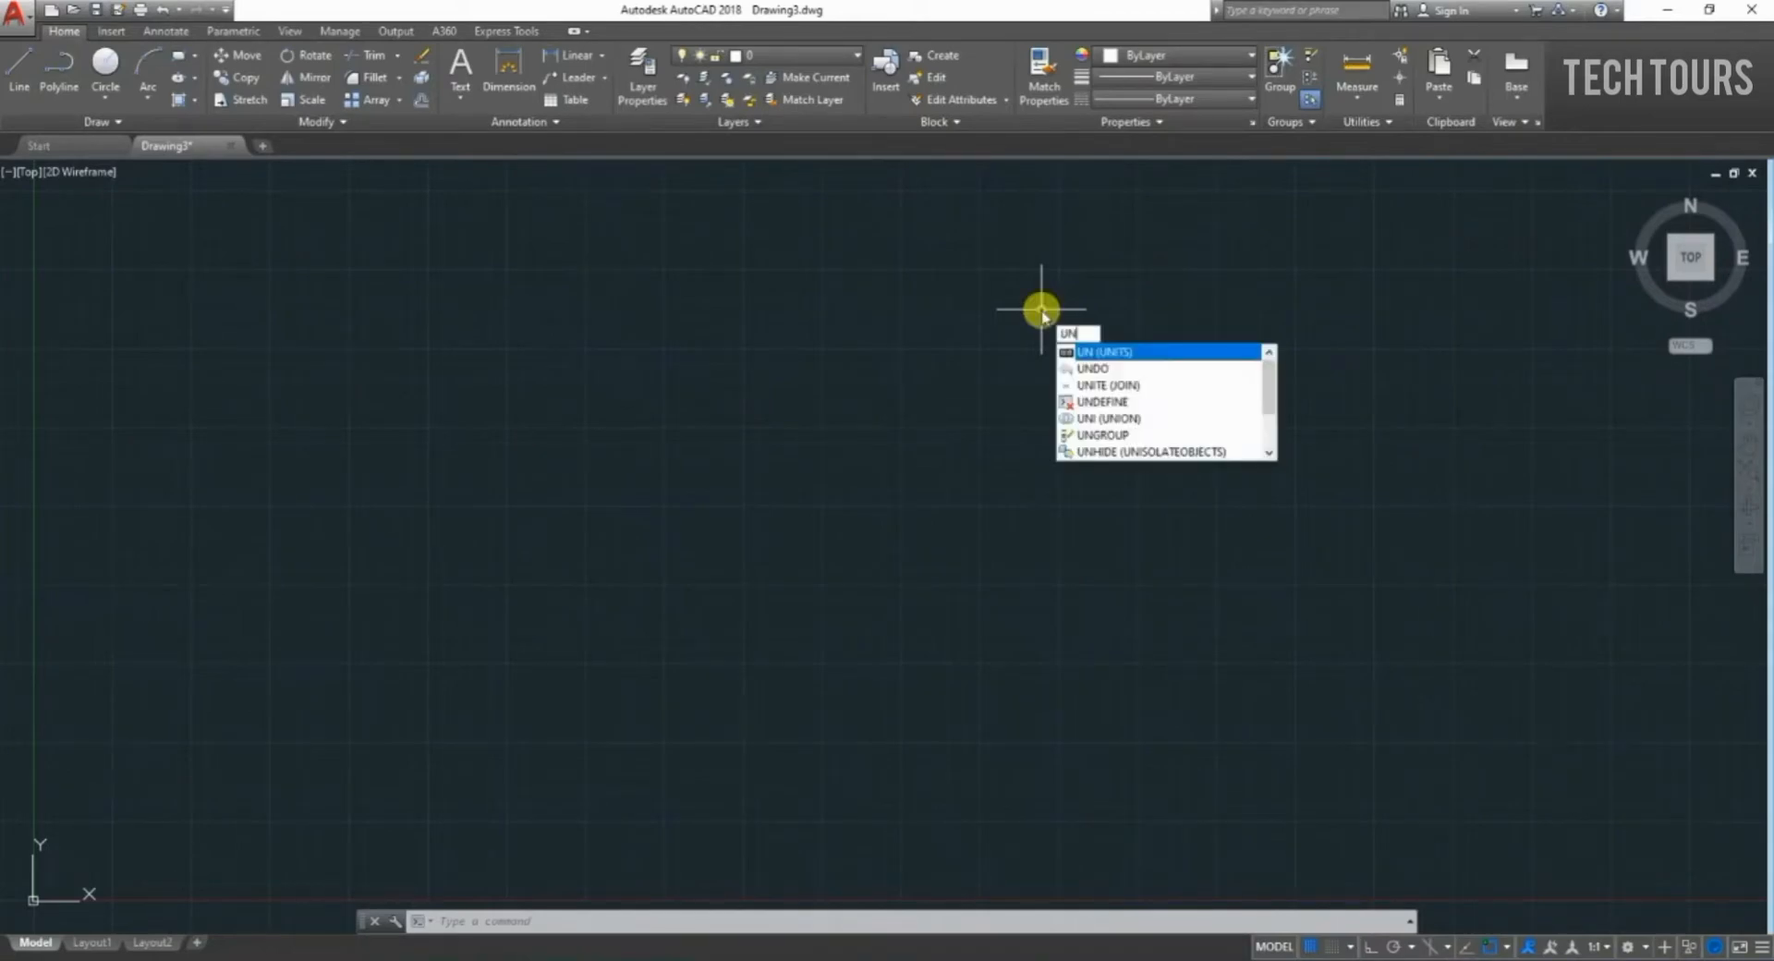
key("Return")
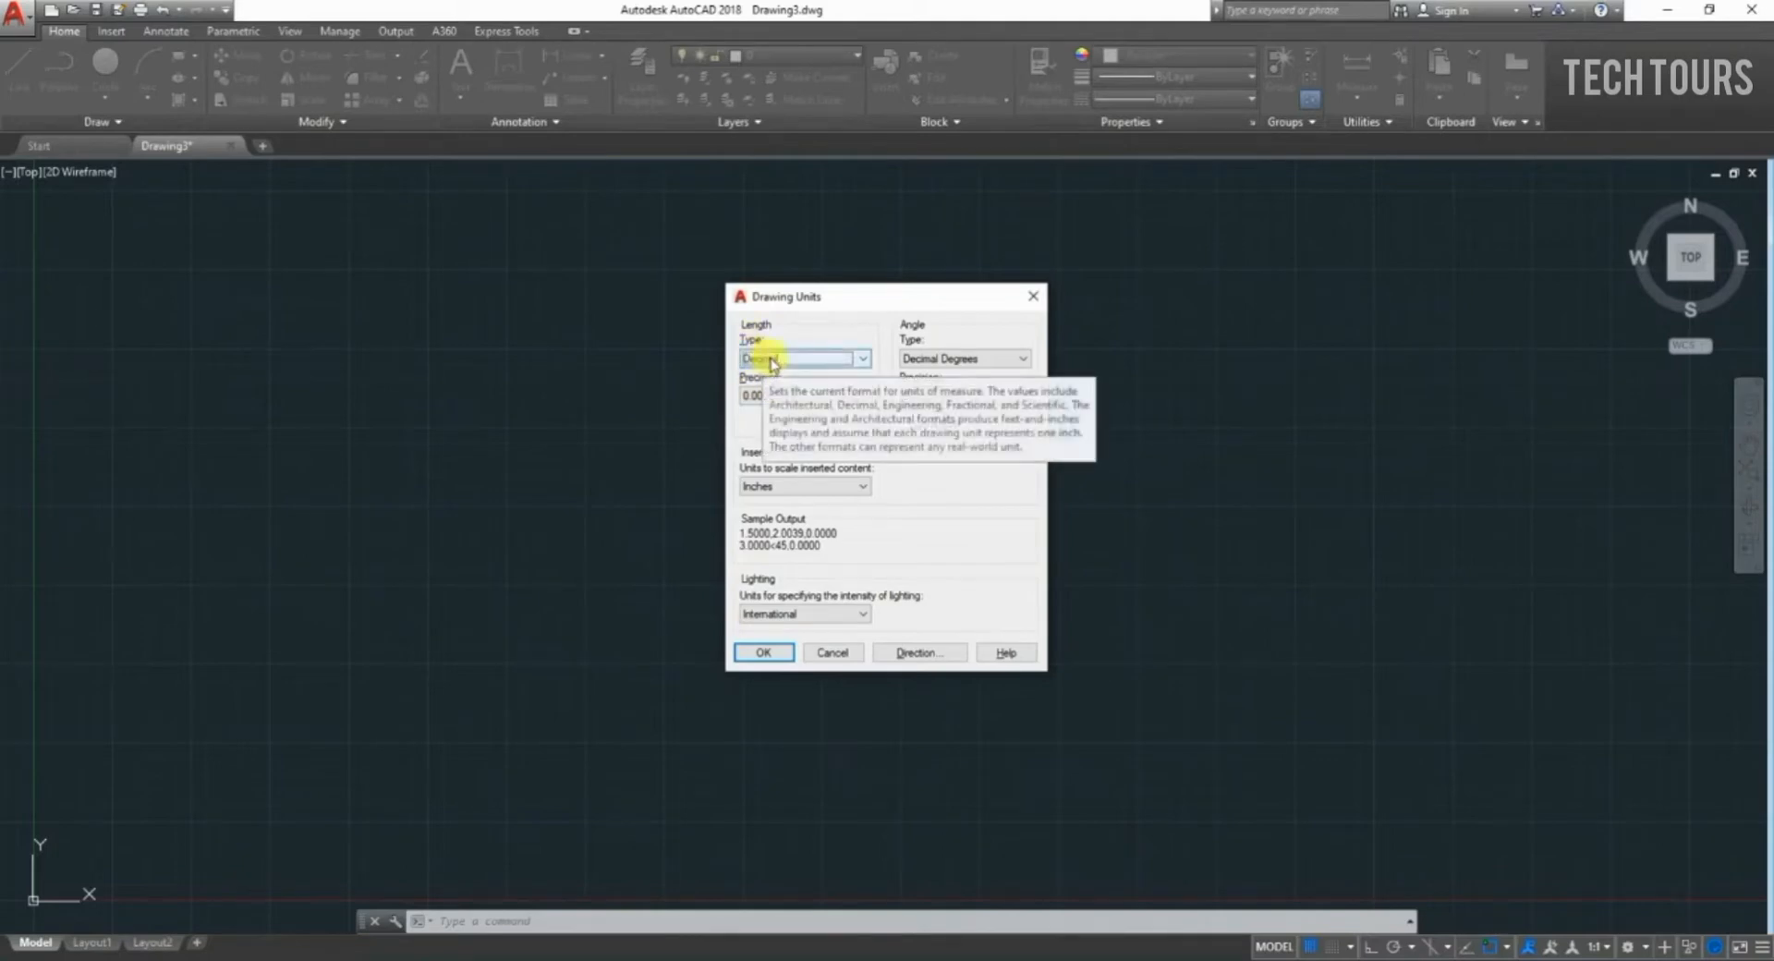
left_click(842, 362)
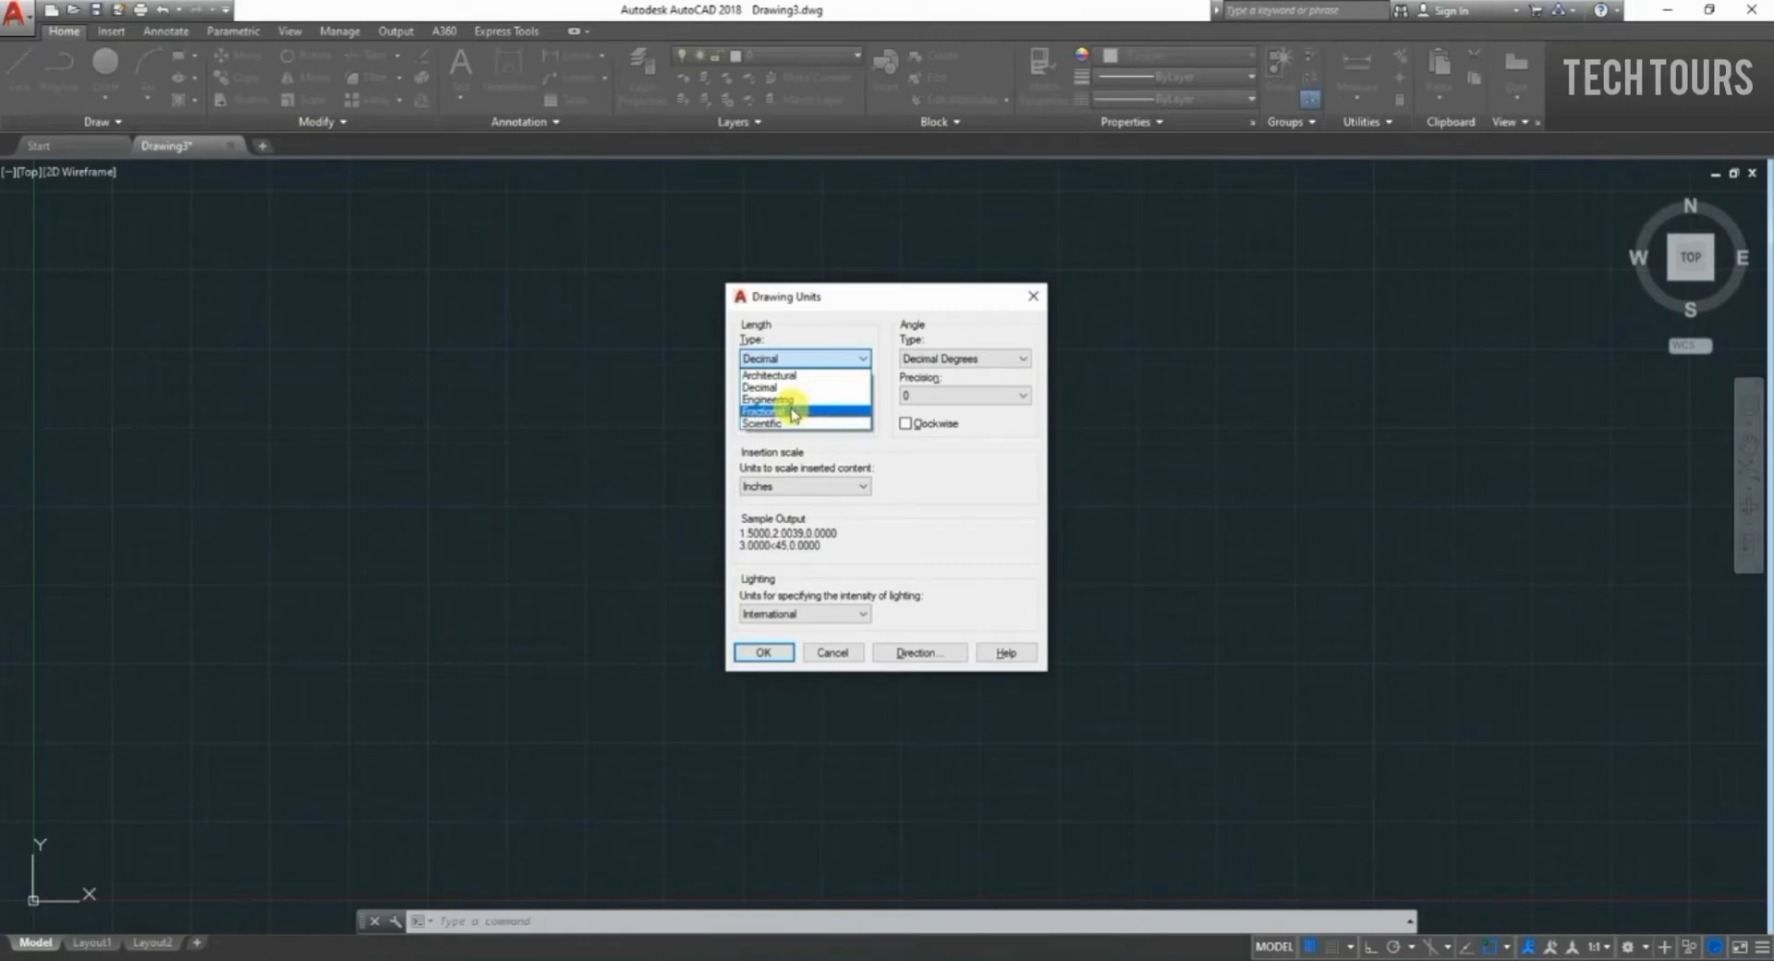
left_click(804, 376)
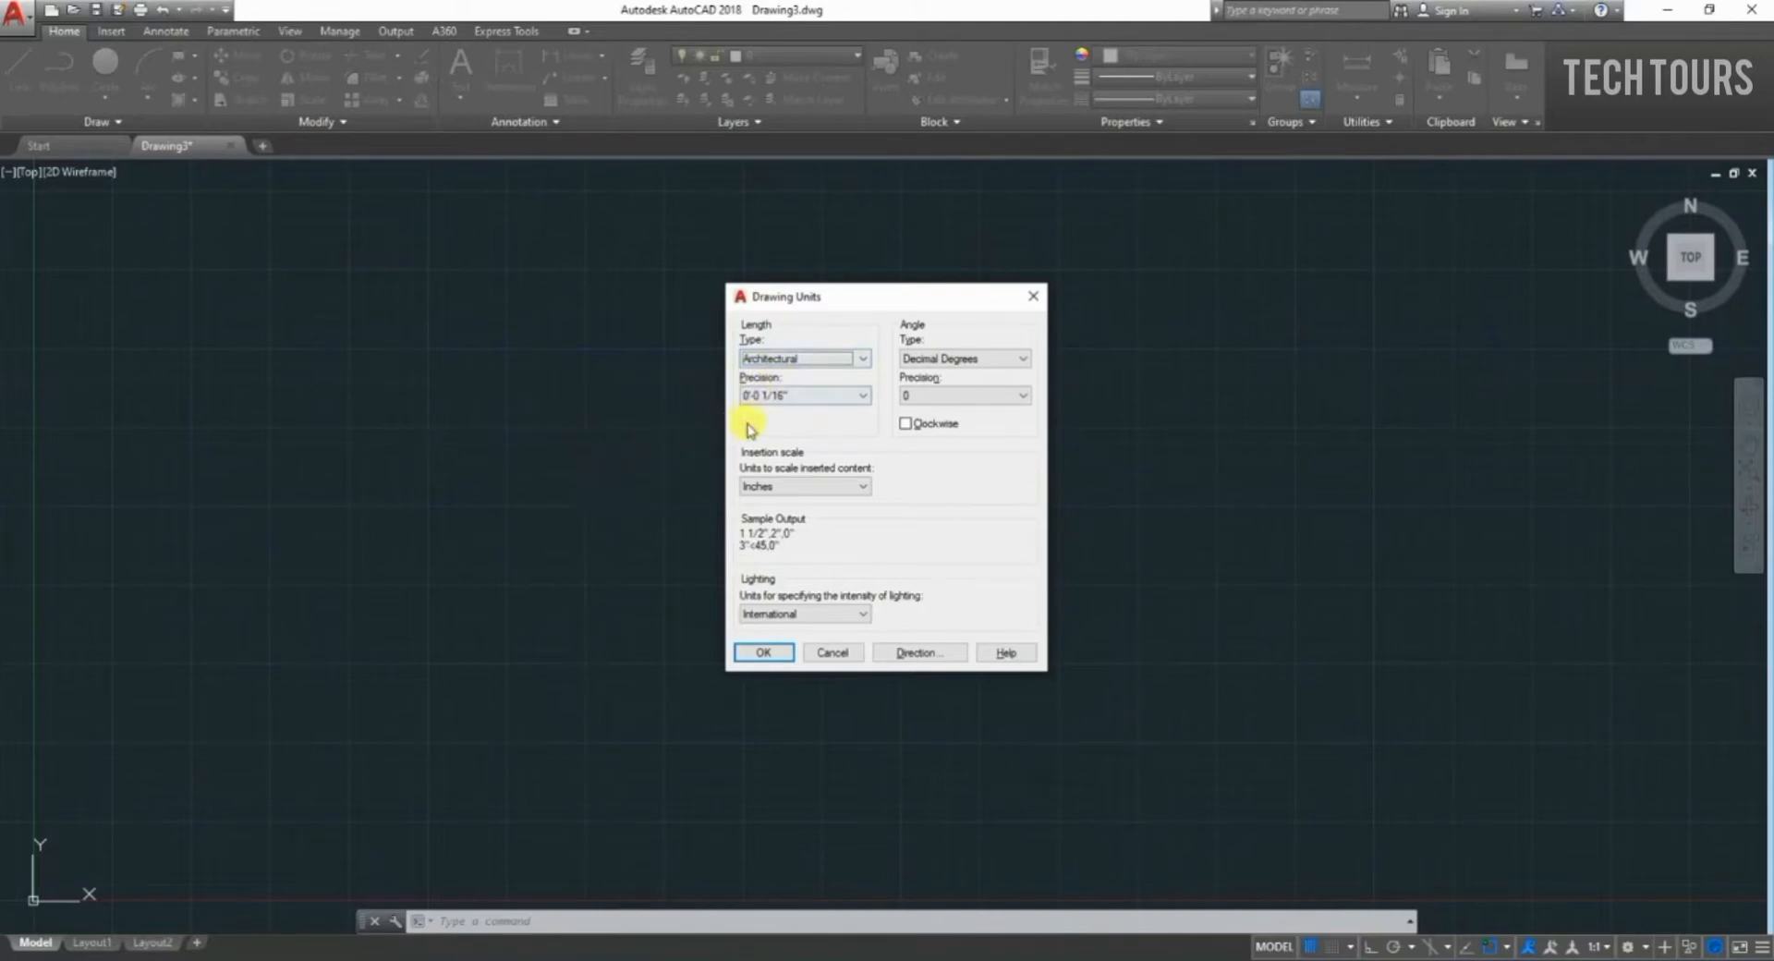
left_click(791, 397)
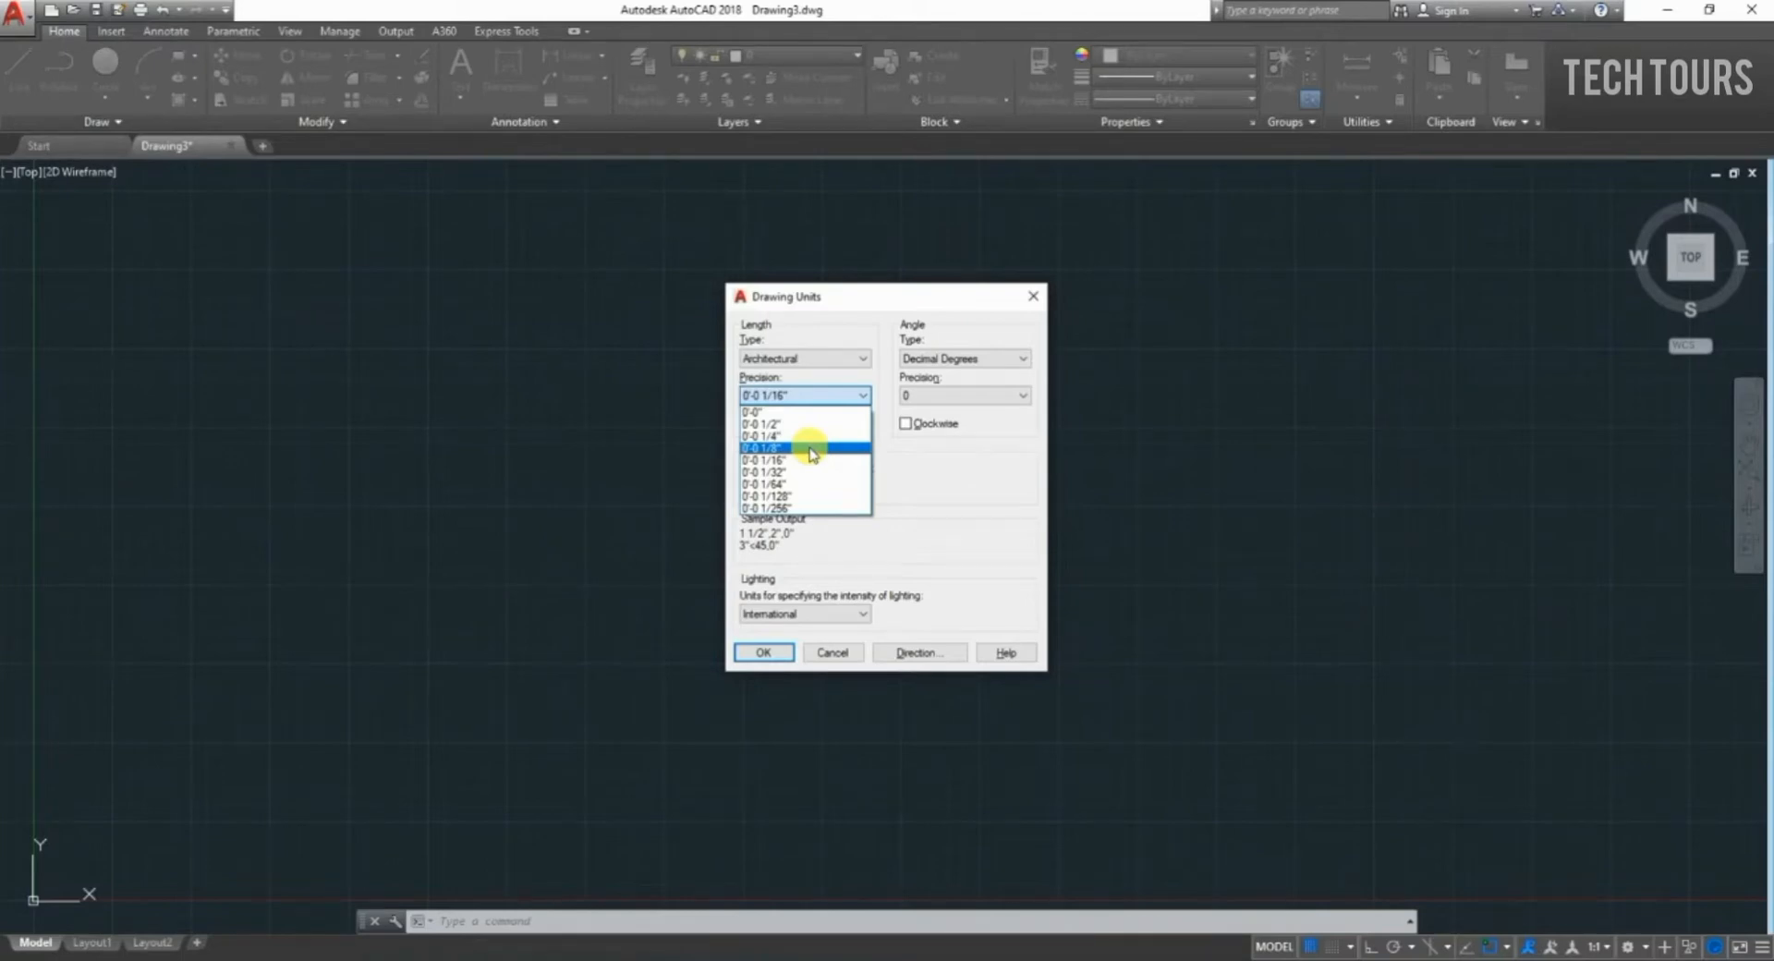
left_click(815, 449)
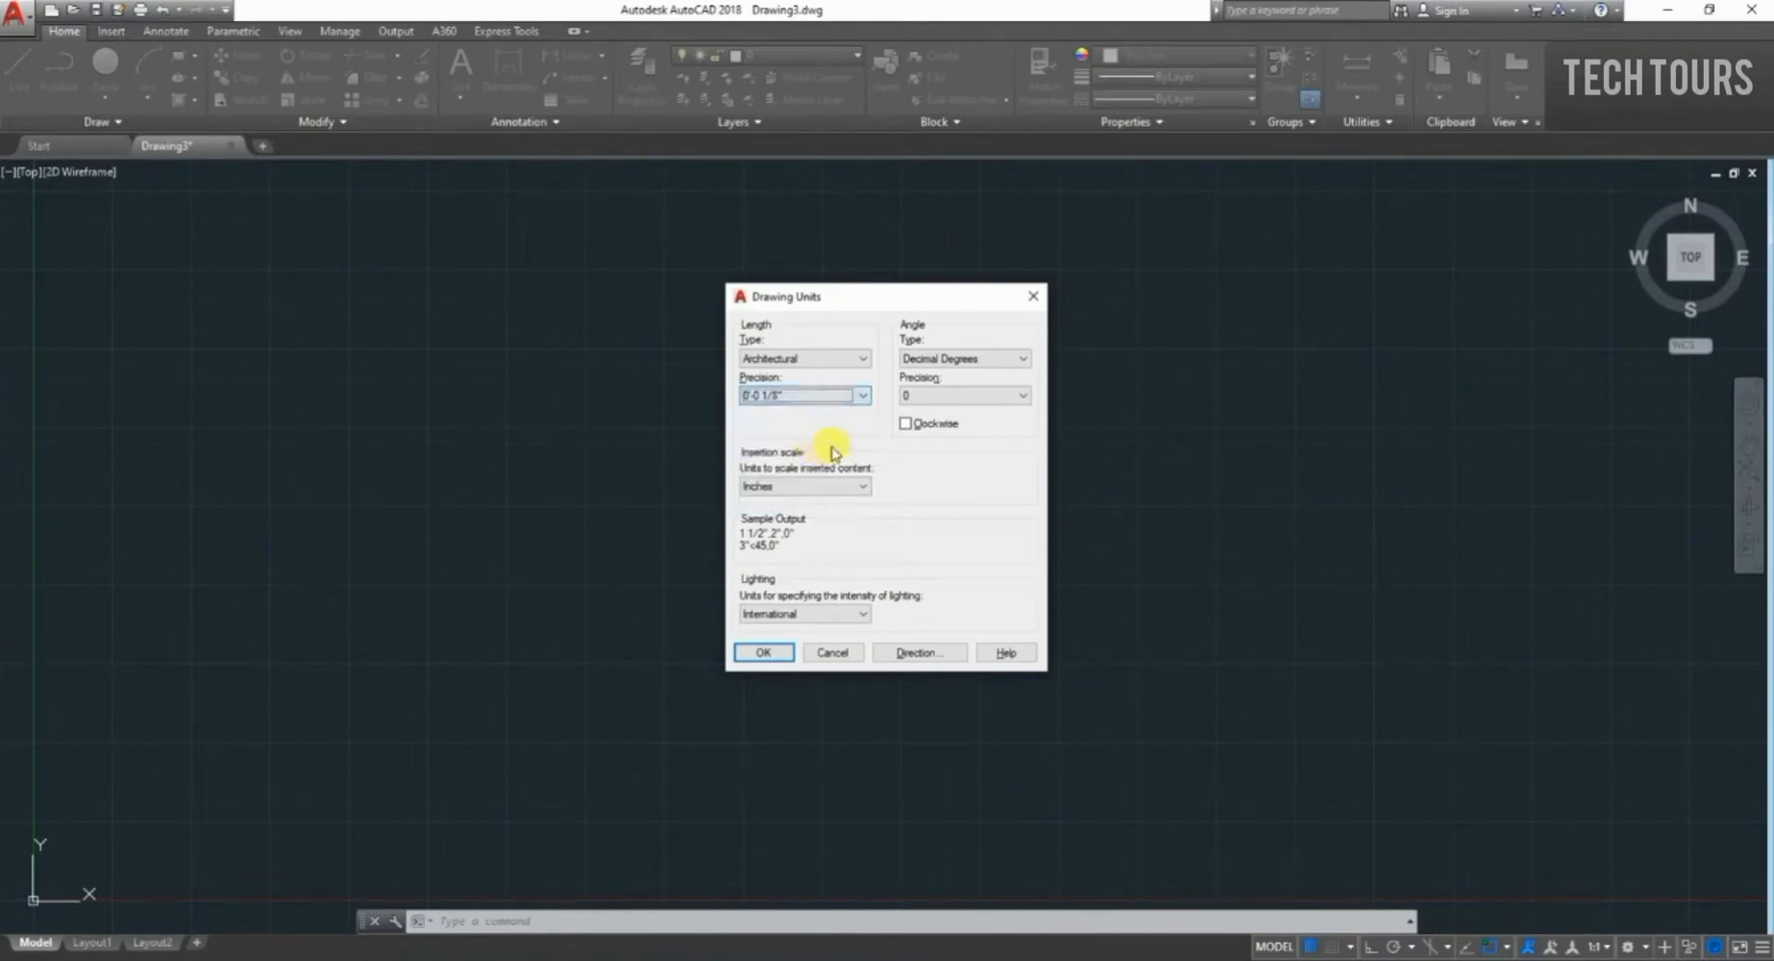
left_click(764, 652)
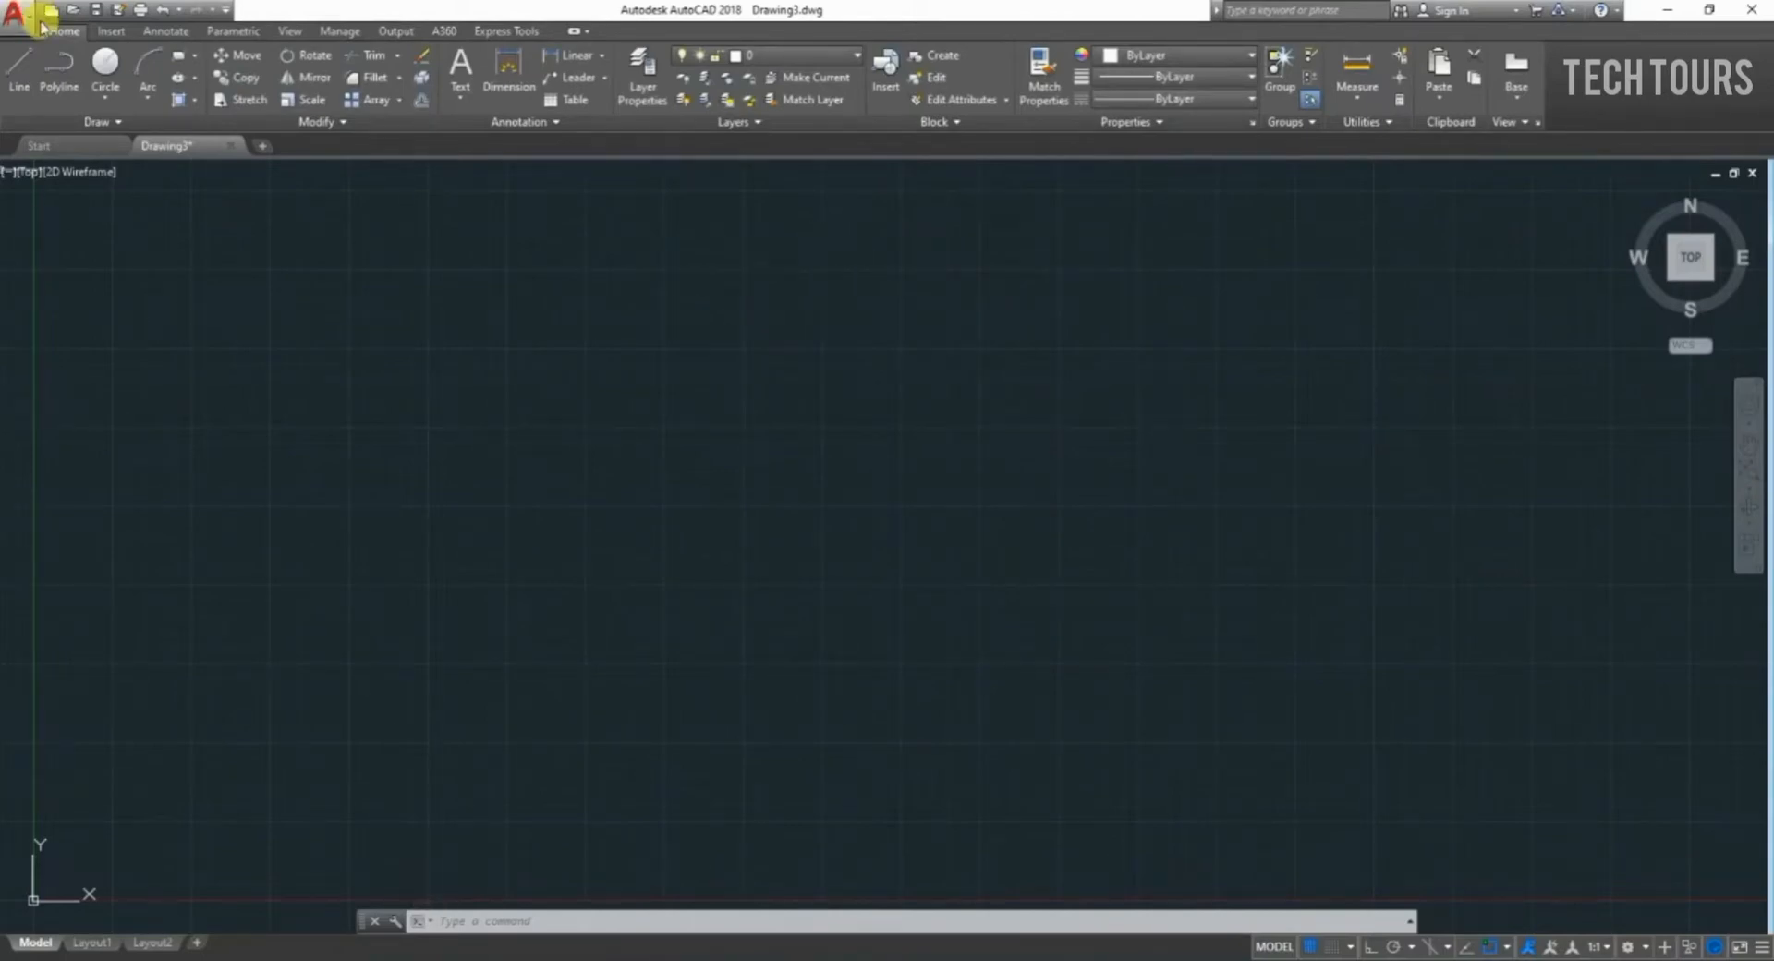
Reopen the drawing units with the UN command and set the length type to Engineering.
type("un")
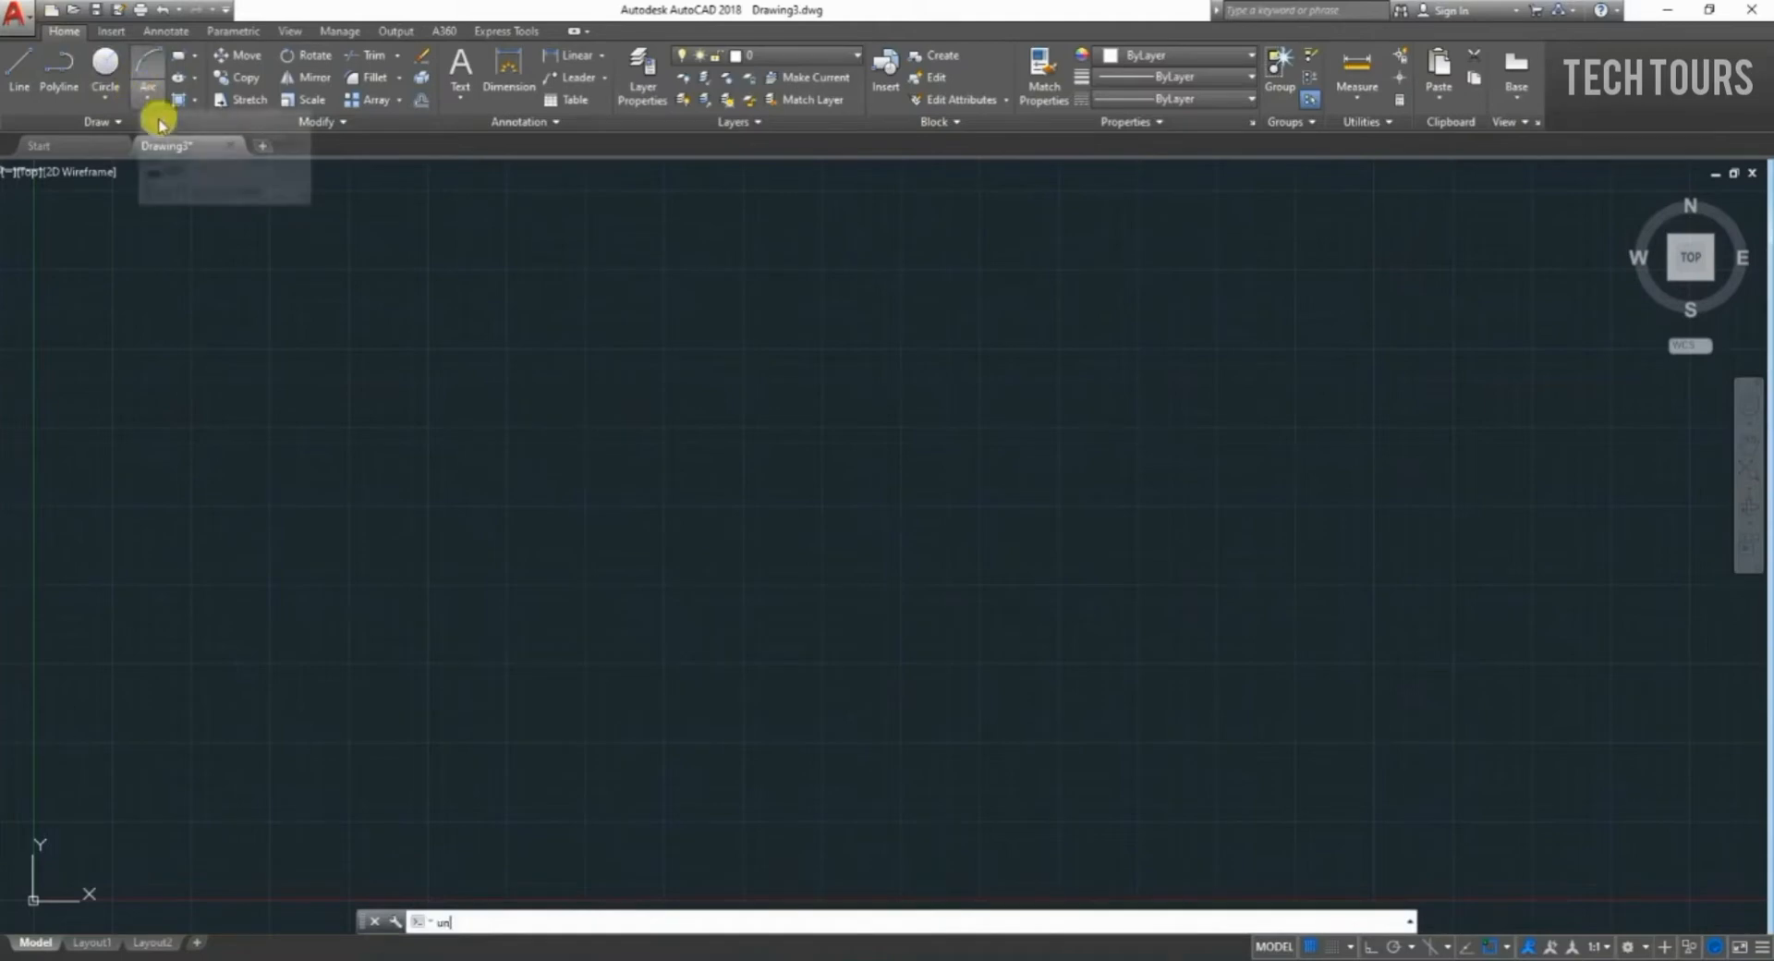
key("Return")
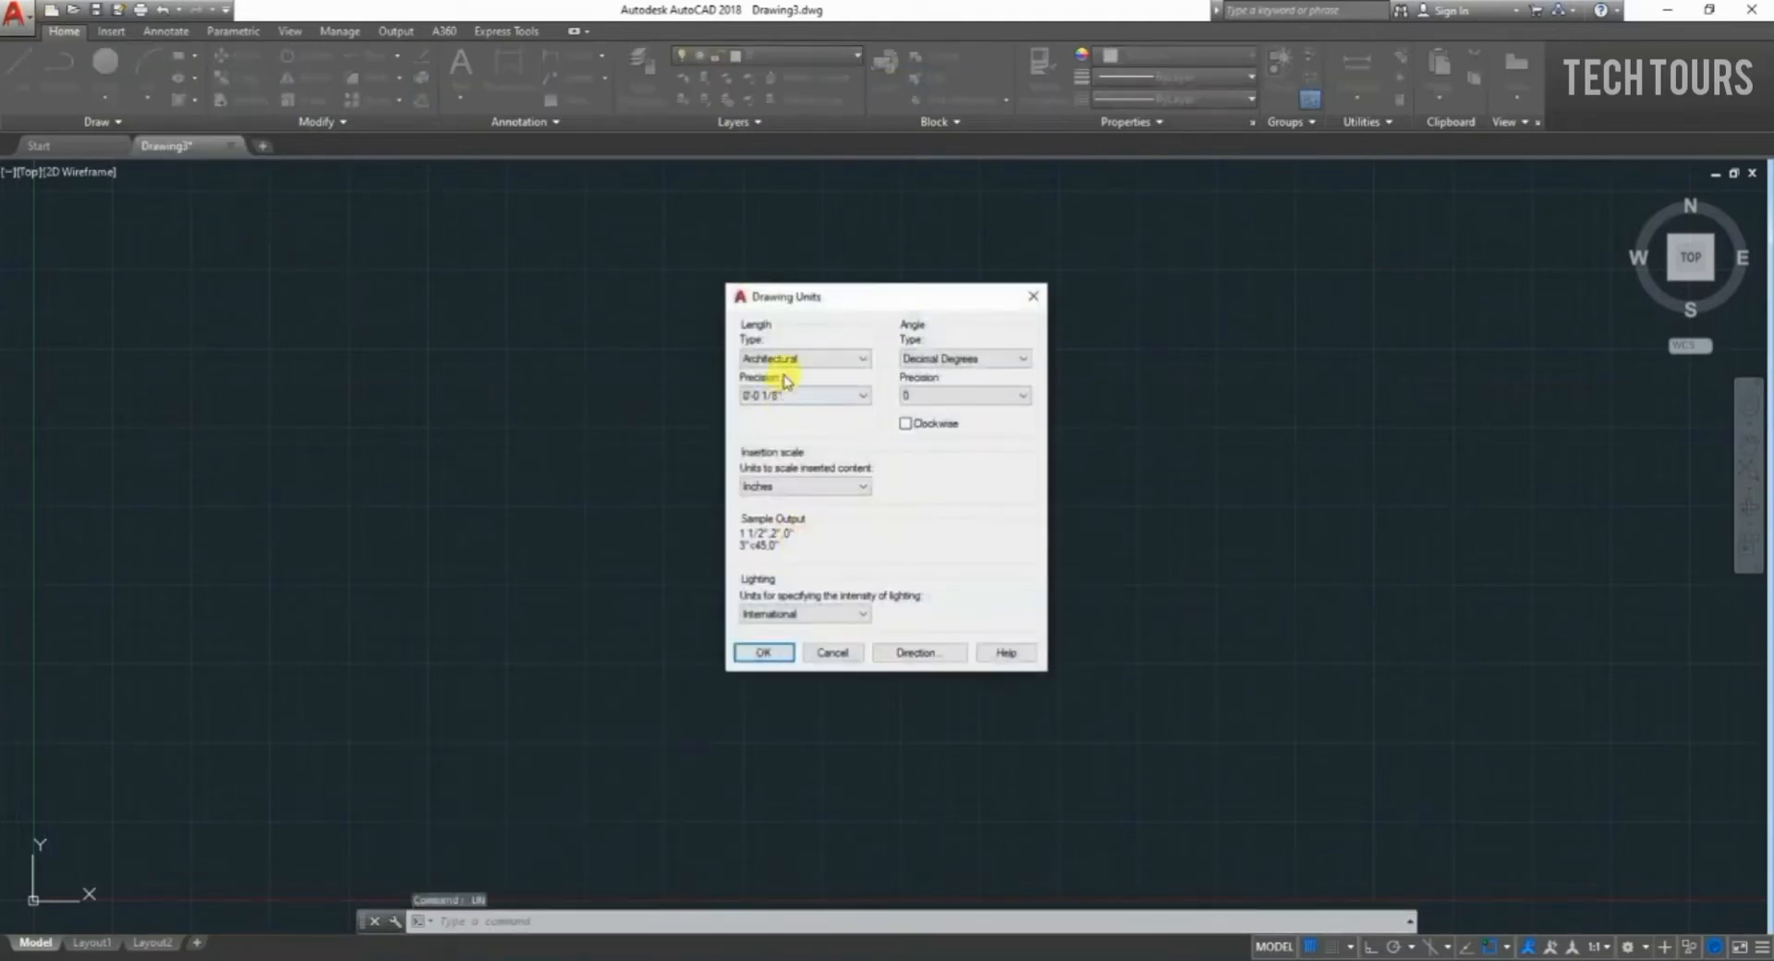
left_click(793, 359)
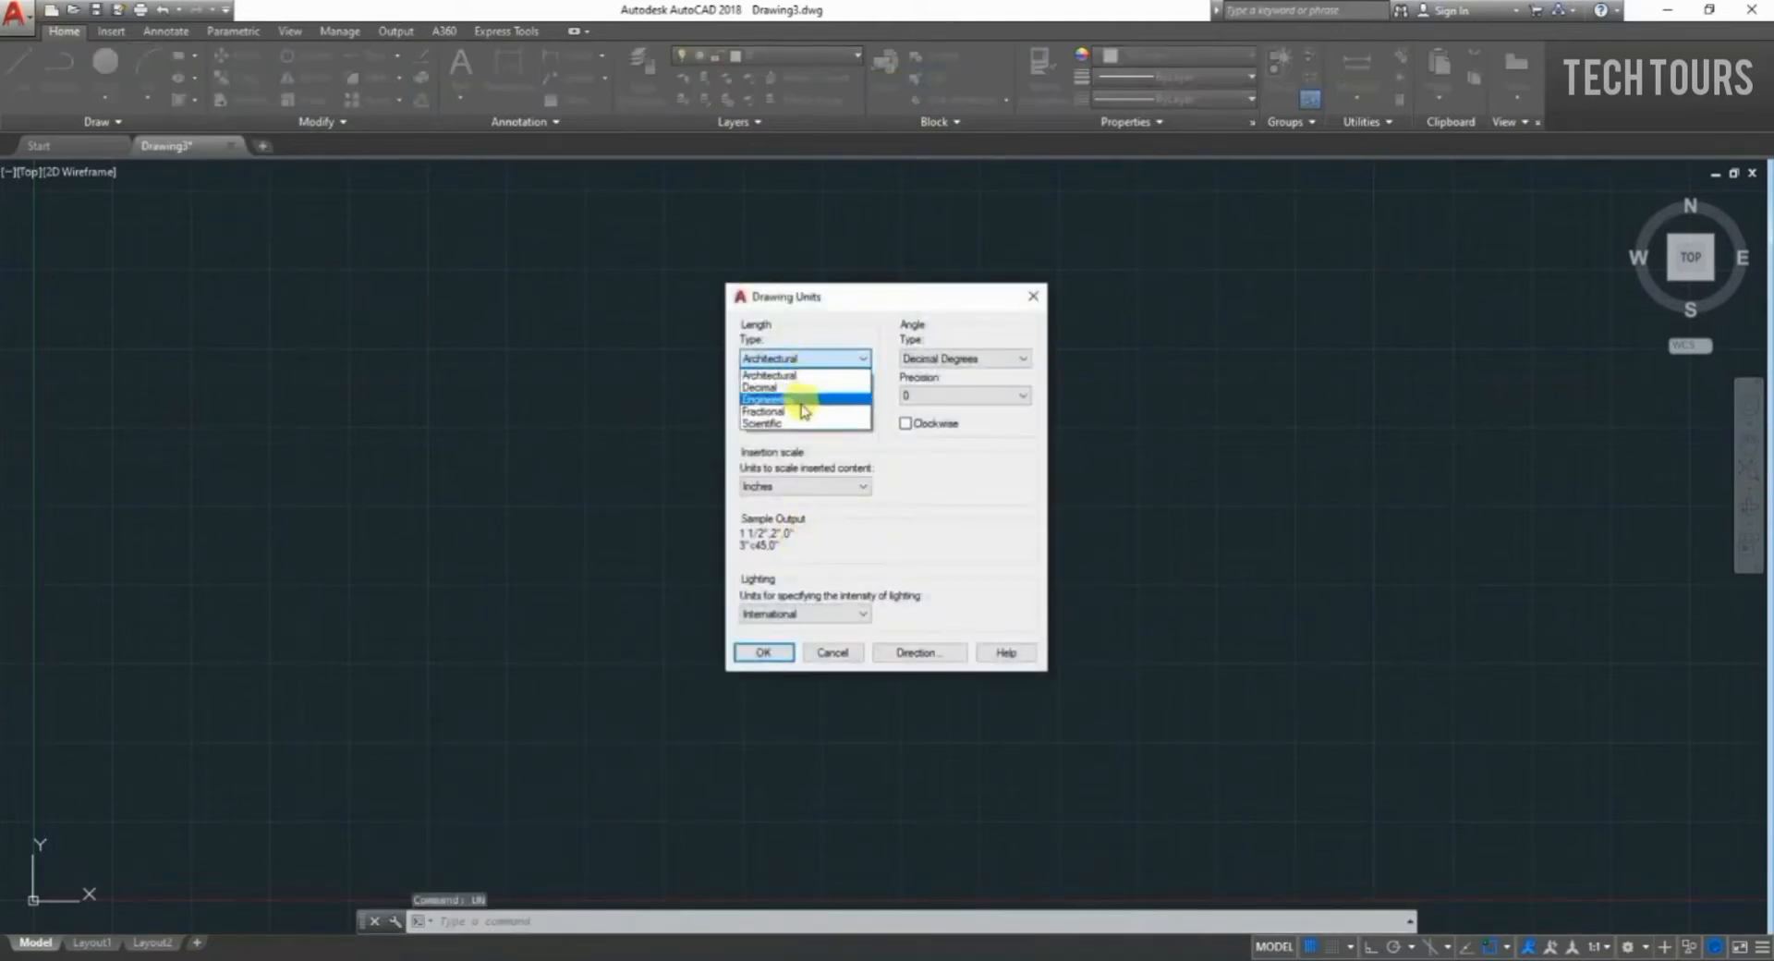
left_click(810, 400)
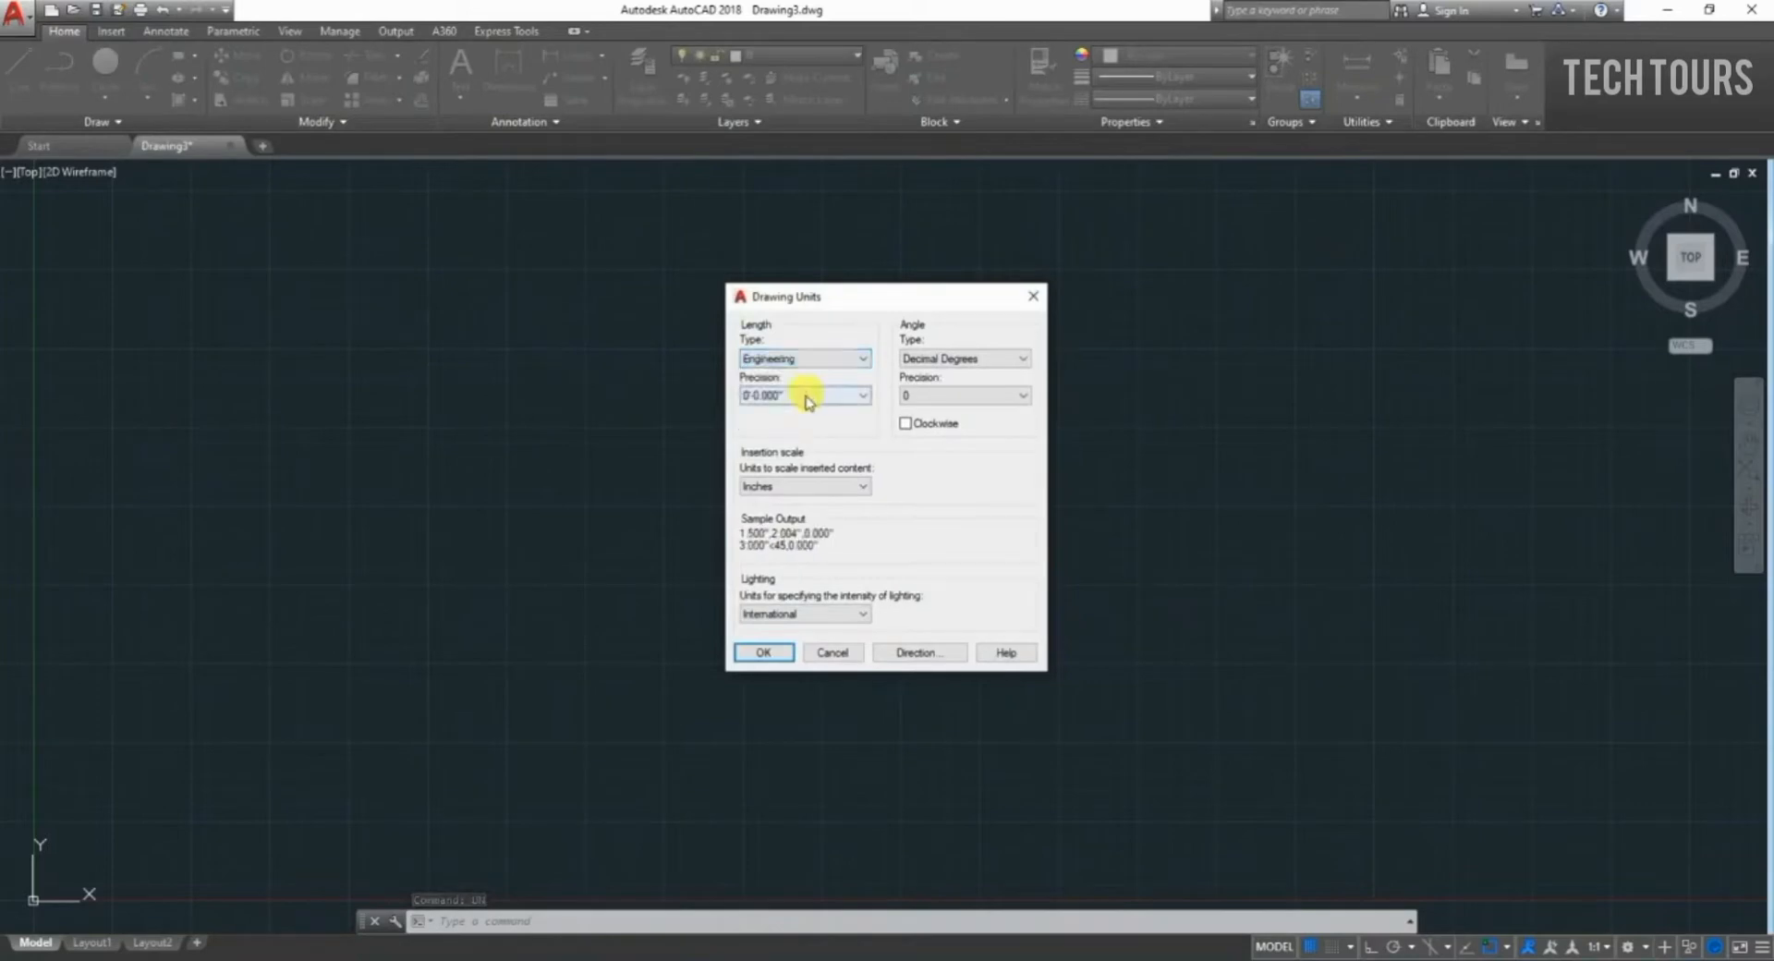
left_click(763, 652)
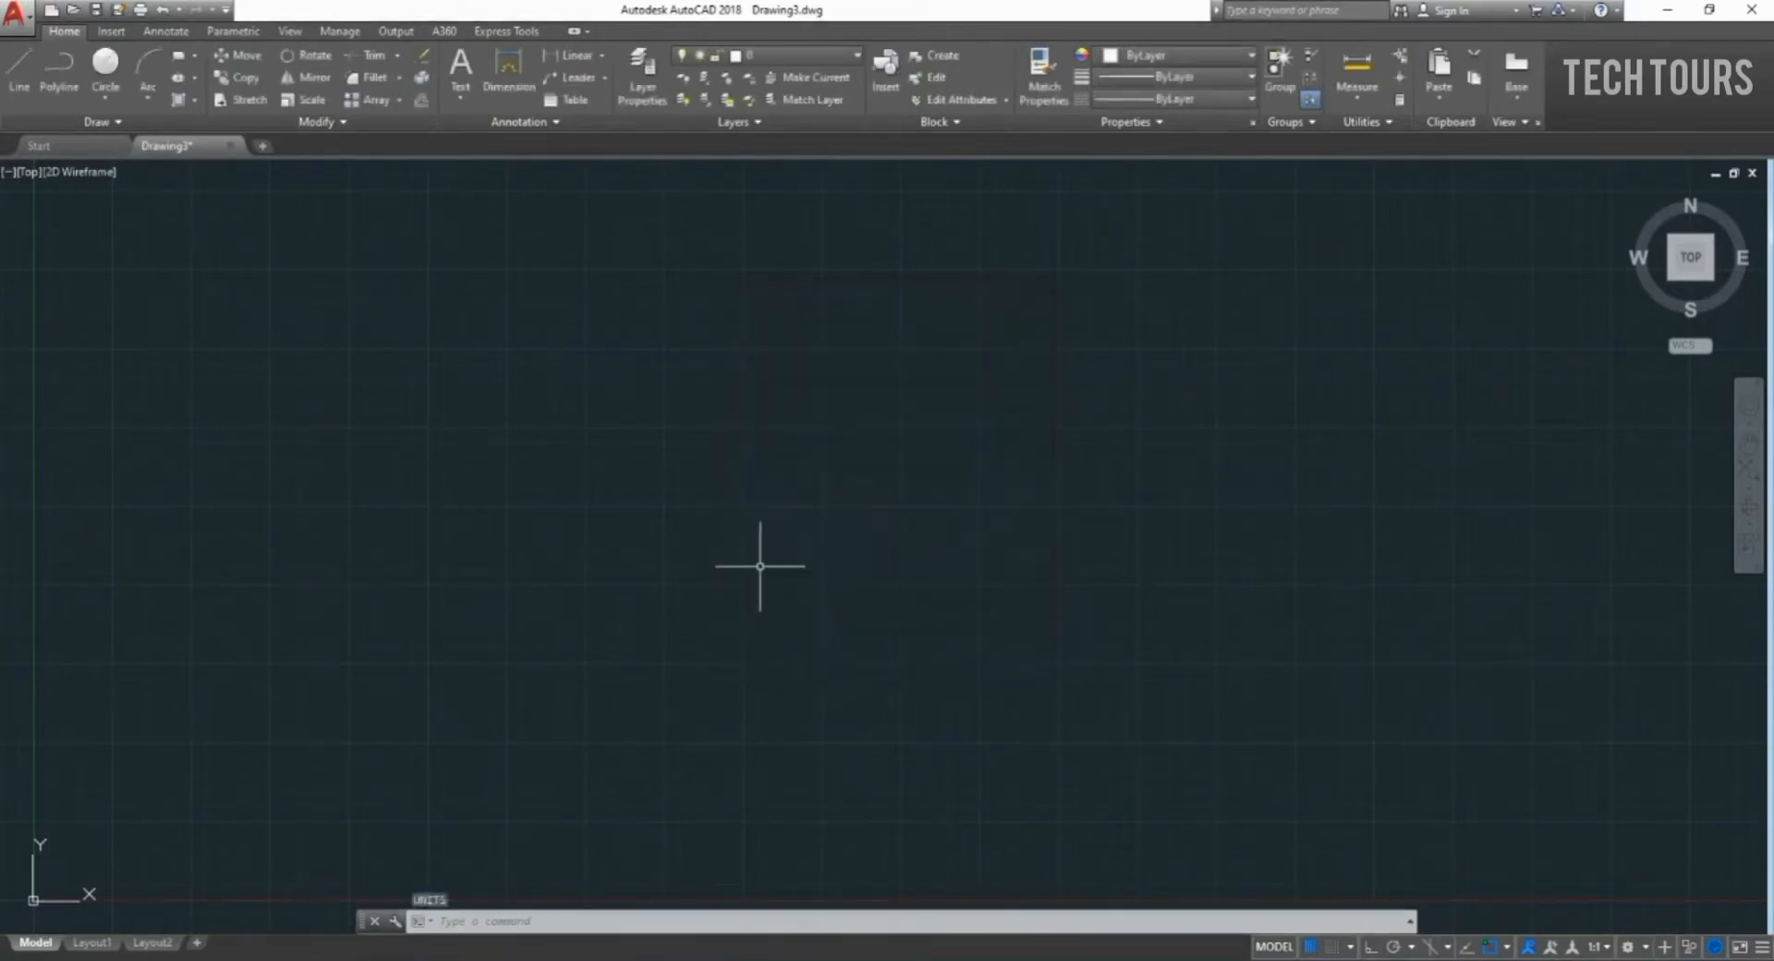
Draw a nearly horizontal line 10 units long in the upper part of the drawing area.
type("l")
key("Return")
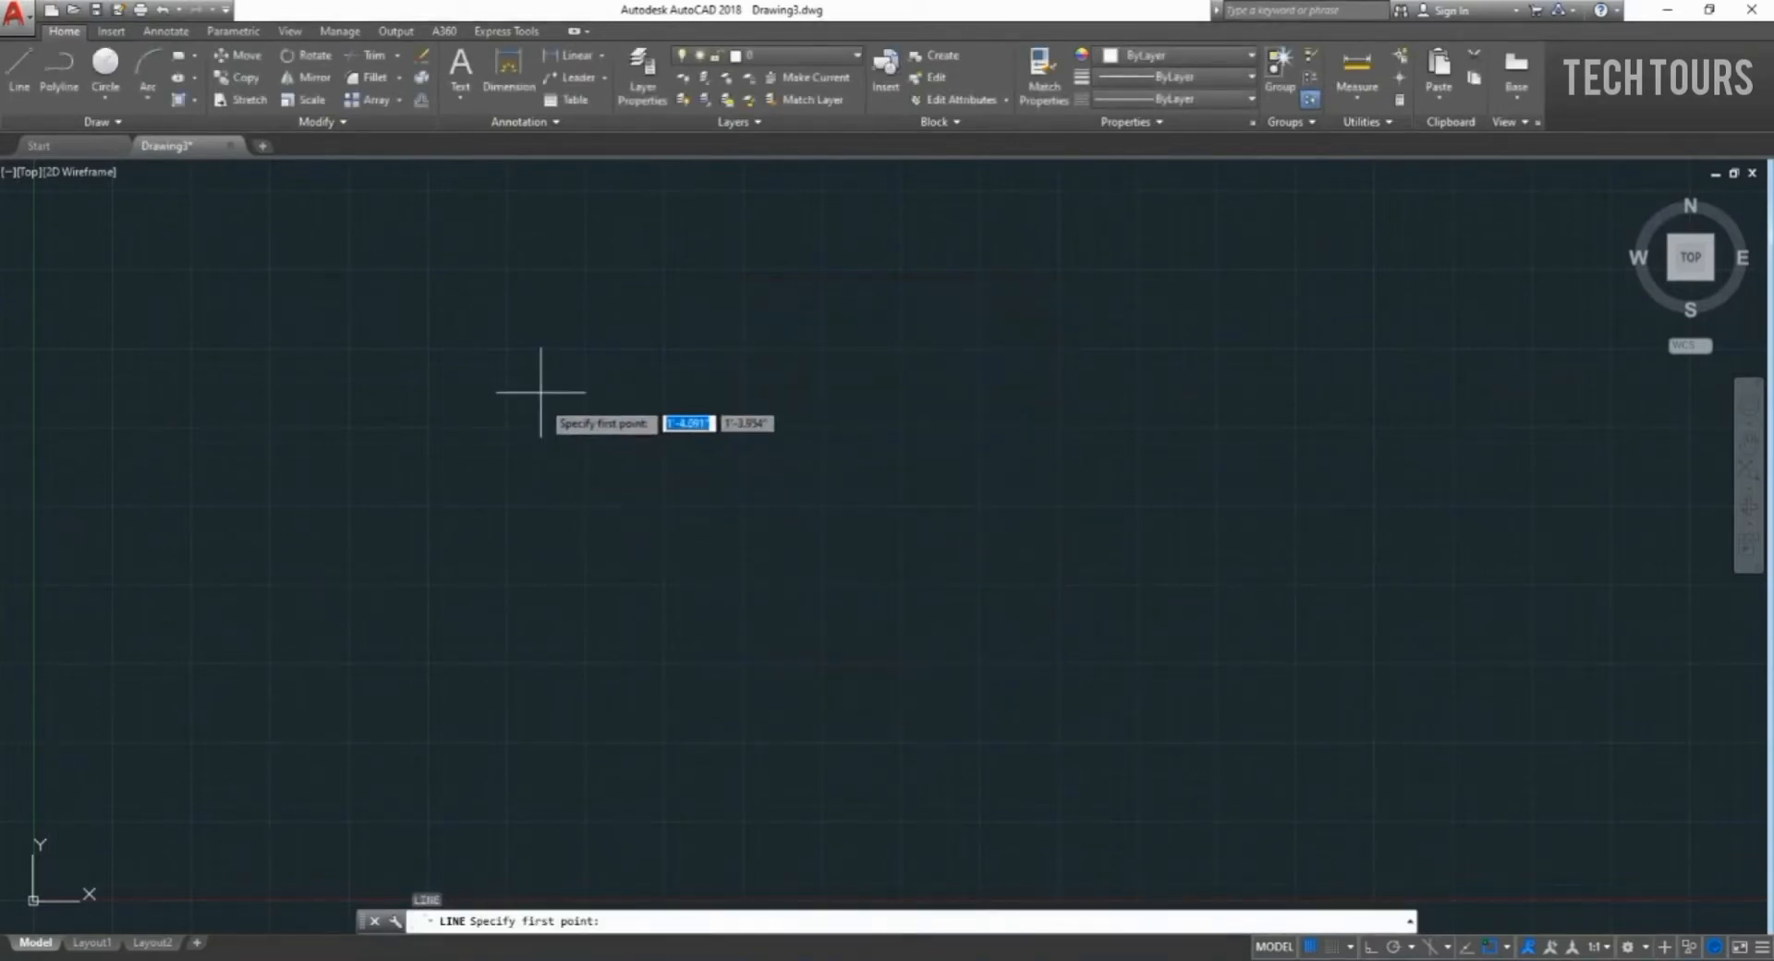
left_click(584, 353)
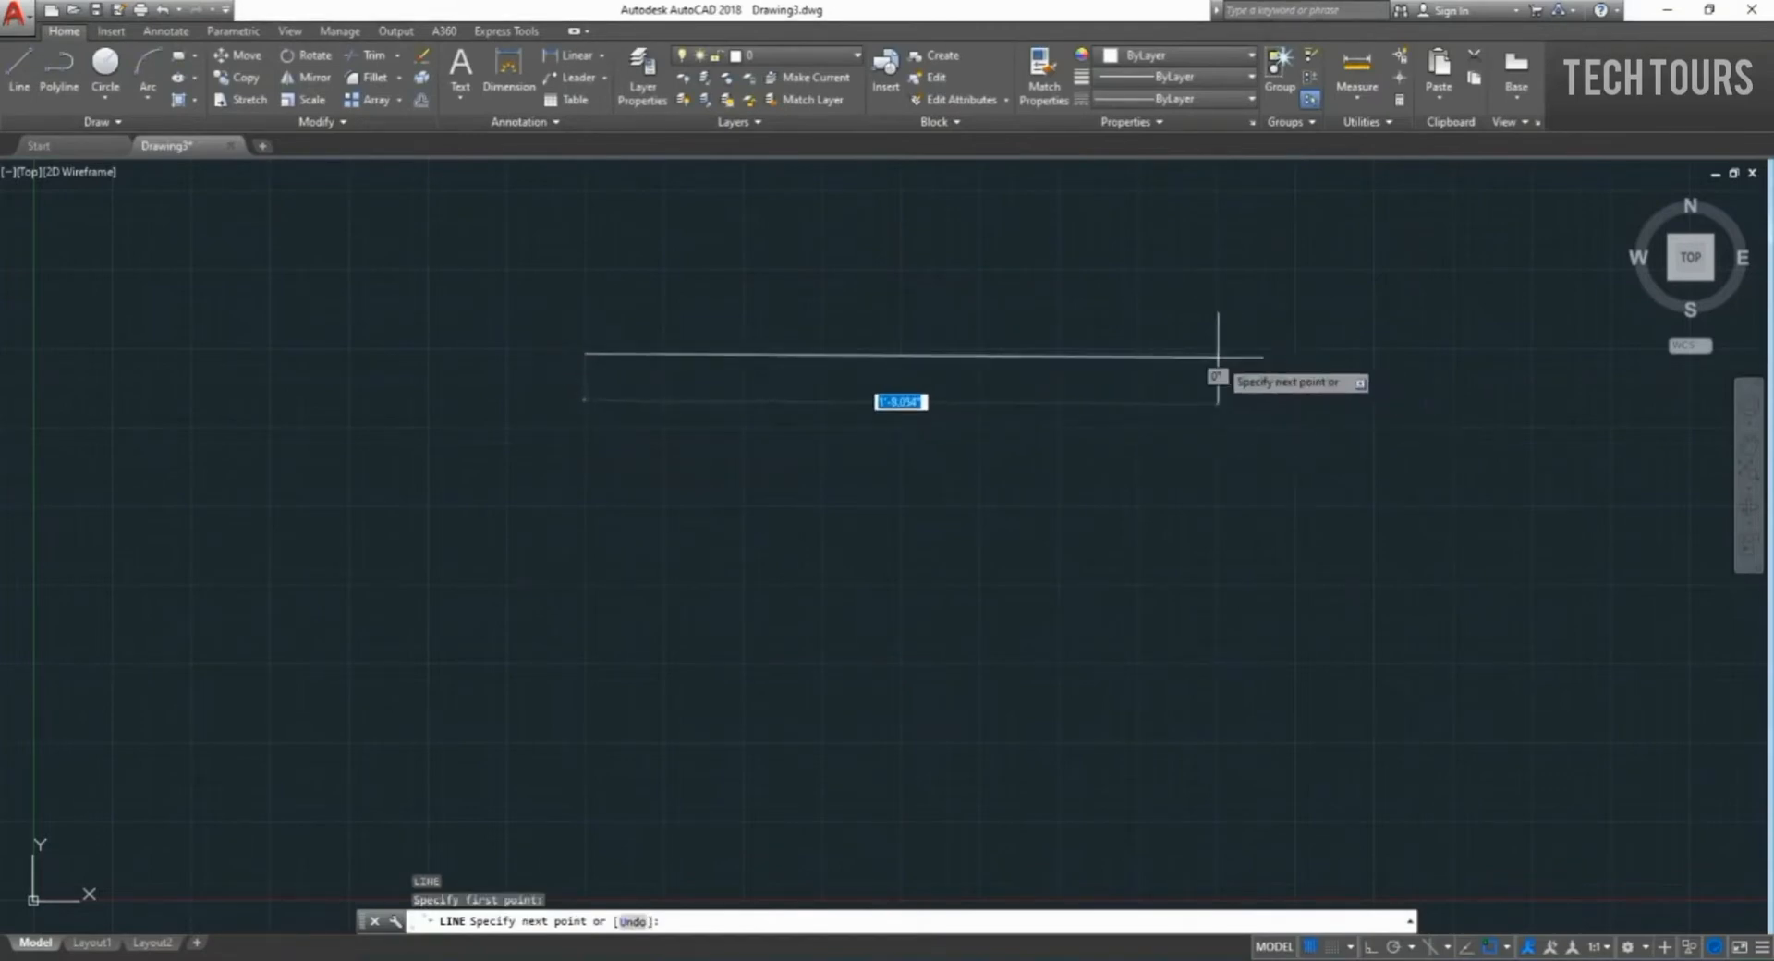
type("10")
key("Return")
key("Return")
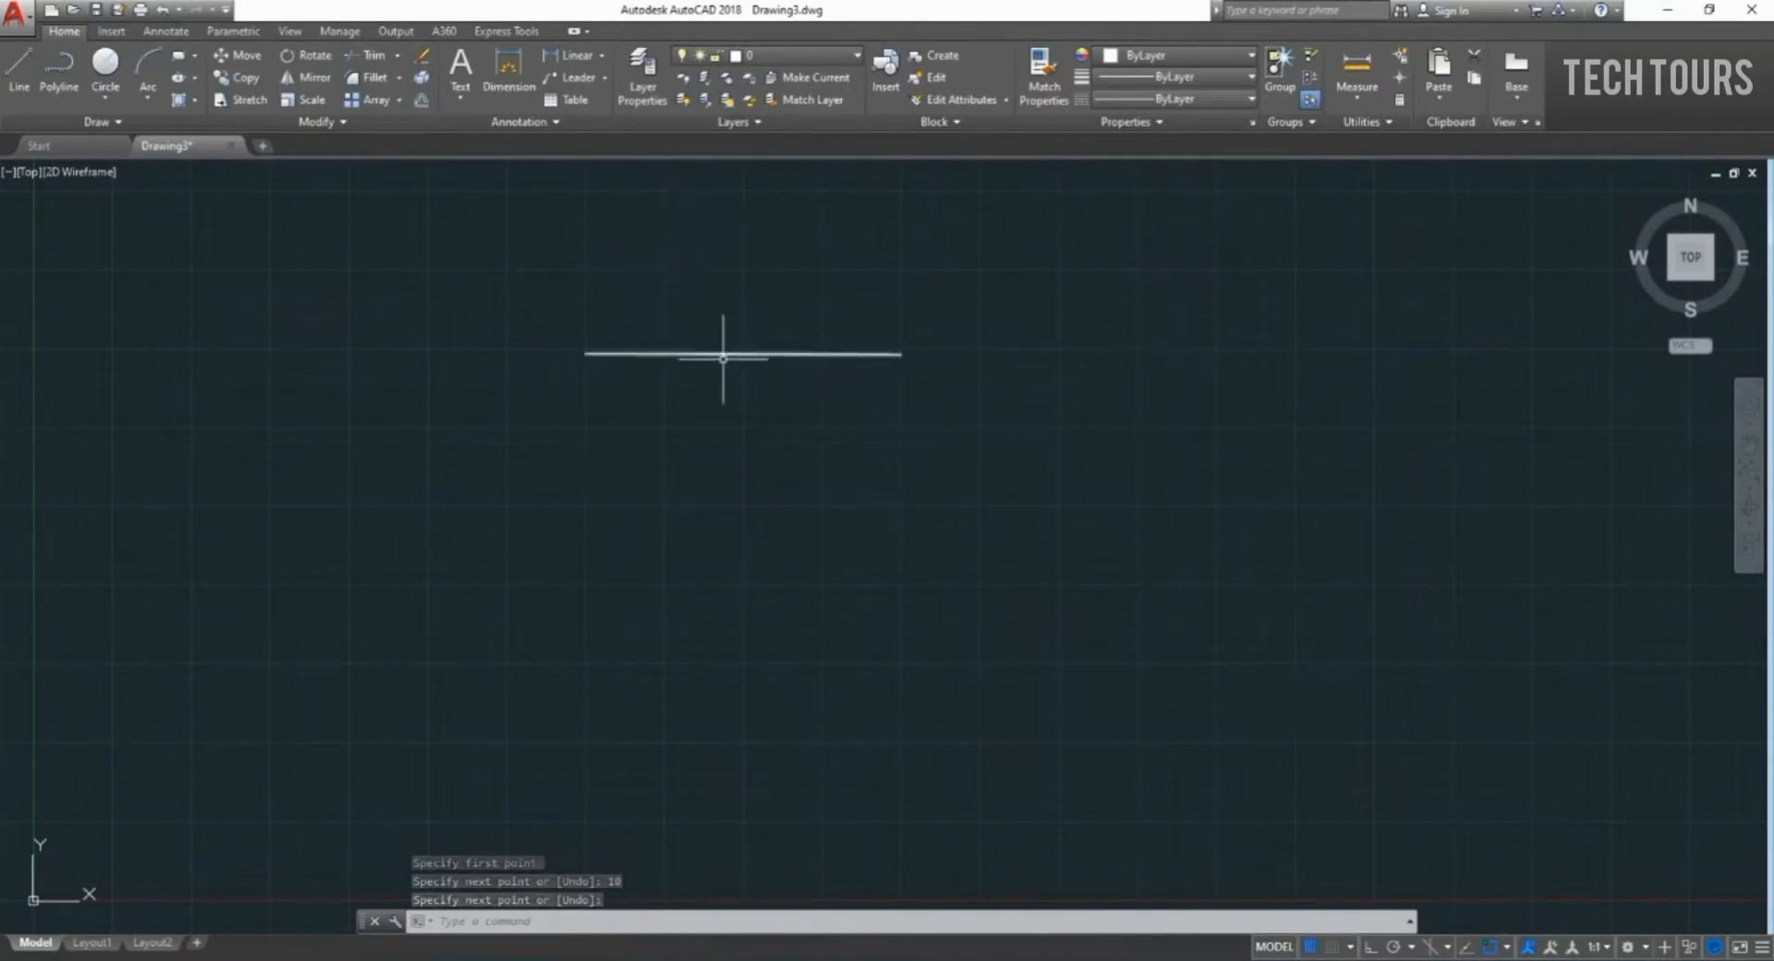
Erase the 10-unit line.
type("e")
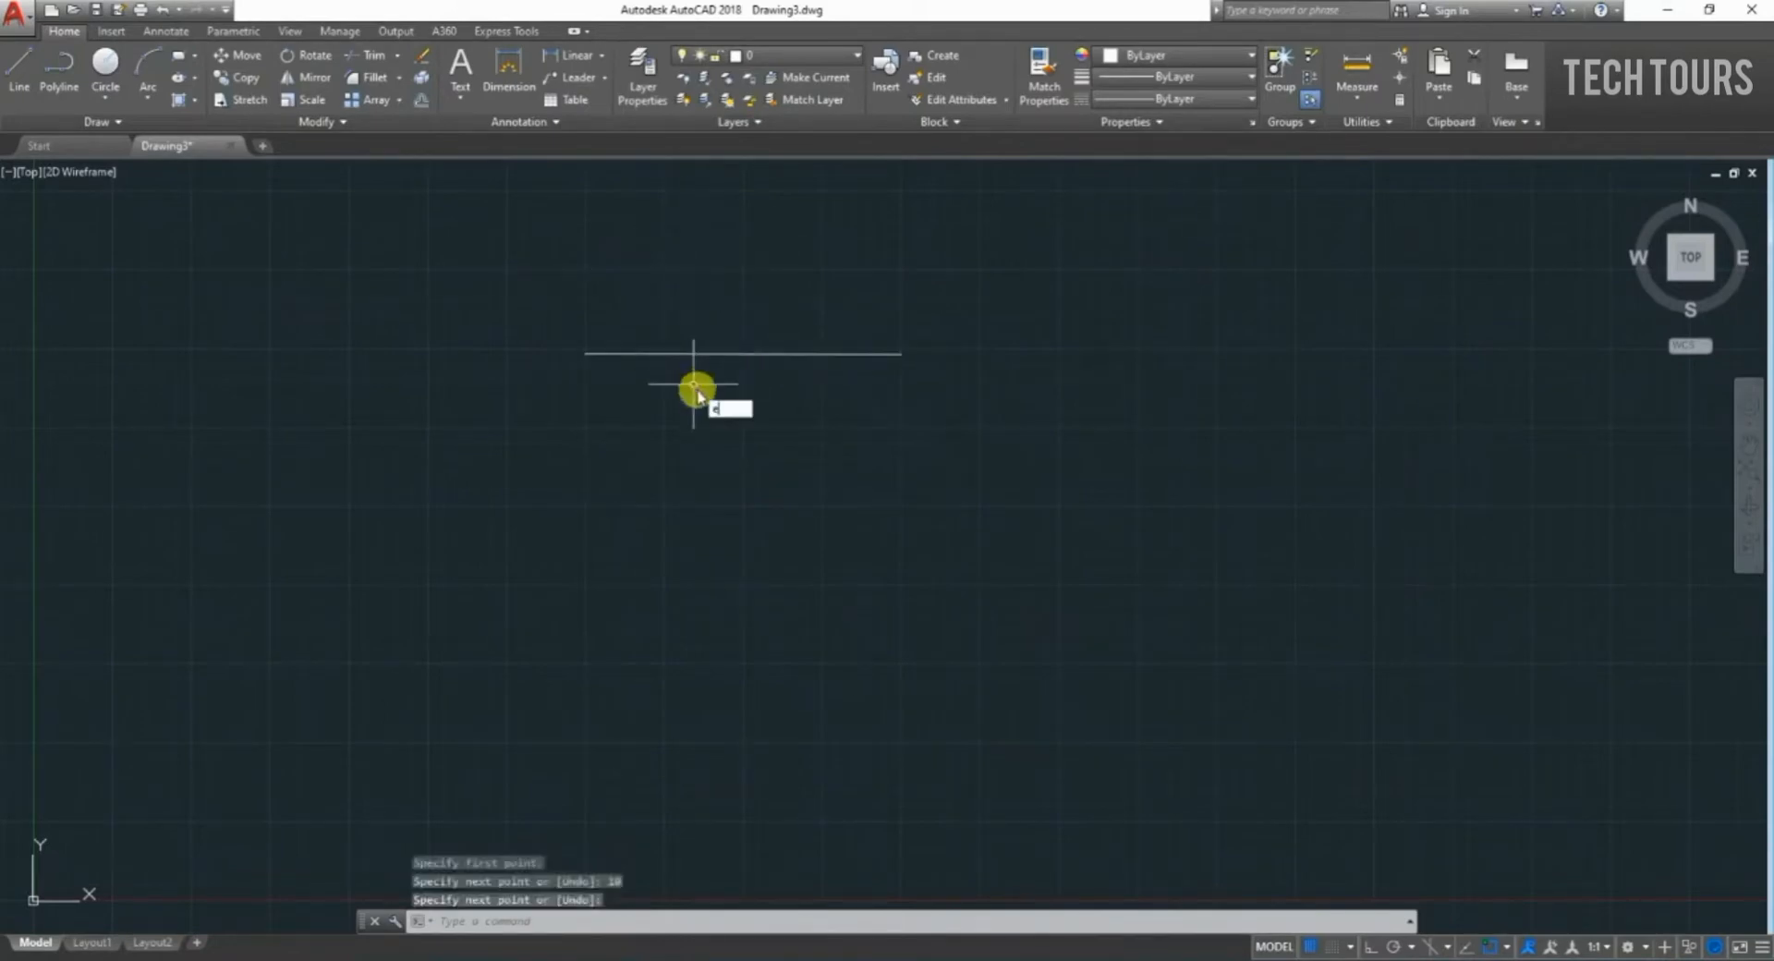
key("Return")
double_click(733, 350)
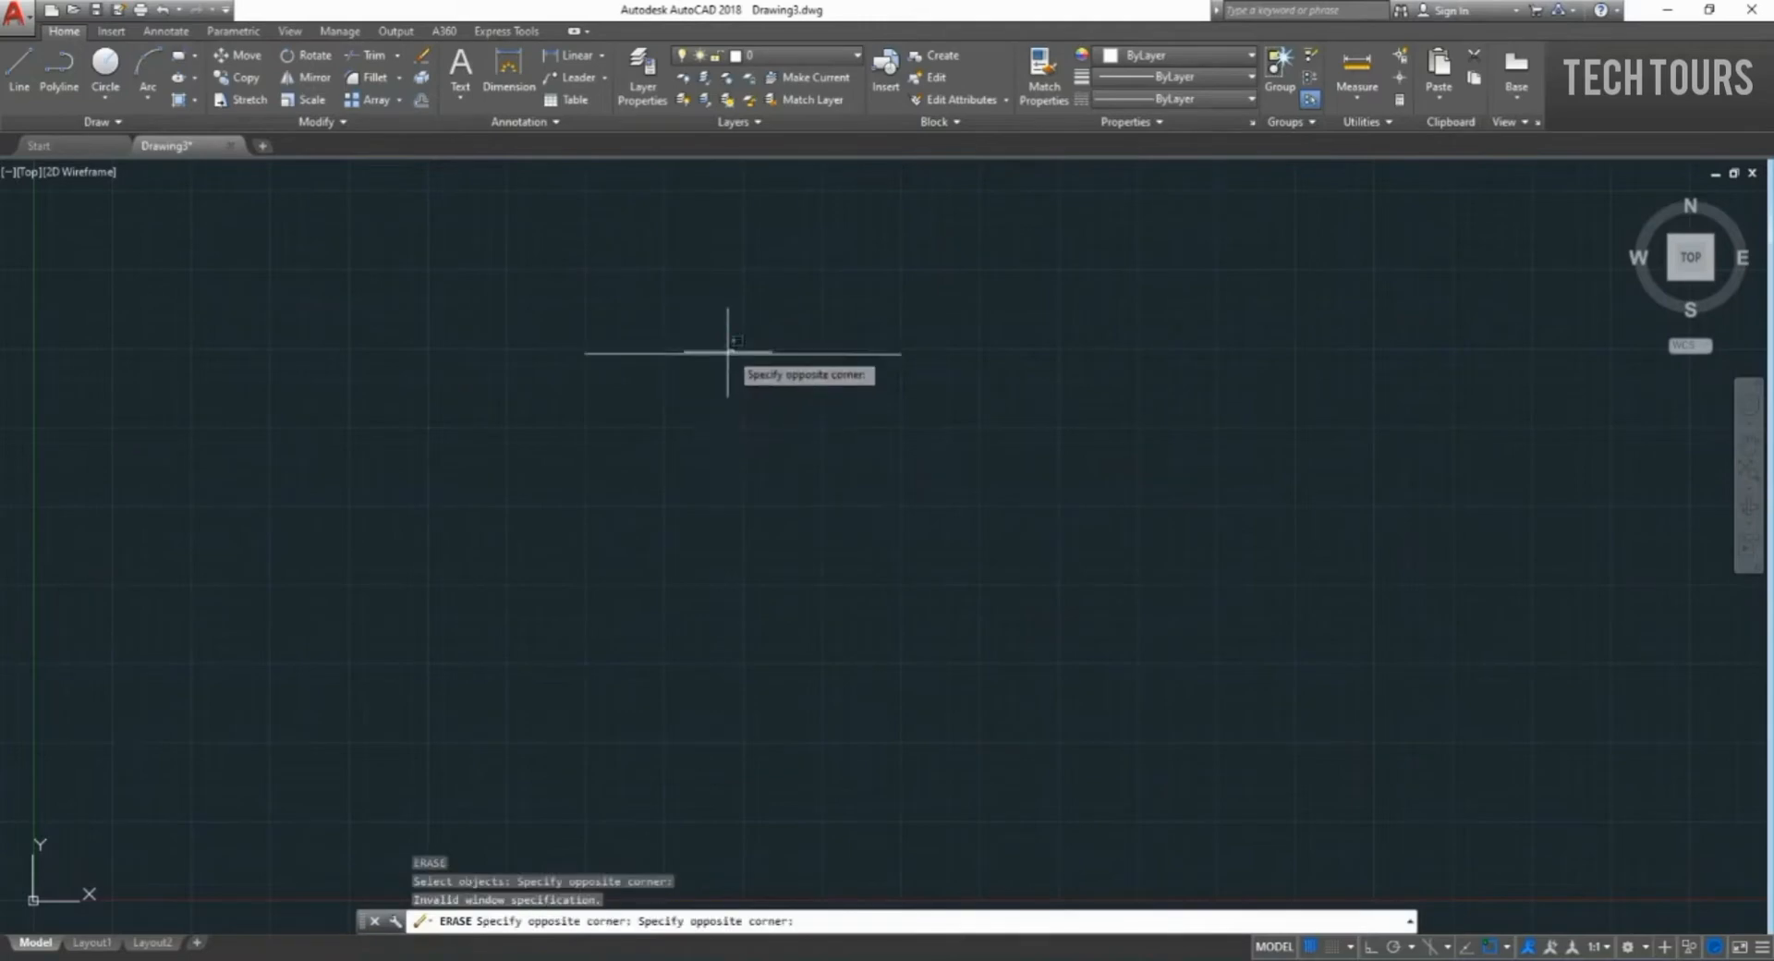
left_click(729, 352)
left_click(733, 352)
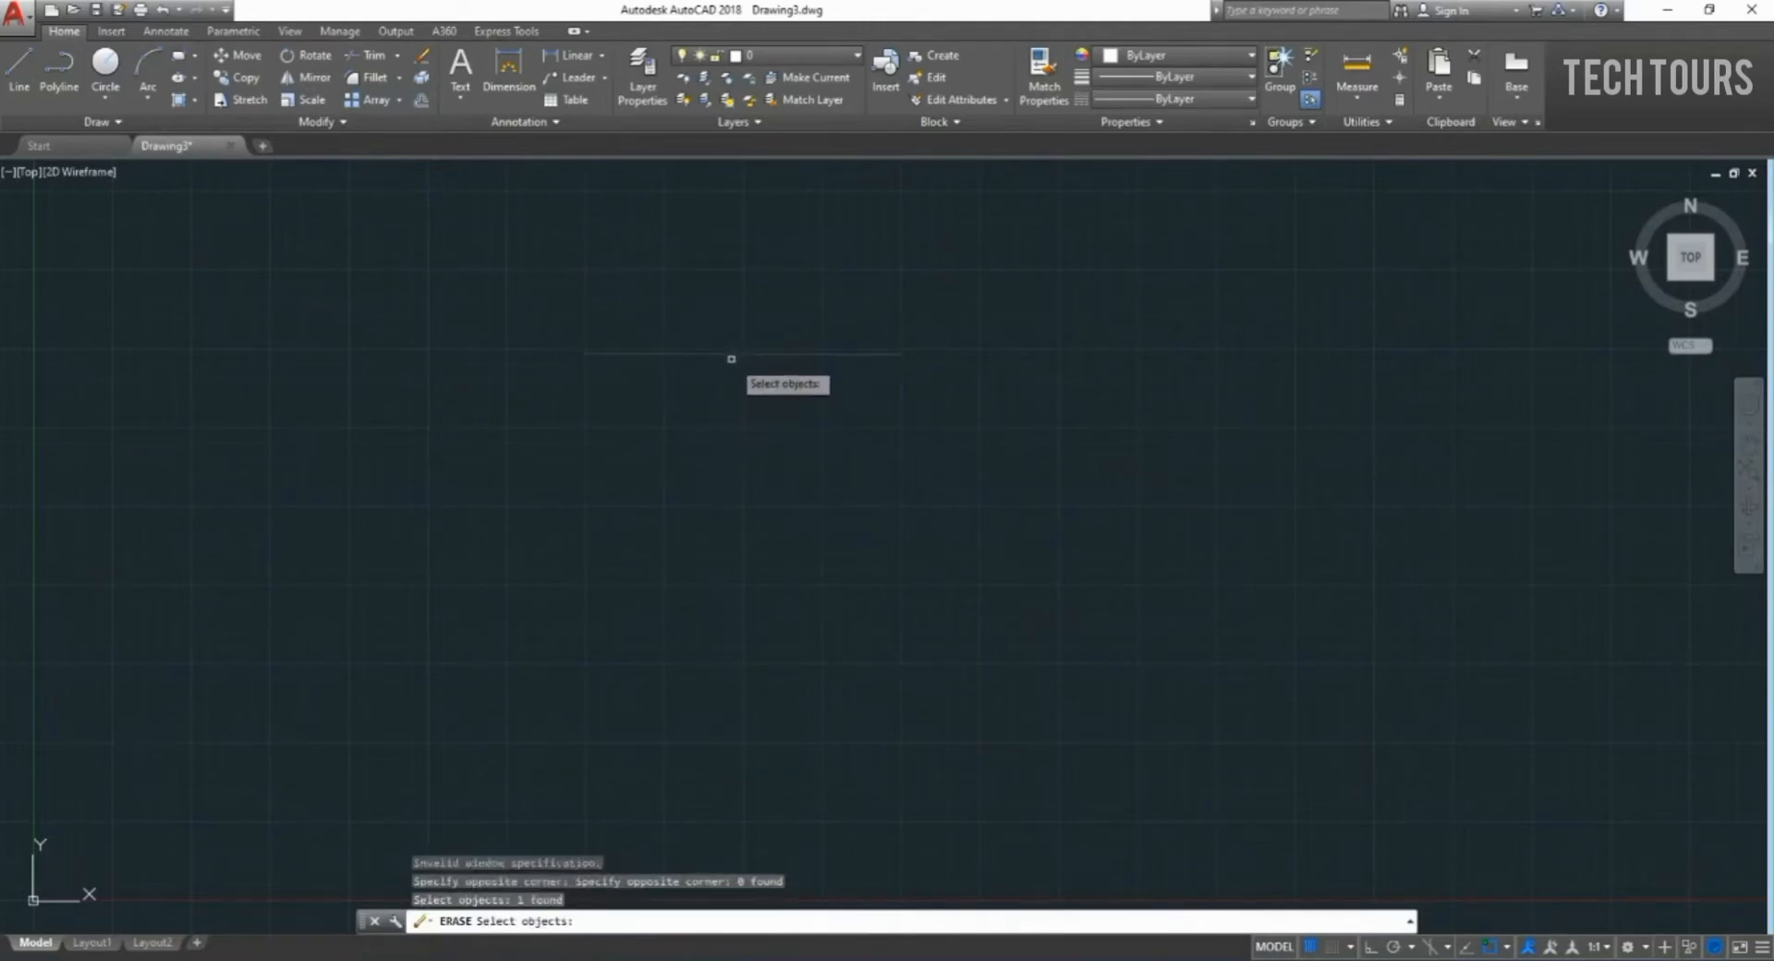
key("Return")
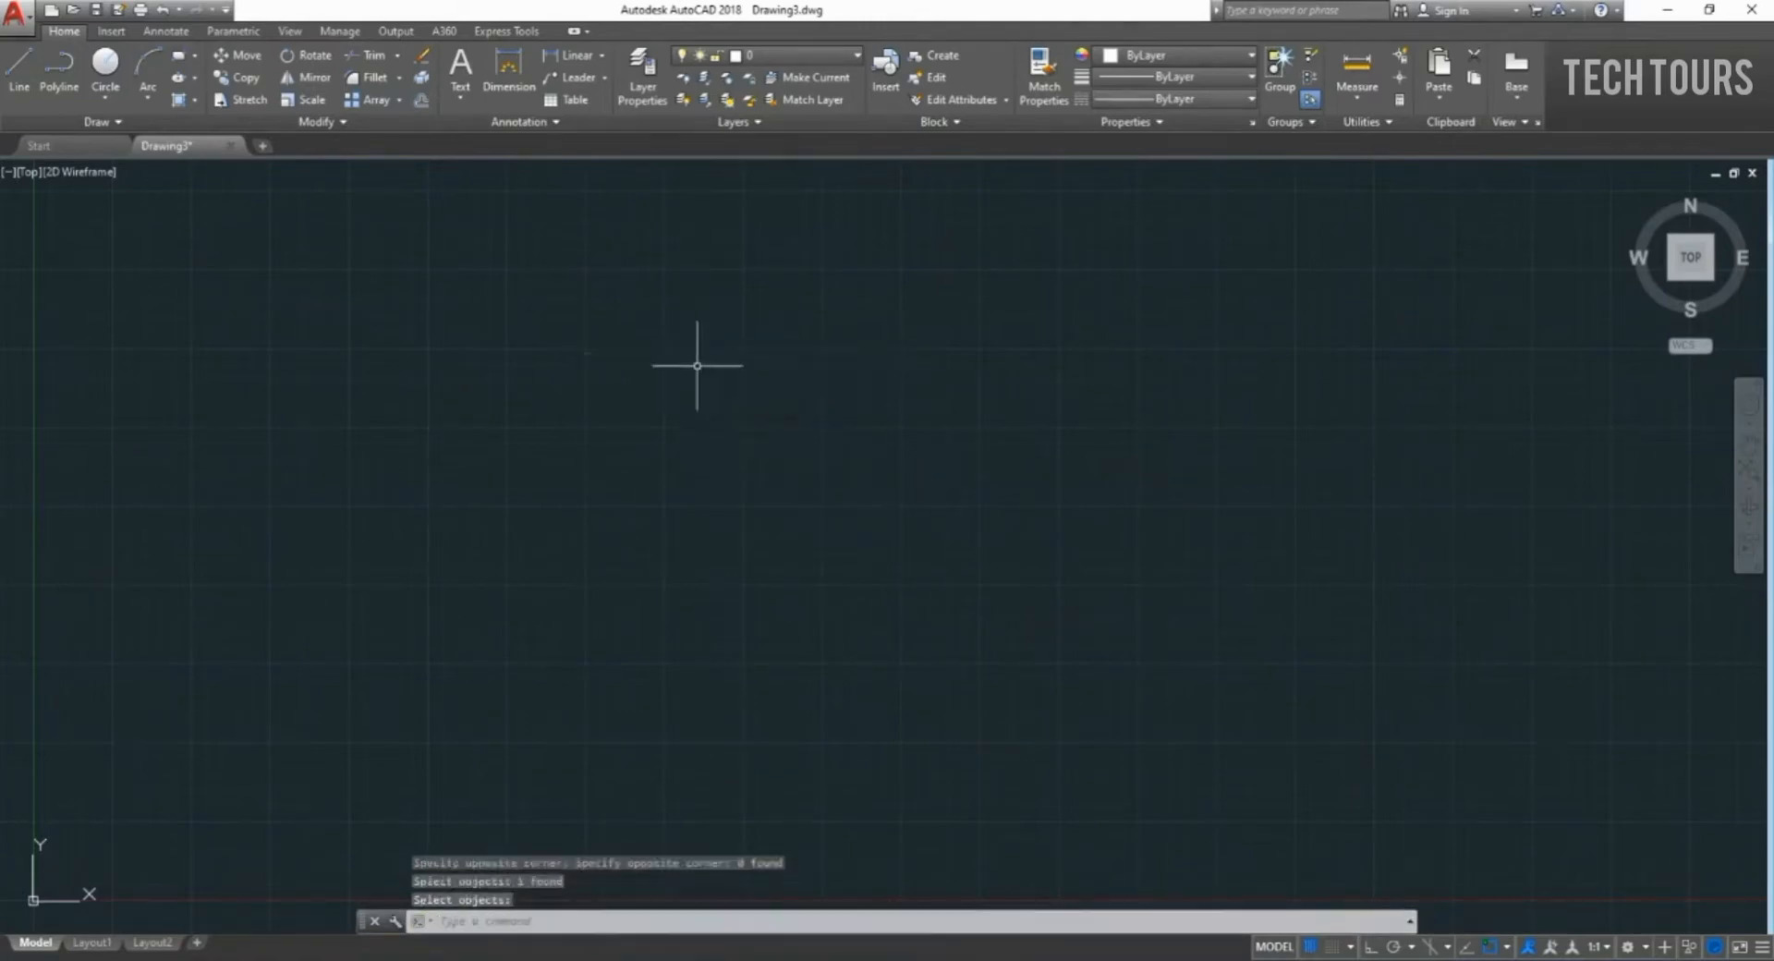
Draw a slightly downward-sloping line about 26.2 units long across the upper part of the drawing area.
left_click(671, 367)
type("l")
key("Return")
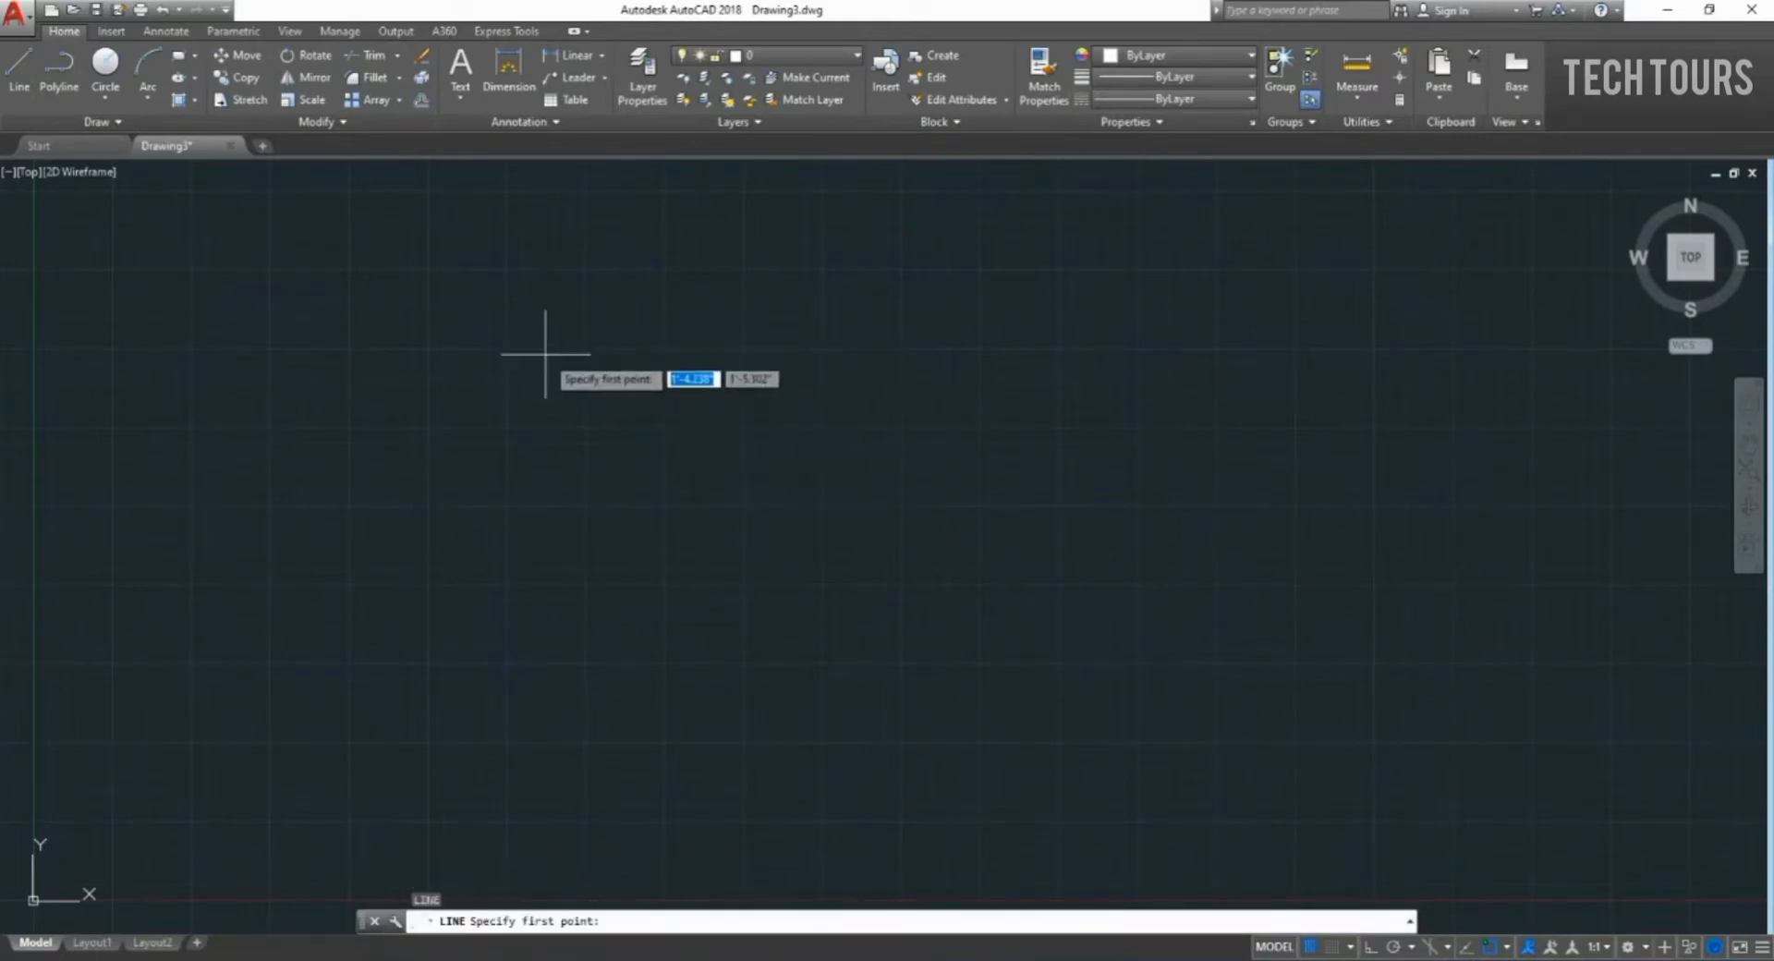
left_click(545, 354)
left_click(1371, 380)
key("Return")
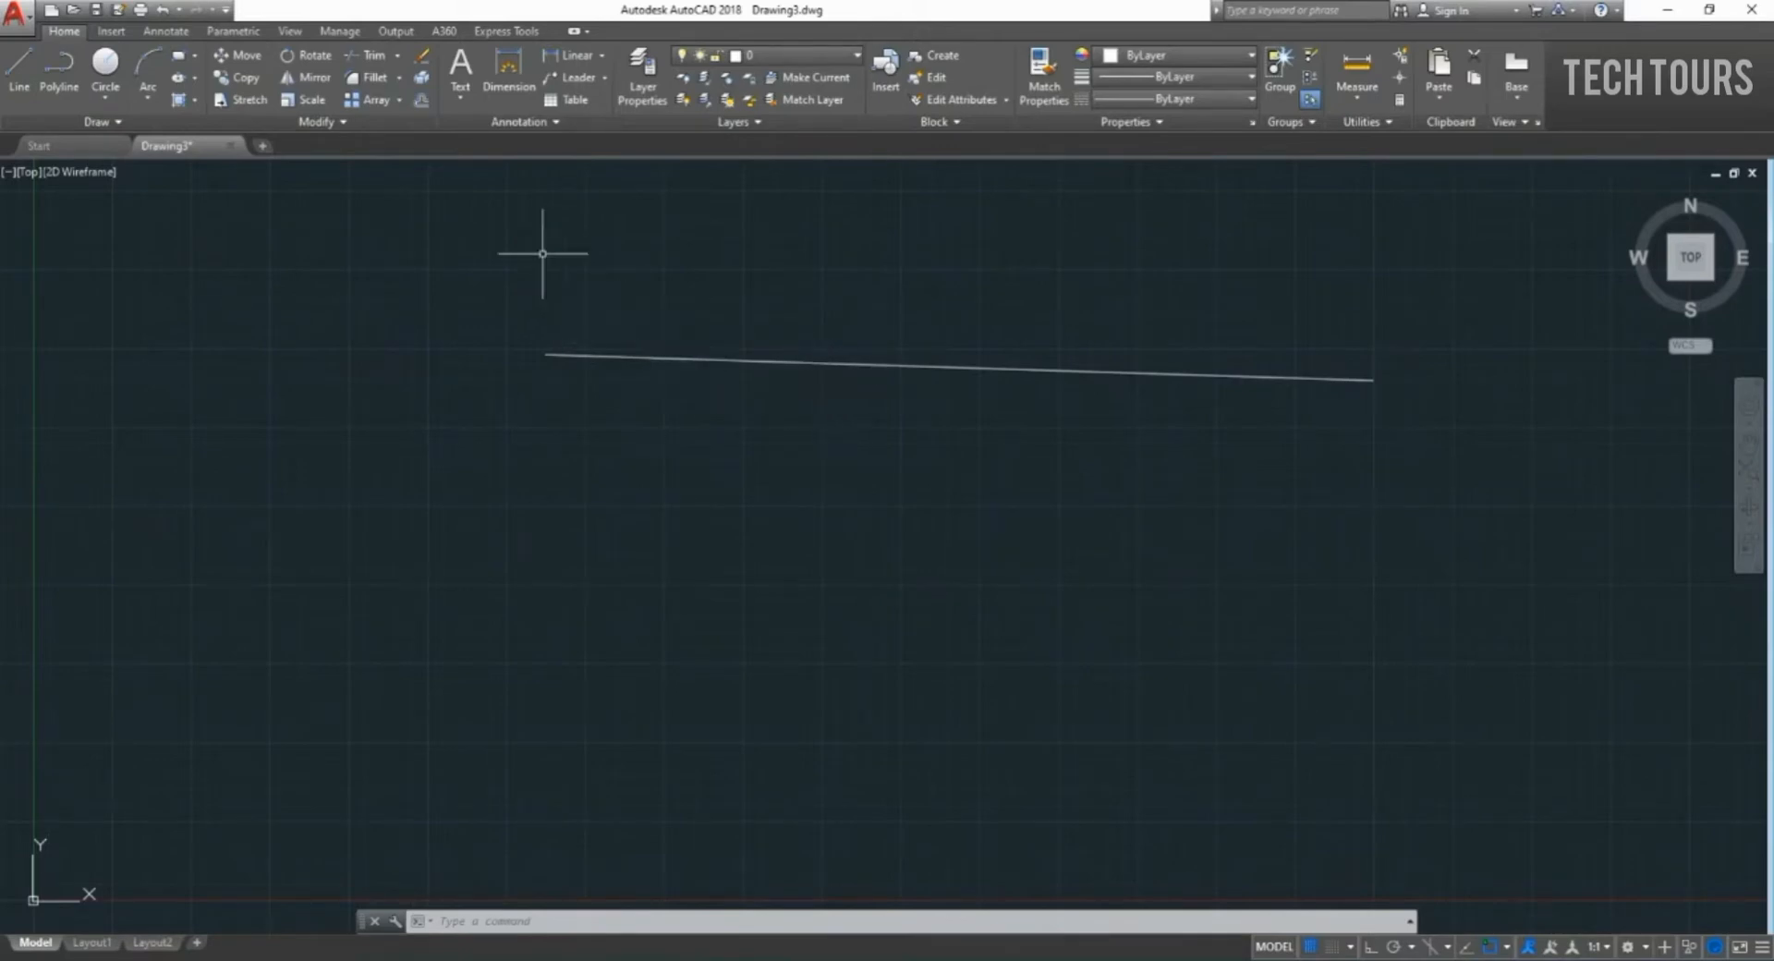
Add an aligned dimension between the sloping line's two endpoints, placed just above it, and inspect its text up close.
left_click(503, 81)
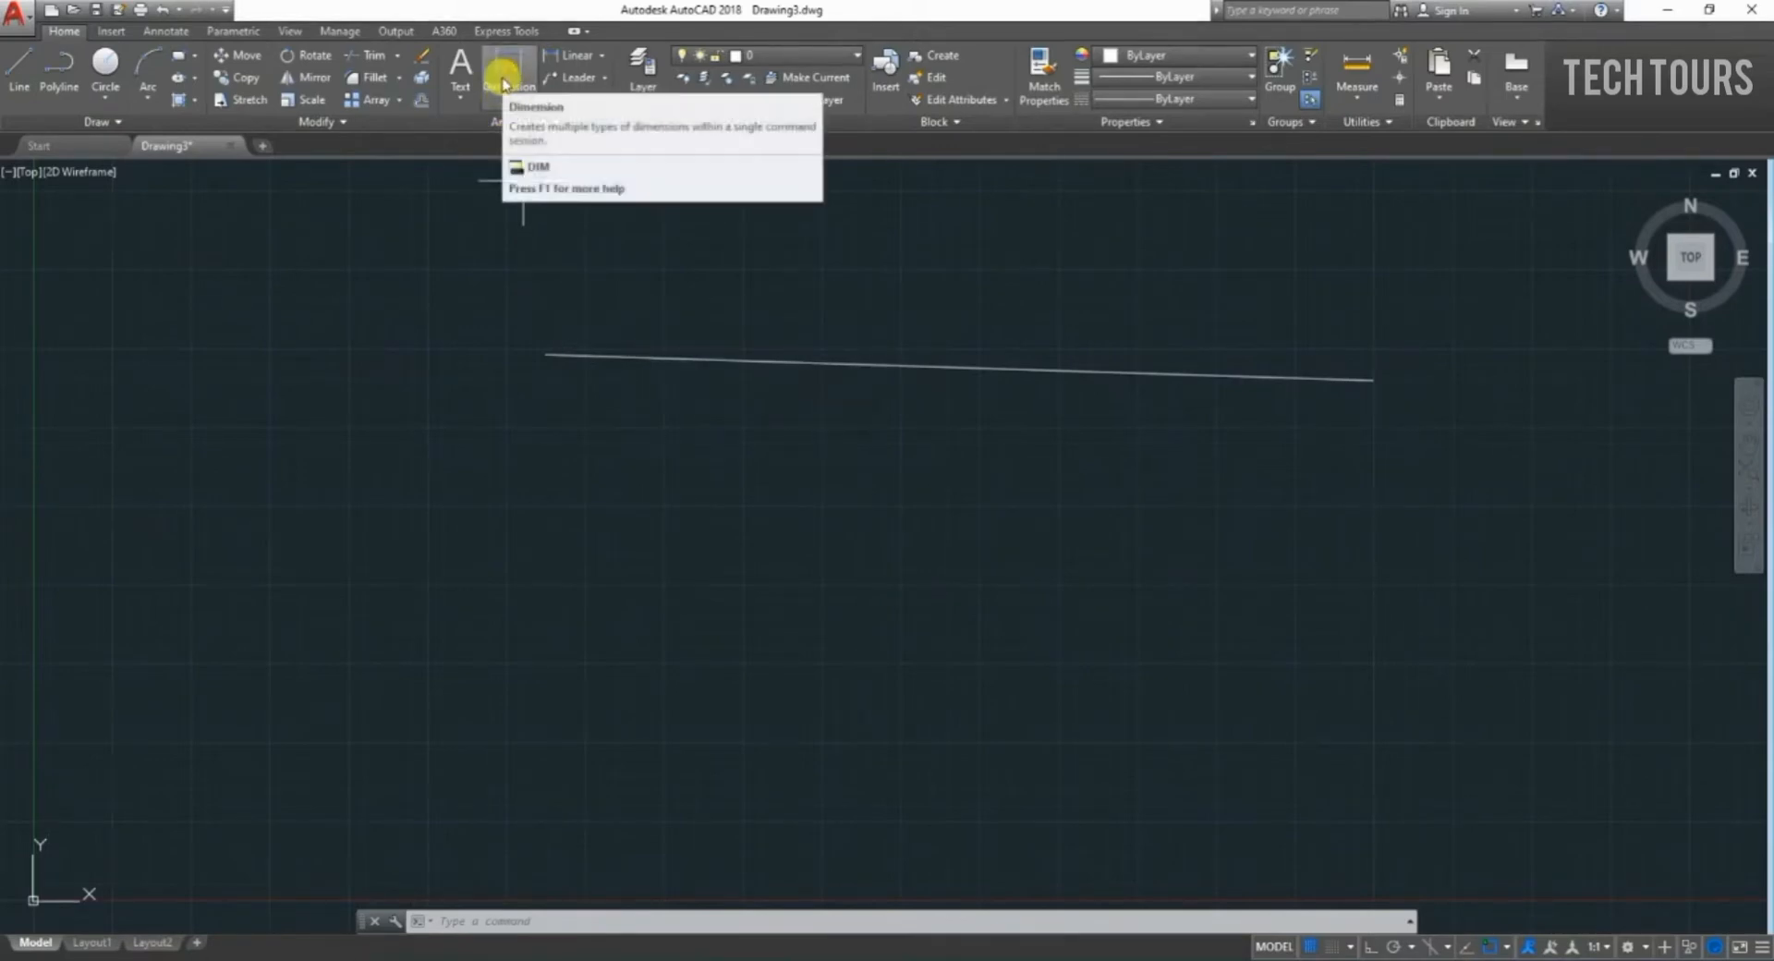
left_click(503, 81)
left_click(546, 354)
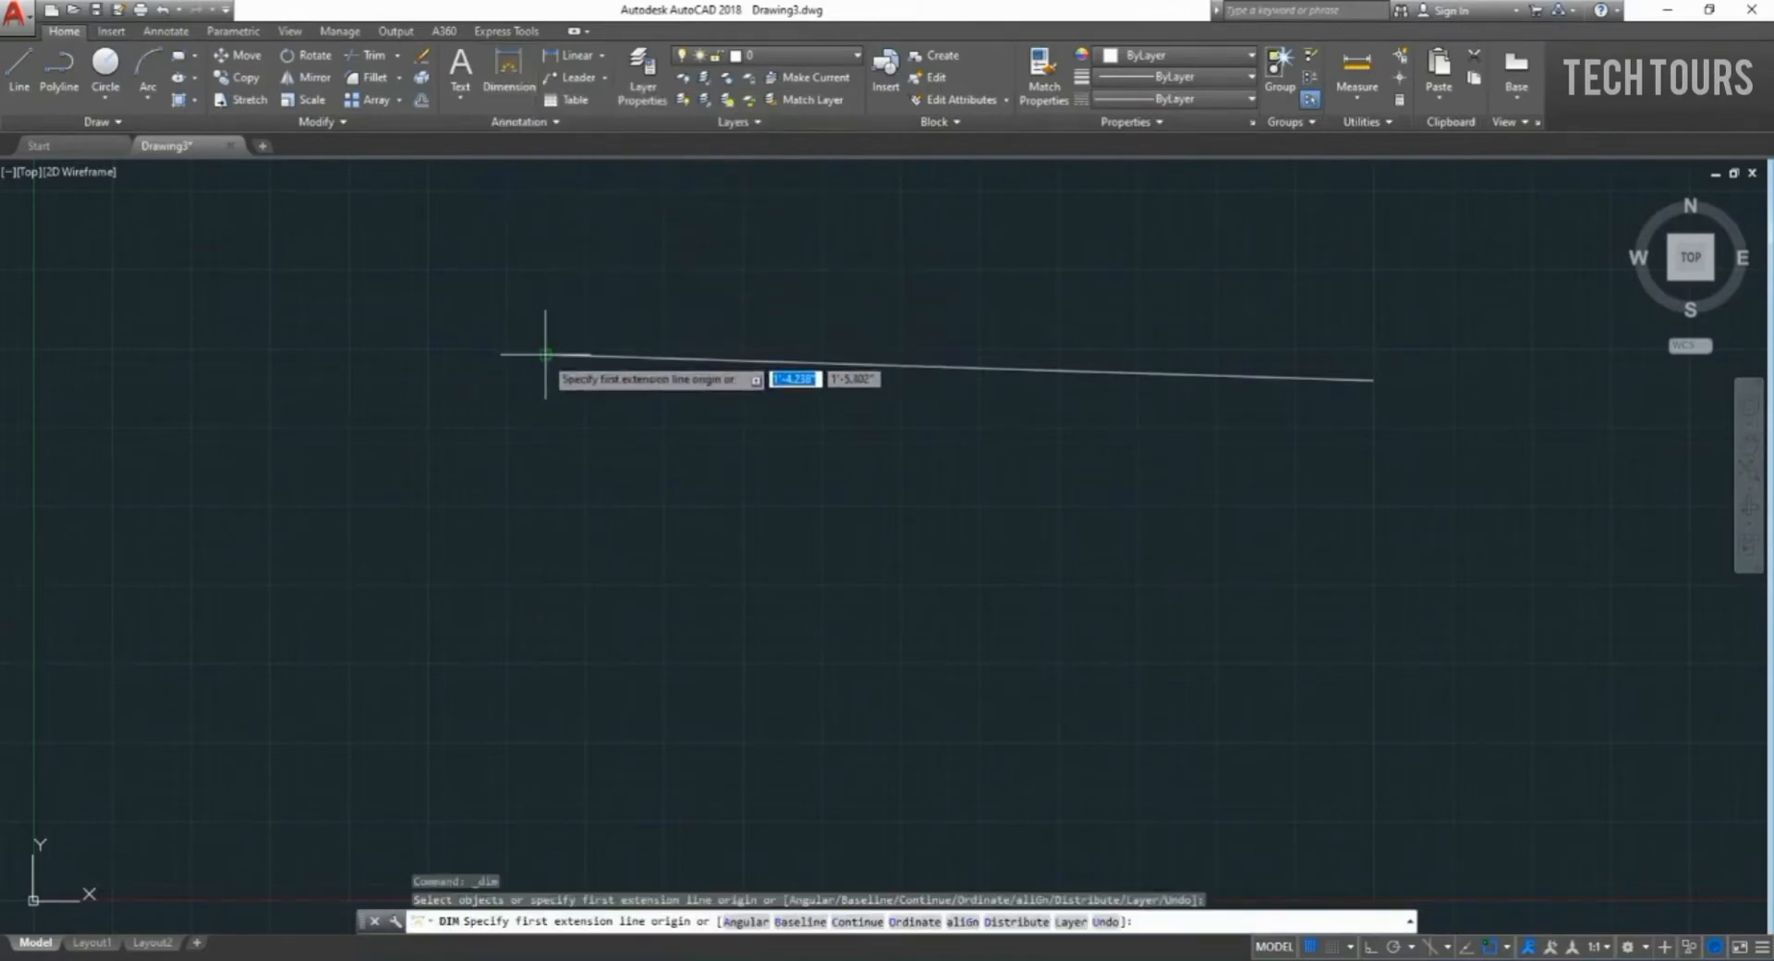
left_click(1378, 385)
key("ctrl+z")
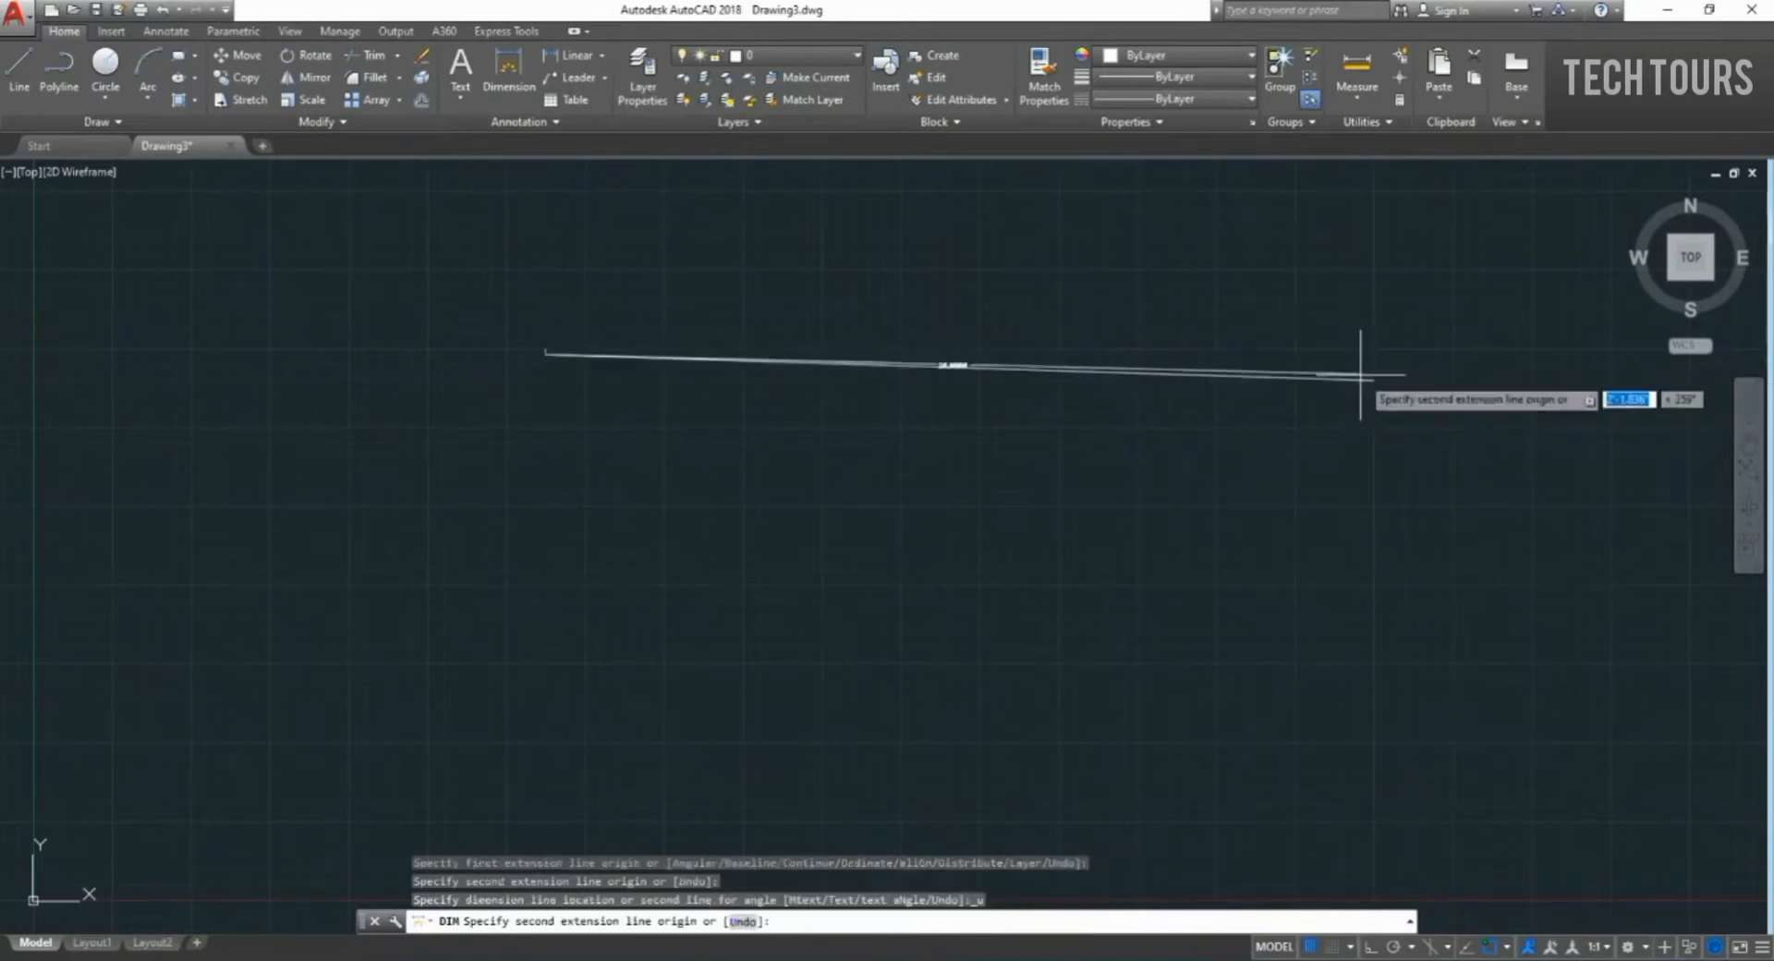
left_click(1368, 380)
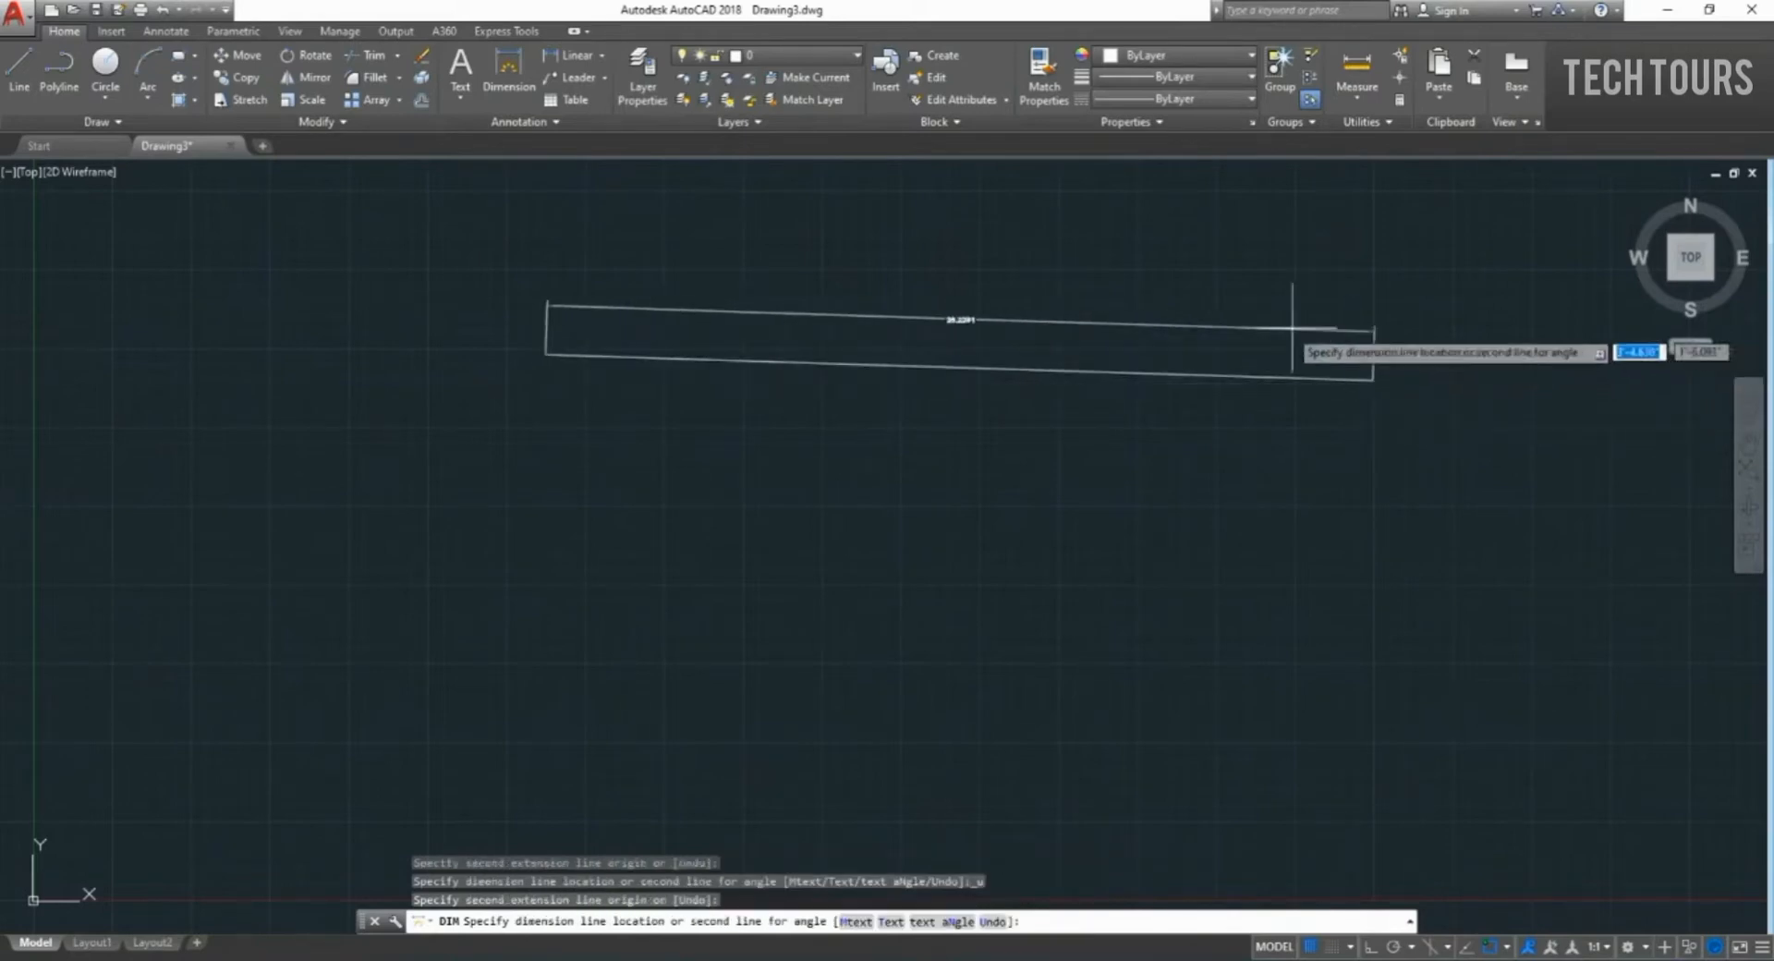
scroll(951, 328, "up", 2)
left_click(960, 325)
scroll(924, 314, "up", 3)
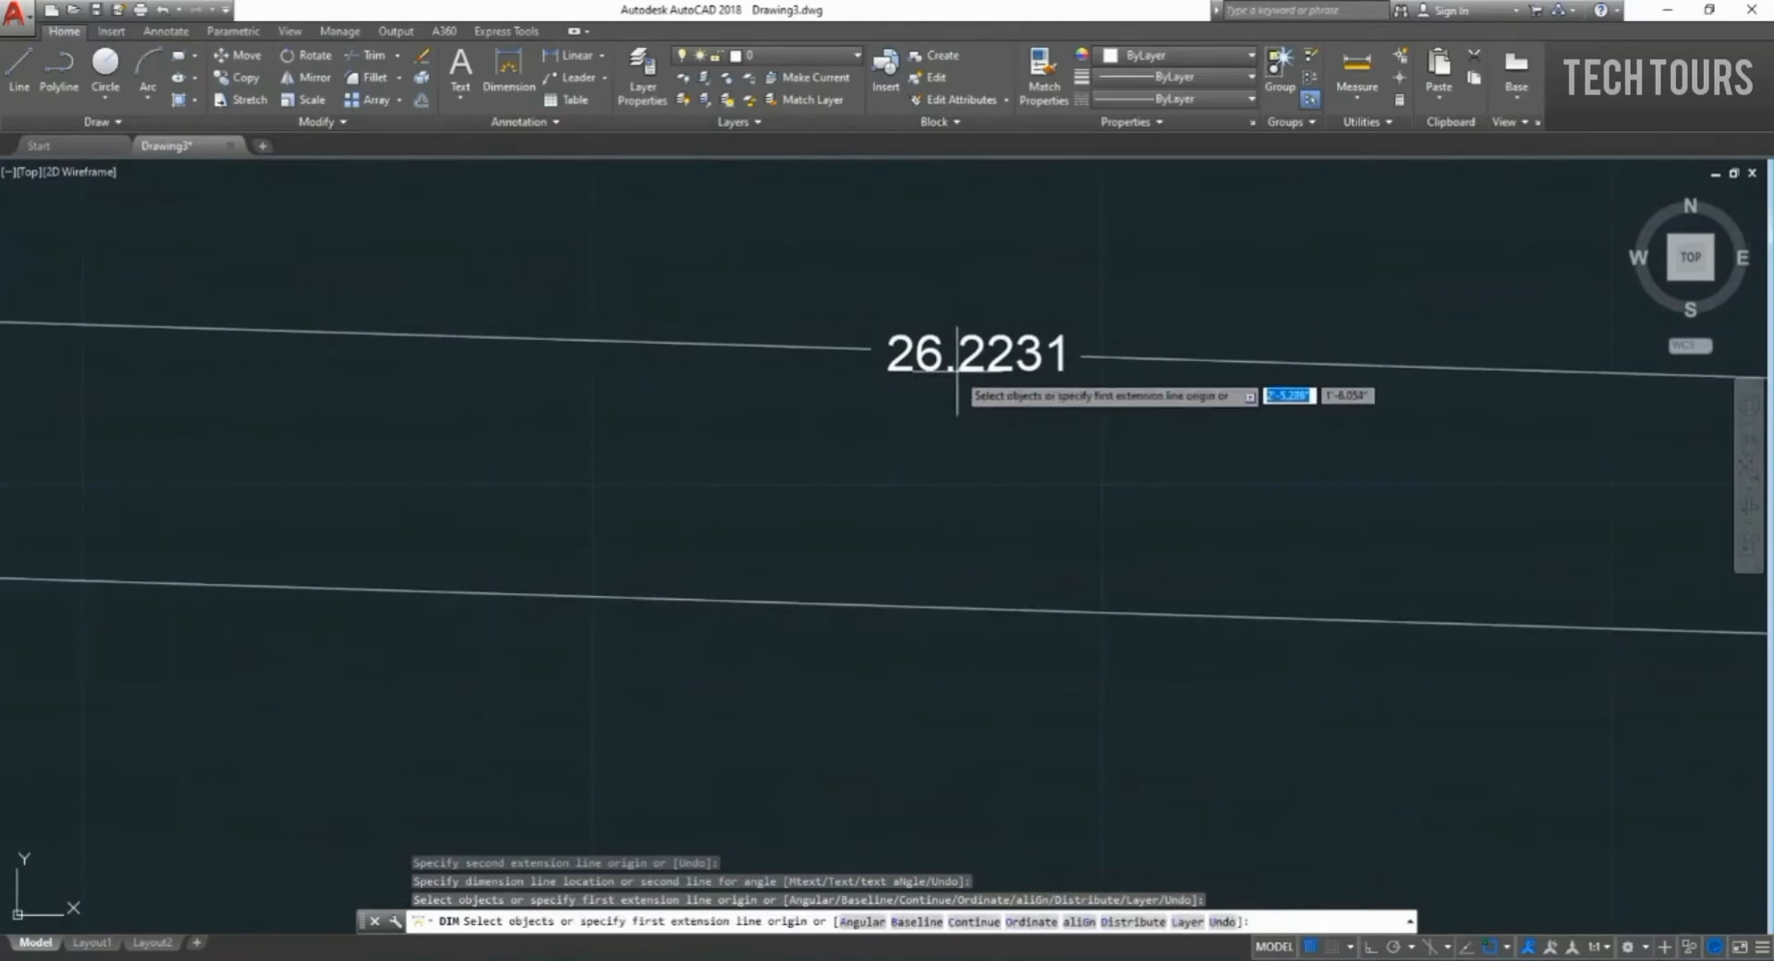
left_click(1032, 372)
scroll(1032, 373, "down", 2)
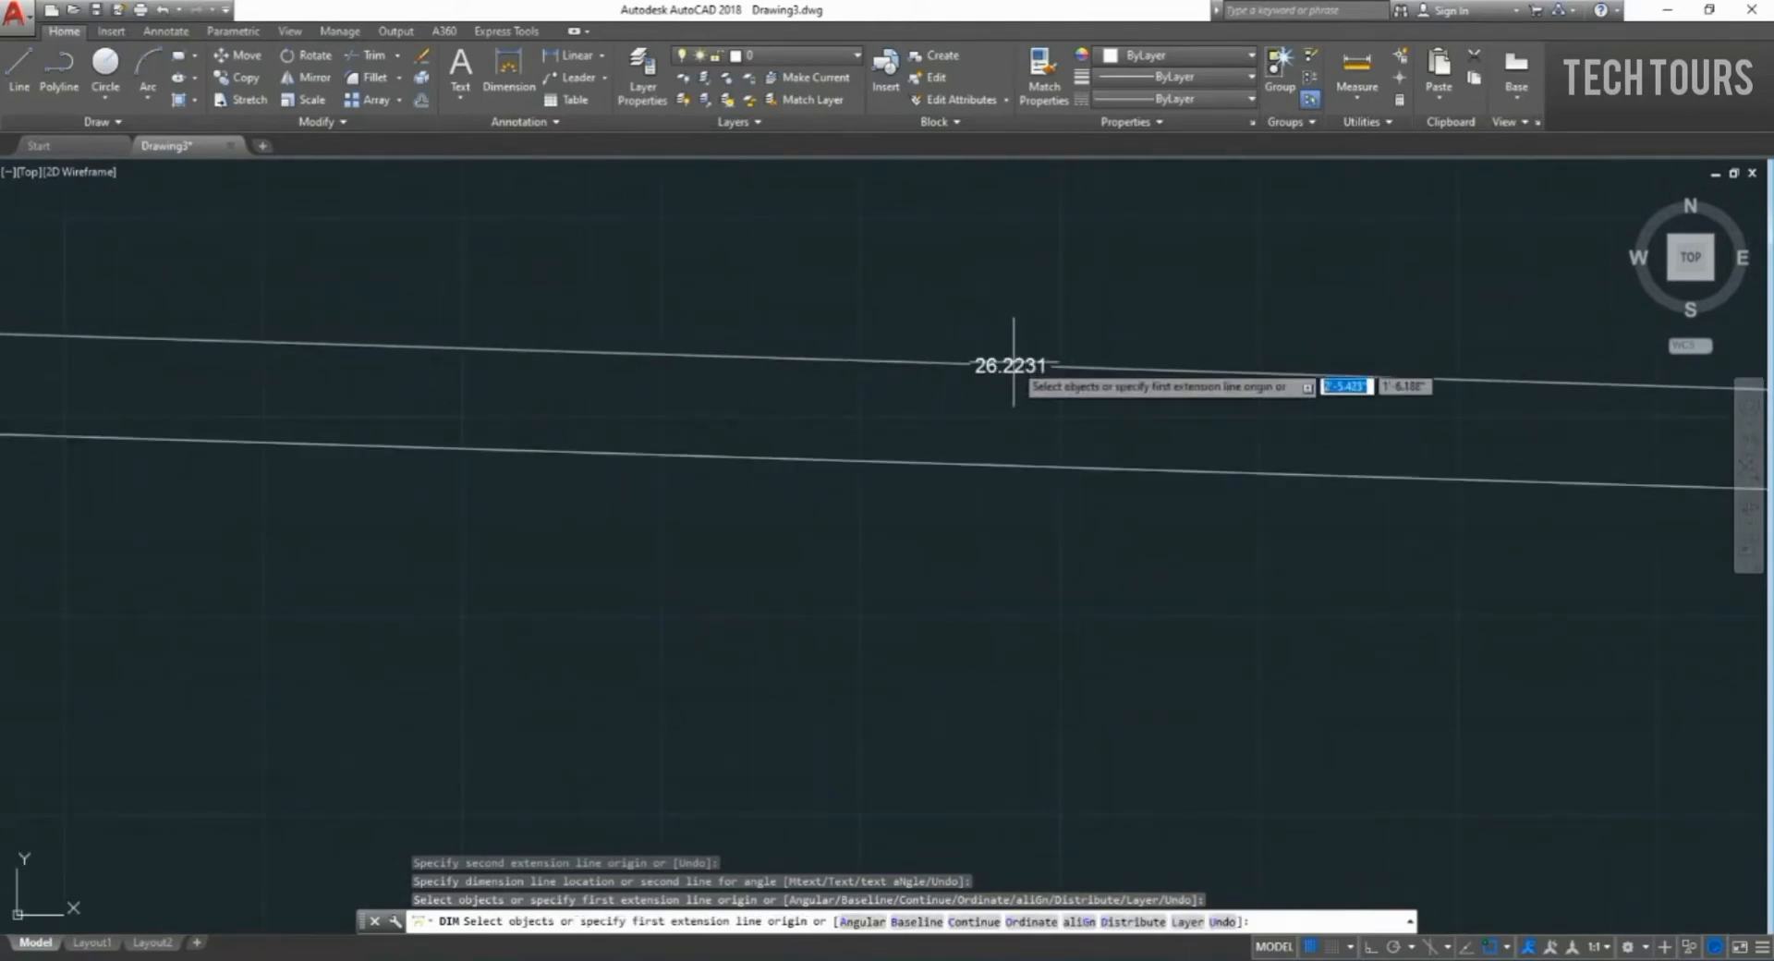
Examine the text of the aligned dimension above the sloping line at several magnifications, with the dimensioning command ended.
scroll(1011, 356, "down", 4)
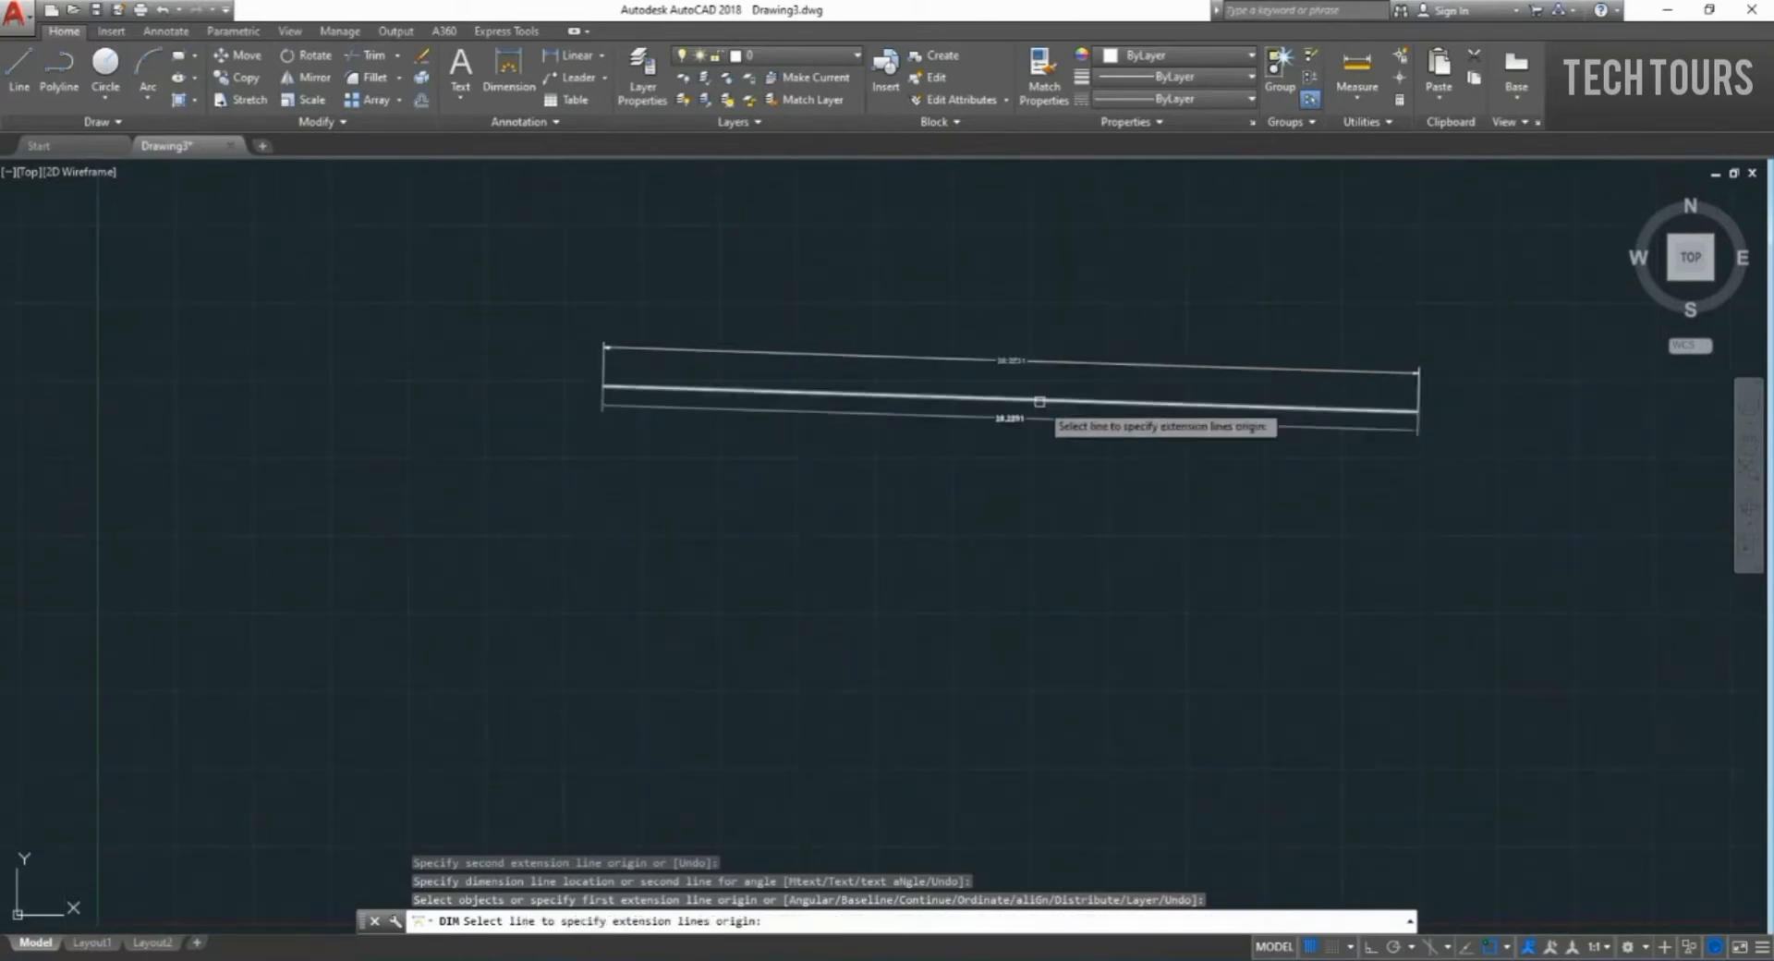
key("Escape")
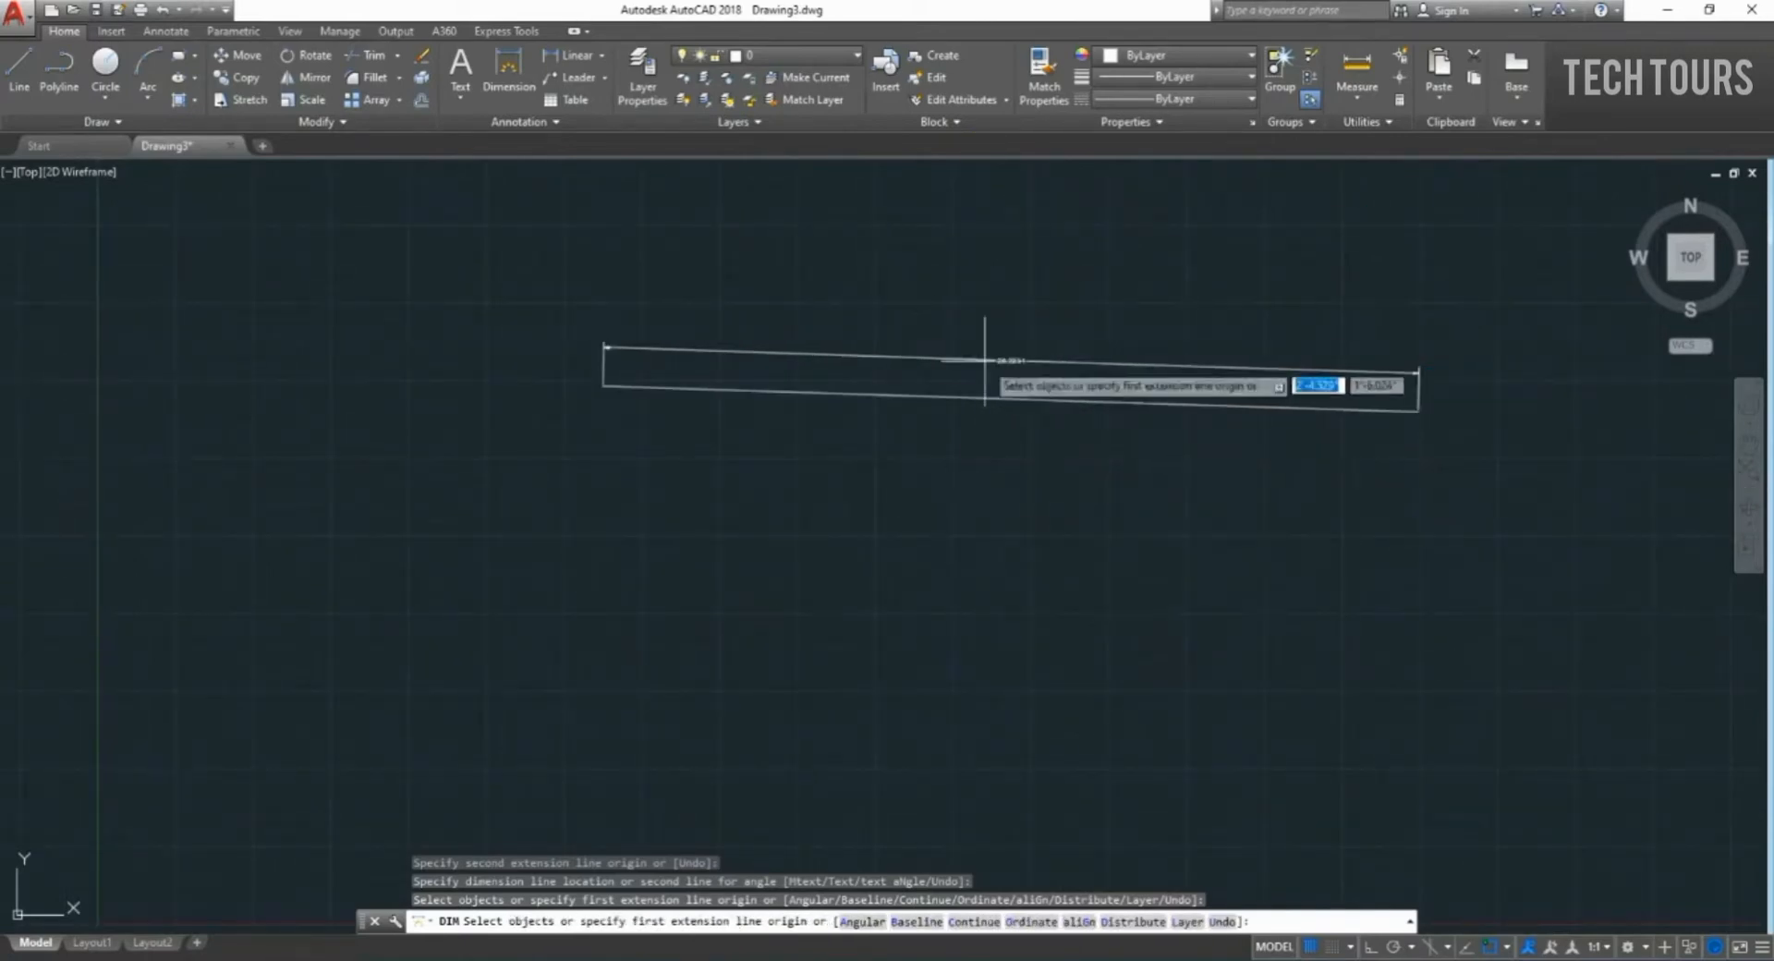
key("Escape")
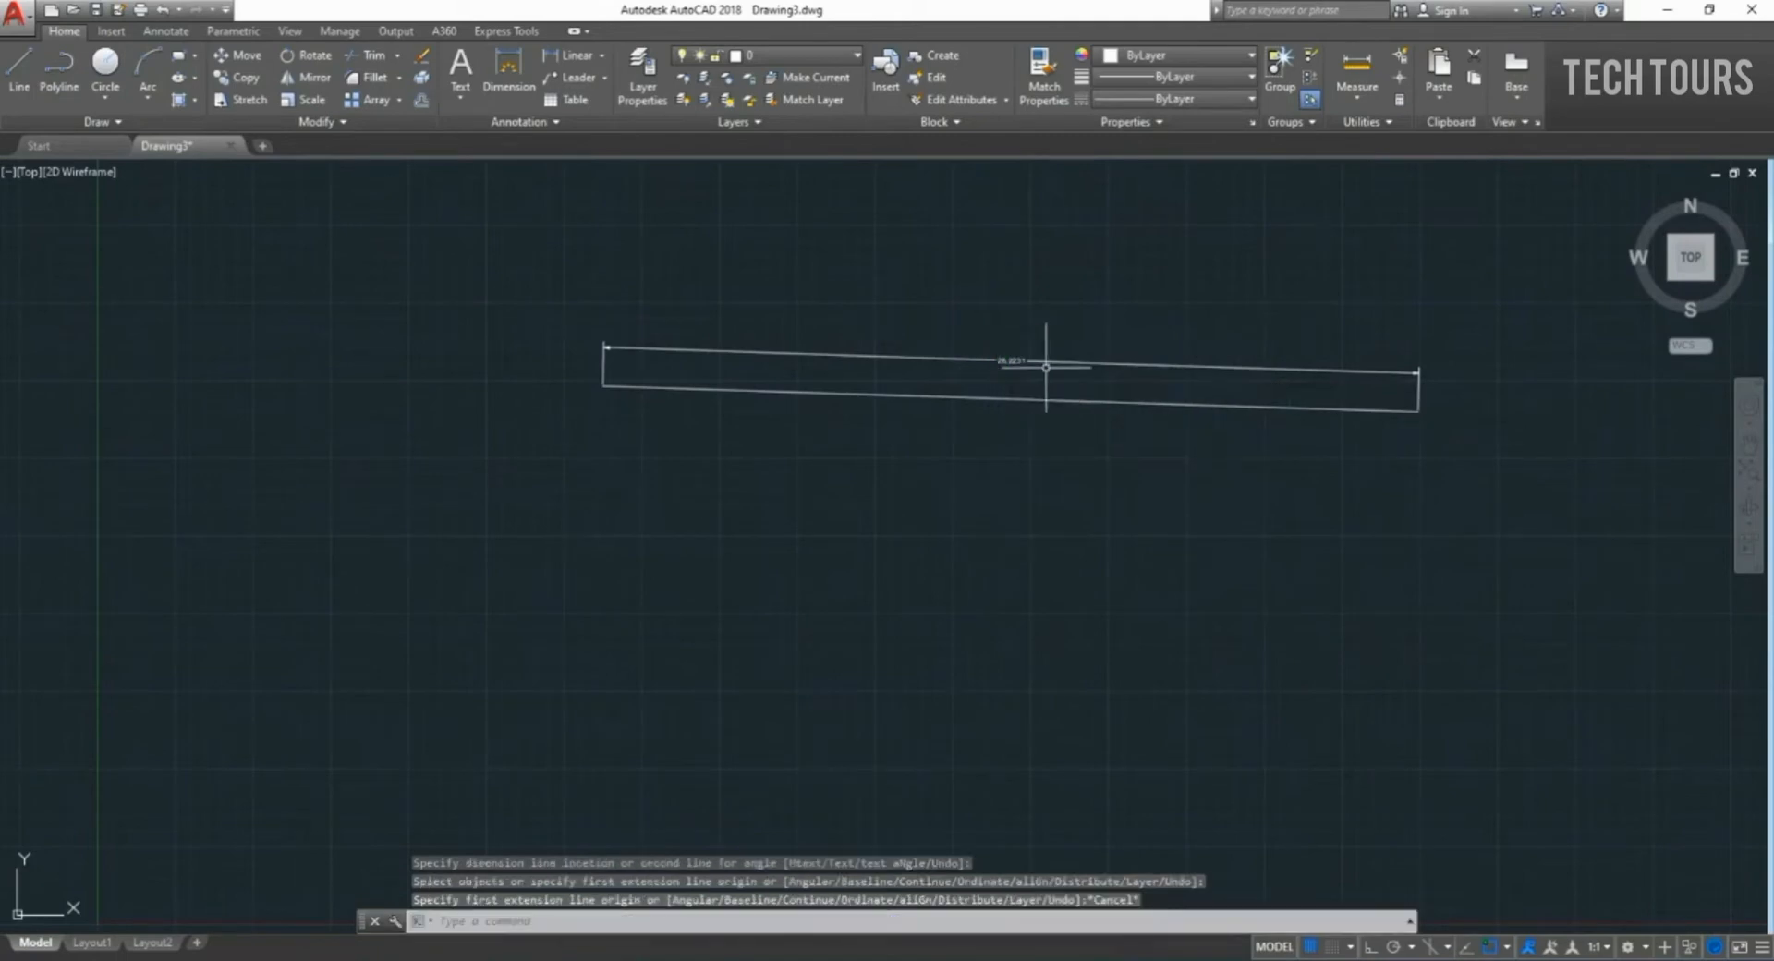
scroll(1010, 374, "up", 5)
scroll(769, 382, "down", 6)
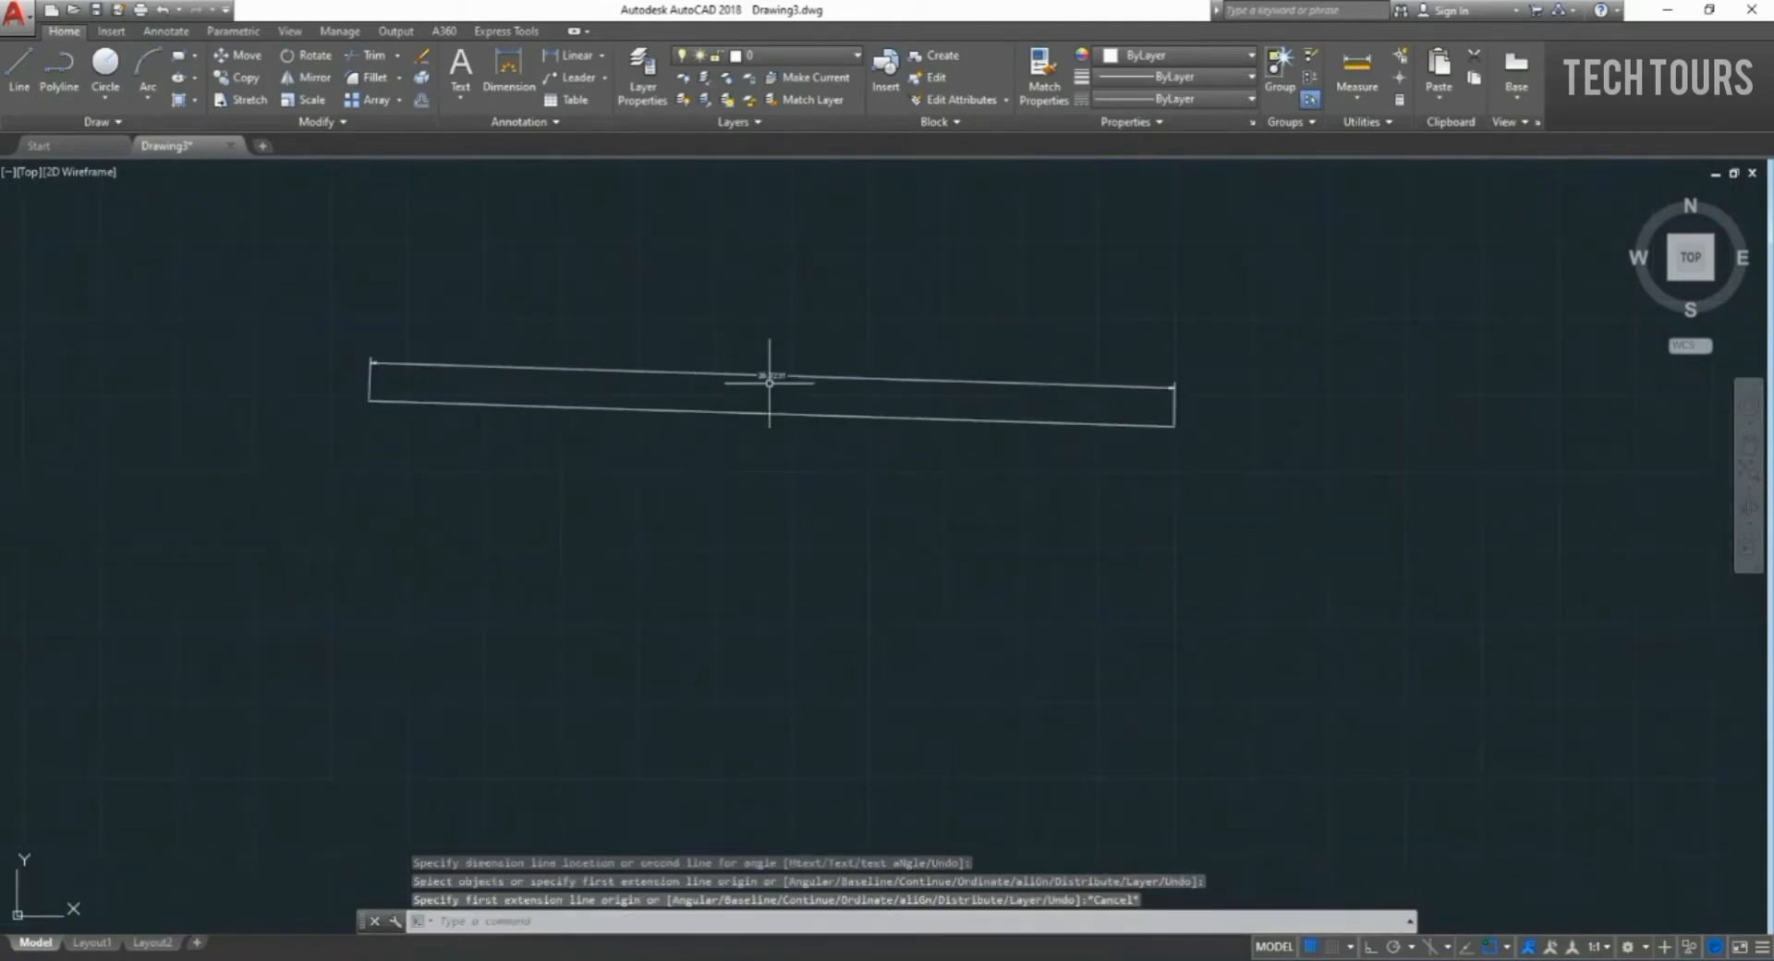
scroll(755, 380, "up", 3)
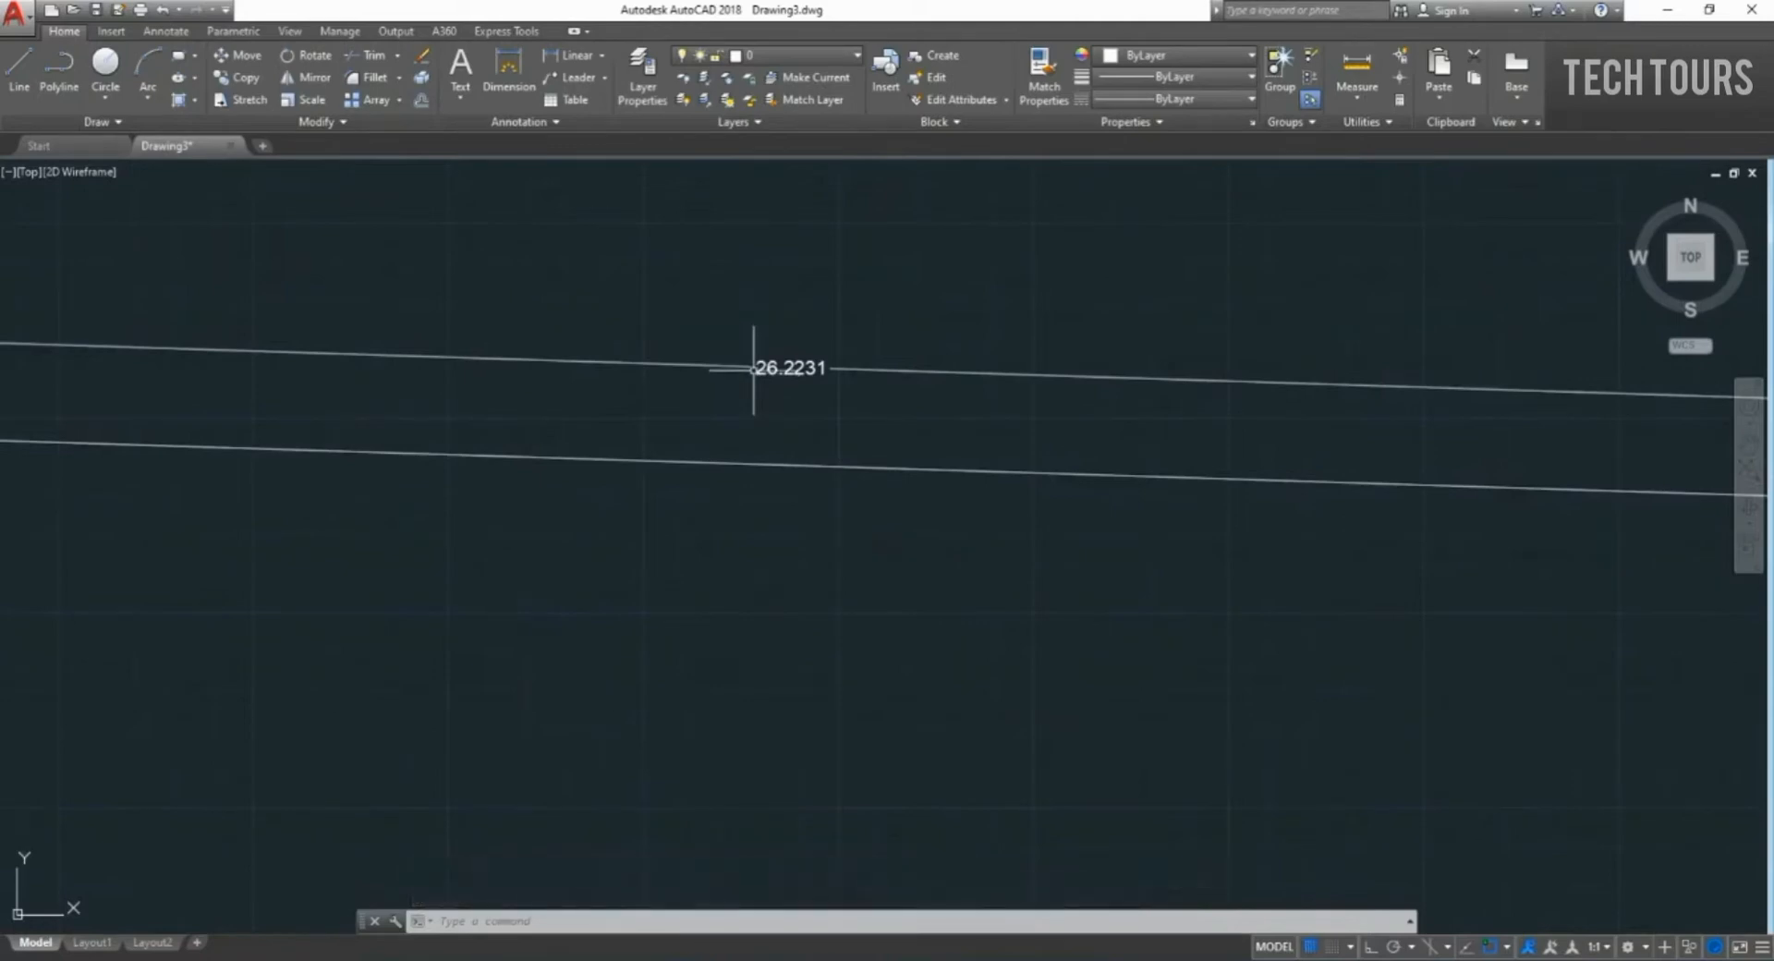
scroll(753, 368, "down", 6)
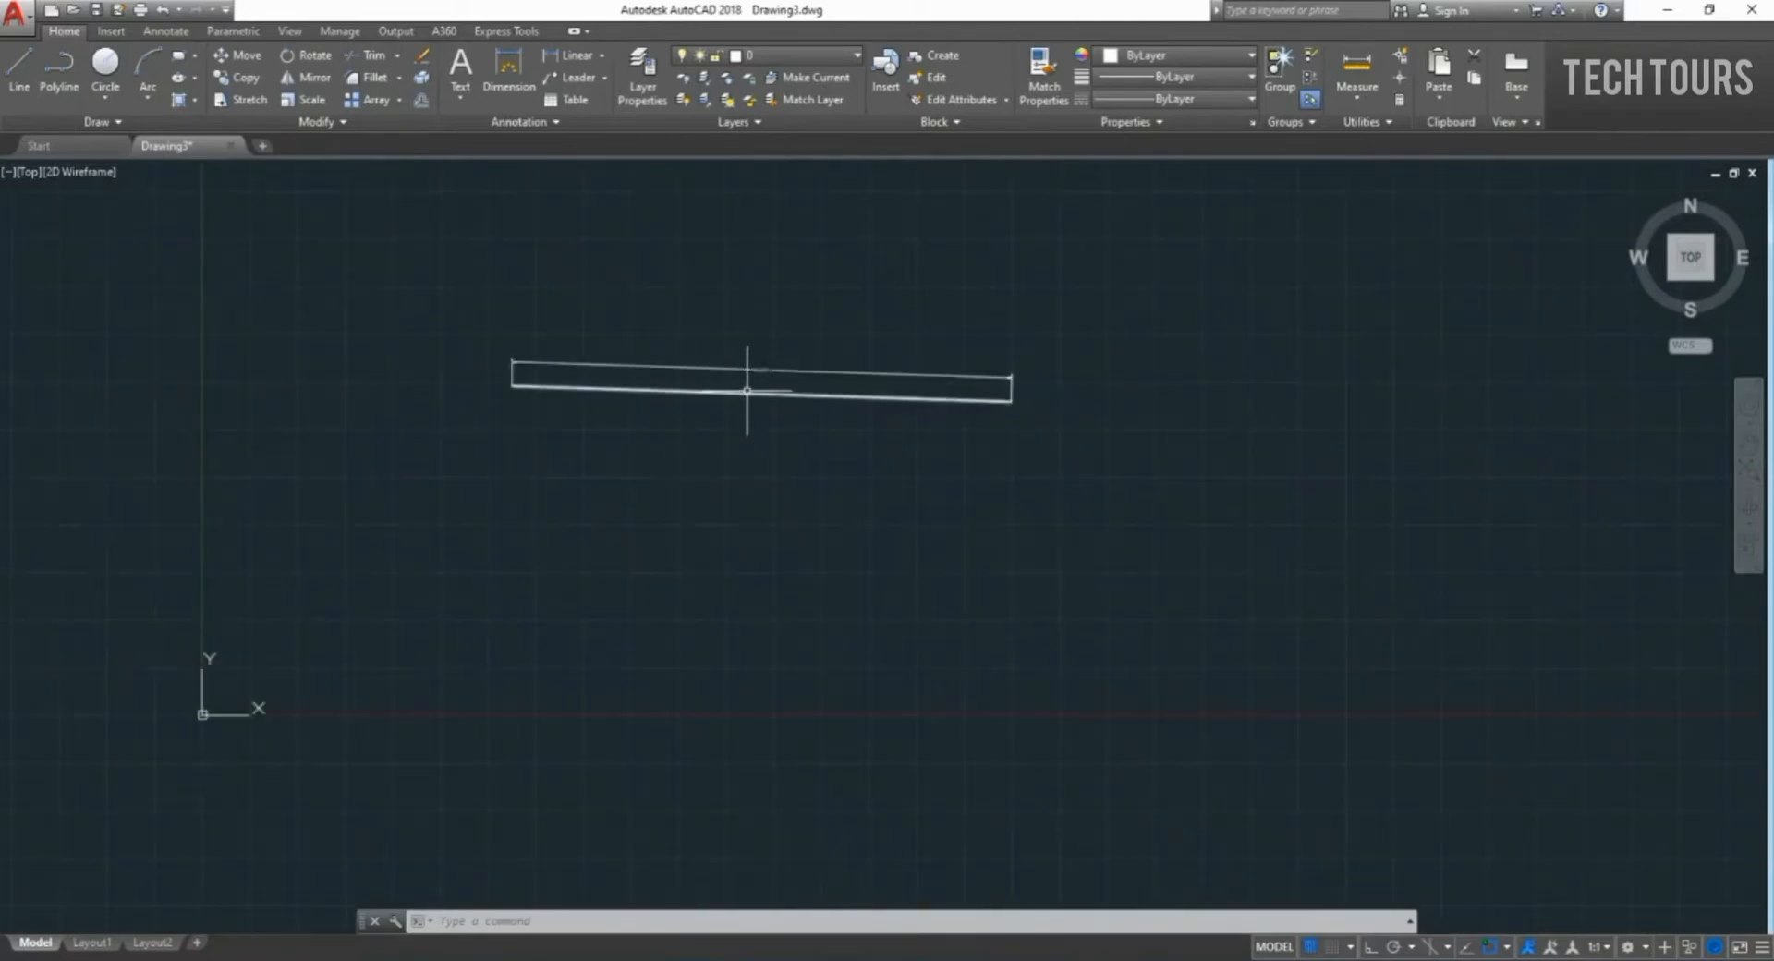
scroll(747, 391, "up", 10)
scroll(748, 388, "down", 6)
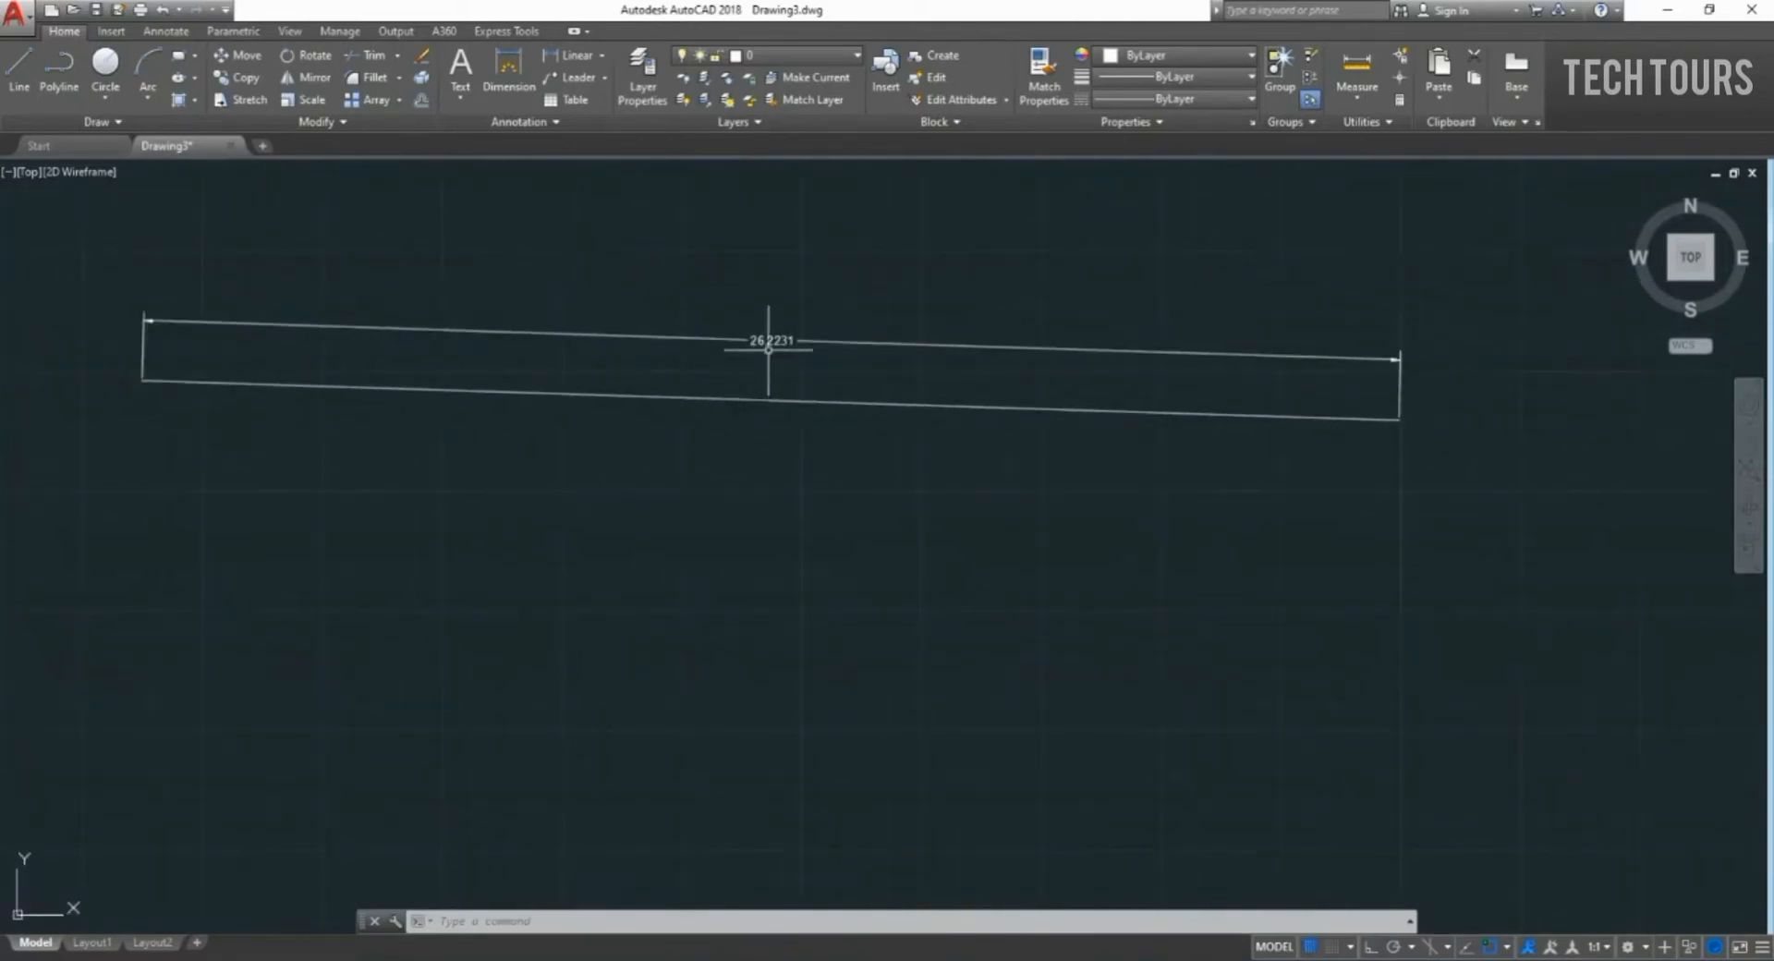
scroll(768, 344, "up", 8)
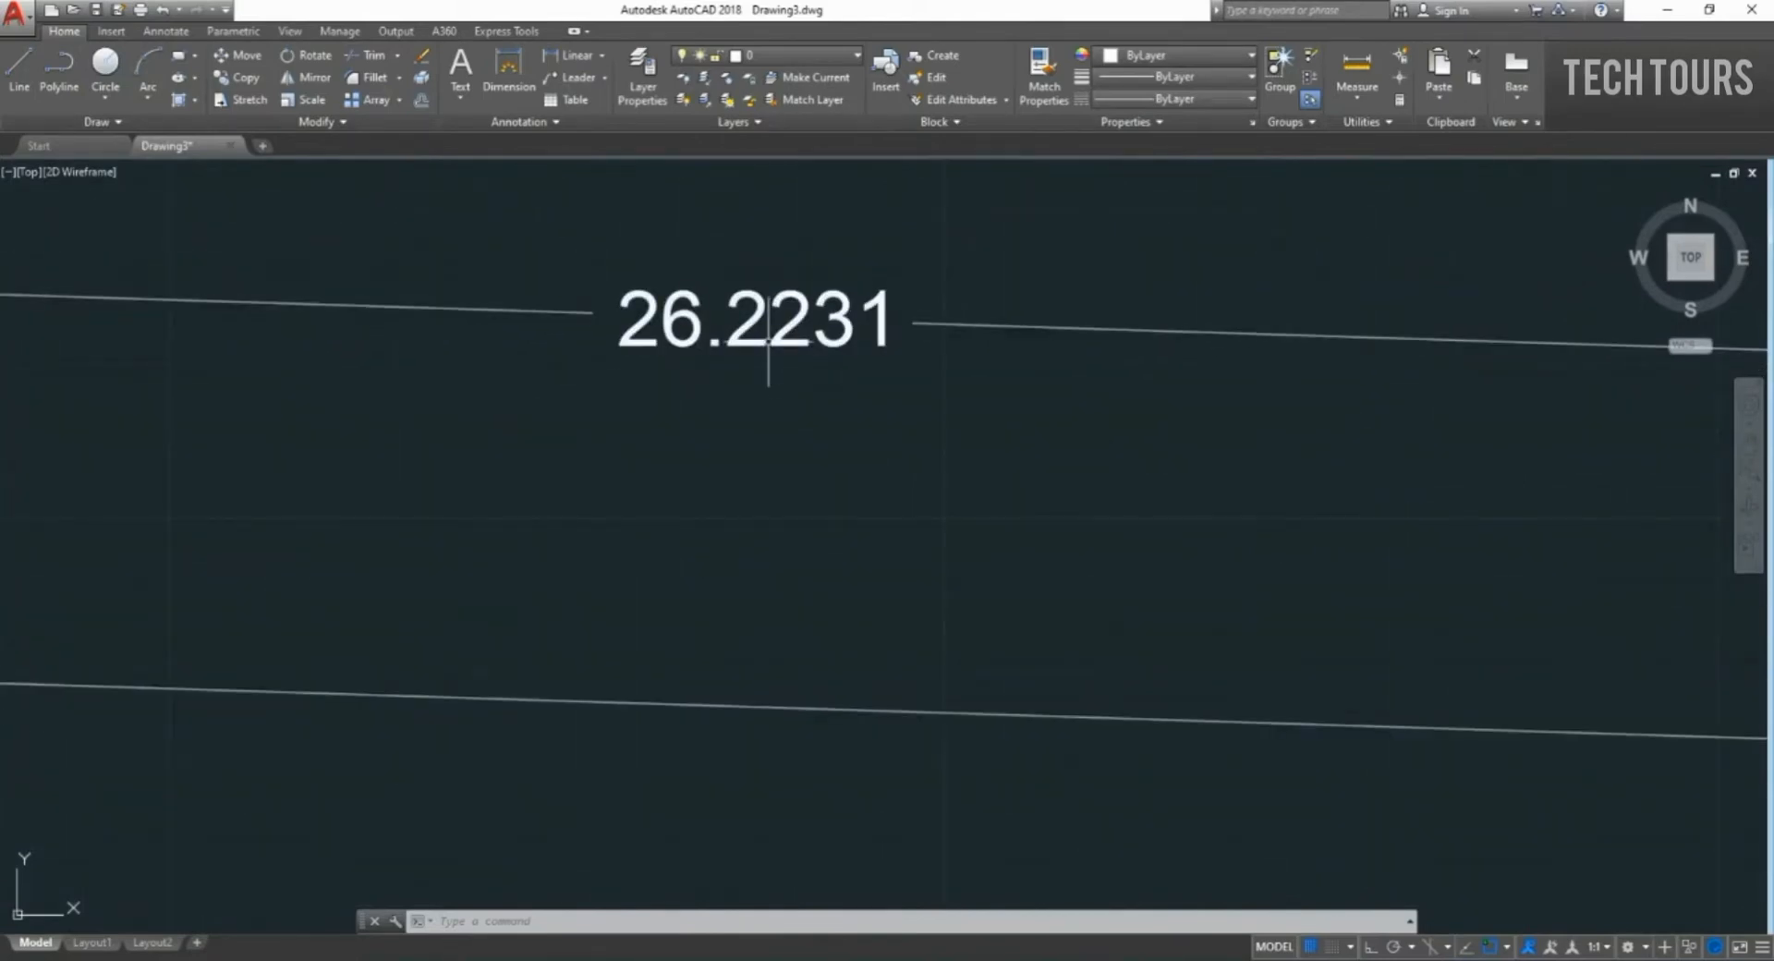
scroll(758, 333, "down", 6)
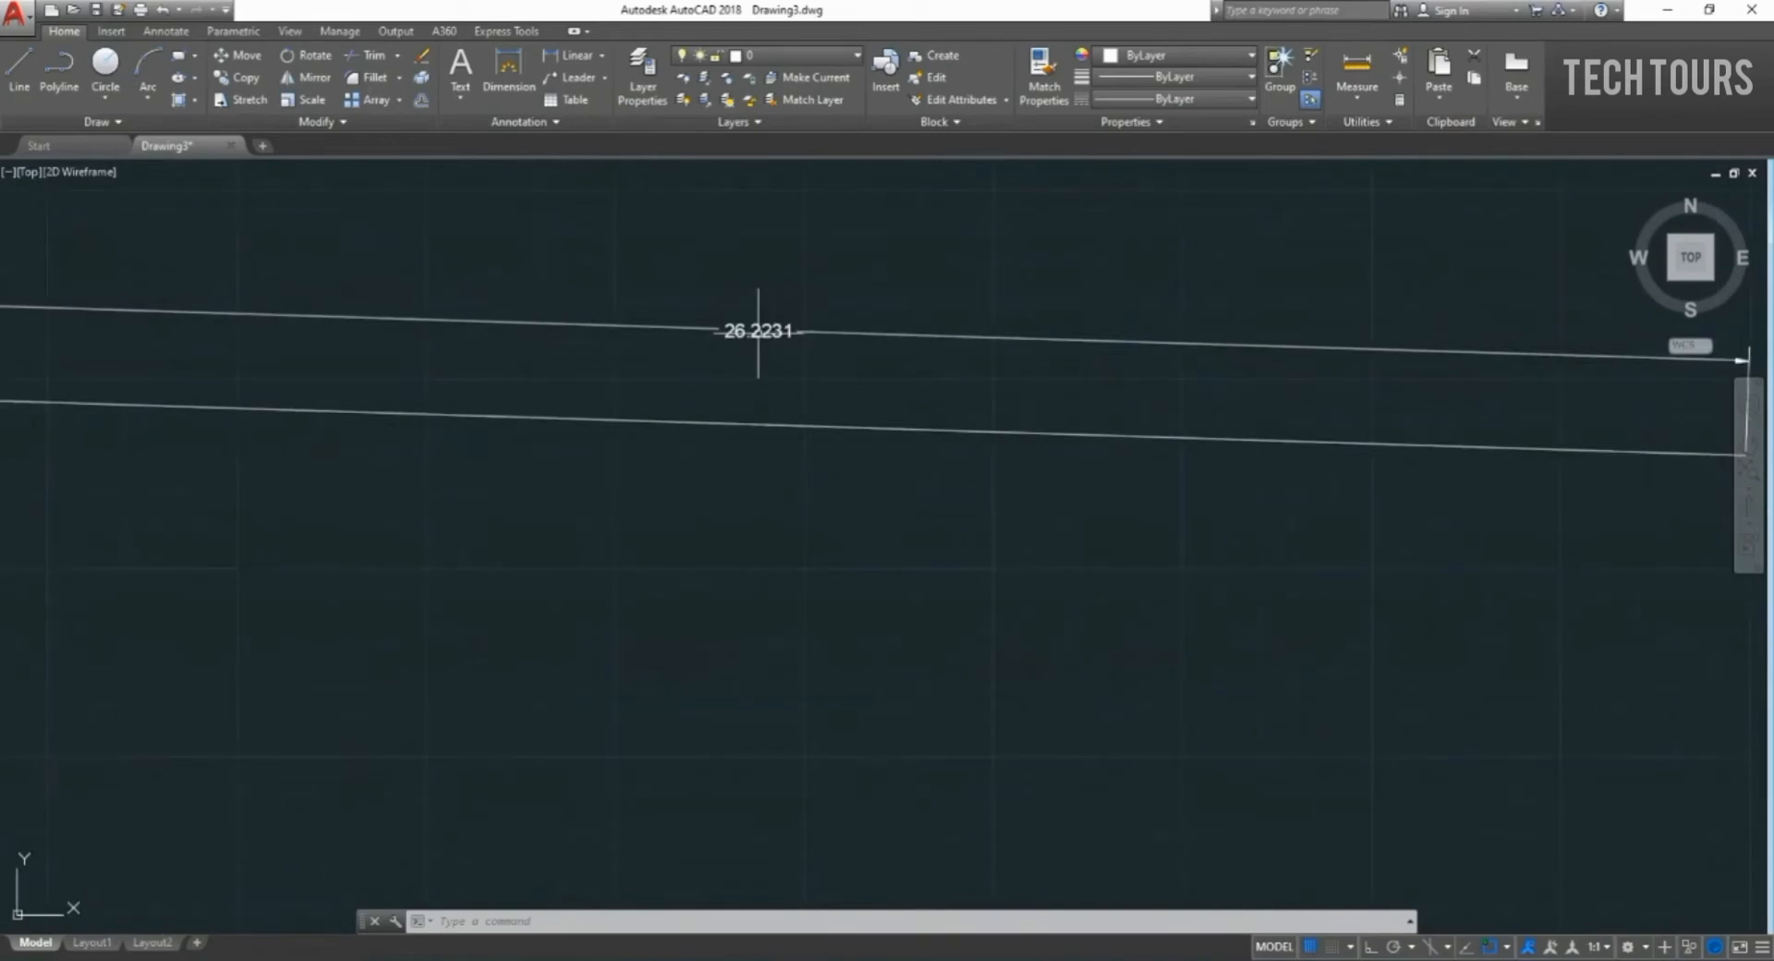
scroll(757, 331, "down", 4)
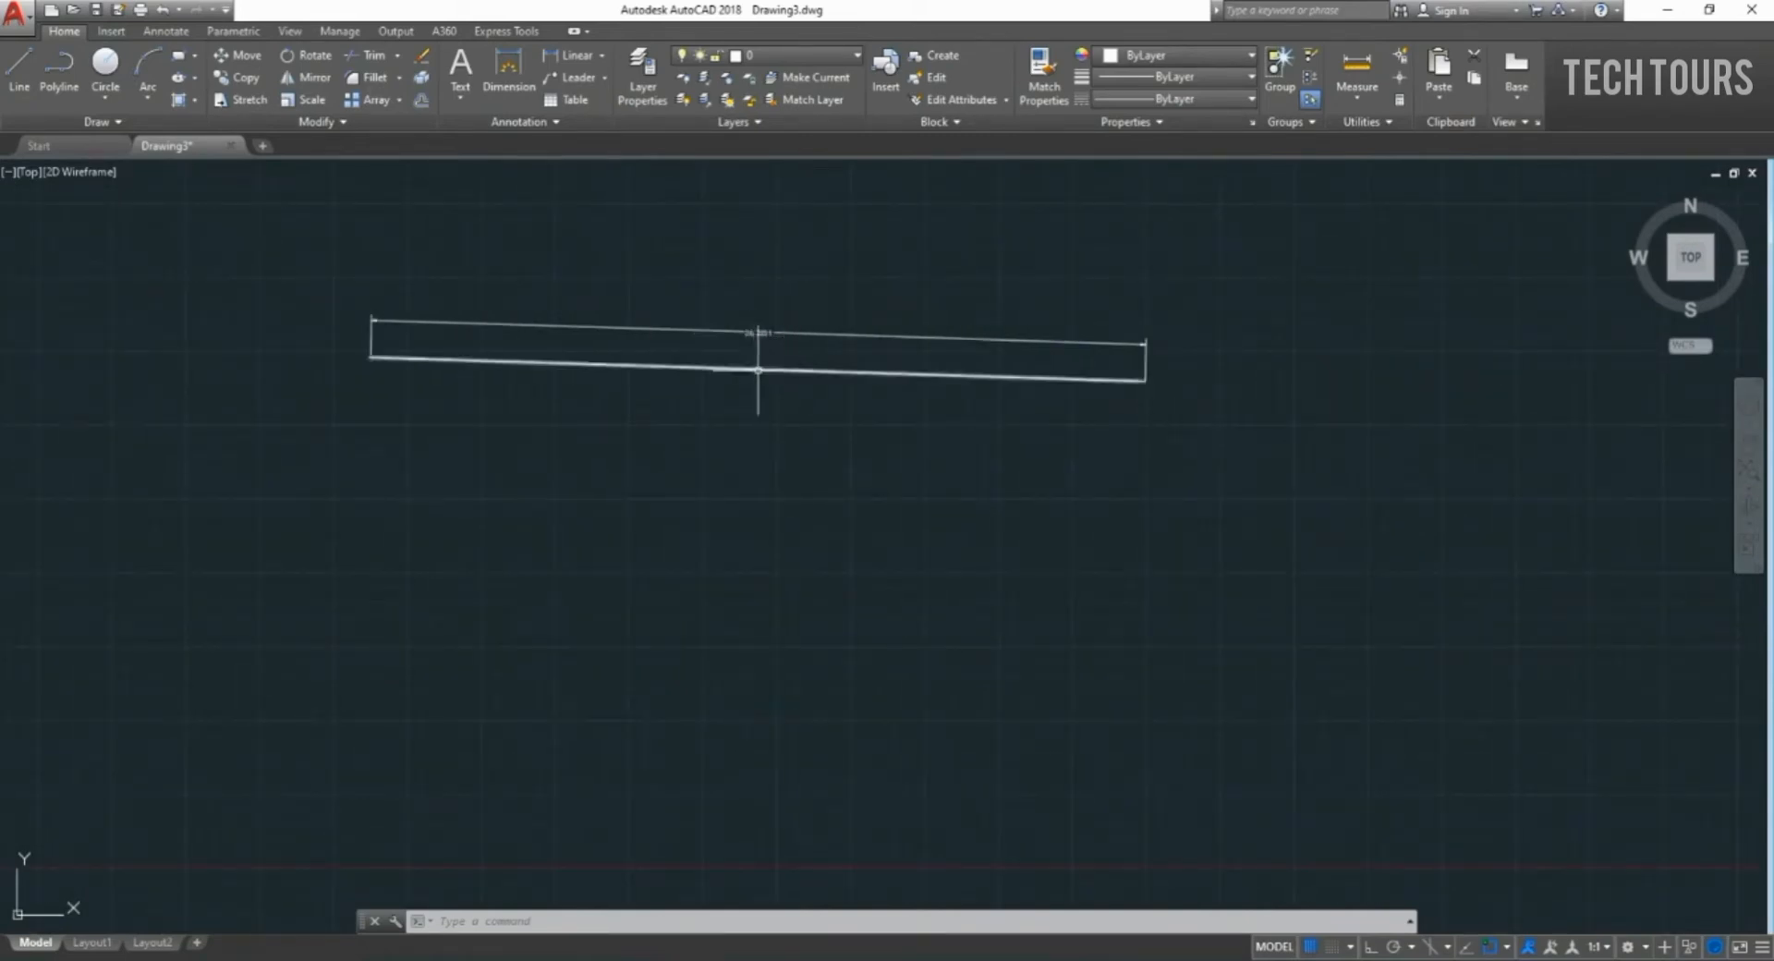
Erase the sloping line and its aligned dimension.
left_click(763, 368)
key("Delete")
left_click(763, 335)
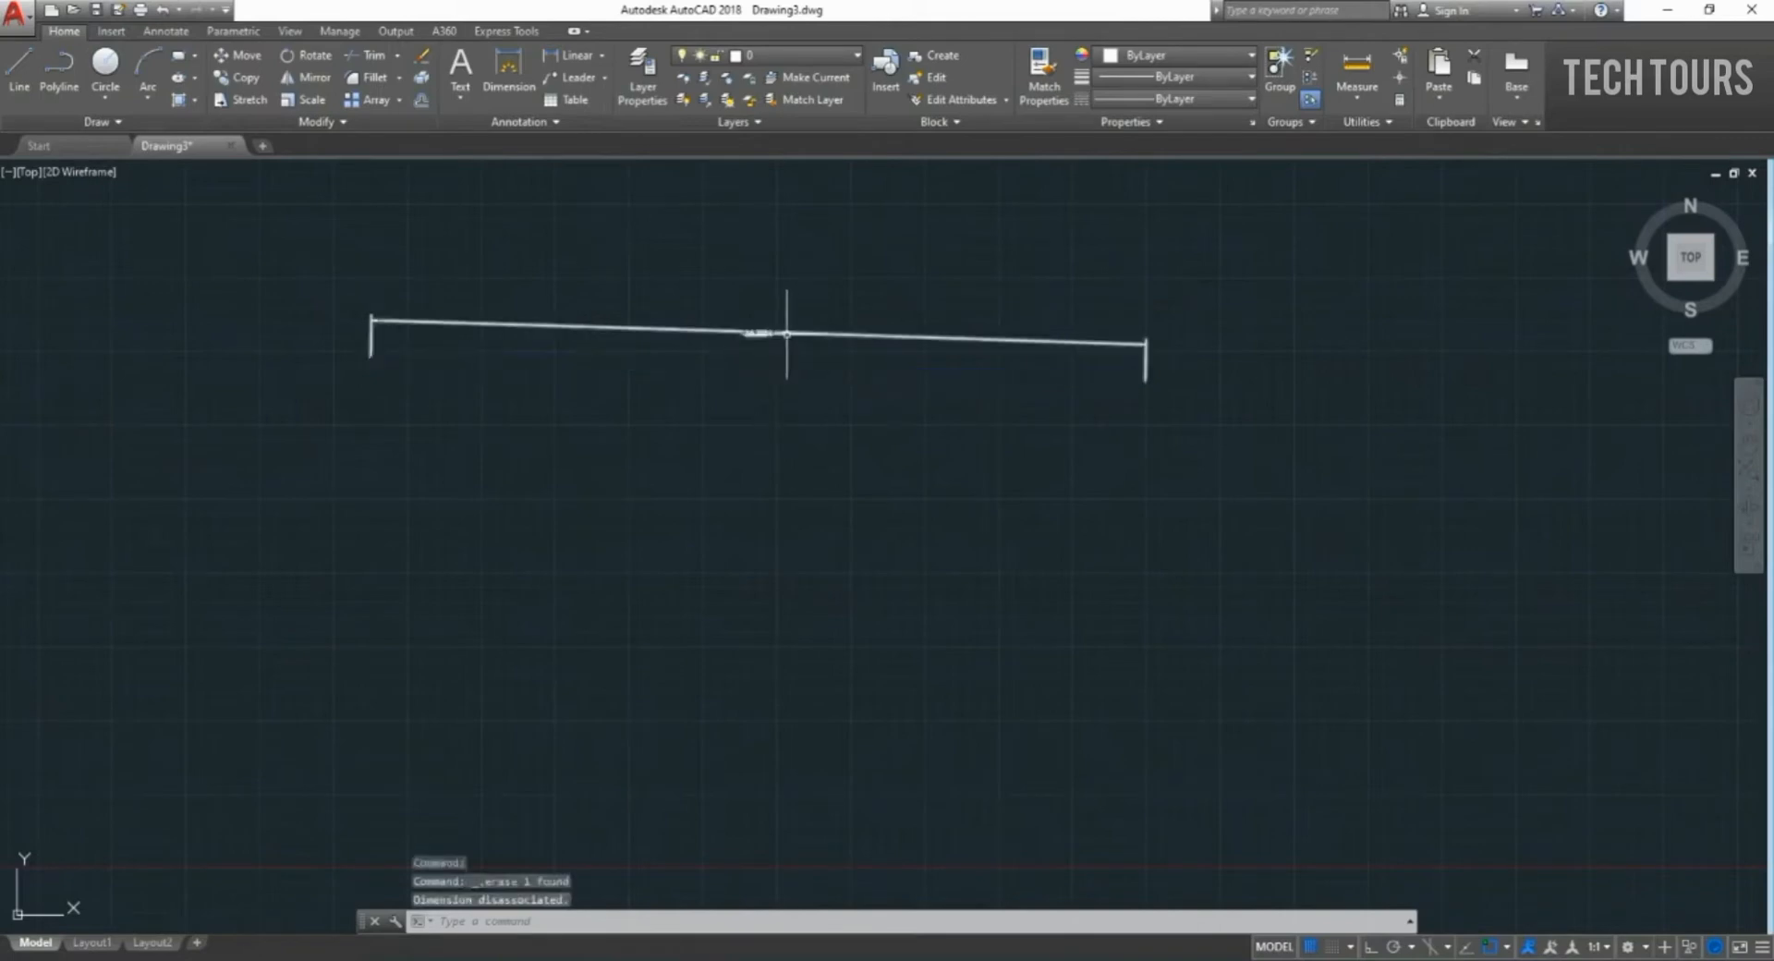
key("Delete")
Set the drawing's length units to Architectural with a precision of 0'-0 1/8".
type("u")
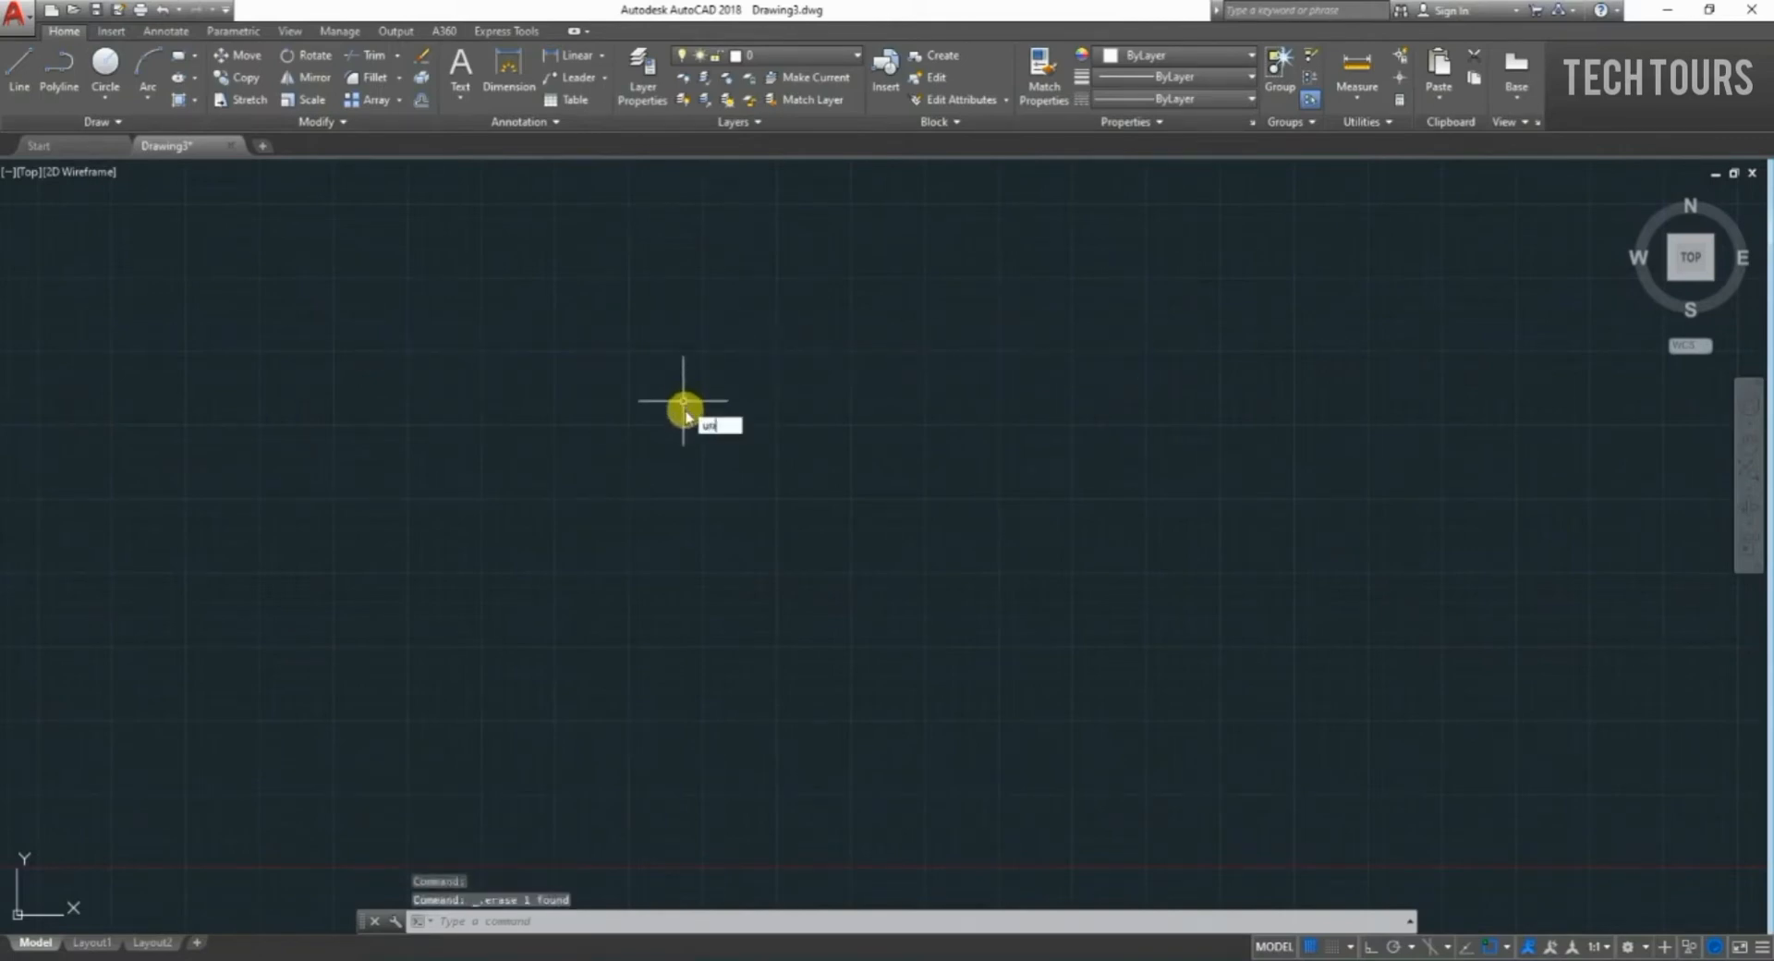
type("n")
key("Return")
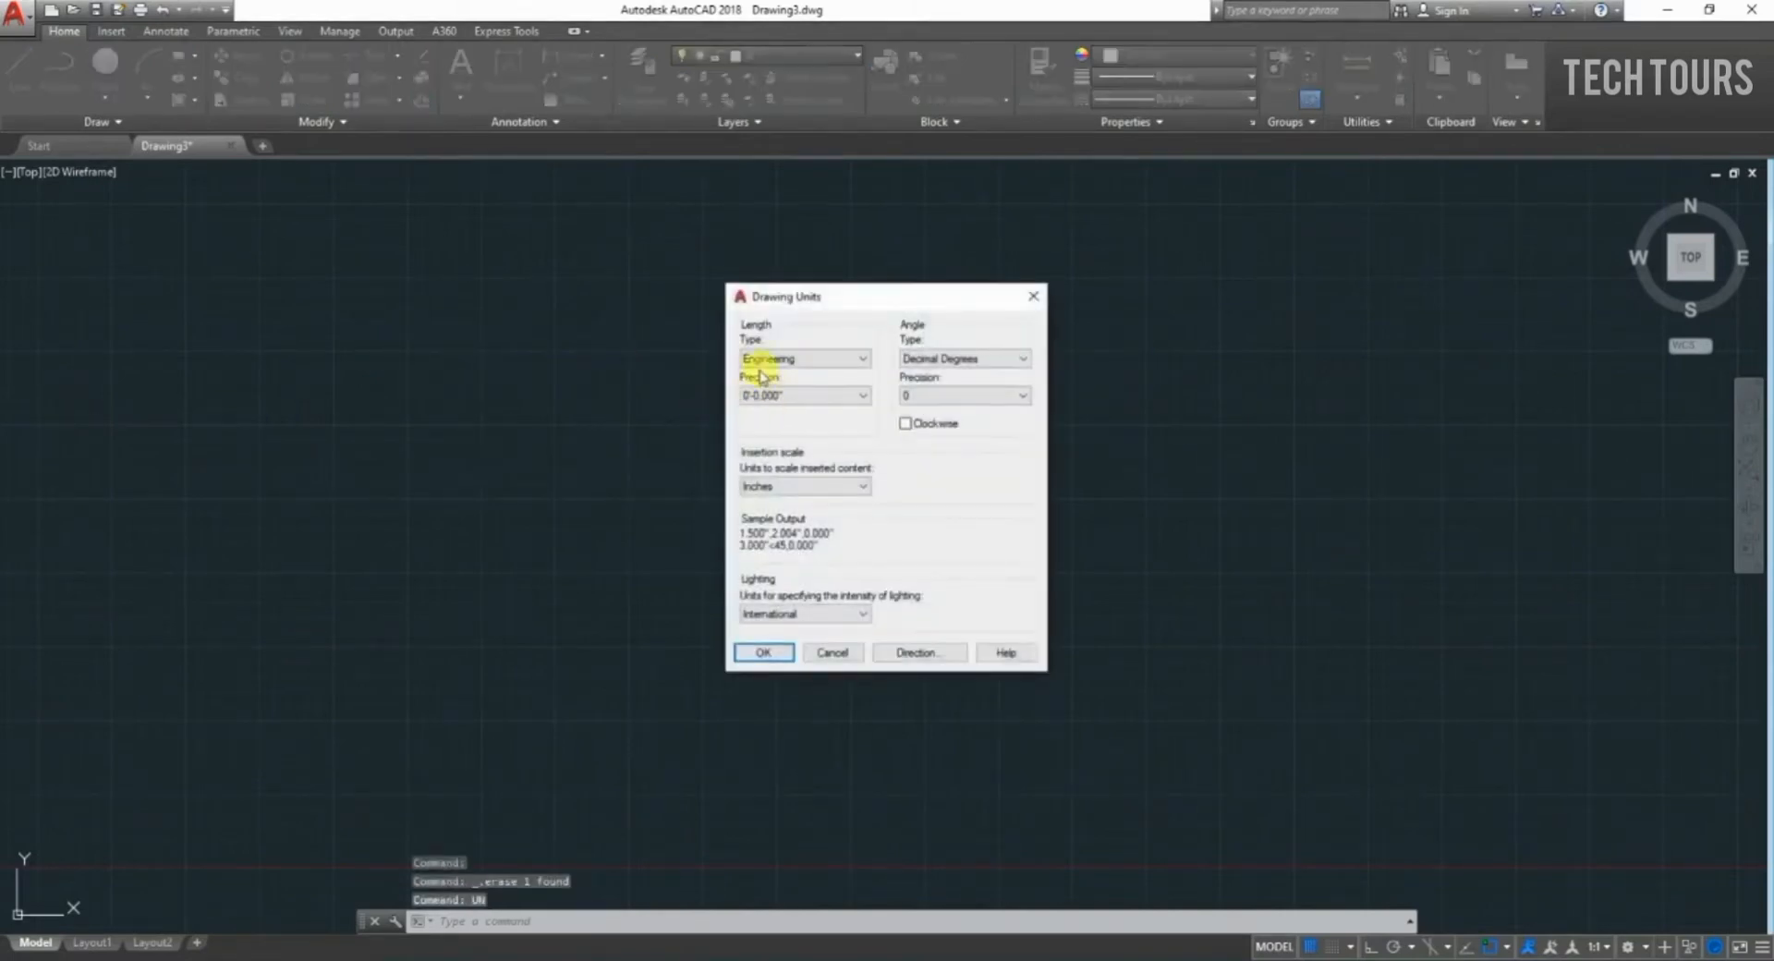
left_click(761, 362)
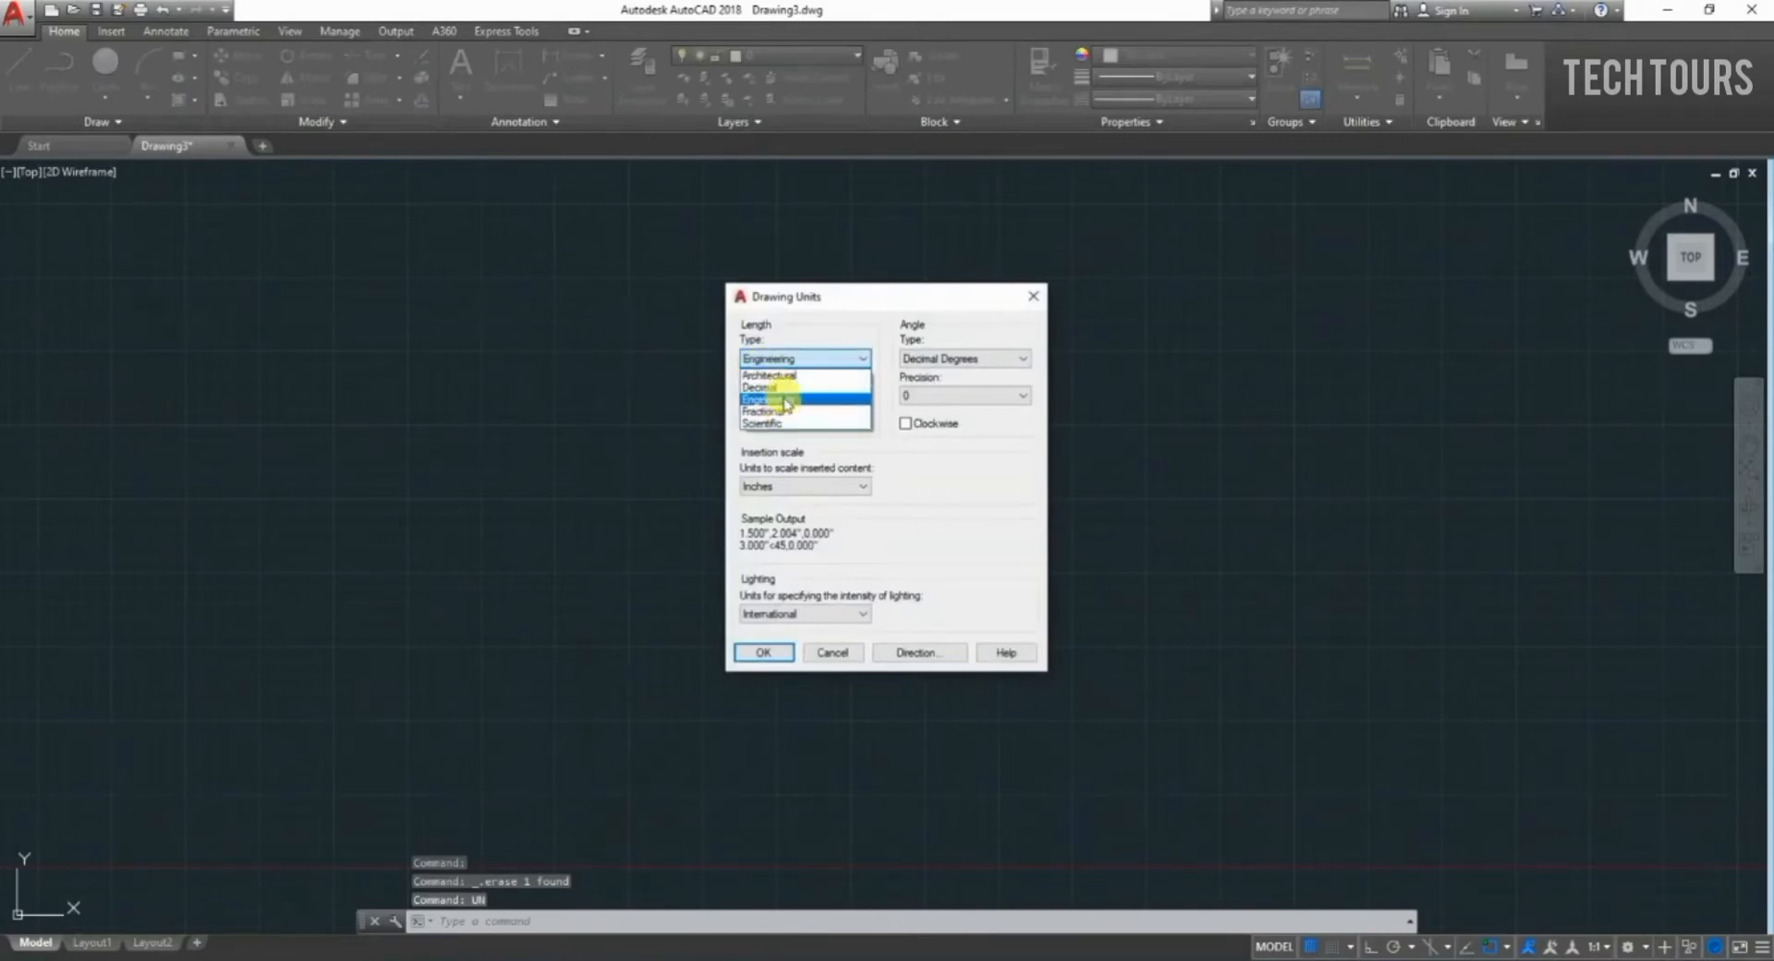
left_click(774, 376)
left_click(759, 397)
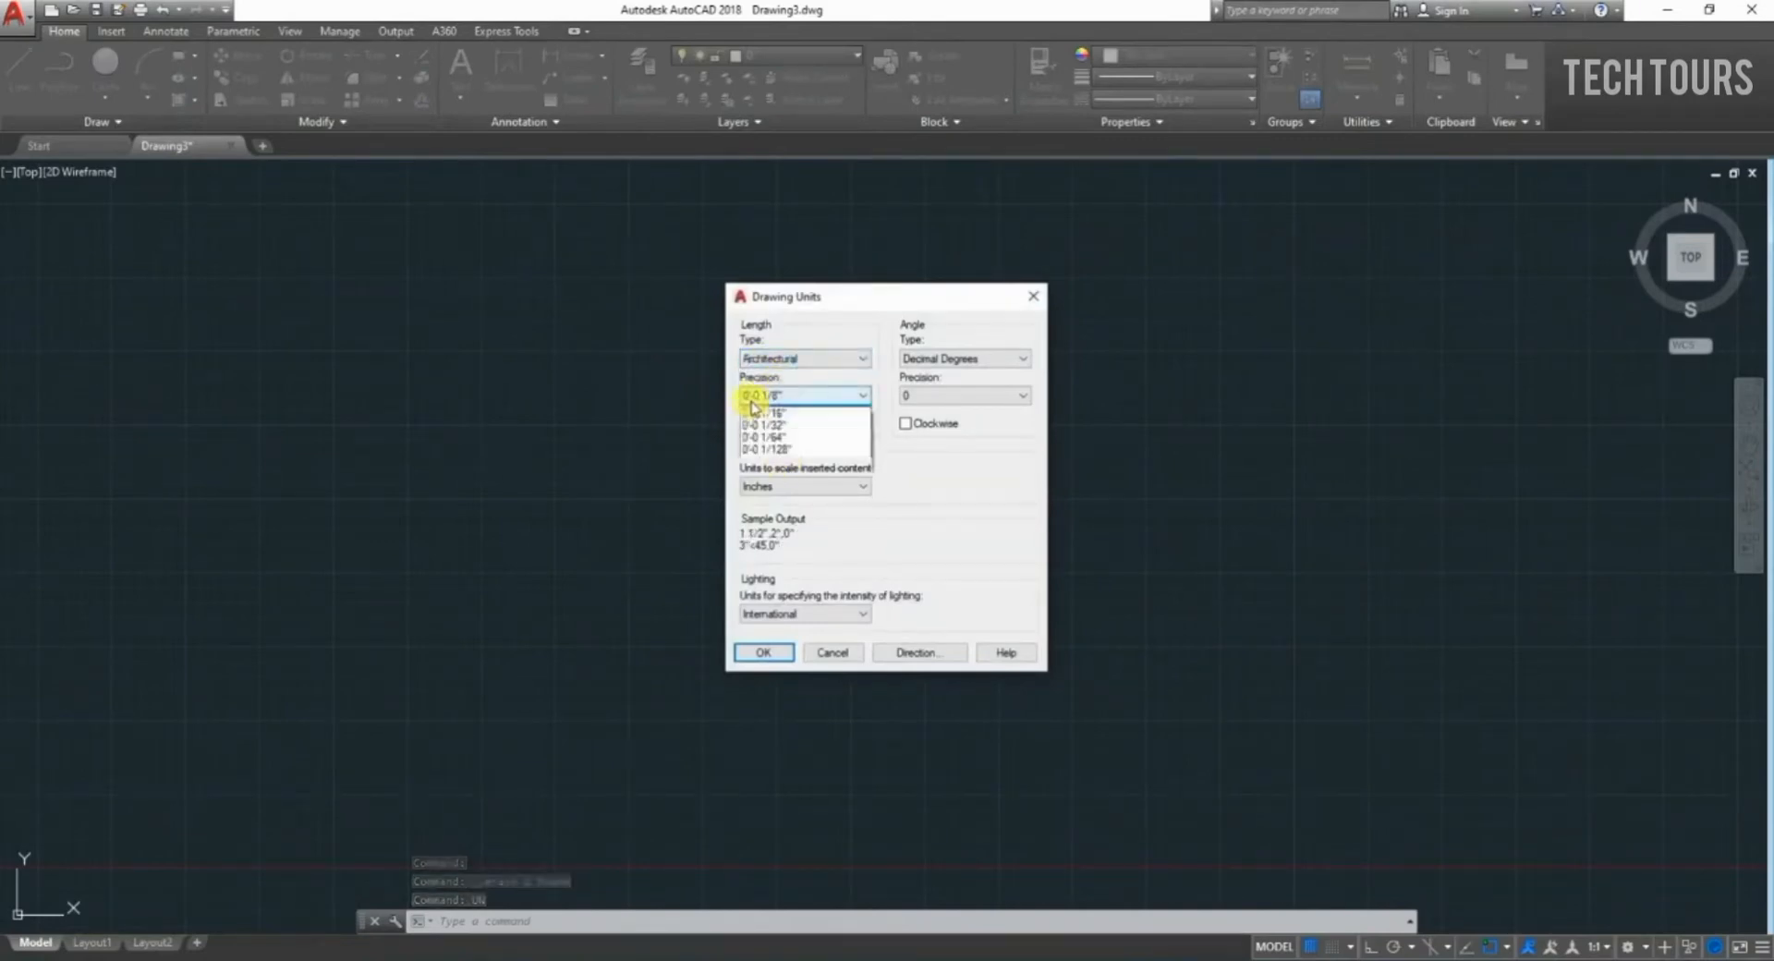
left_click(776, 449)
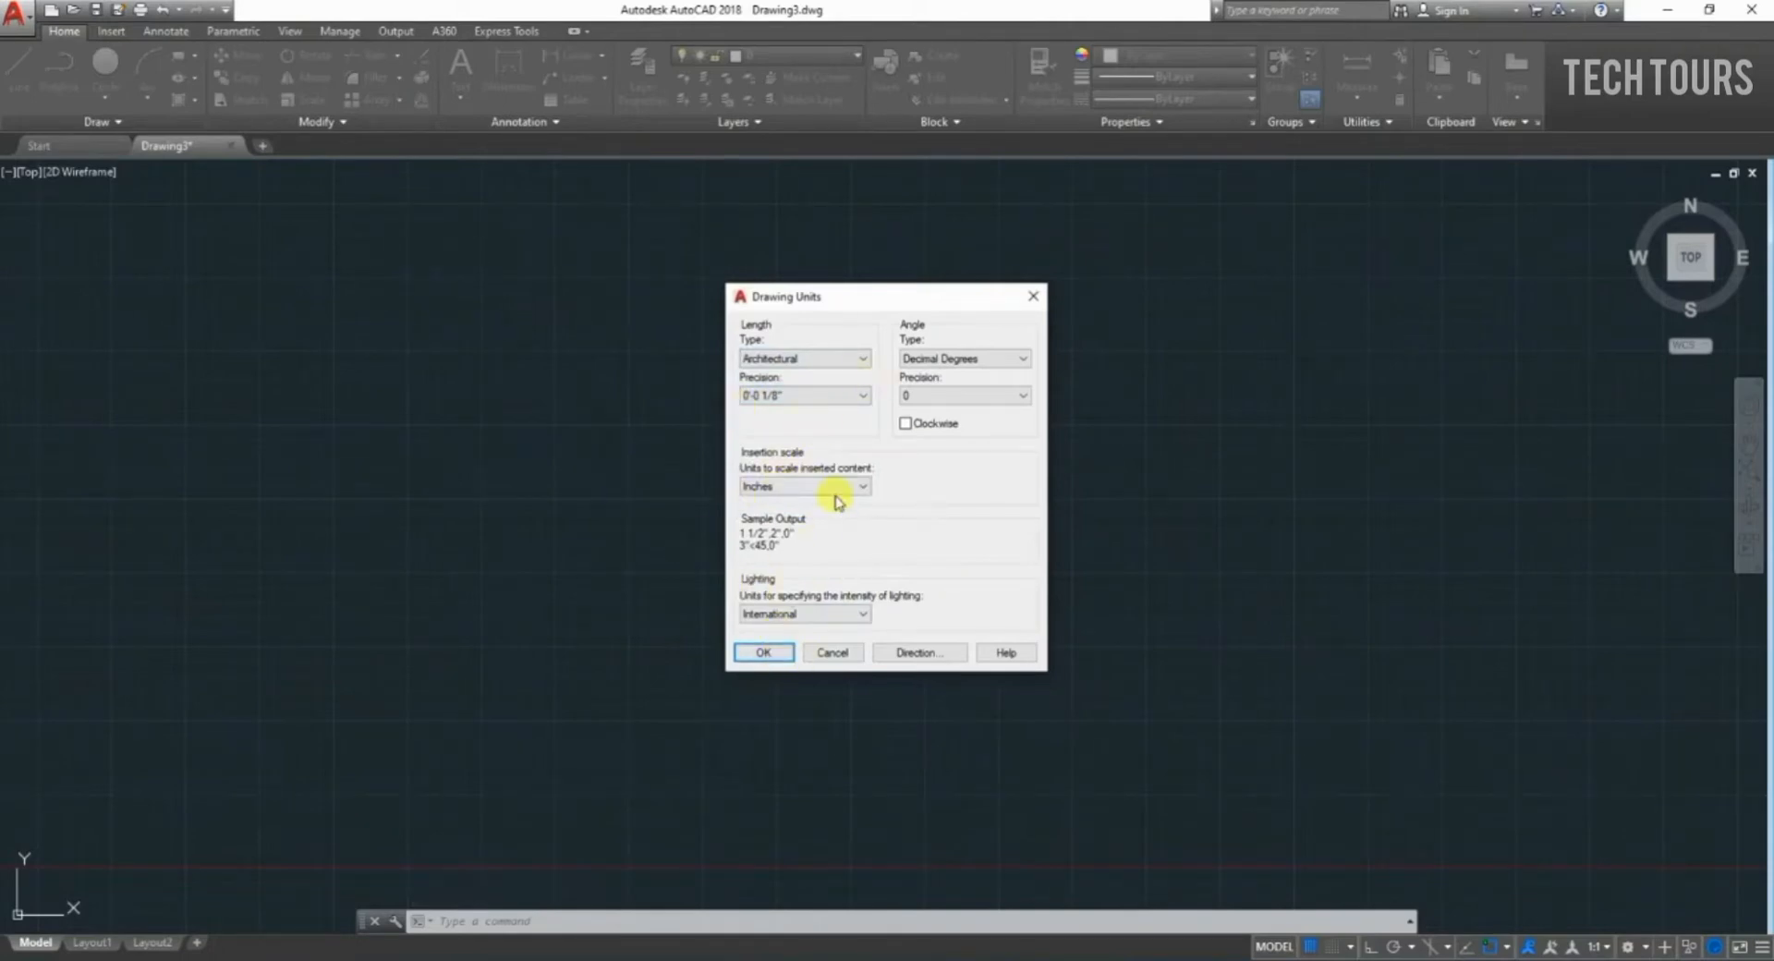
left_click(765, 653)
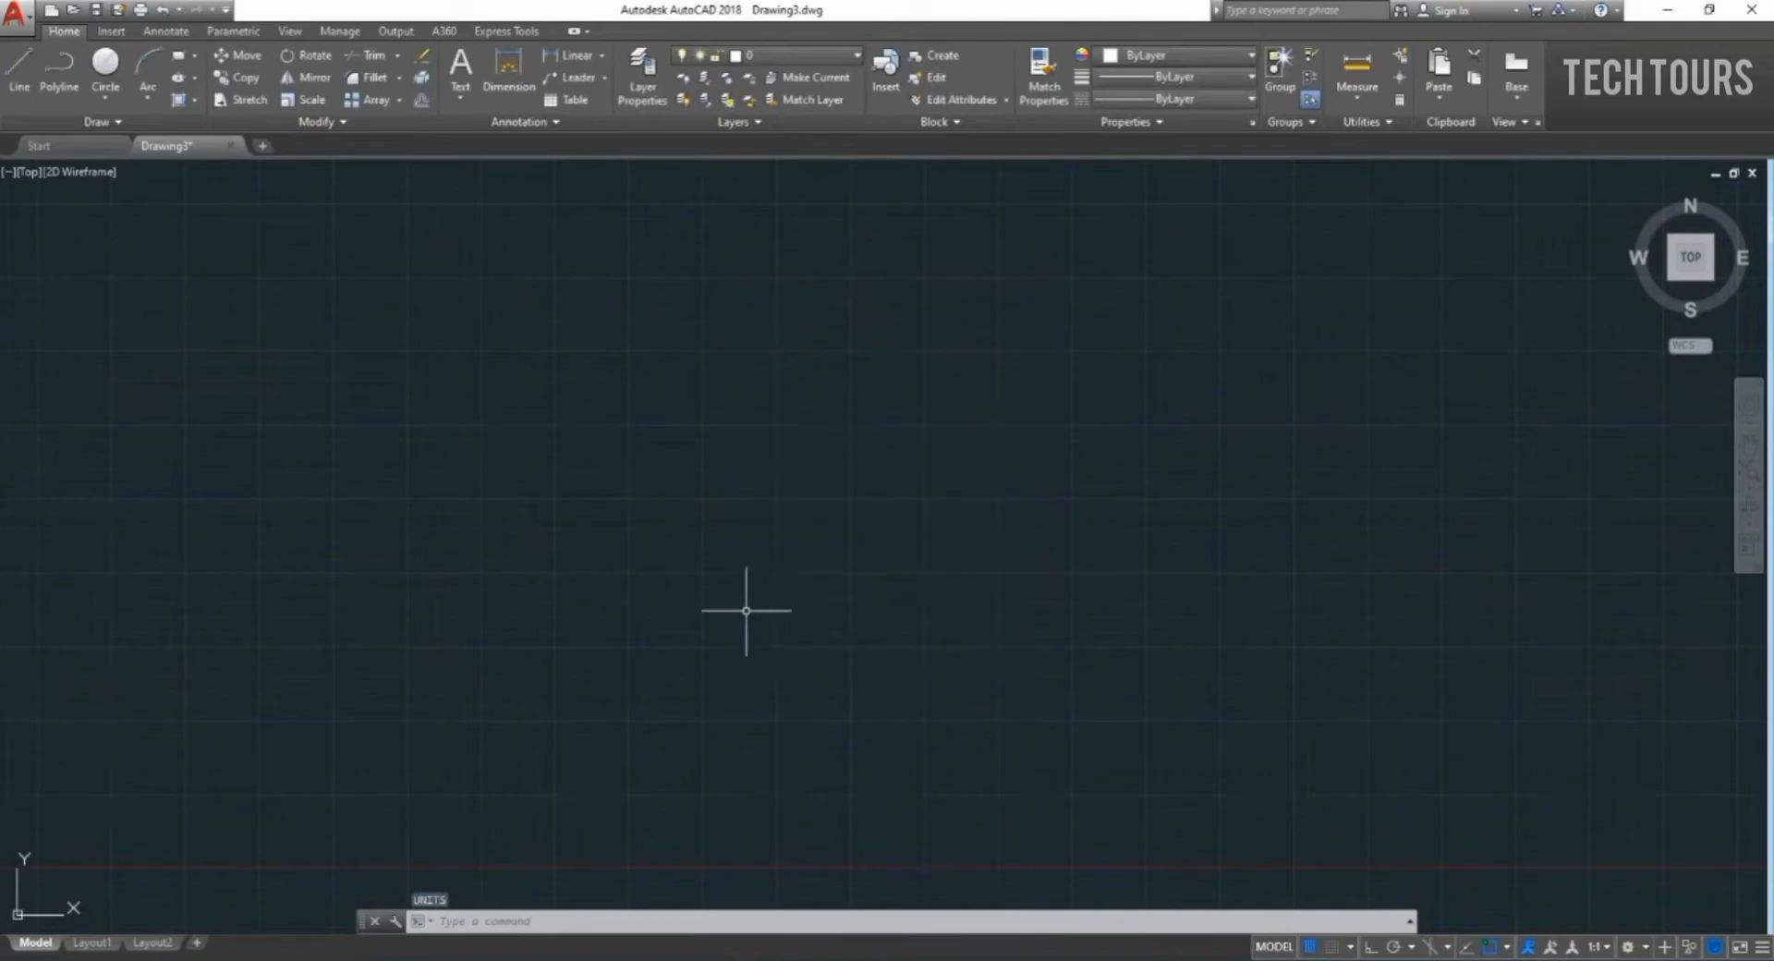
Draw a slightly upward-sloping line about 29.4 units long across the upper part of the drawing area.
type("l")
key("Return")
left_click(594, 370)
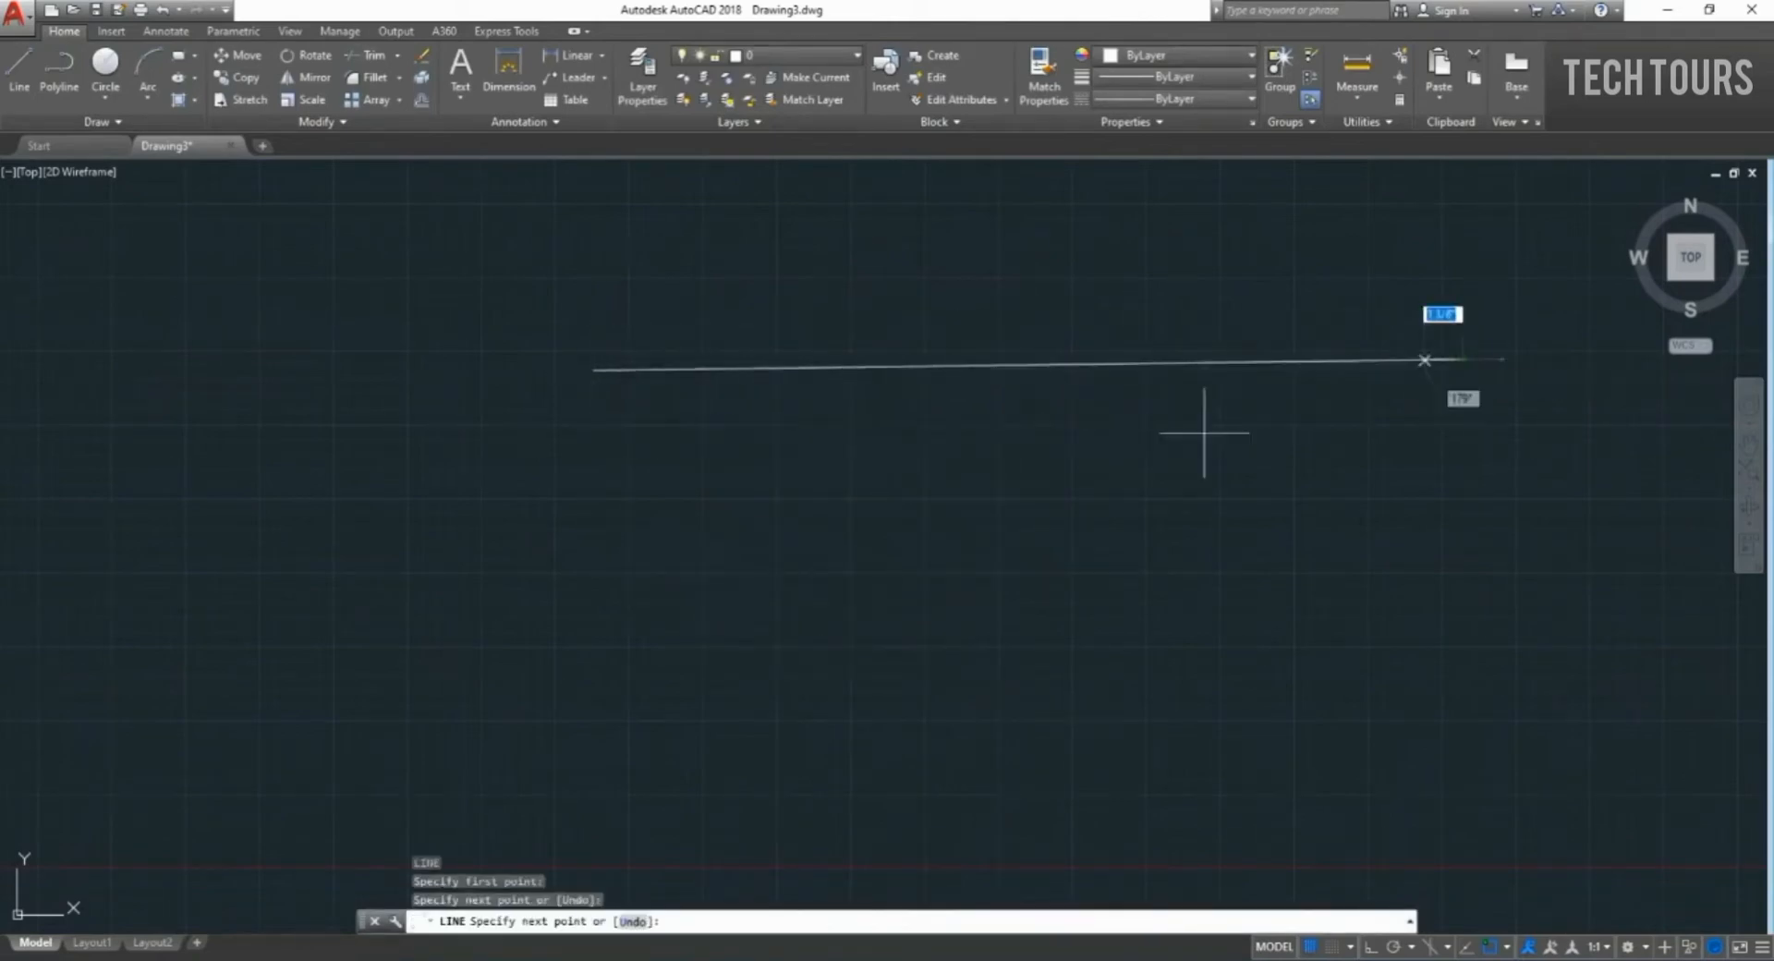
key("Return")
key("Return")
Add an aligned dimension between the new line's two endpoints, placed just above it, and inspect its text up close.
scroll(1071, 292, "up", 2)
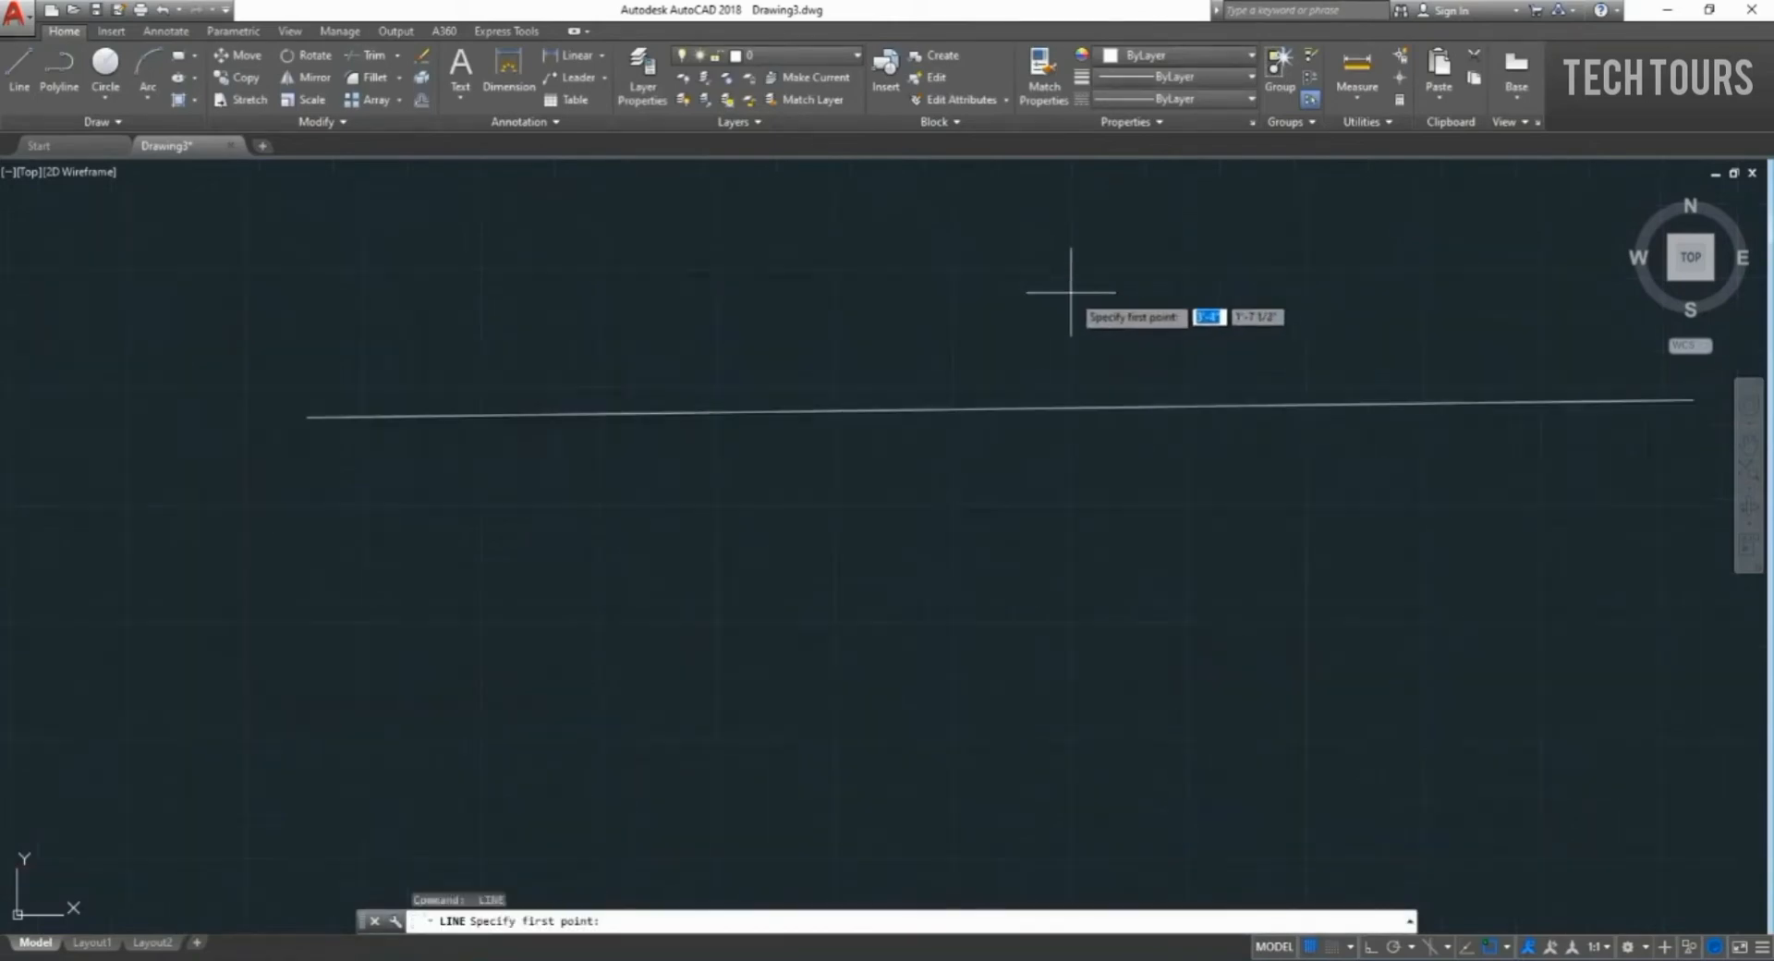
scroll(1022, 309, "down", 4)
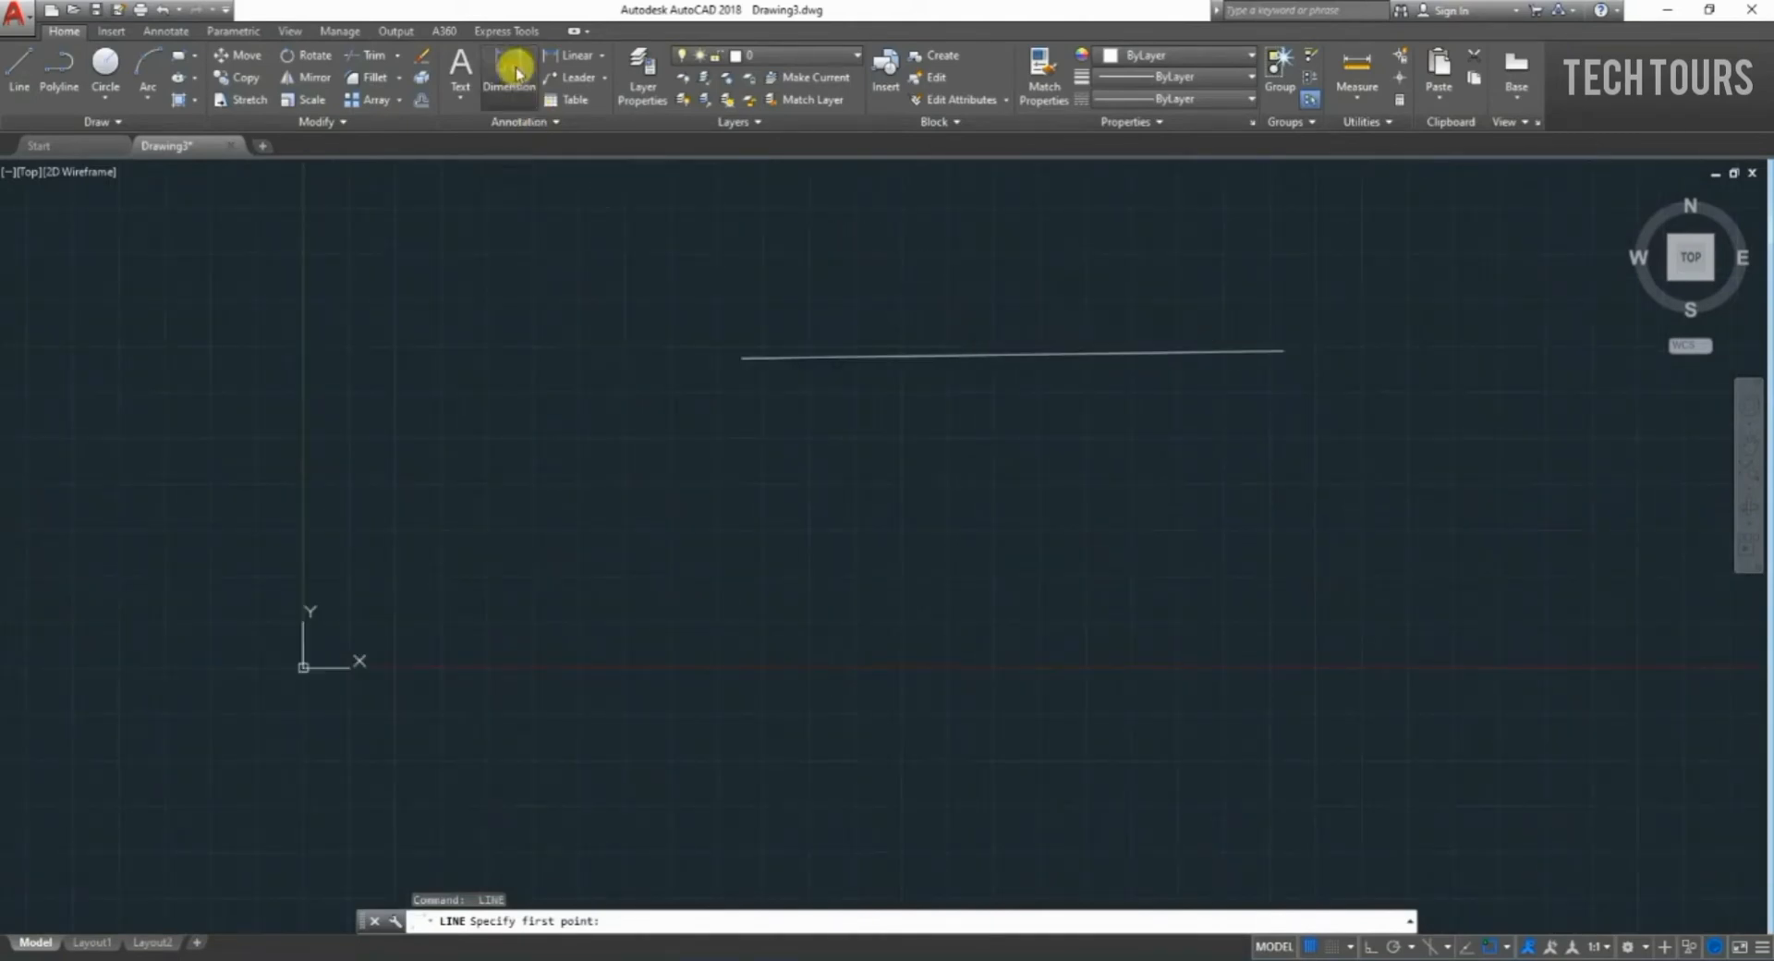
left_click(513, 72)
left_click(741, 358)
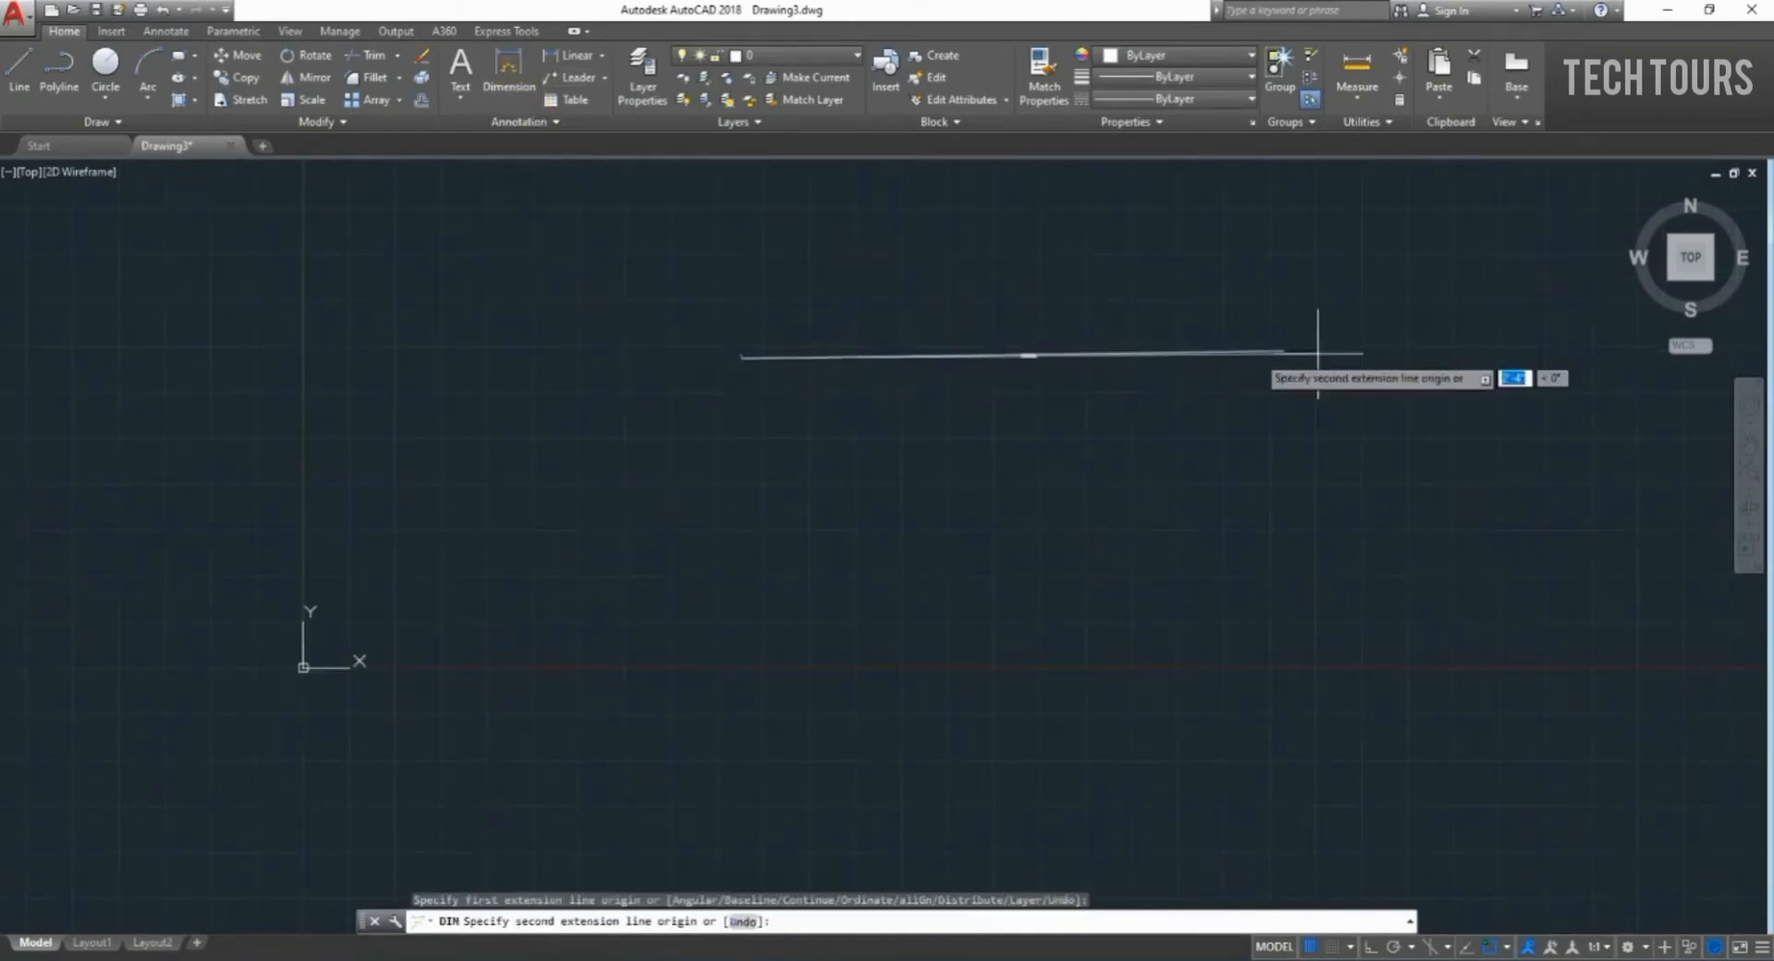
left_click(1283, 351)
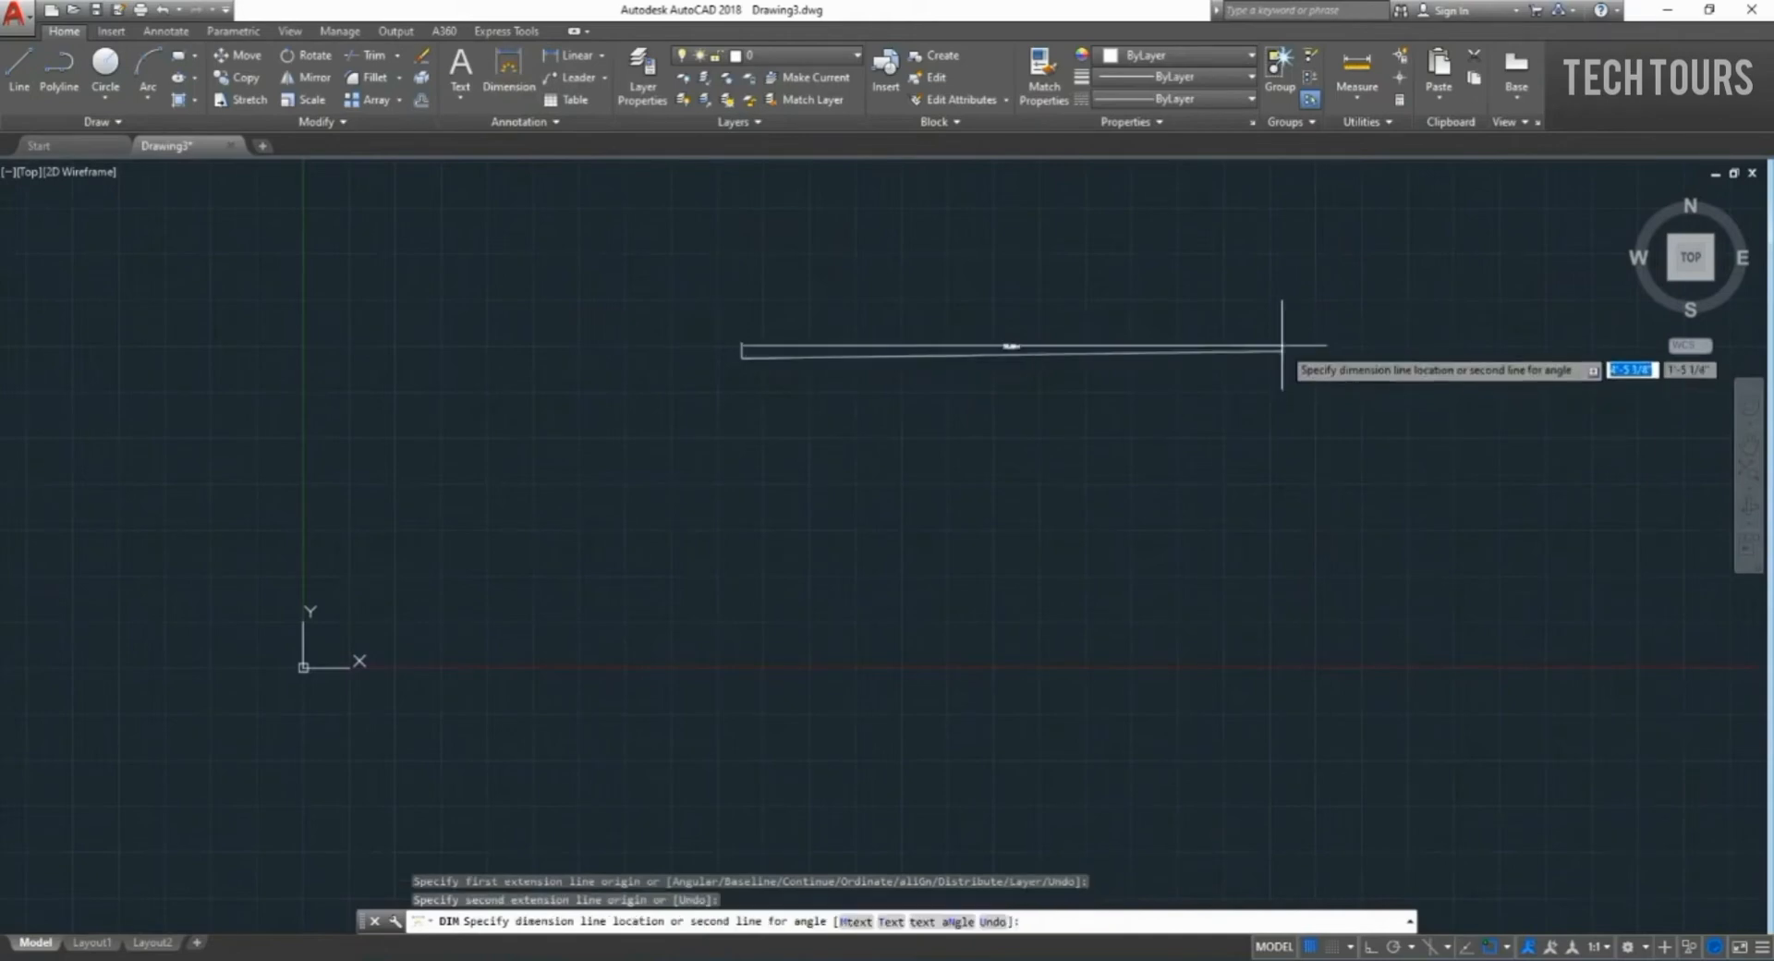
key("ctrl+z")
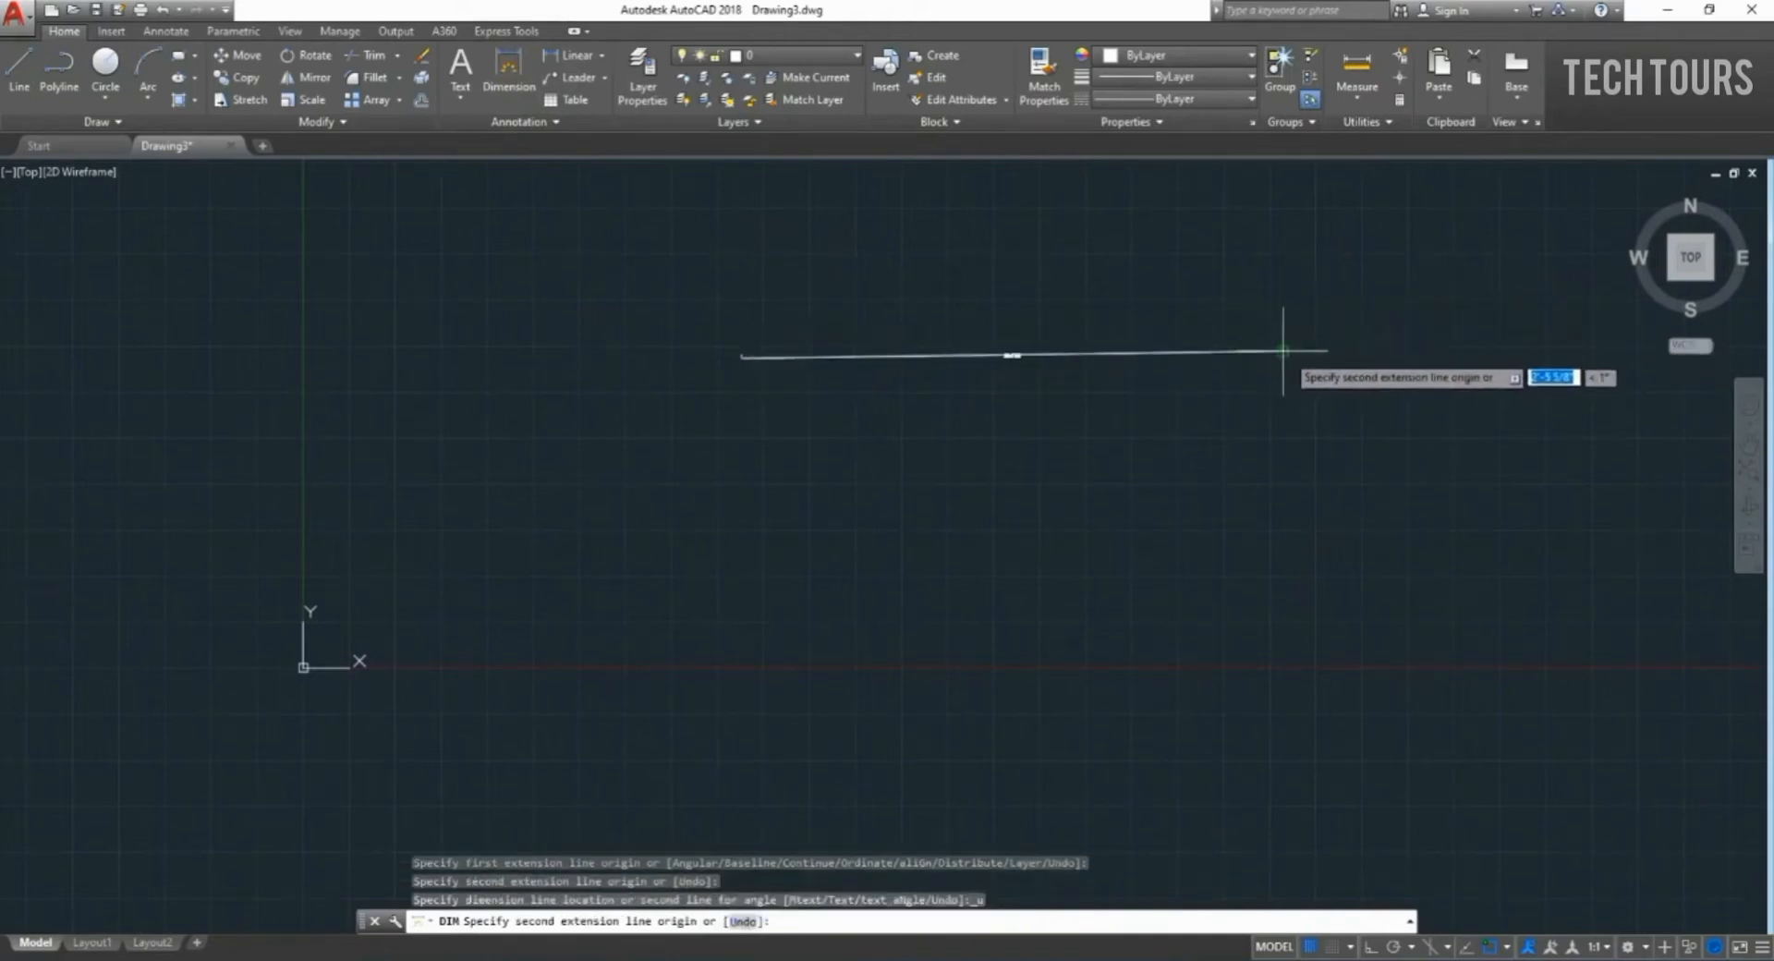
left_click(1282, 351)
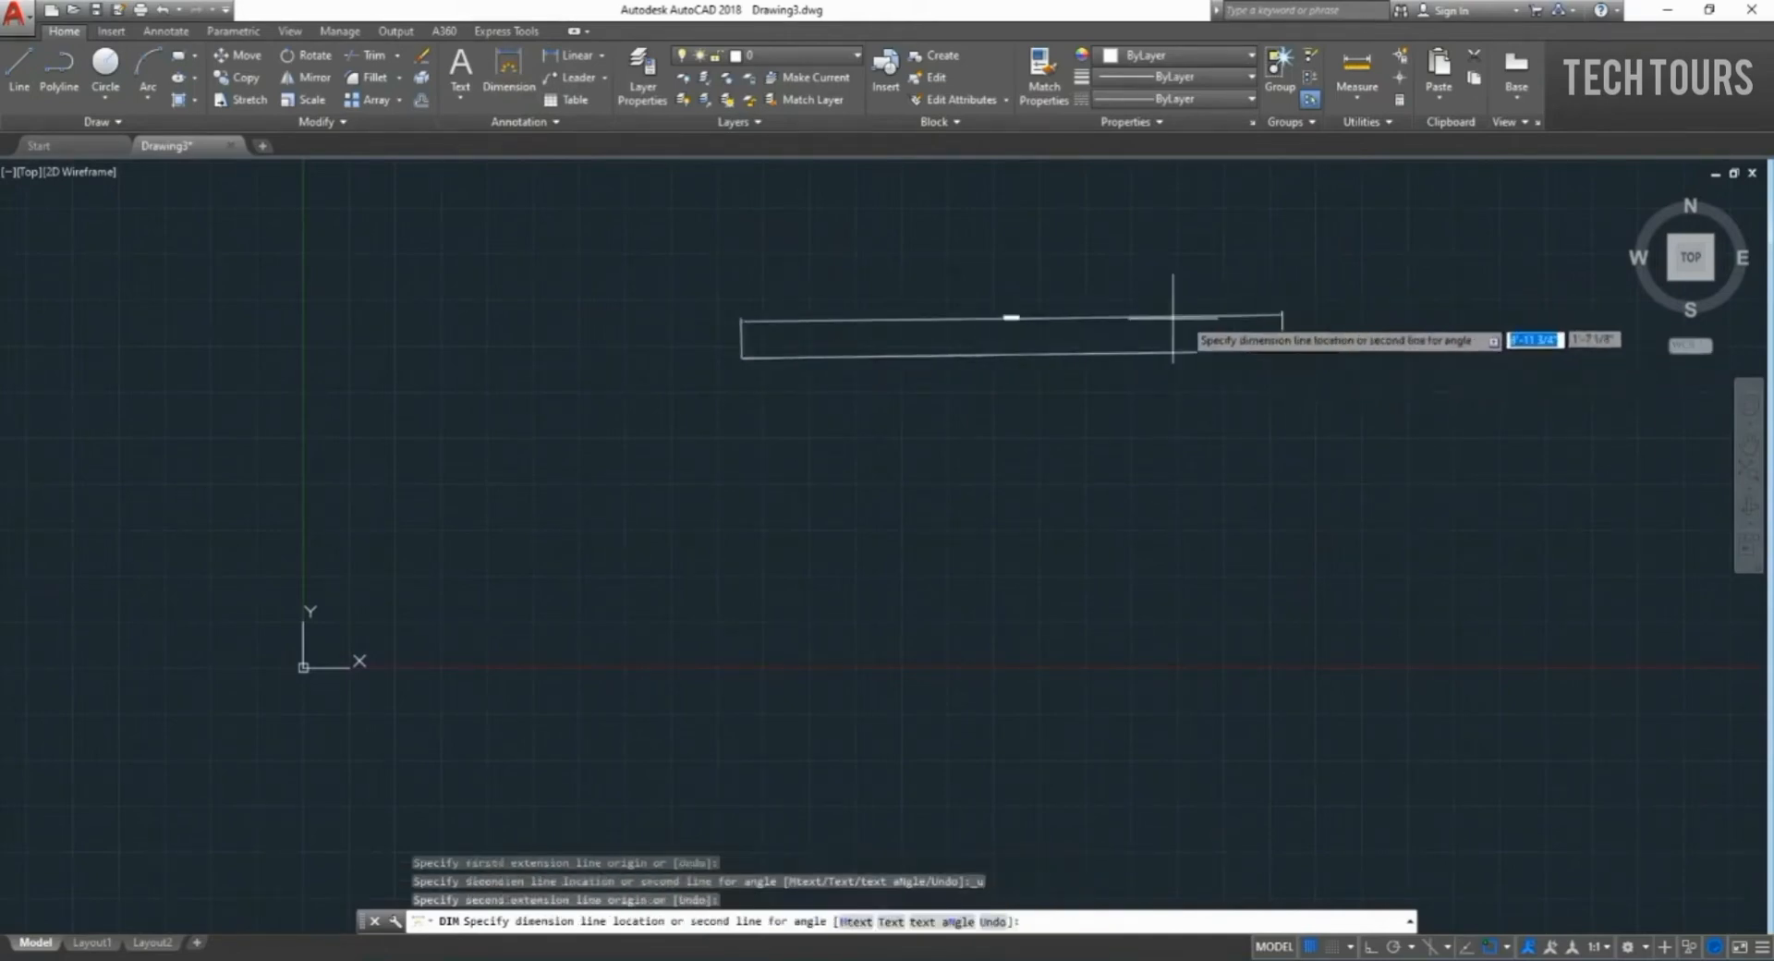
left_click(1082, 319)
scroll(979, 309, "up", 8)
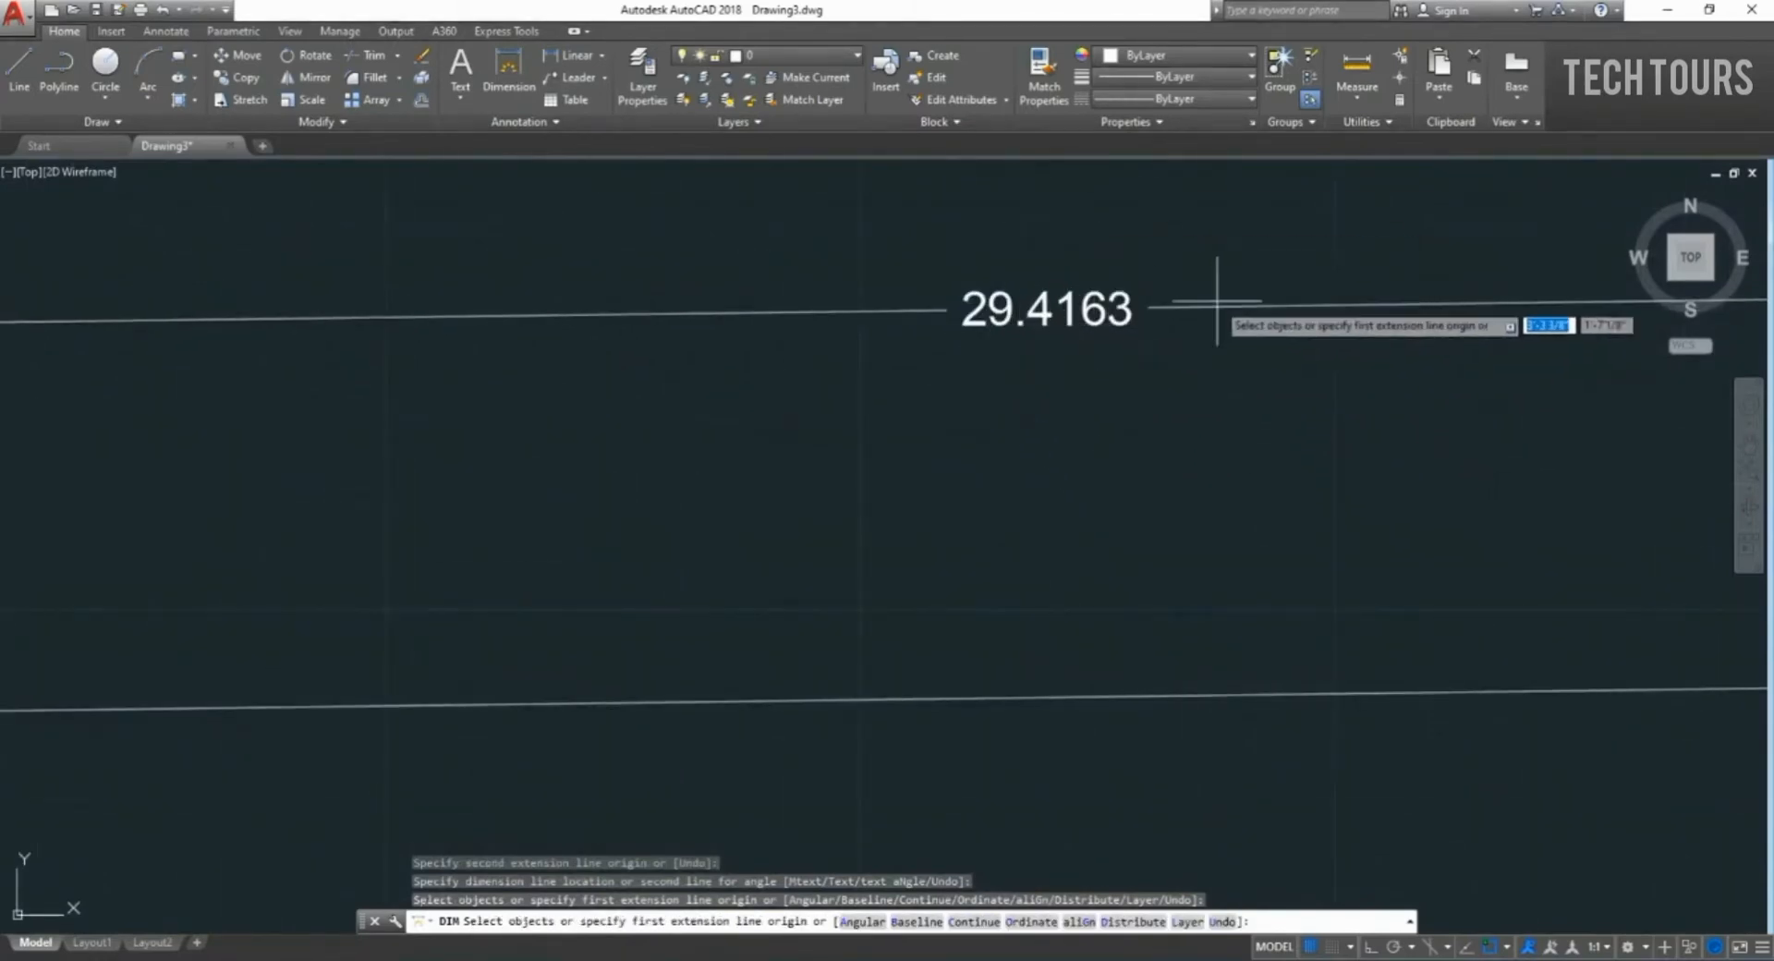
scroll(1146, 397, "down", 5)
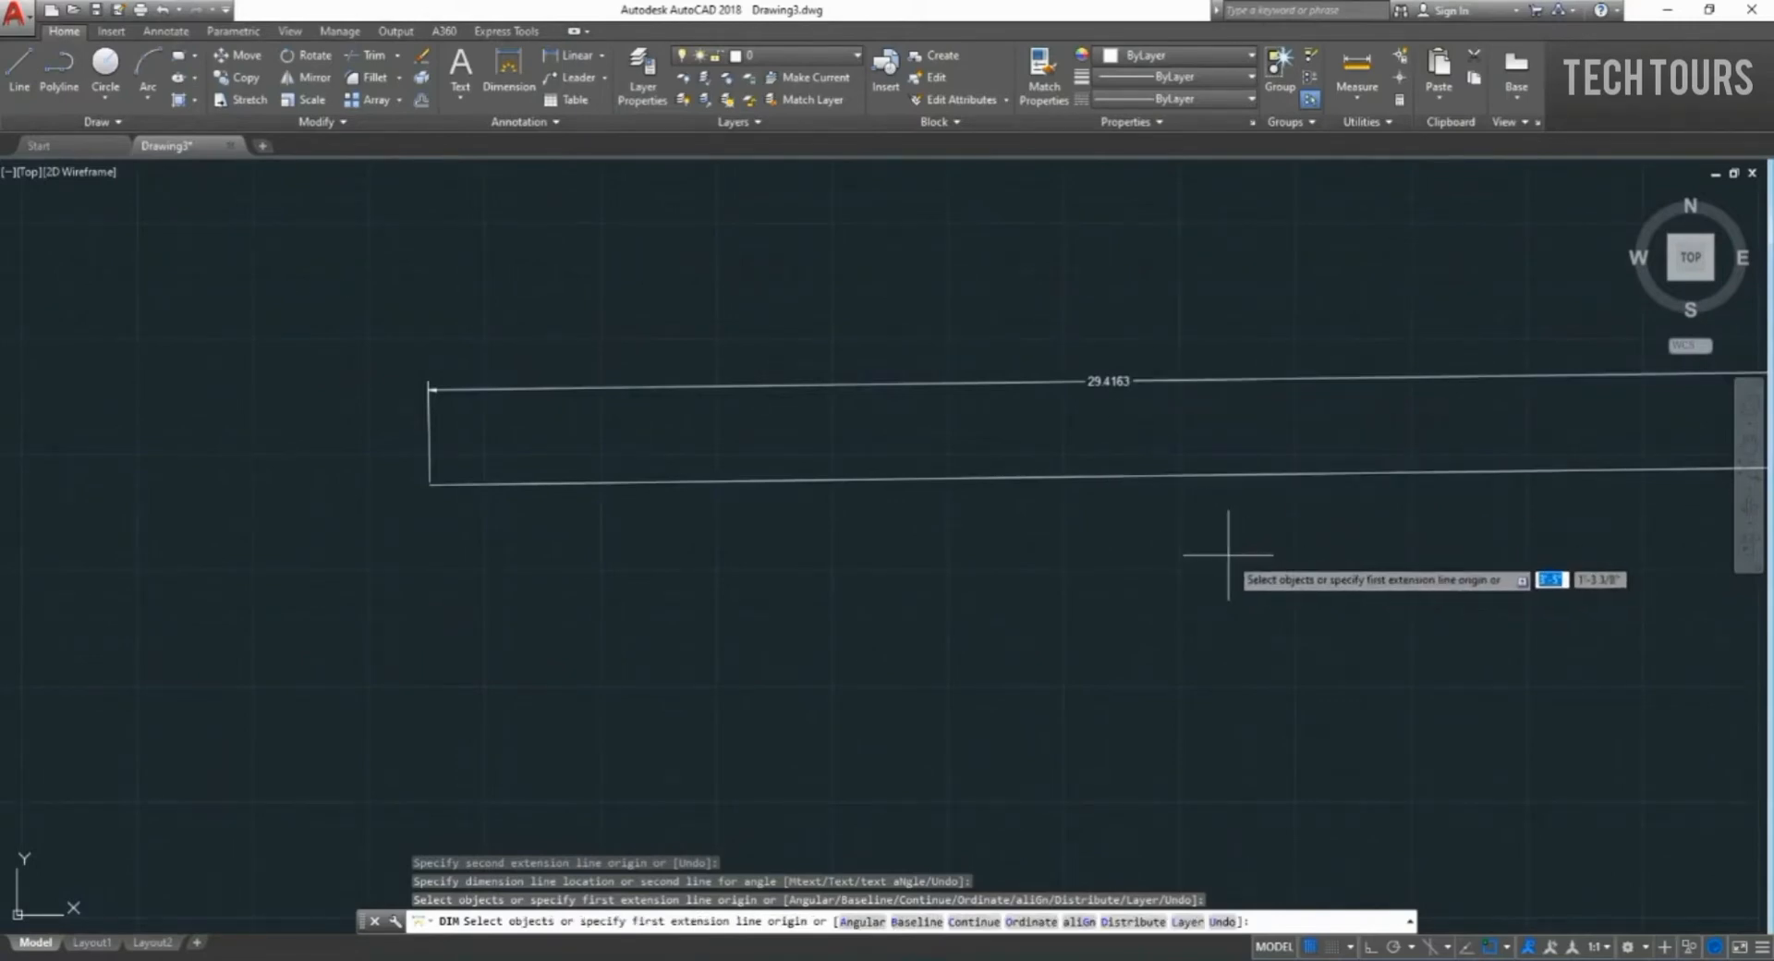
scroll(1100, 481, "down", 2)
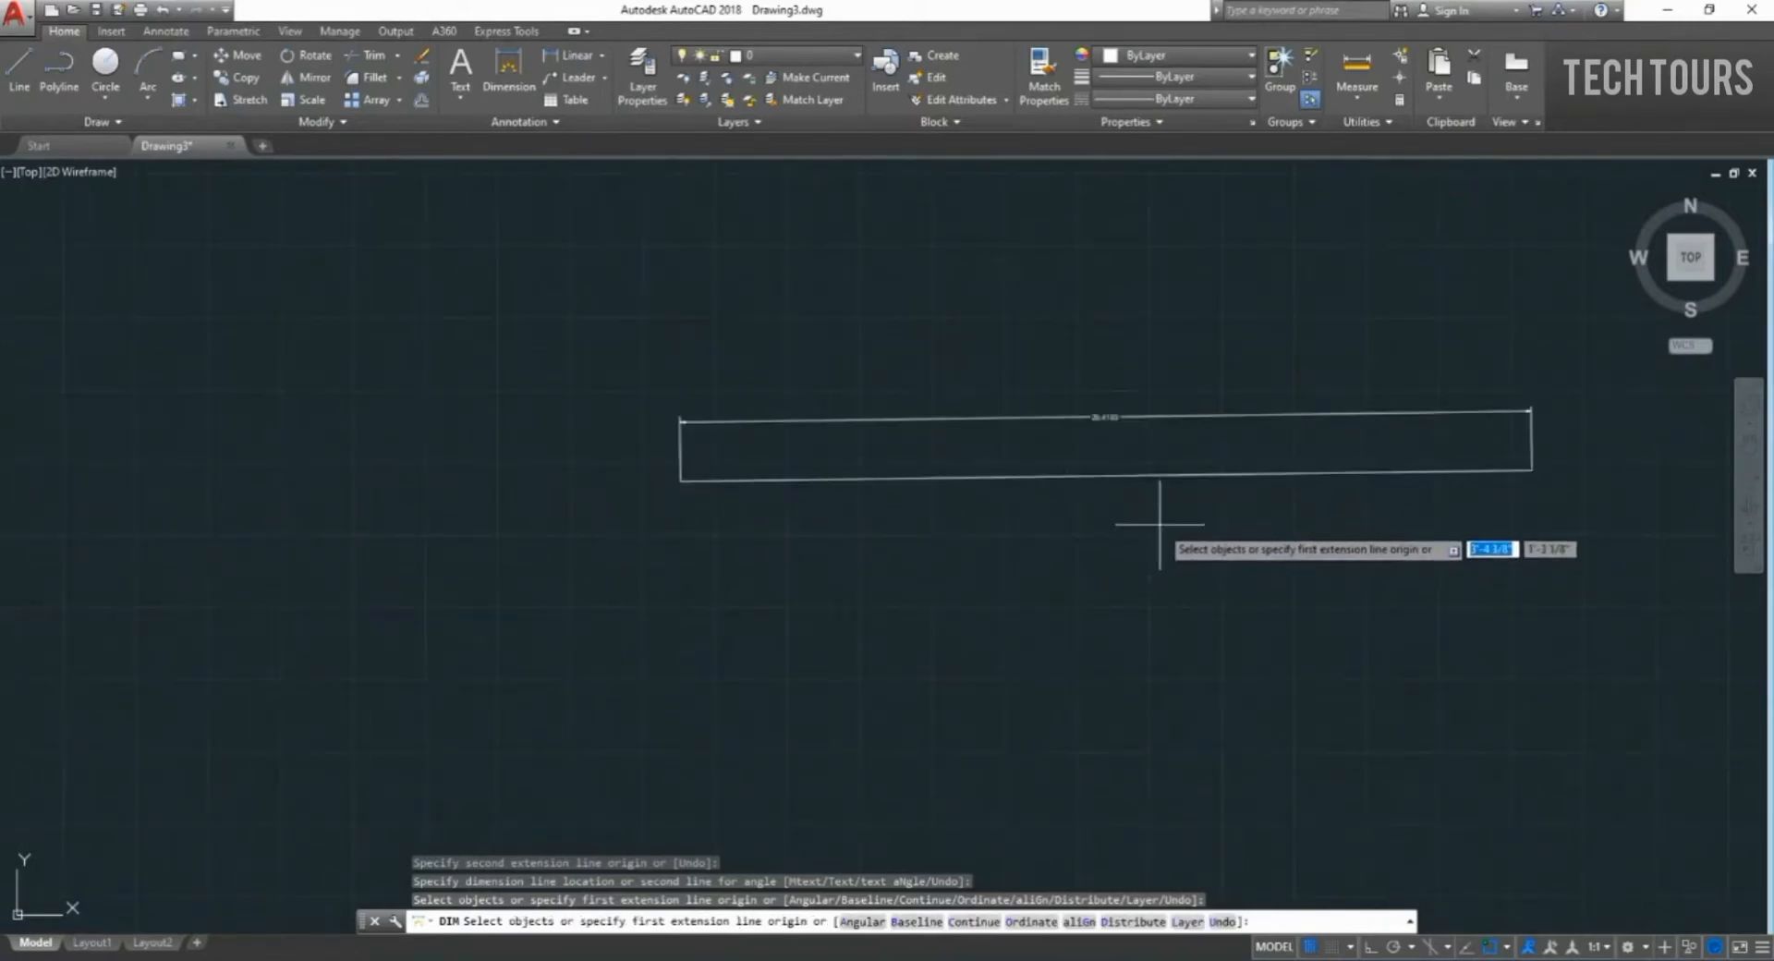
scroll(1163, 529, "down", 2)
scroll(1462, 496, "up", 2)
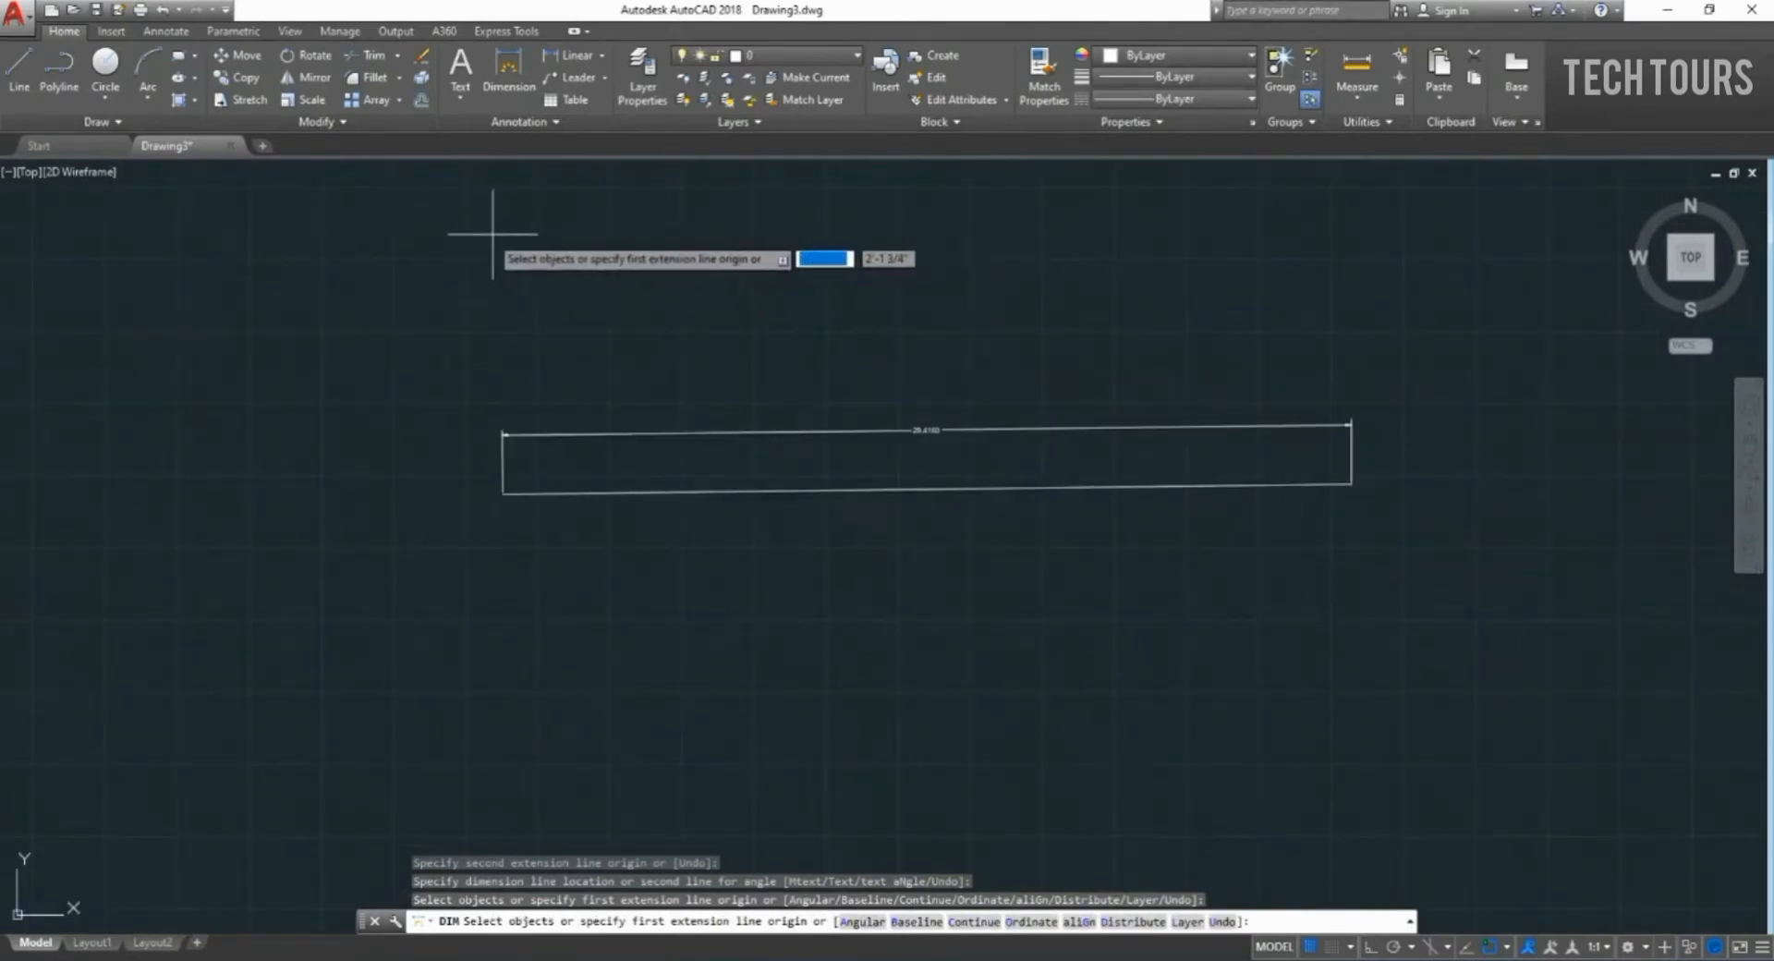
key("Escape")
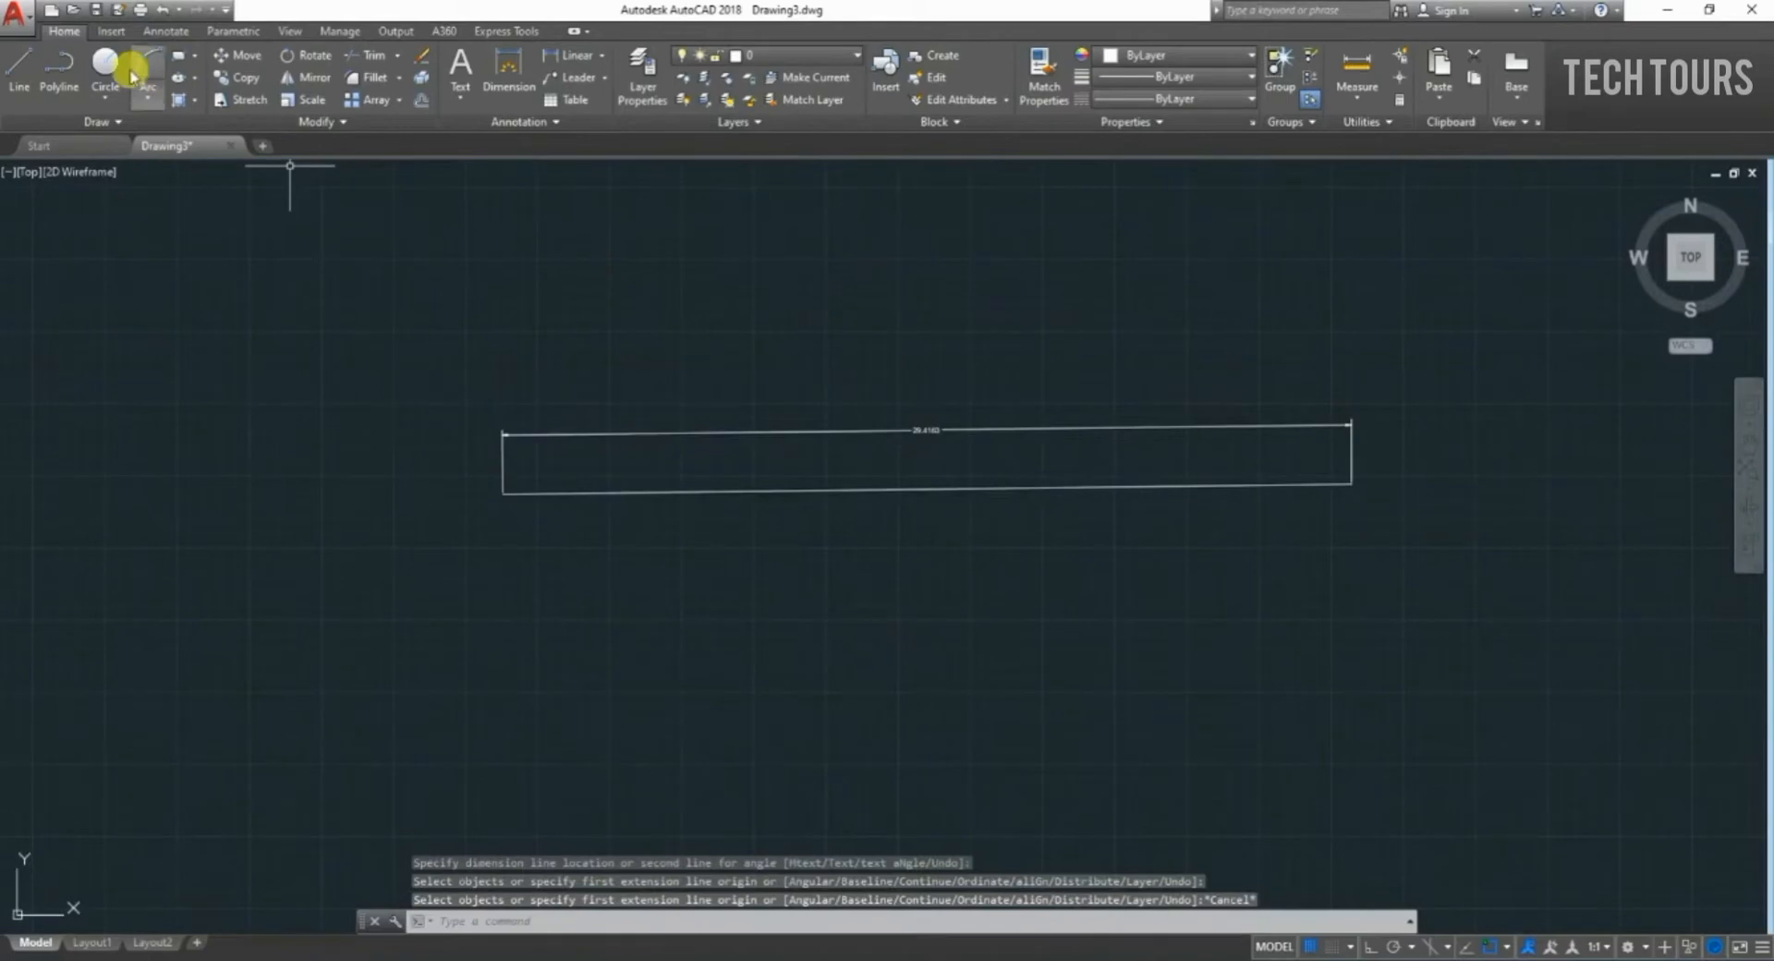
Open the Standard dimension style for modification and go to its primary unit settings.
left_click(164, 32)
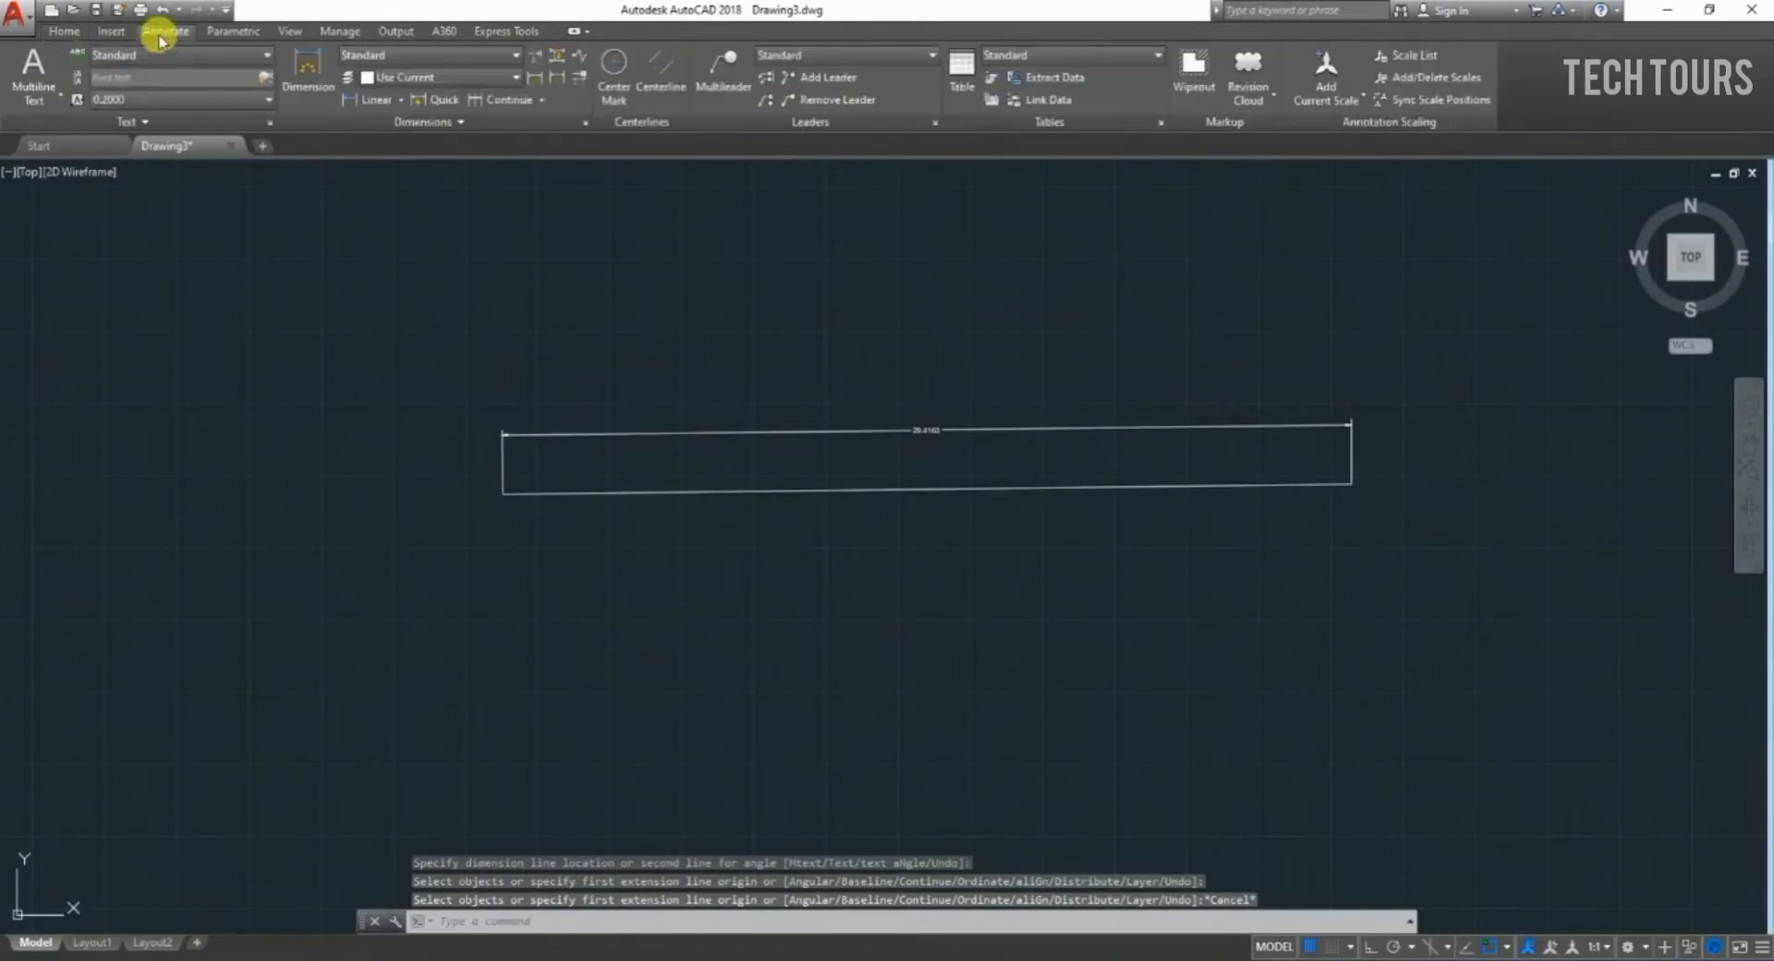
left_click(427, 127)
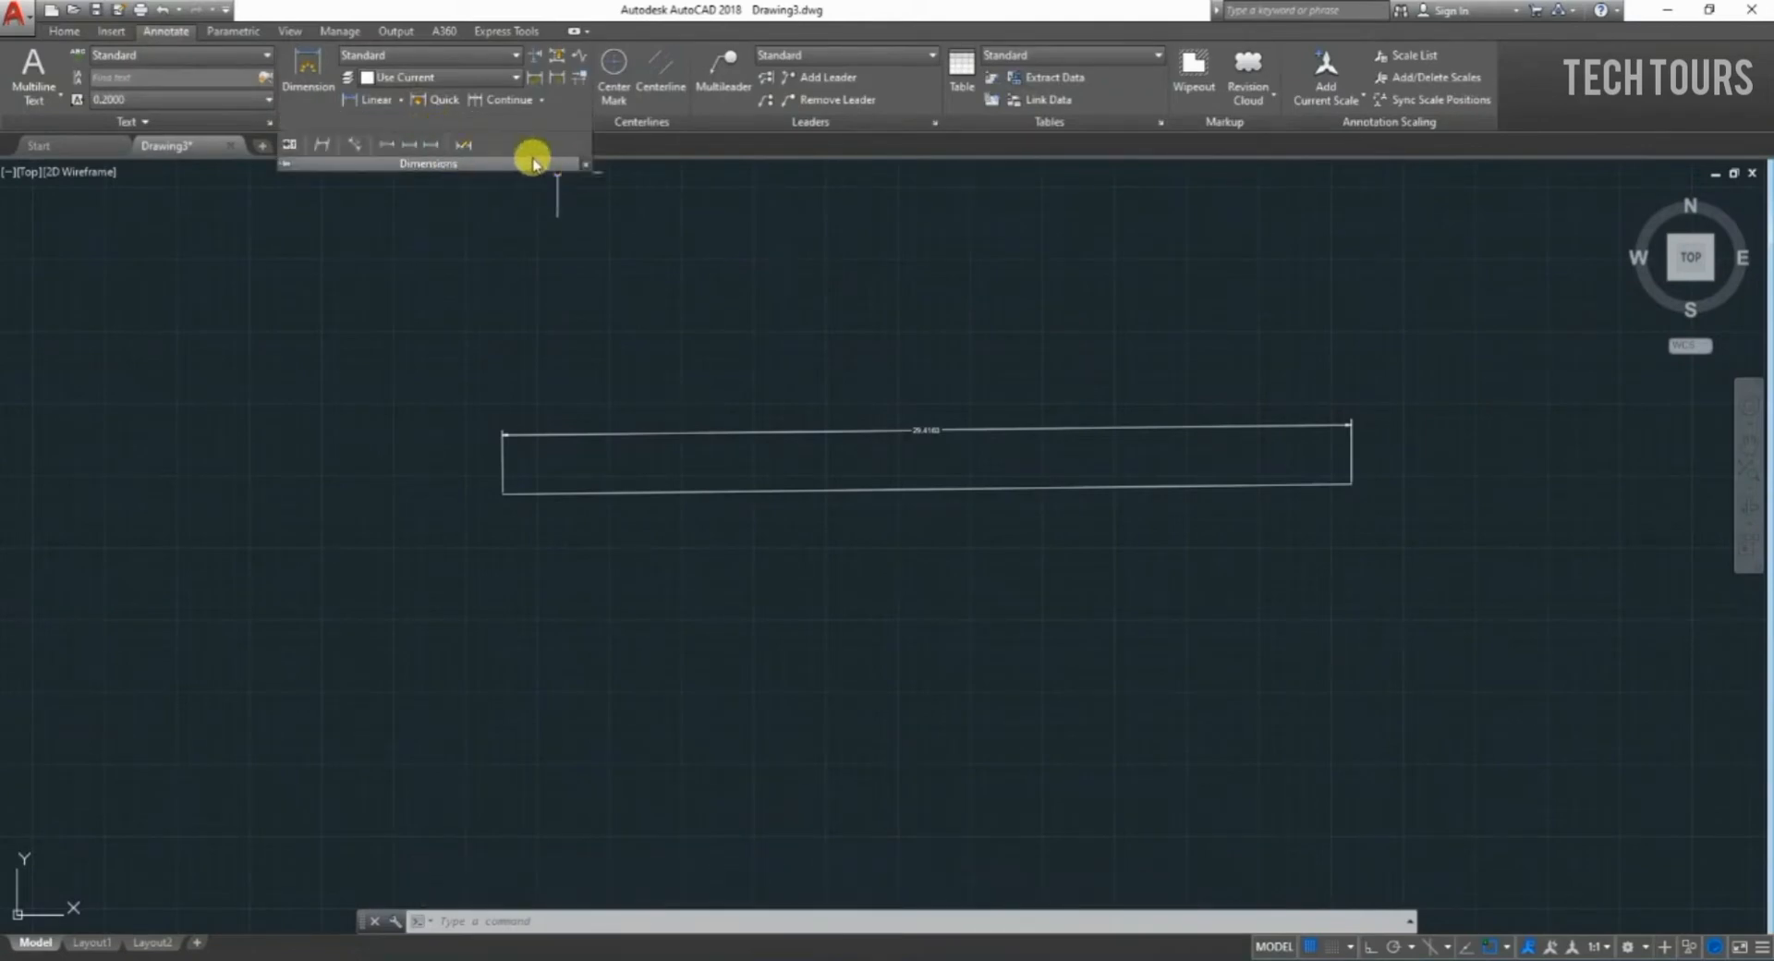
left_click(584, 163)
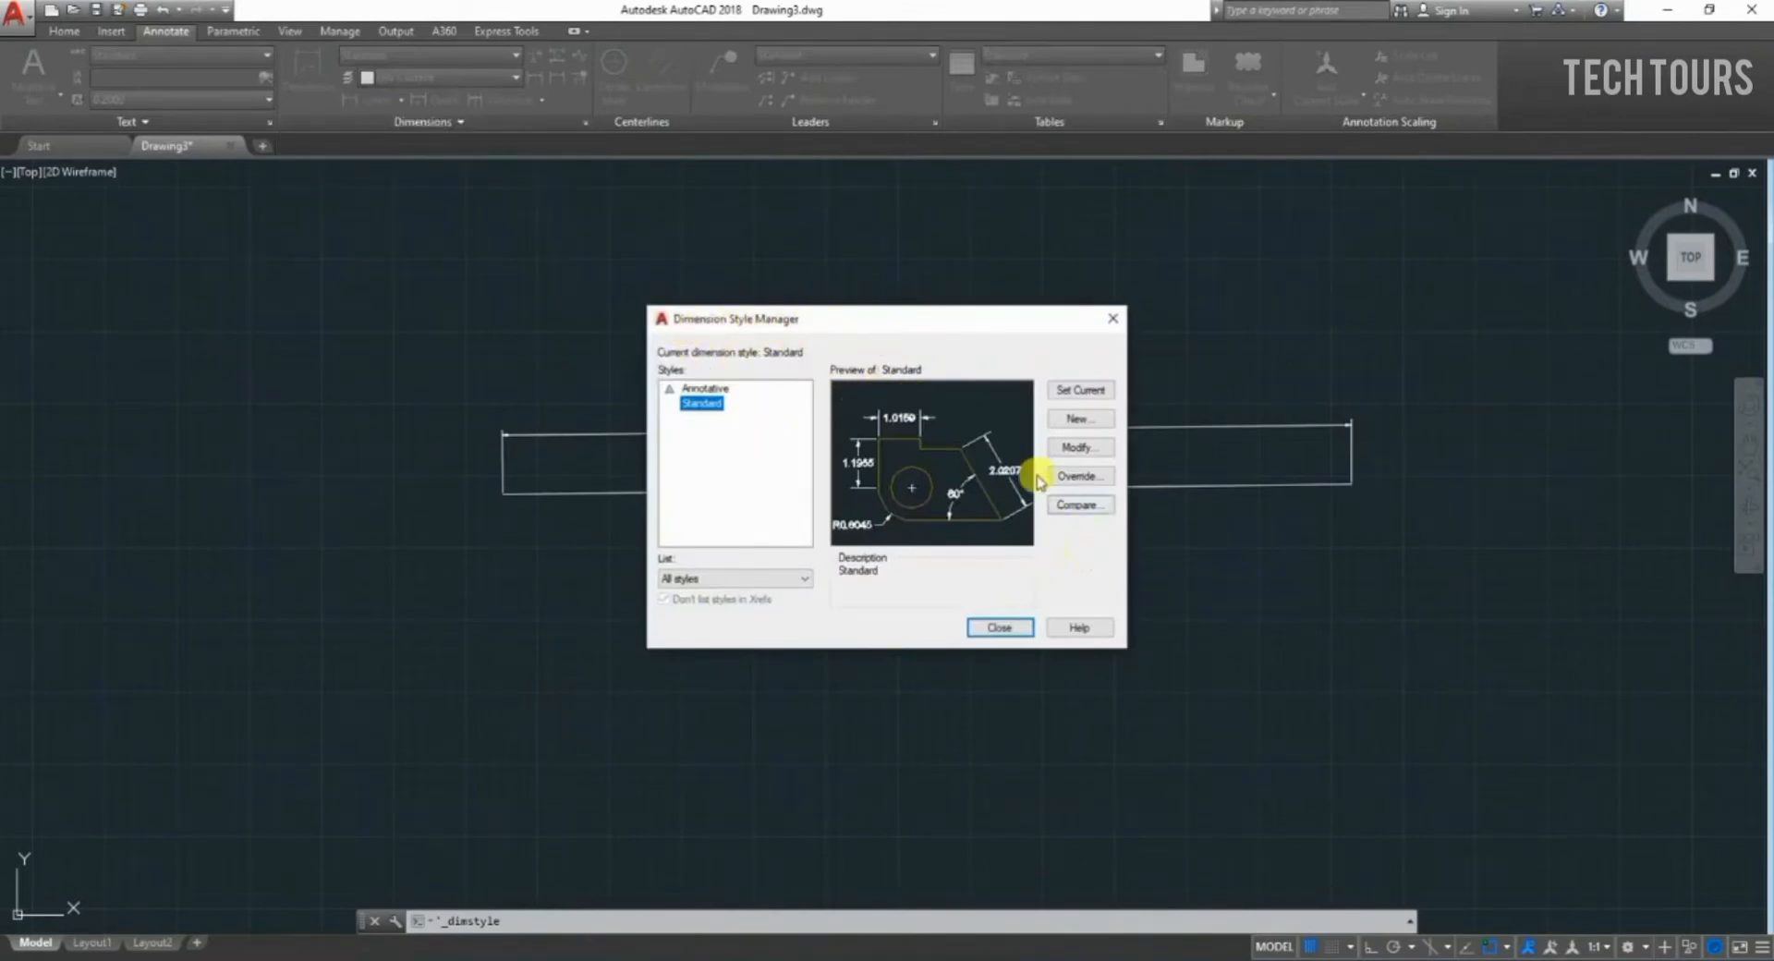
left_click(1080, 449)
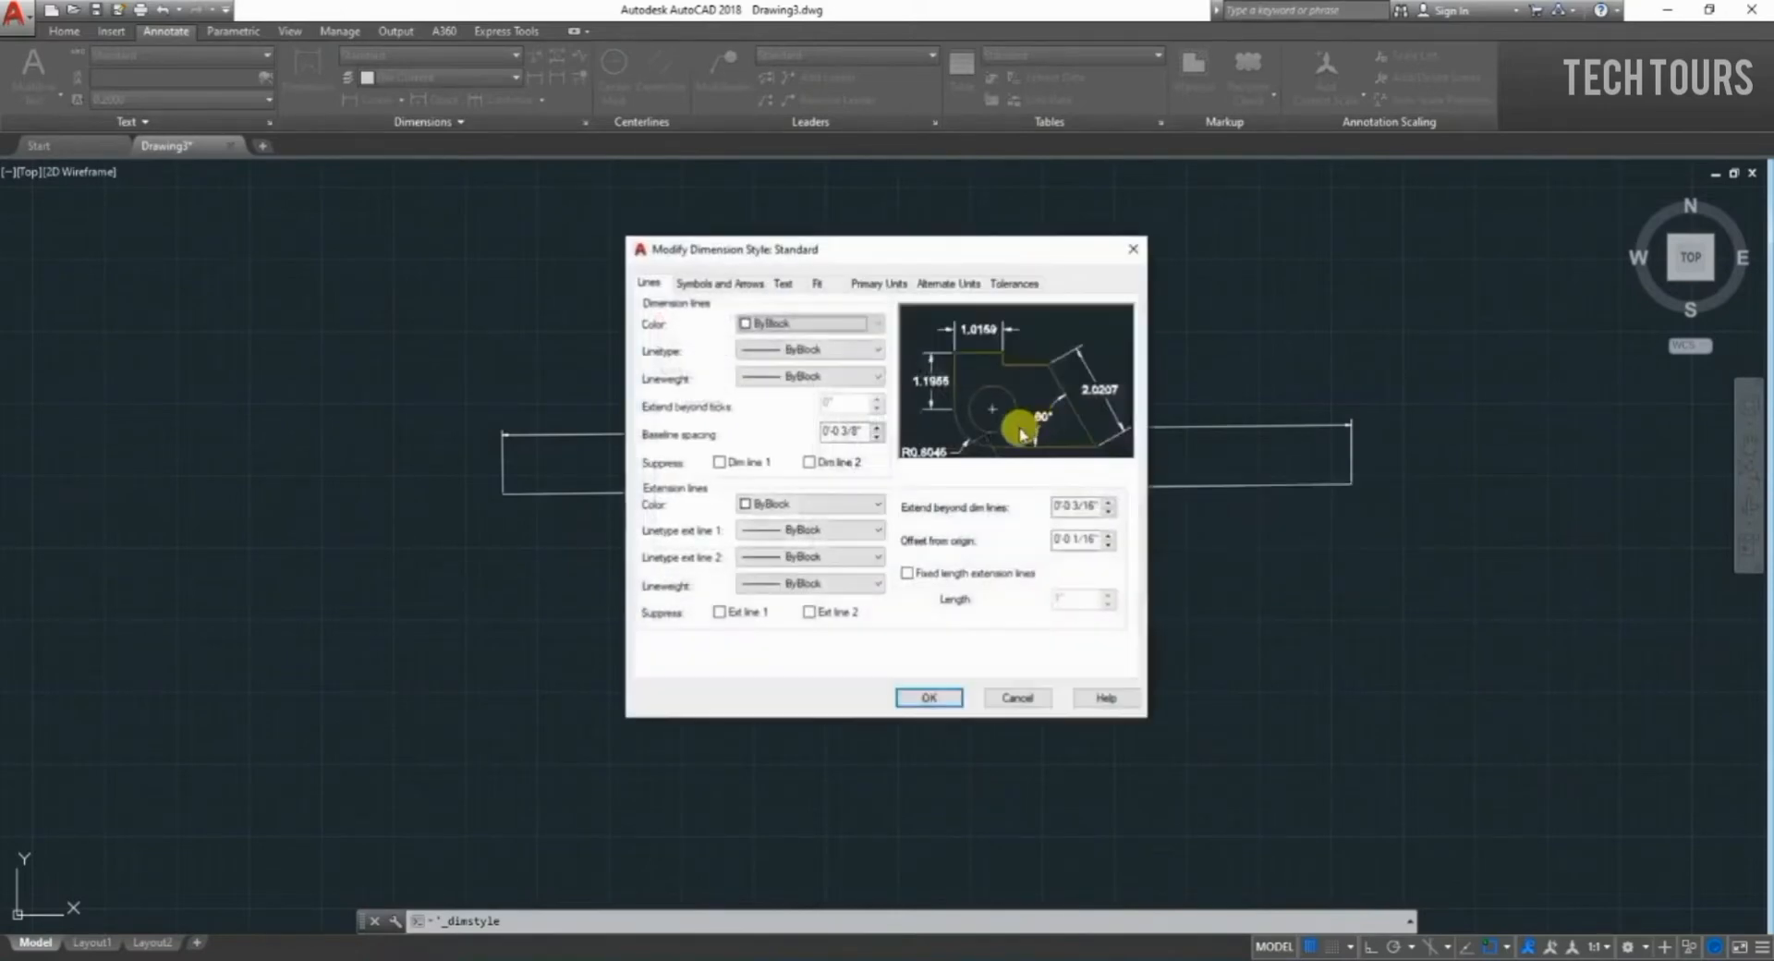
left_click(708, 290)
left_click(782, 284)
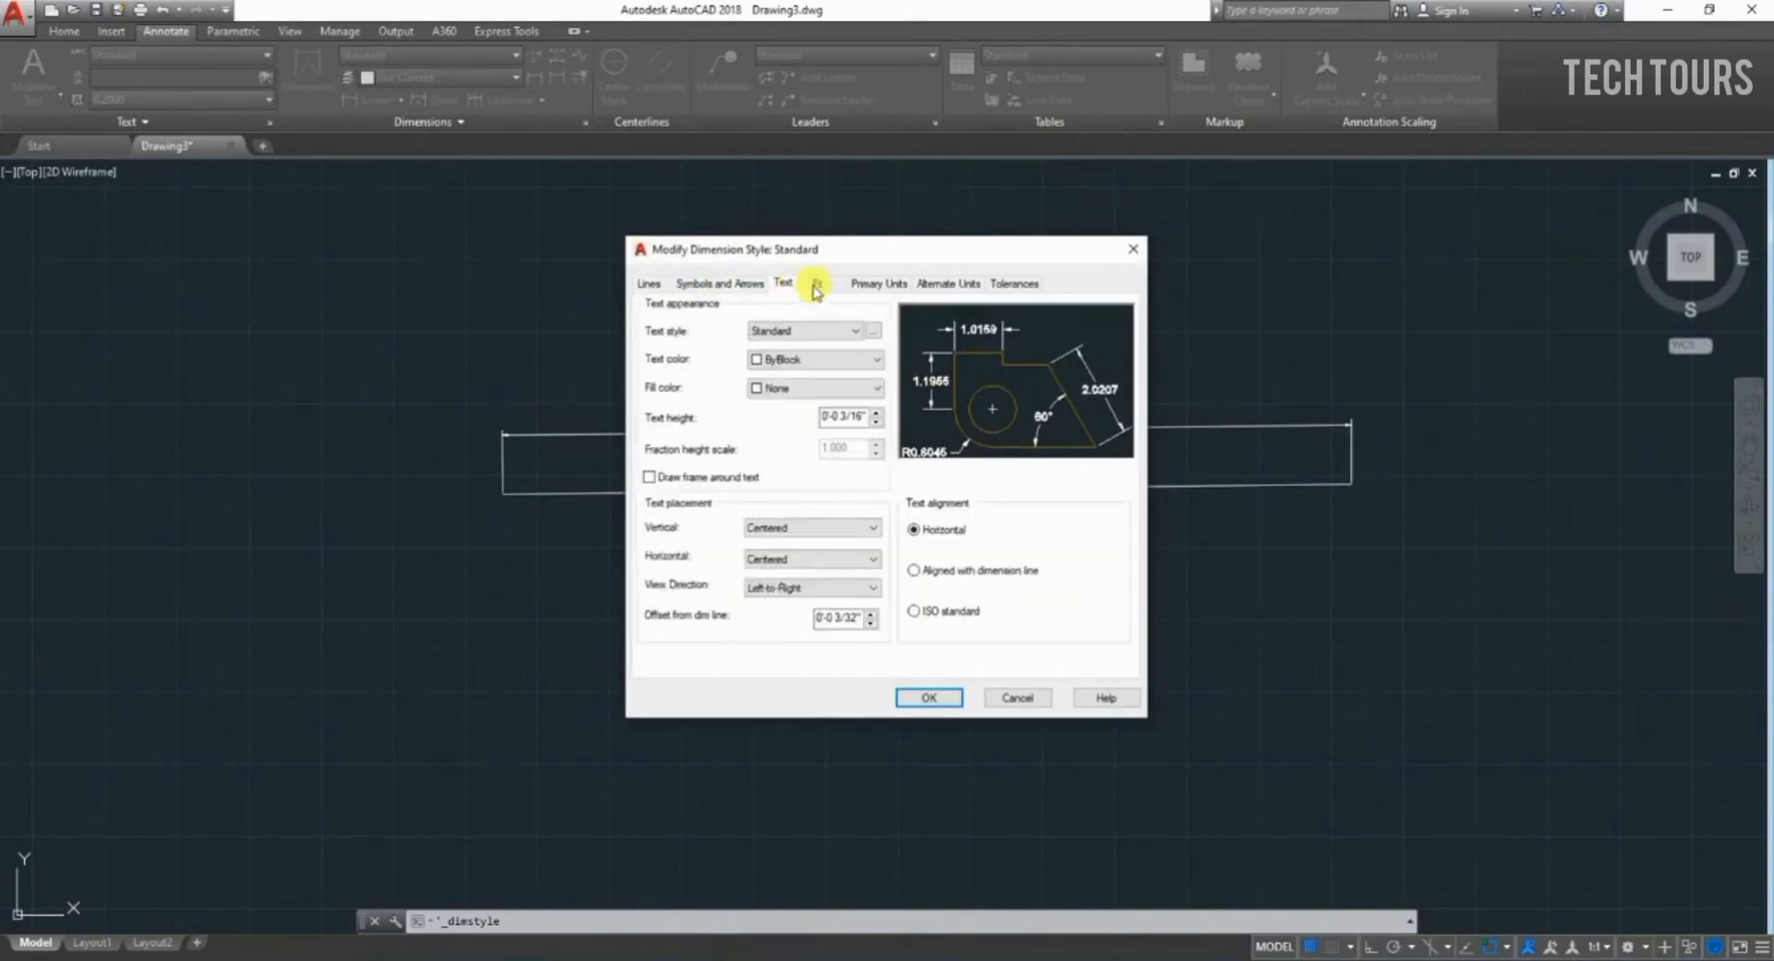
left_click(816, 285)
left_click(879, 287)
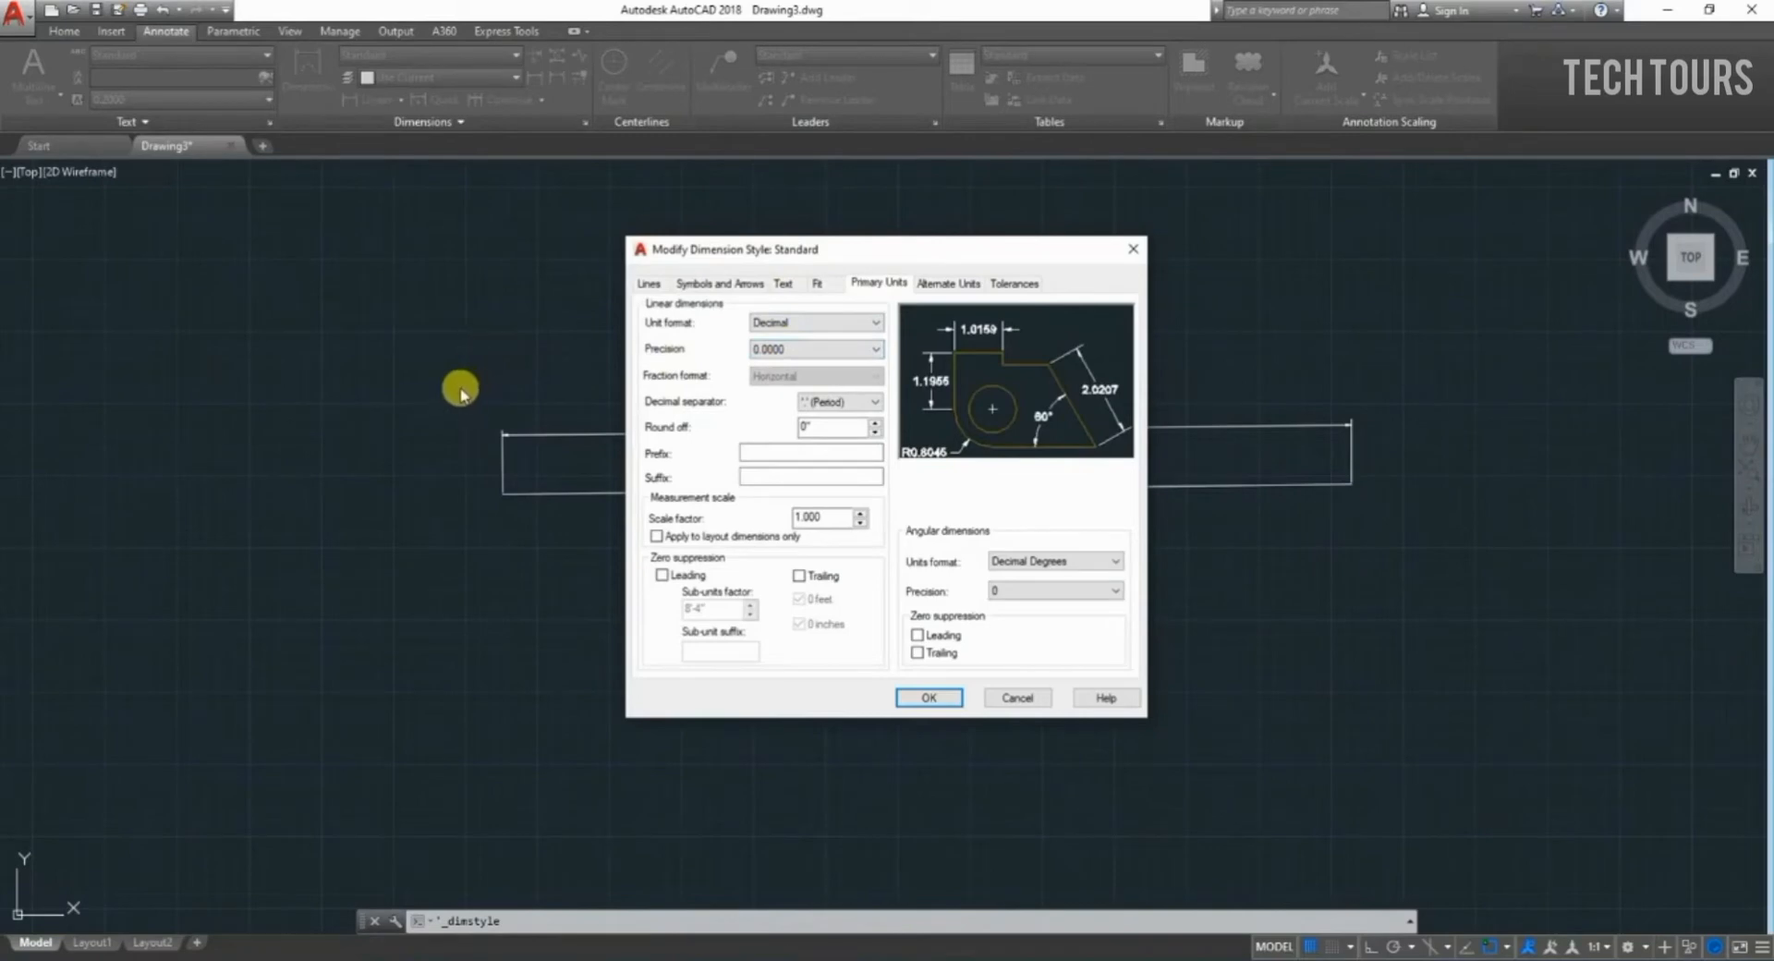
Set the style's linear dimensions to Architectural units with 0'-0 1/8" precision, apply the change, and inspect the dimension text up close.
left_click(779, 334)
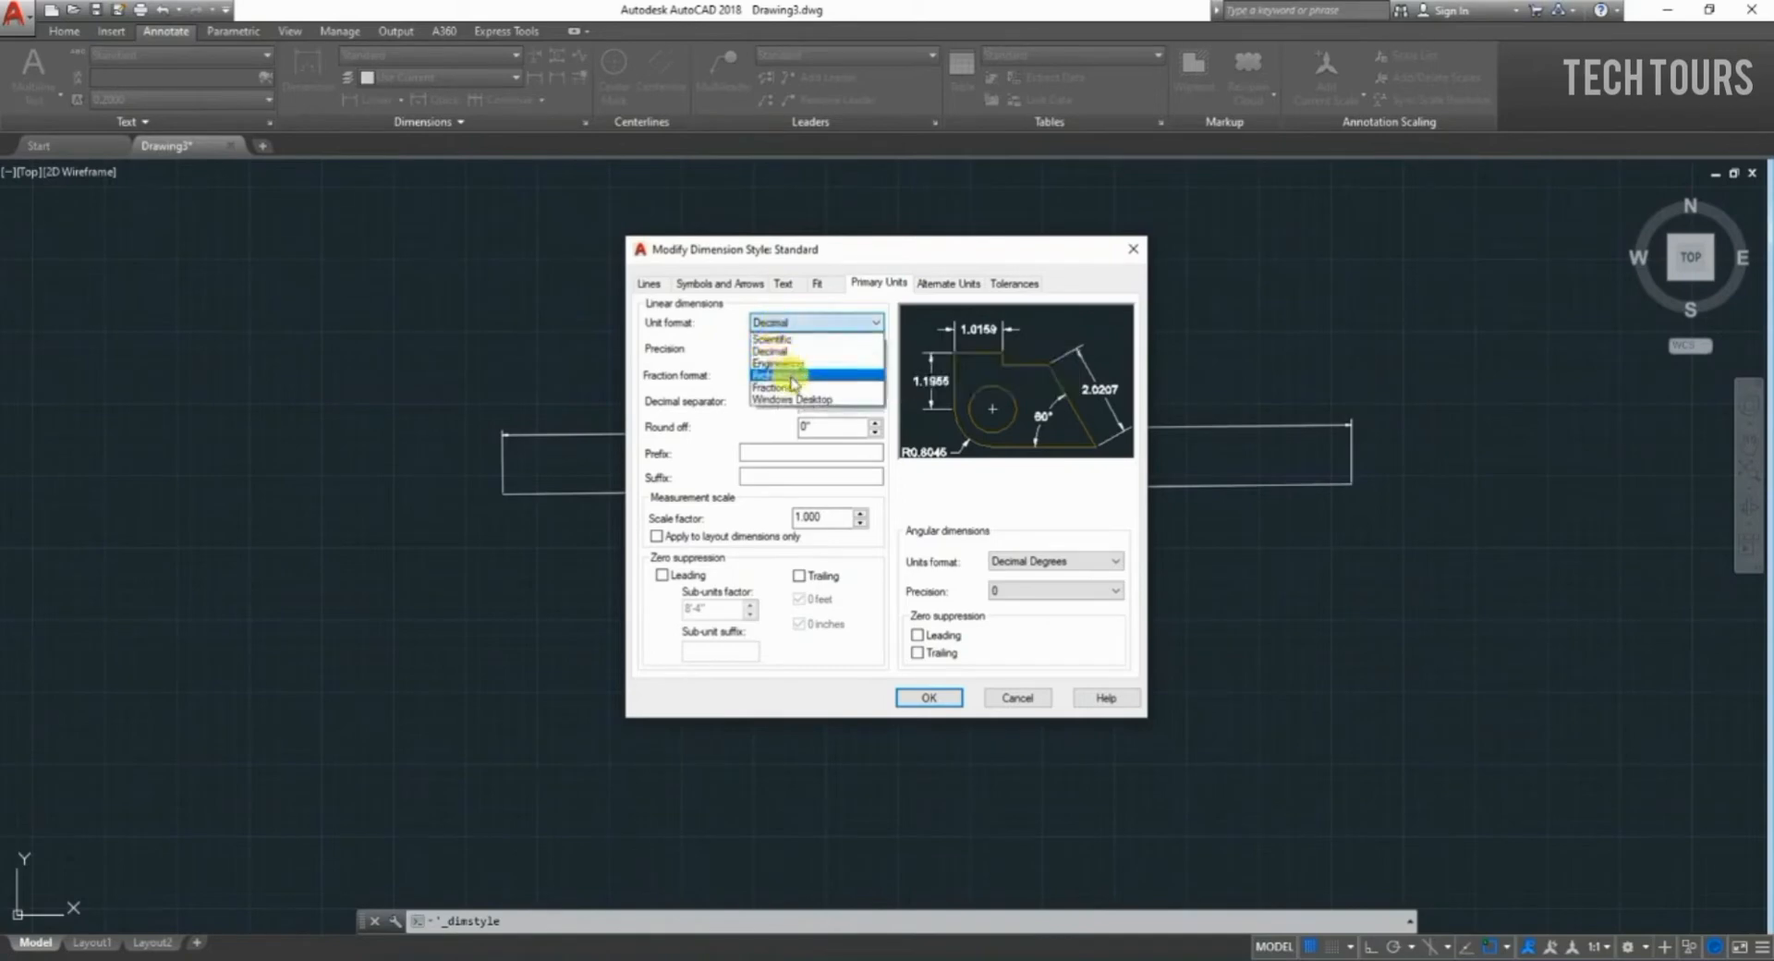
left_click(779, 375)
left_click(779, 352)
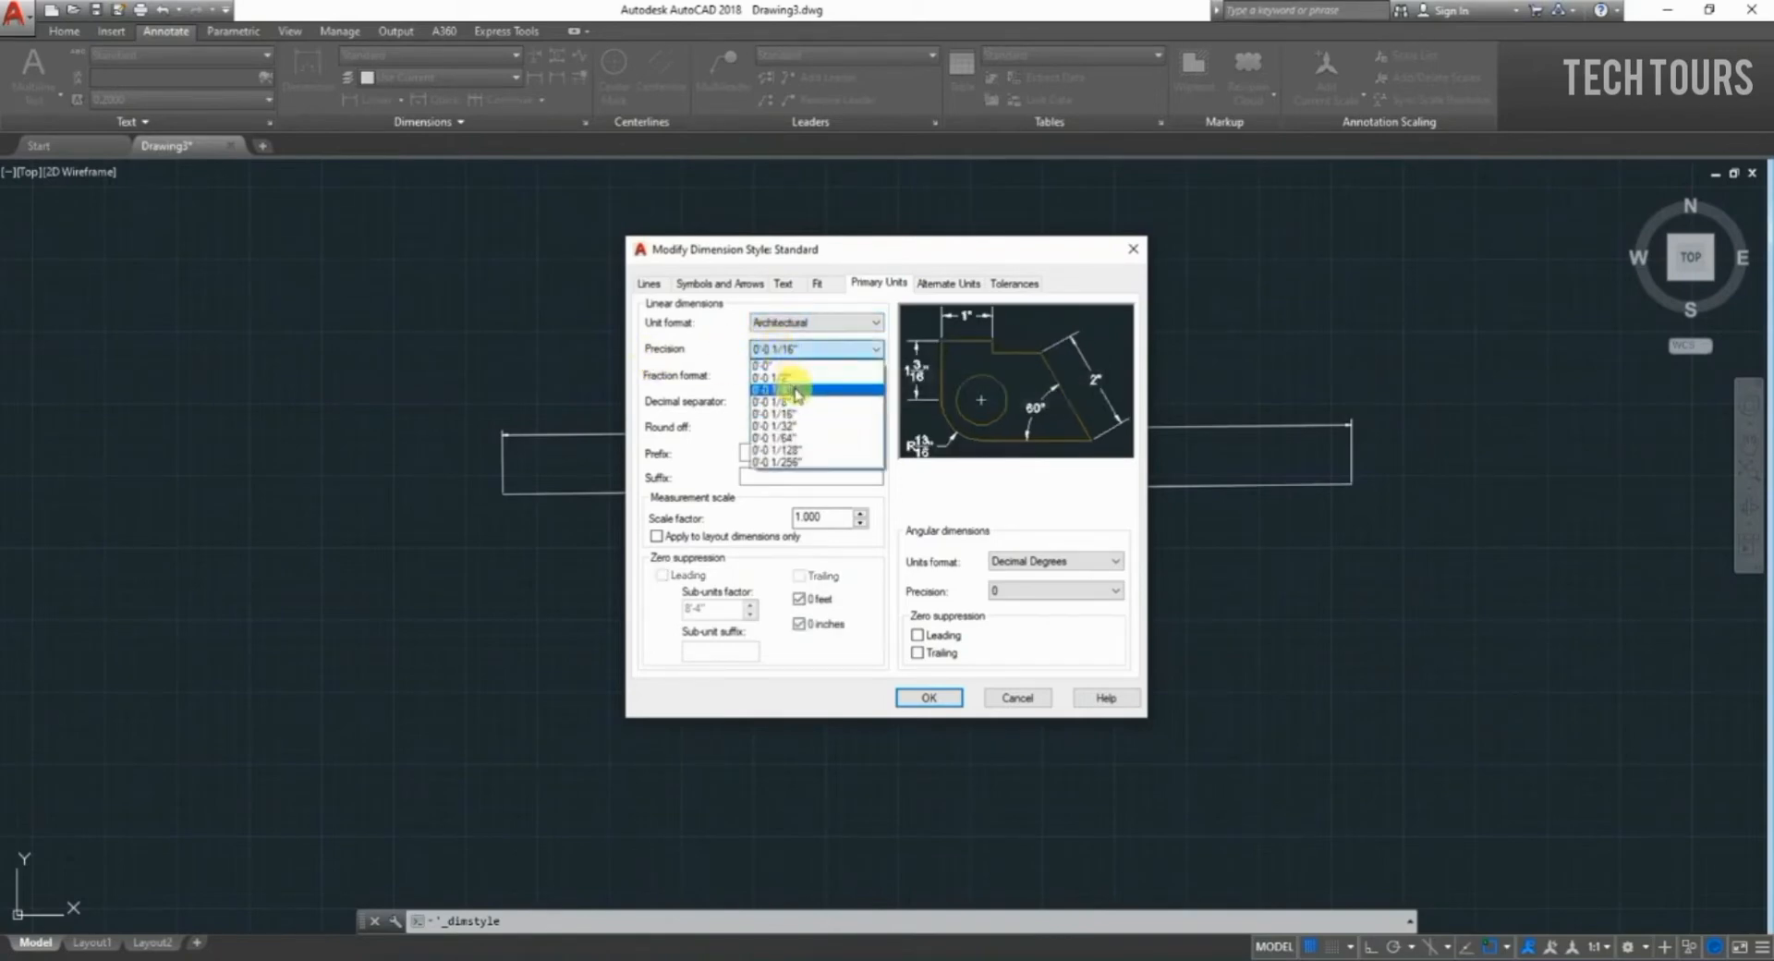
left_click(797, 397)
left_click(930, 703)
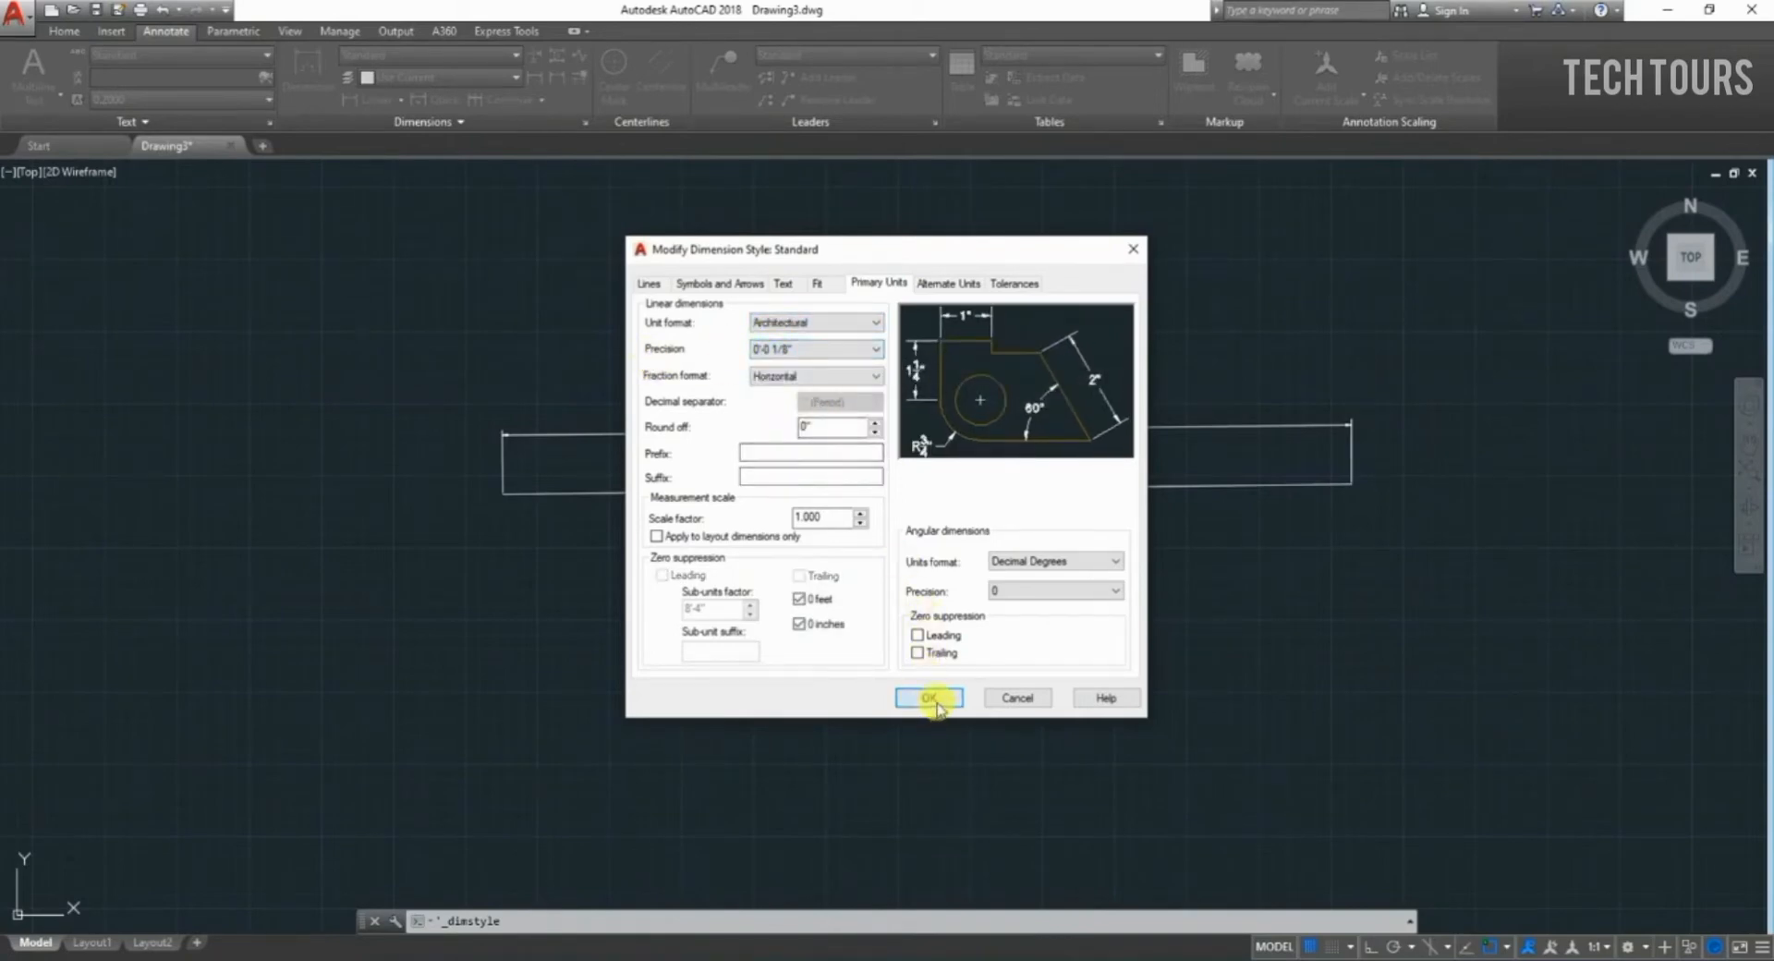
left_click(998, 628)
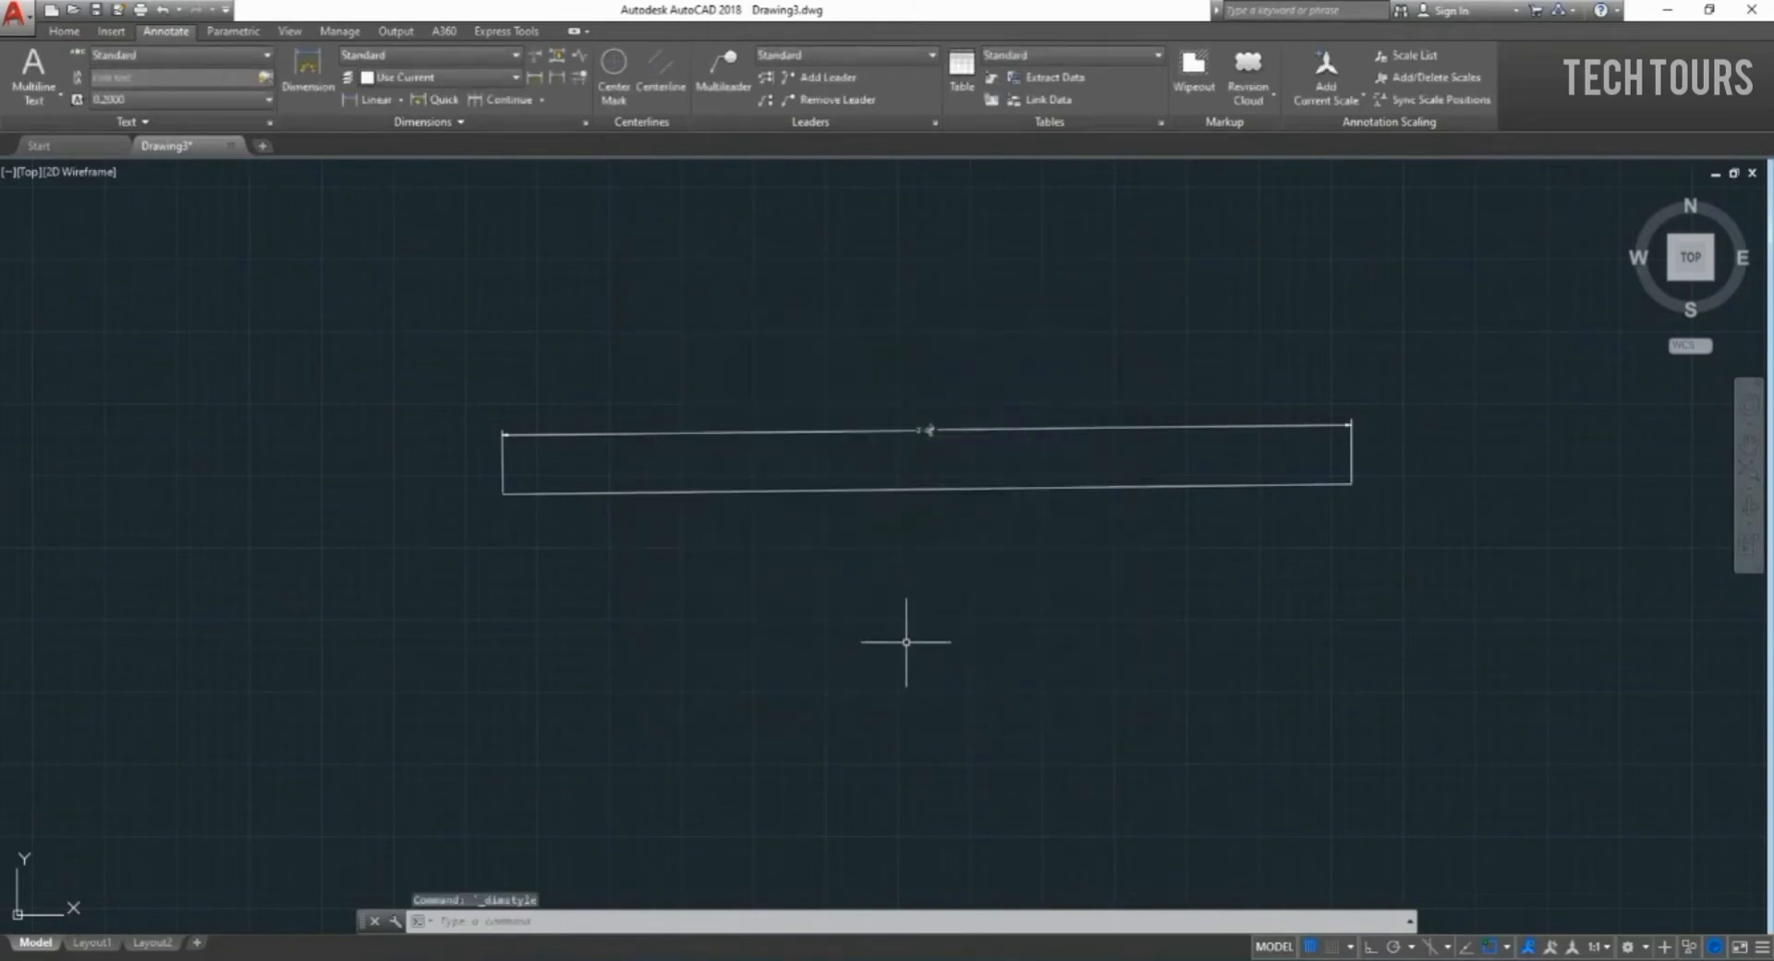
scroll(906, 455, "up", 8)
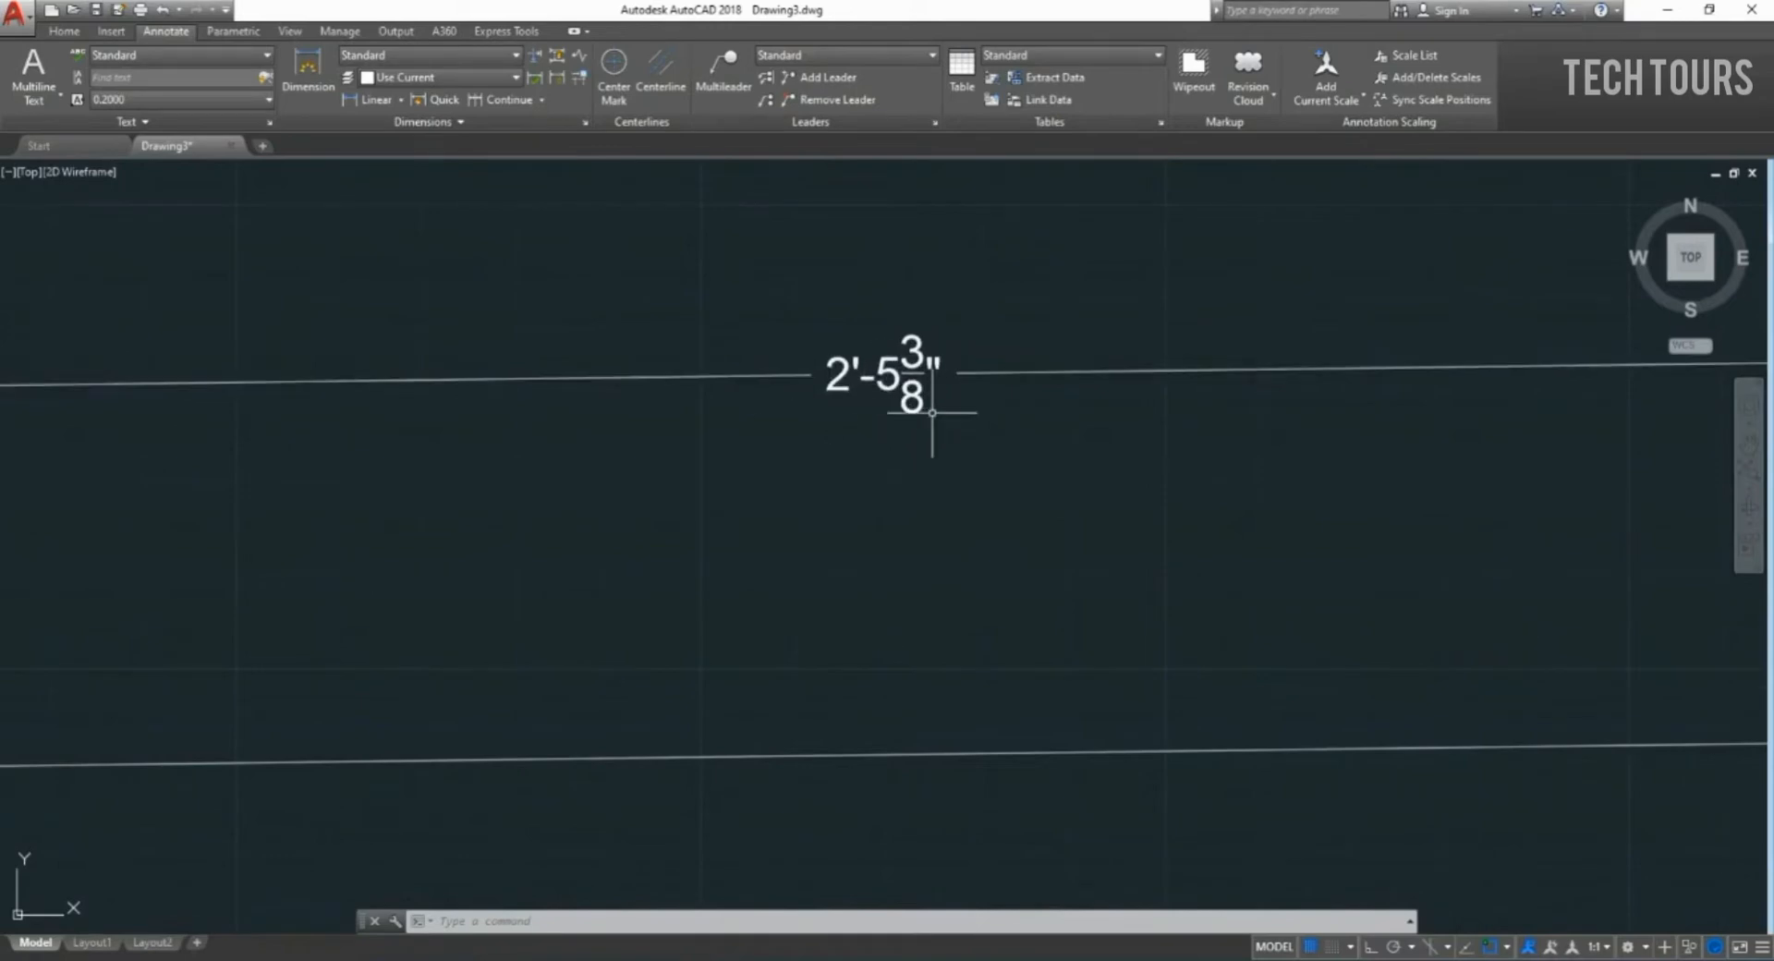
scroll(863, 459, "down", 2)
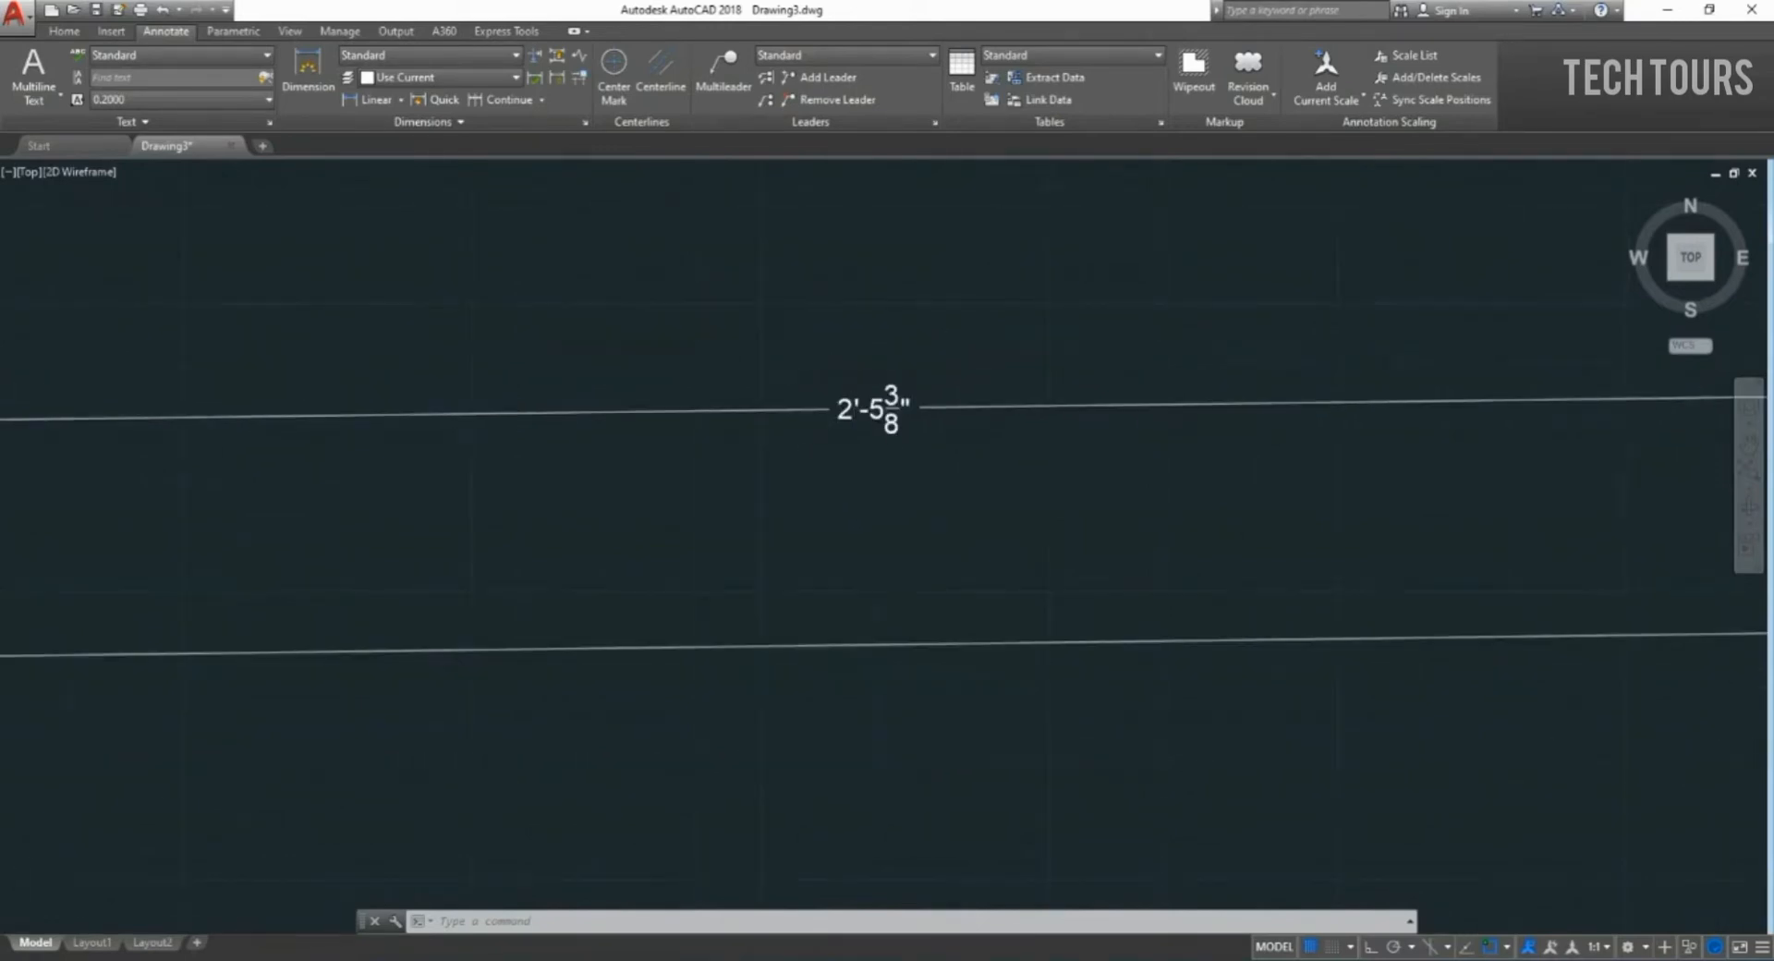
scroll(820, 465, "down", 1)
scroll(804, 485, "down", 5)
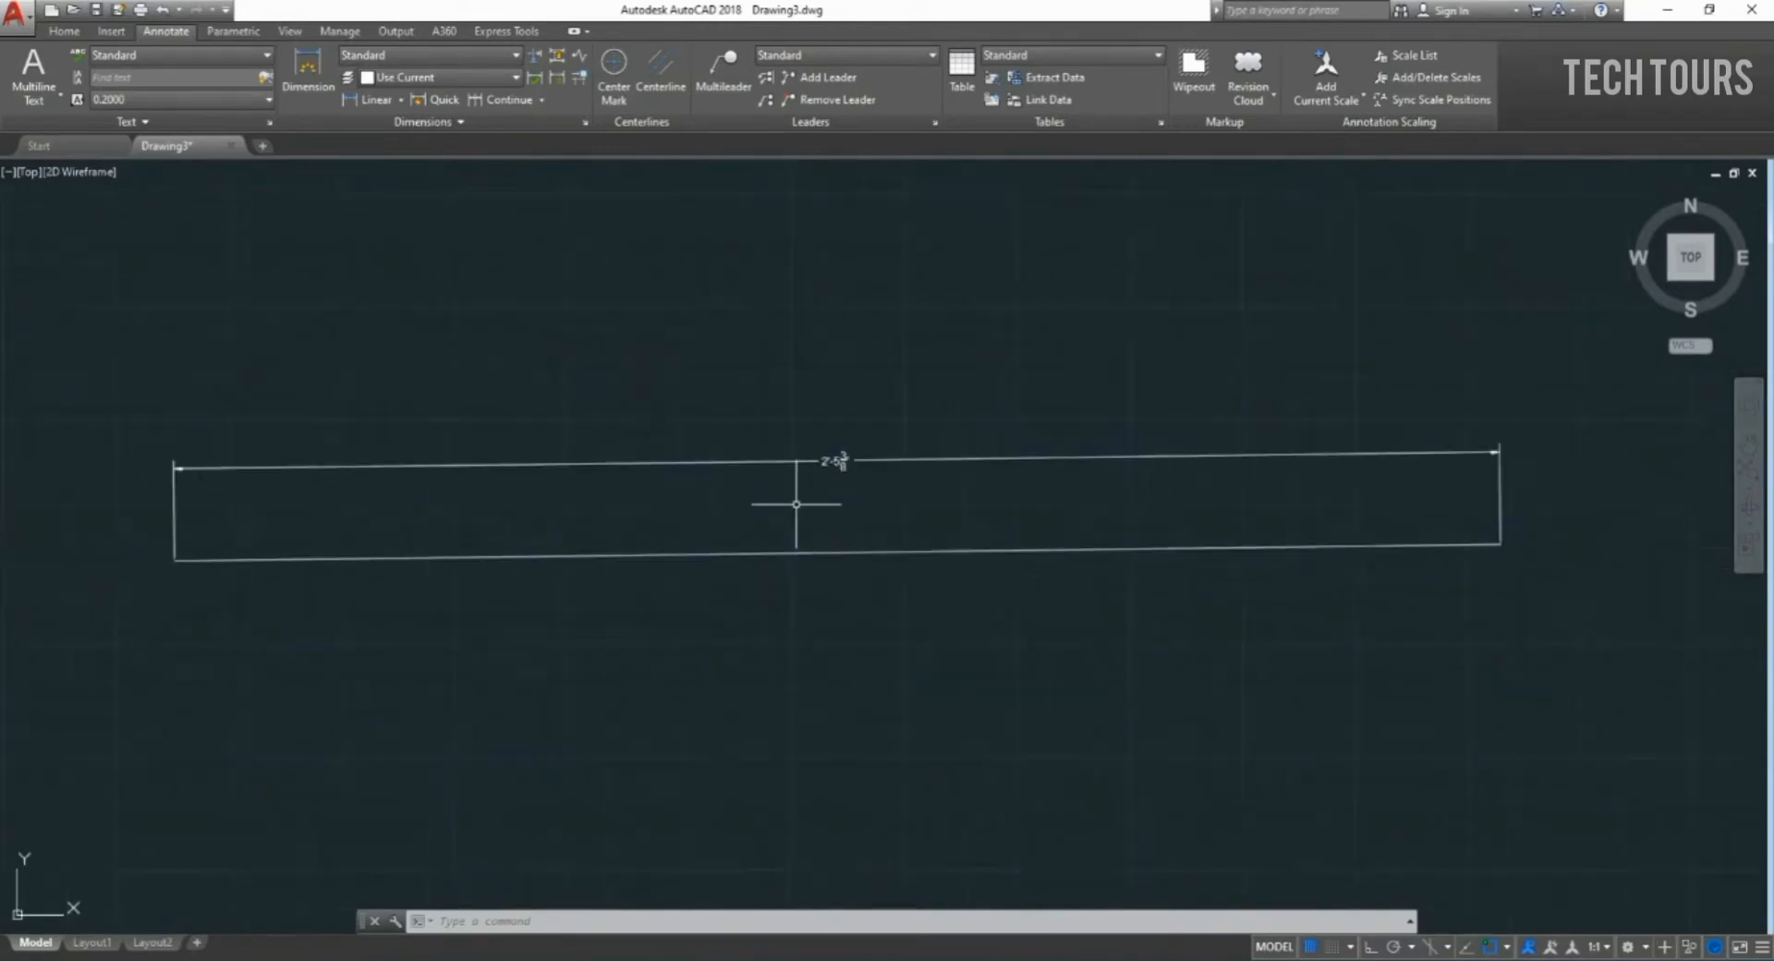
Draw a slightly upward-sloping 10-inch line below the left part of the dimensioned line.
scroll(819, 566, "up", 4)
scroll(815, 574, "down", 2)
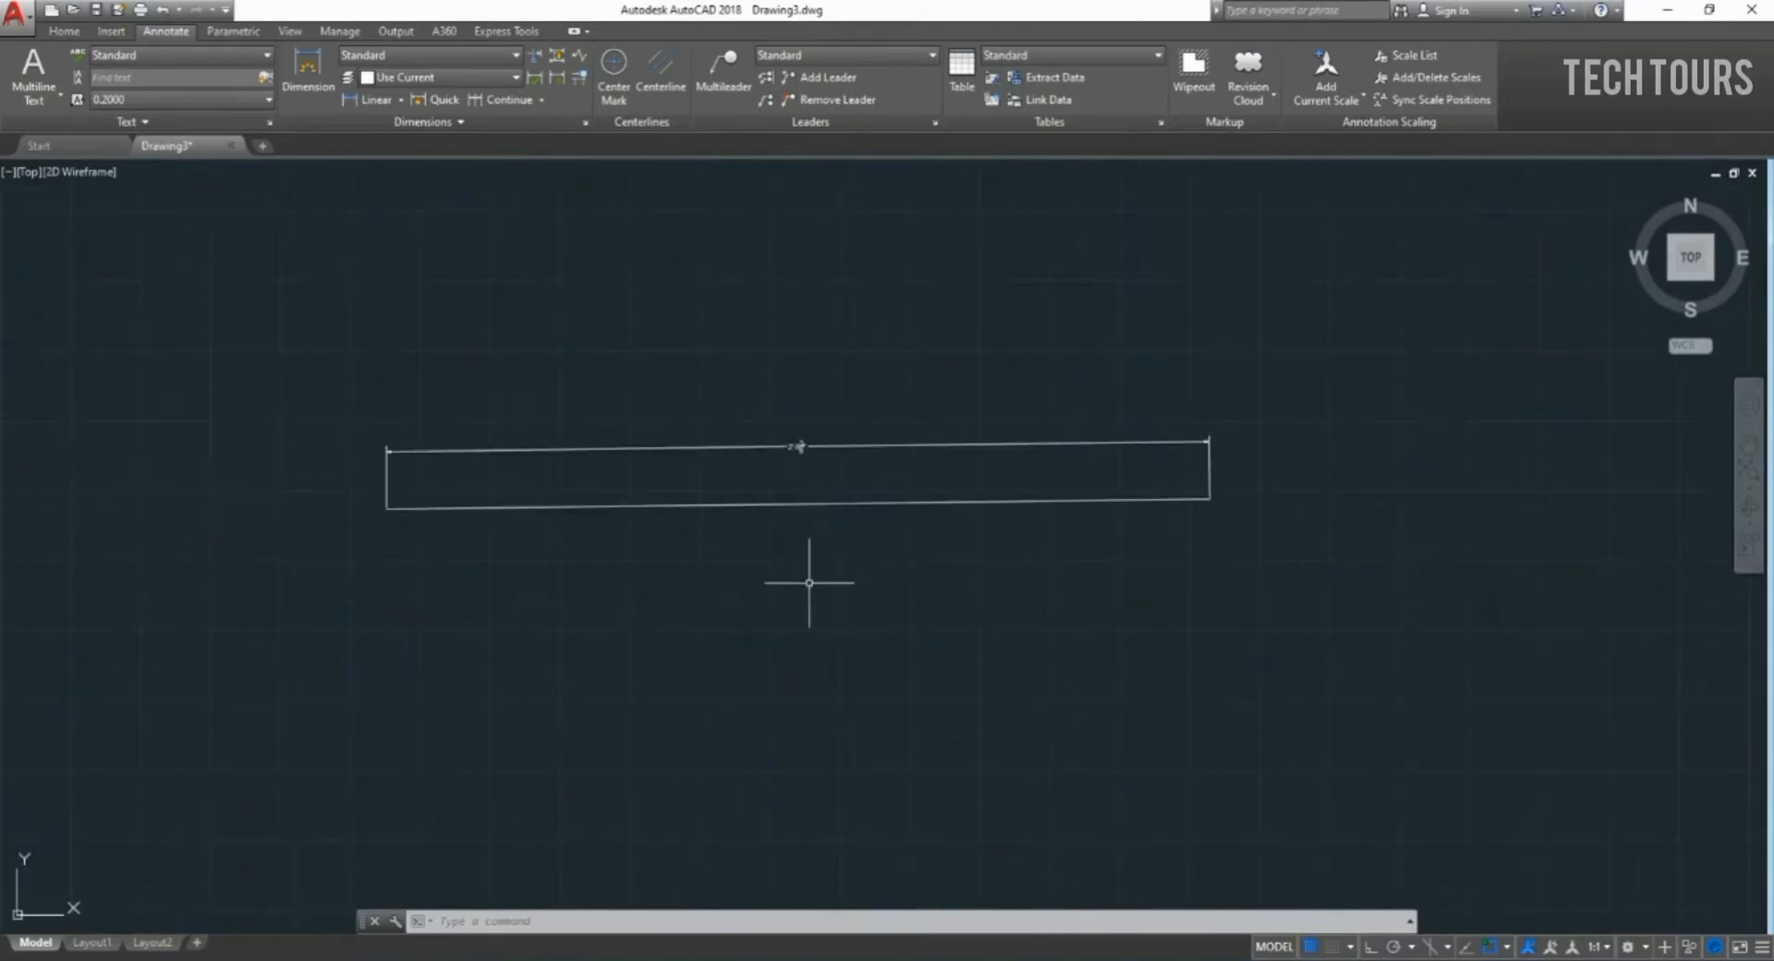
type("l")
key("Return")
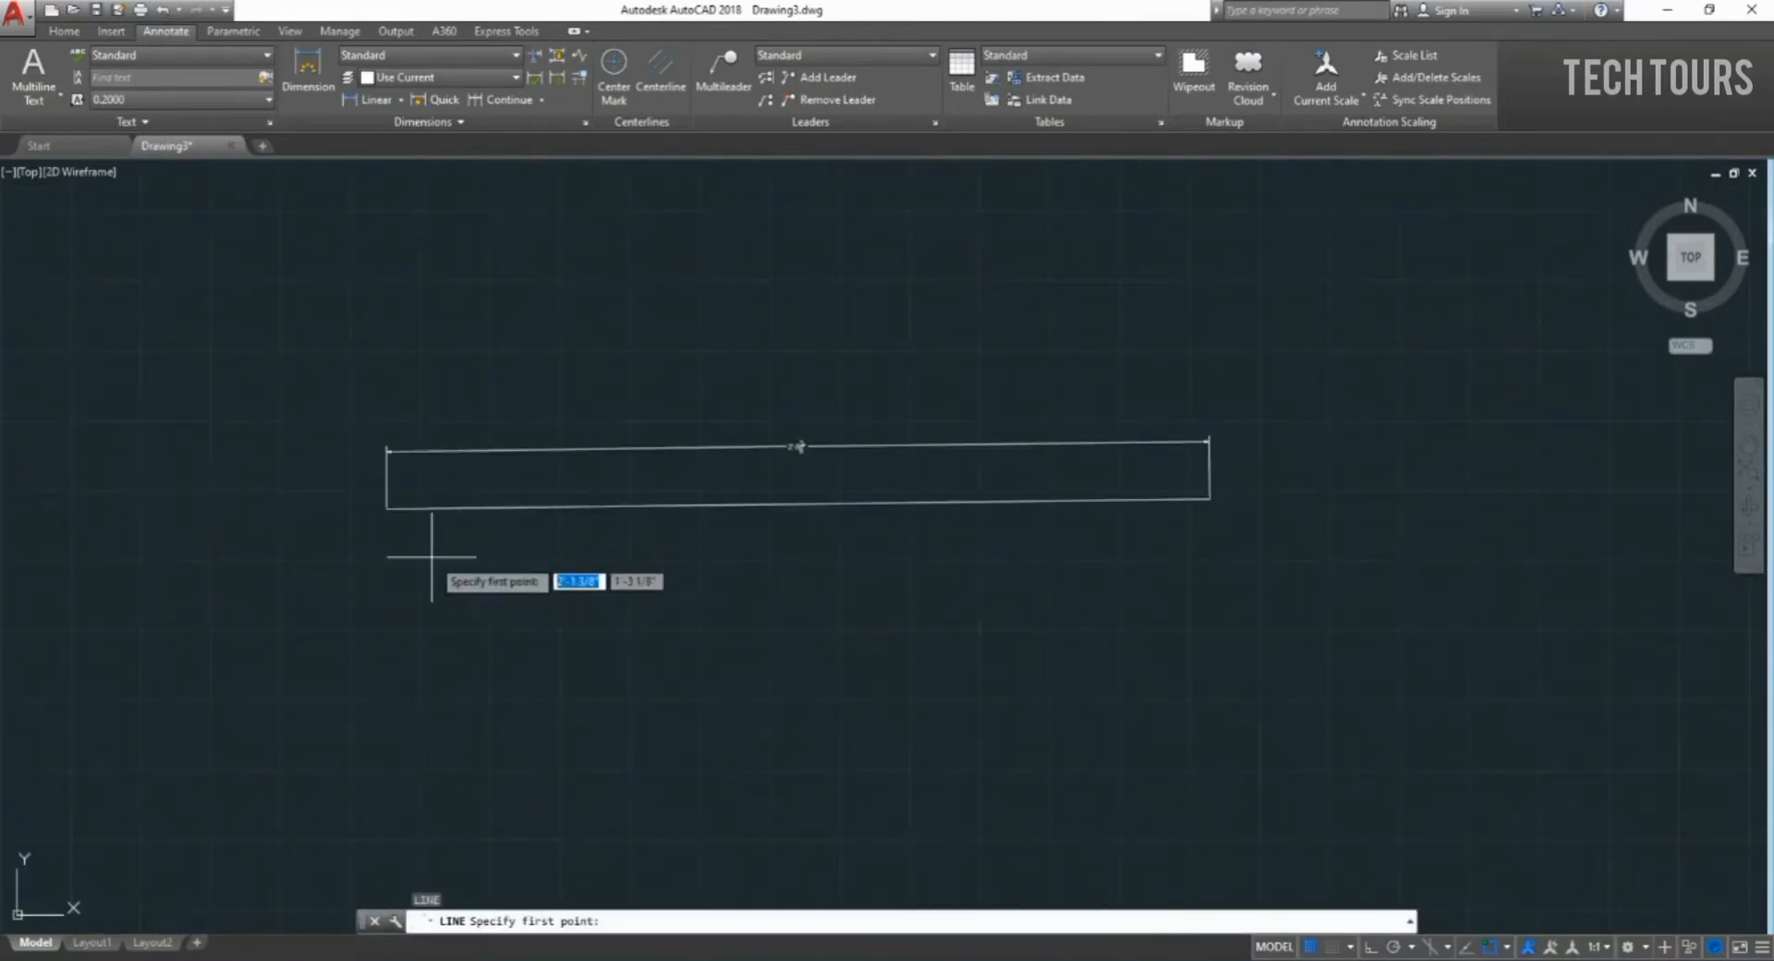
left_click(402, 610)
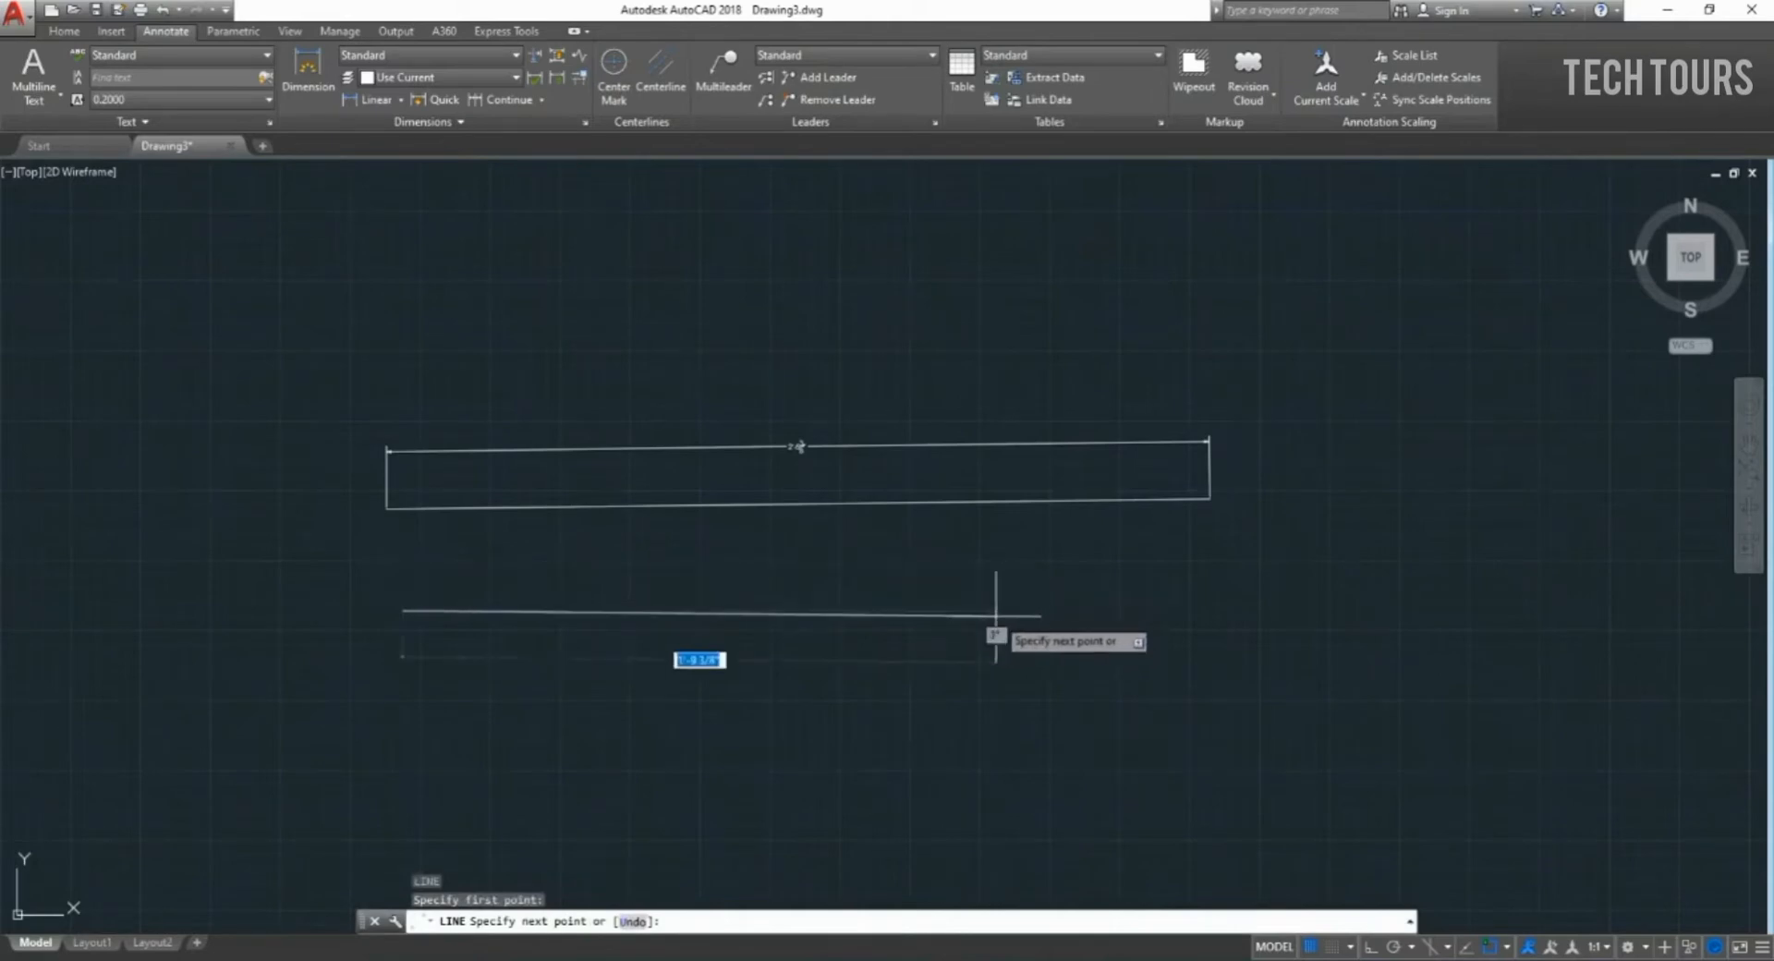
type("1")
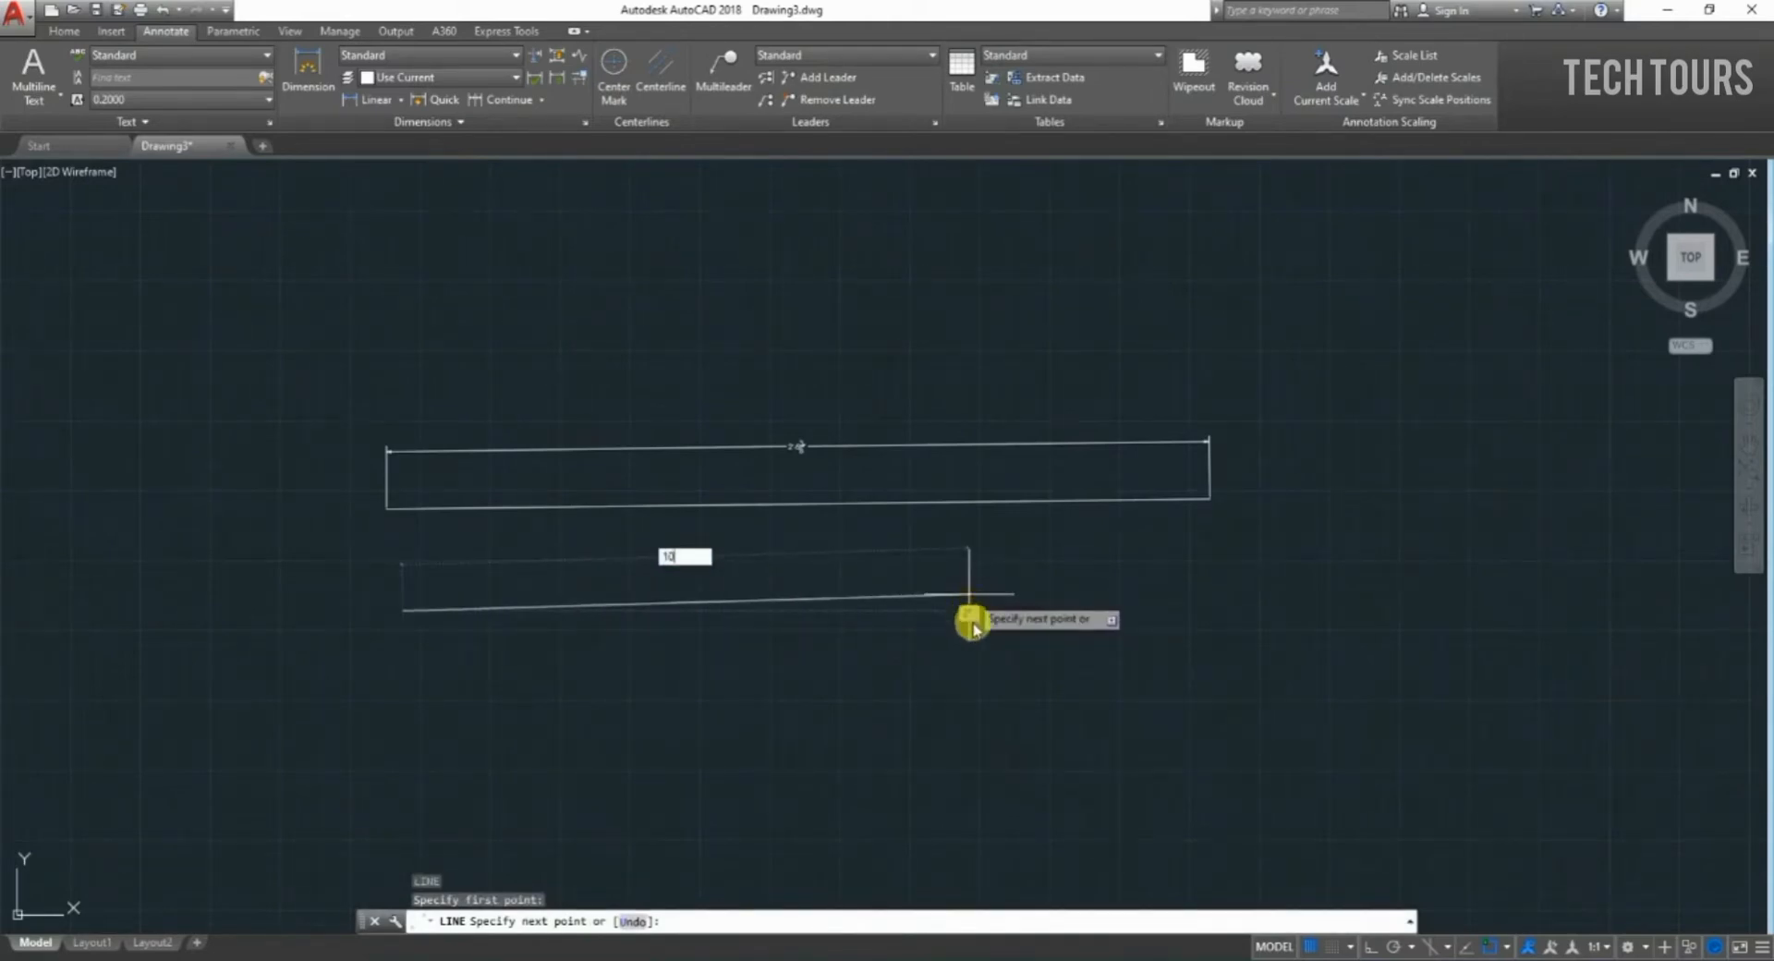
type("0")
key("Return")
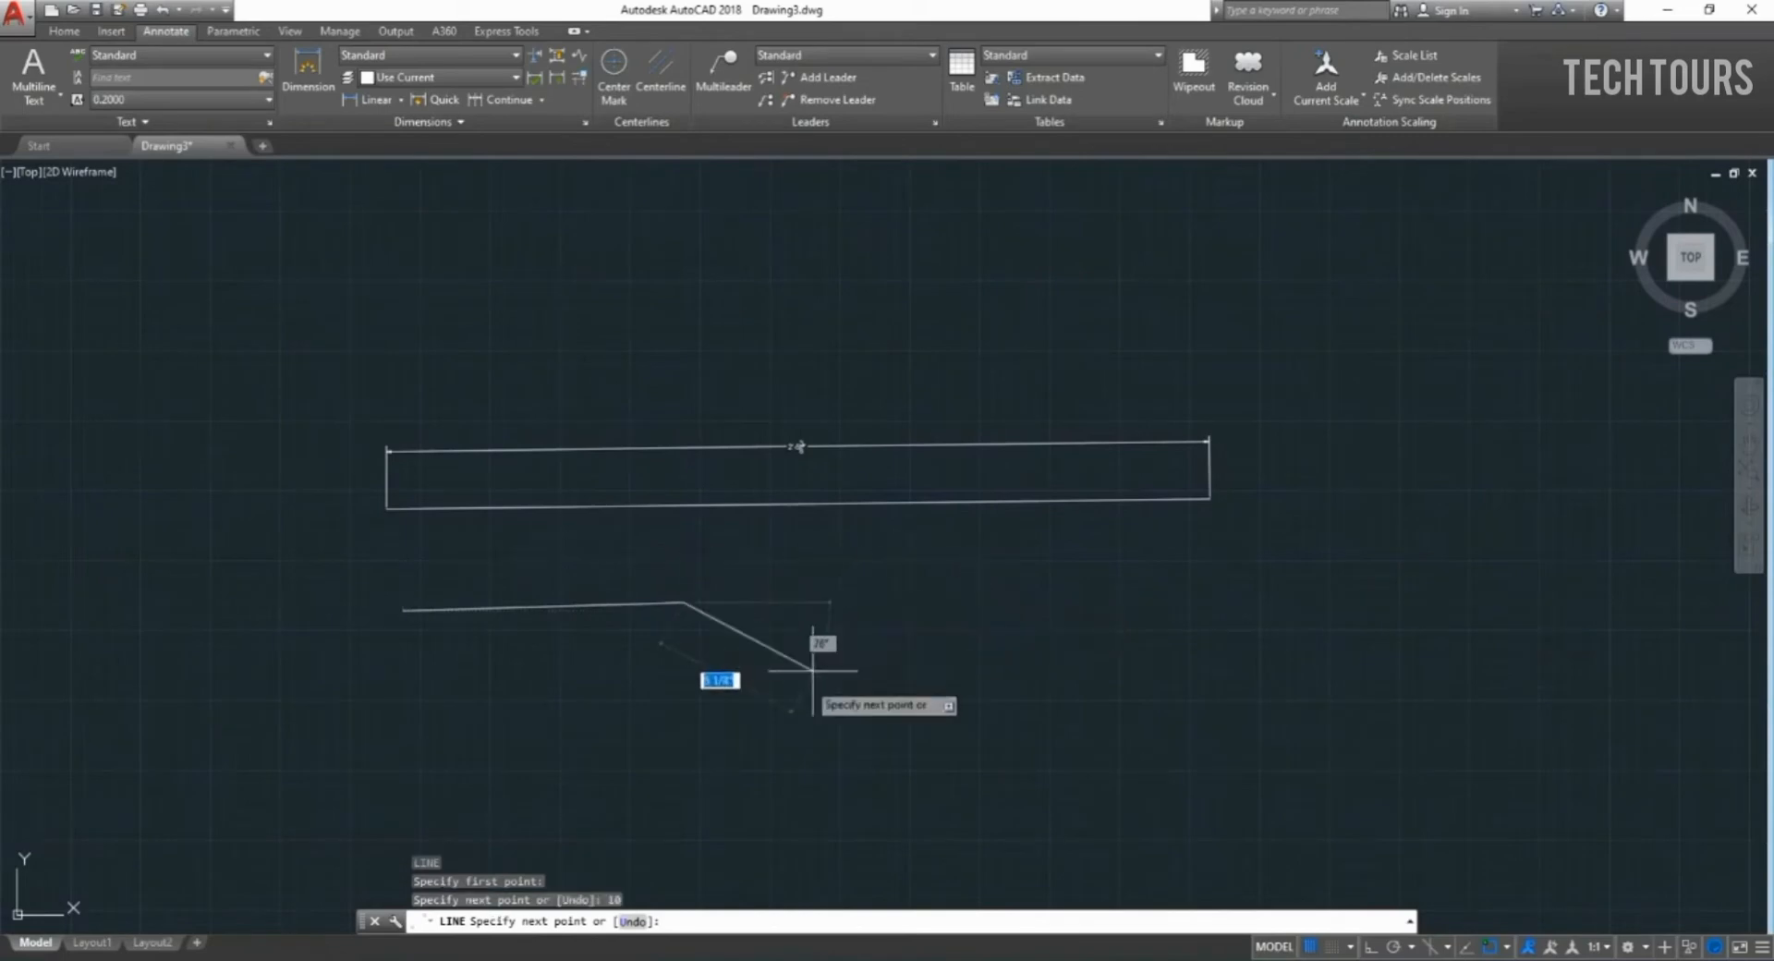
key("Return")
Add an aligned dimension between the 10-inch line's endpoints, placed just above it, and inspect its text up close.
scroll(512, 632, "up", 3)
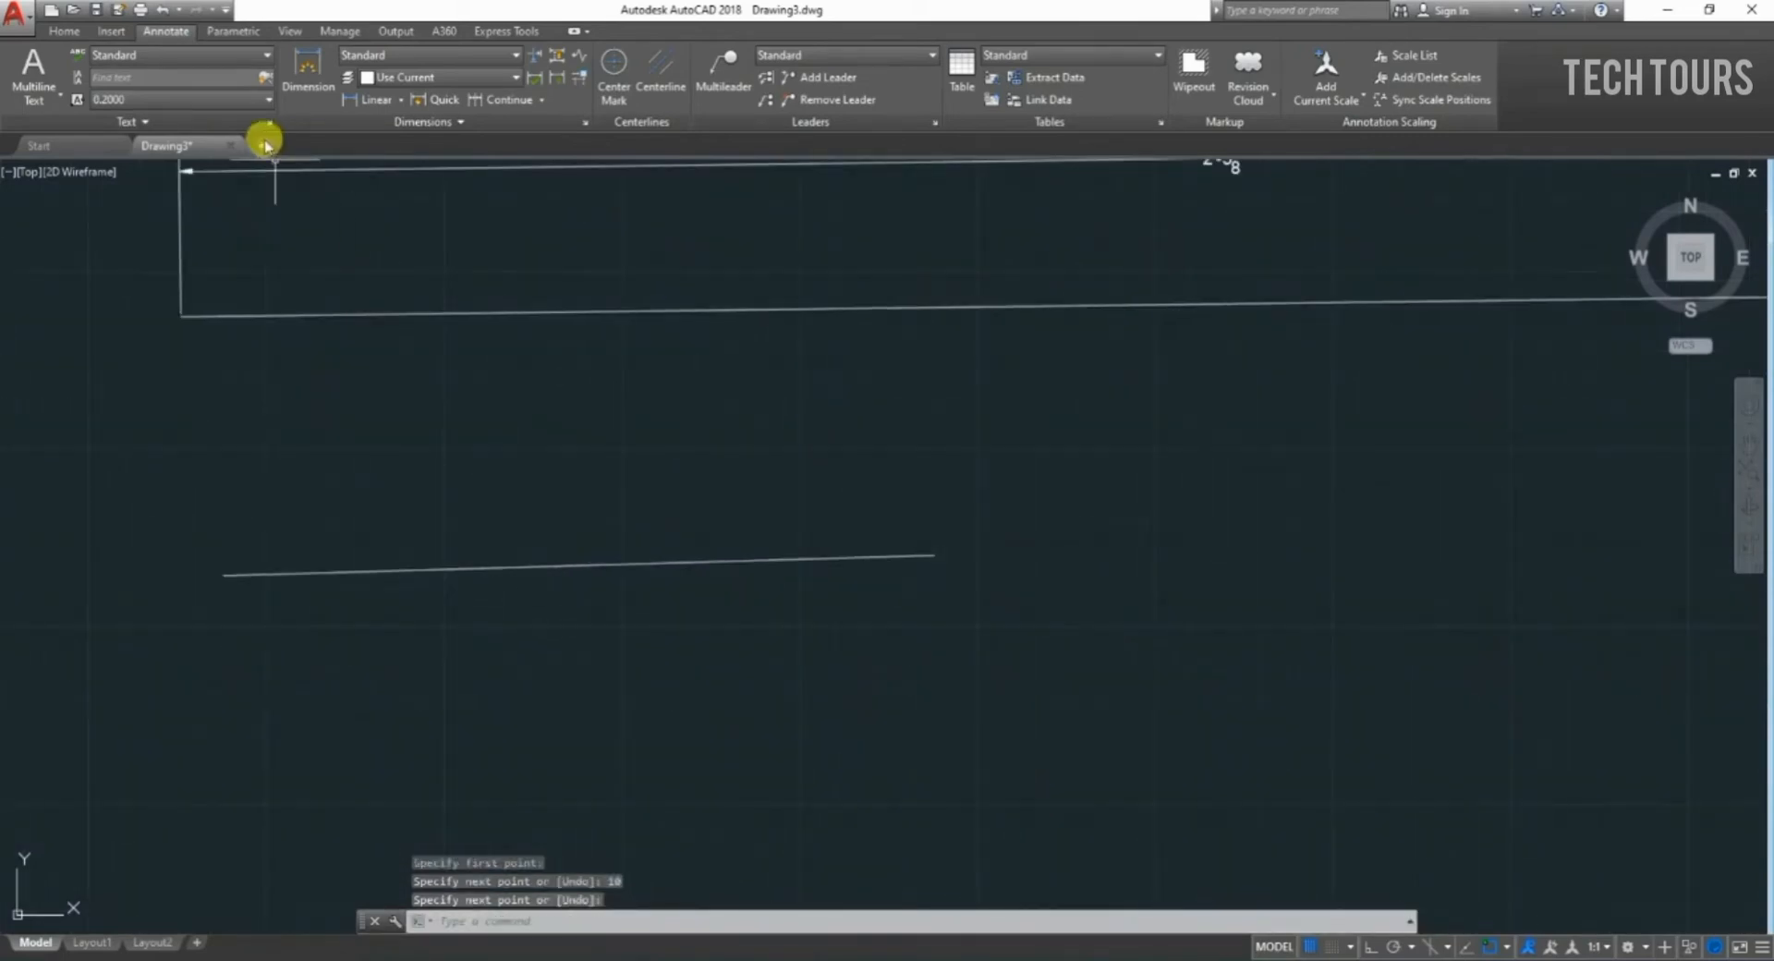
left_click(286, 103)
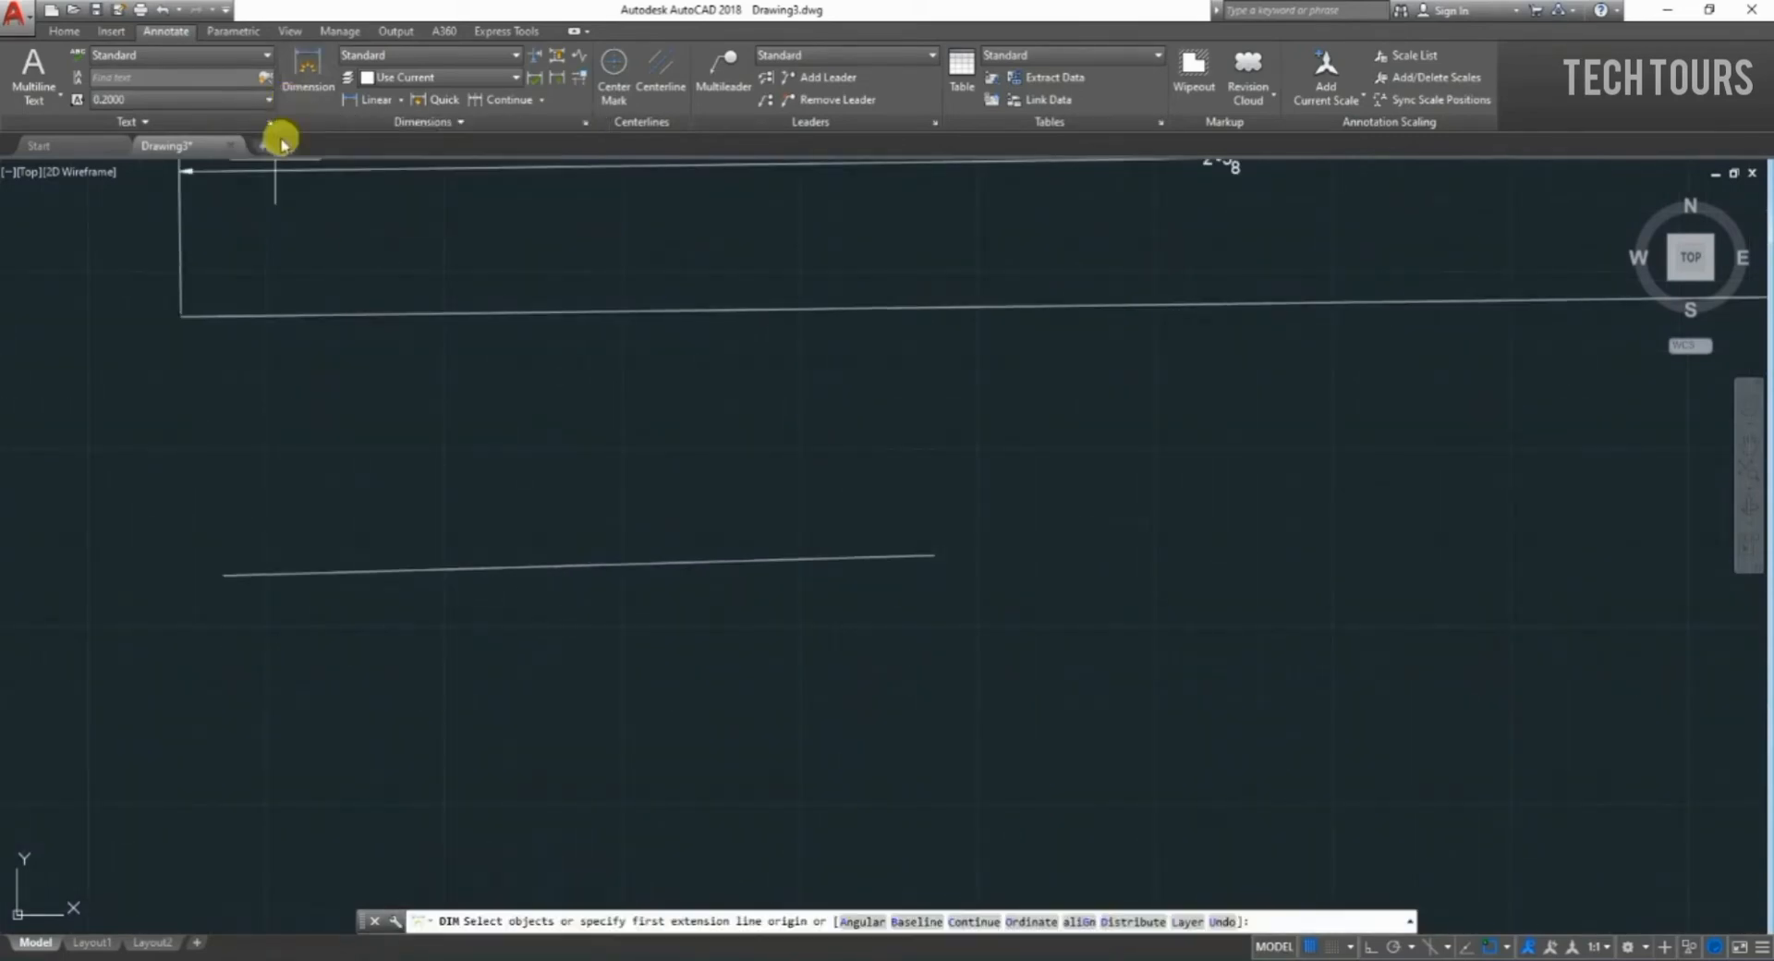
left_click(225, 574)
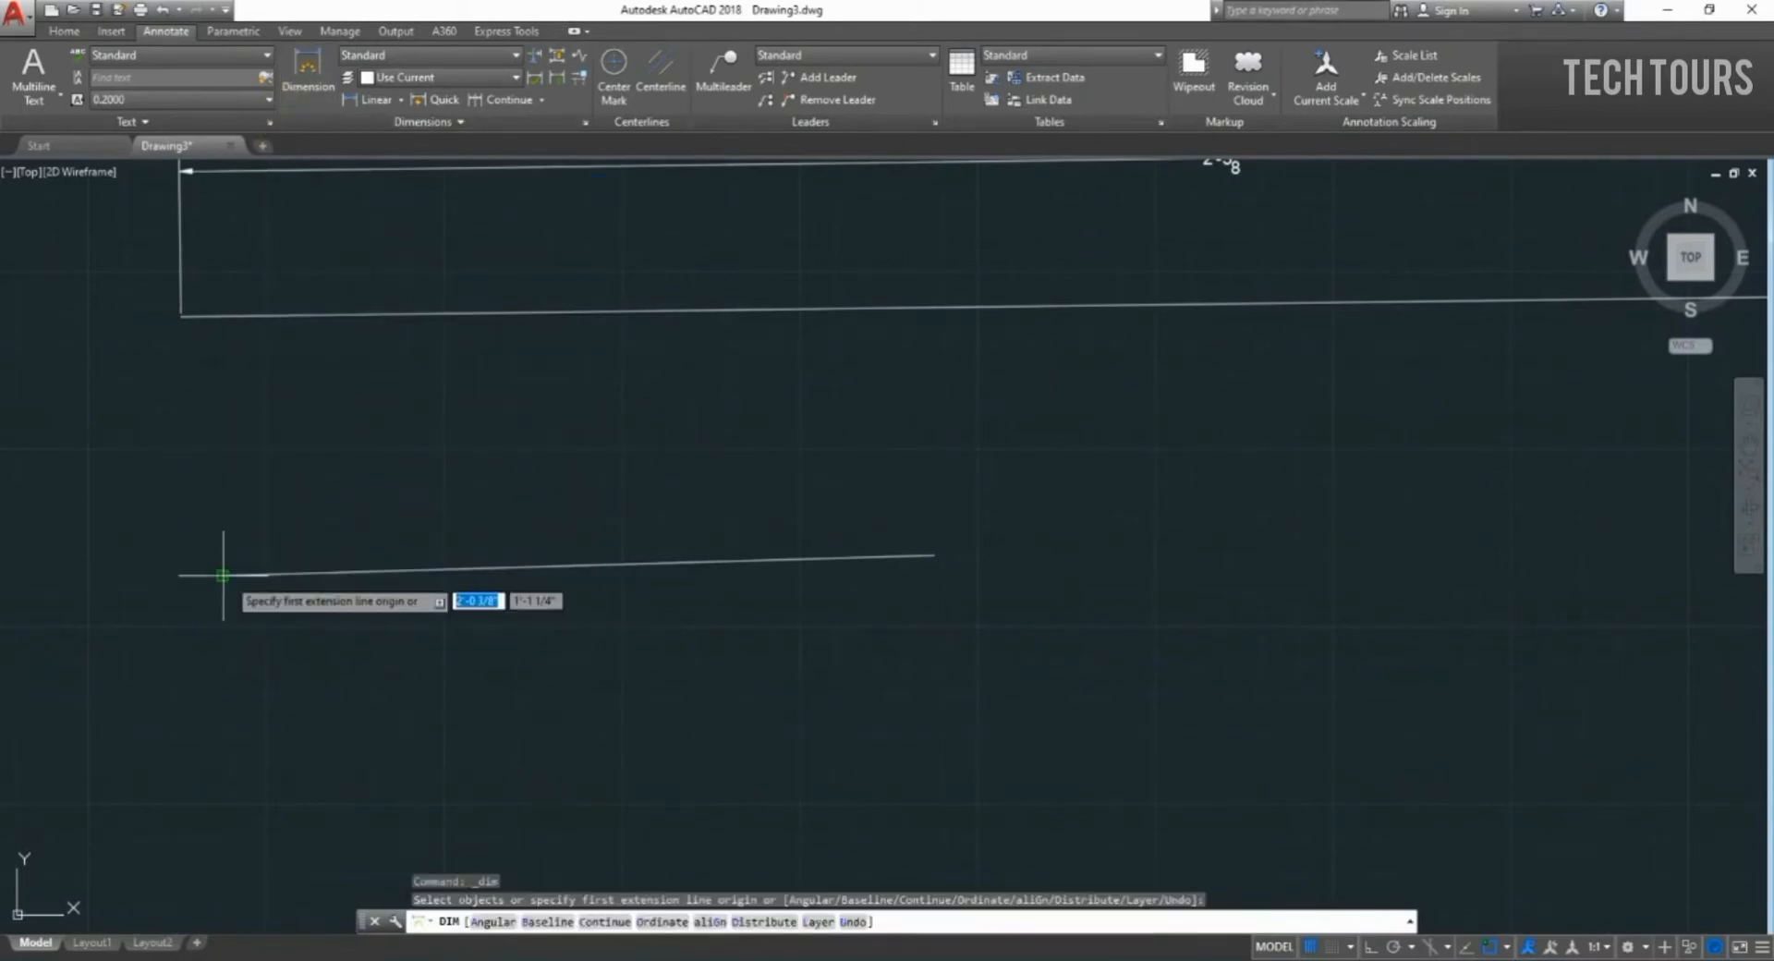
left_click(933, 555)
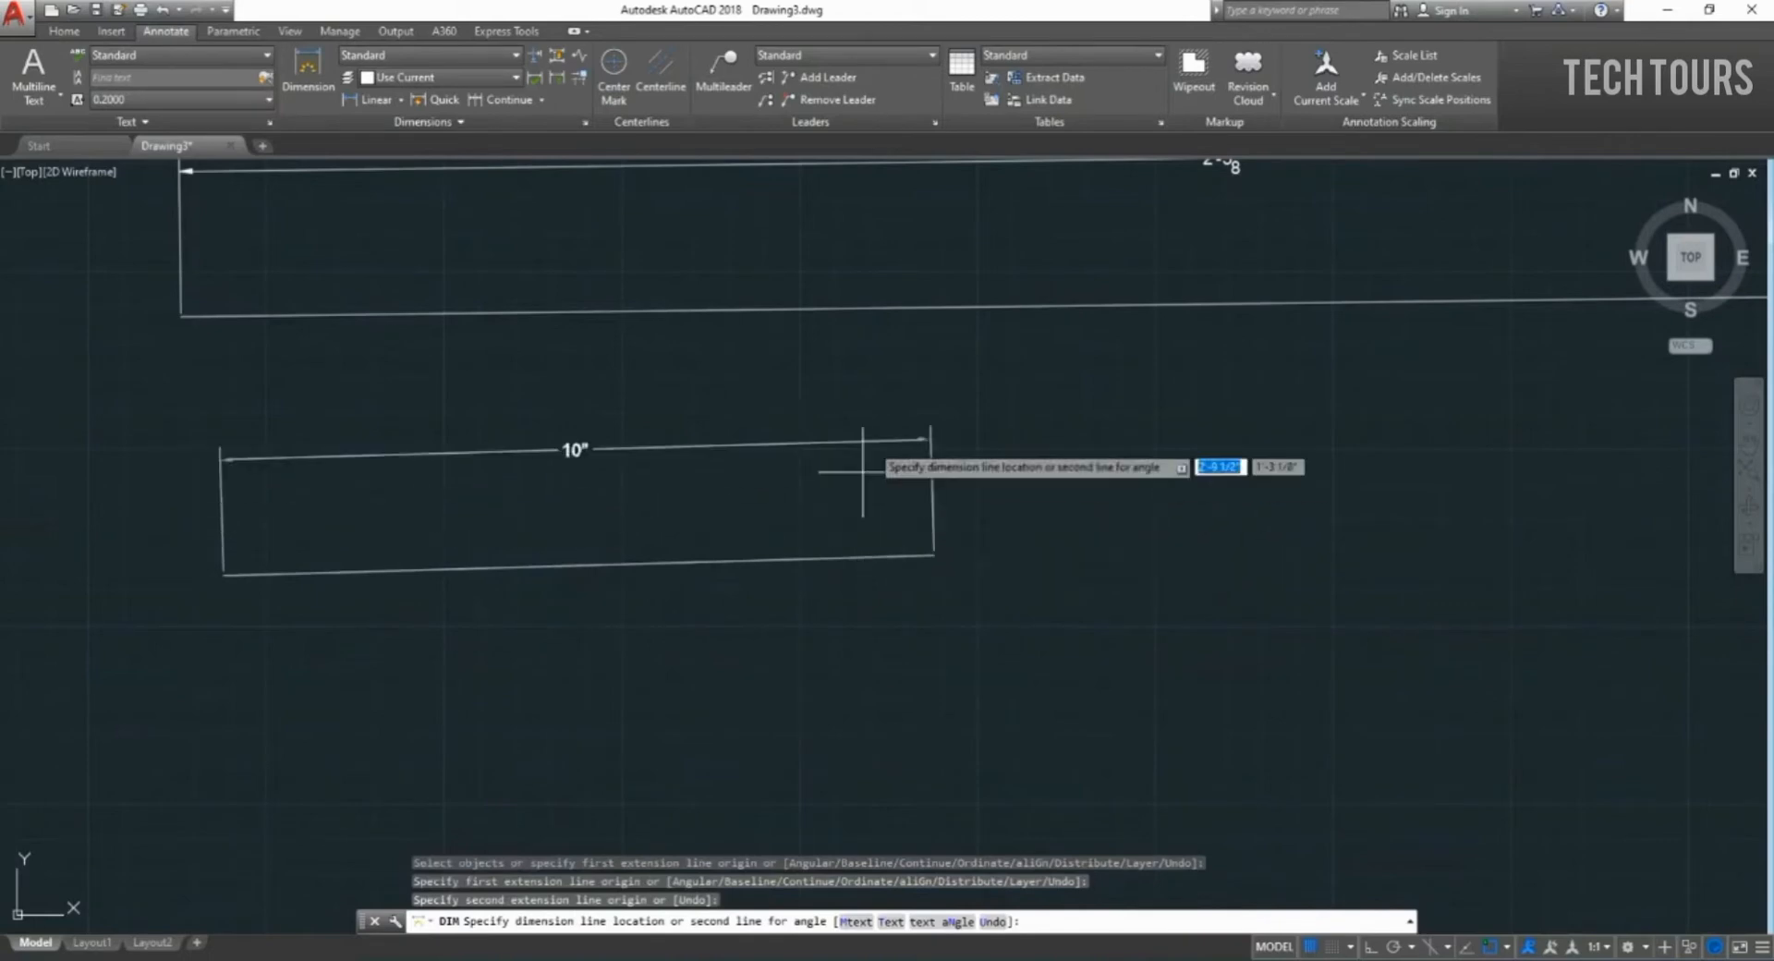
left_click(595, 498)
scroll(595, 501, "up", 5)
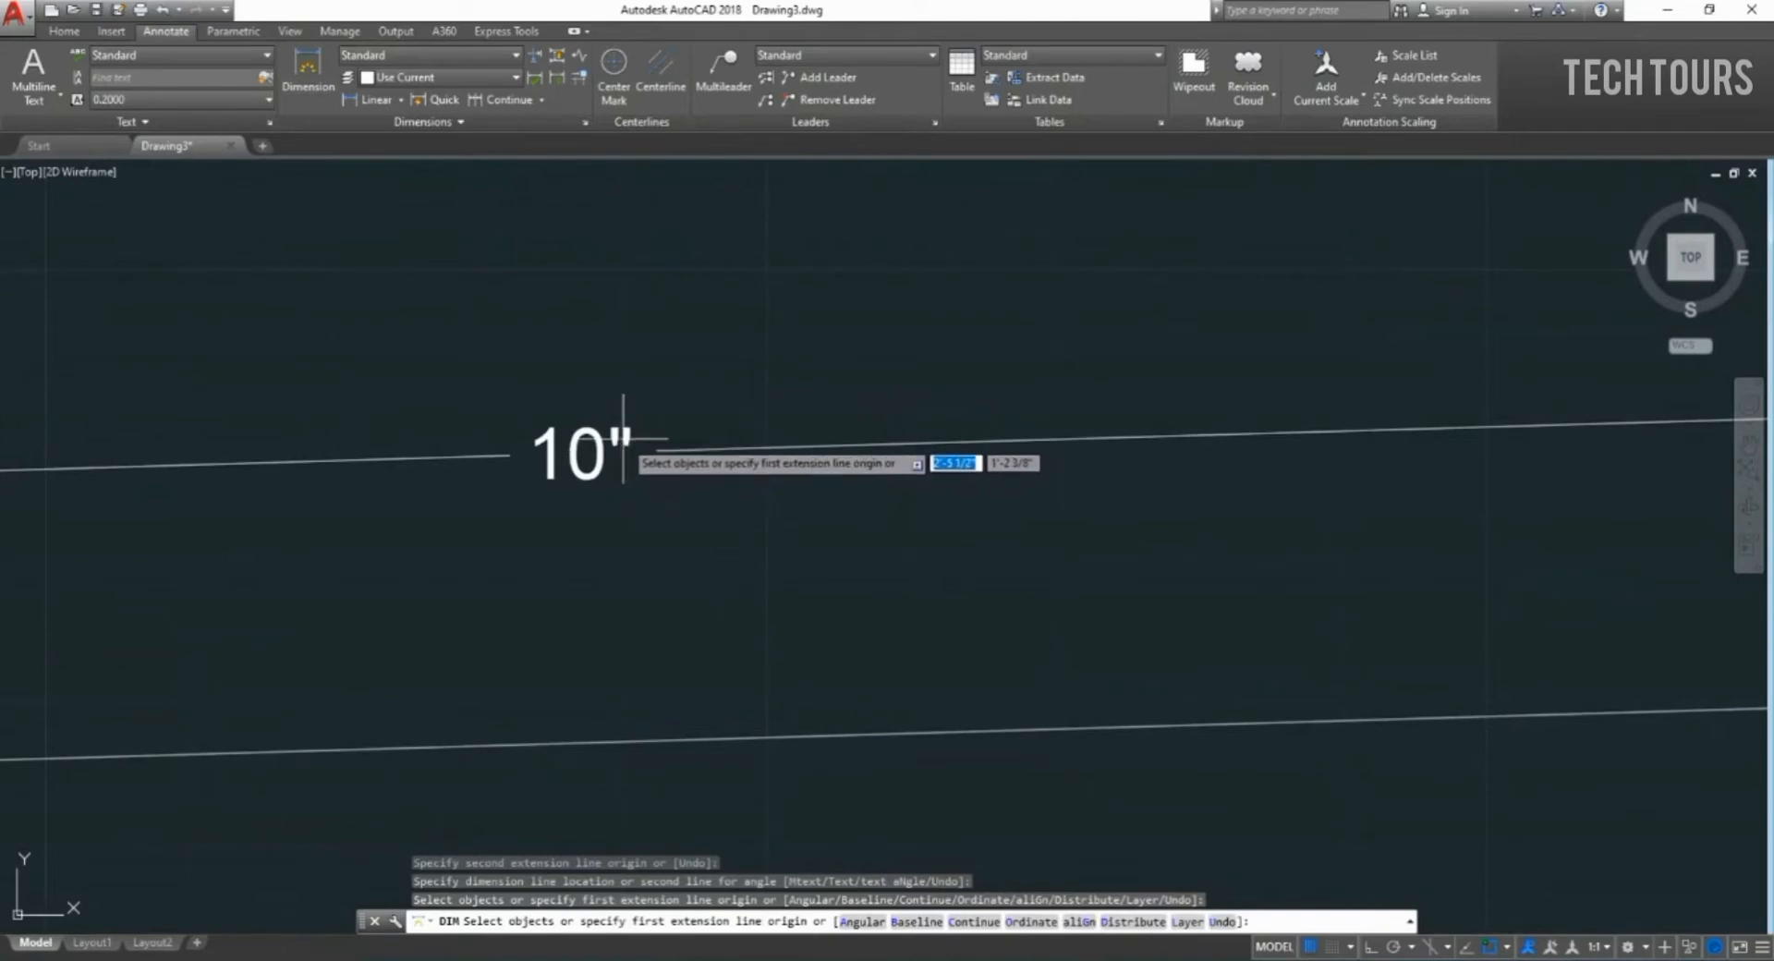
scroll(620, 425, "down", 2)
scroll(620, 425, "down", 4)
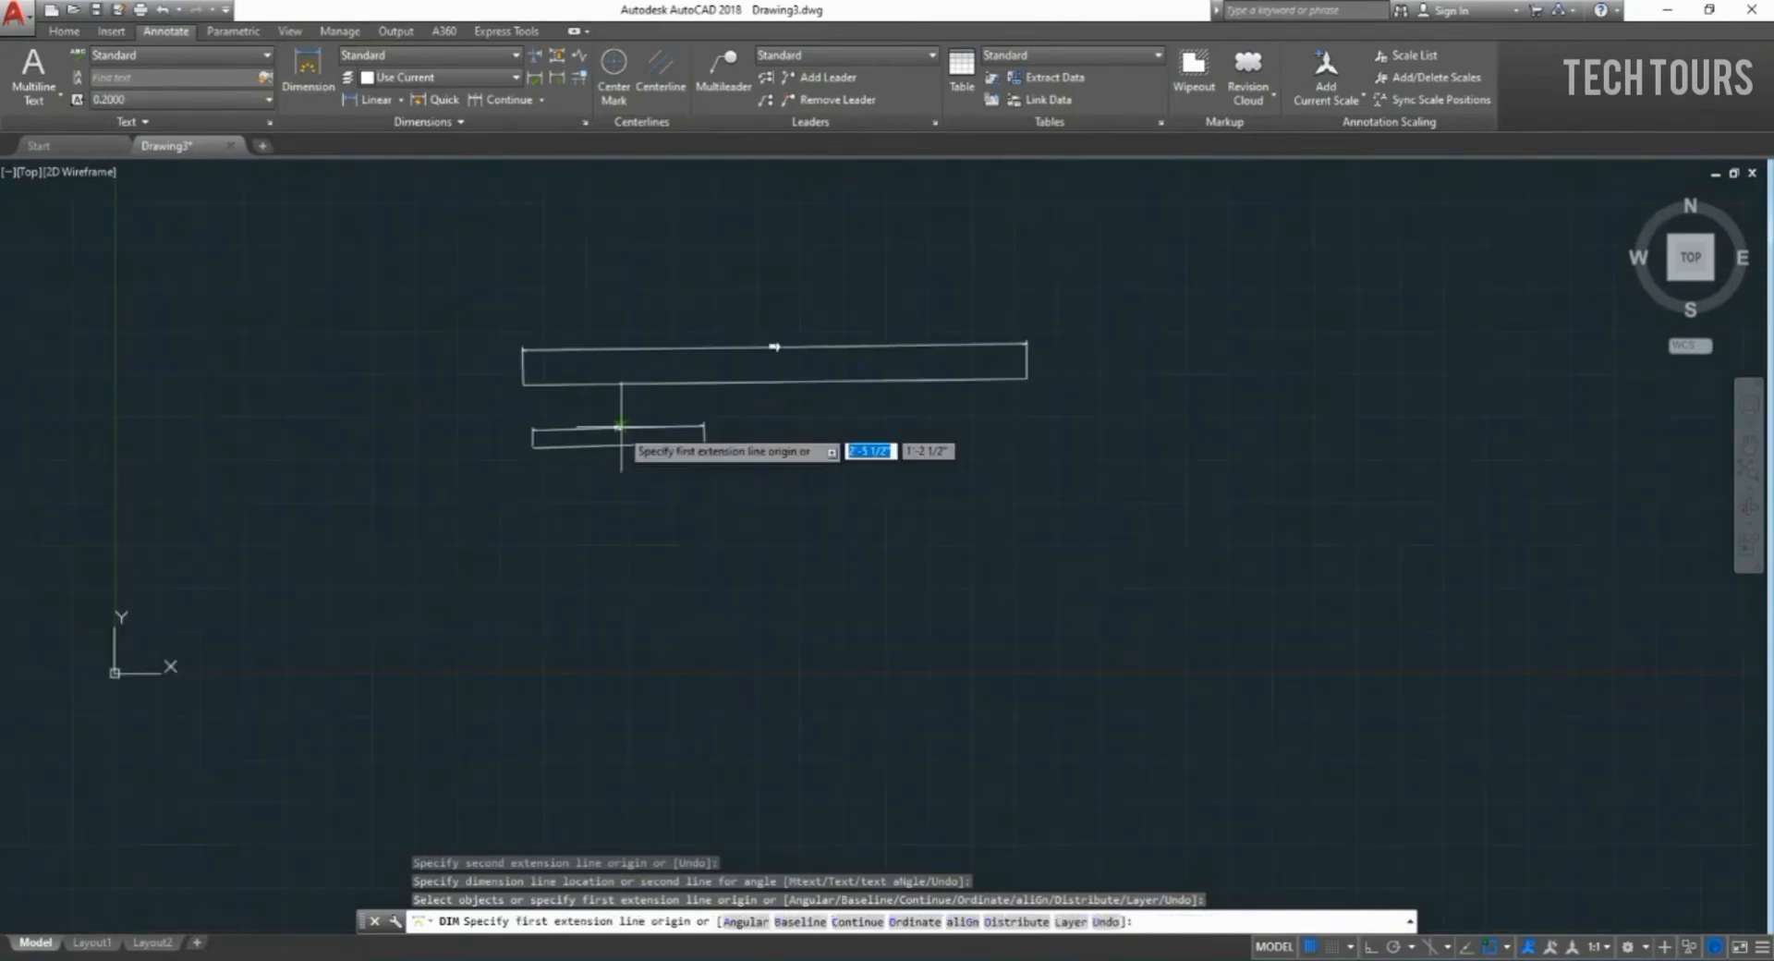
type("l")
key("Return")
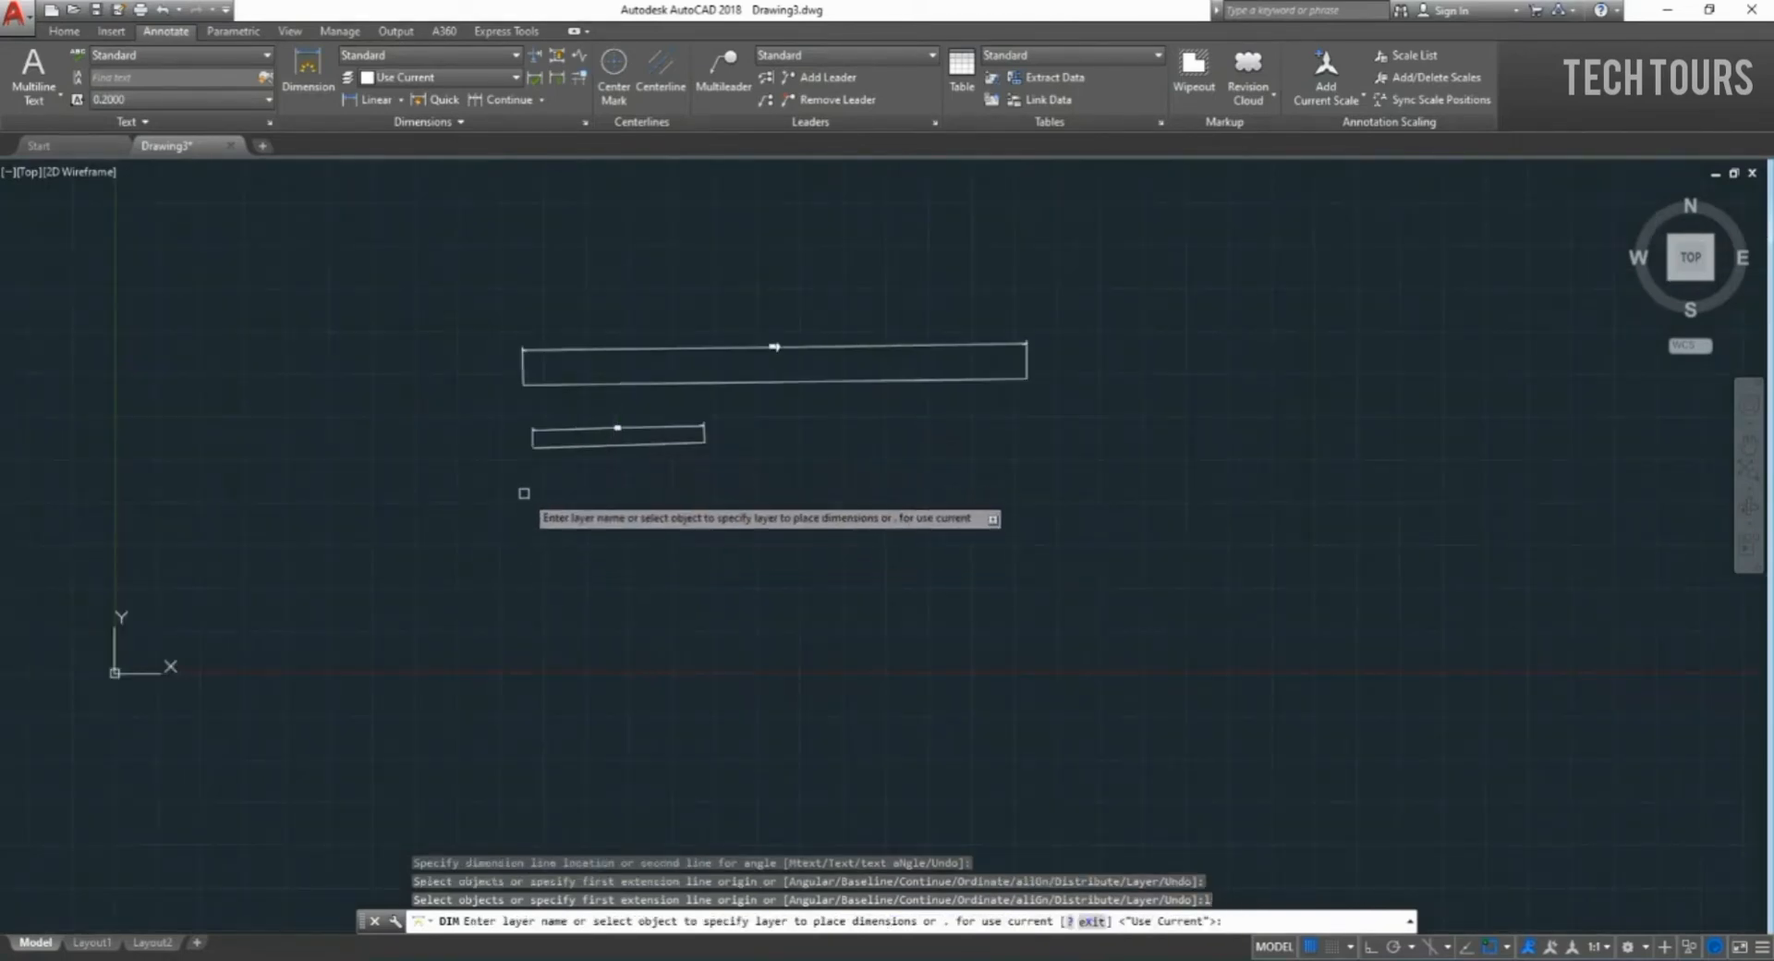
key("Escape")
type("l")
key("Return")
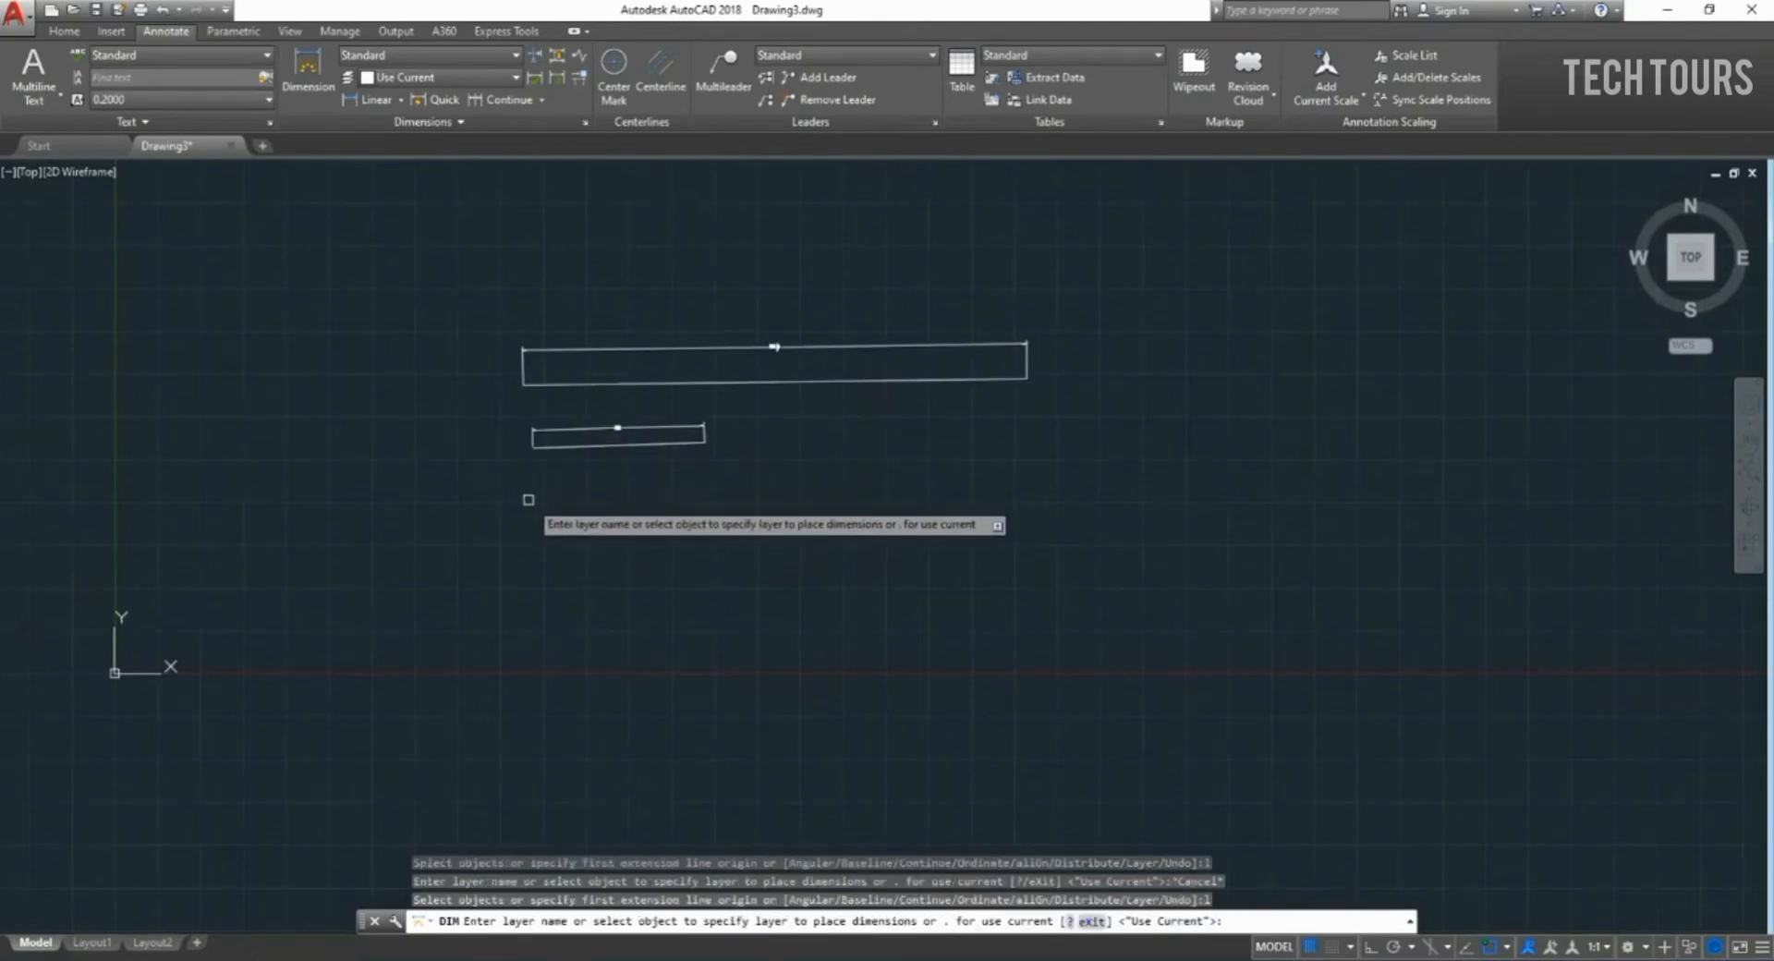
key("Escape")
key("Escape")
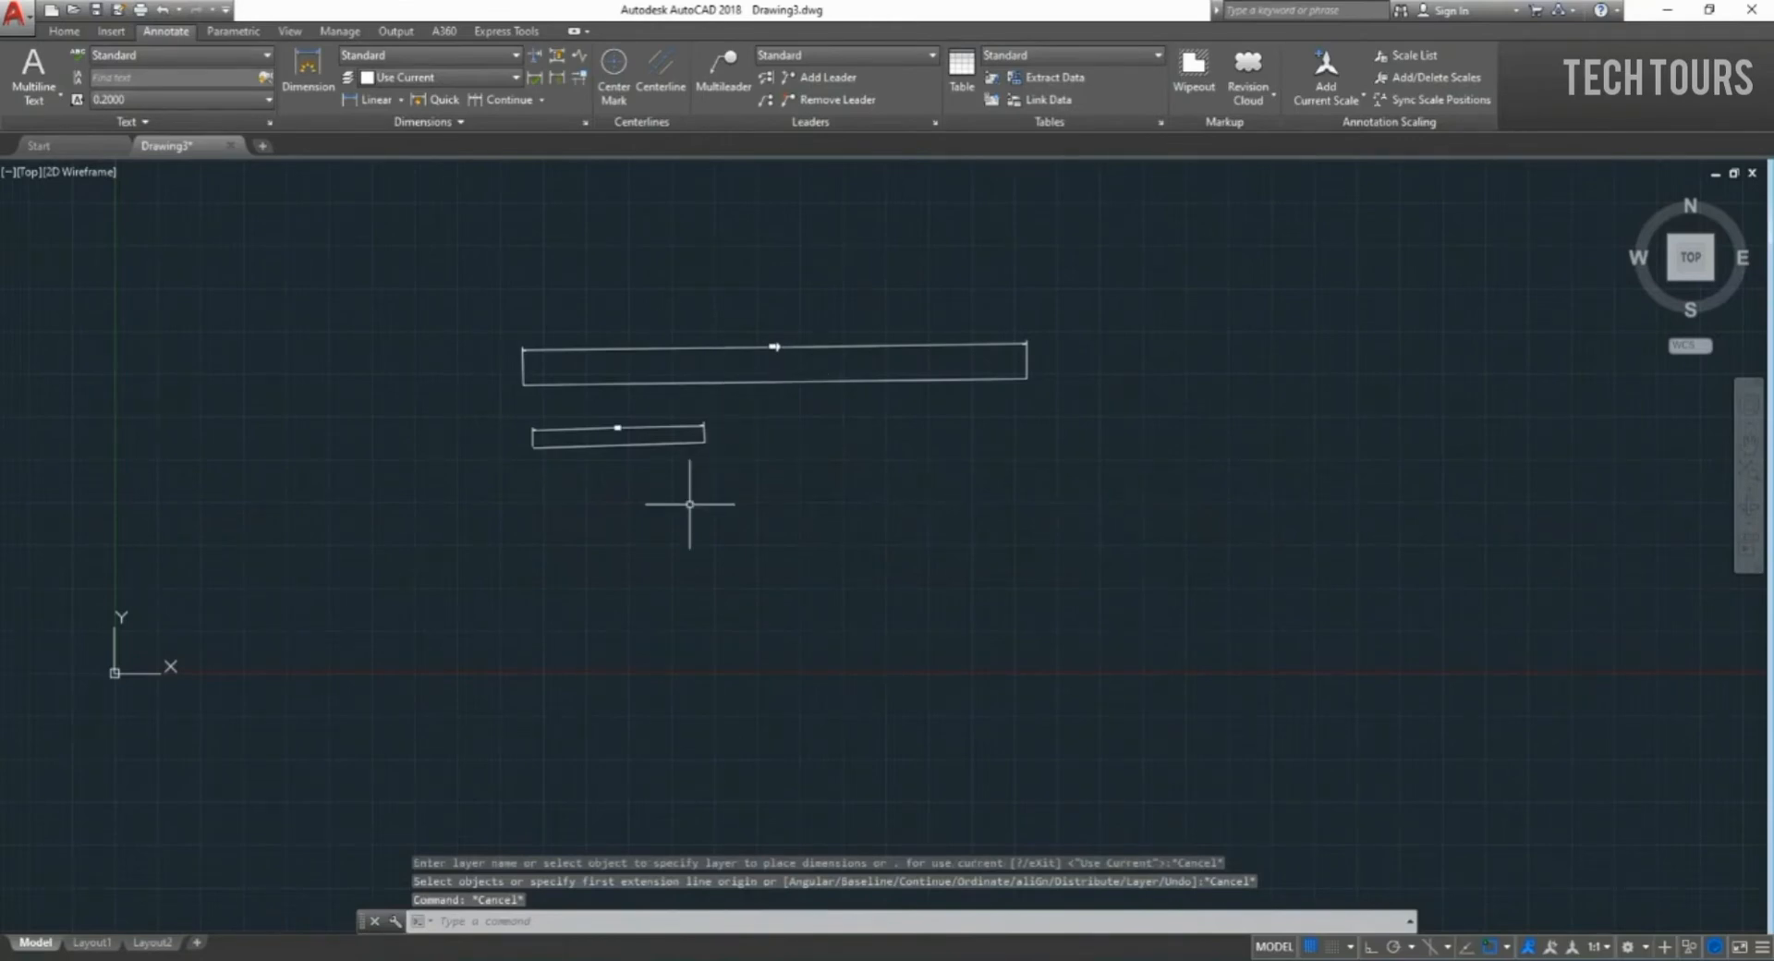
key("Escape")
Draw a nearly horizontal line 10' long below the 10-inch line, starting near that line's left end.
type("l")
key("Return")
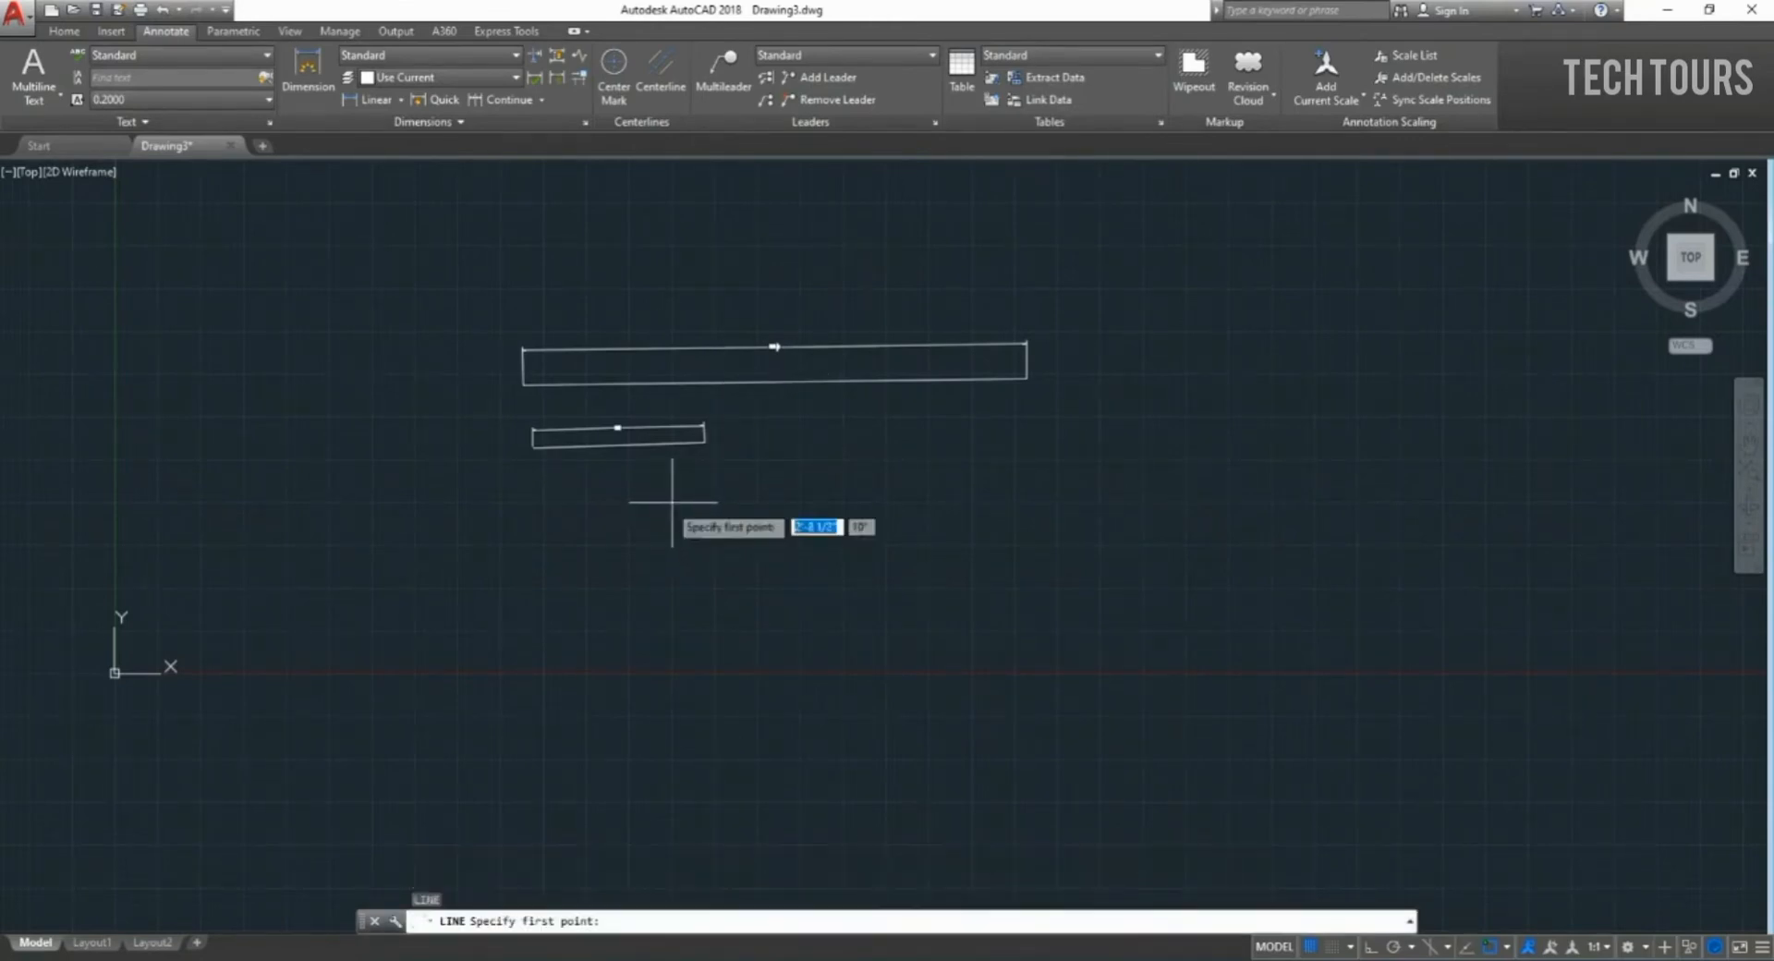
left_click(542, 507)
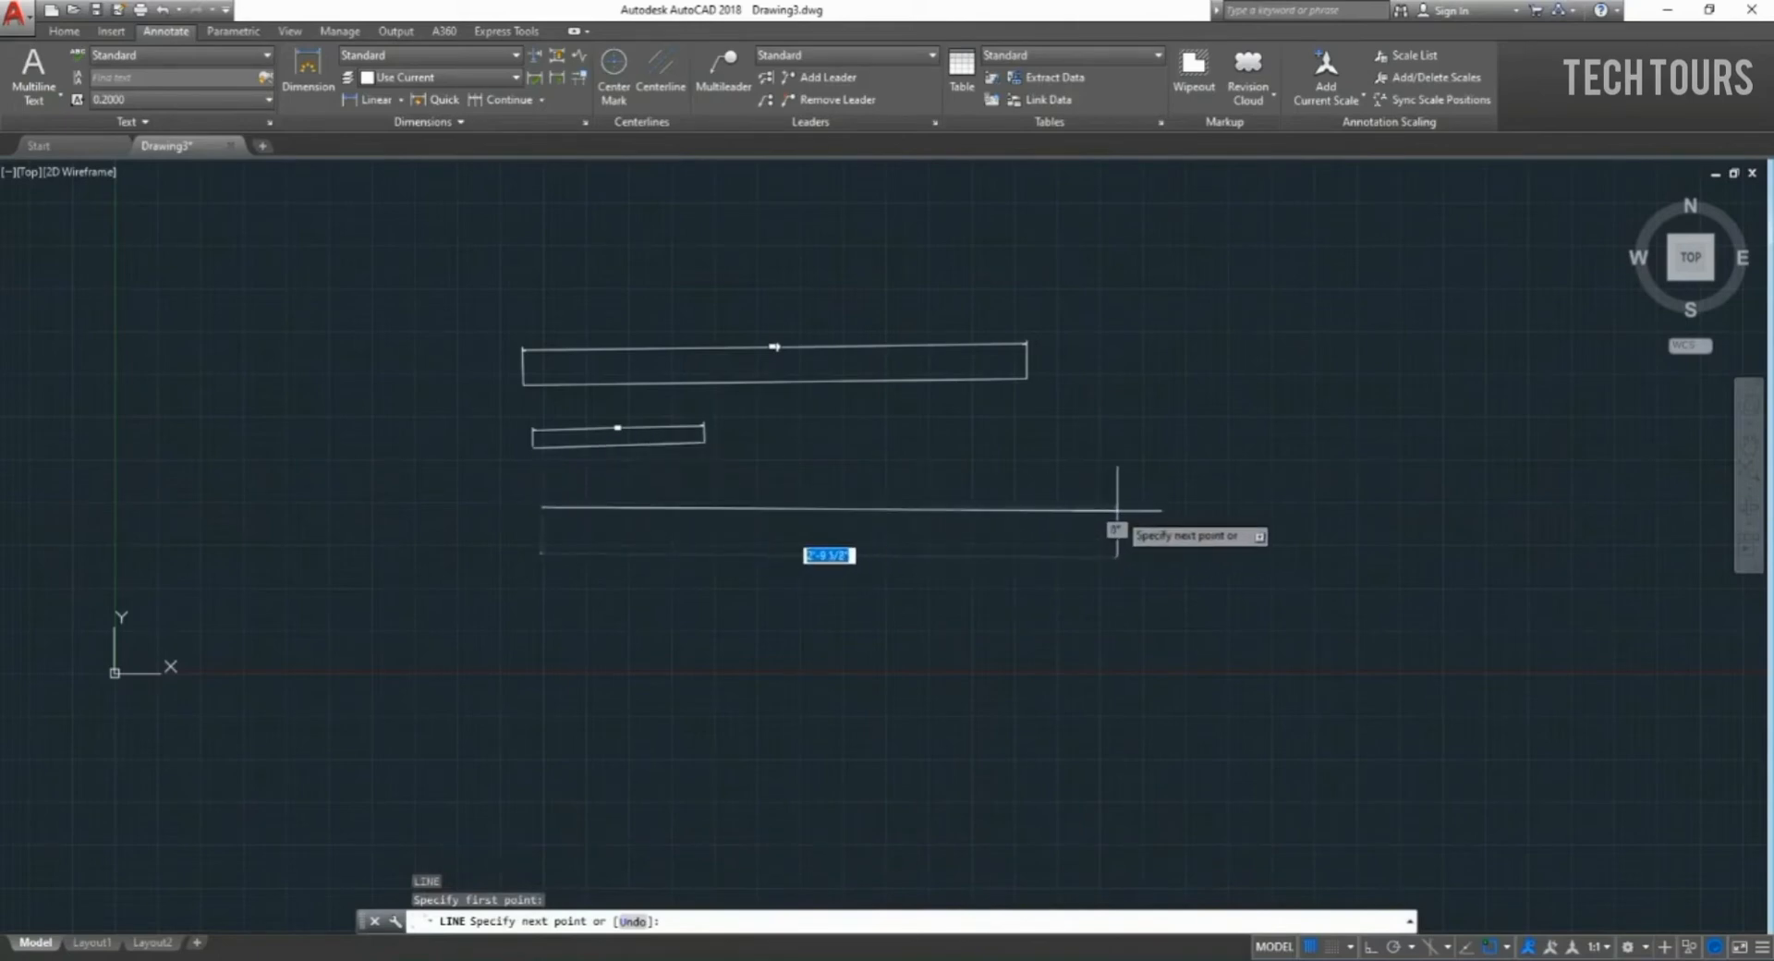
type("10")
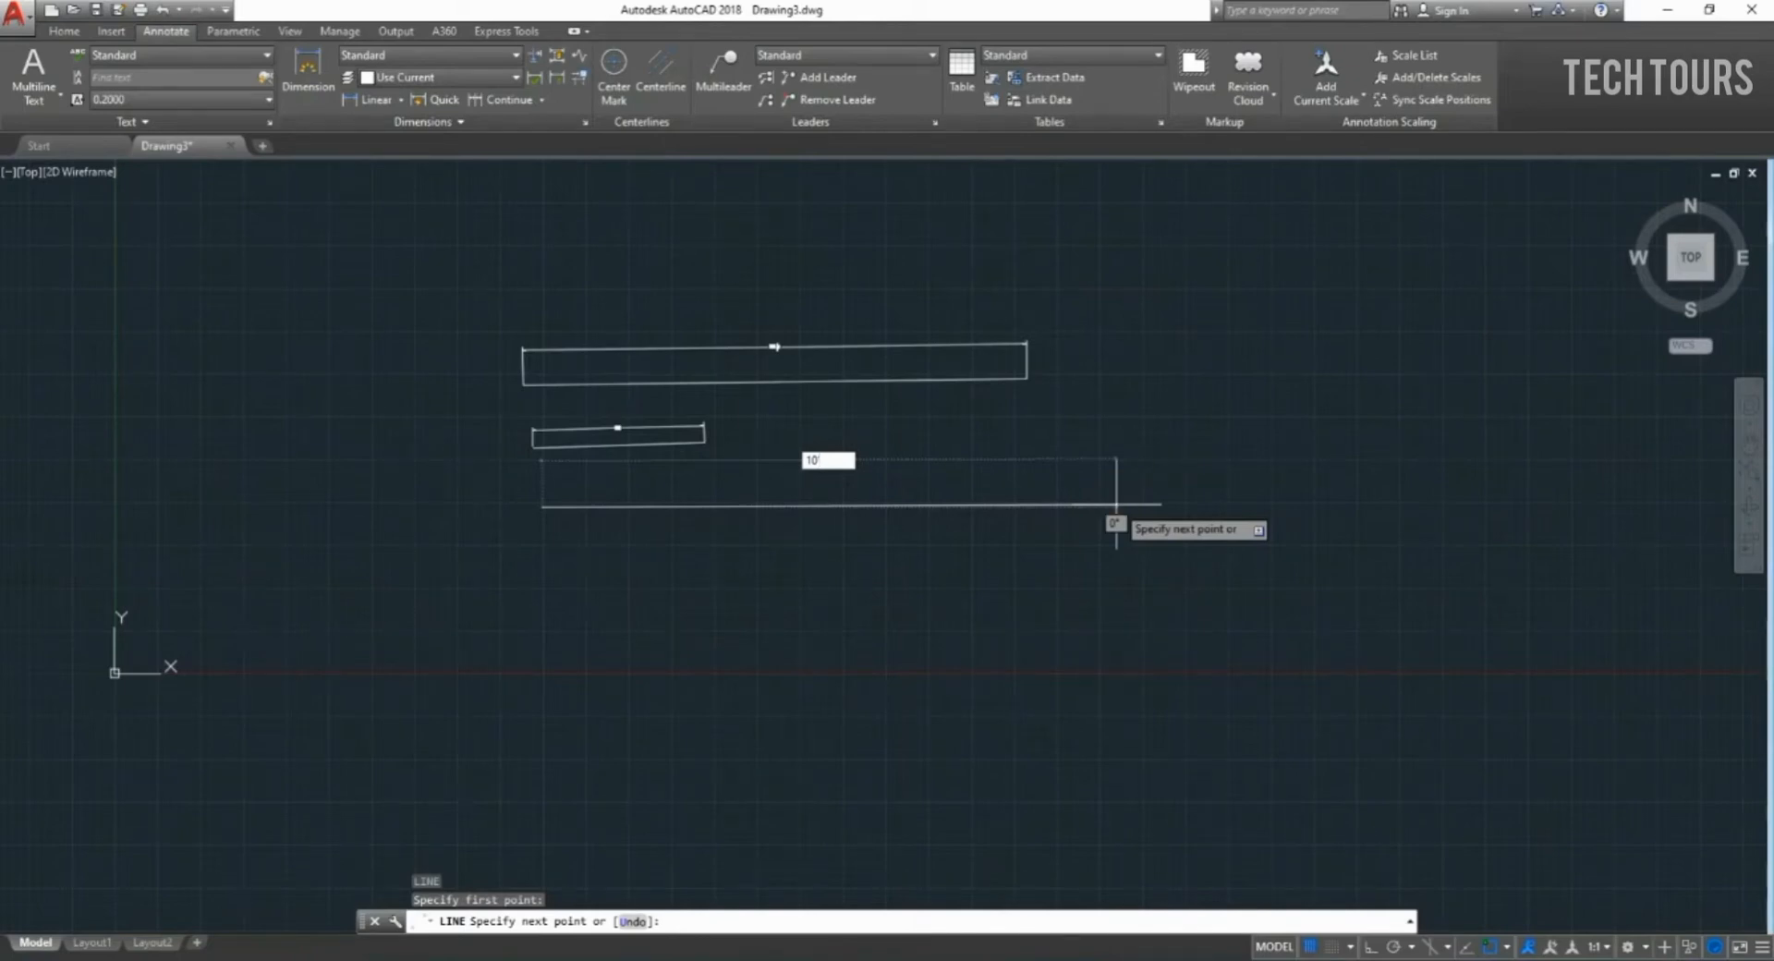
key("Return")
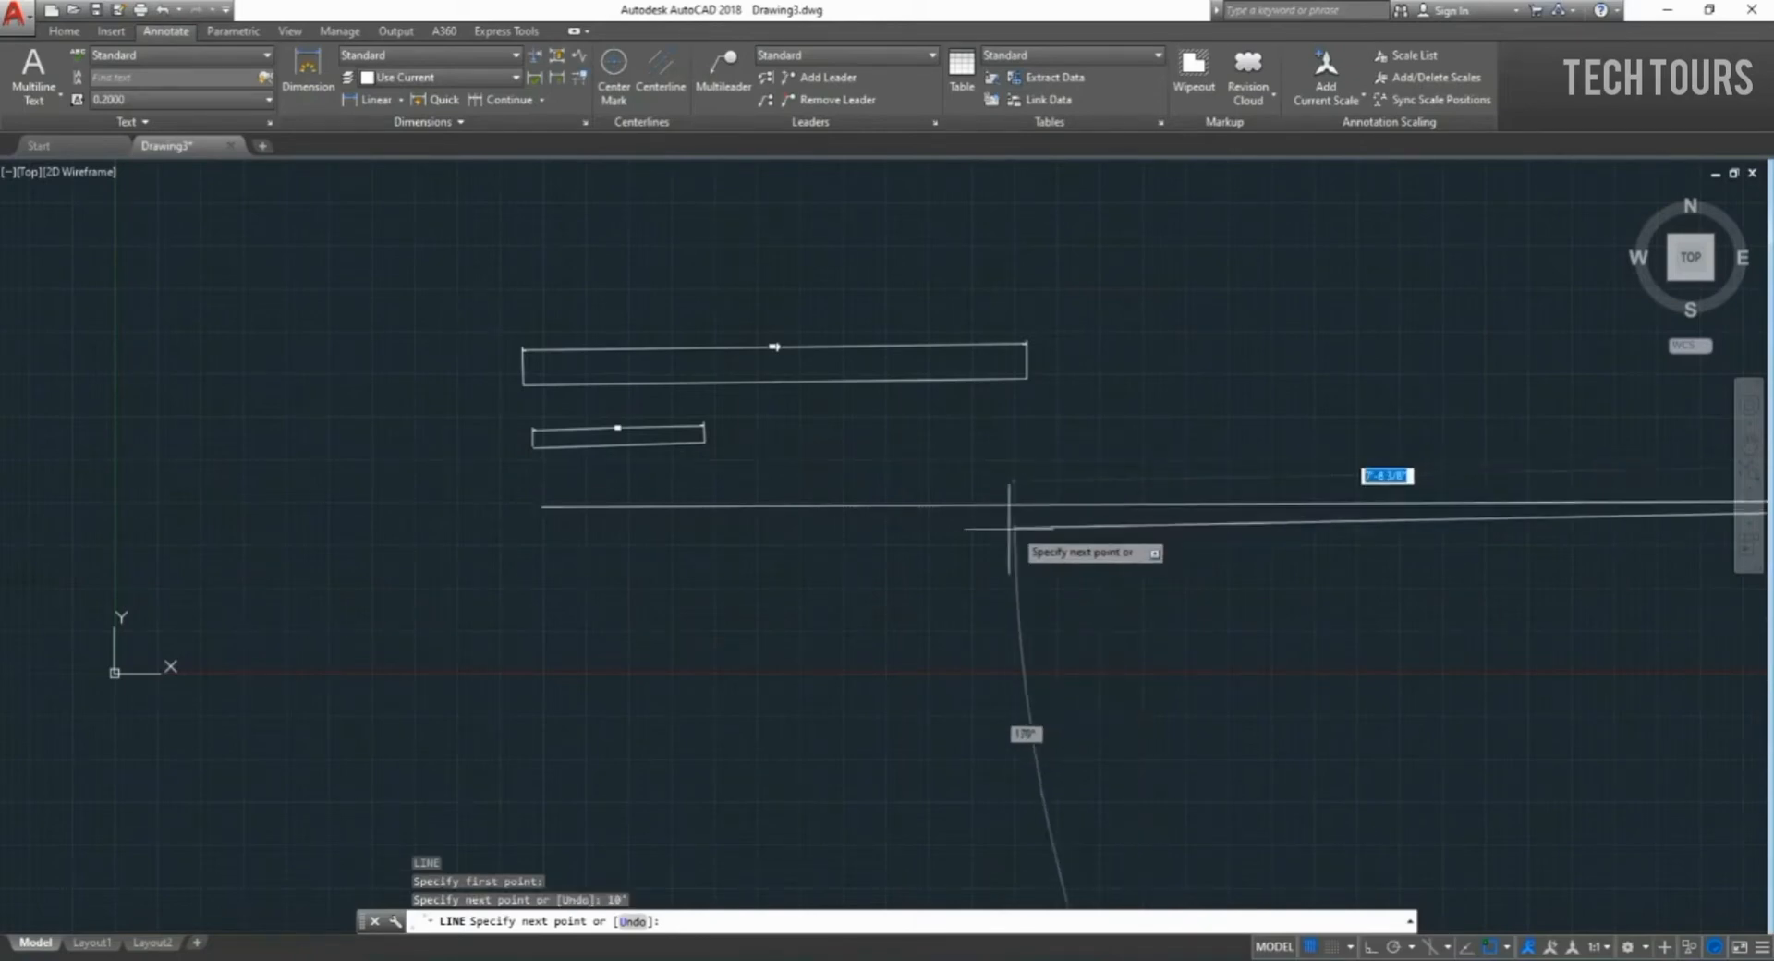
scroll(1061, 521, "down", 3)
key("Return")
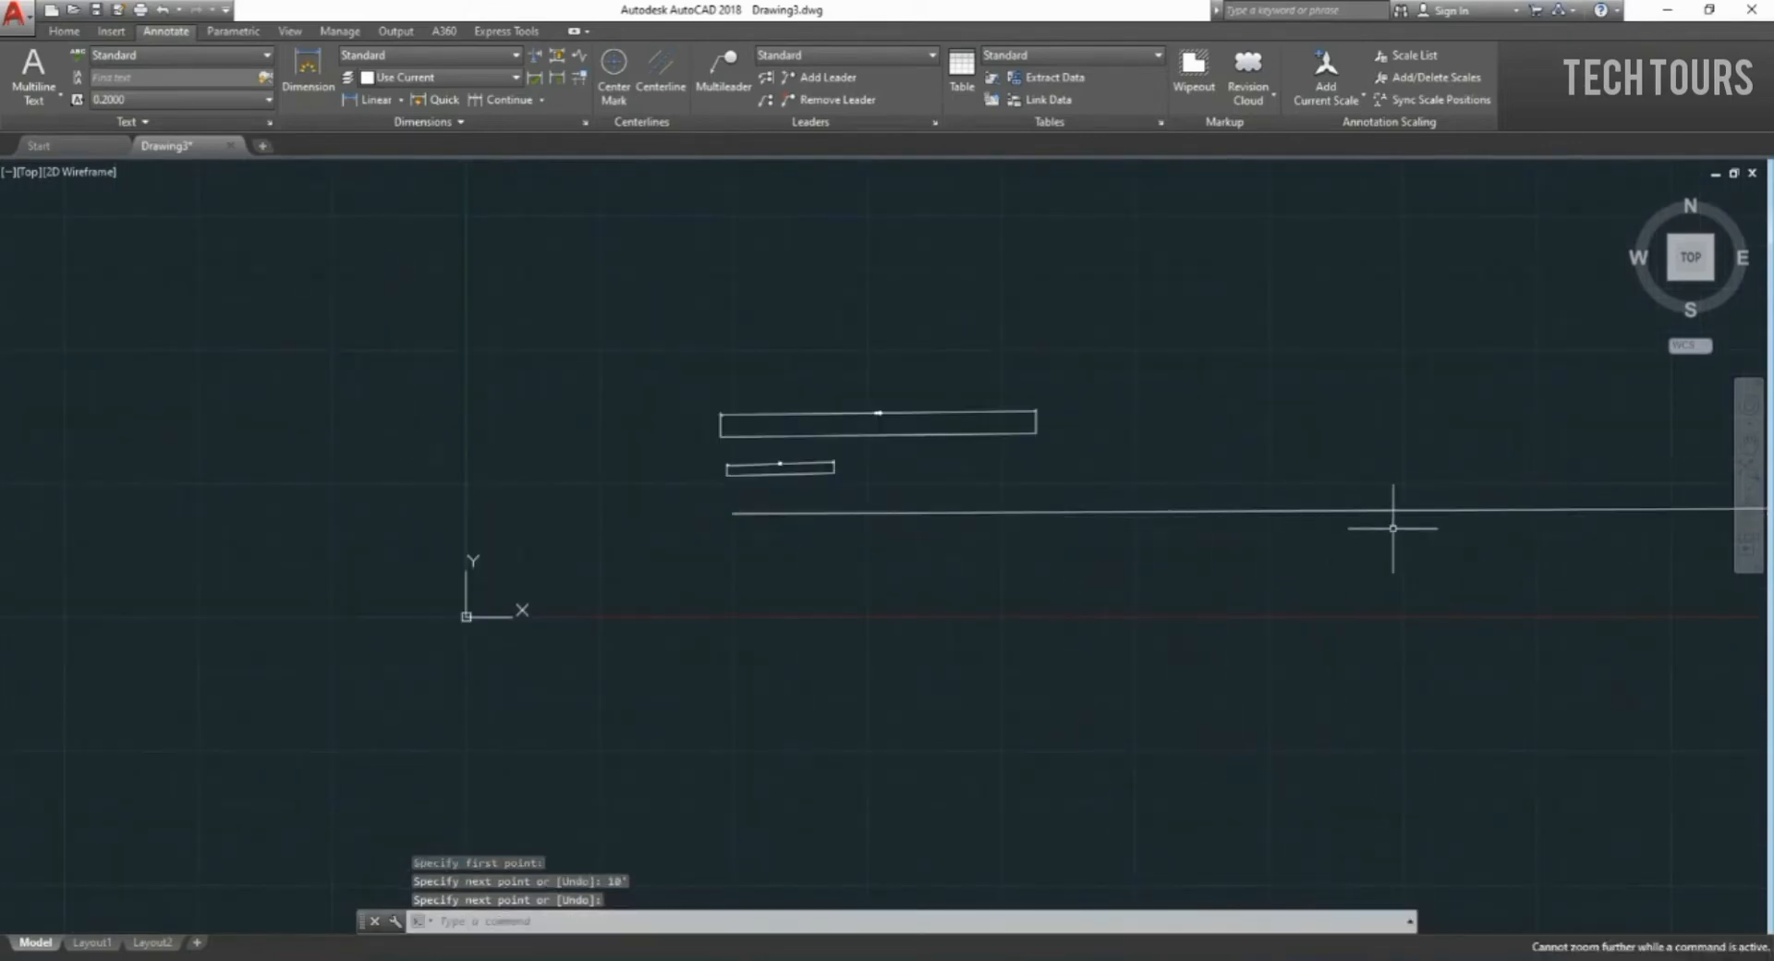
Add an aligned dimension between the 10-foot line's endpoints, placed just below it, and inspect its text up close.
scroll(1417, 522, "down", 1)
scroll(1420, 507, "down", 5)
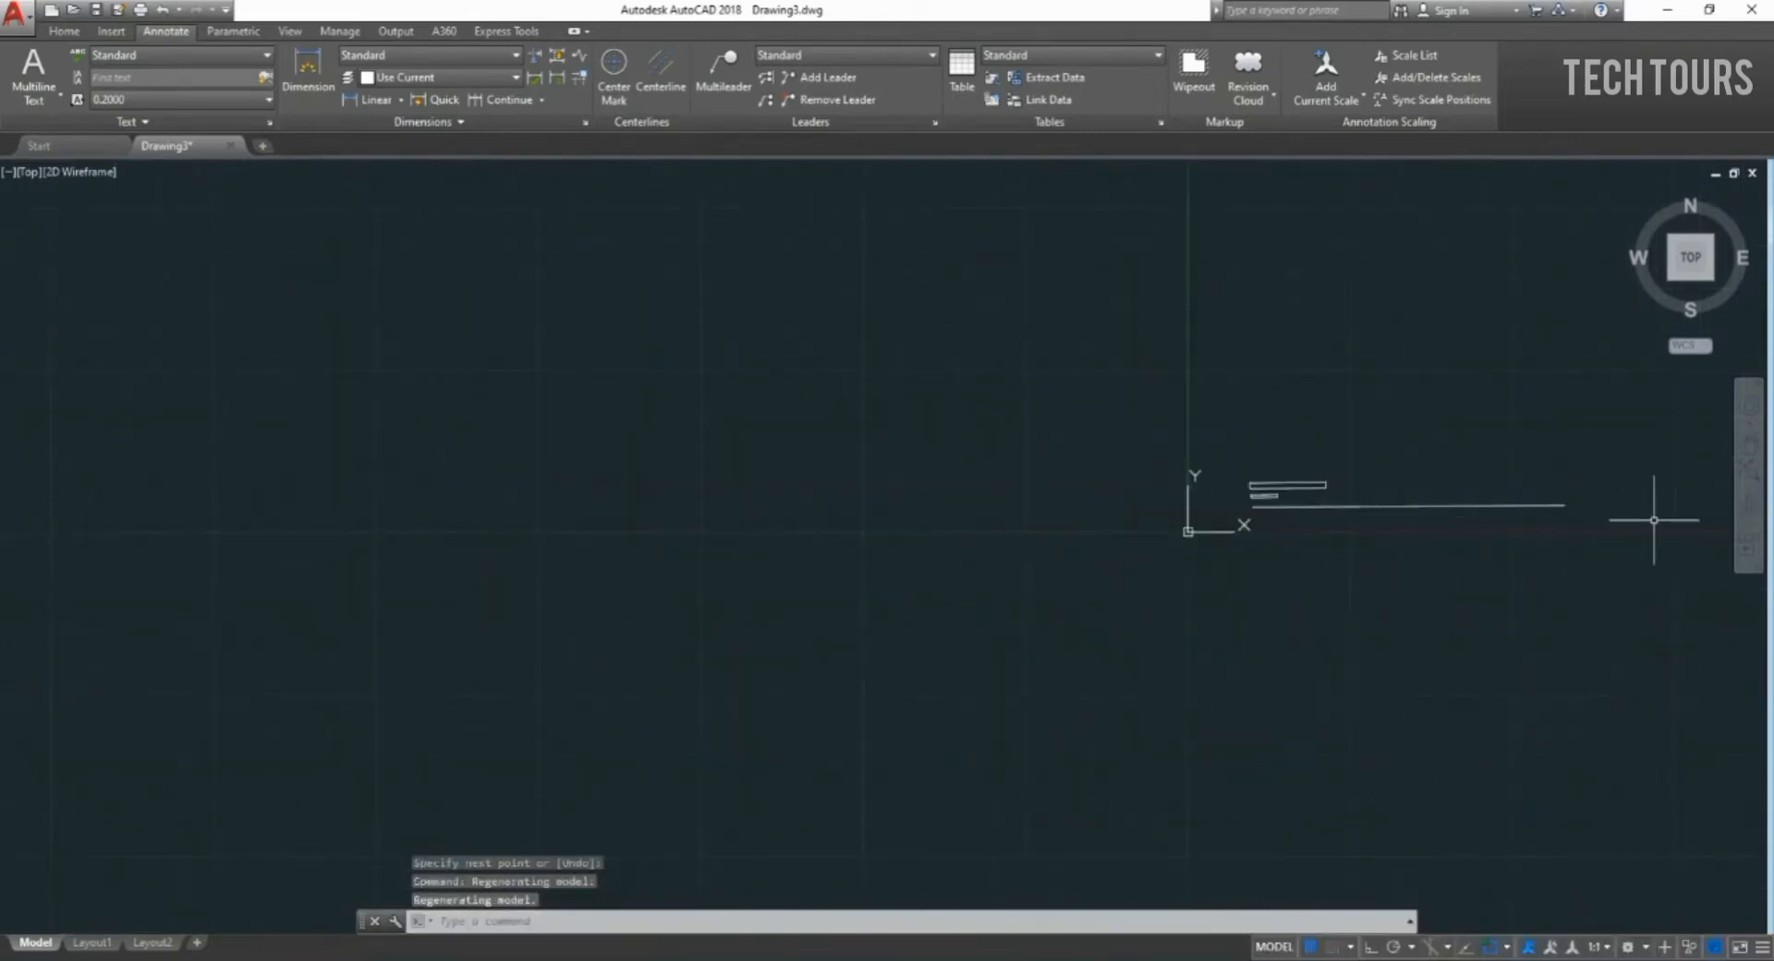
scroll(1663, 507, "up", 3)
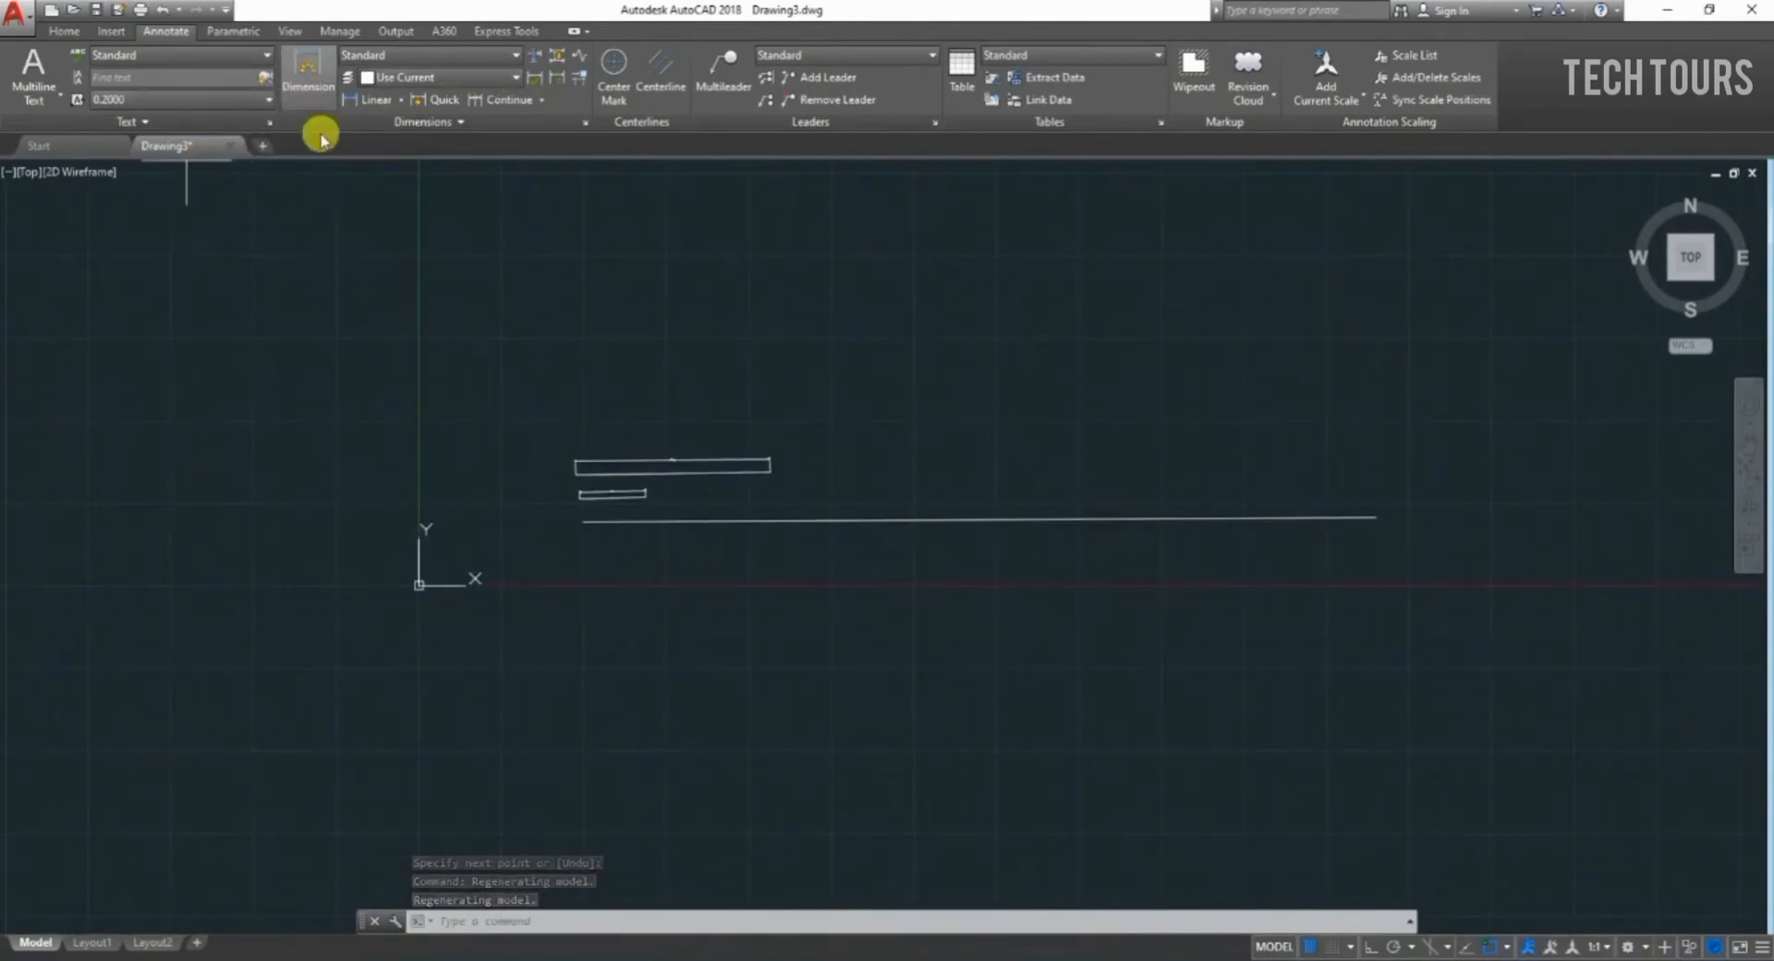
left_click(307, 72)
left_click(583, 520)
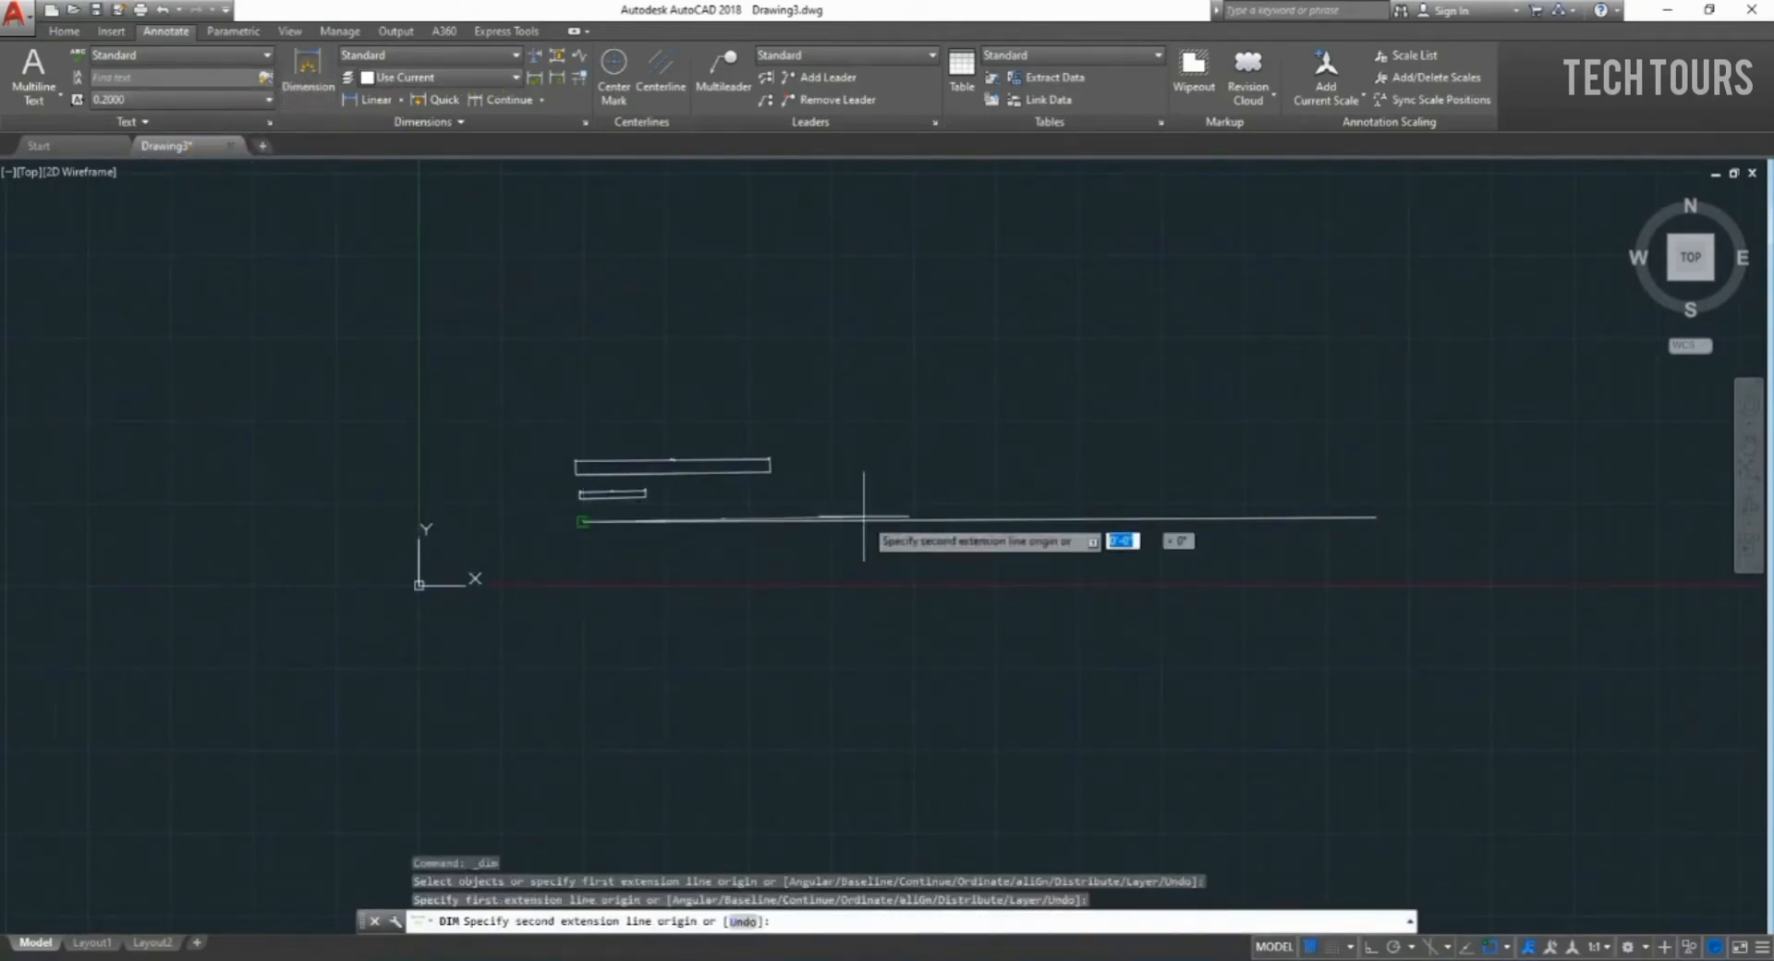
left_click(1375, 517)
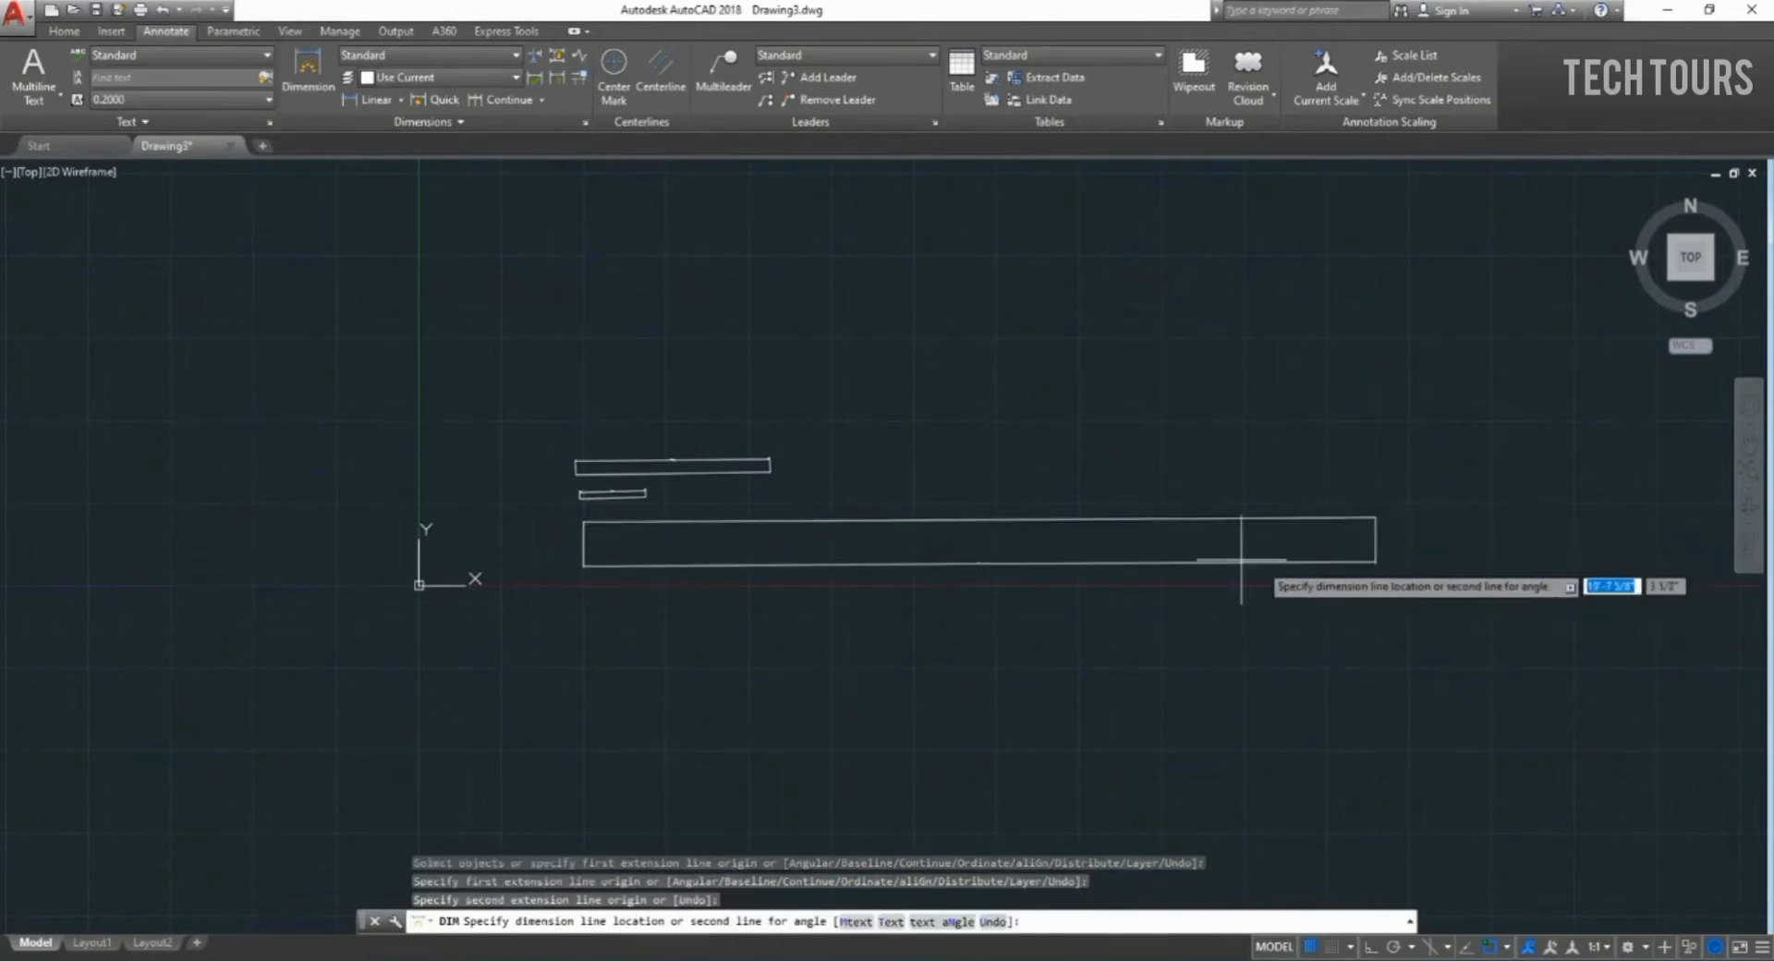
scroll(951, 570, "up", 4)
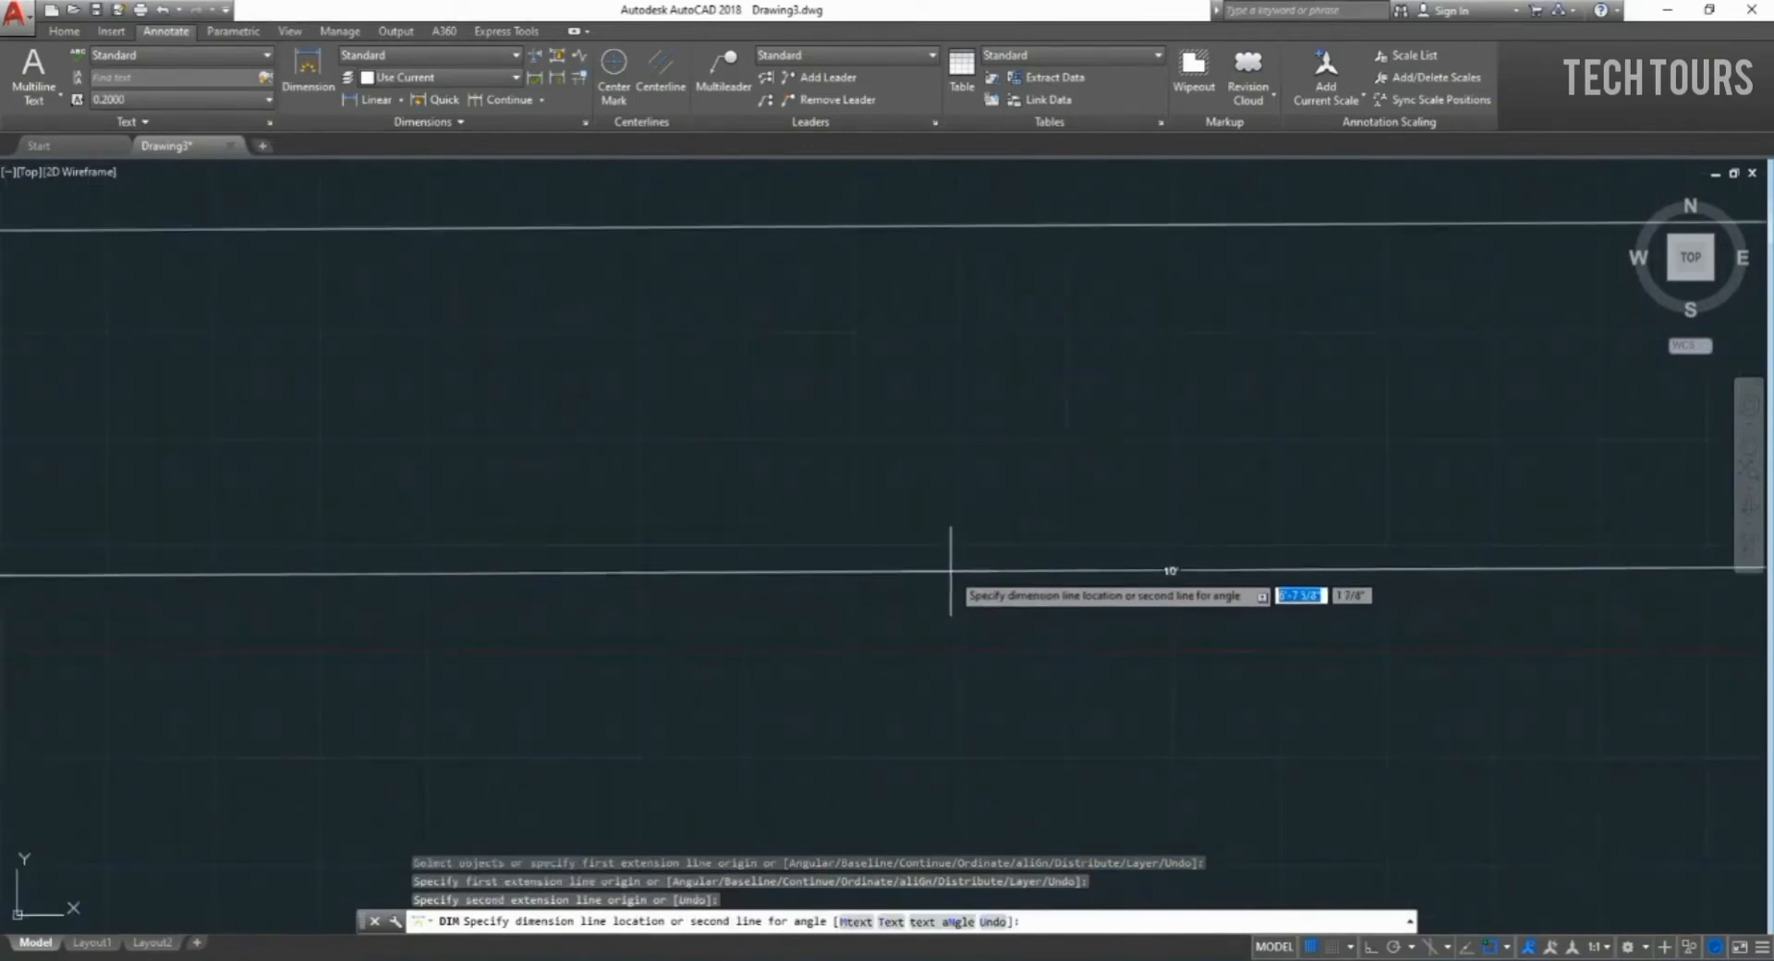
left_click(1171, 583)
scroll(1174, 637, "up", 5)
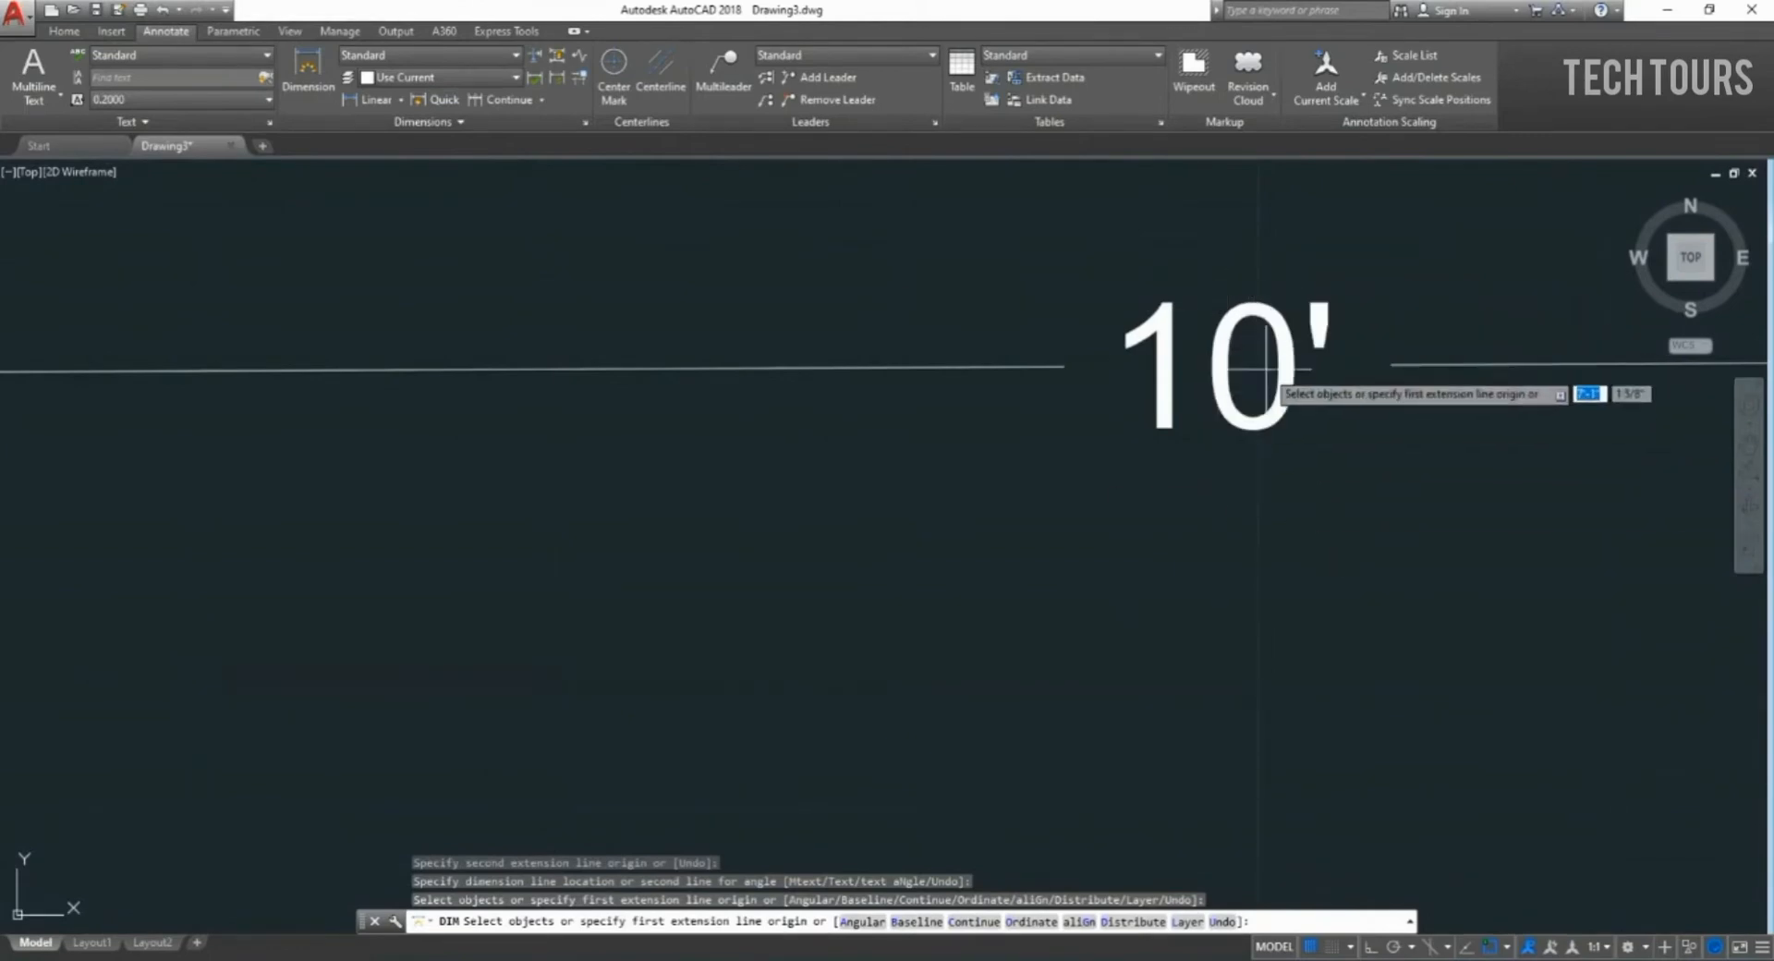
Compare the dimension texts of the 10-inch and 10-foot lines up close, and end the dimension command.
scroll(1211, 390, "down", 5)
scroll(1019, 368, "down", 6)
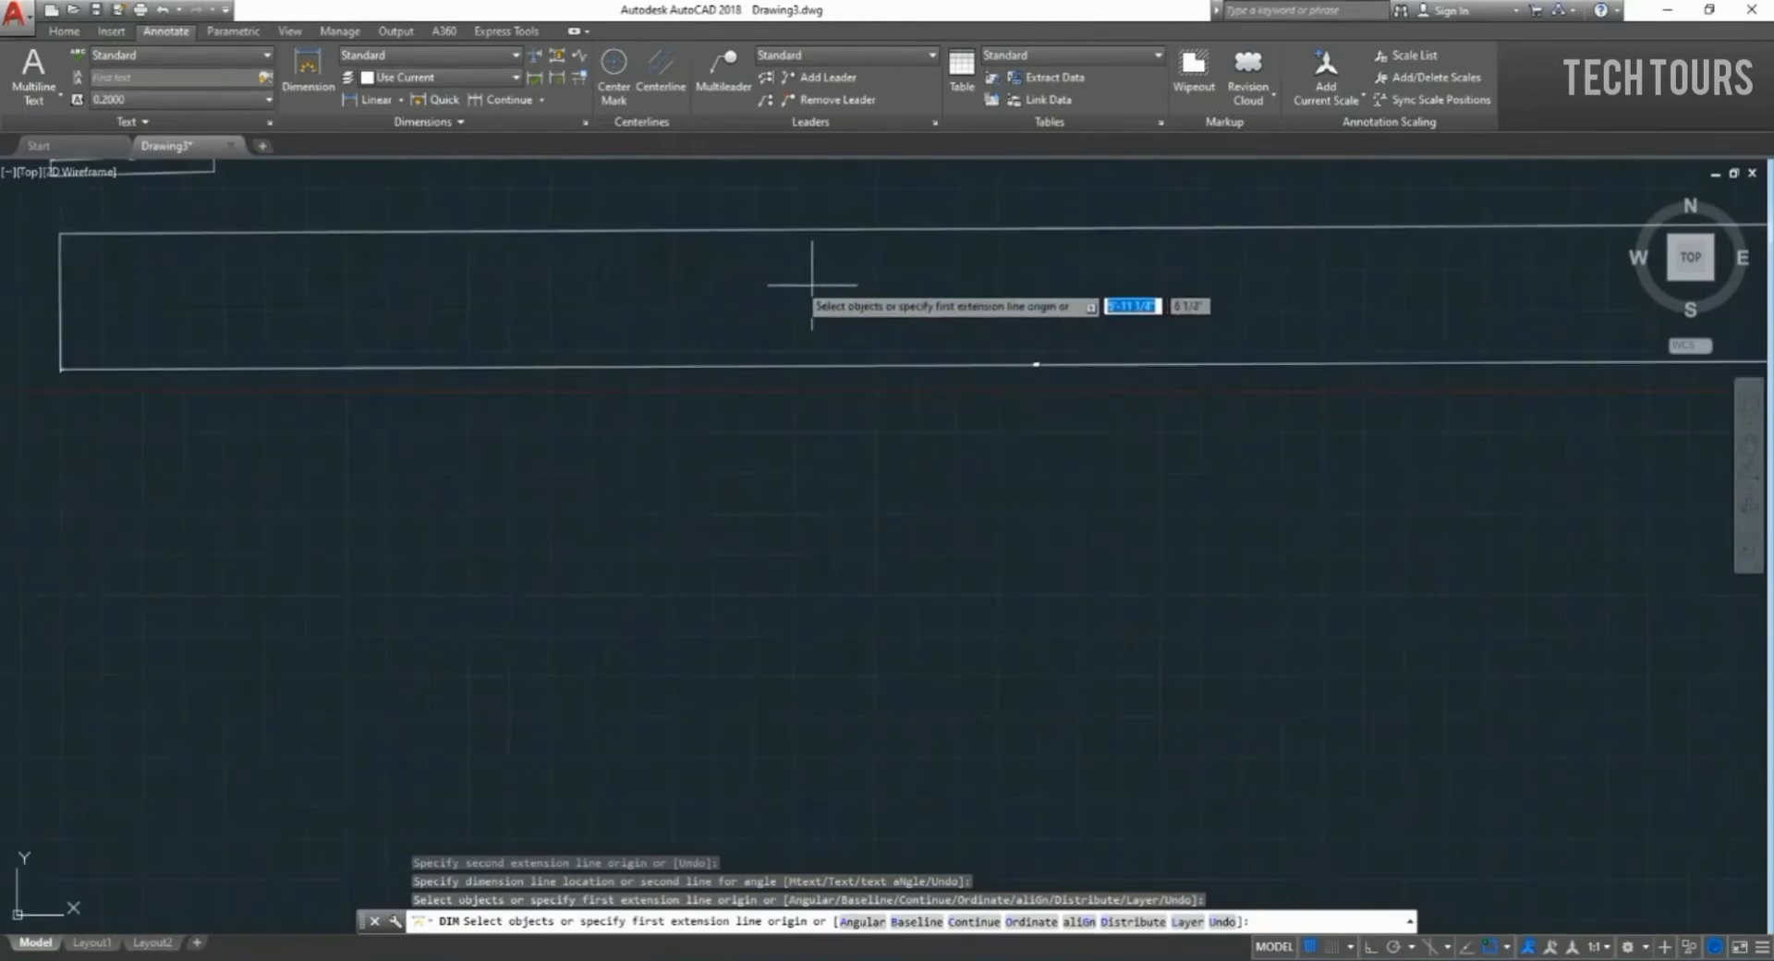
scroll(592, 231, "up", 4)
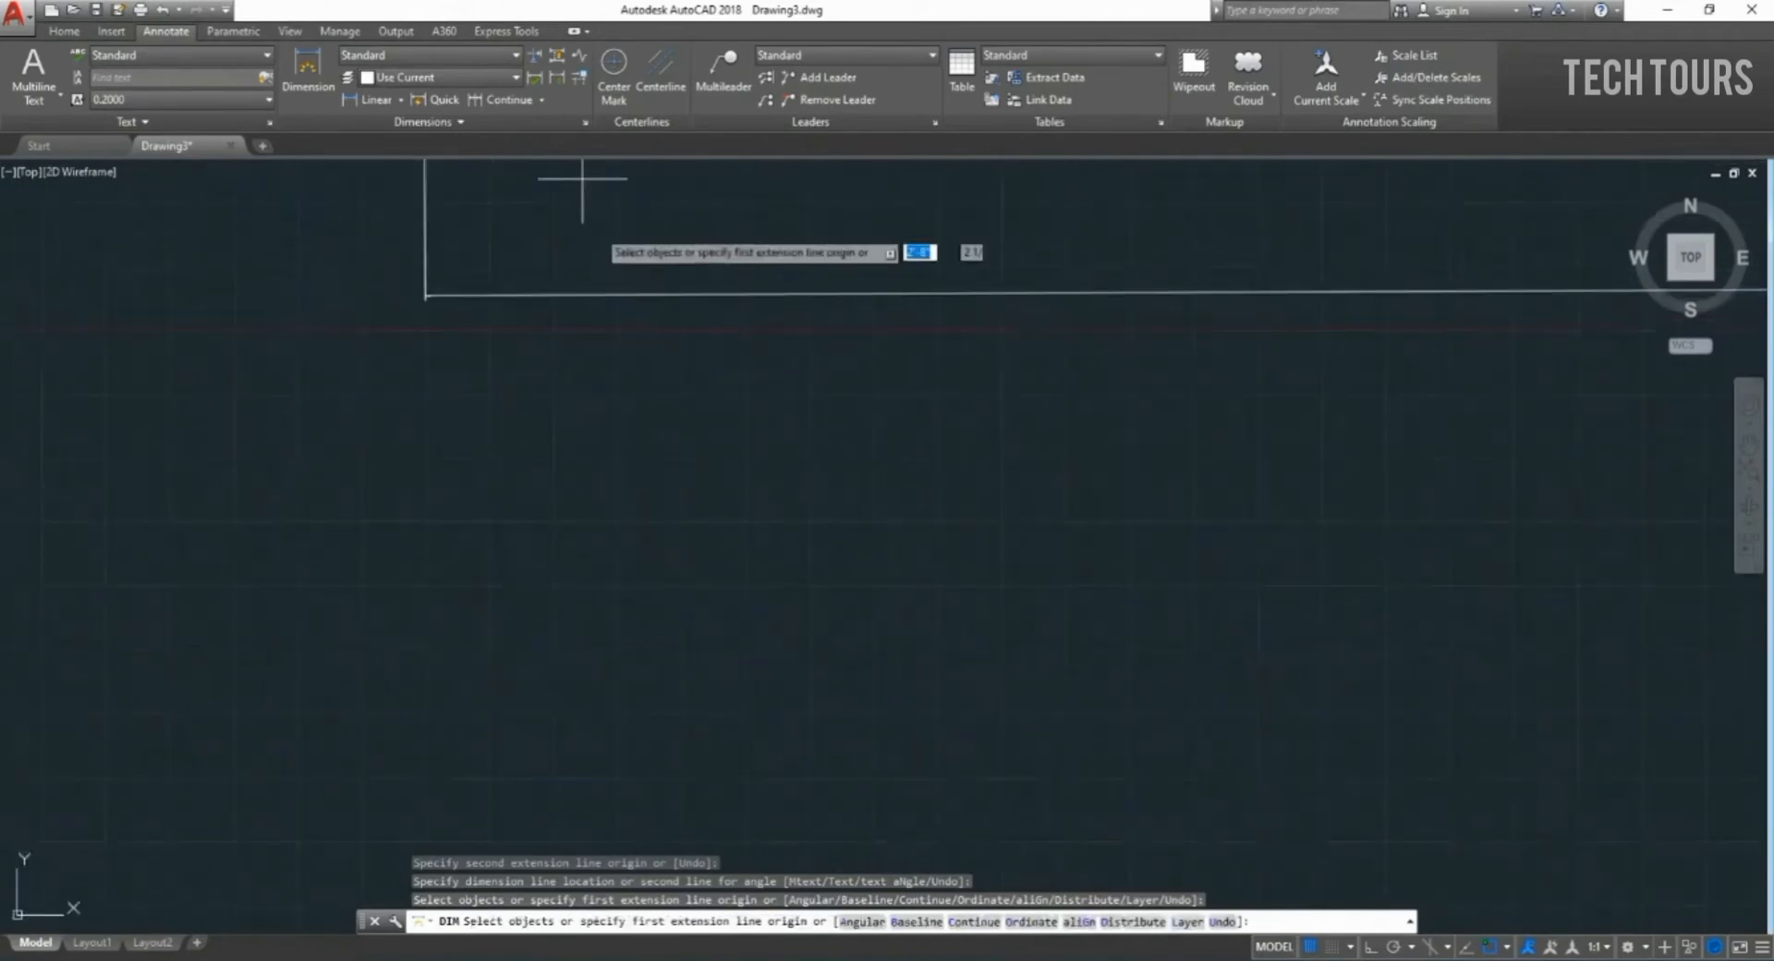
scroll(588, 190, "down", 3)
scroll(589, 195, "up", 8)
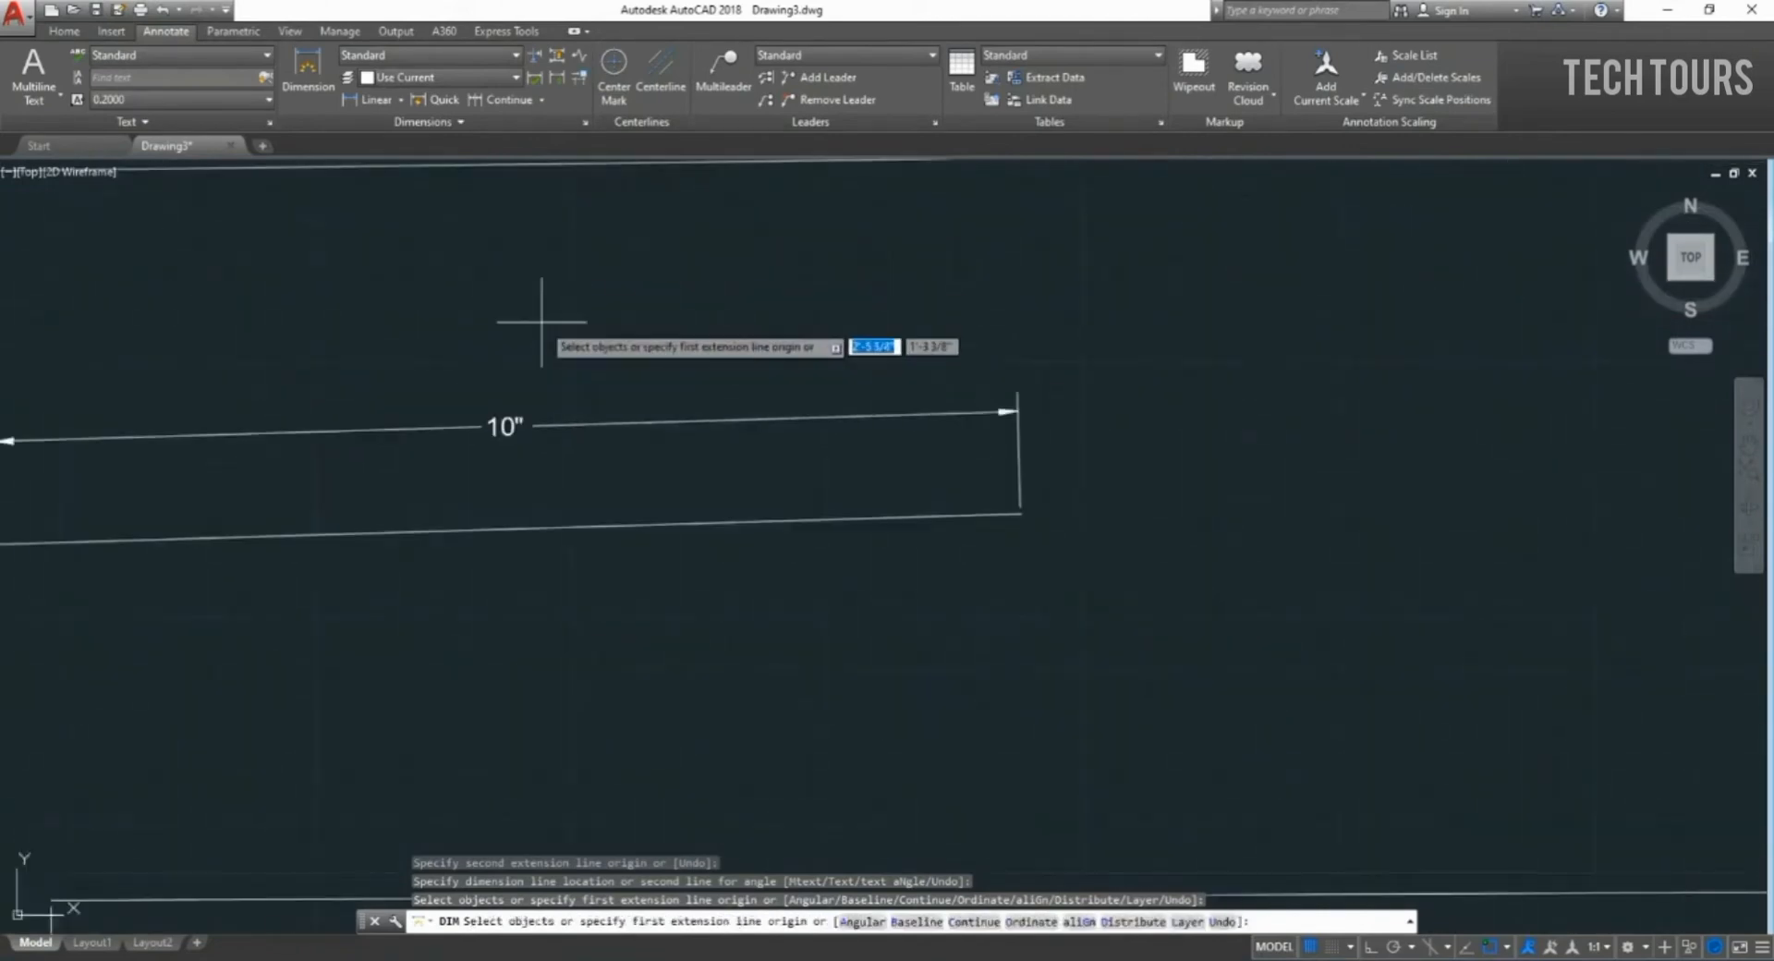
scroll(488, 719, "down", 10)
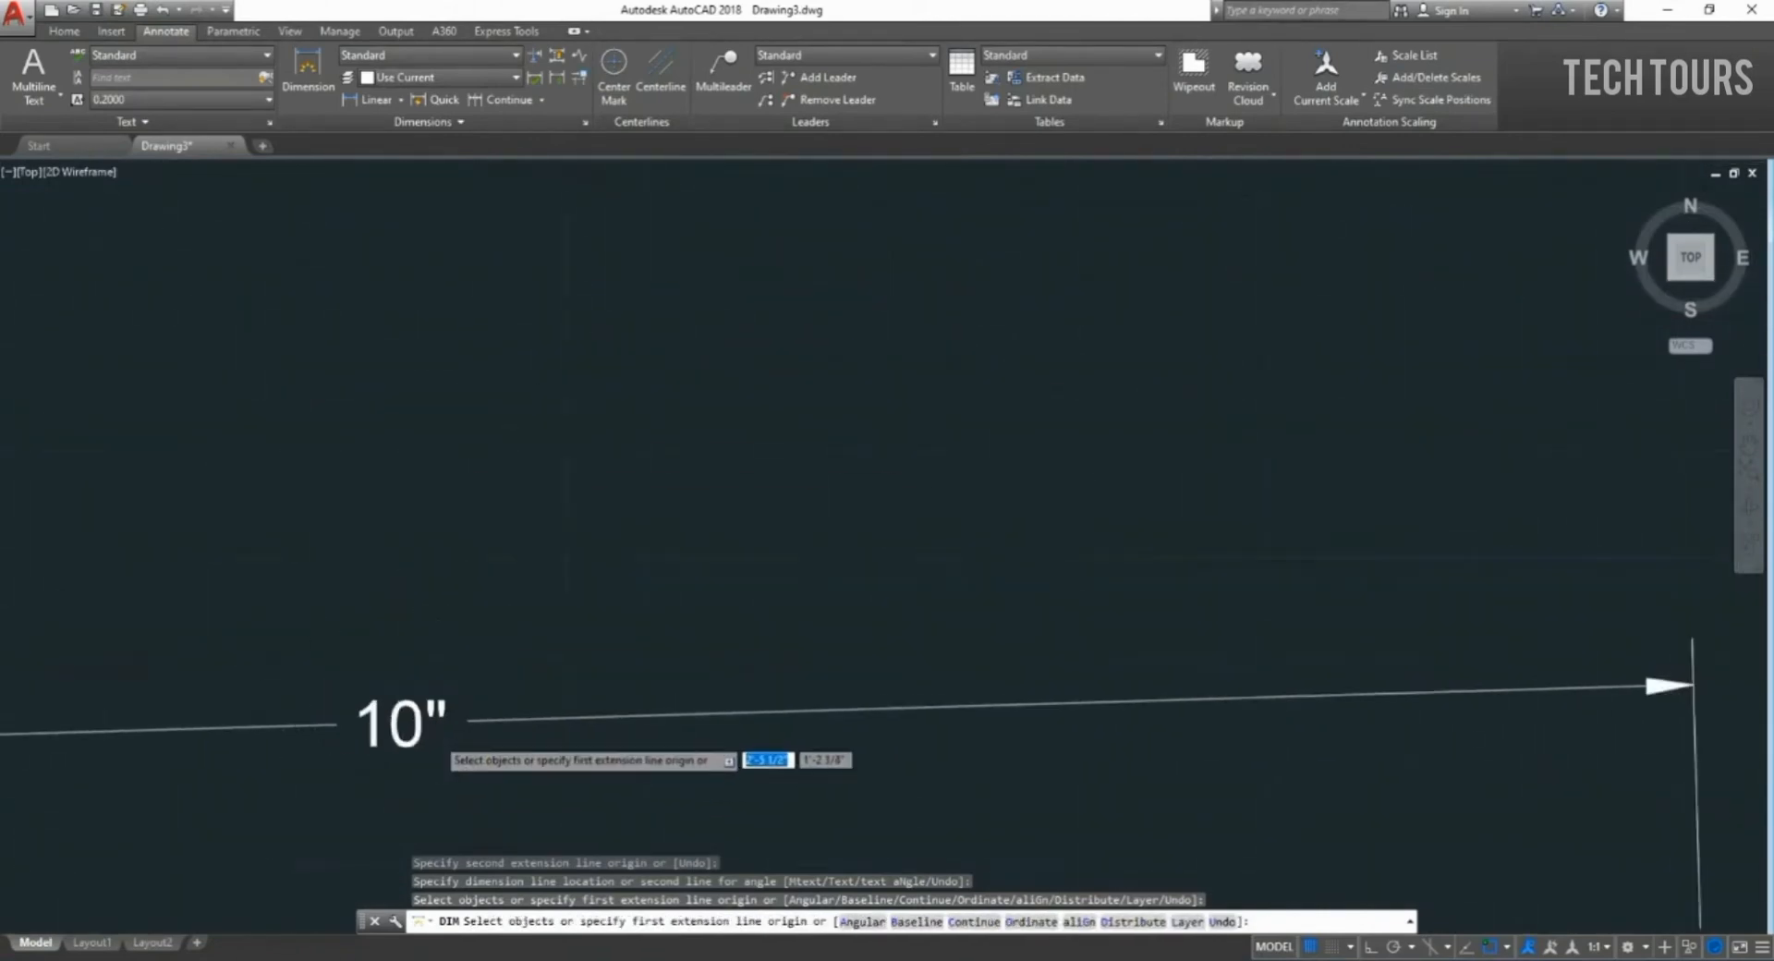
scroll(716, 817, "down", 3)
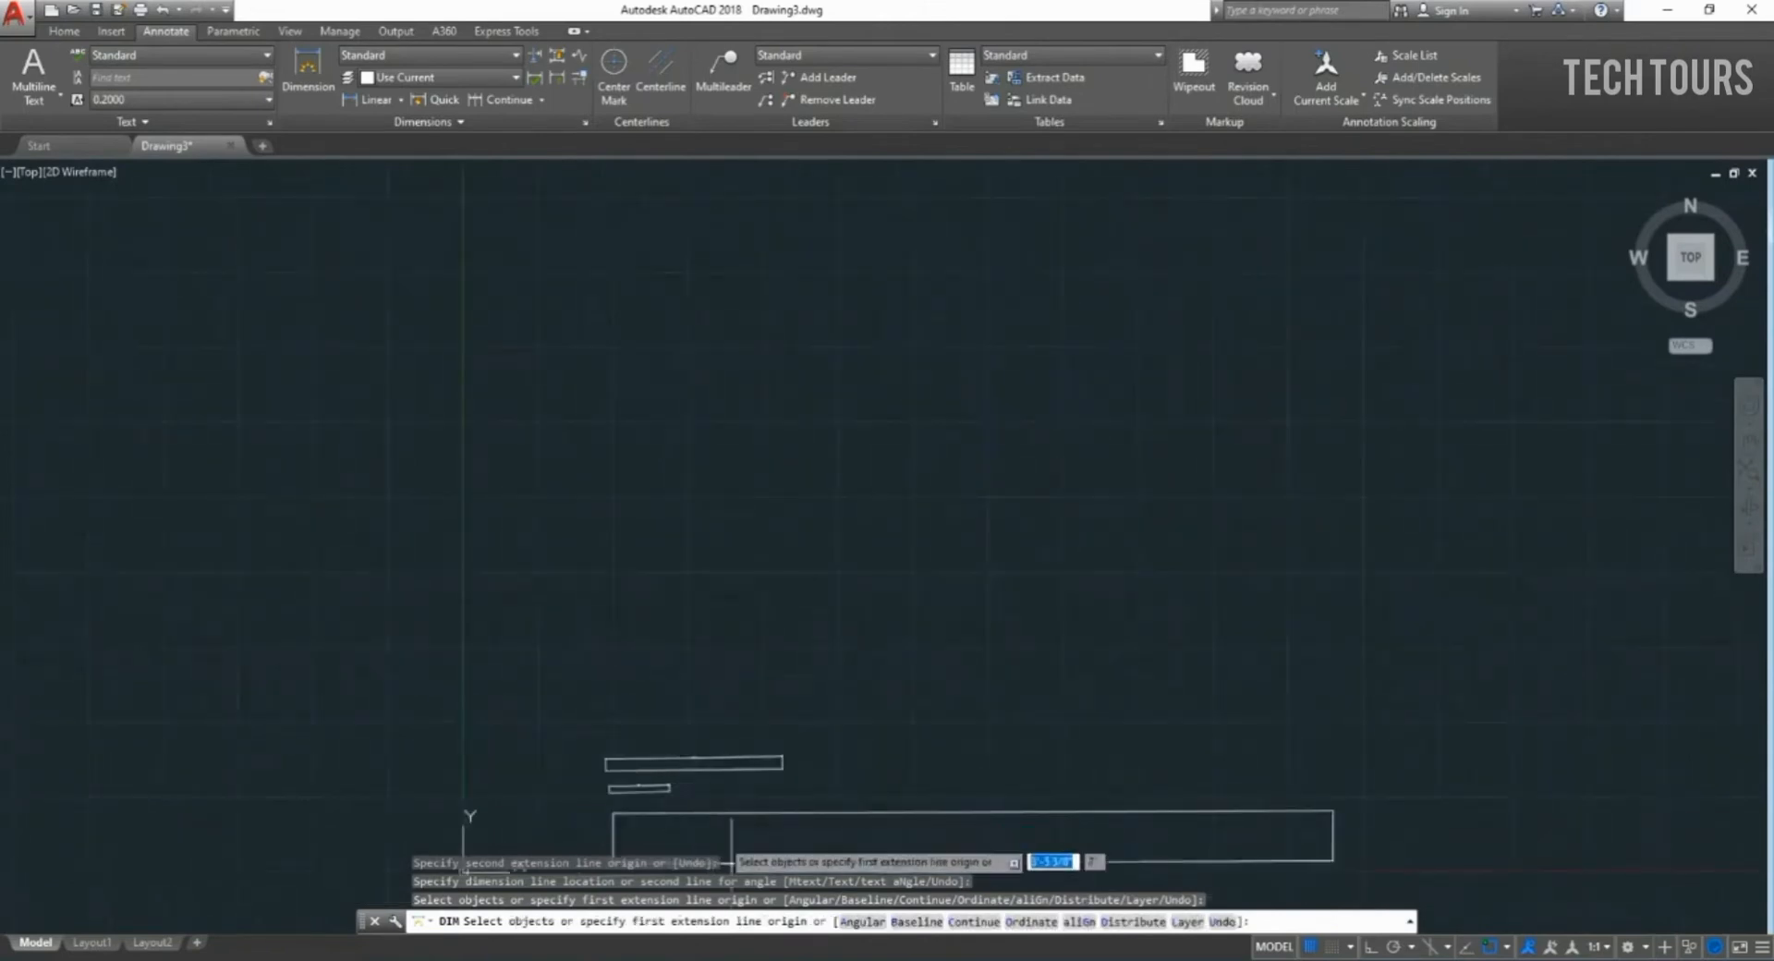
scroll(966, 850, "up", 8)
scroll(970, 861, "up", 8)
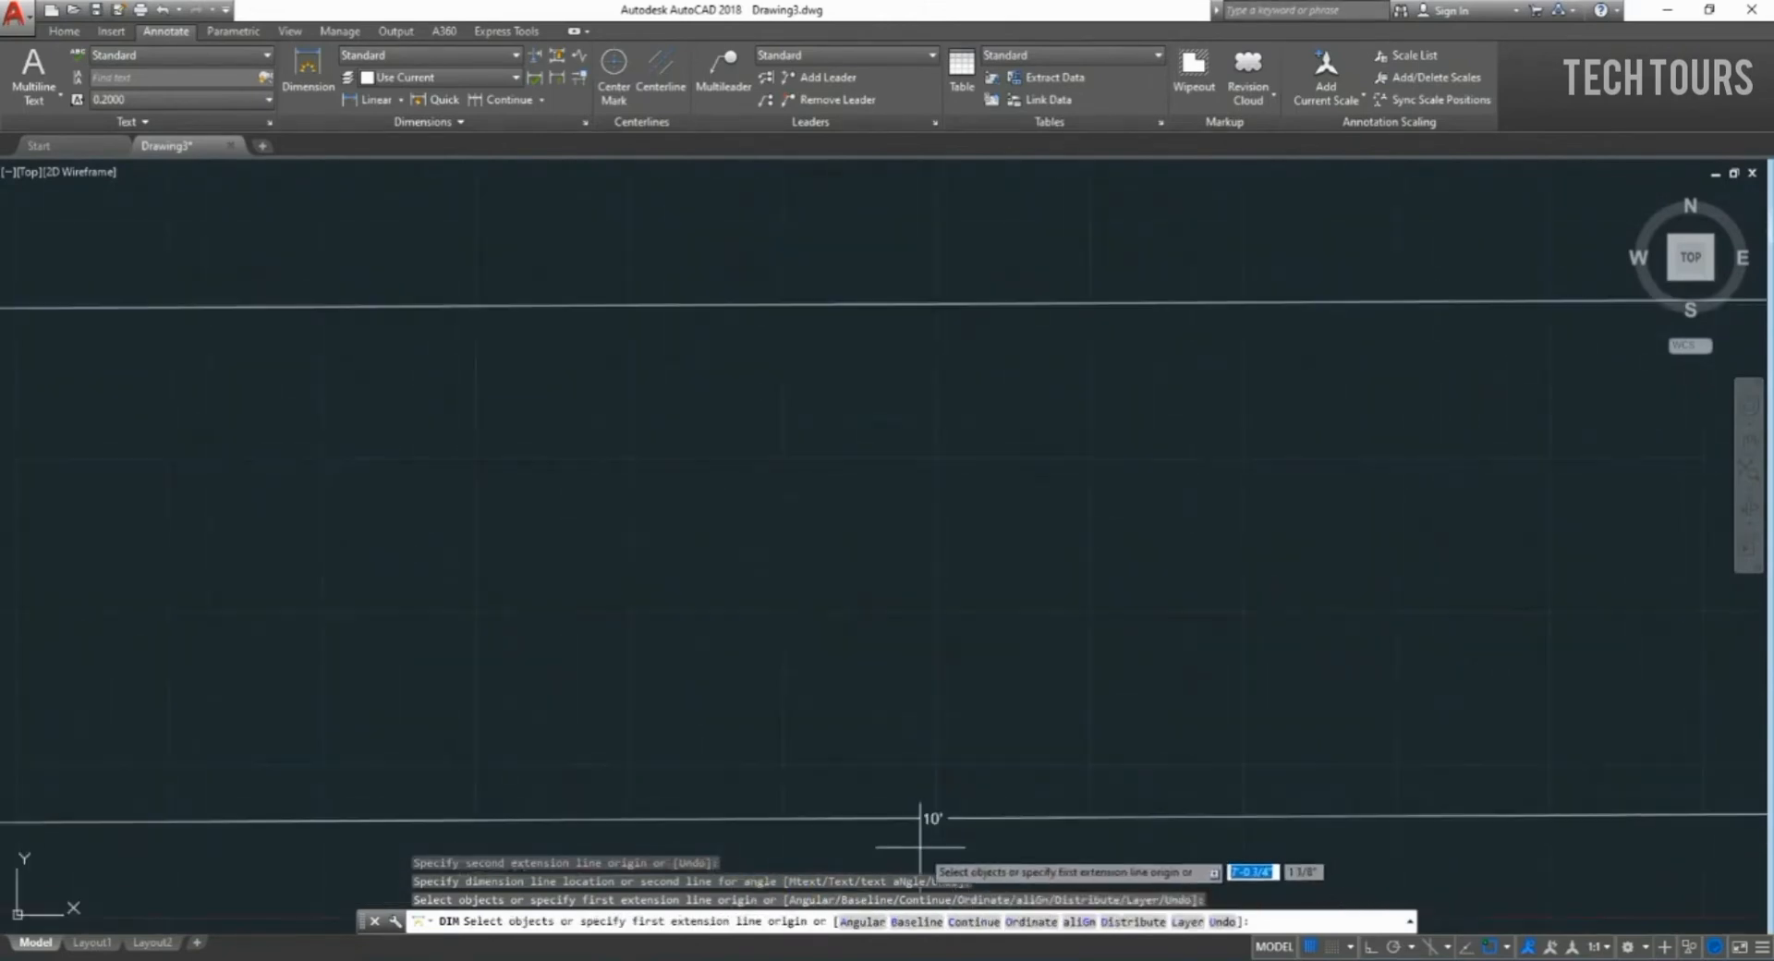
scroll(924, 813, "down", 10)
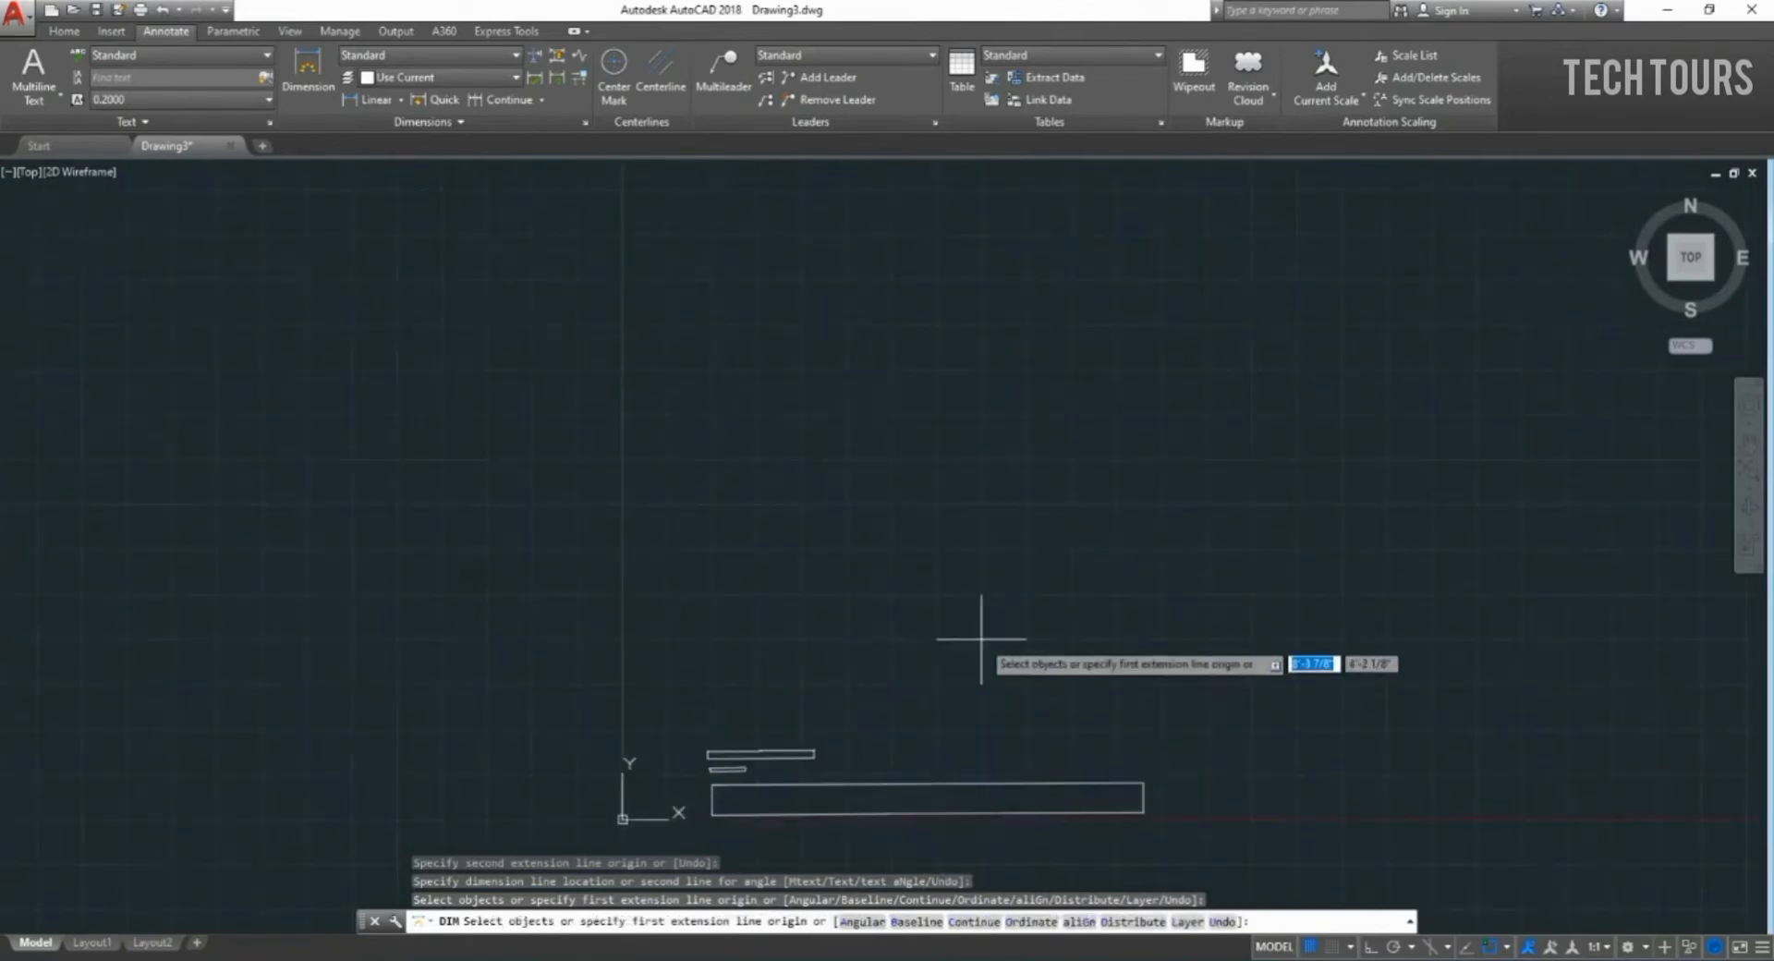
key("Escape")
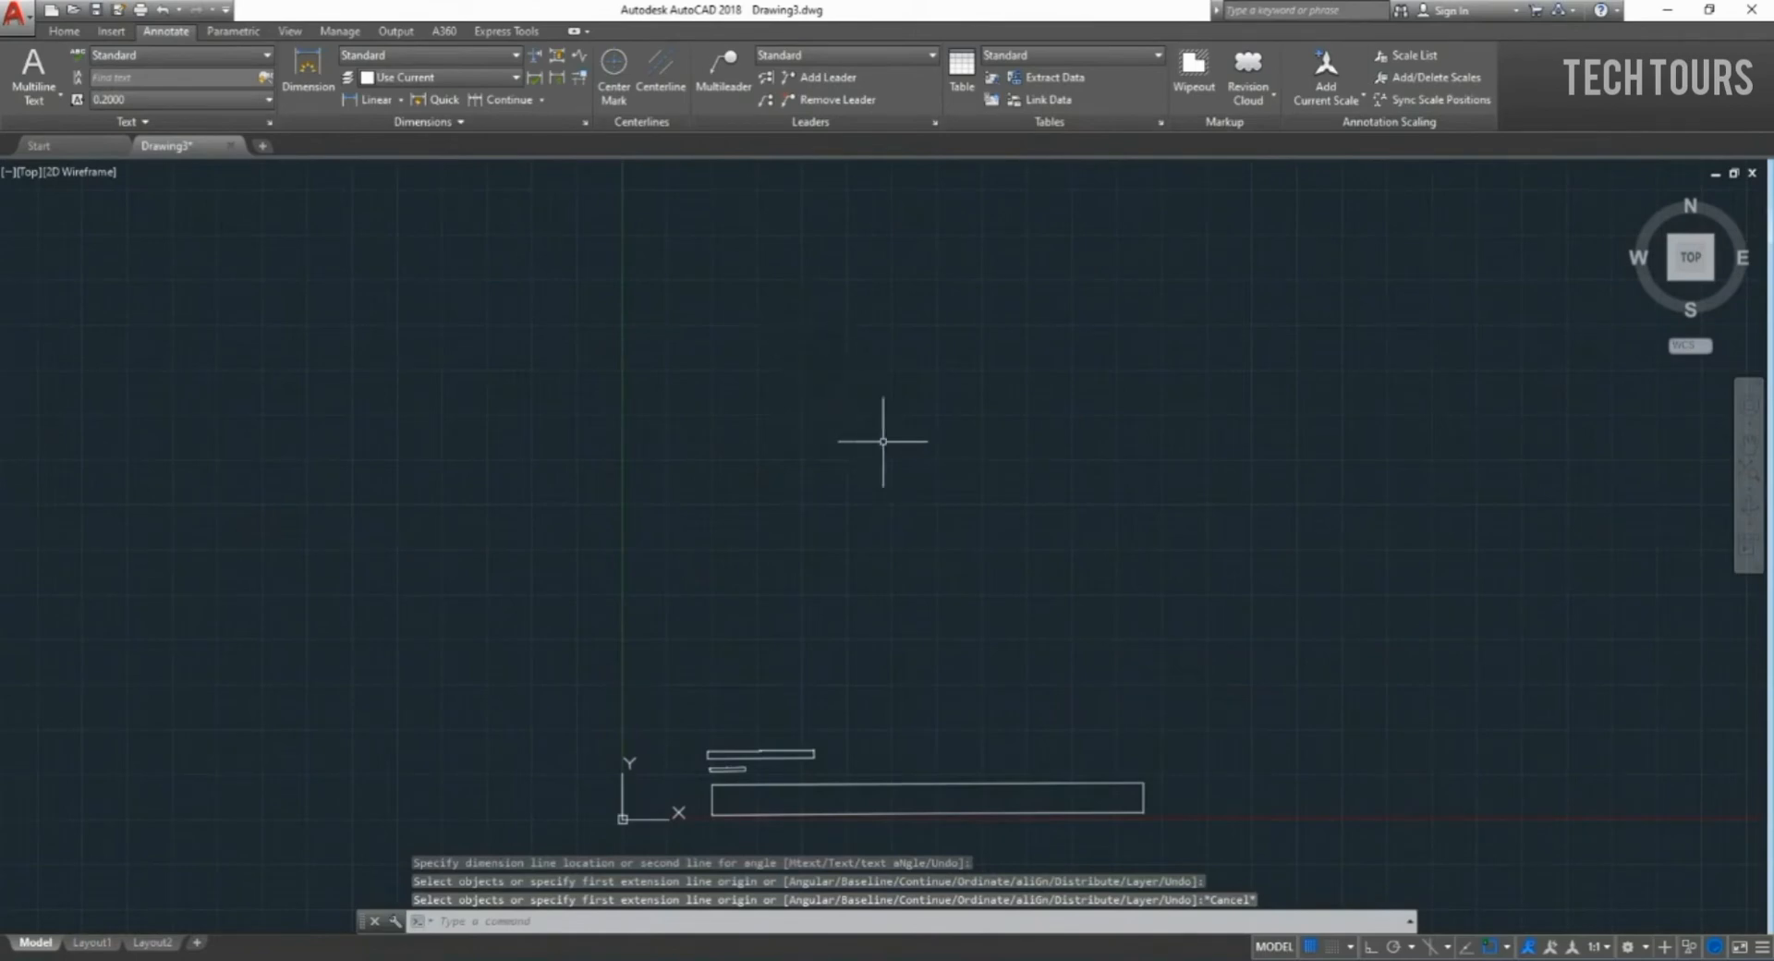
type("g")
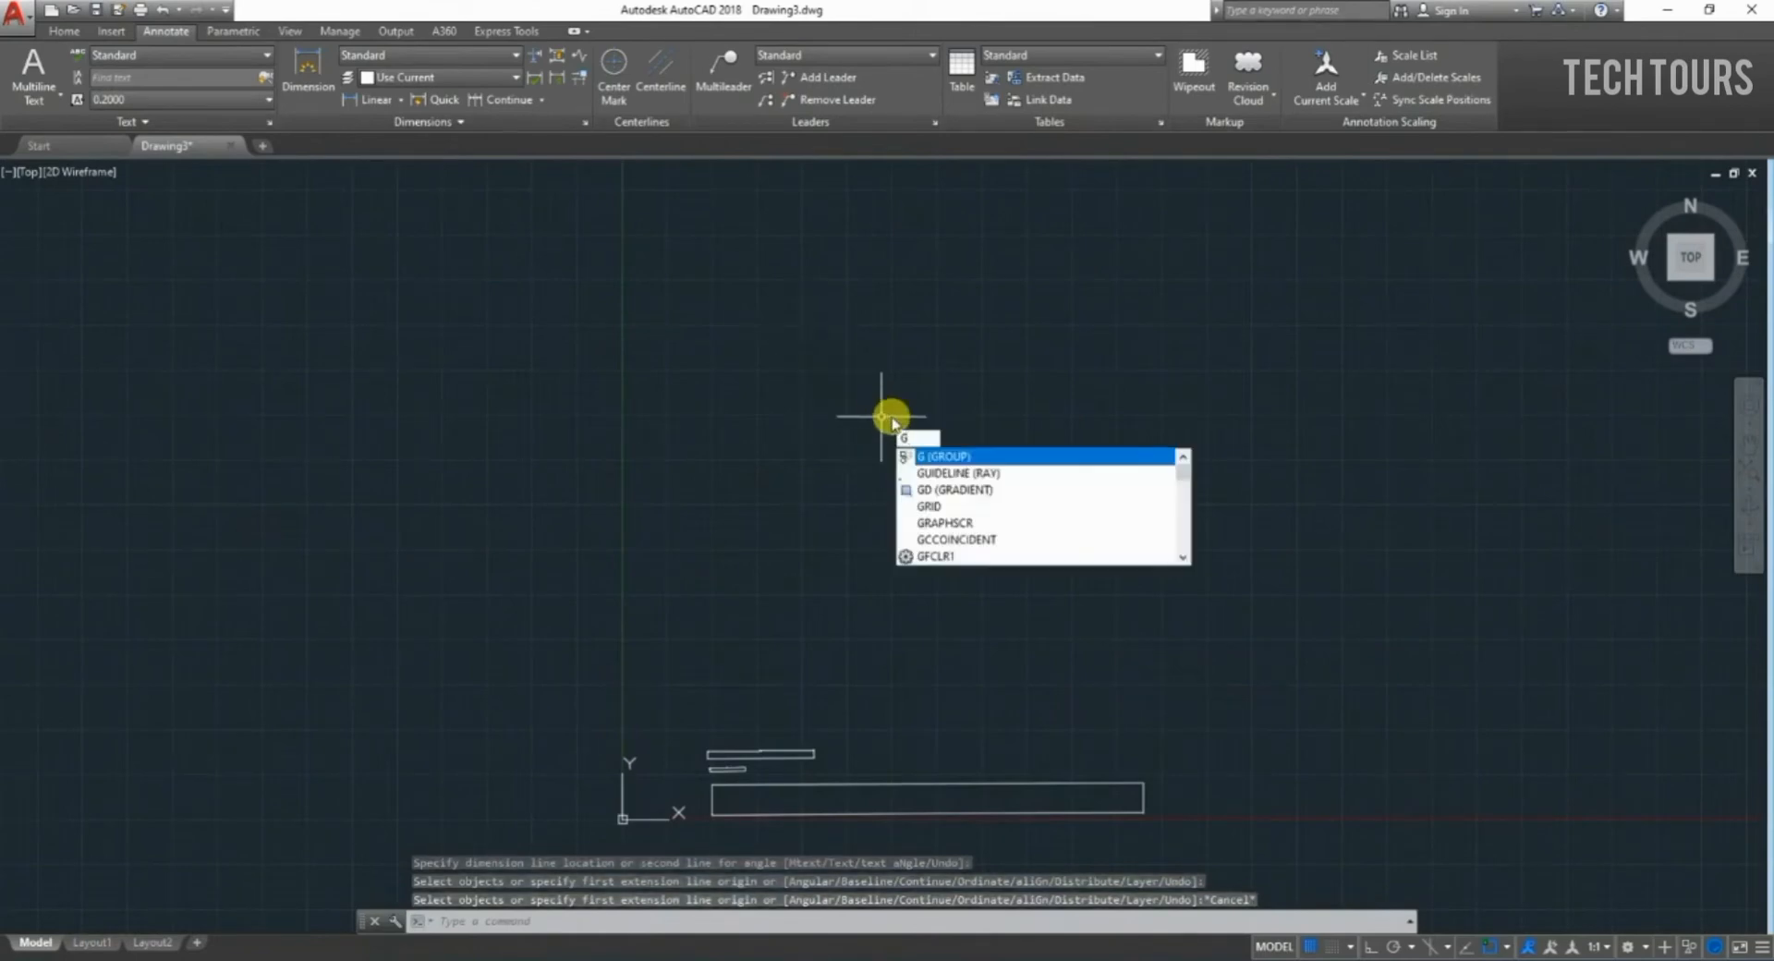
key("Escape")
key("Escape")
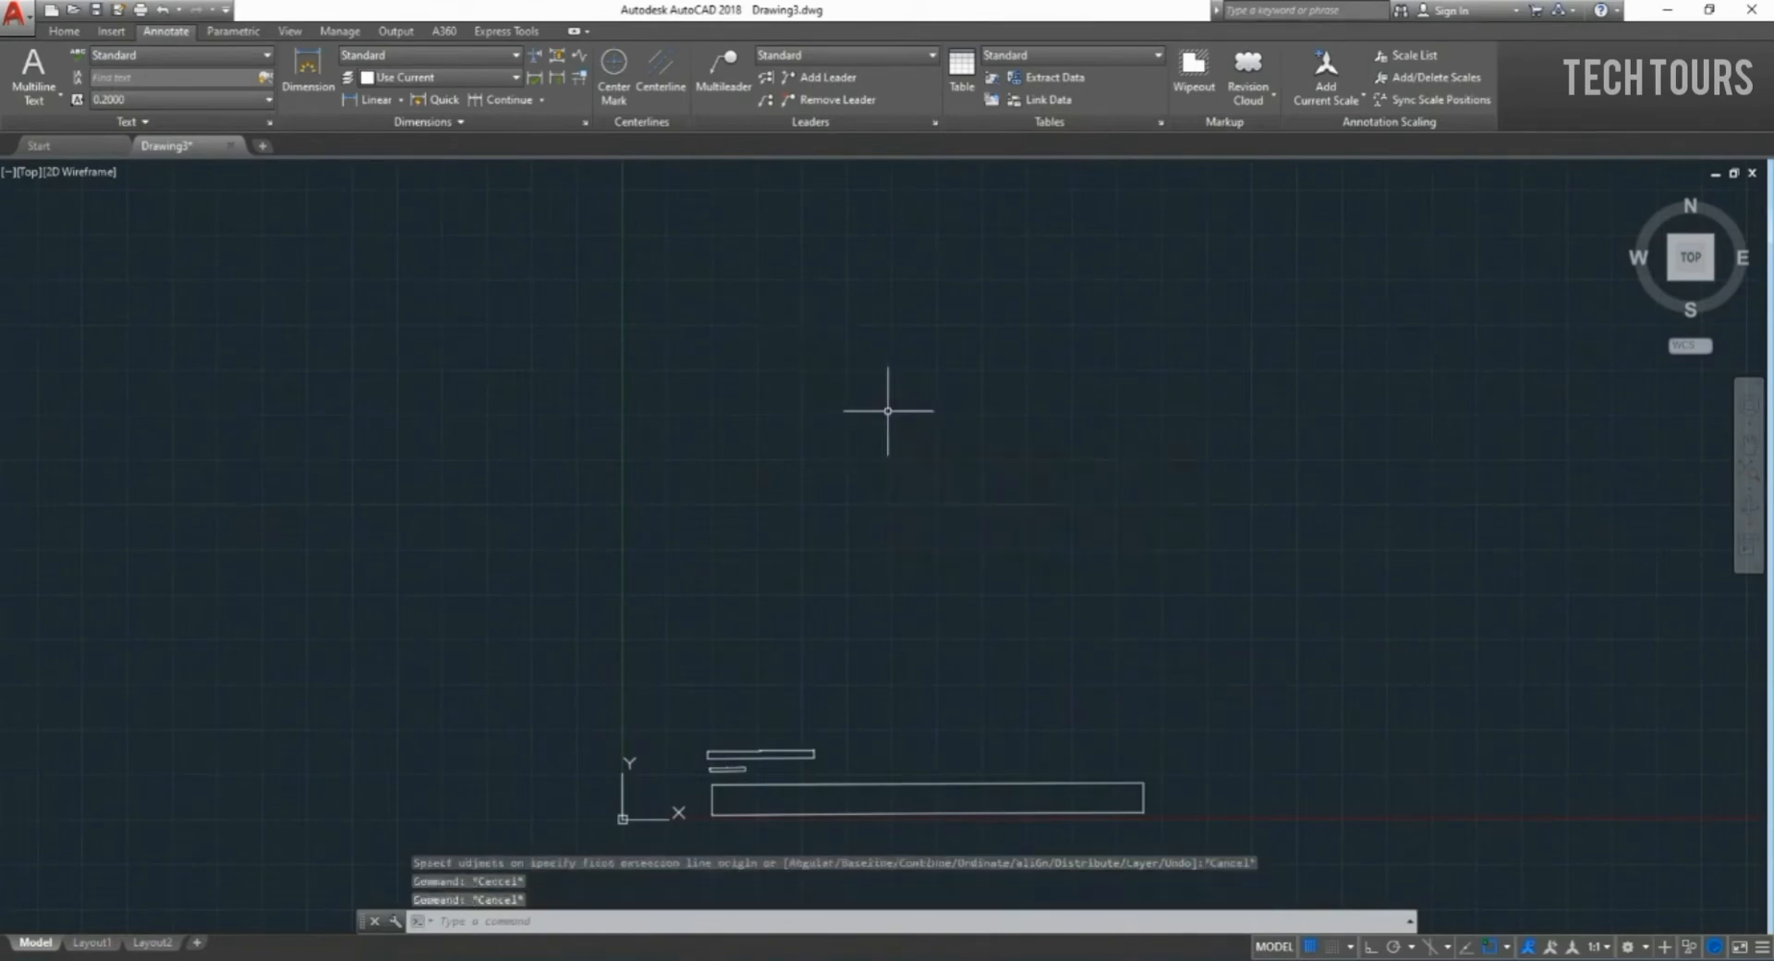
Close Drawing3 without saving its changes and start a new drawing.
left_click(232, 147)
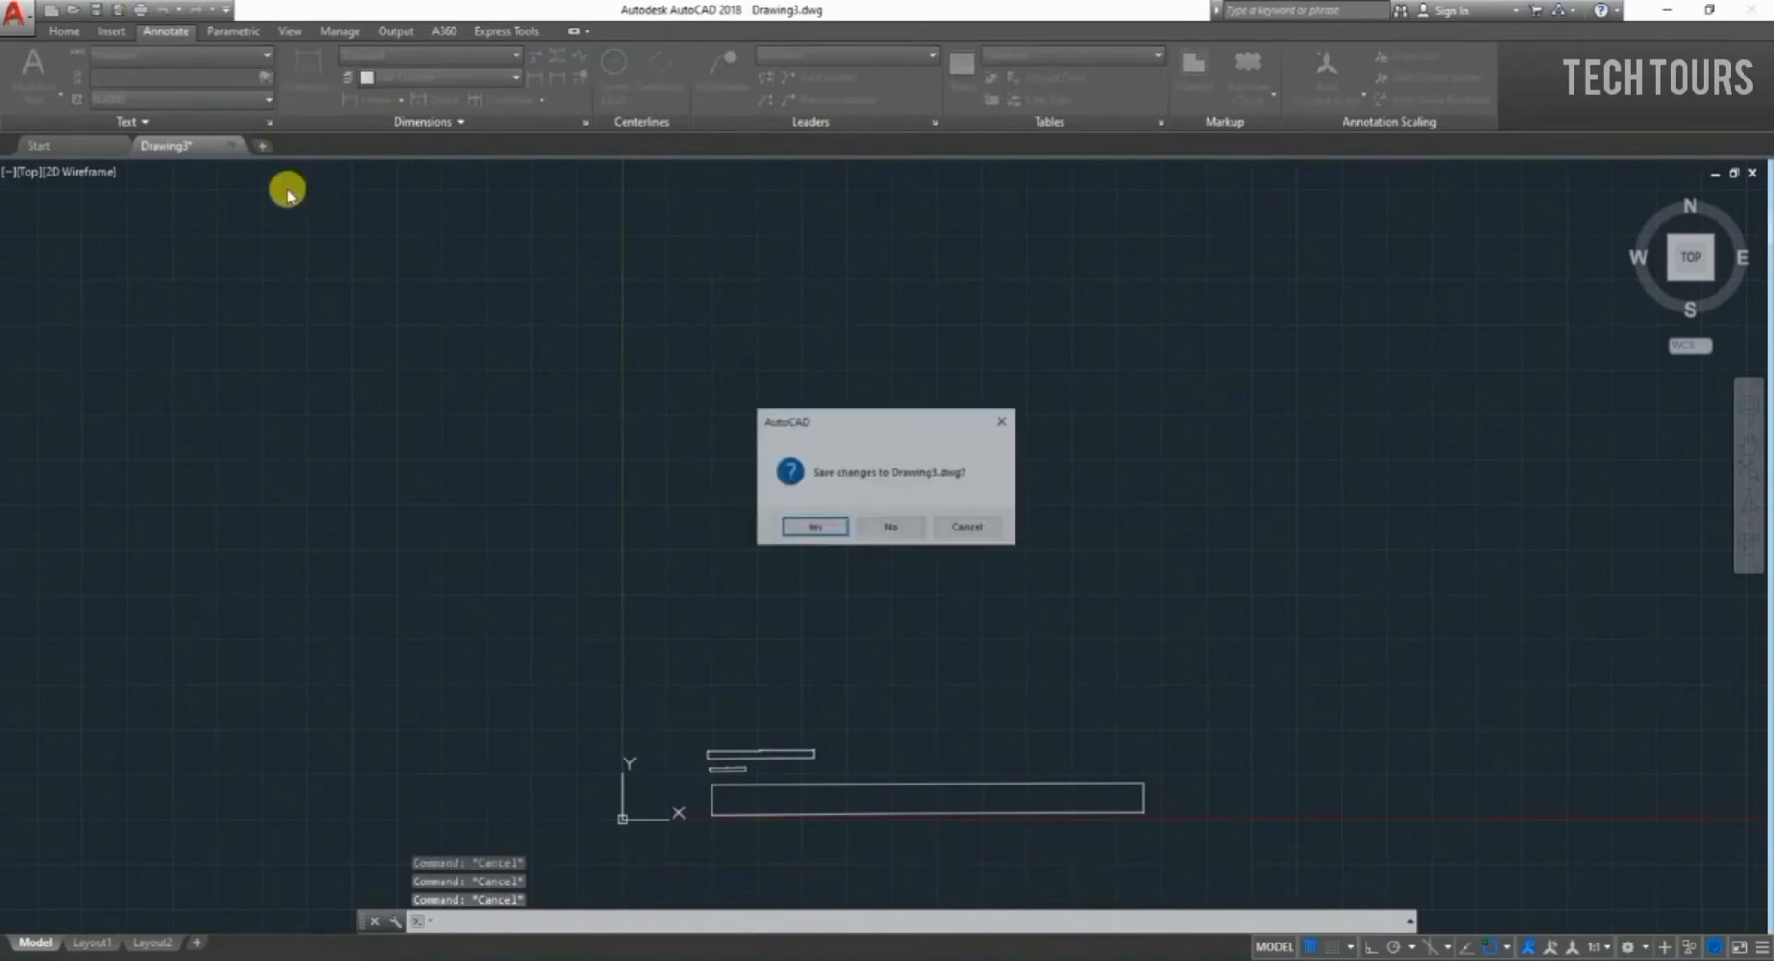
left_click(891, 526)
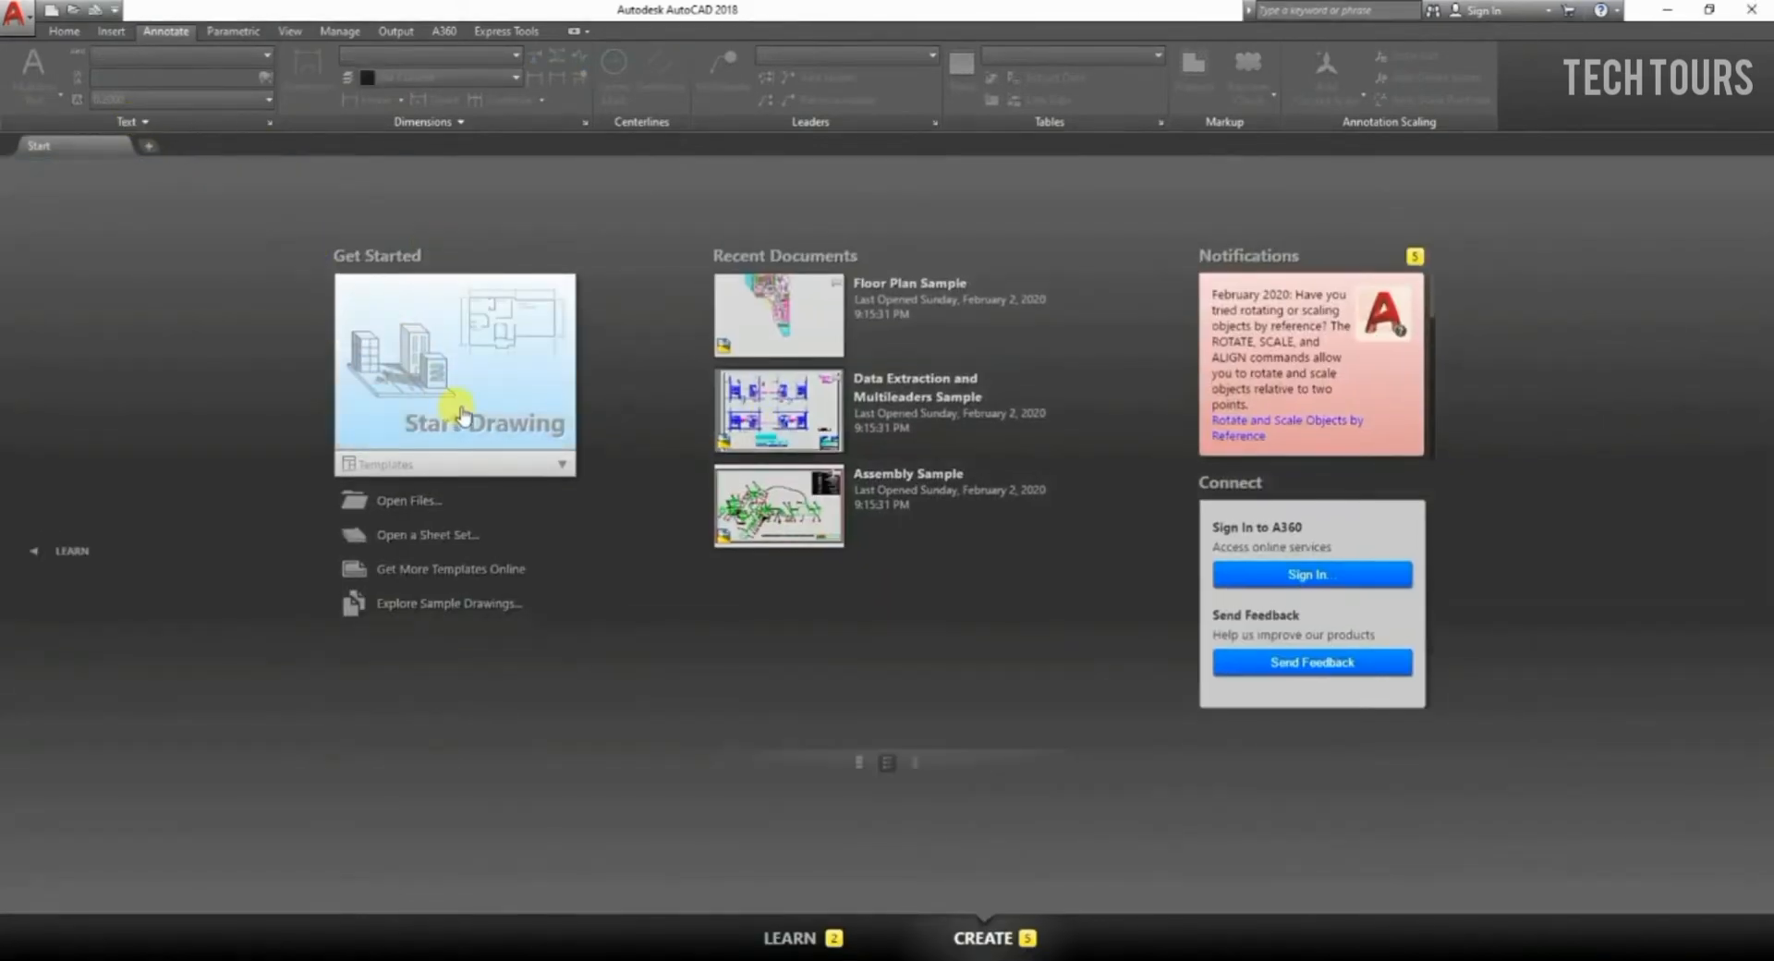
left_click(495, 348)
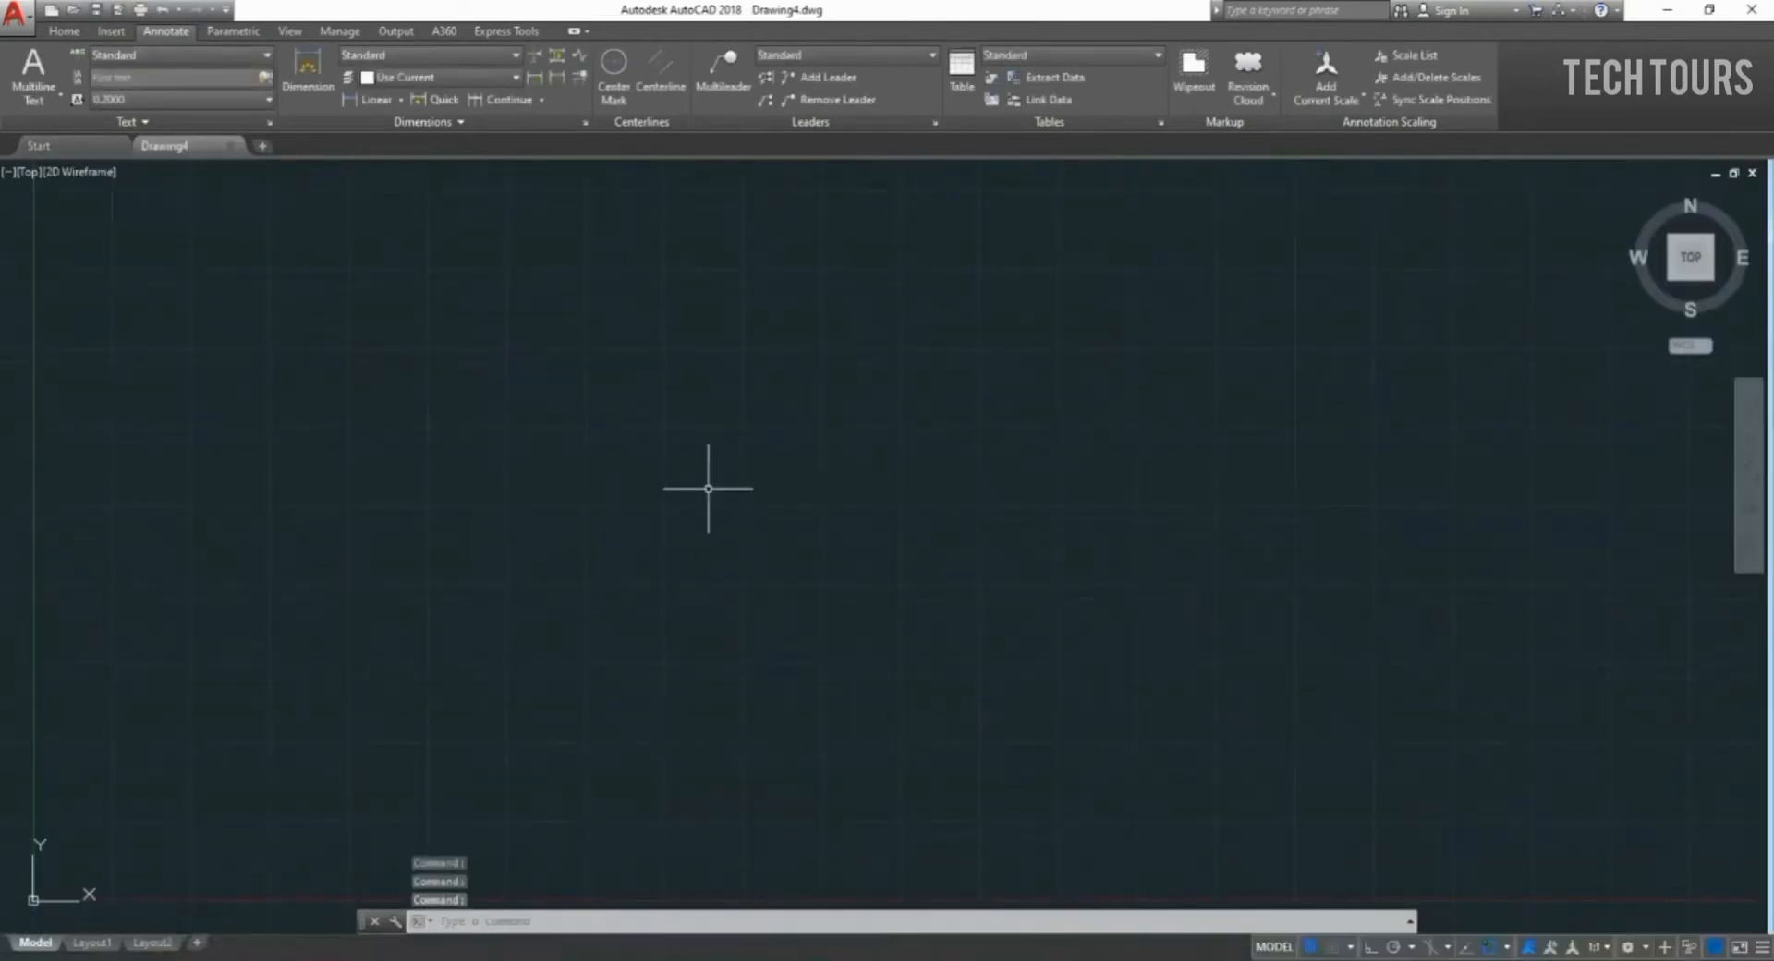
Turn off the grid display in the new drawing's model space.
left_click(1310, 945)
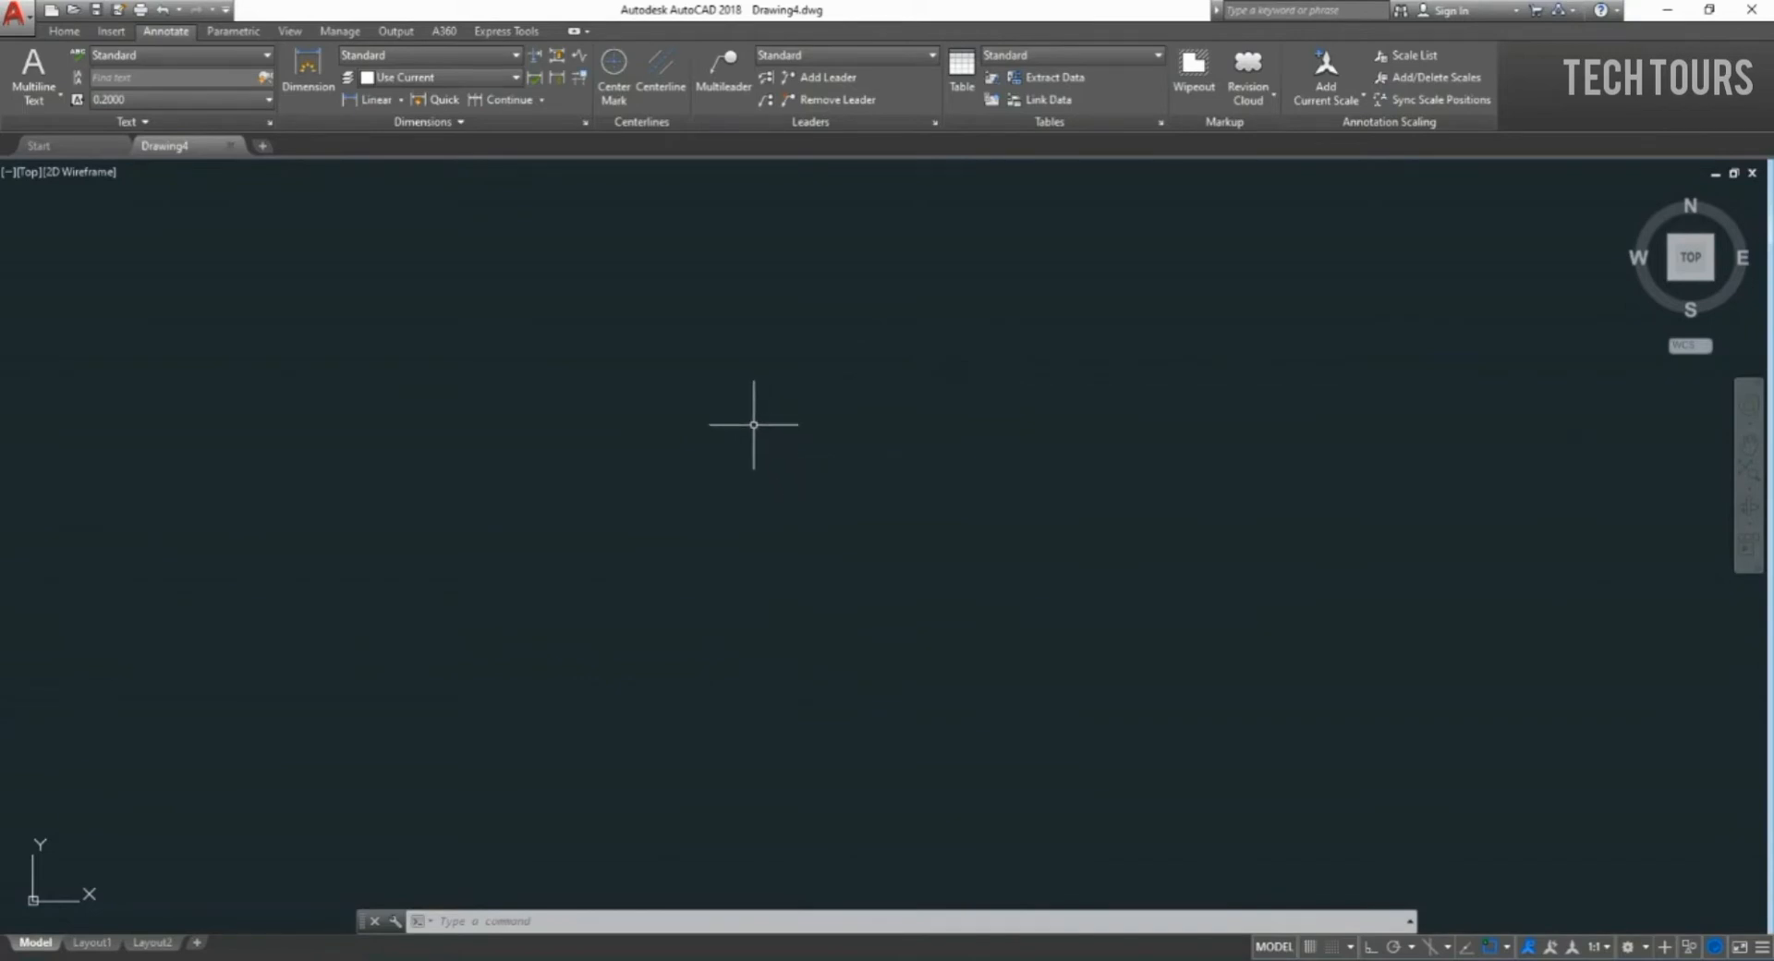
scroll(773, 444, "down", 4)
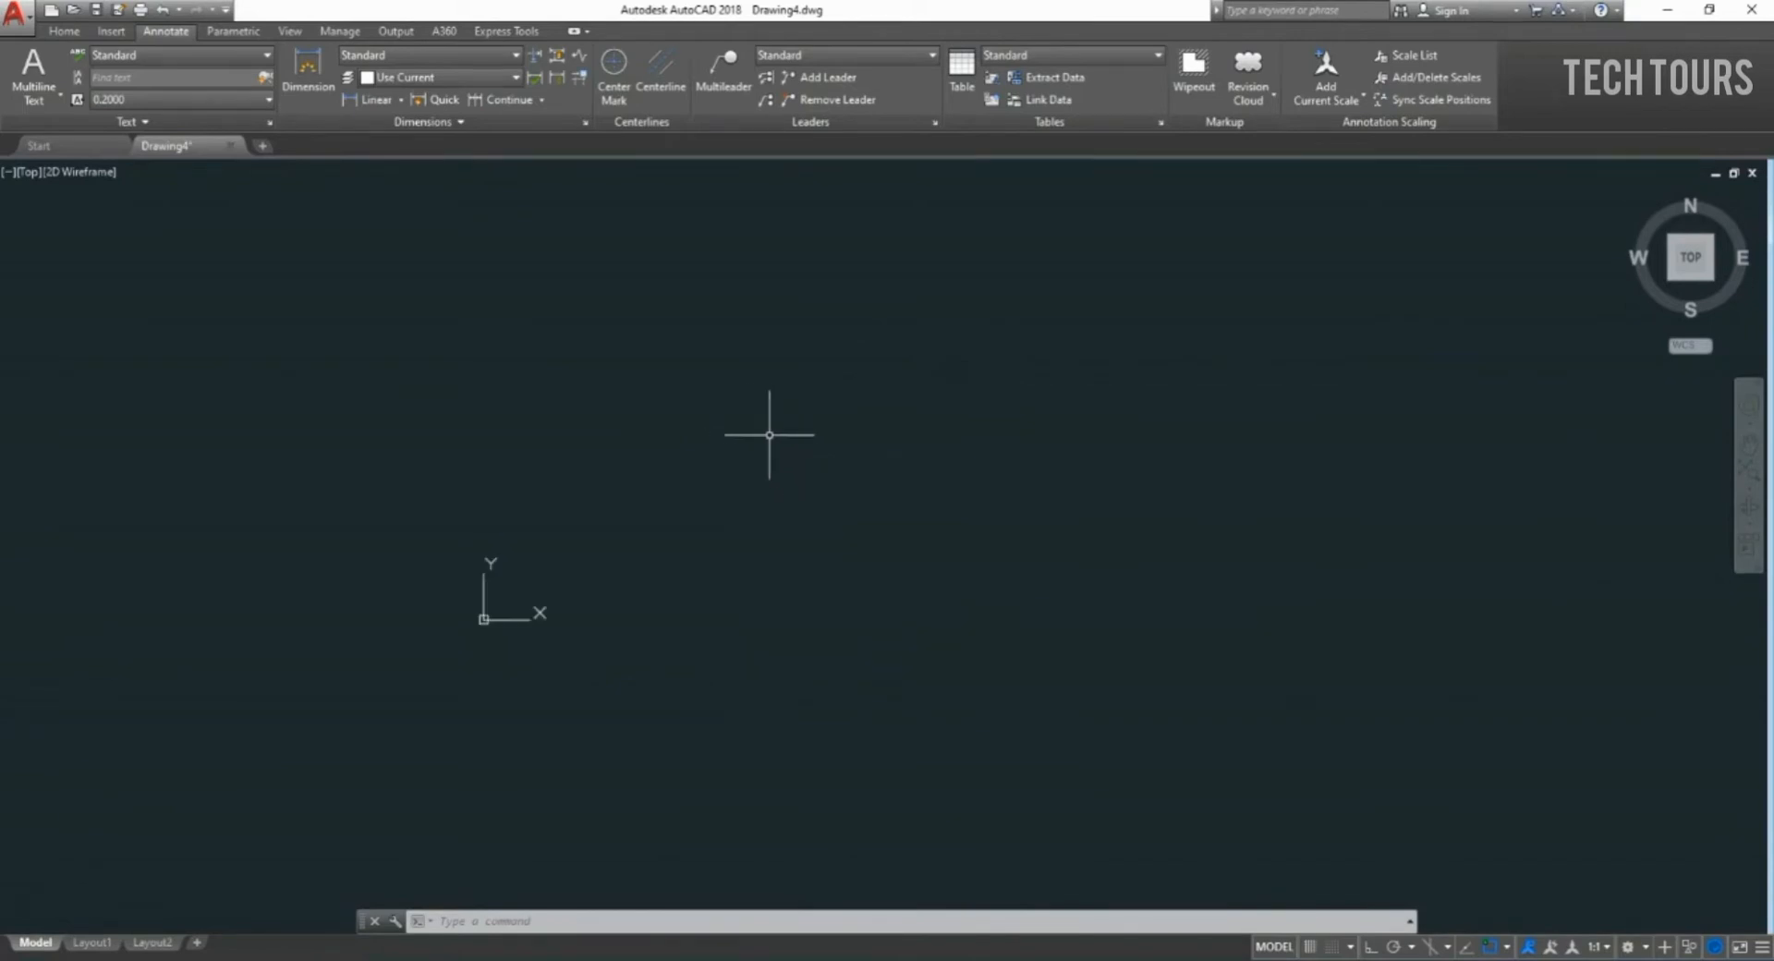
scroll(755, 358, "up", 2)
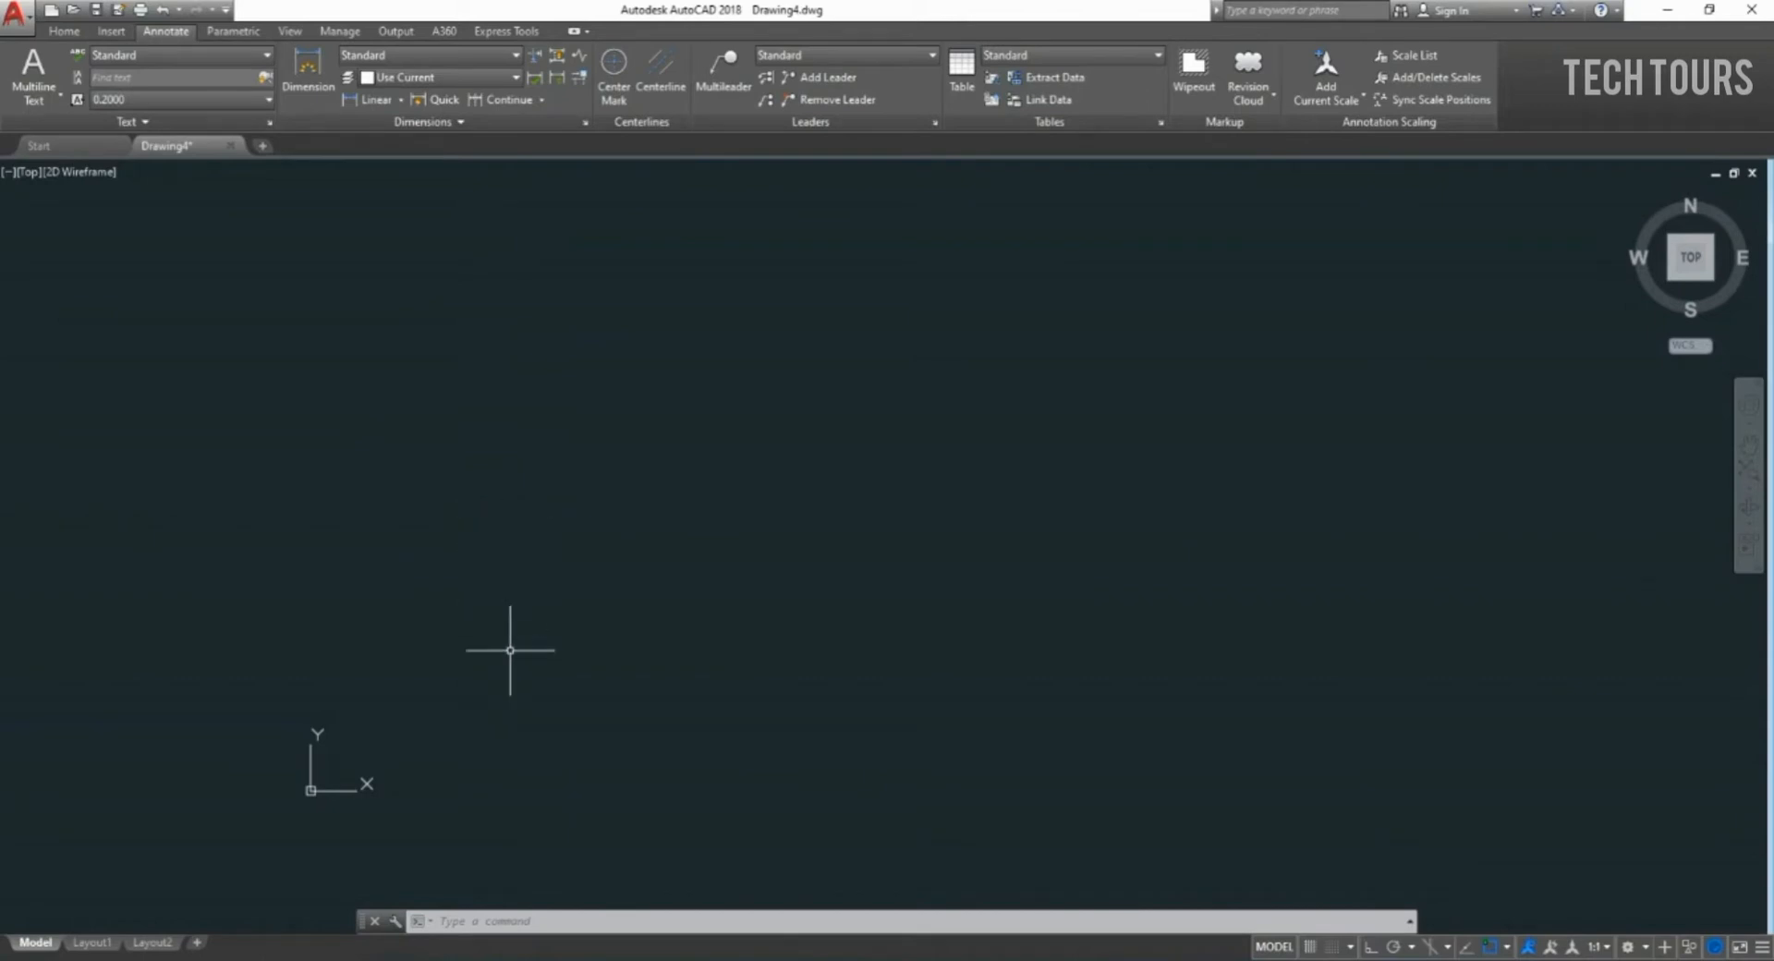
Run the MVSETUP command and answer No to enabling paper space.
type("M")
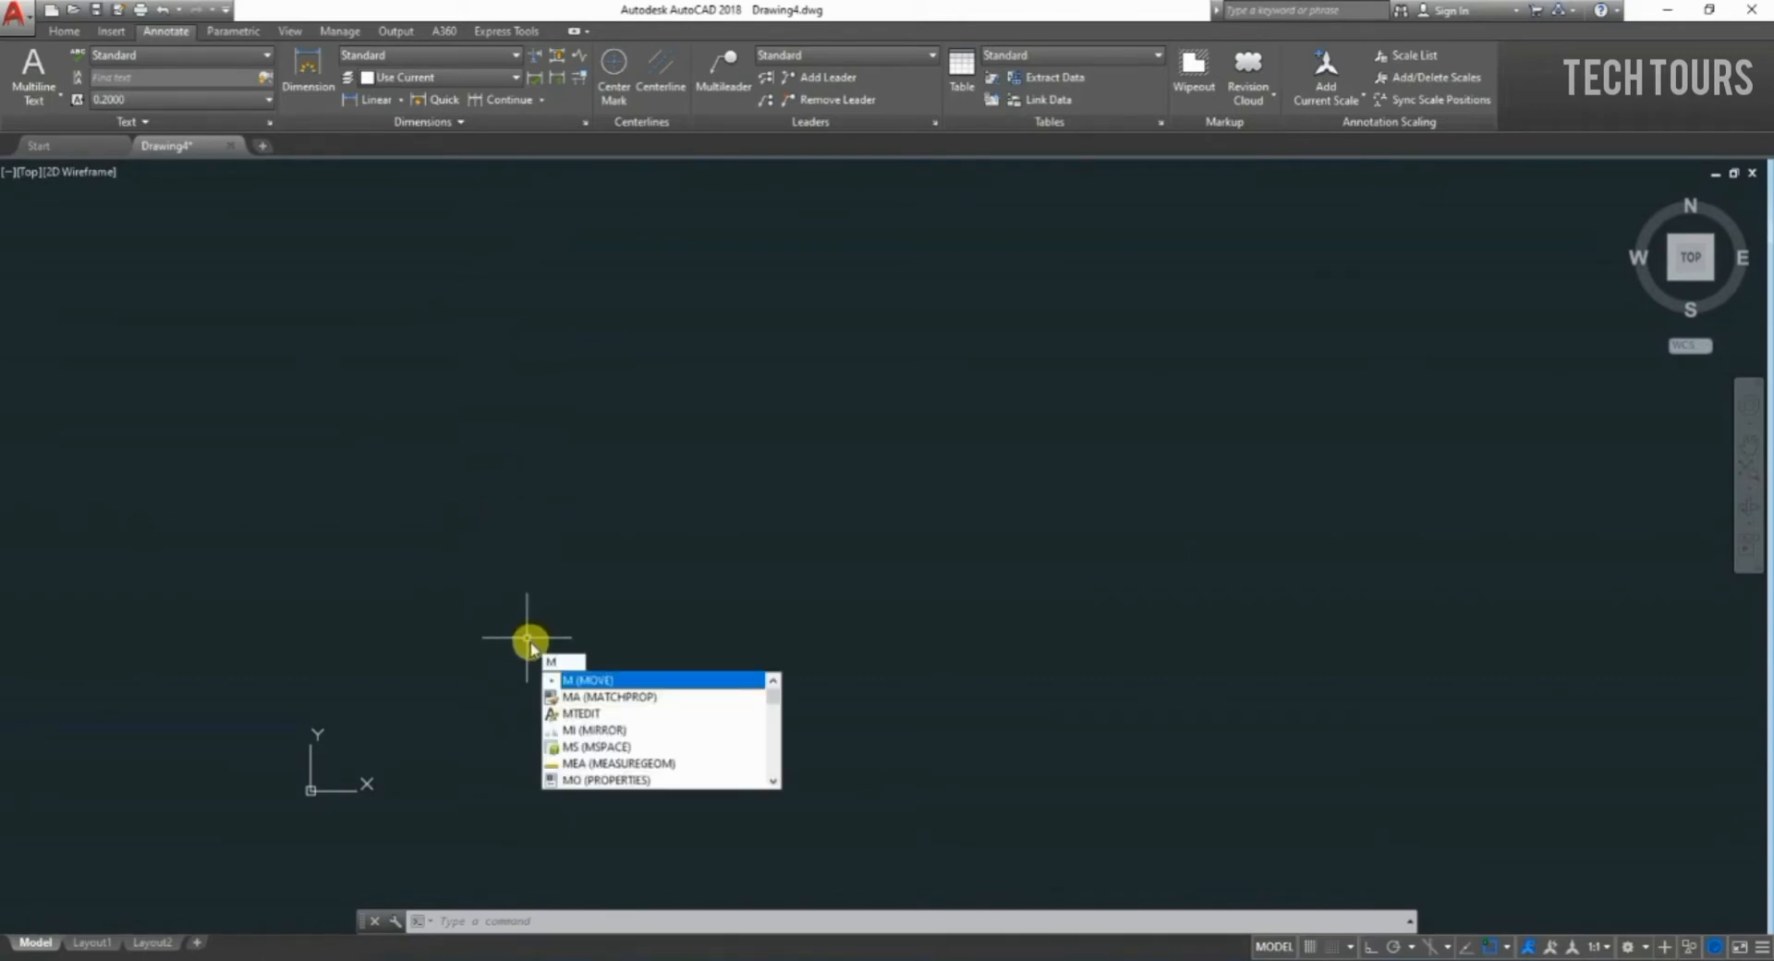
type("V")
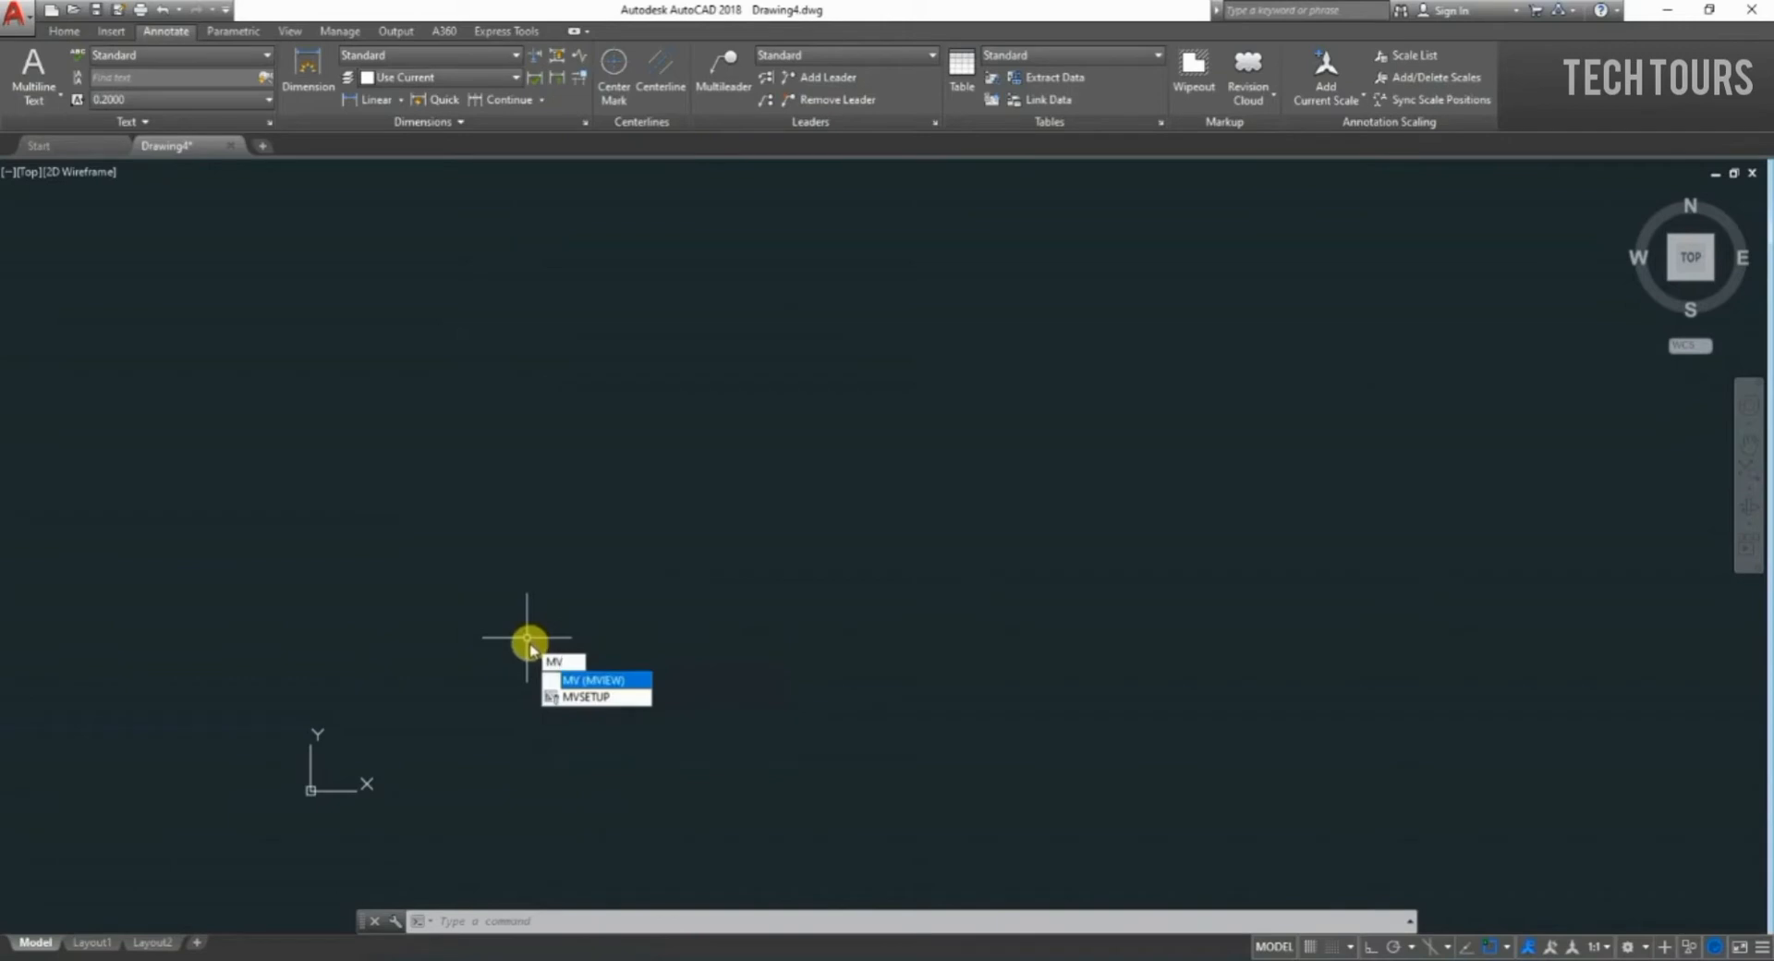
key("Down")
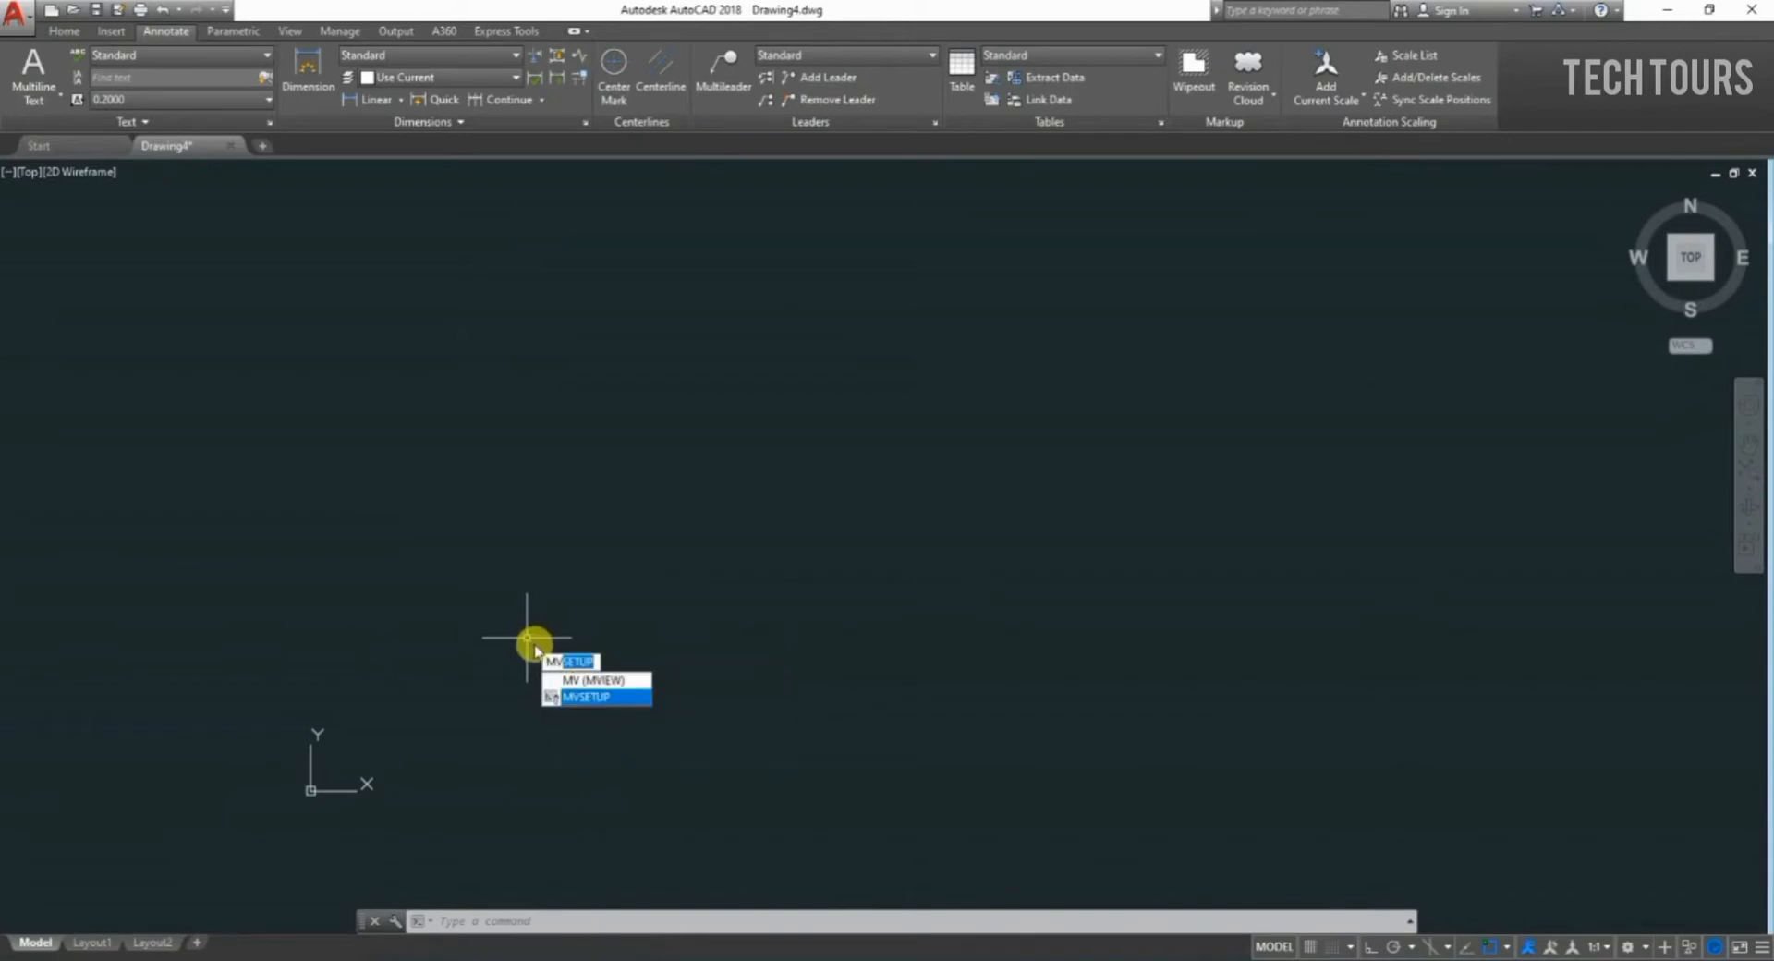
key("Return")
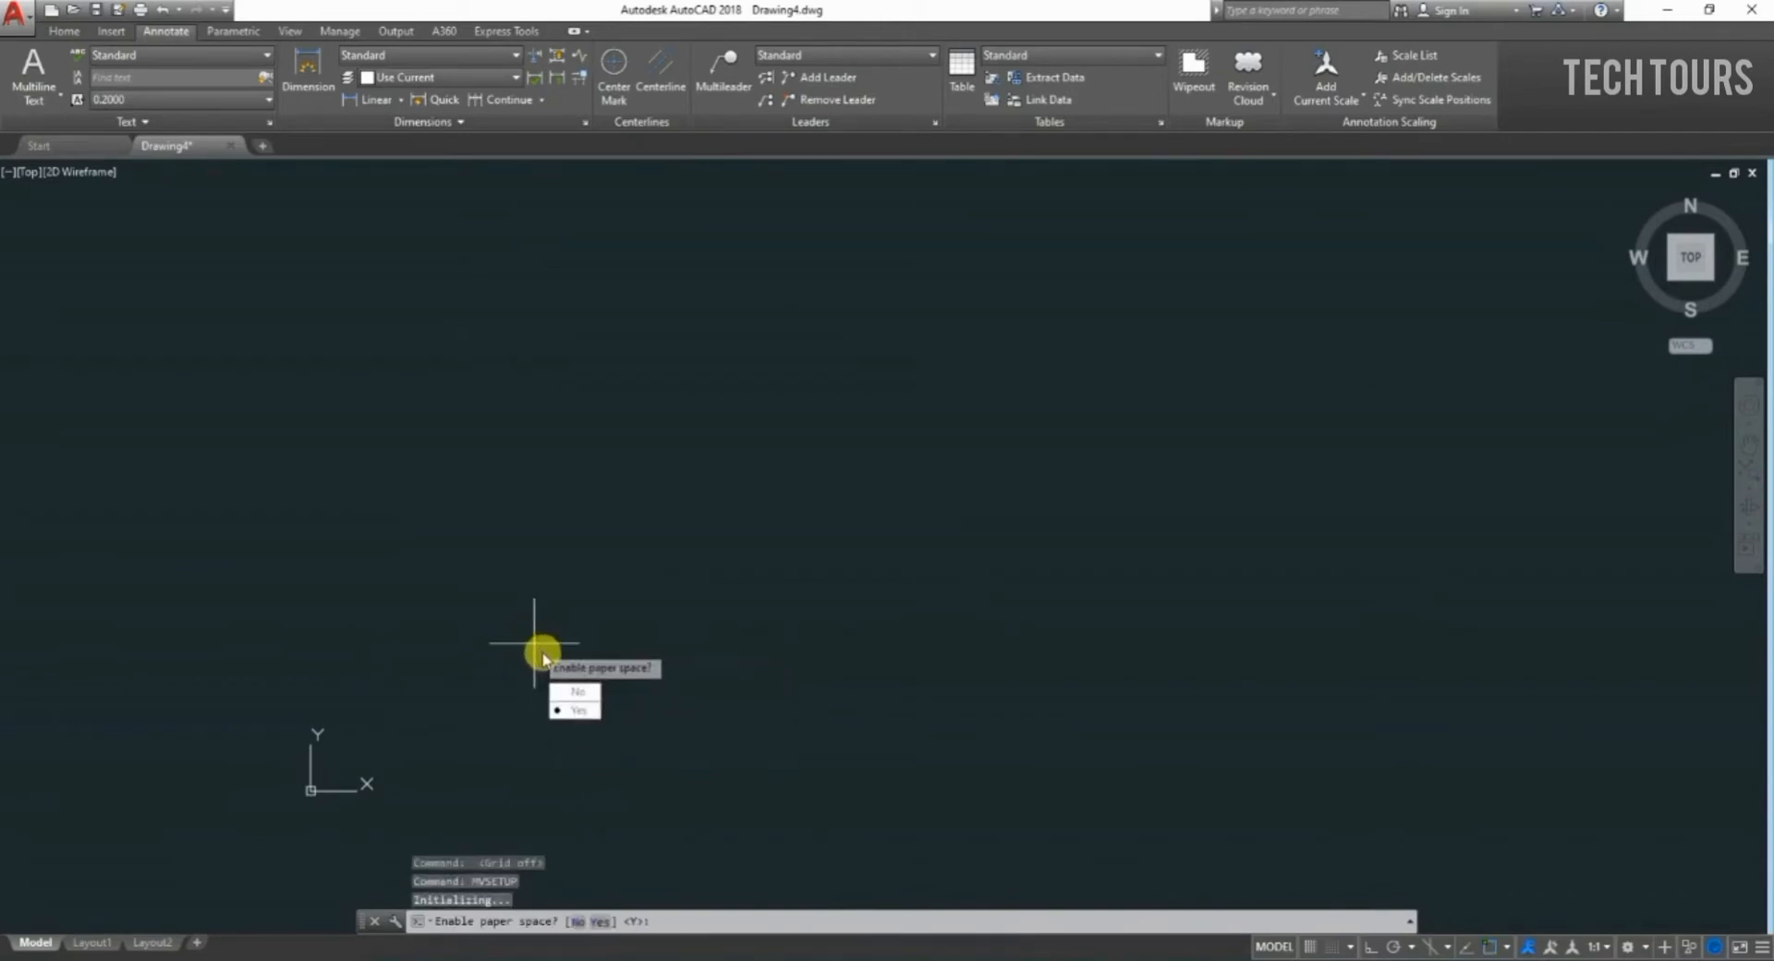
key("Up")
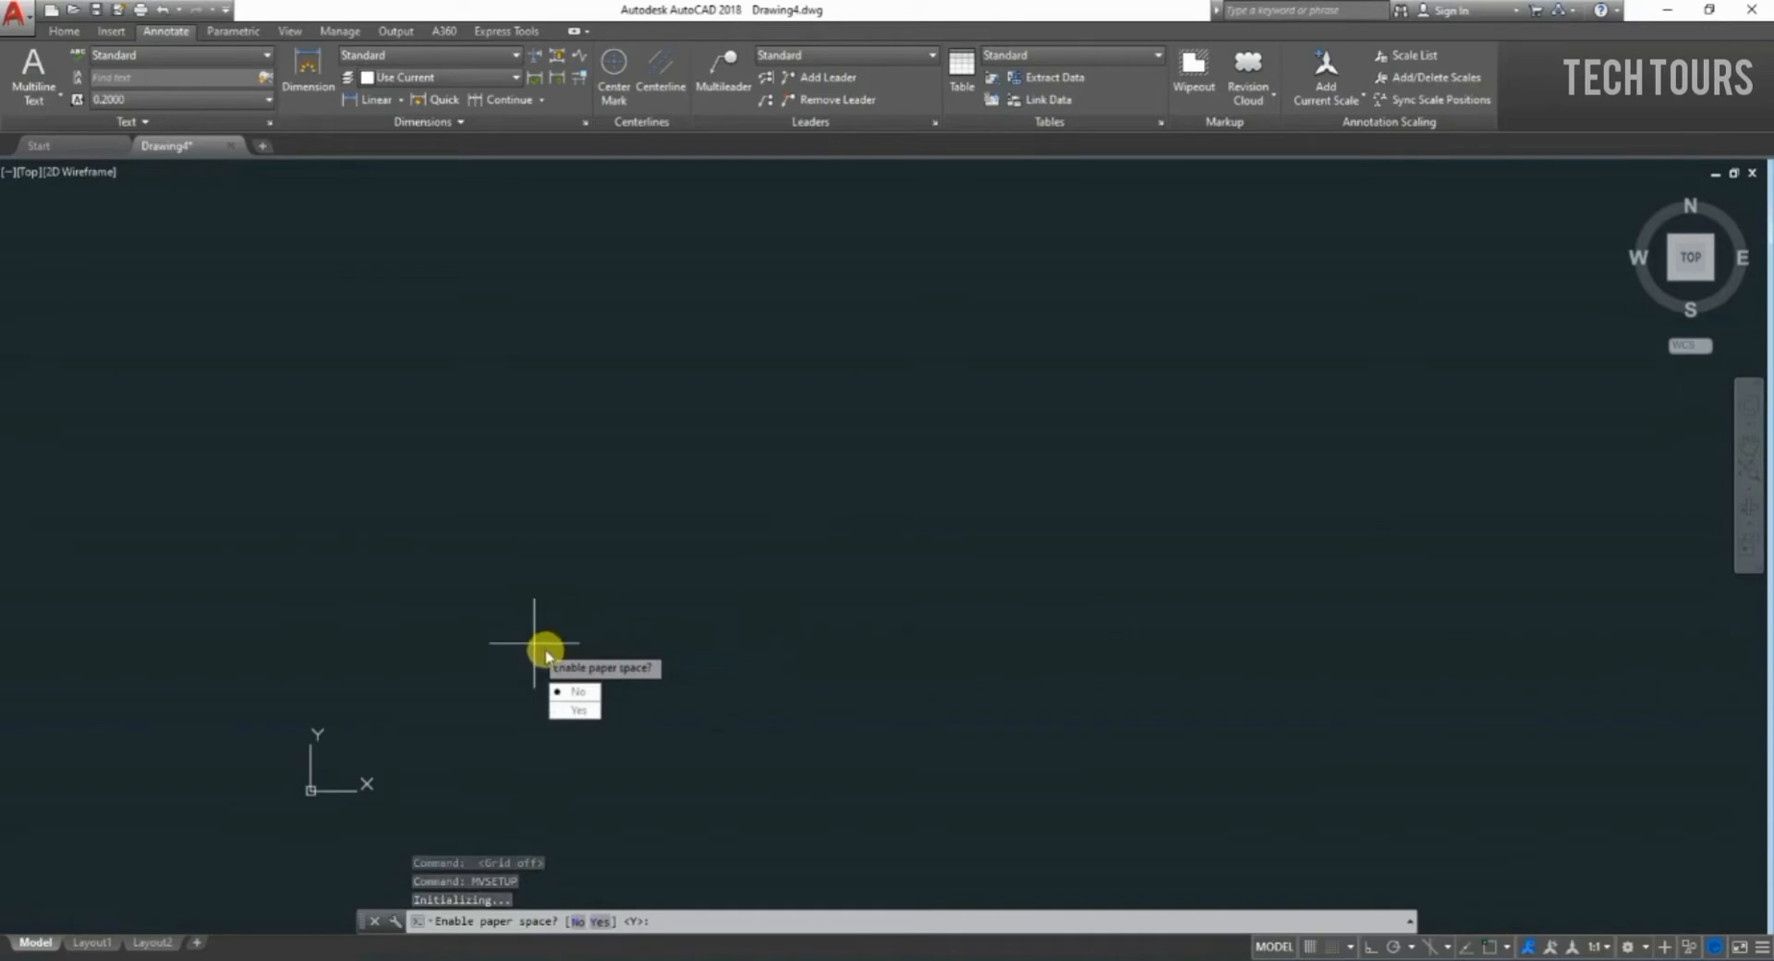
key("Return")
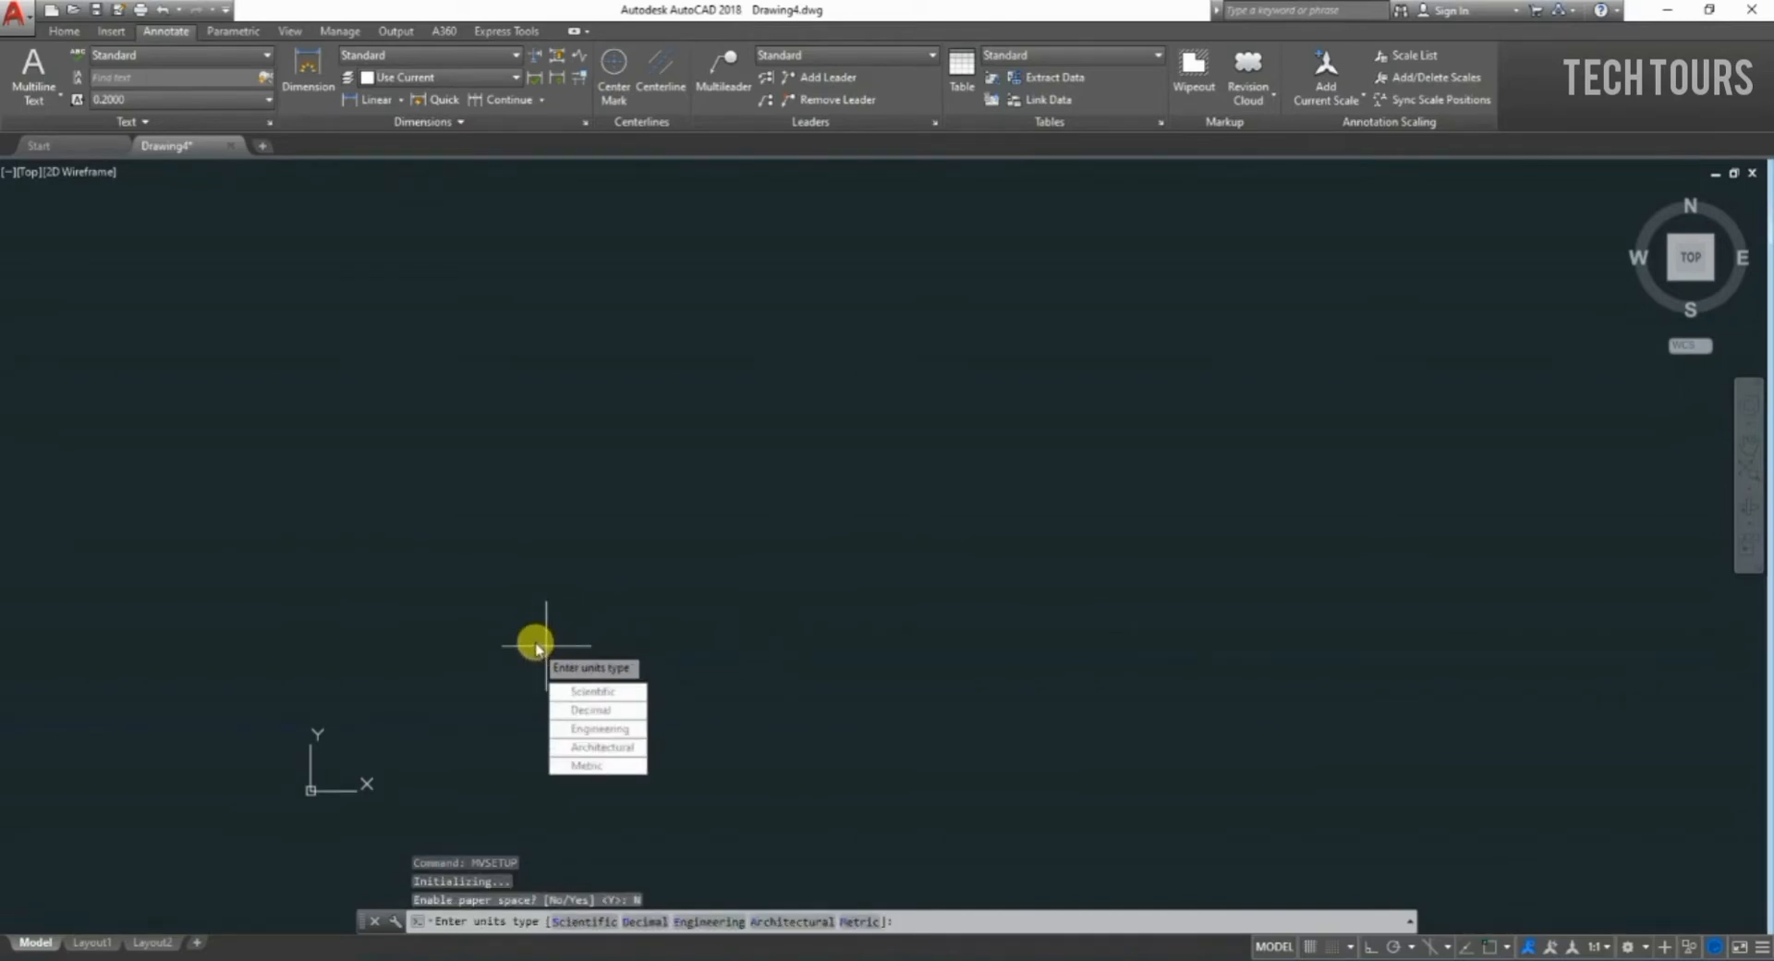
Choose Architectural as the MVSETUP units type and enter a scale factor of 96.
key("Down")
key("Down")
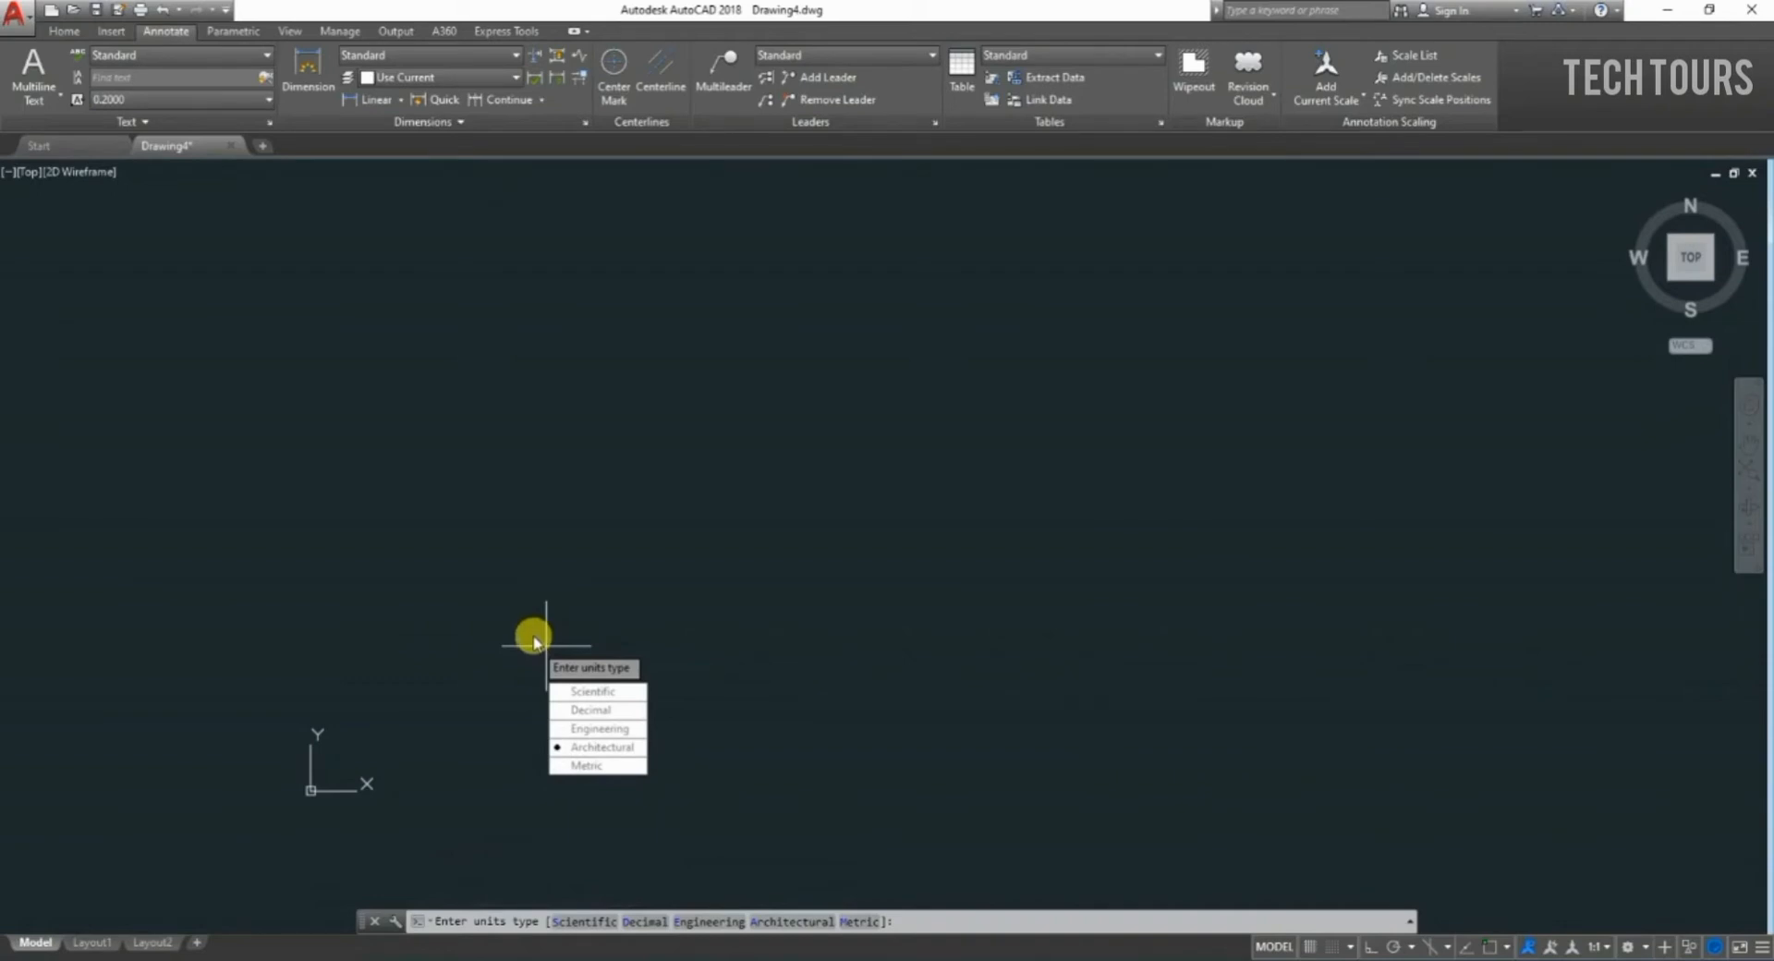
key("Return")
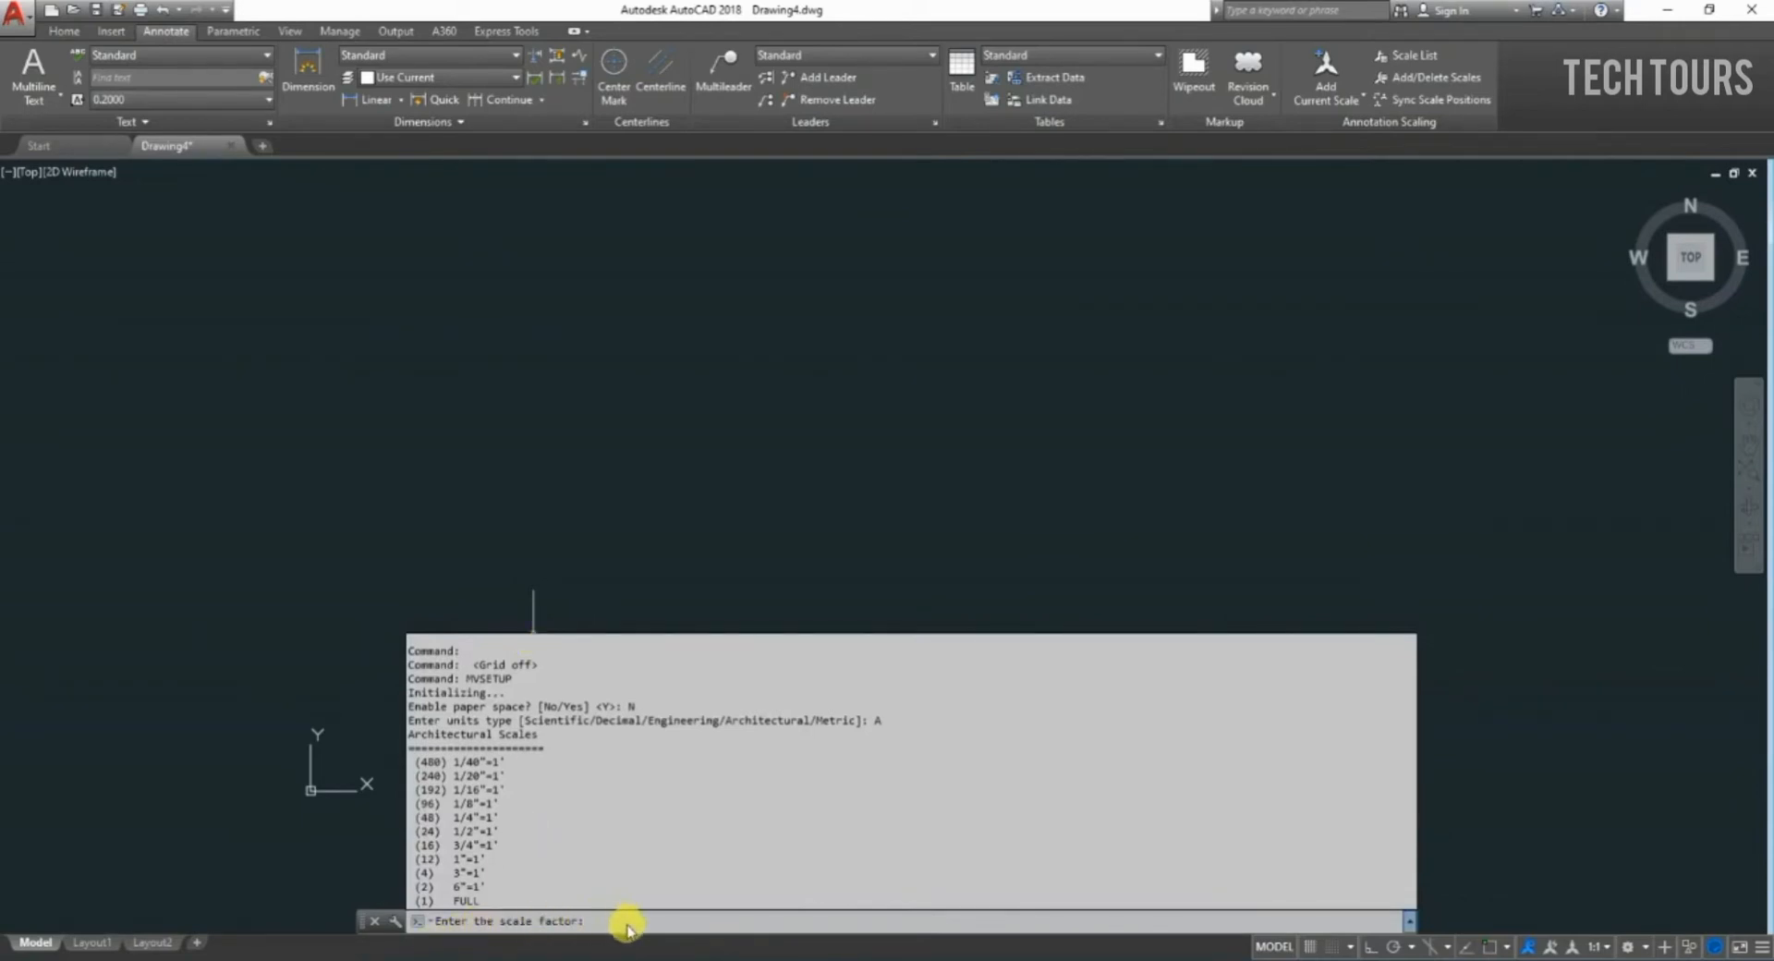
type("96")
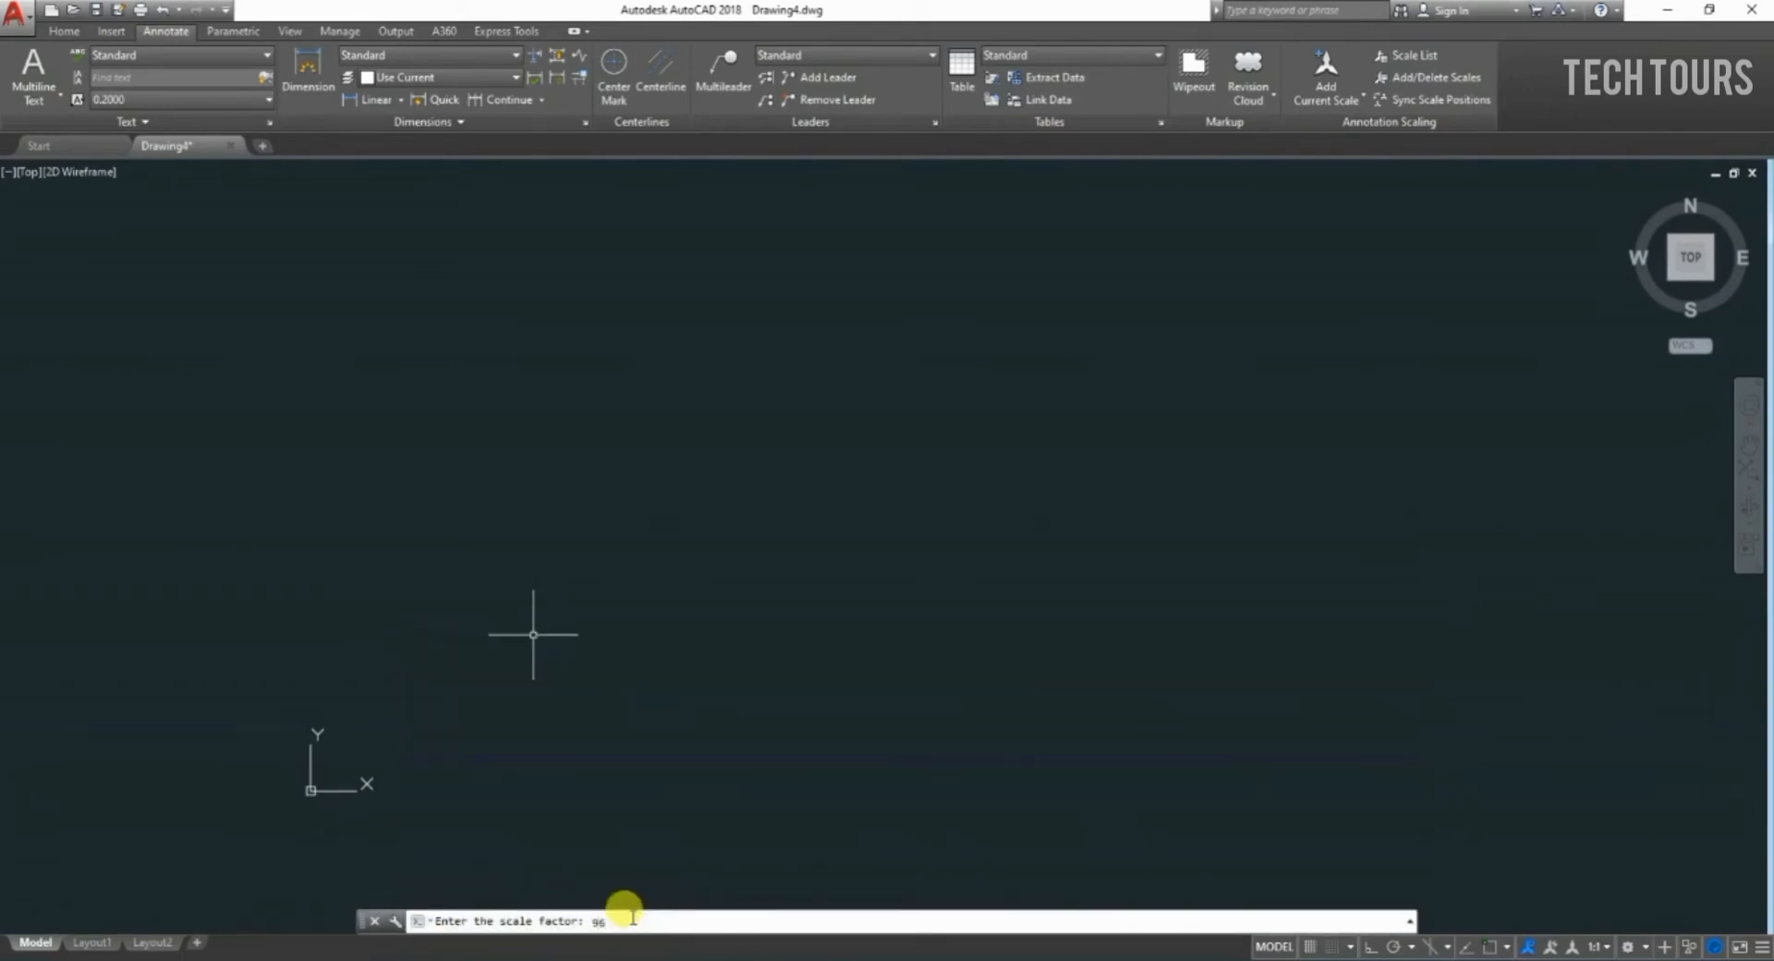
key("Return")
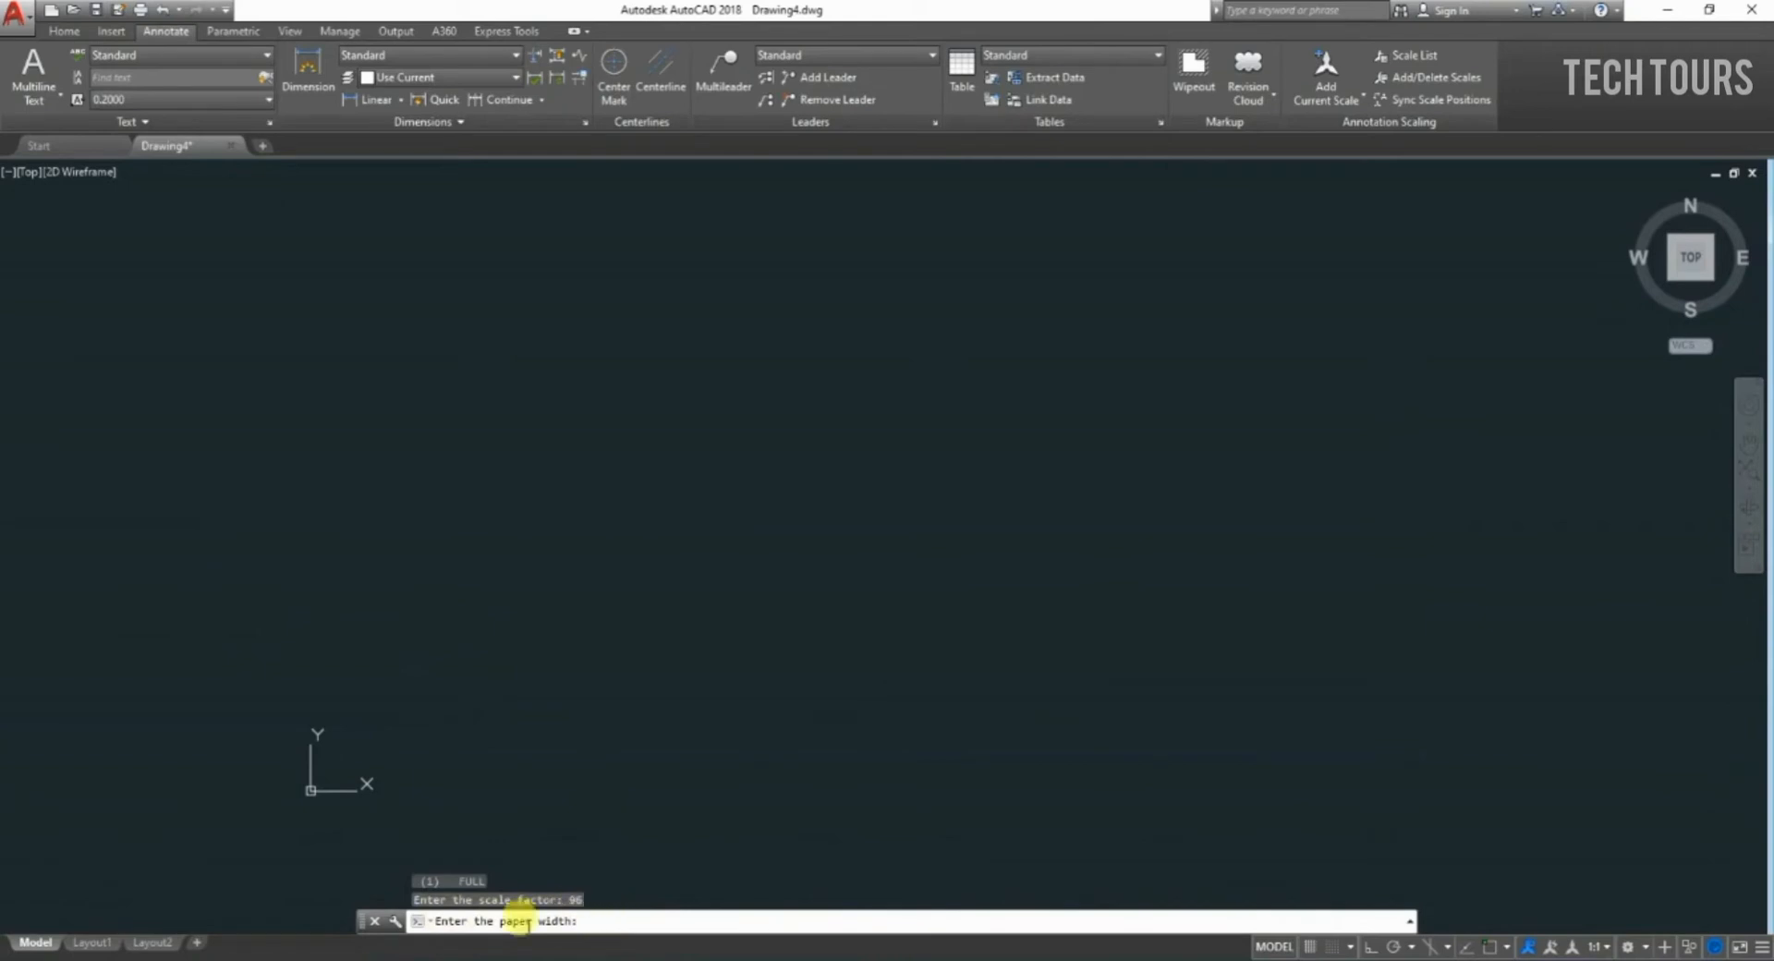
Find Word through the Windows search and switch to it, leaving the paper width request pending.
left_click(278, 960)
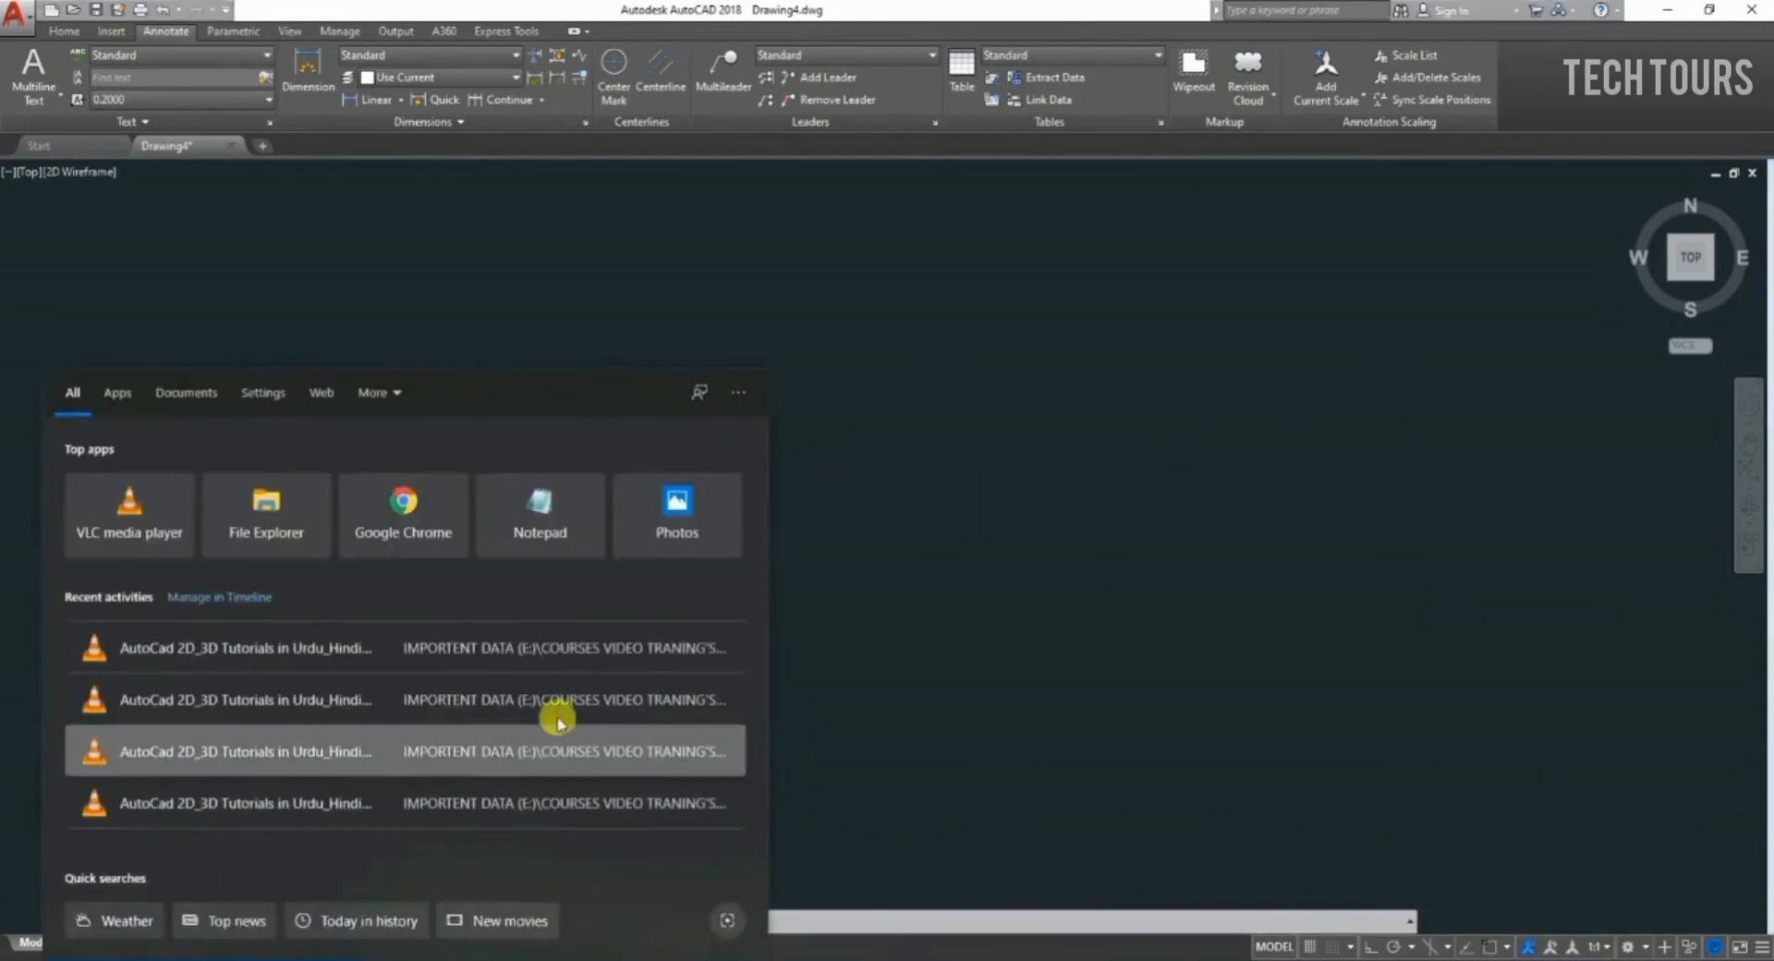
type("wo")
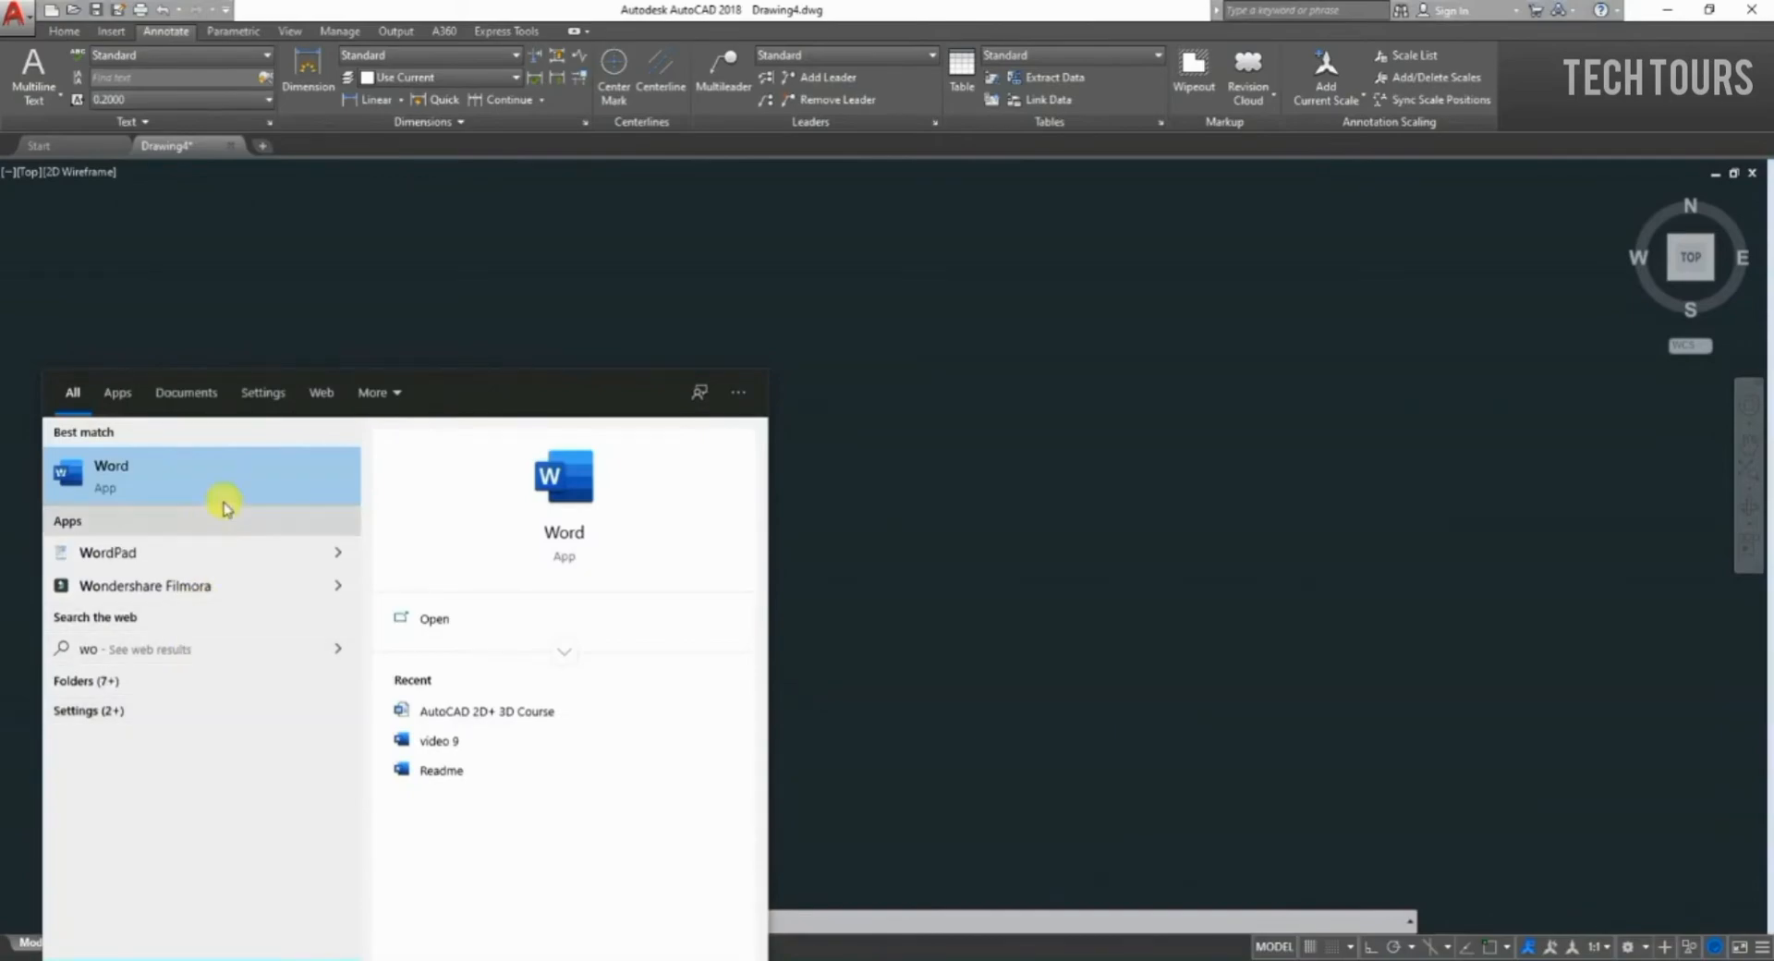
left_click(233, 501)
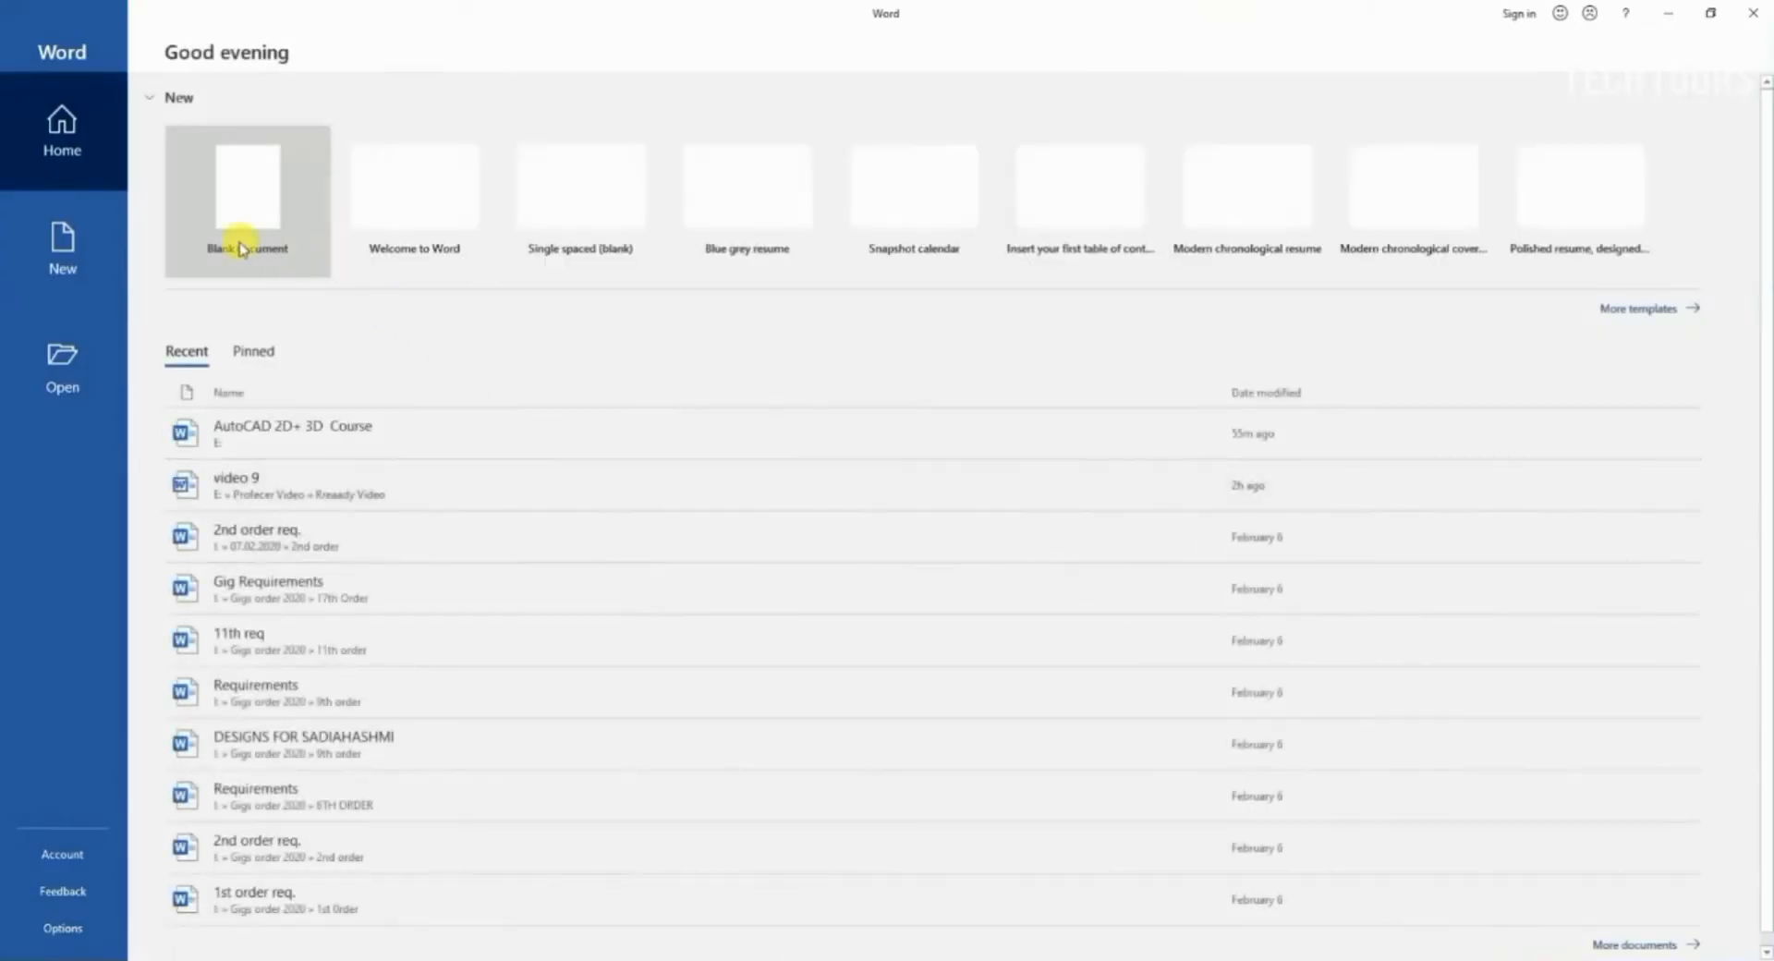
Create a blank Word document and check the dimensions offered for its page sizes.
left_click(240, 242)
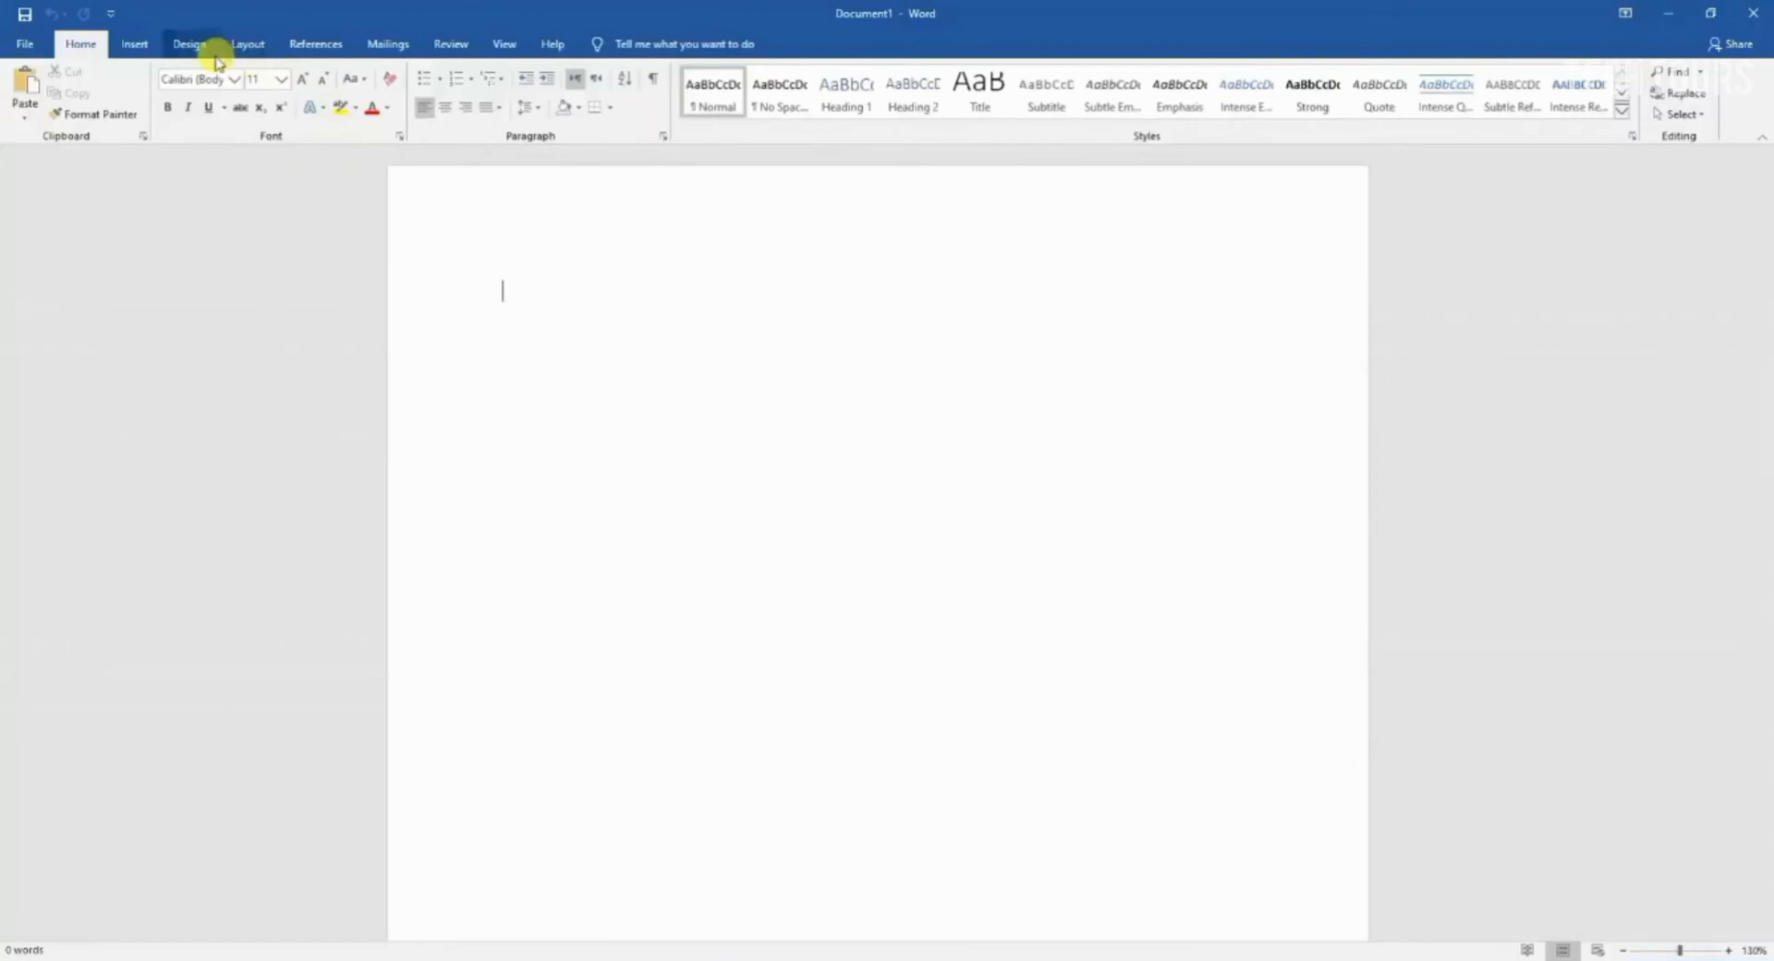
left_click(135, 44)
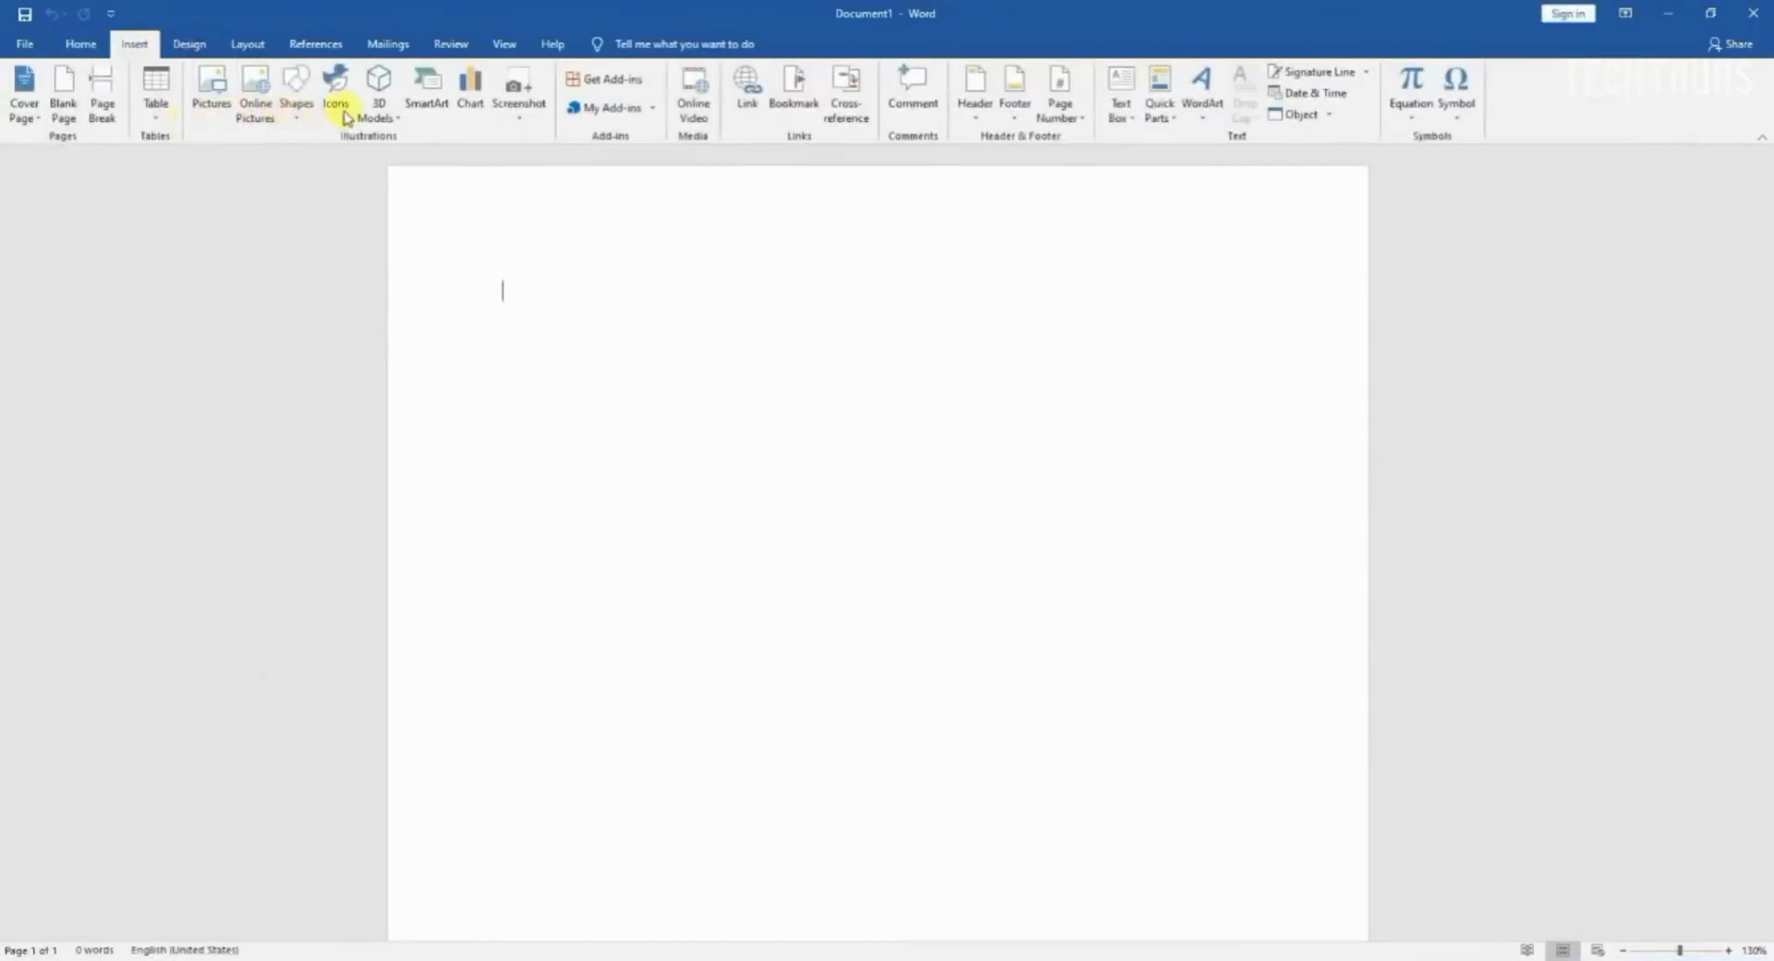
left_click(238, 46)
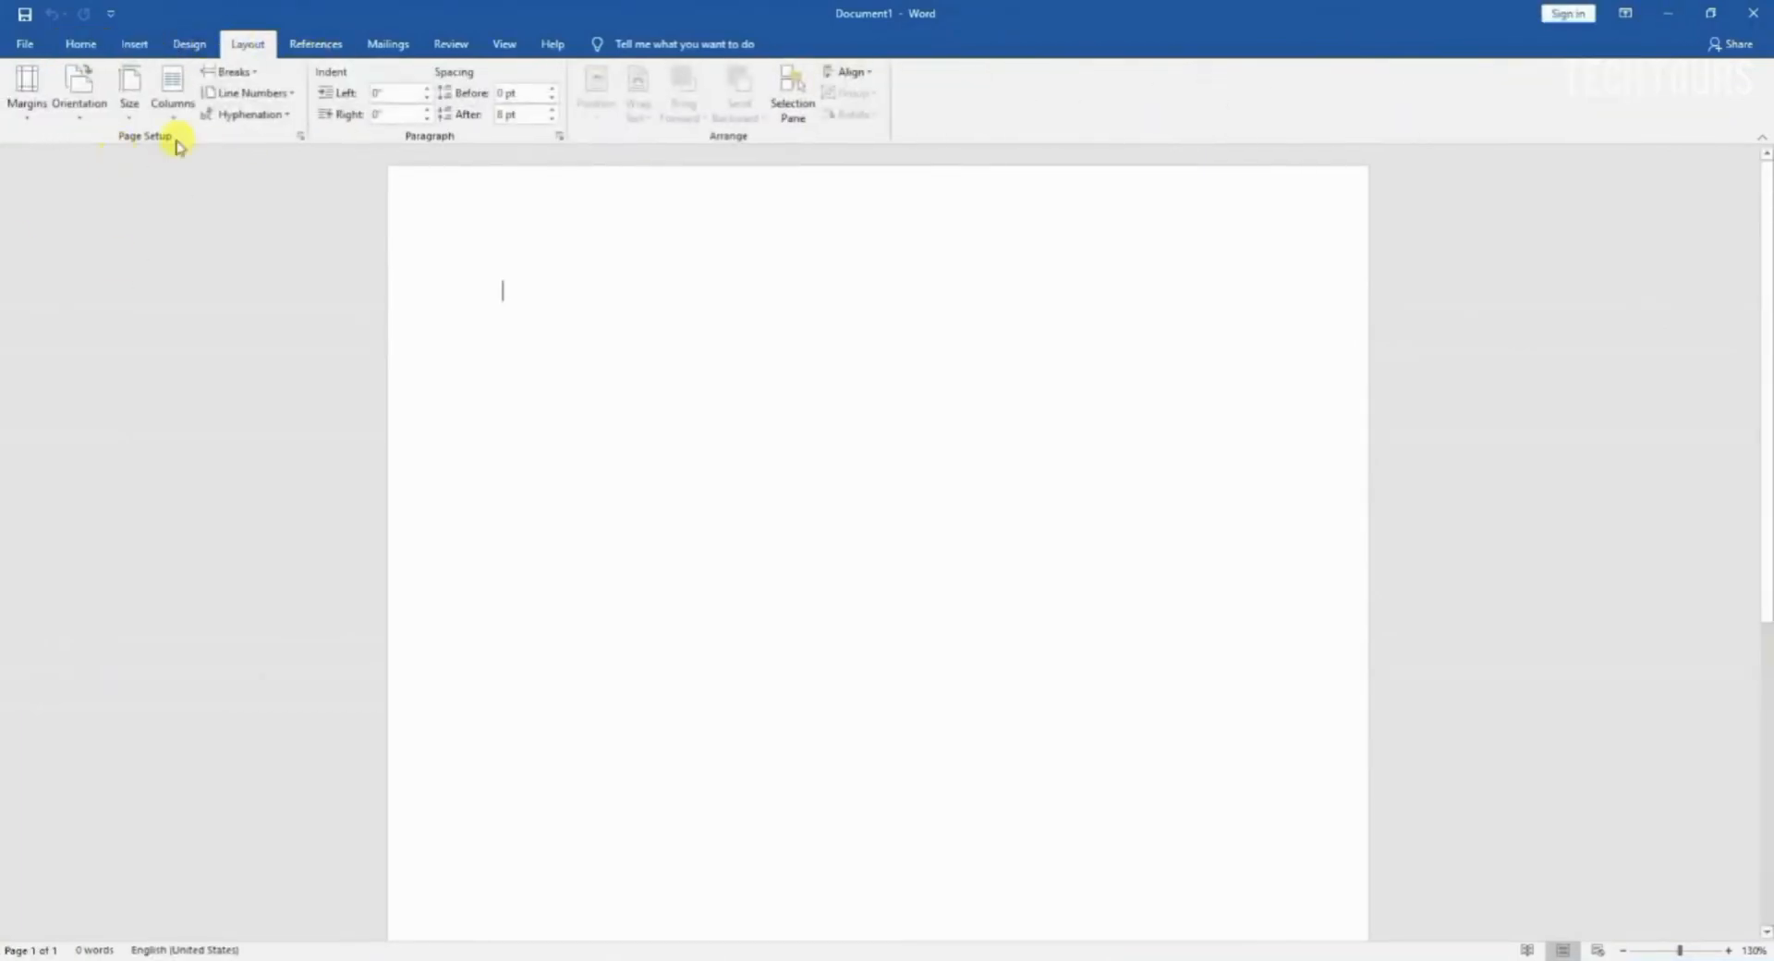
left_click(129, 97)
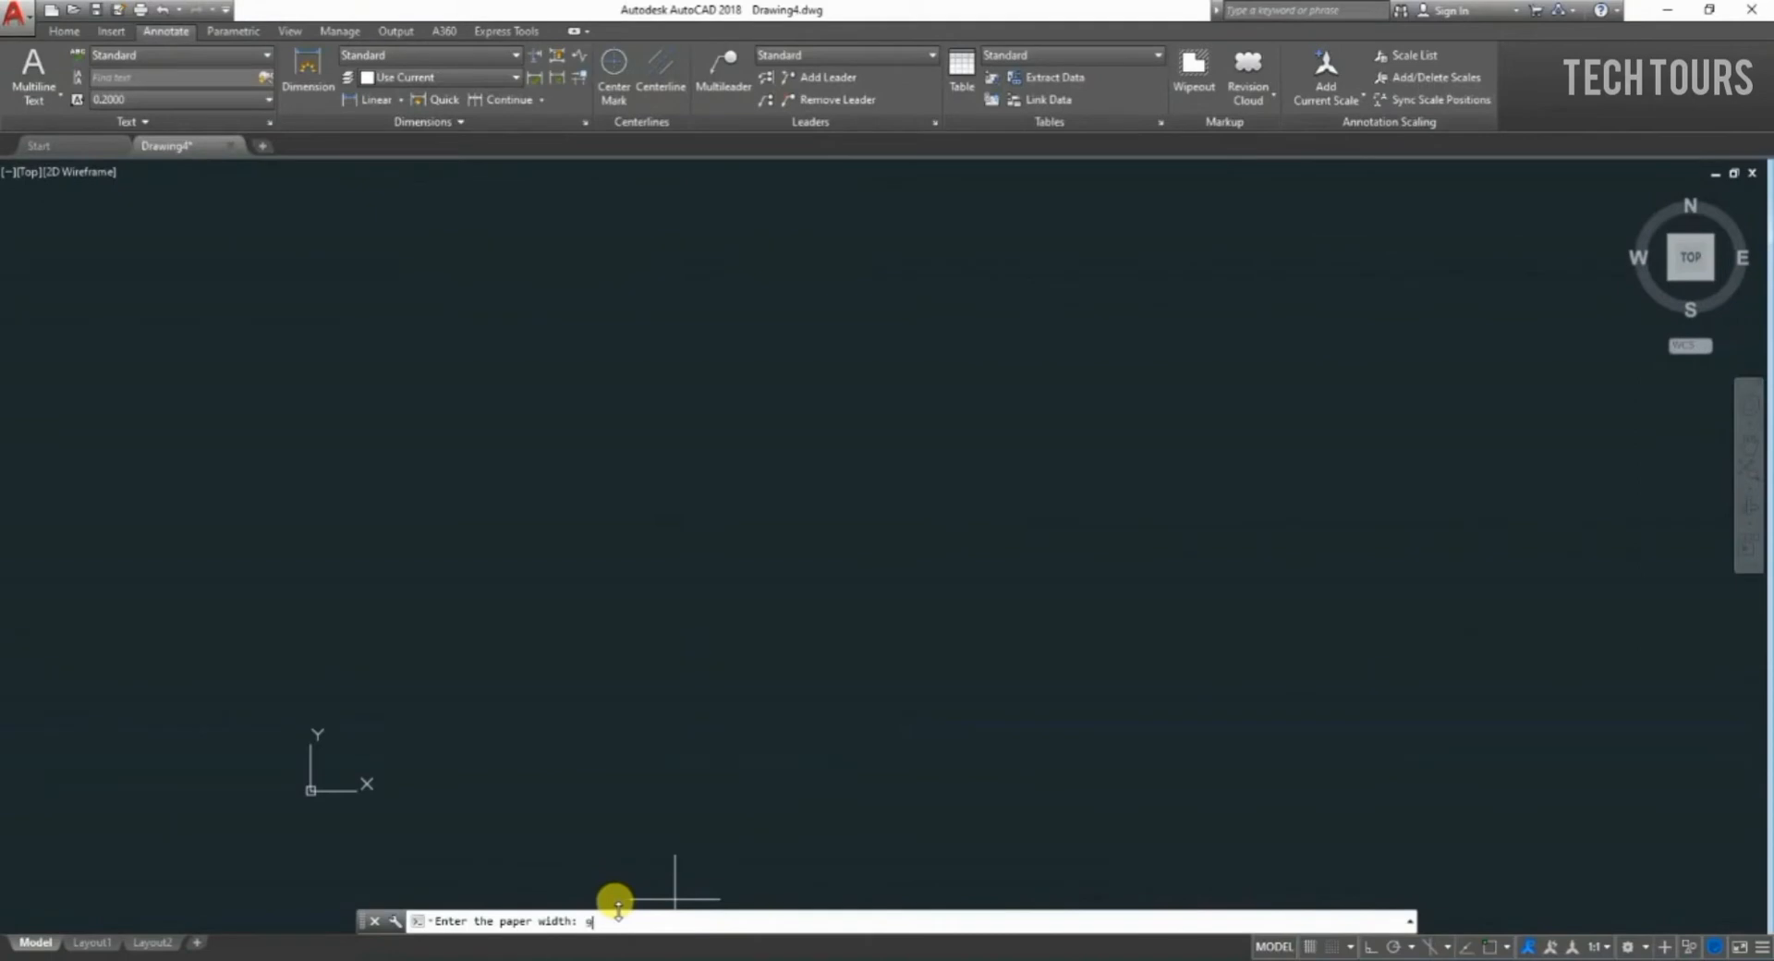
Switch to AutoCAD and enter 8.27 as the paper width and 11.69 as the paper height, rechecking the page size in Word between entries.
type("8.27")
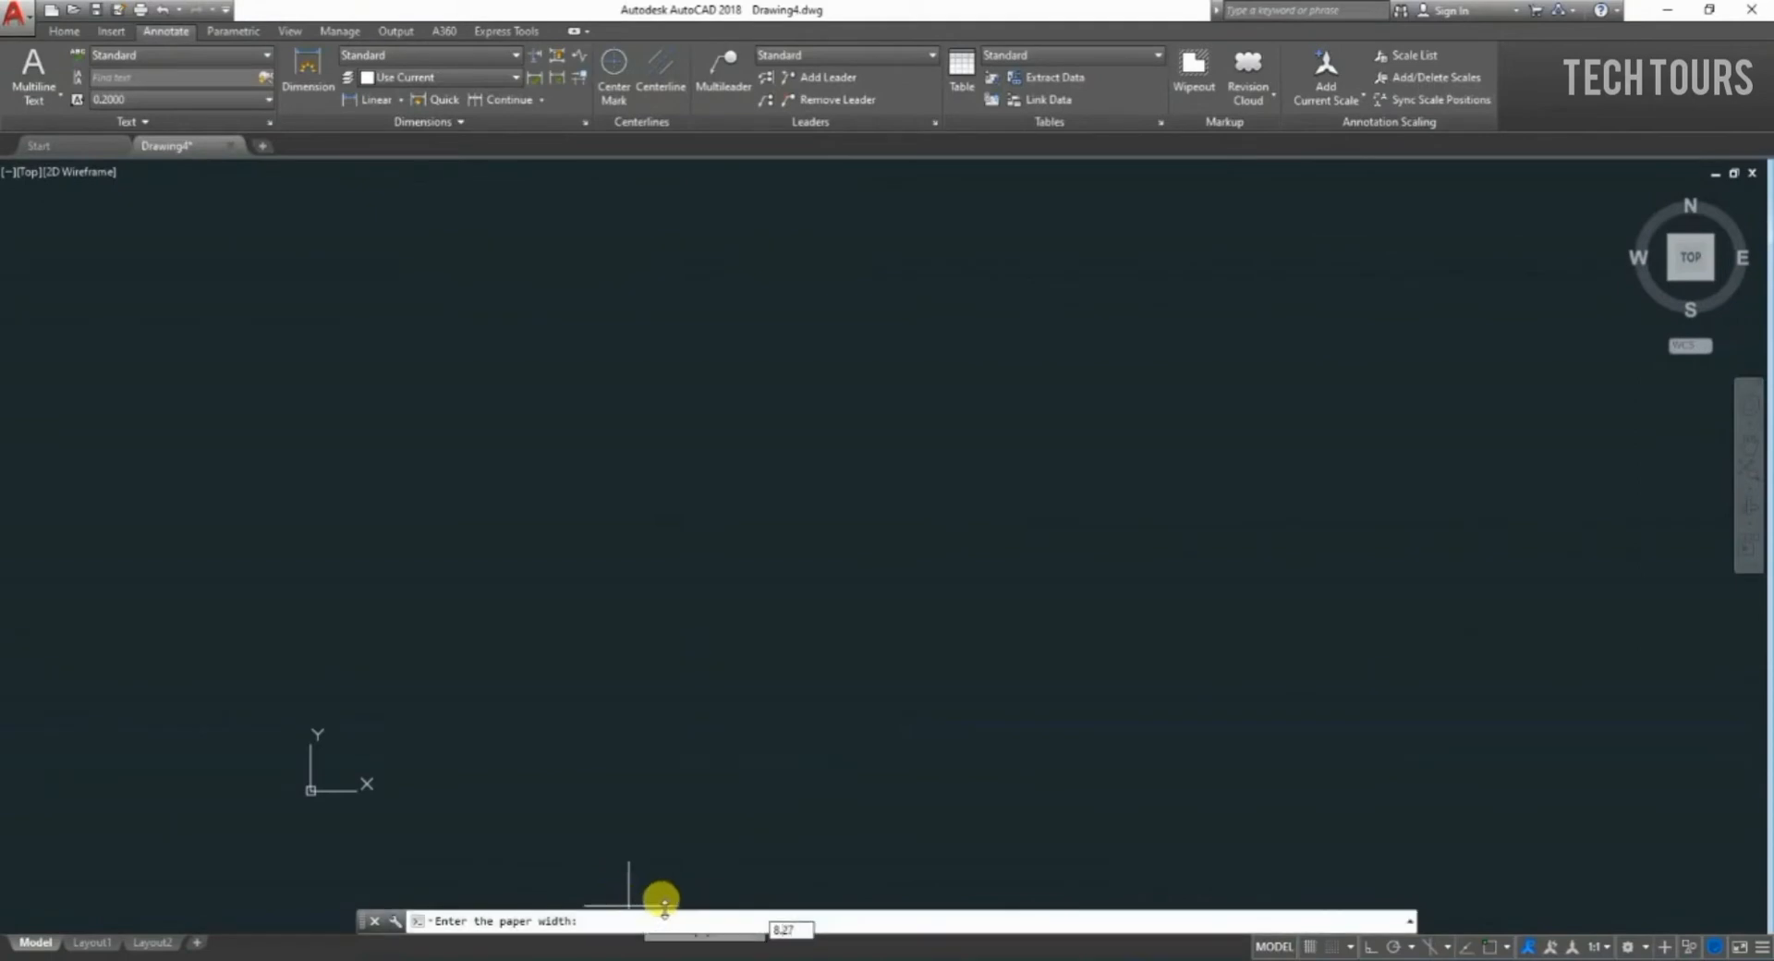
key("Return")
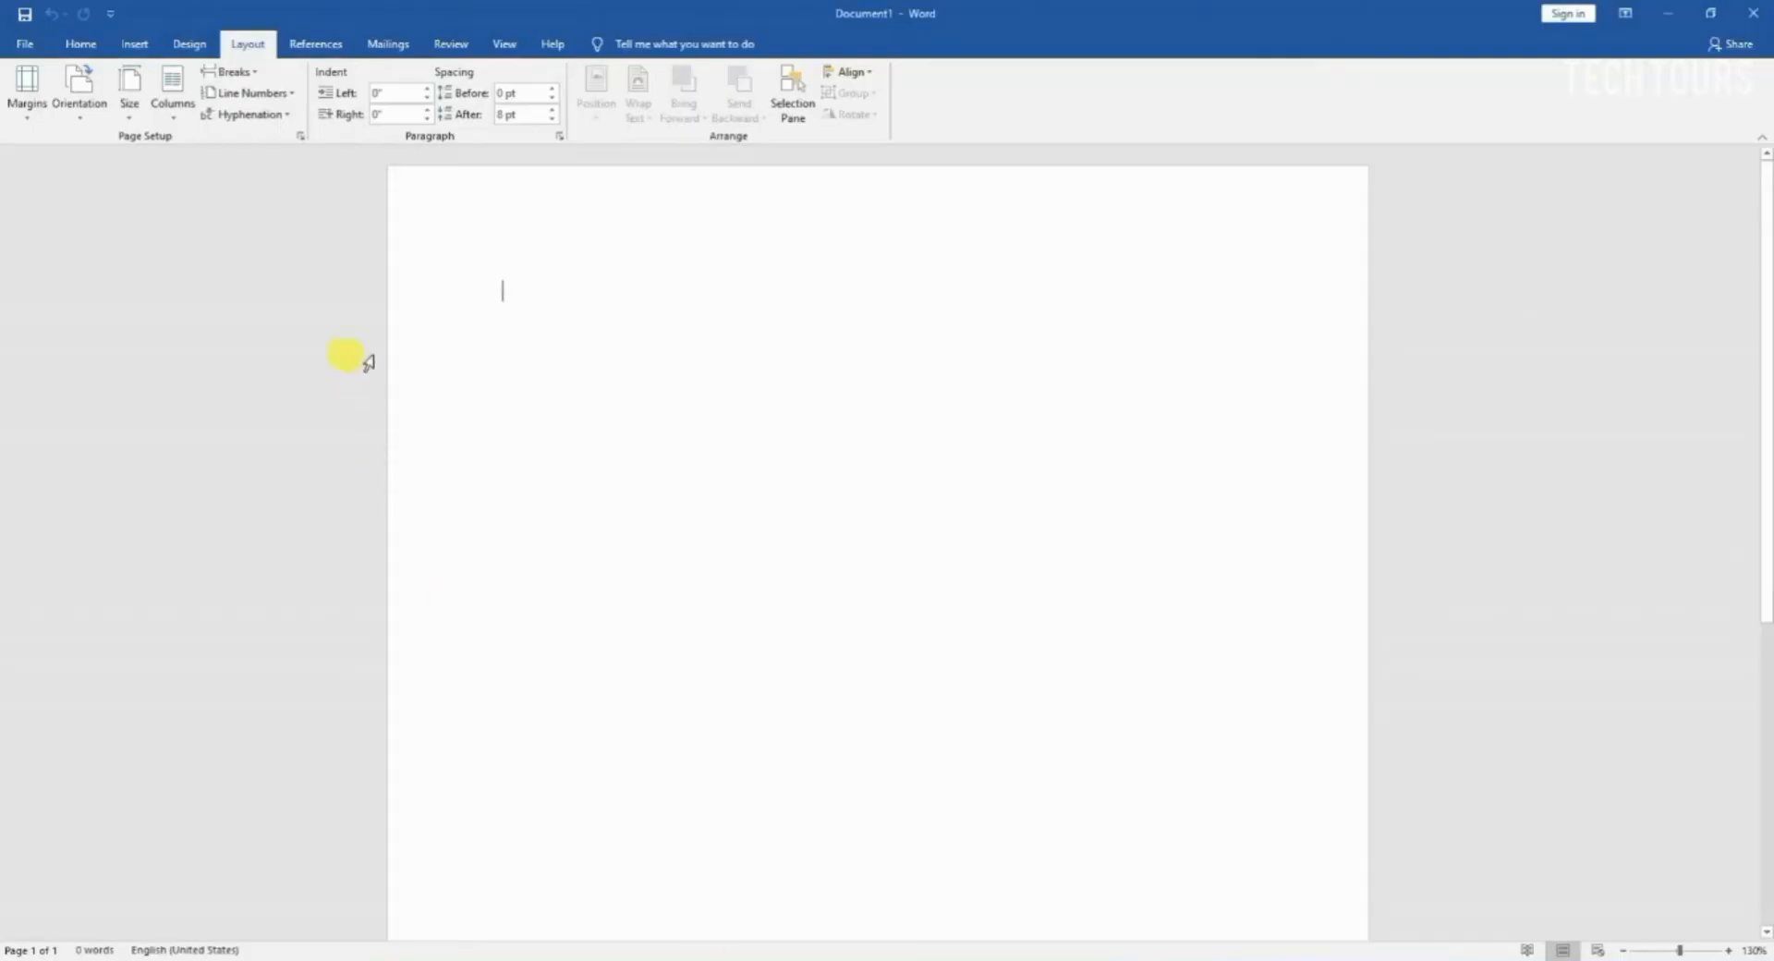
left_click(129, 97)
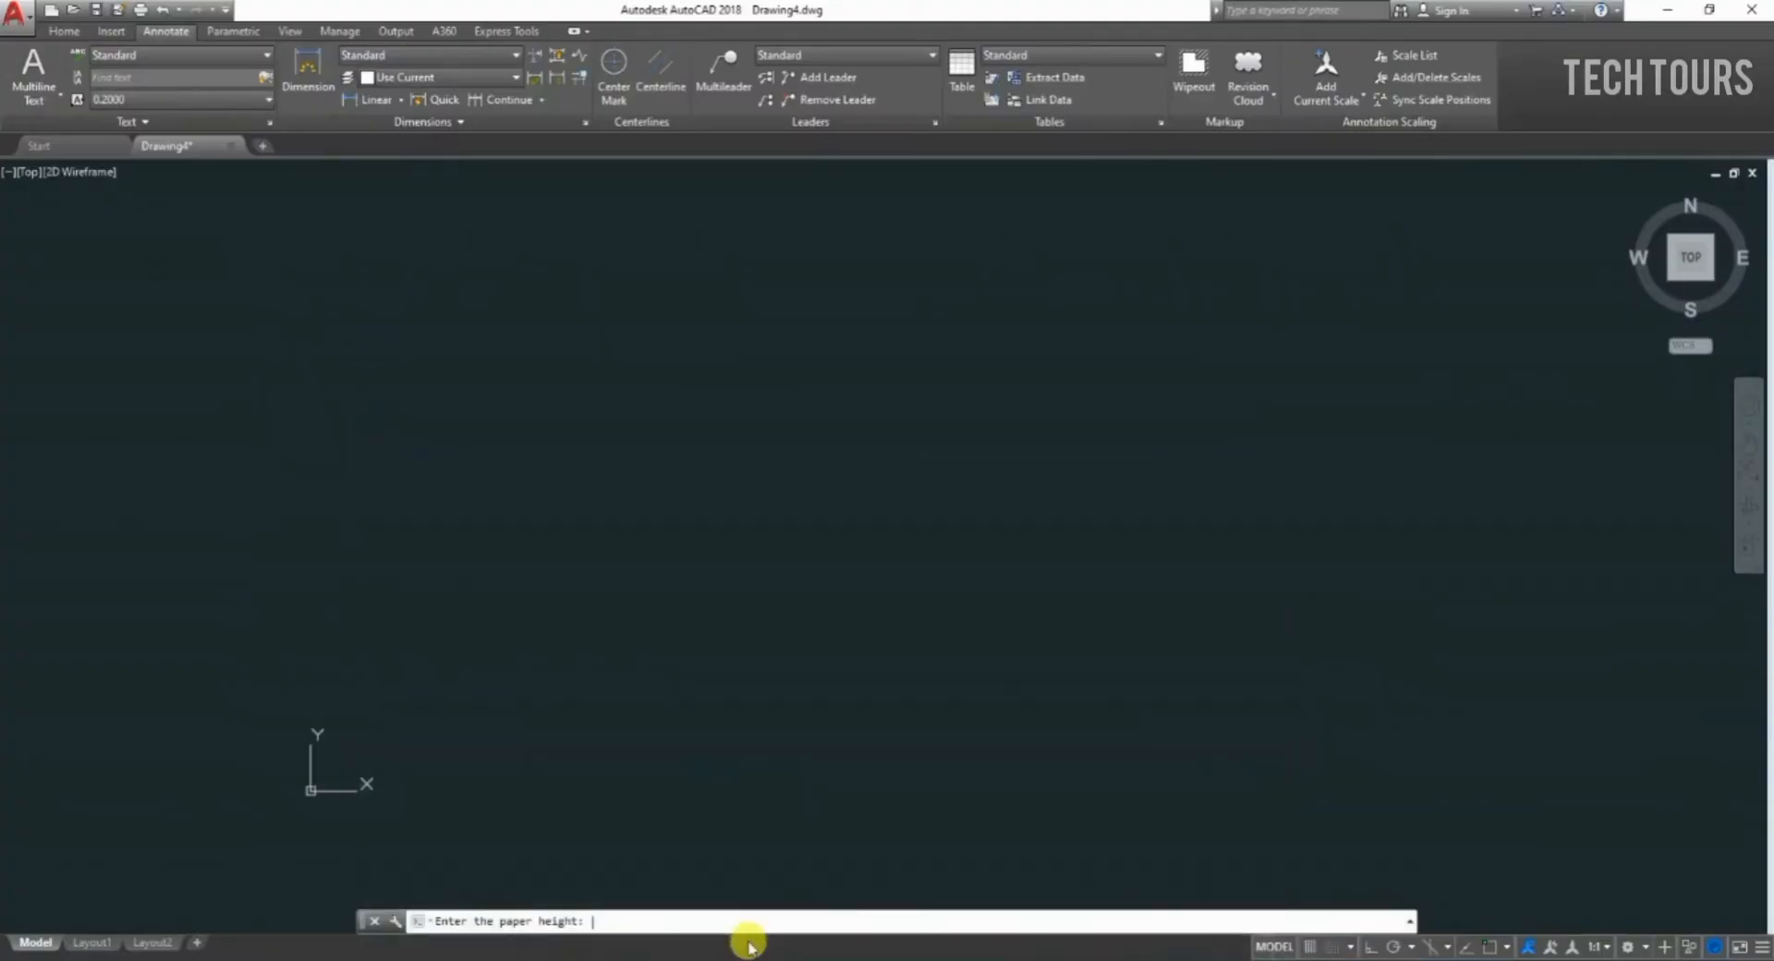
type("11.69")
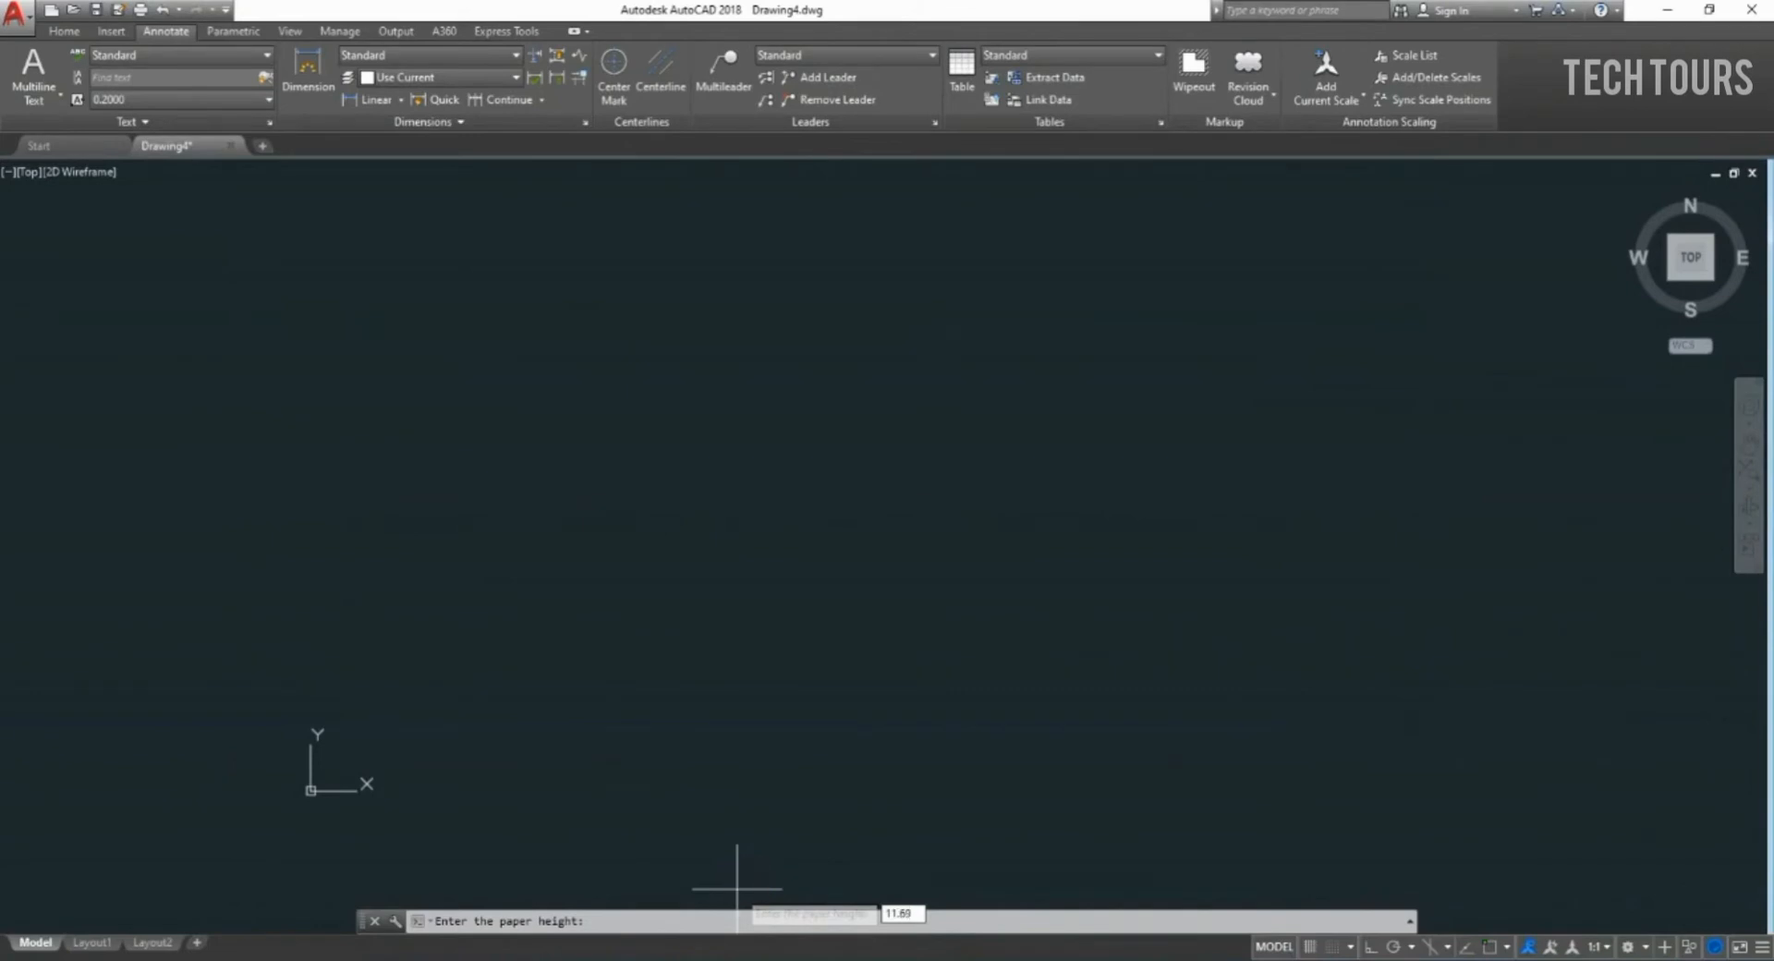
key("Return")
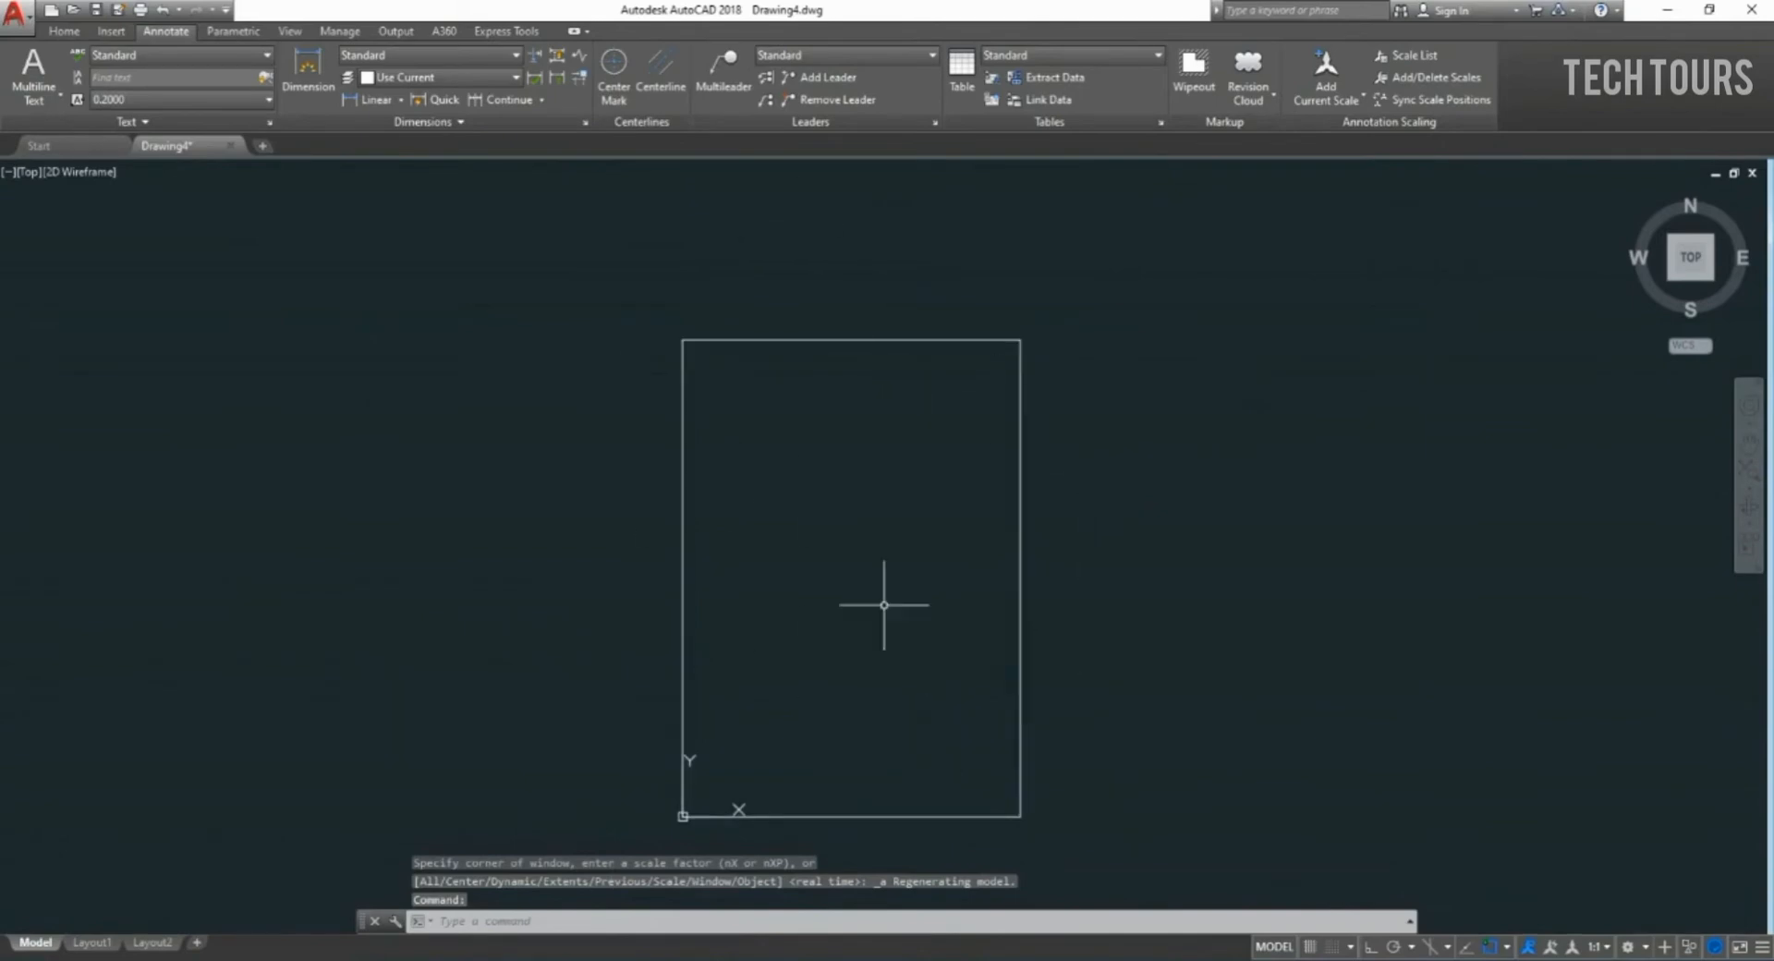
left_click(1021, 434)
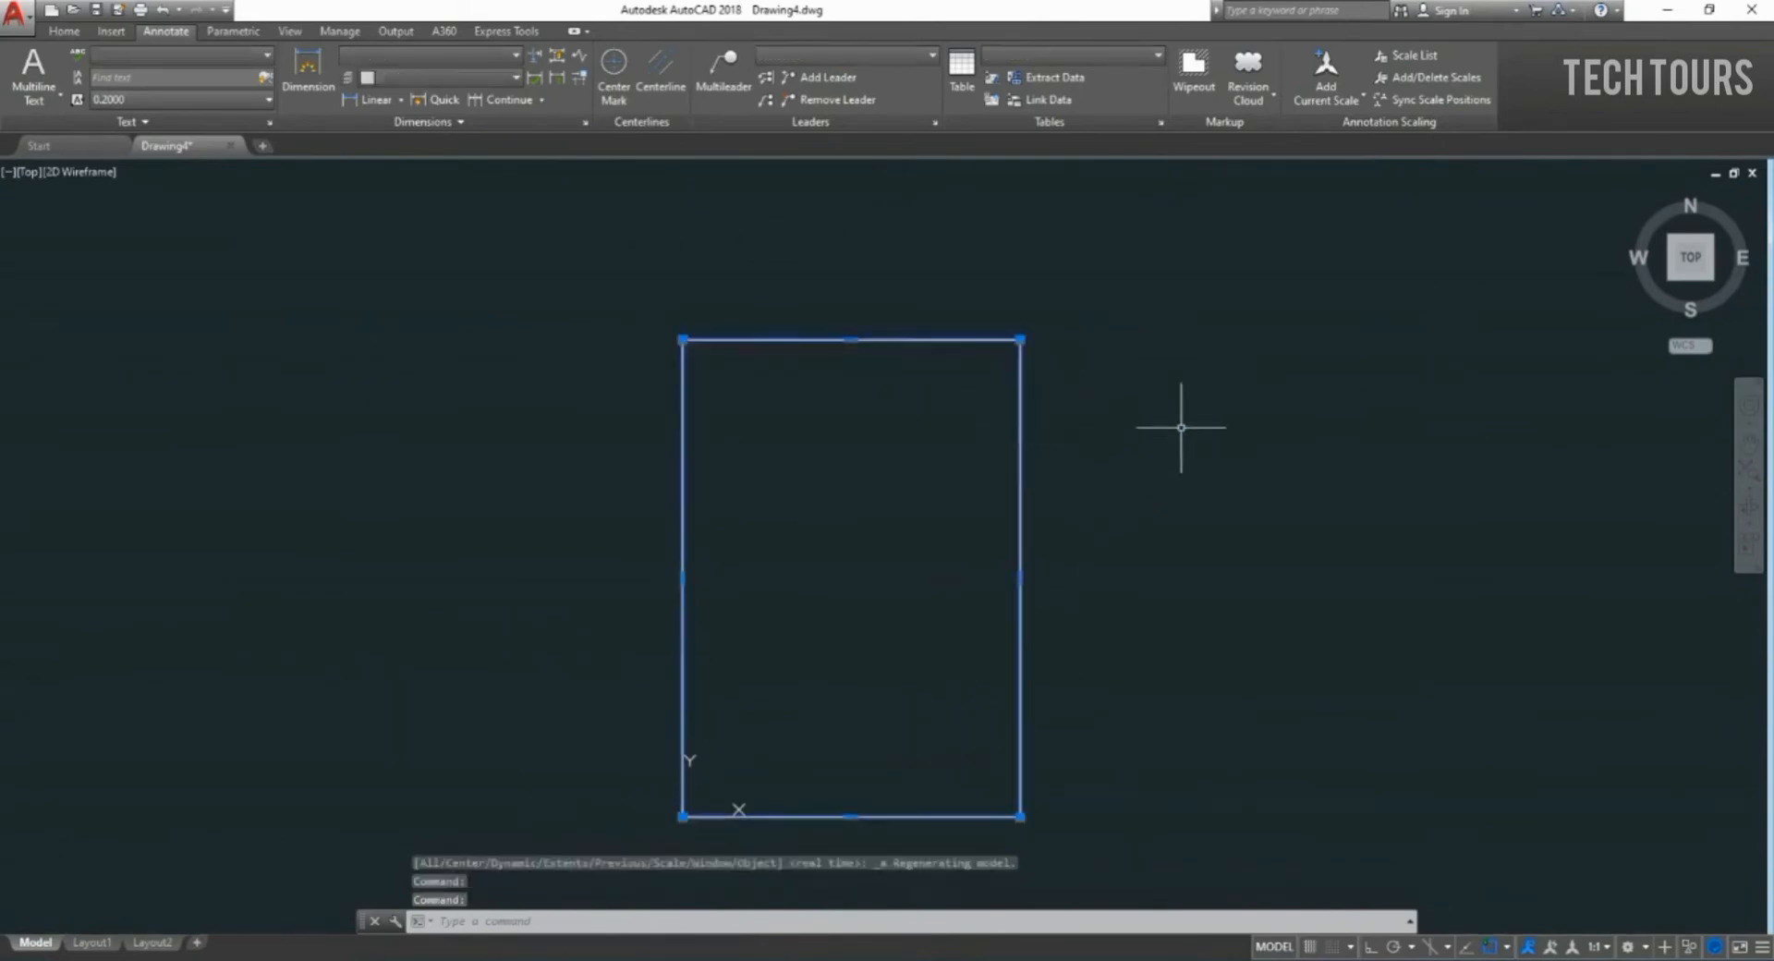
key("Escape")
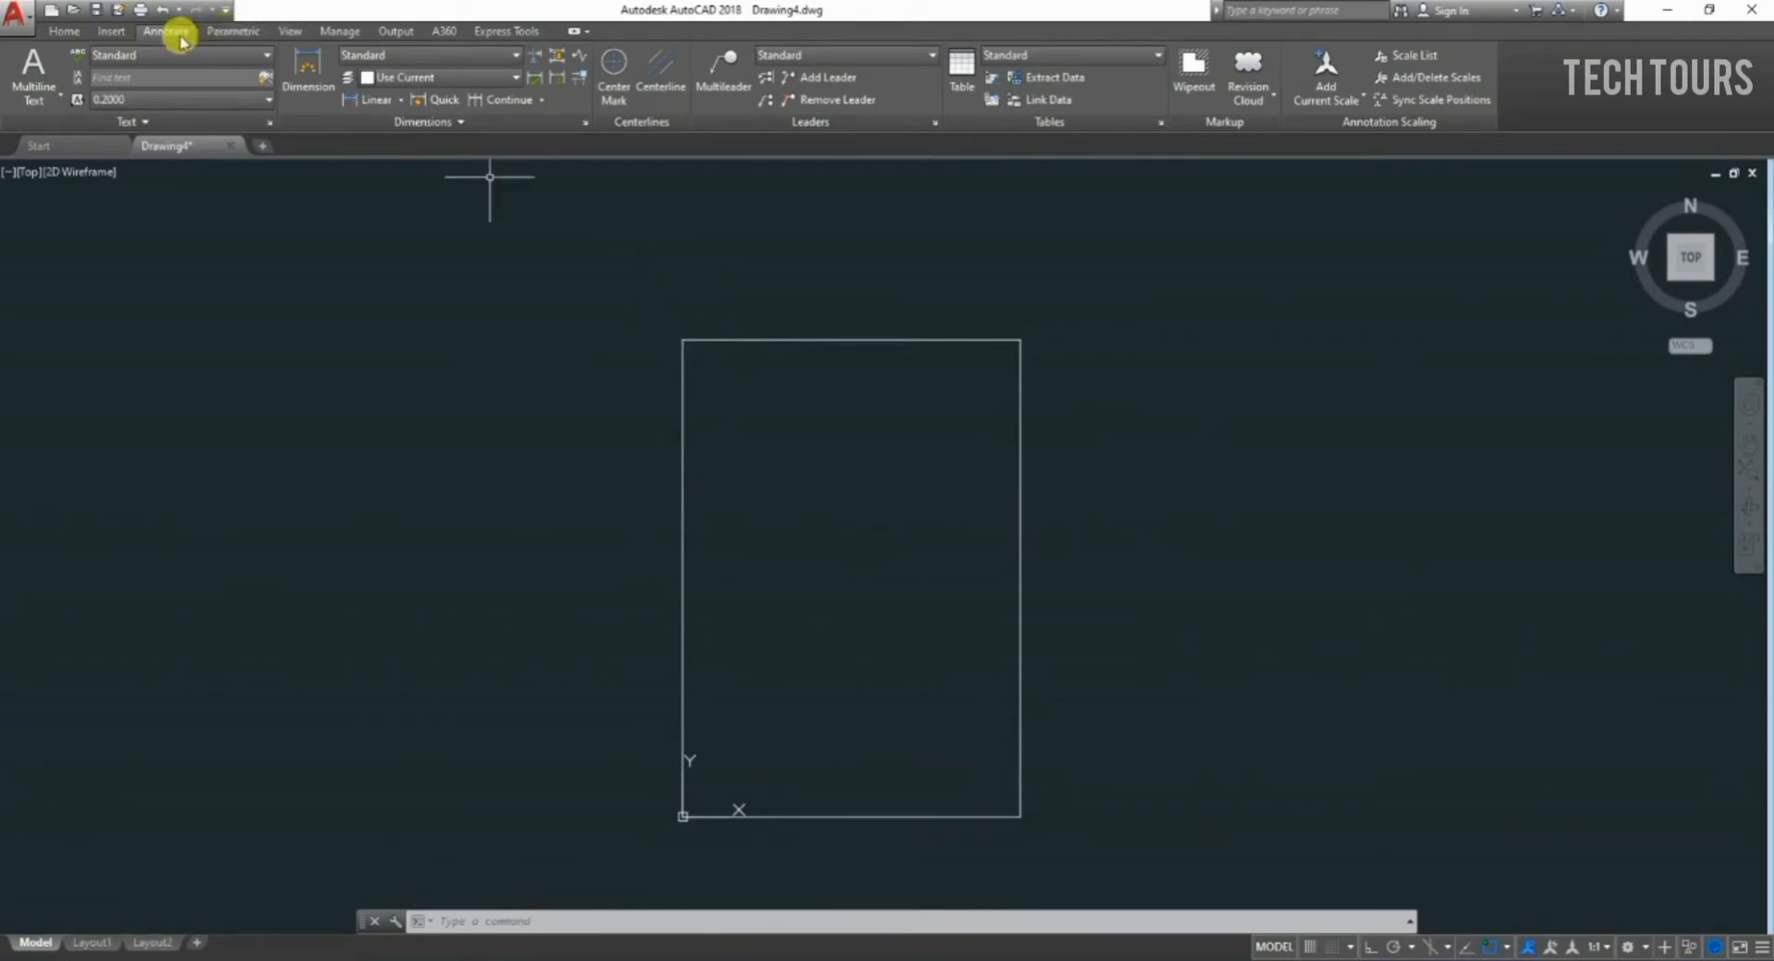
left_click(465, 126)
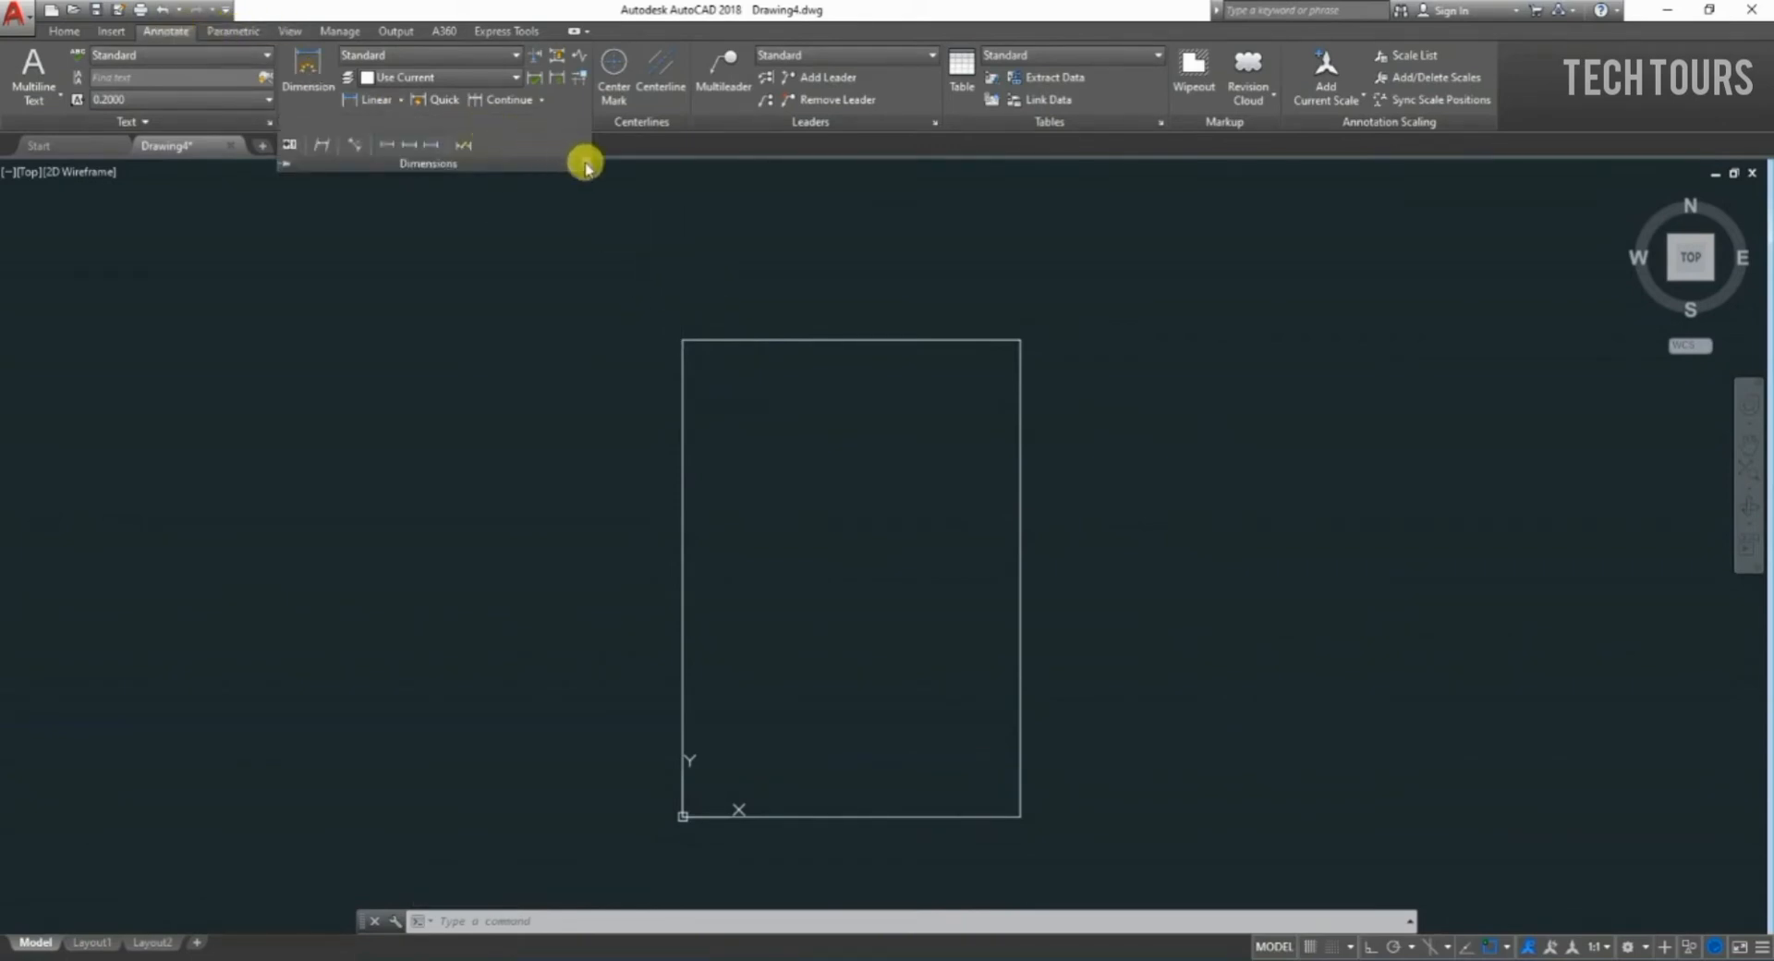
left_click(586, 159)
left_click(1117, 320)
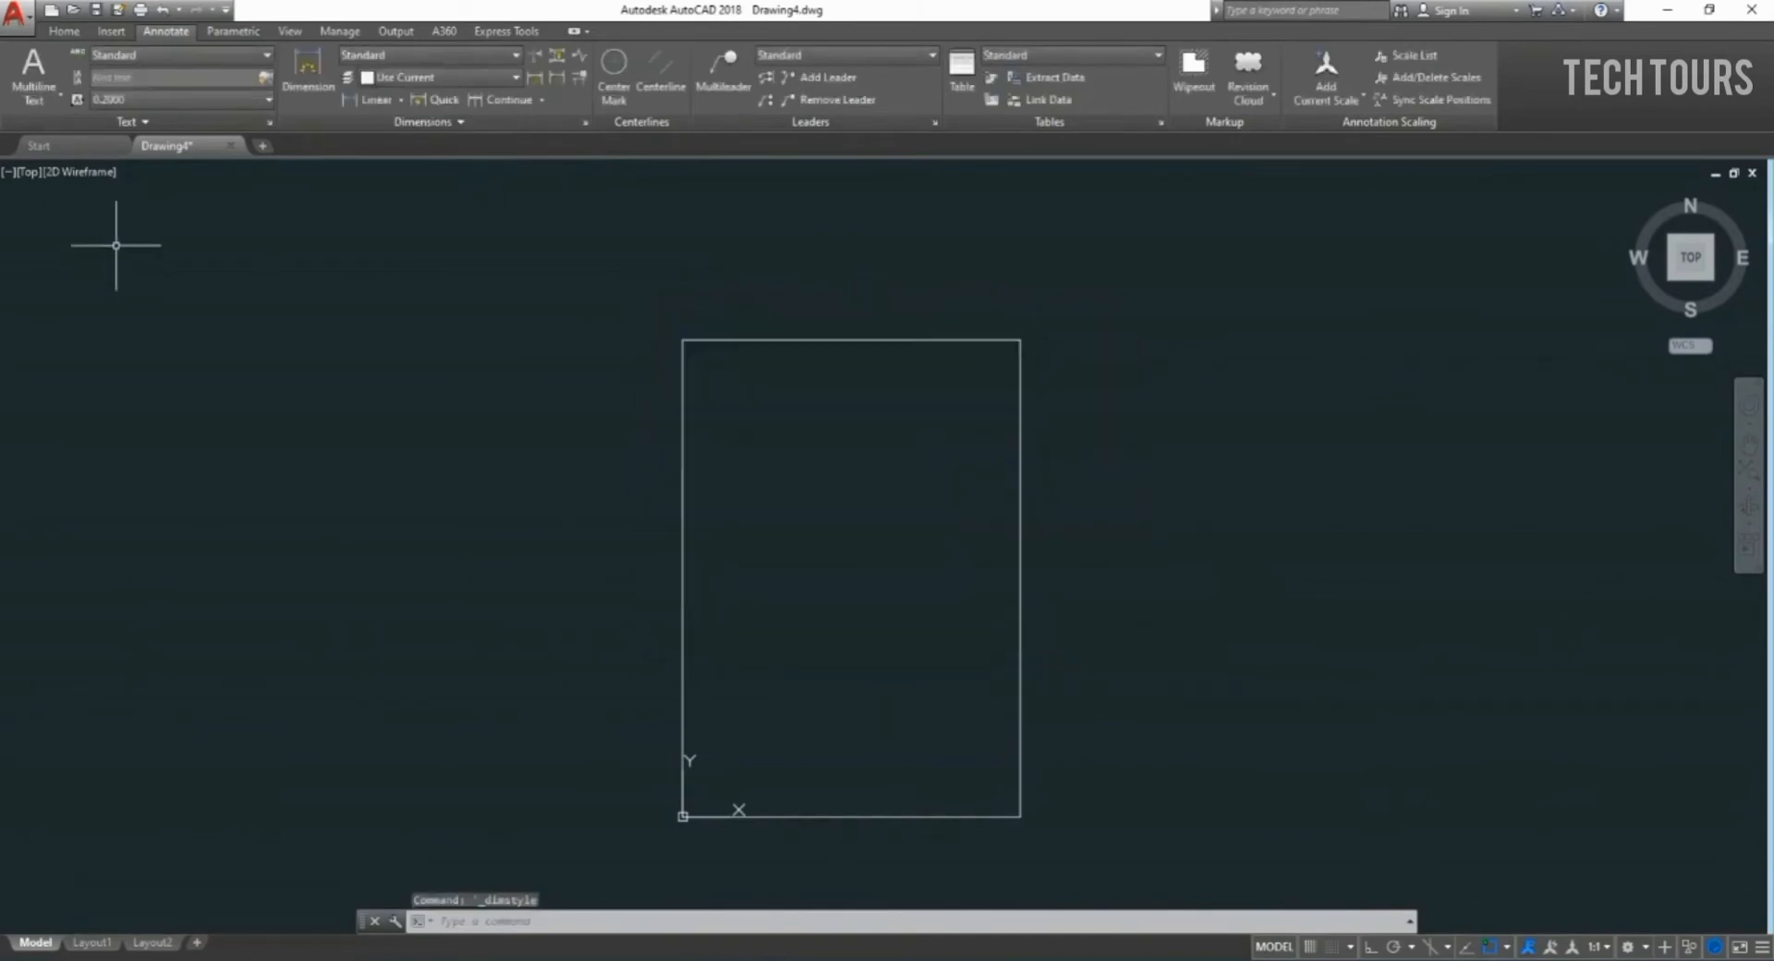
left_click(63, 30)
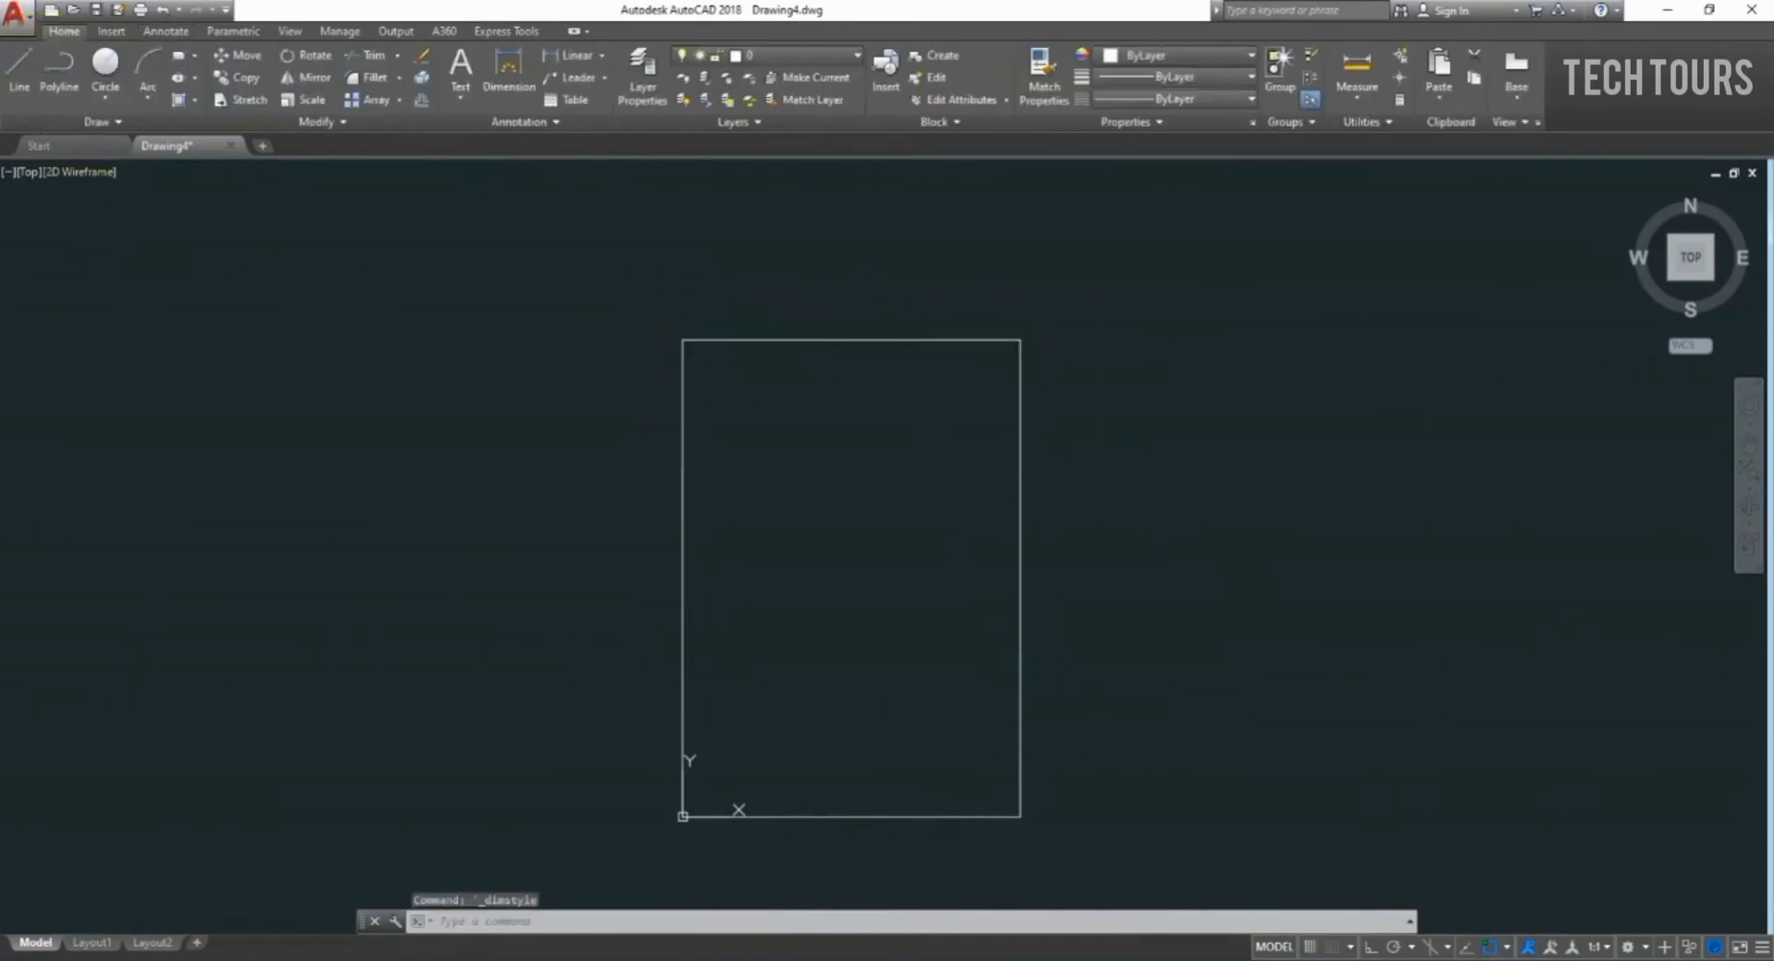
key("Escape")
Modify the Standard dimension style to use Architectural primary units with 0'-0 1/8" precision.
type("d")
key("Return")
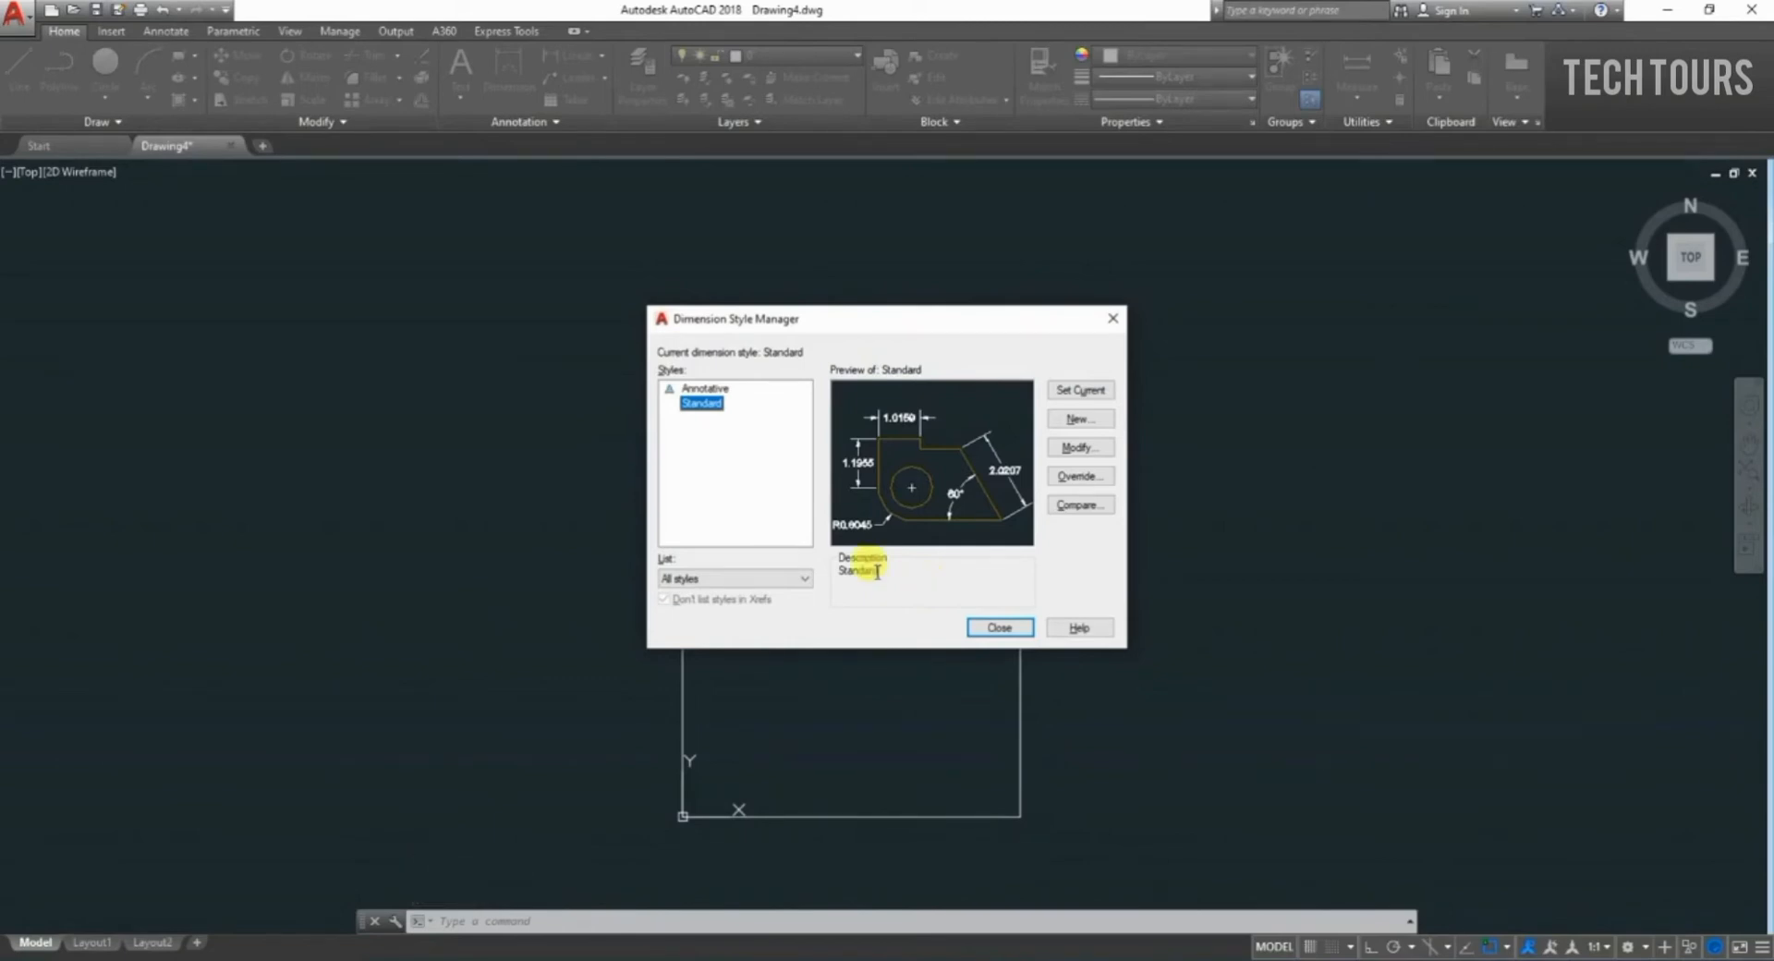
left_click(1081, 448)
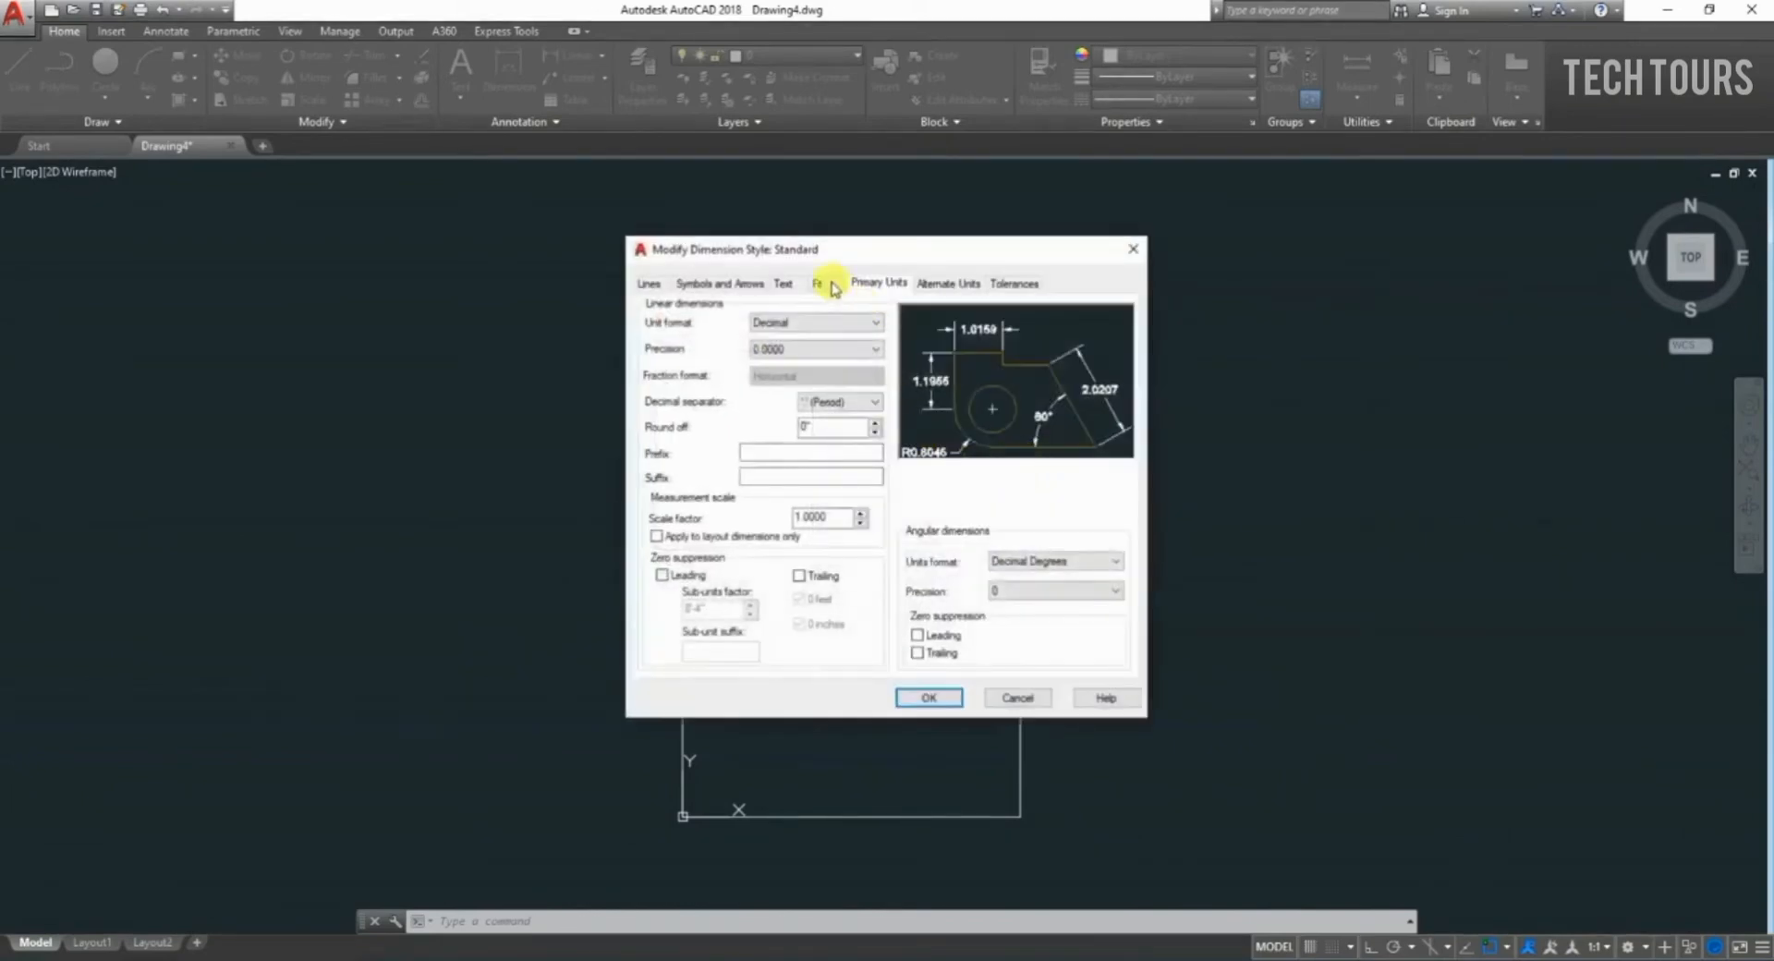
left_click(768, 324)
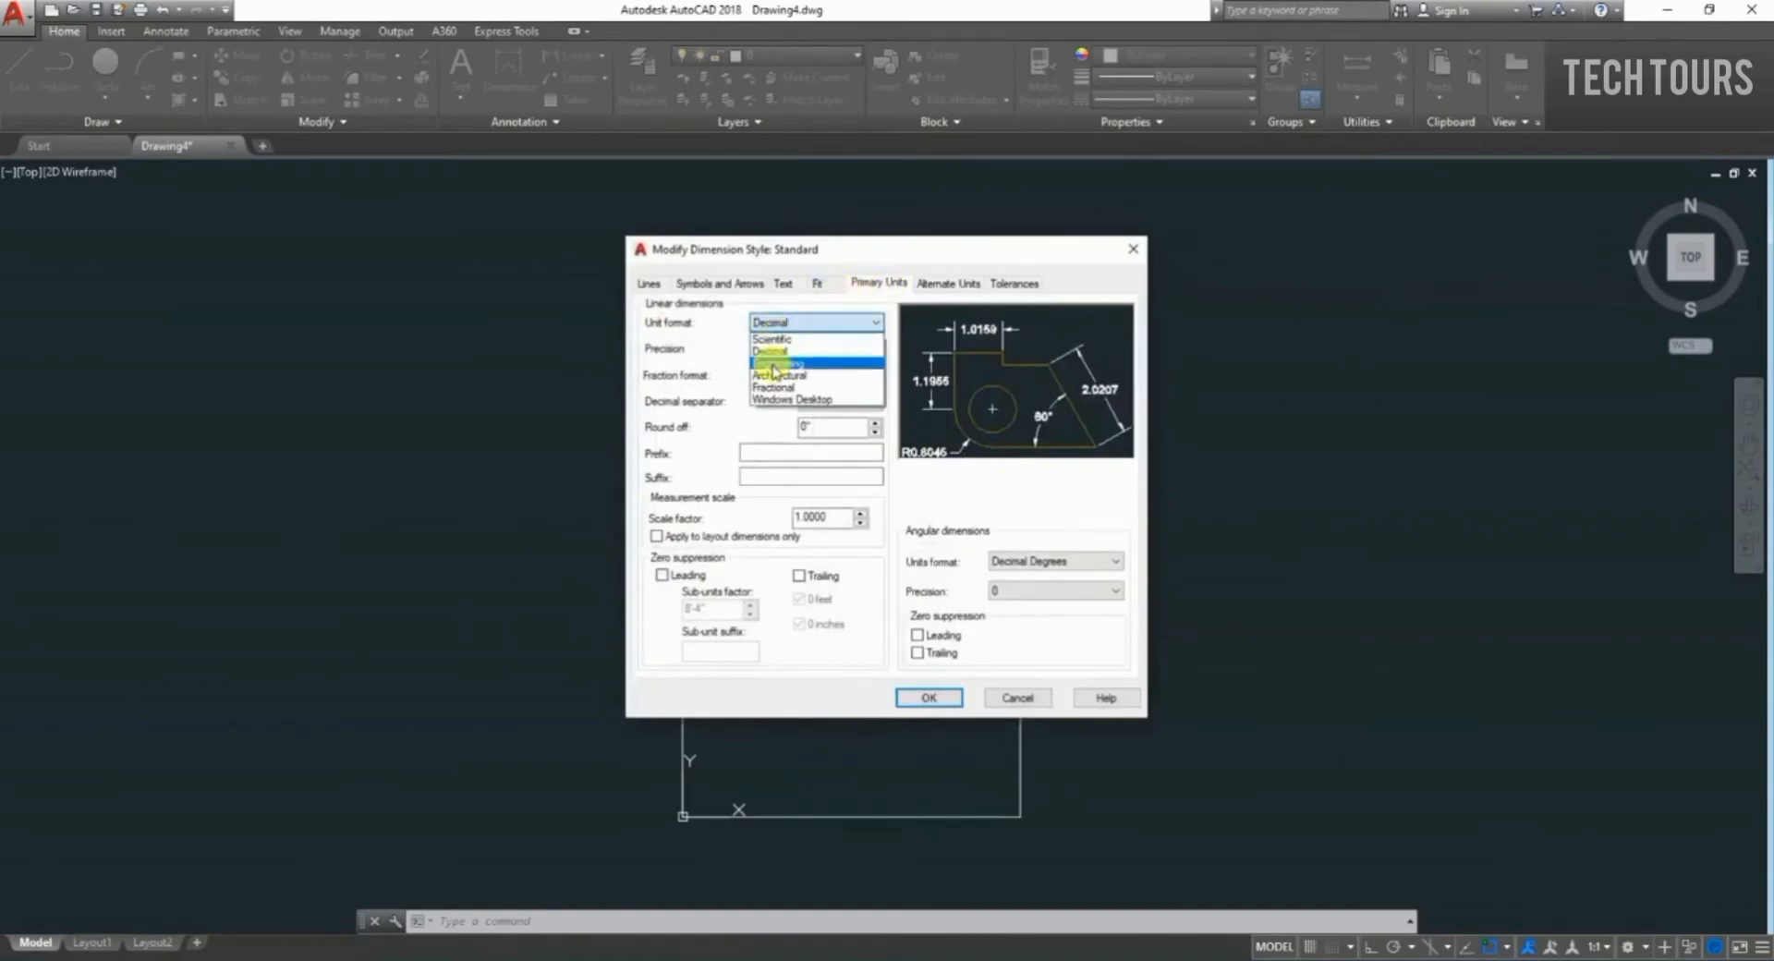
left_click(793, 379)
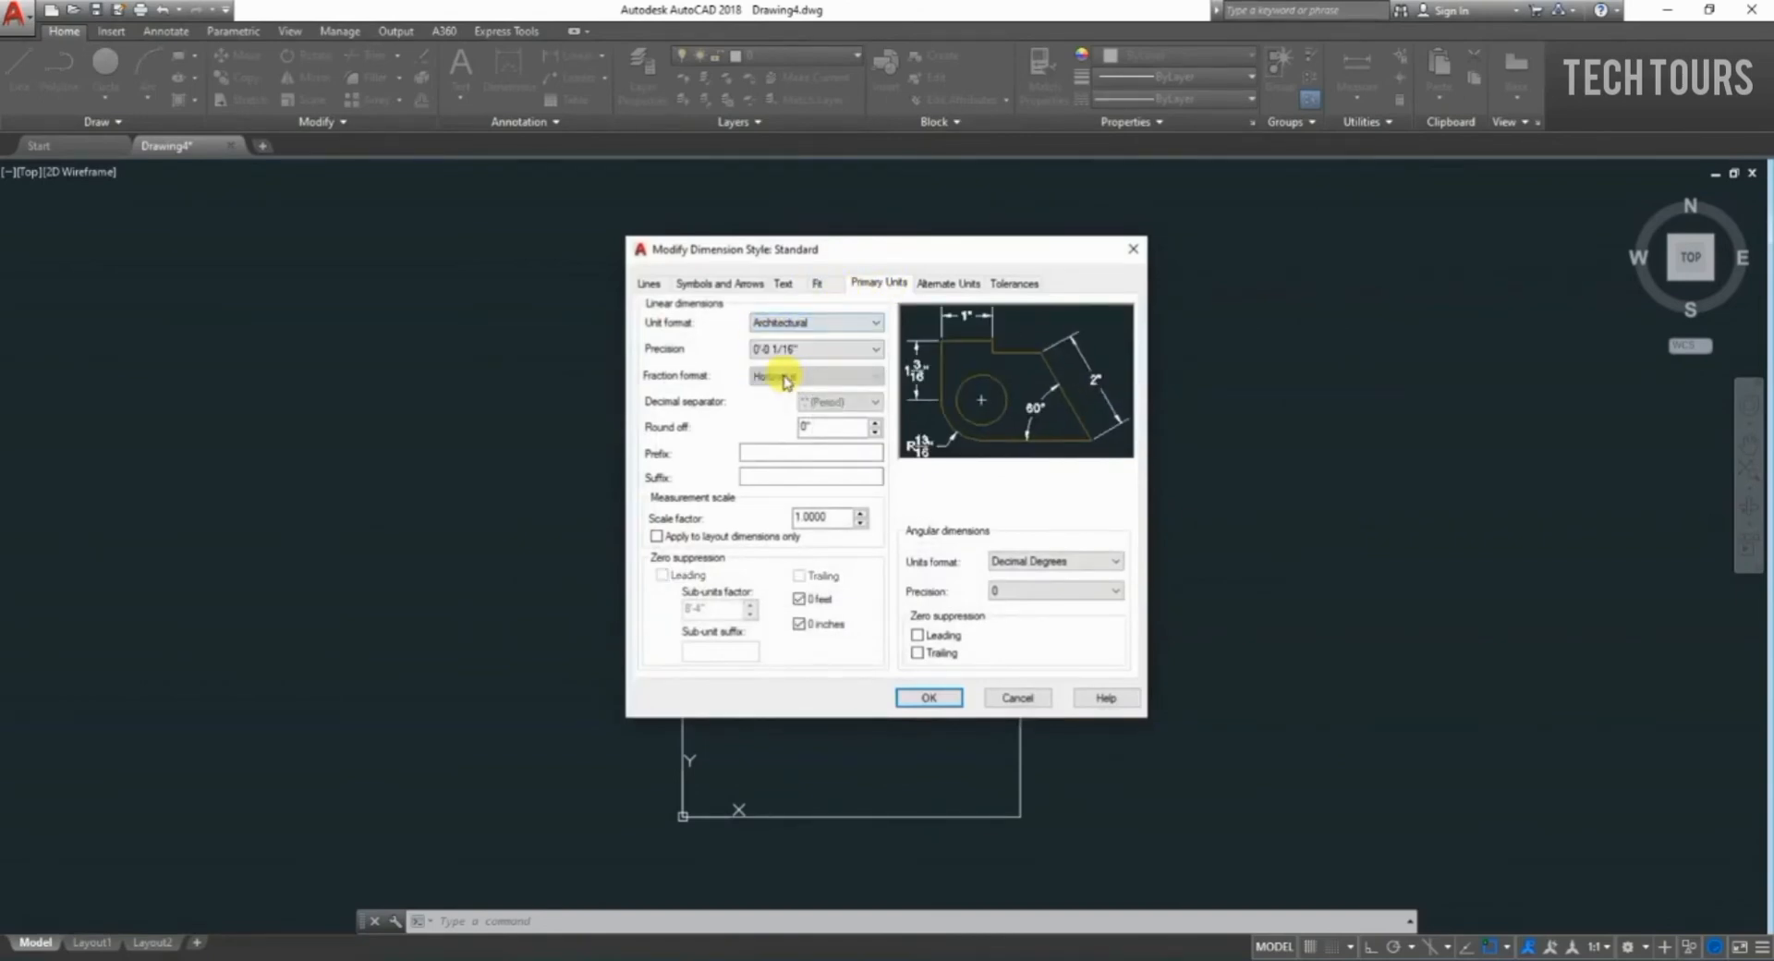
left_click(782, 353)
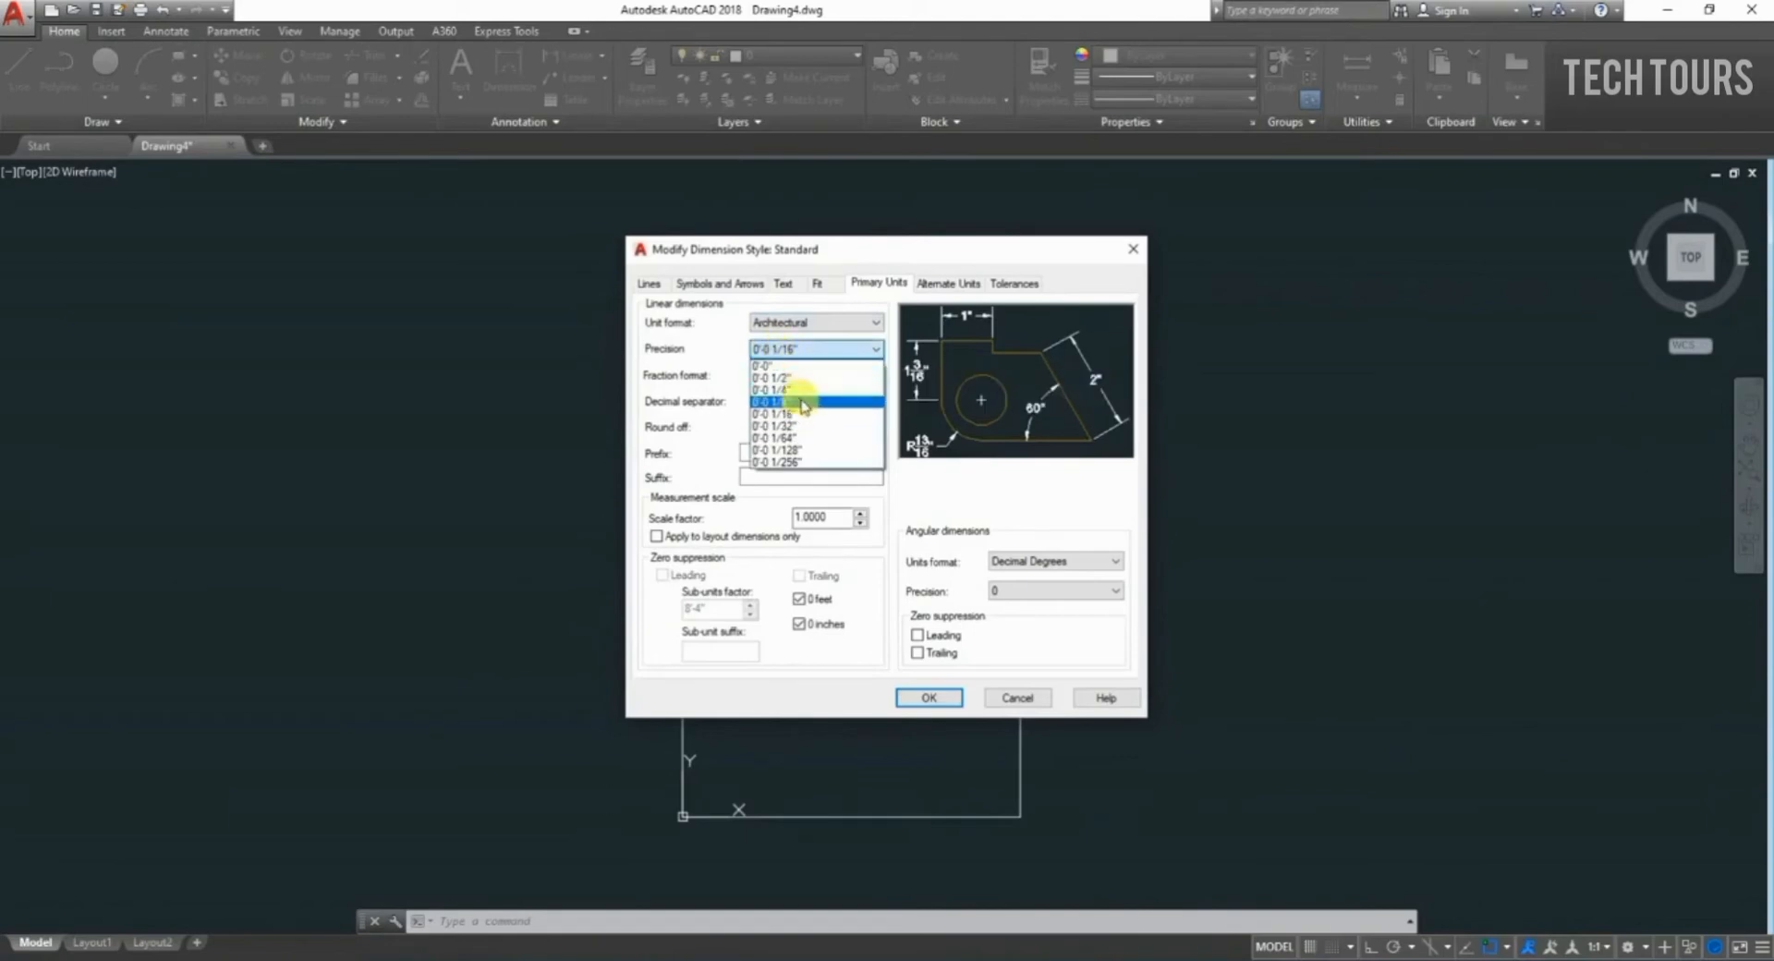
left_click(784, 403)
Set the Standard style's baseline spacing to .1, accept the changes and close the Dimension Style Manager.
left_click(648, 284)
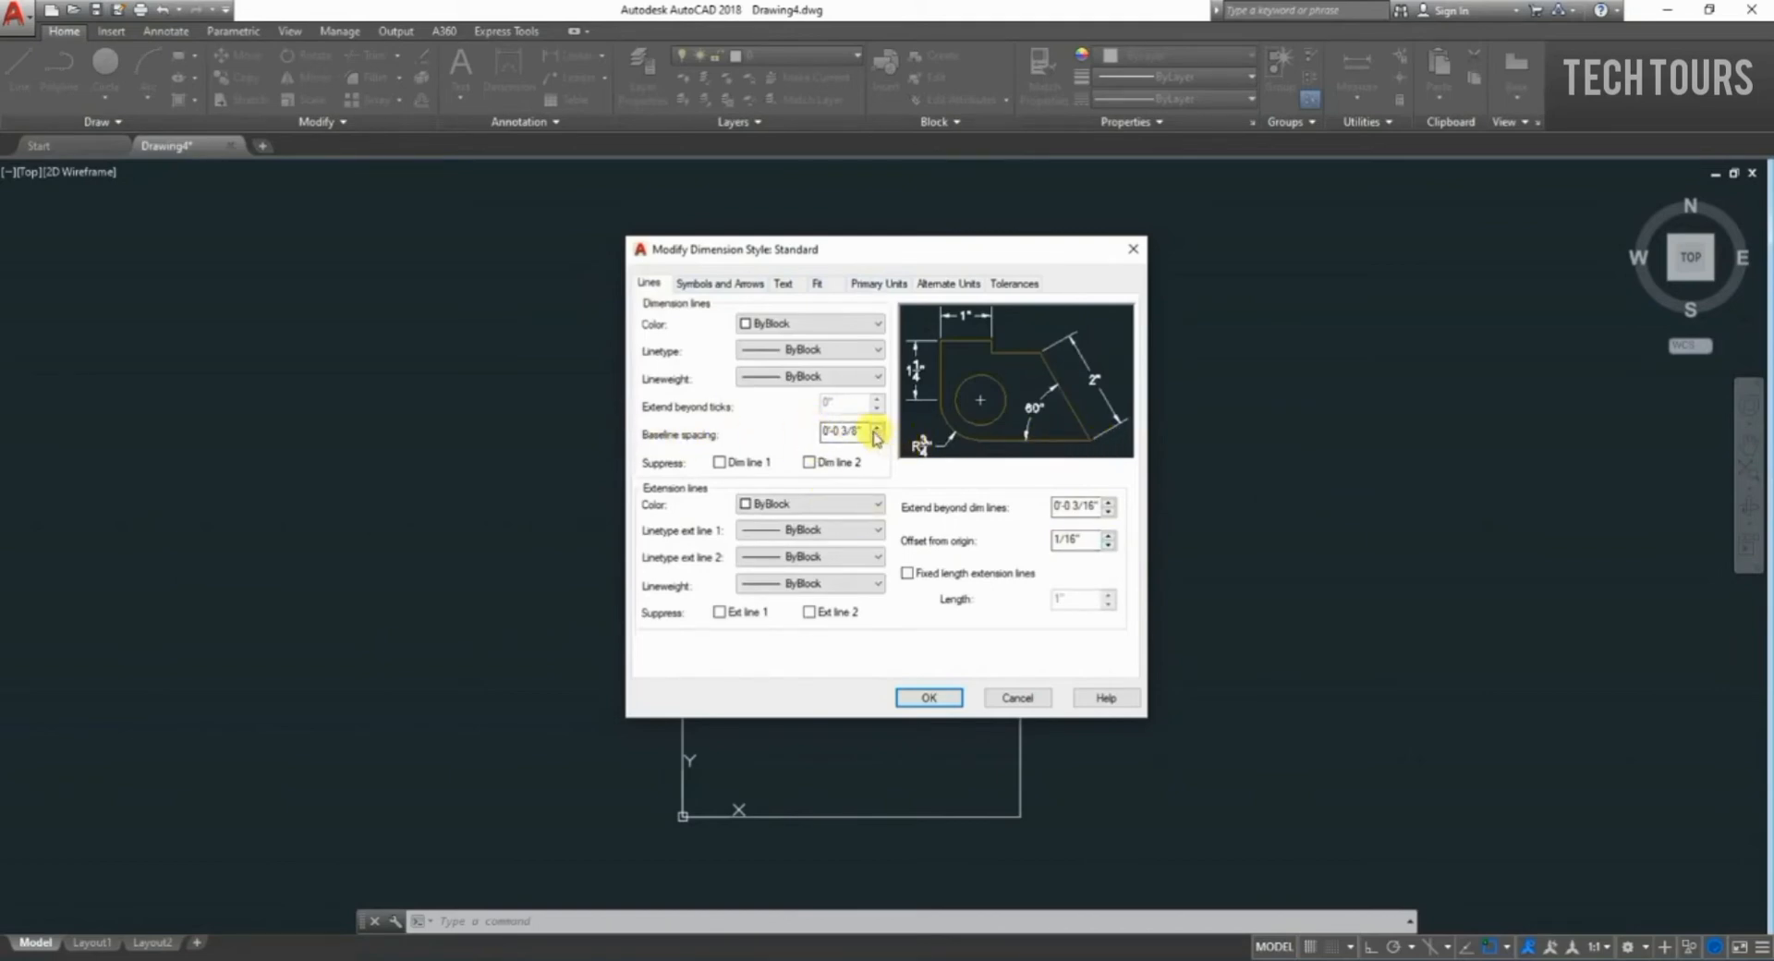
double_click(836, 430)
key("BackSpace")
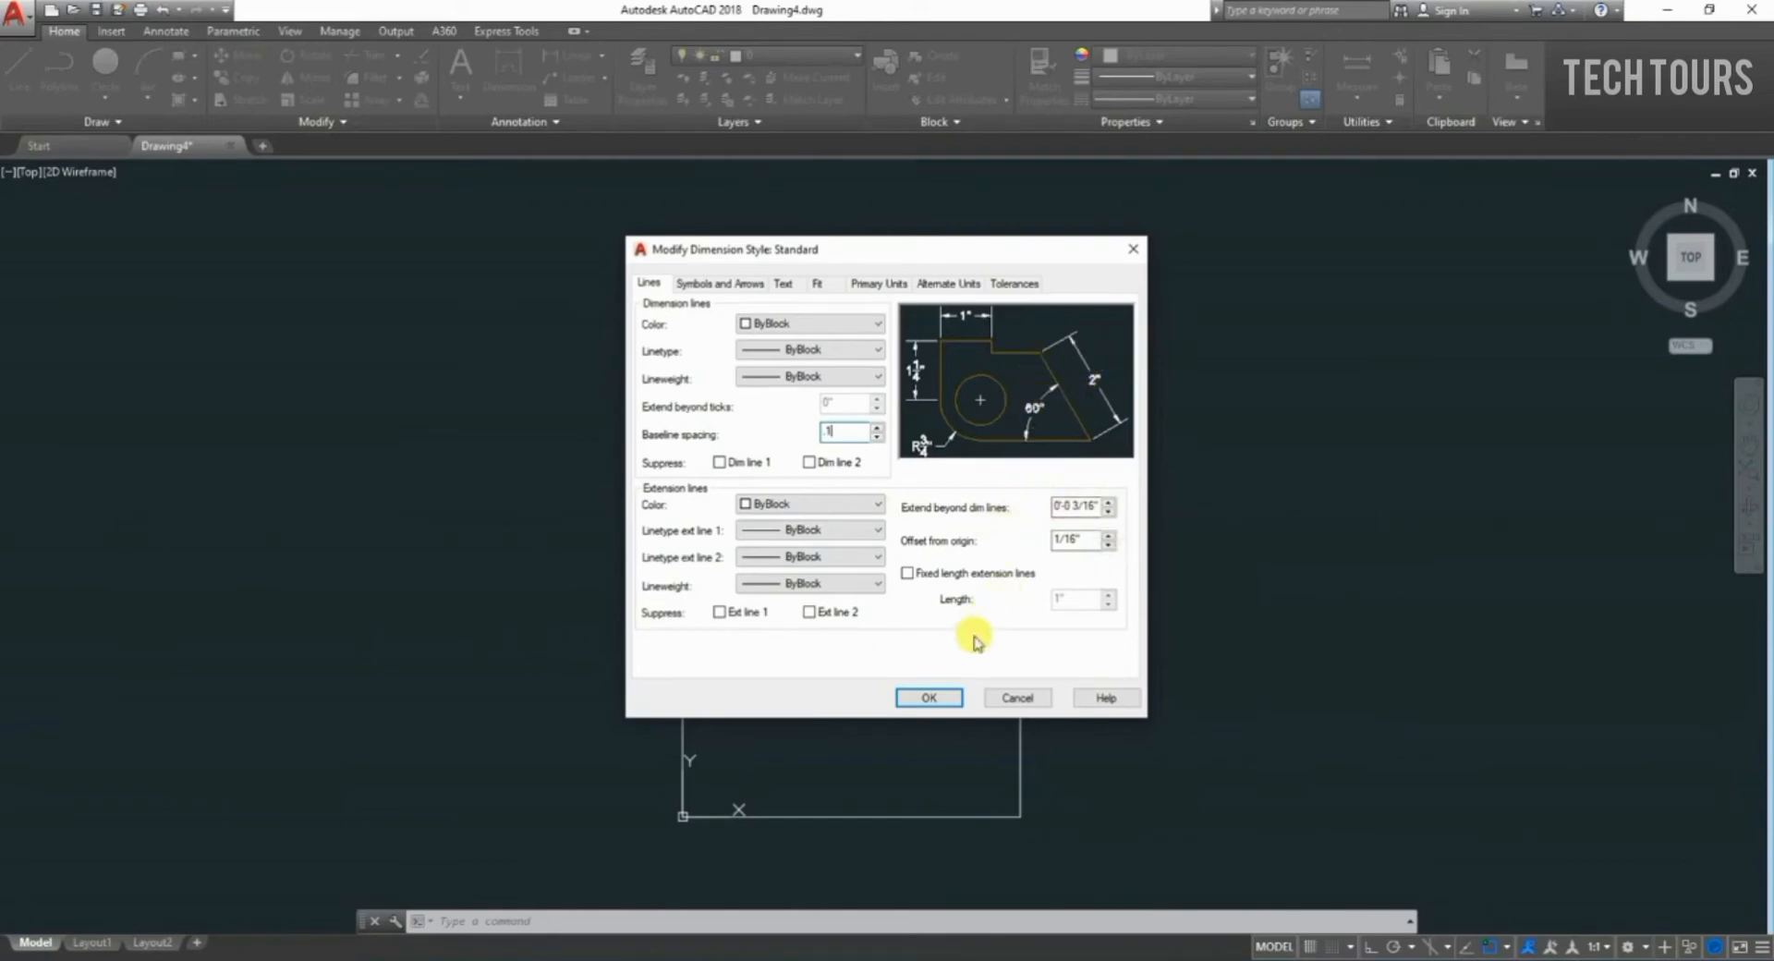
left_click(927, 698)
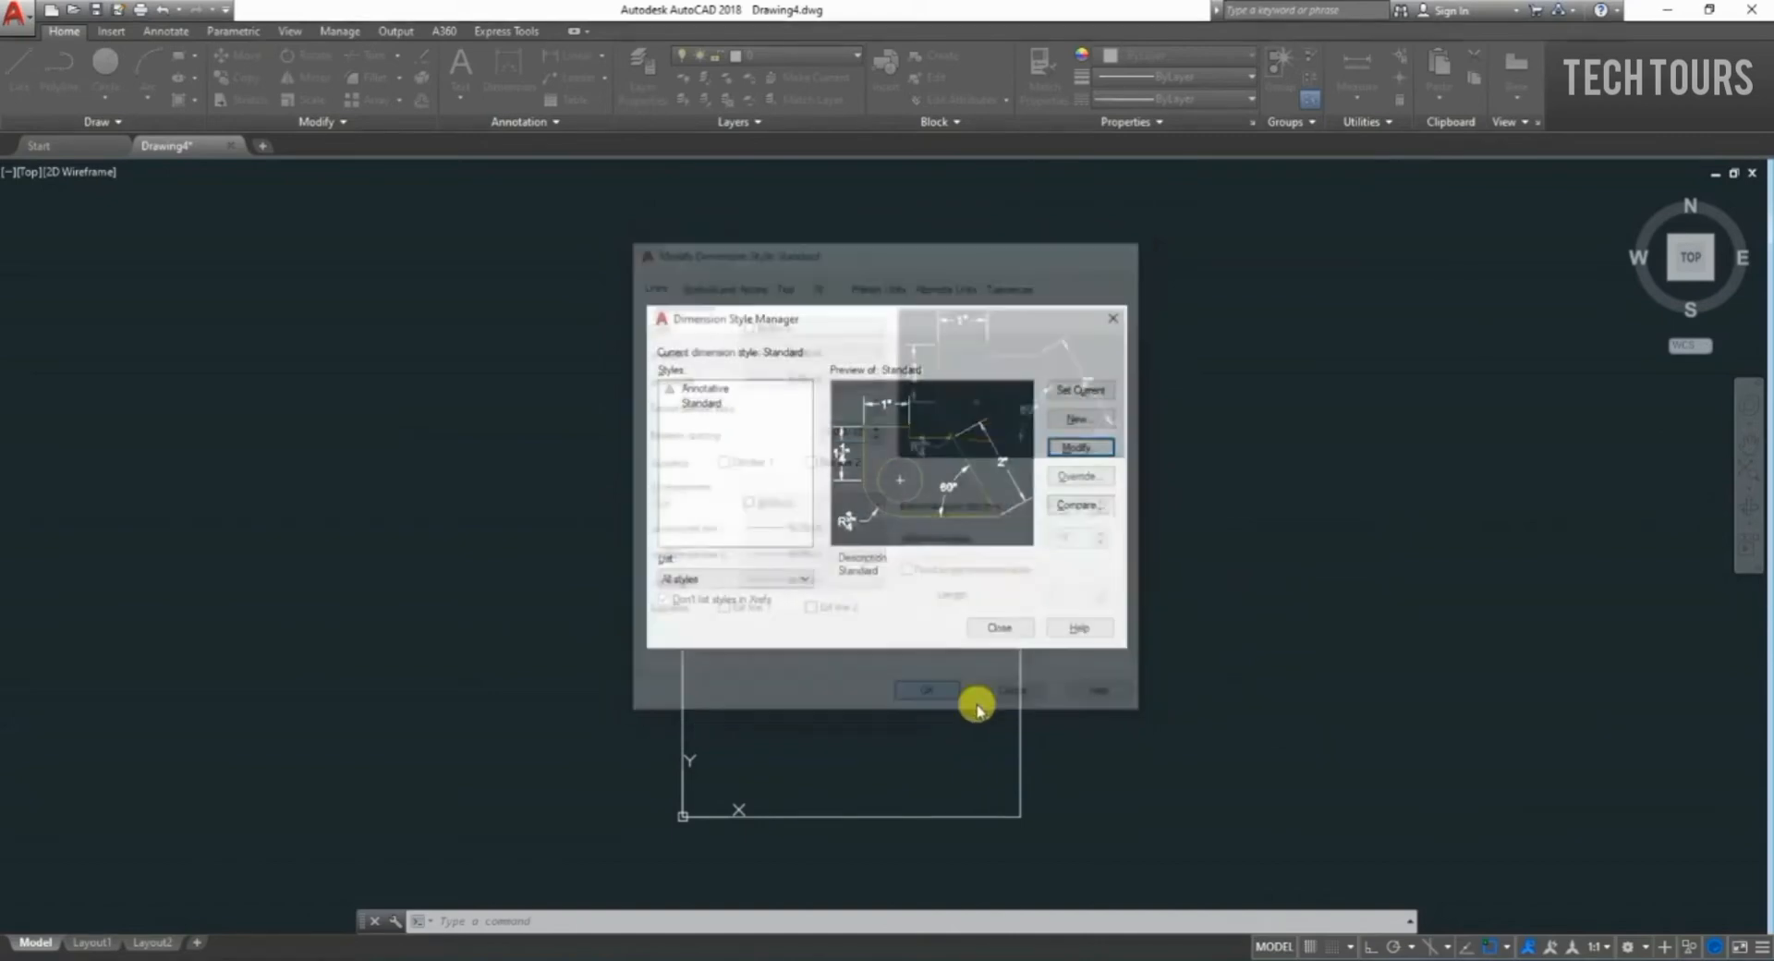
left_click(1005, 625)
Start a line at a point inside the paper border, near its upper-left corner.
scroll(868, 679, "up", 2)
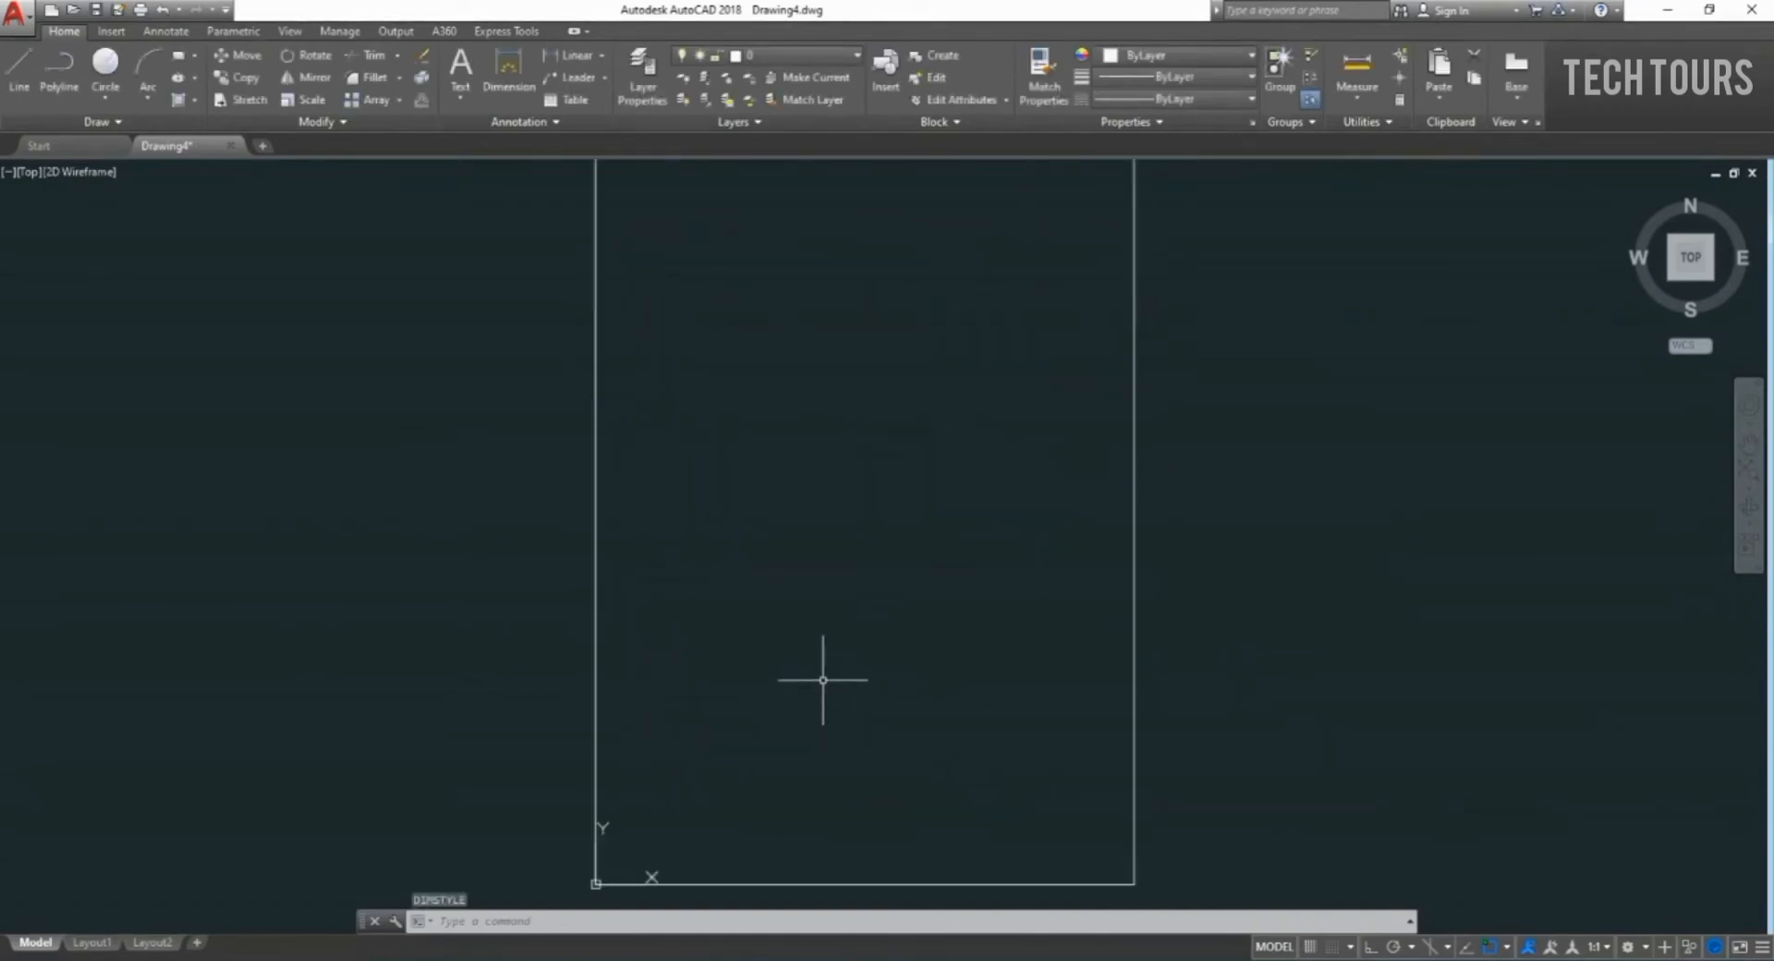
scroll(819, 681, "down", 2)
key("Escape")
key("Return")
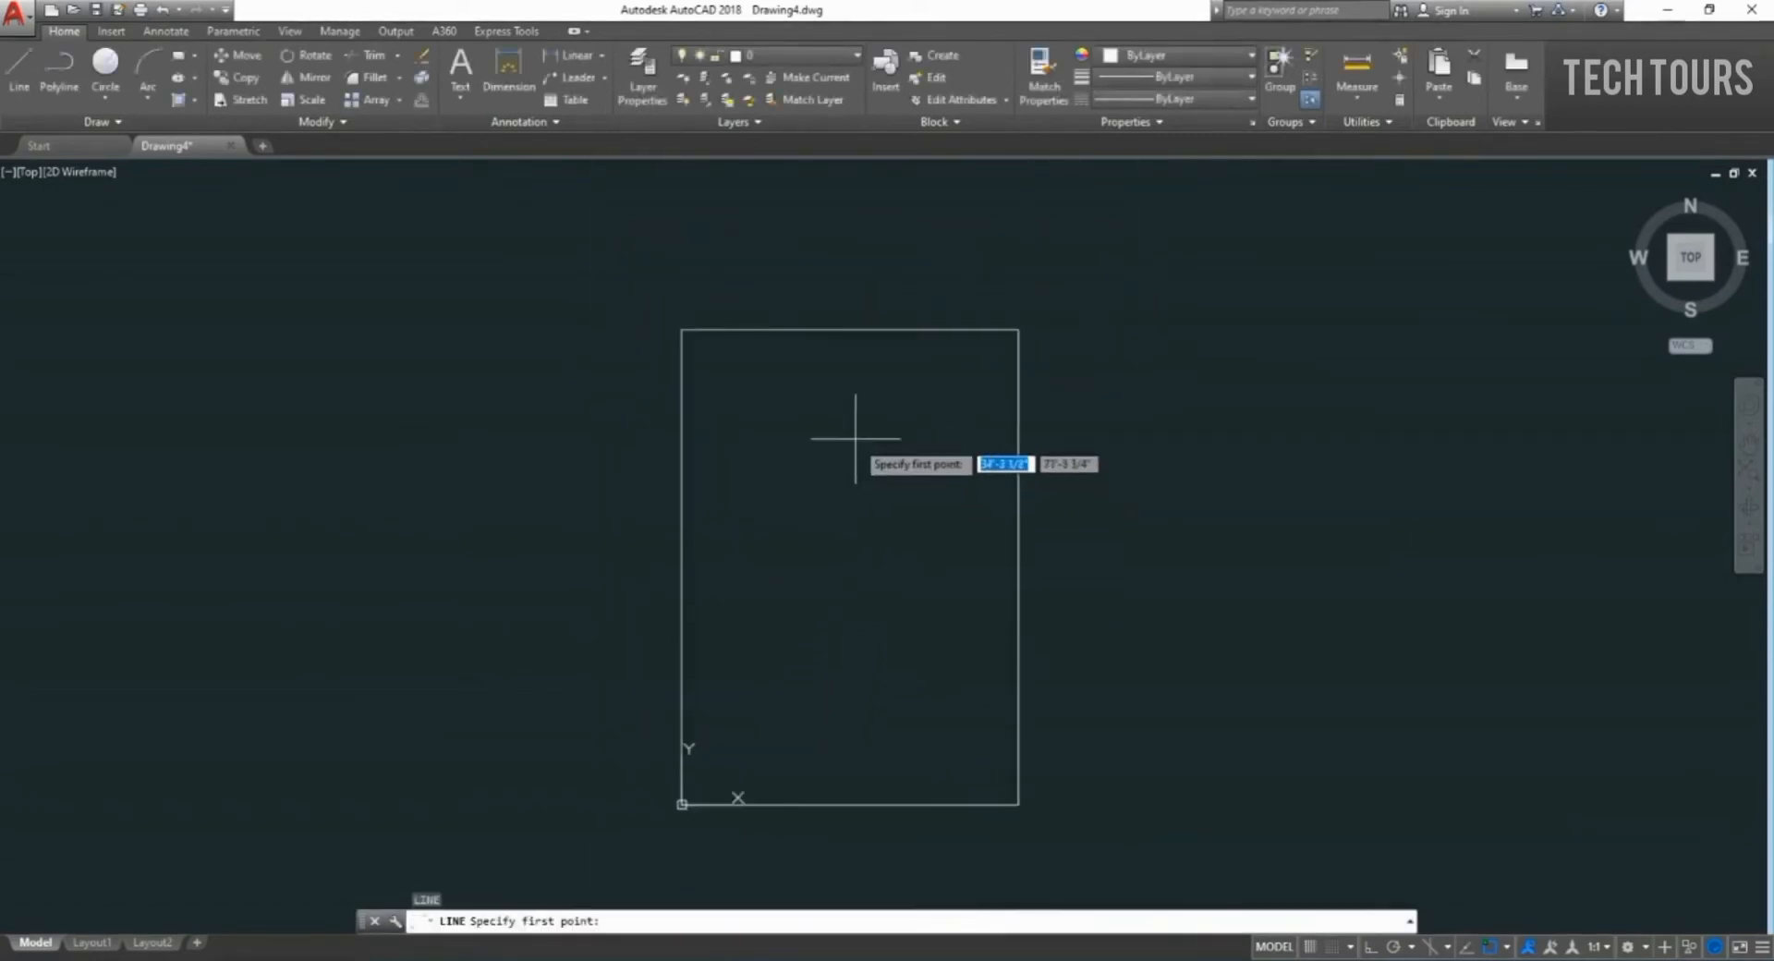
scroll(785, 409, "up", 2)
left_click(675, 411)
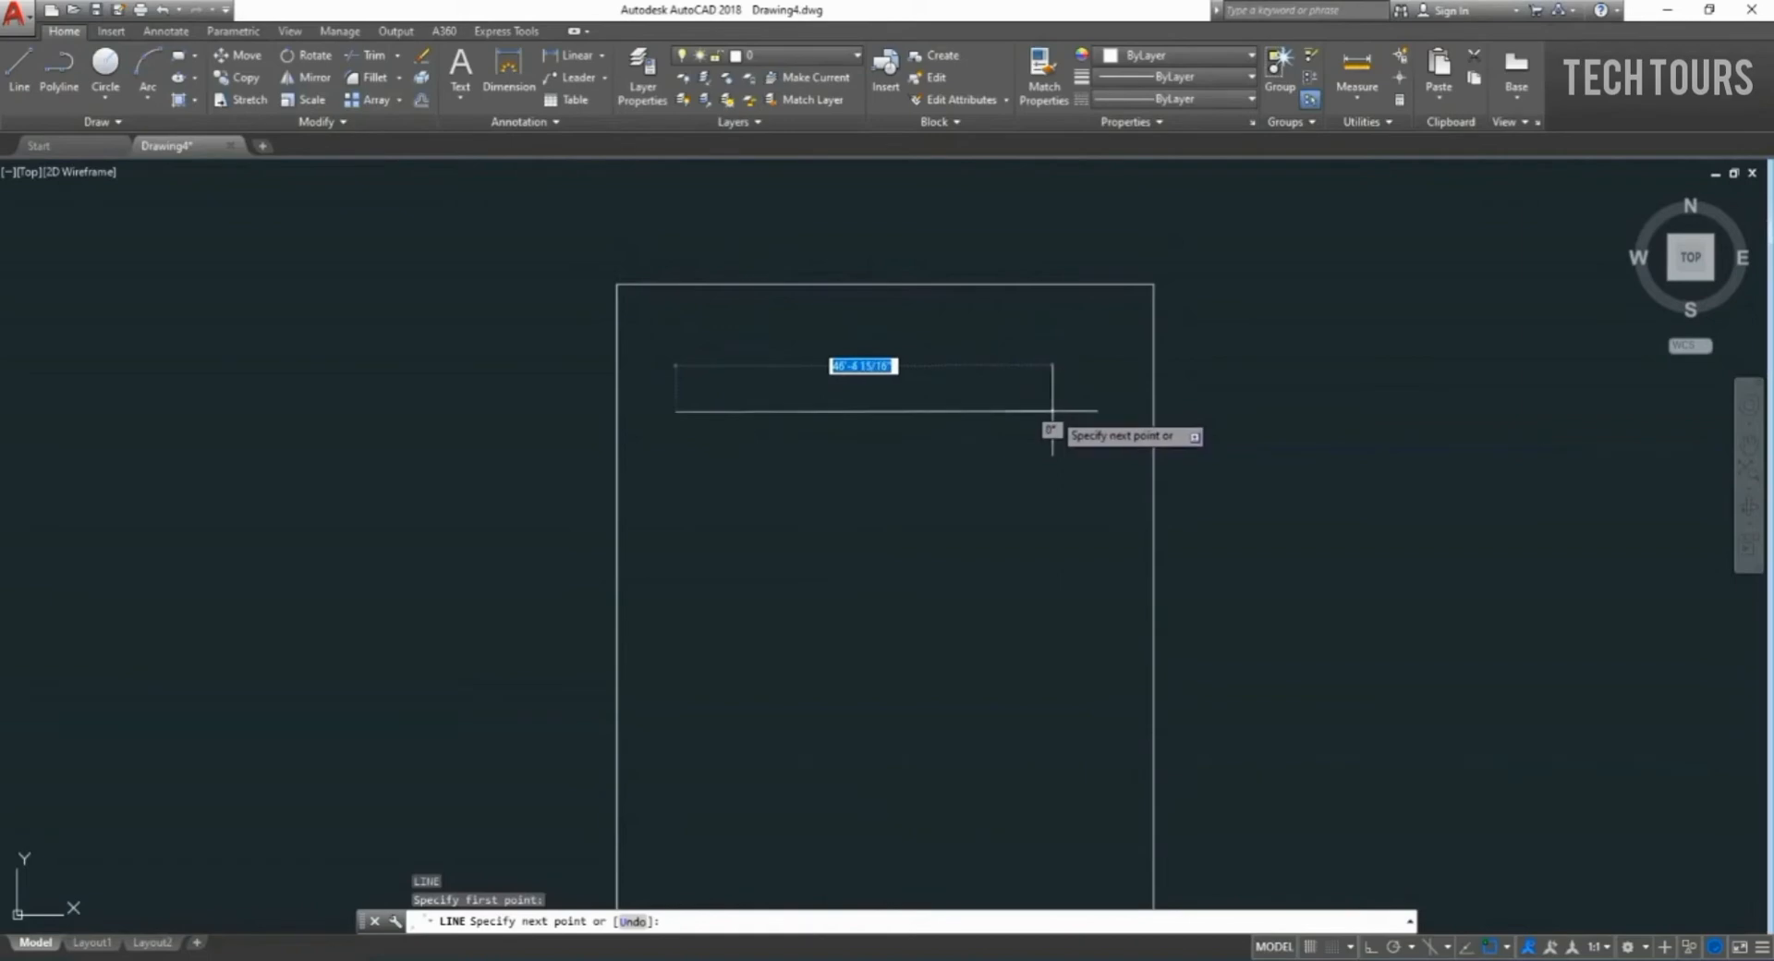
Try a 20" horizontal segment from the line's start point, and undo it.
type("2")
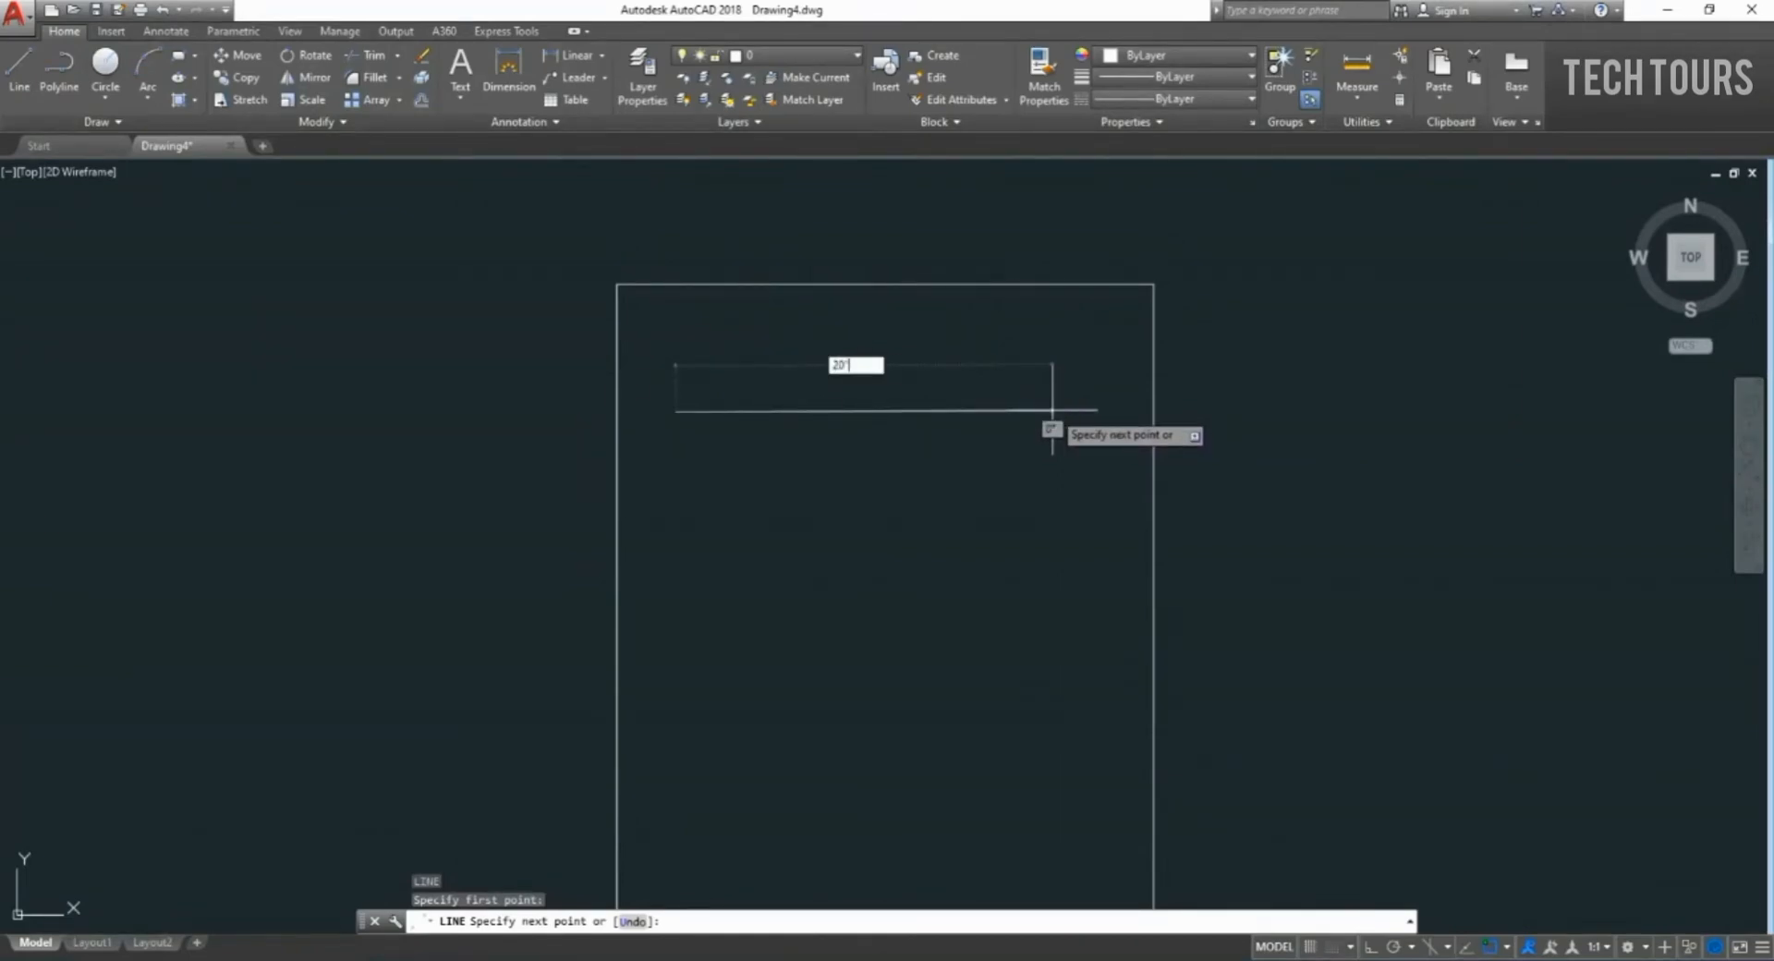
type("0\"")
key("Return")
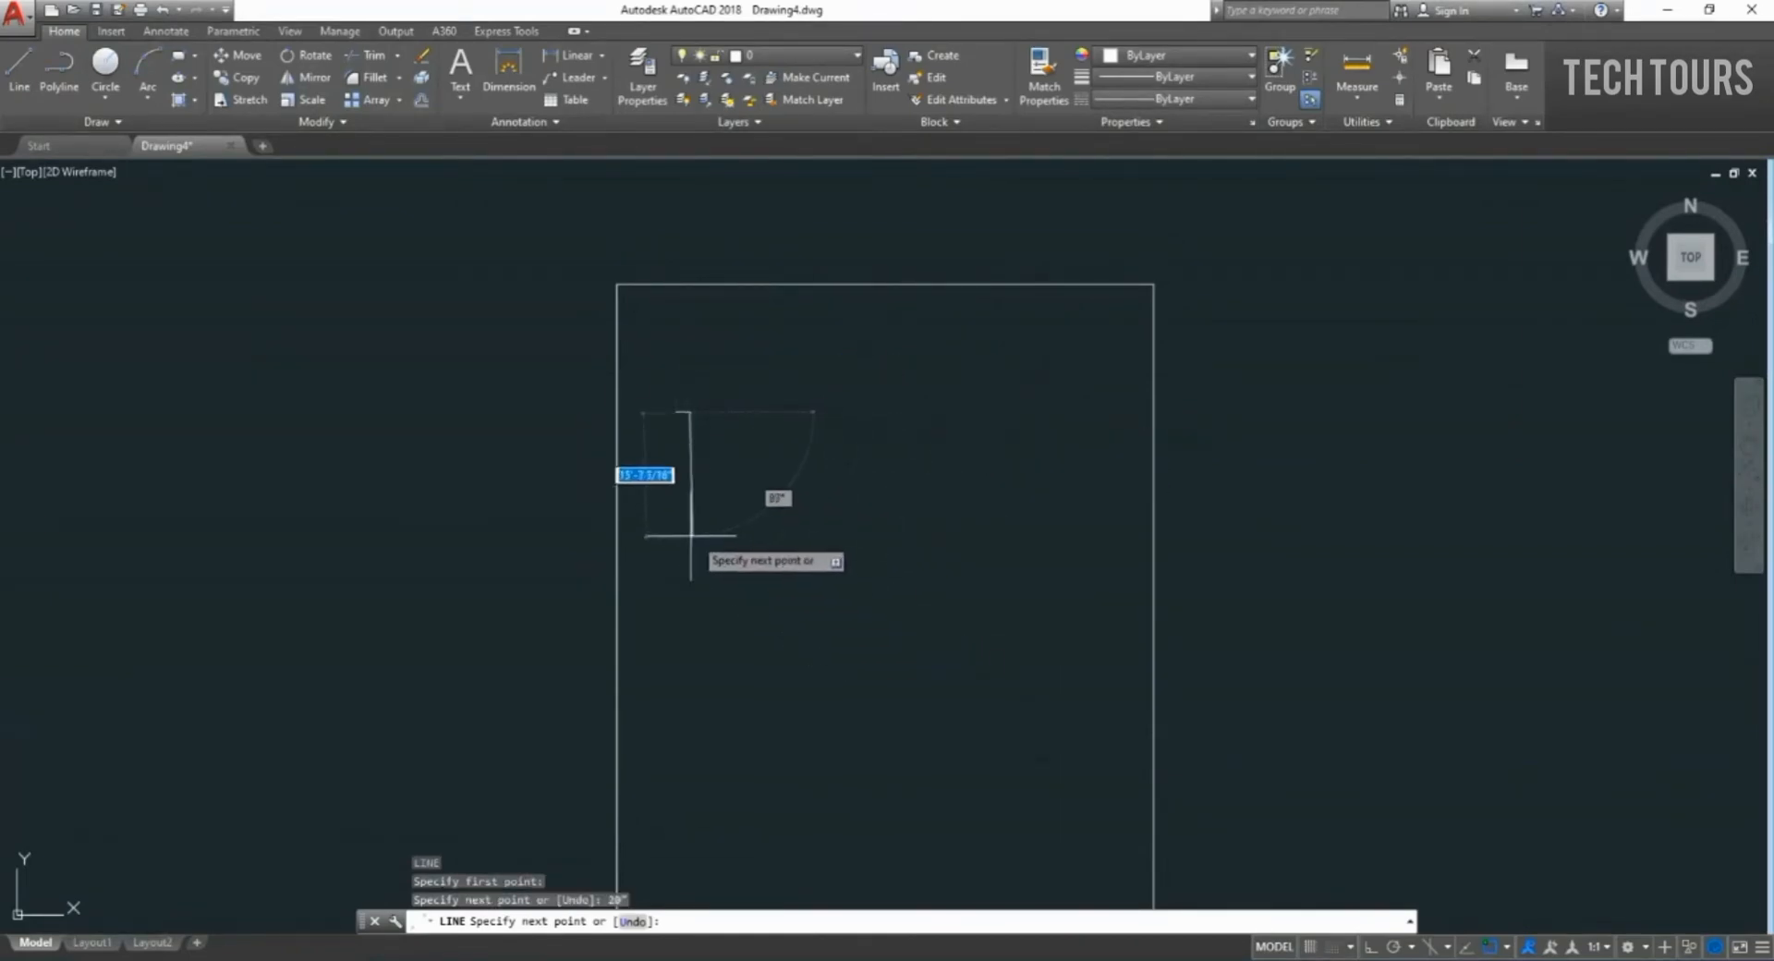
scroll(685, 456, "up", 4)
scroll(686, 456, "down", 2)
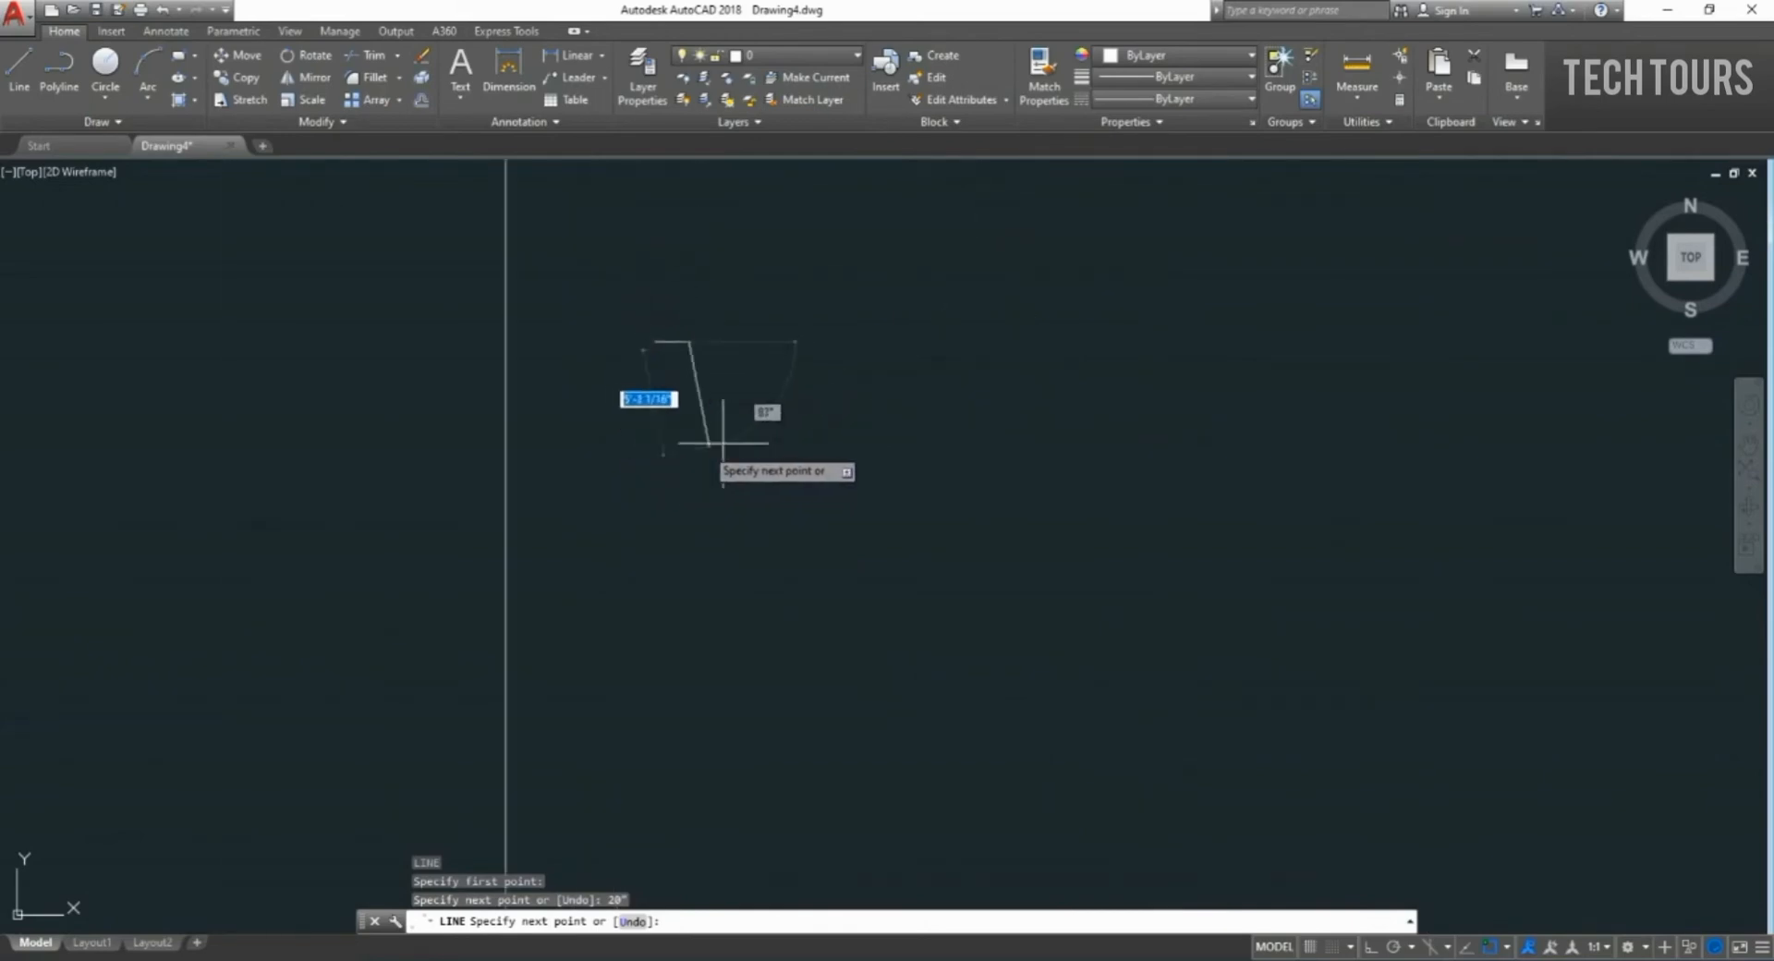
key("ctrl+z")
Try a 2' horizontal segment from the same start point, and undo it.
scroll(1077, 384, "down", 3)
scroll(1153, 391, "up", 2)
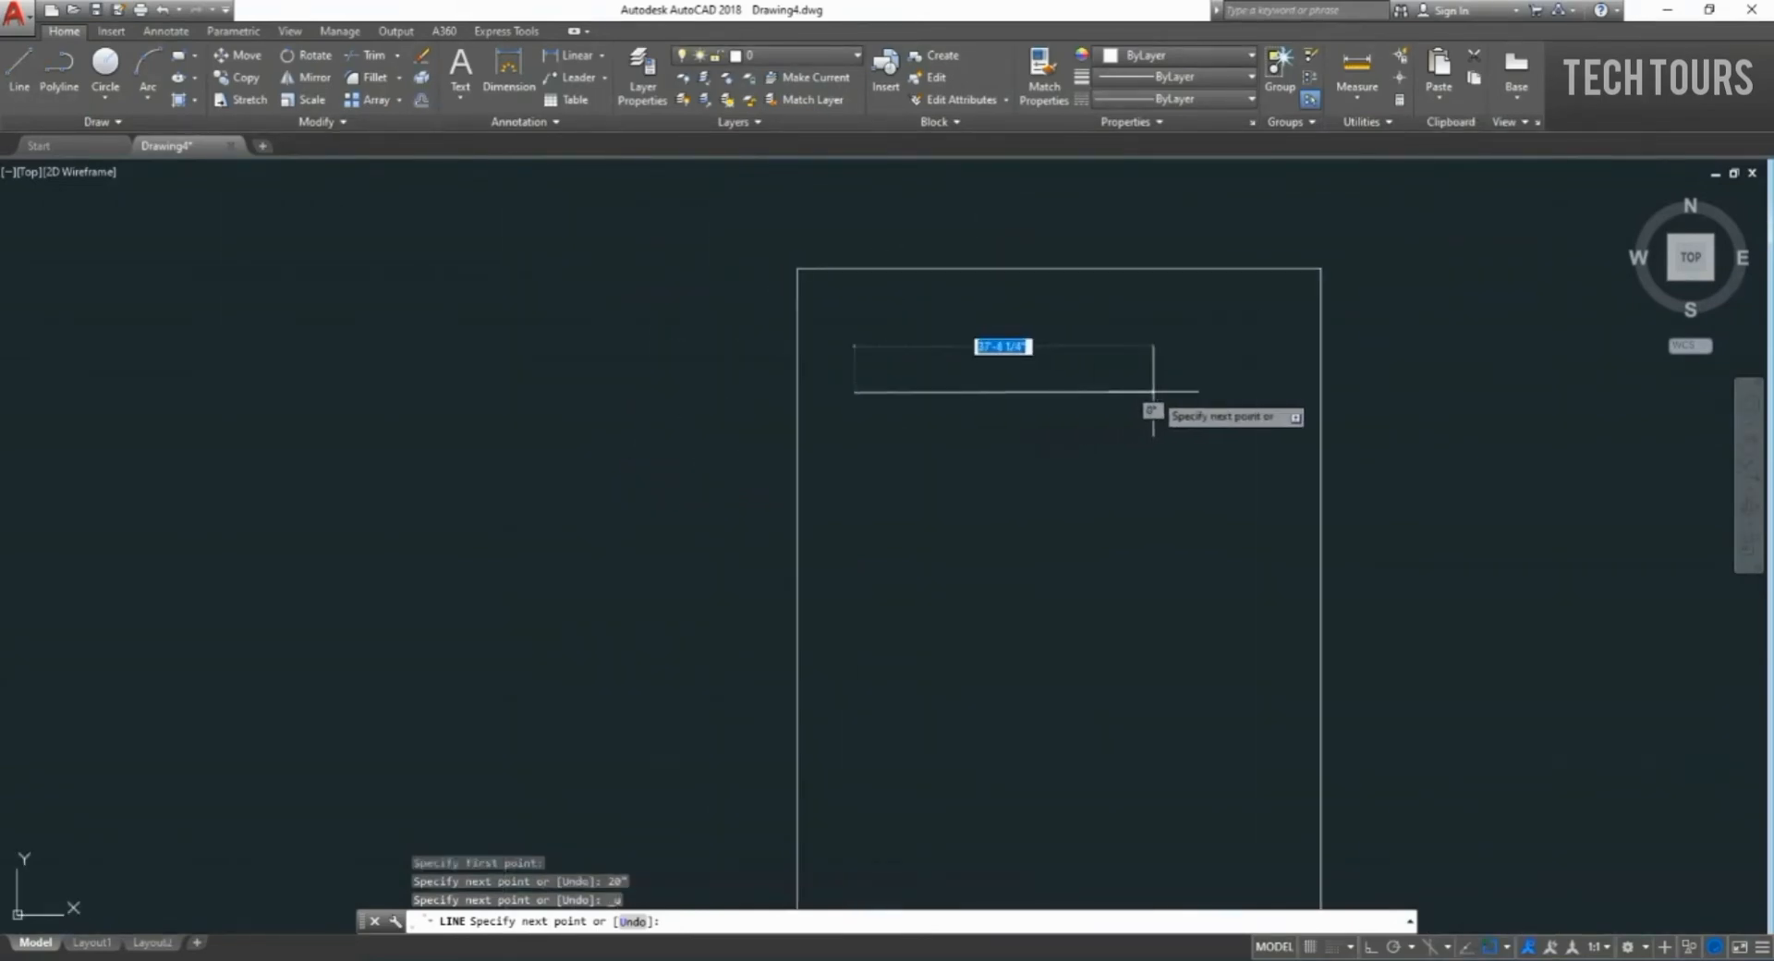
type("2")
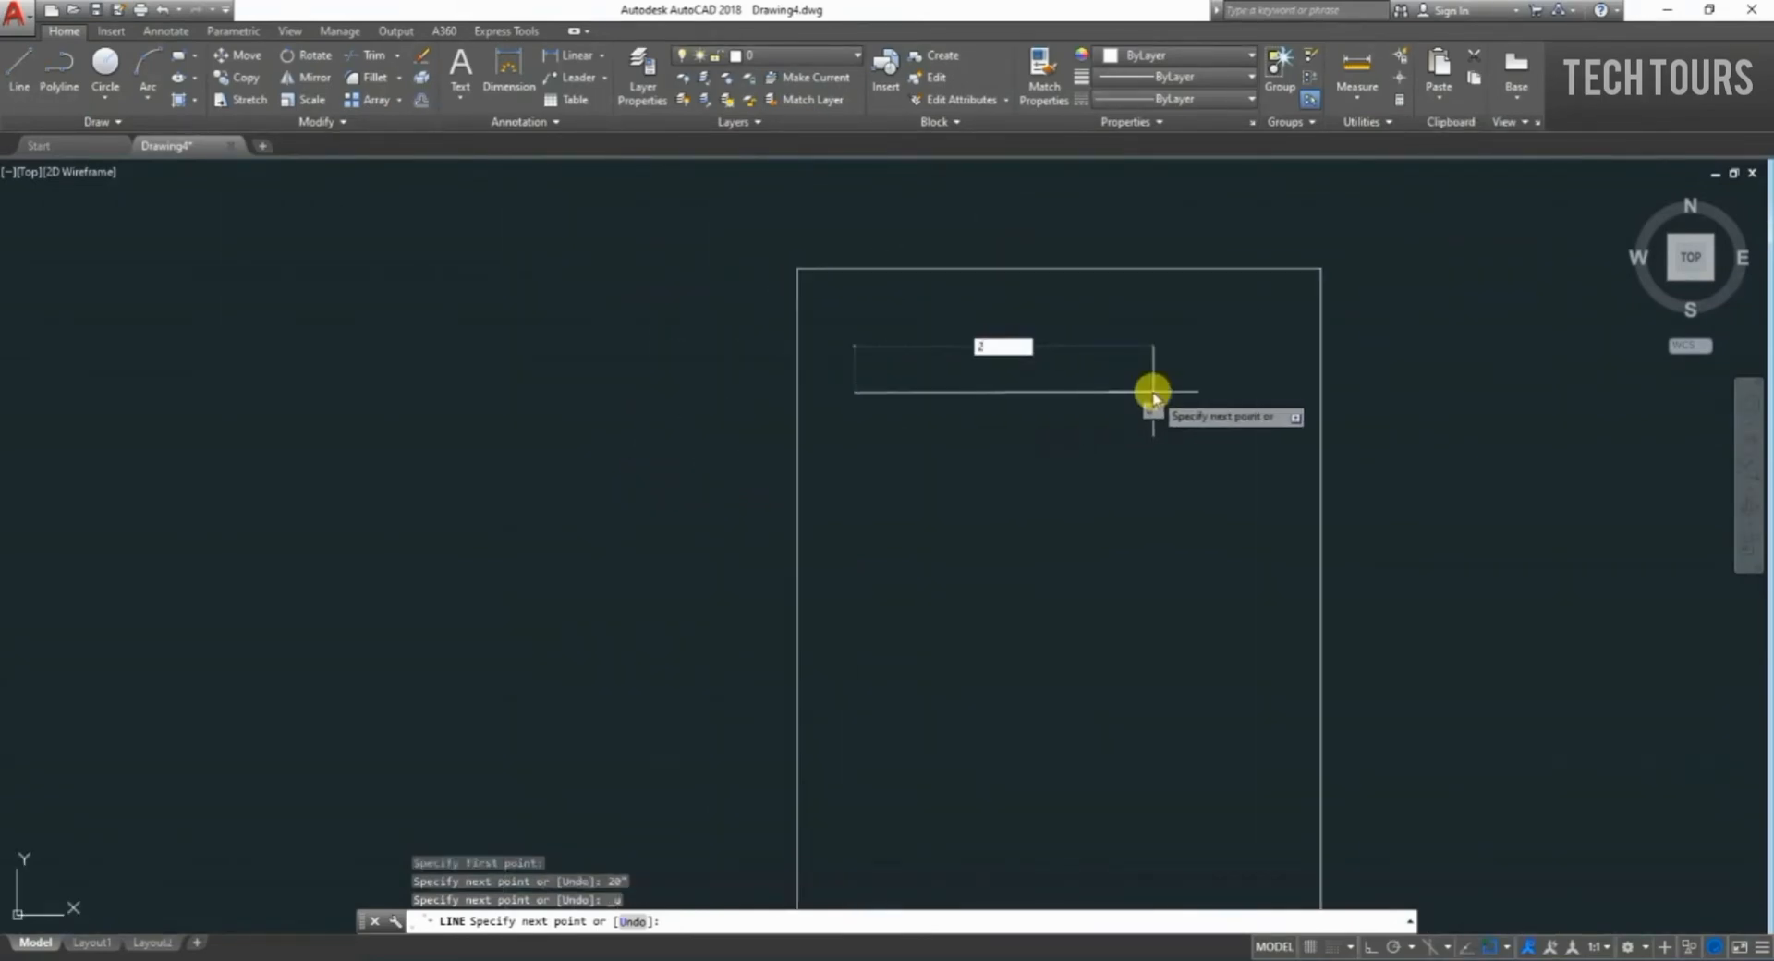
key("Return")
scroll(860, 446, "up", 2)
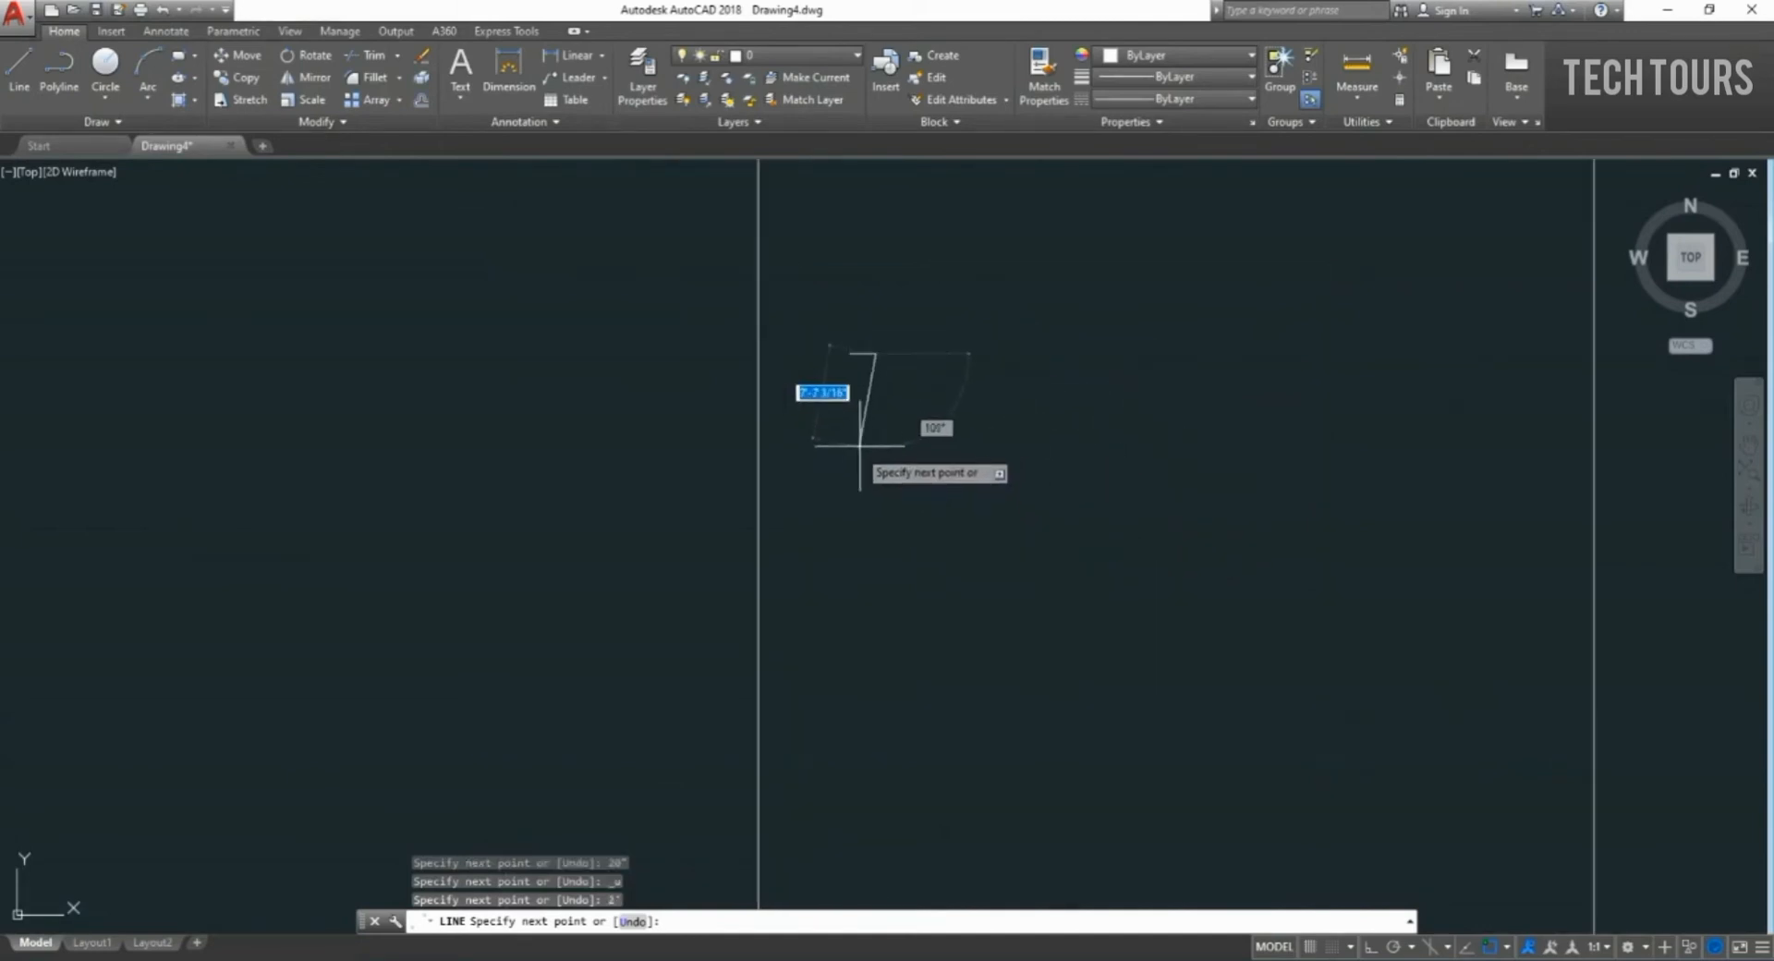
key("ctrl+z")
Draw a 10' segment across from the line's start point and a second 10' segment straight down.
scroll(1201, 362, "down", 3)
scroll(1266, 346, "up", 2)
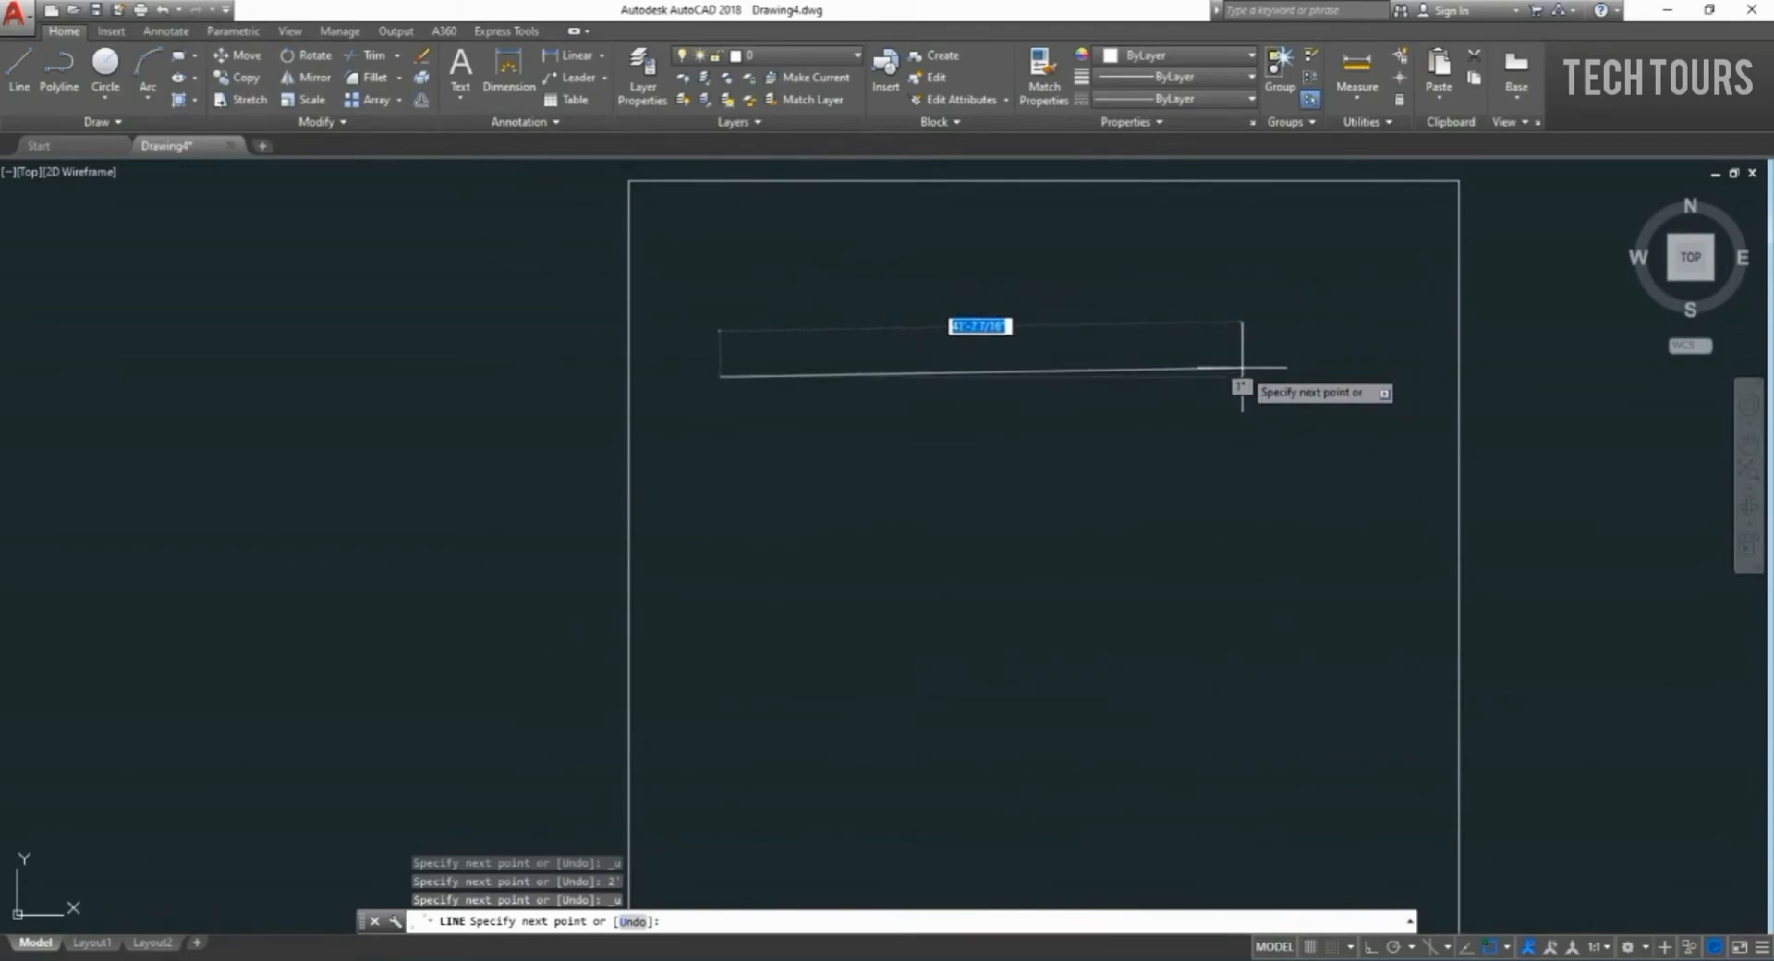
type("1")
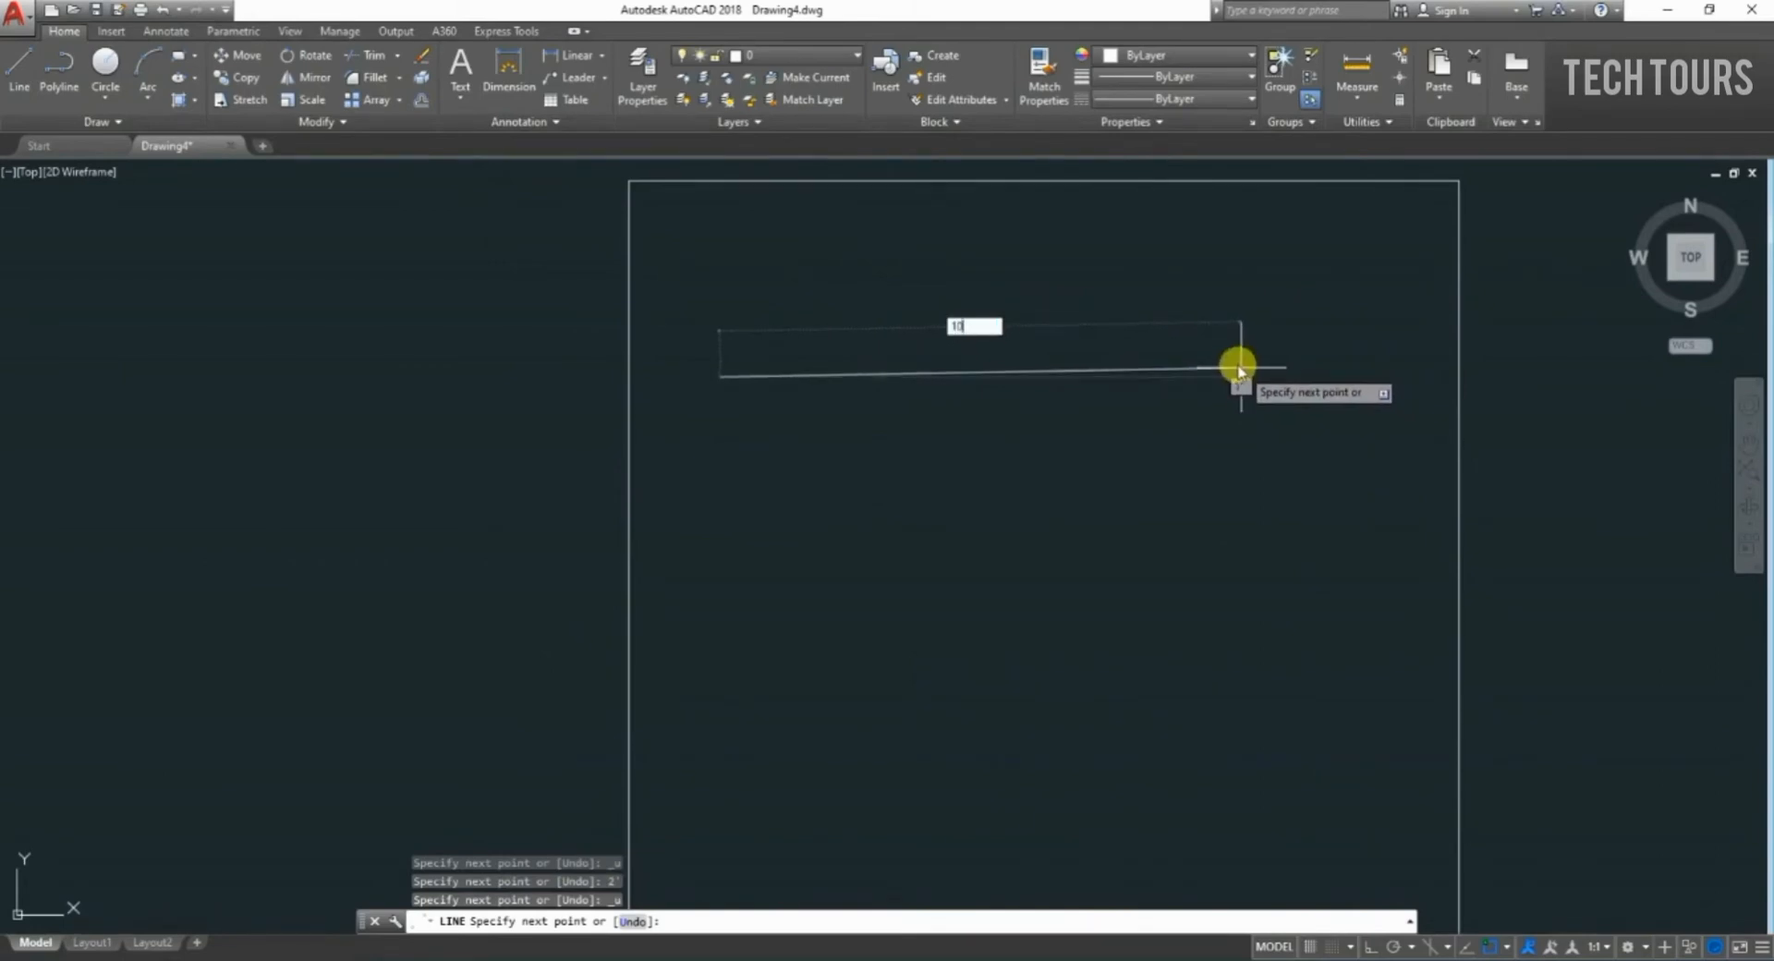
type("0'")
key("Return")
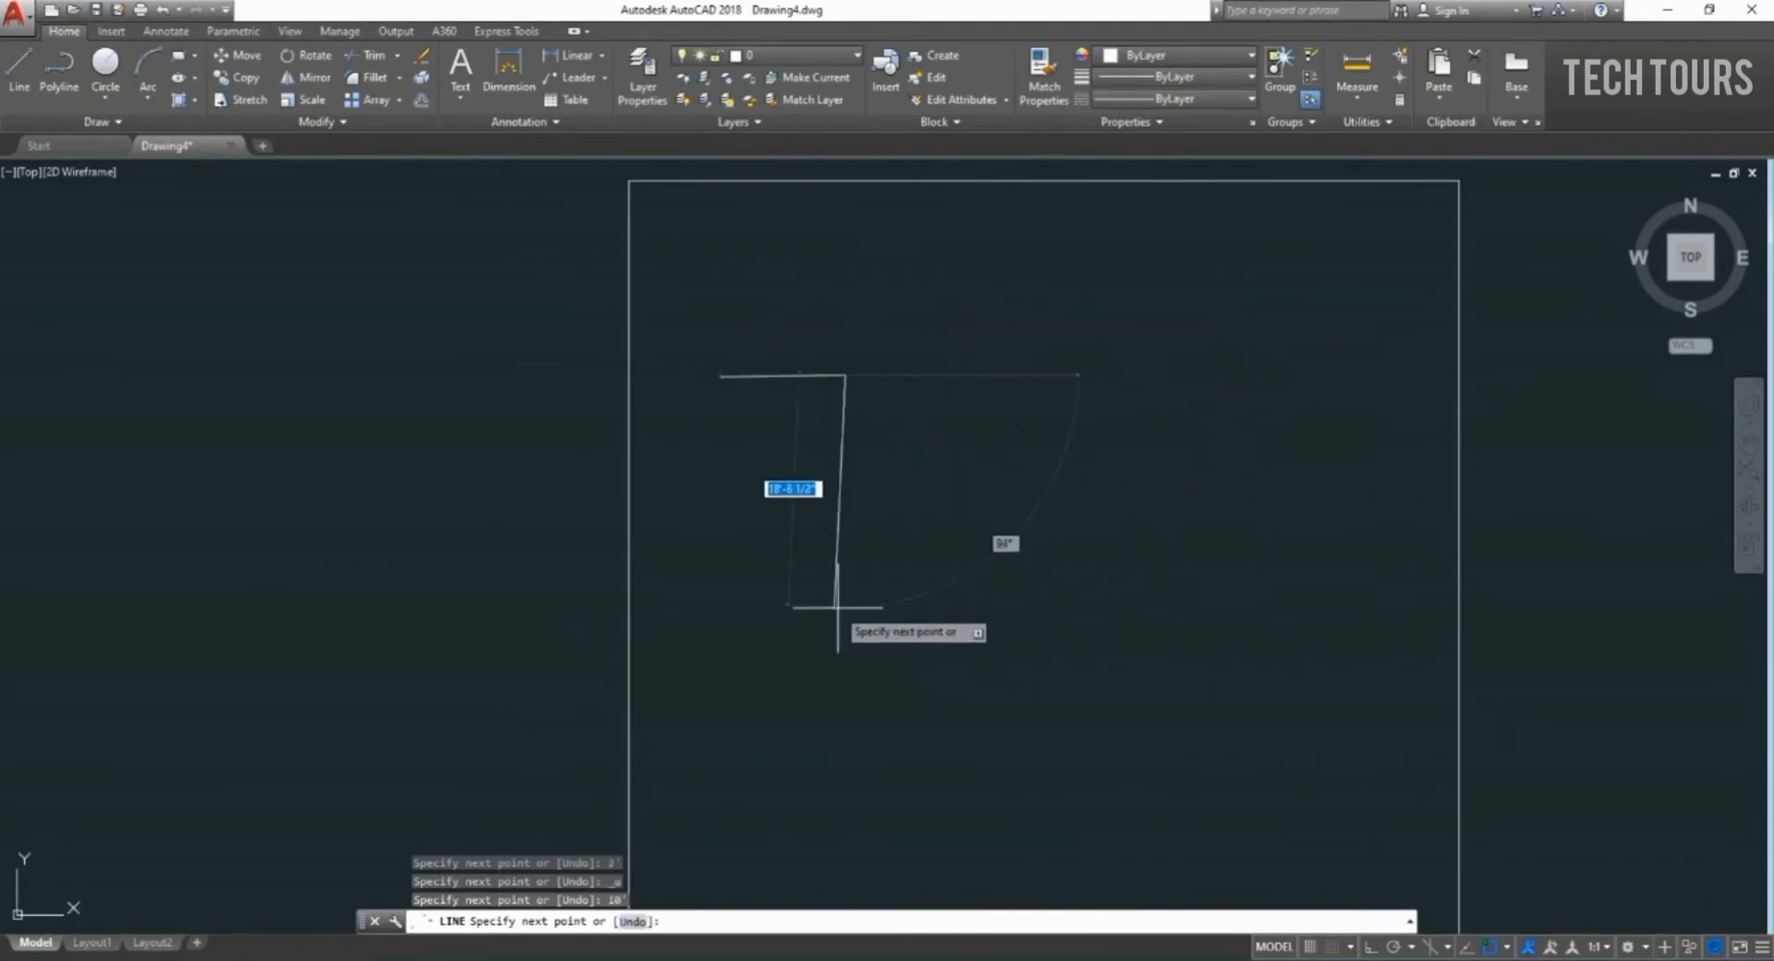
type("1")
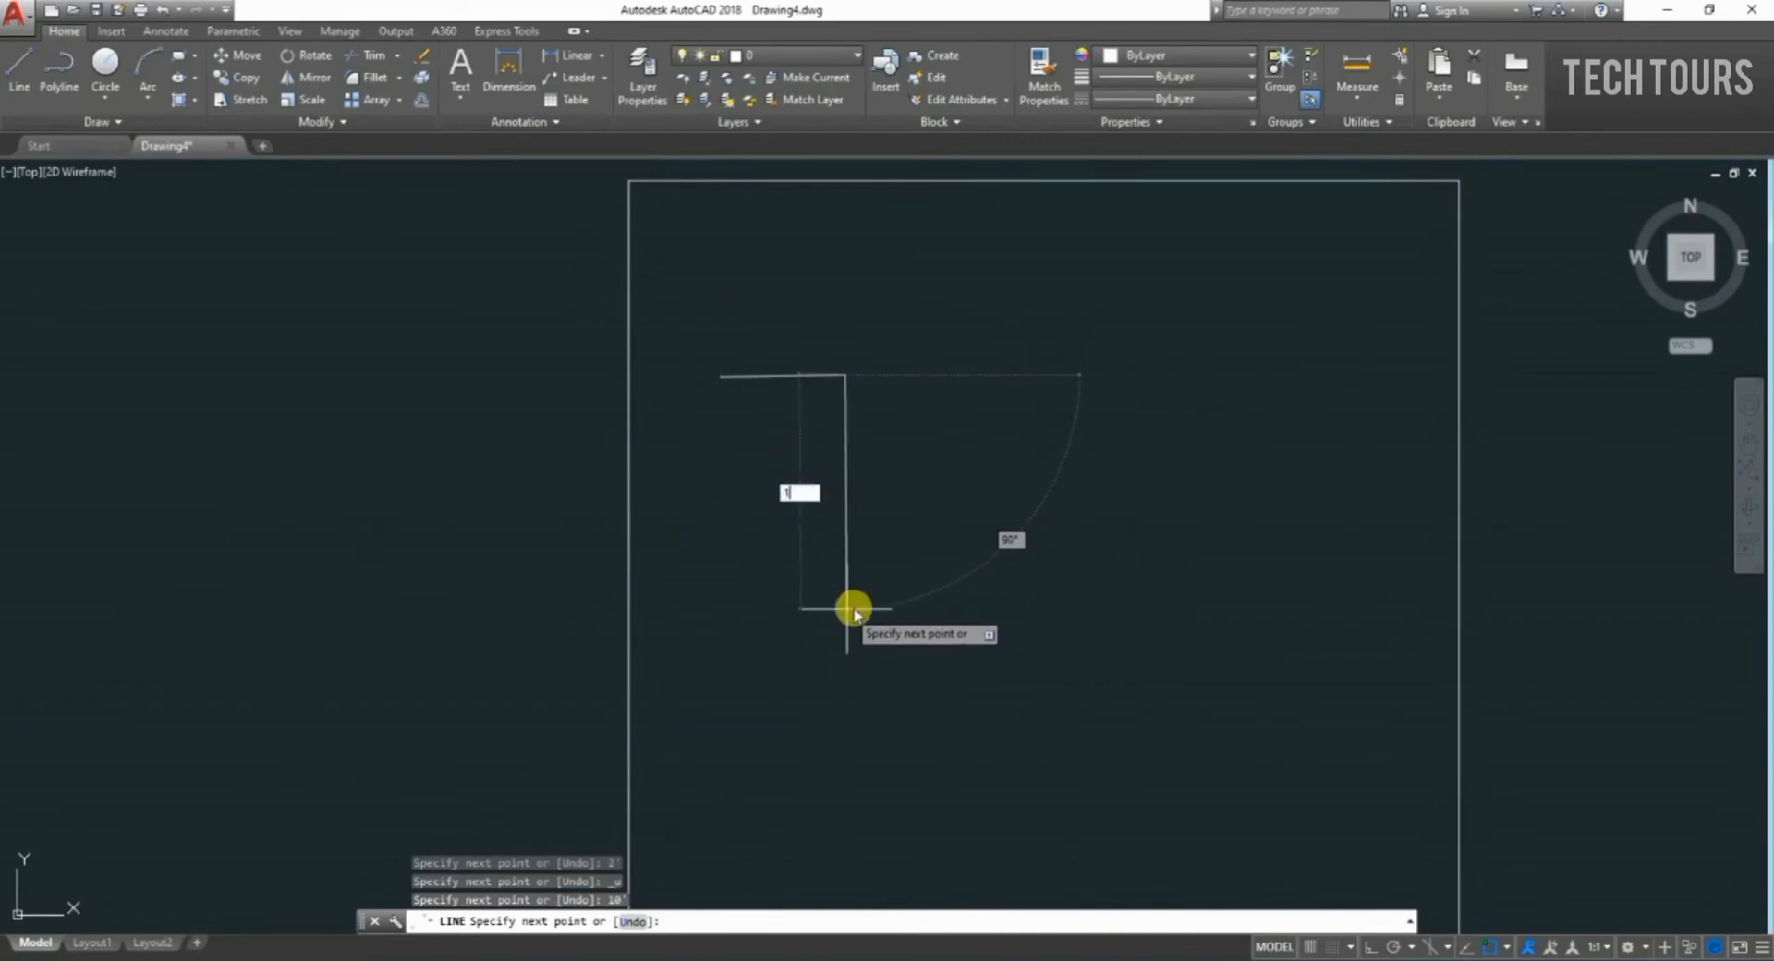
type("0'")
key("Return")
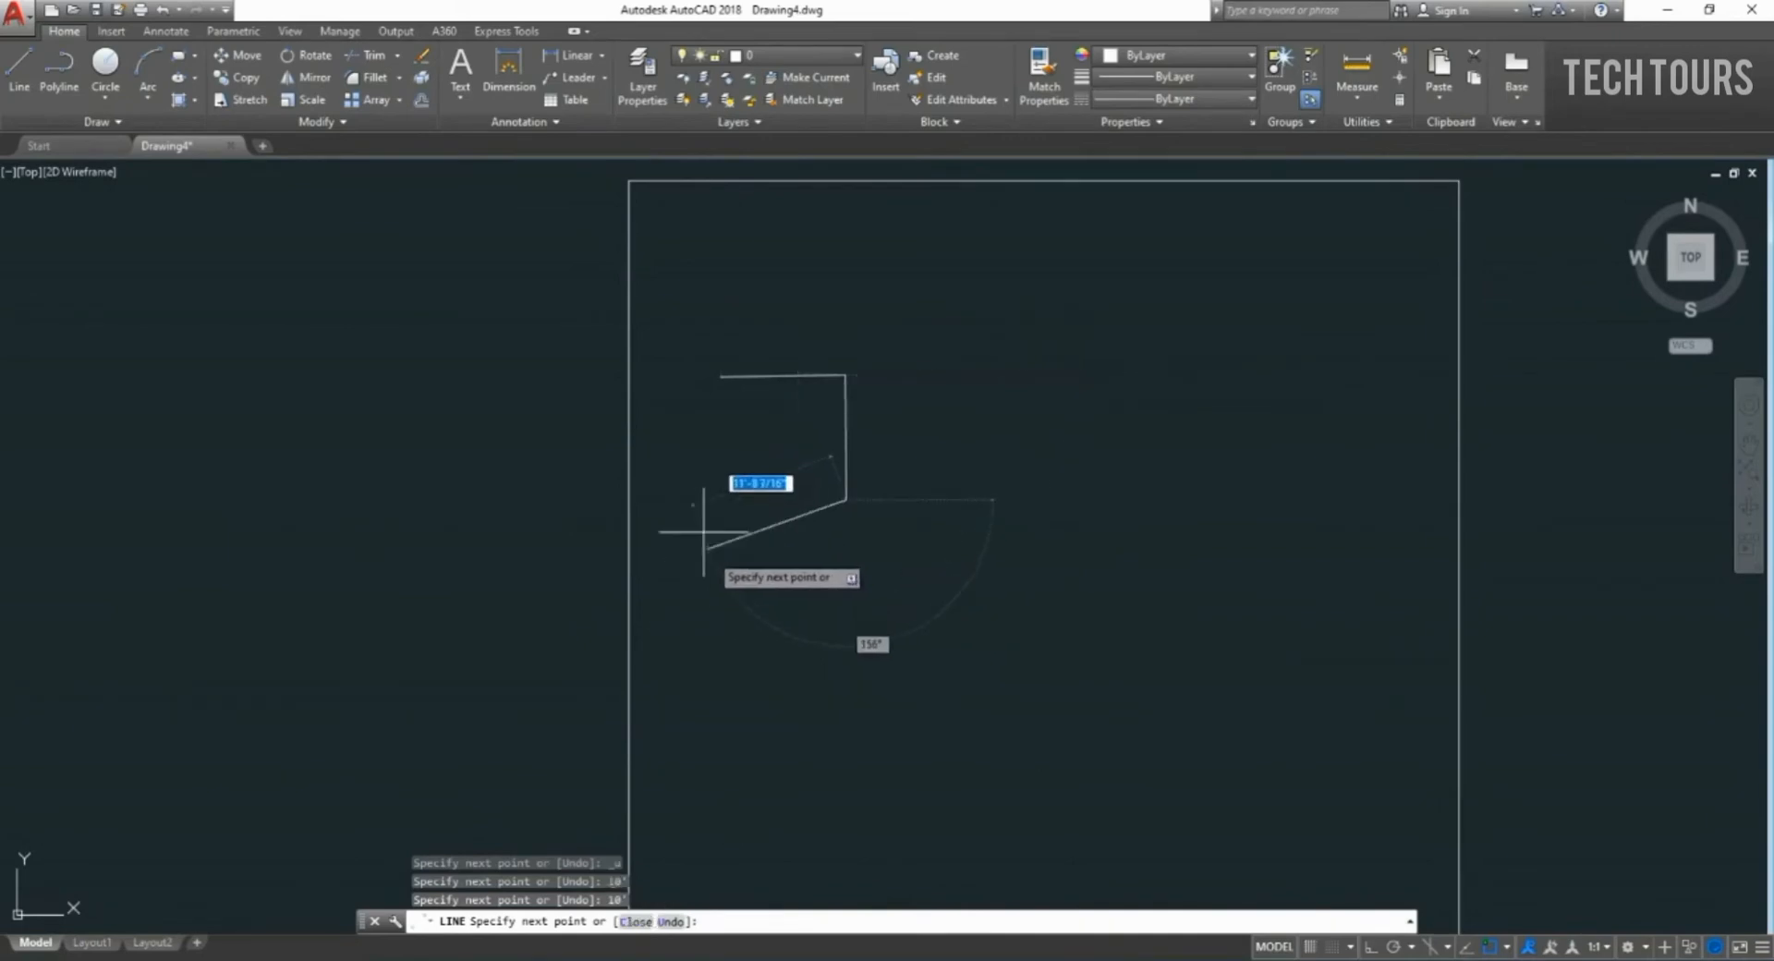
Add a 10' bottom segment heading back under the start point and close the outline into a square.
type("10")
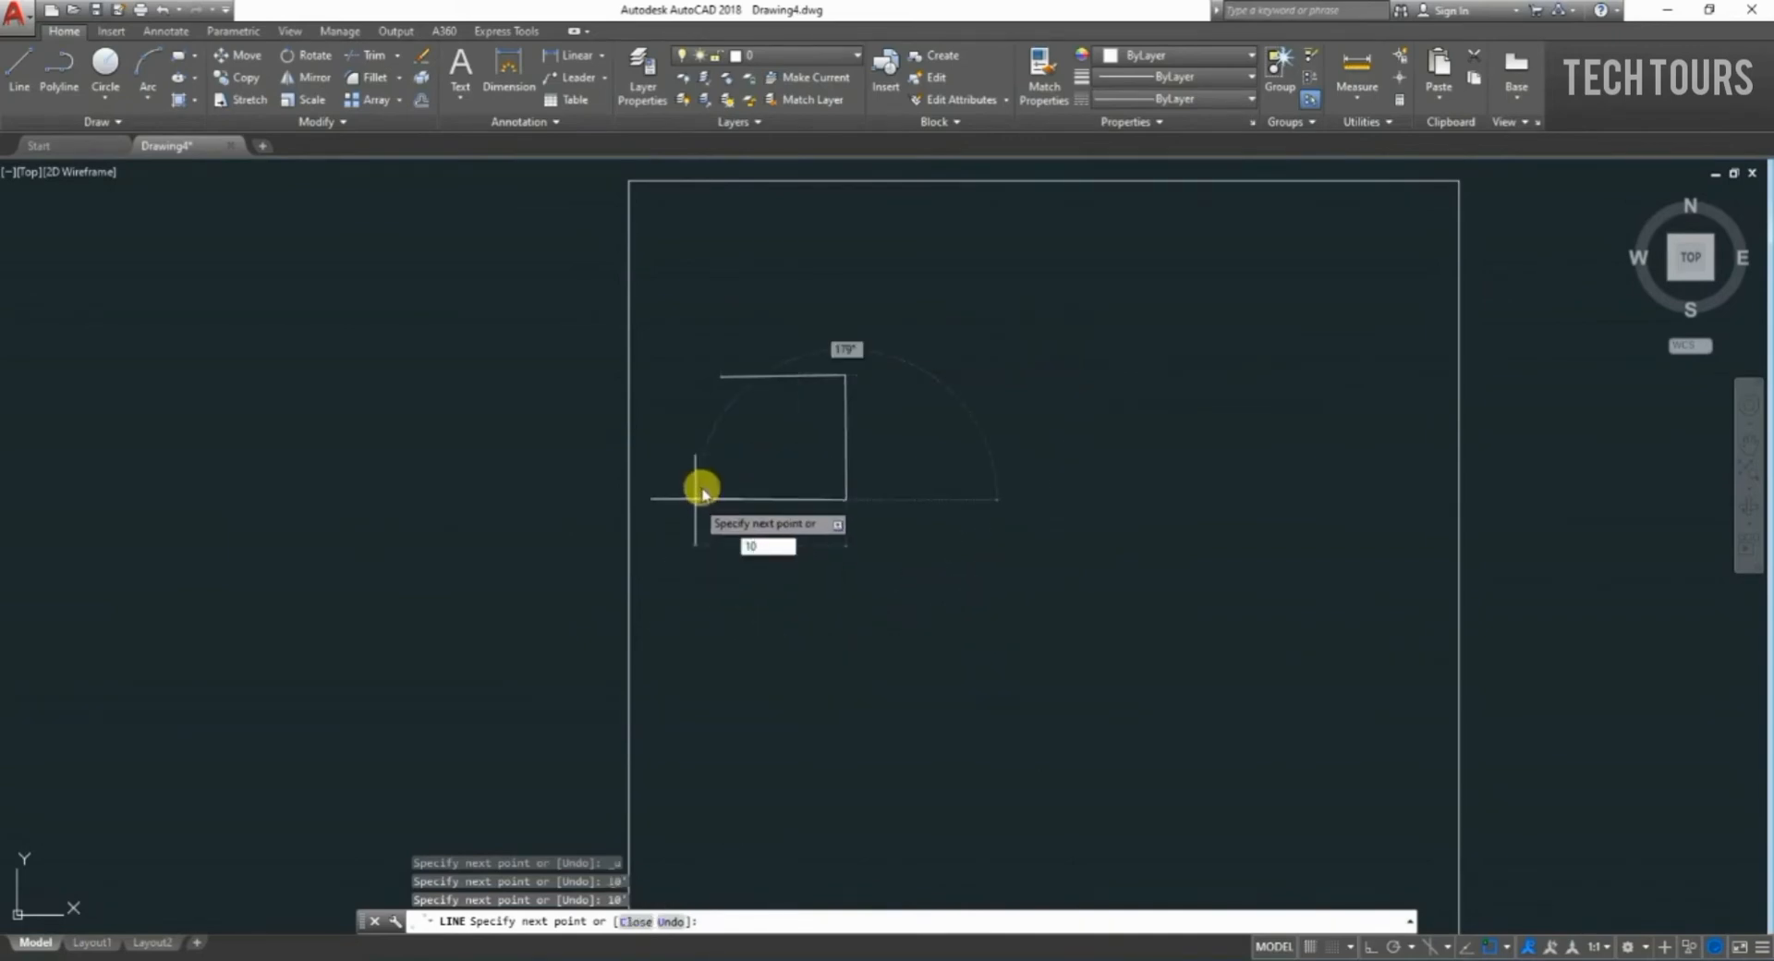
type("'")
key("Return")
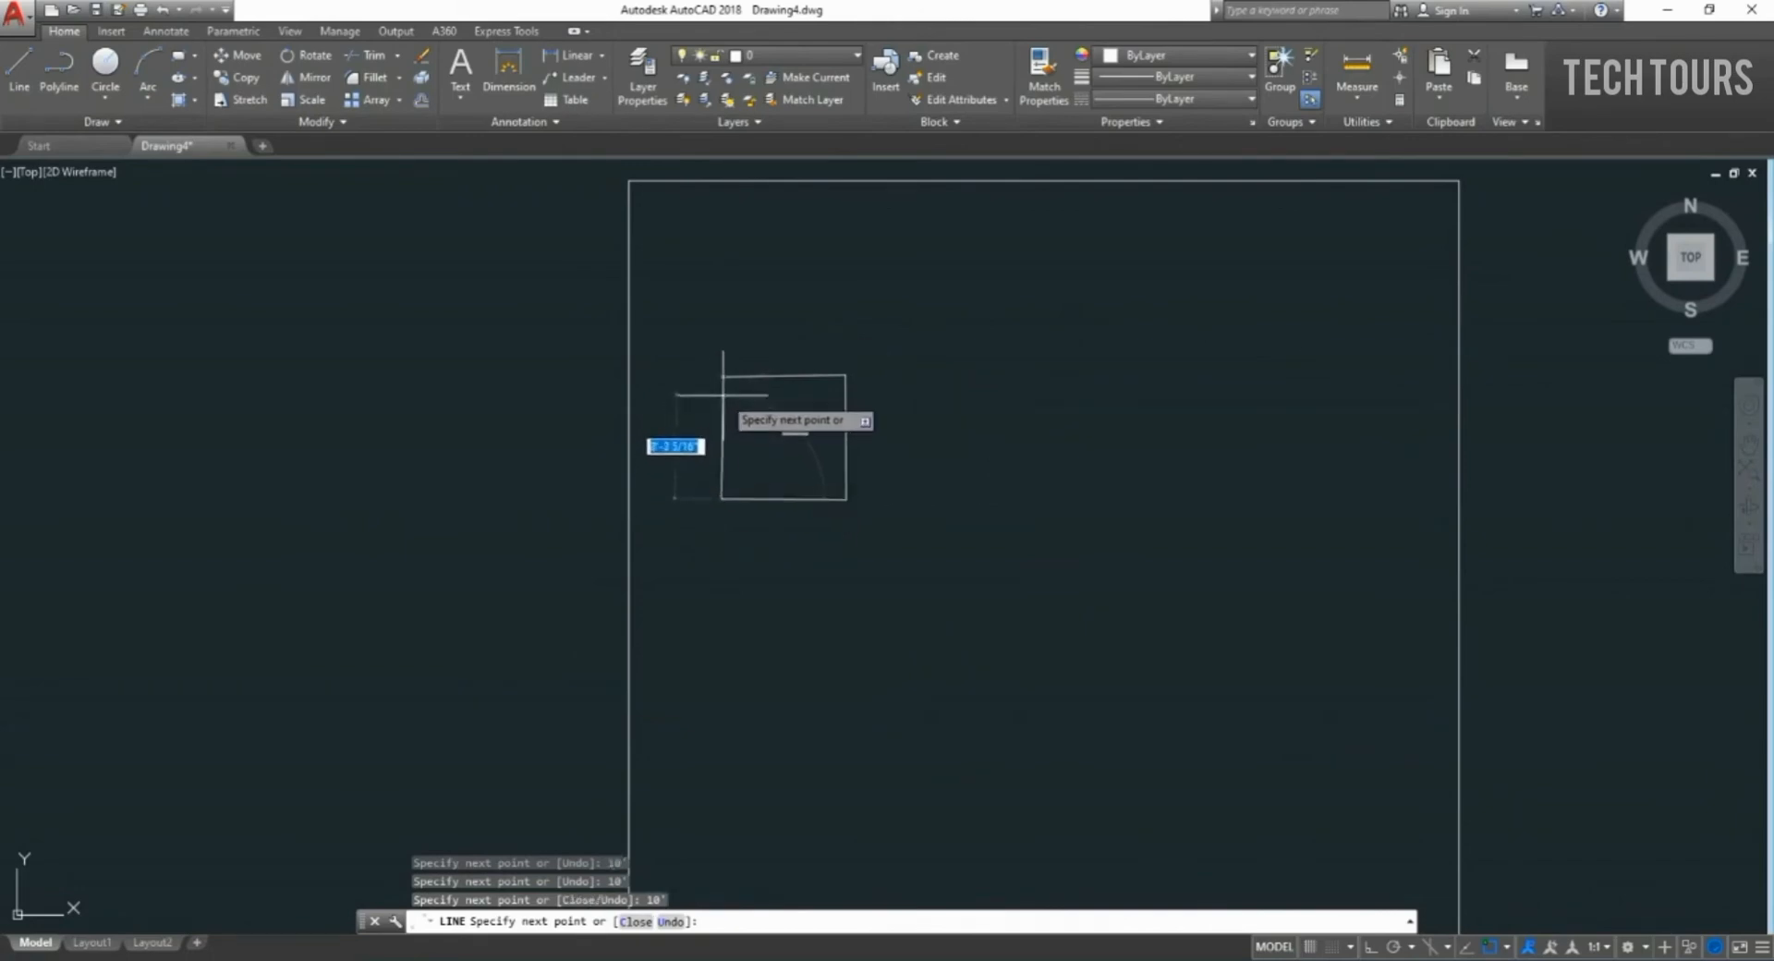
type("c")
key("Return")
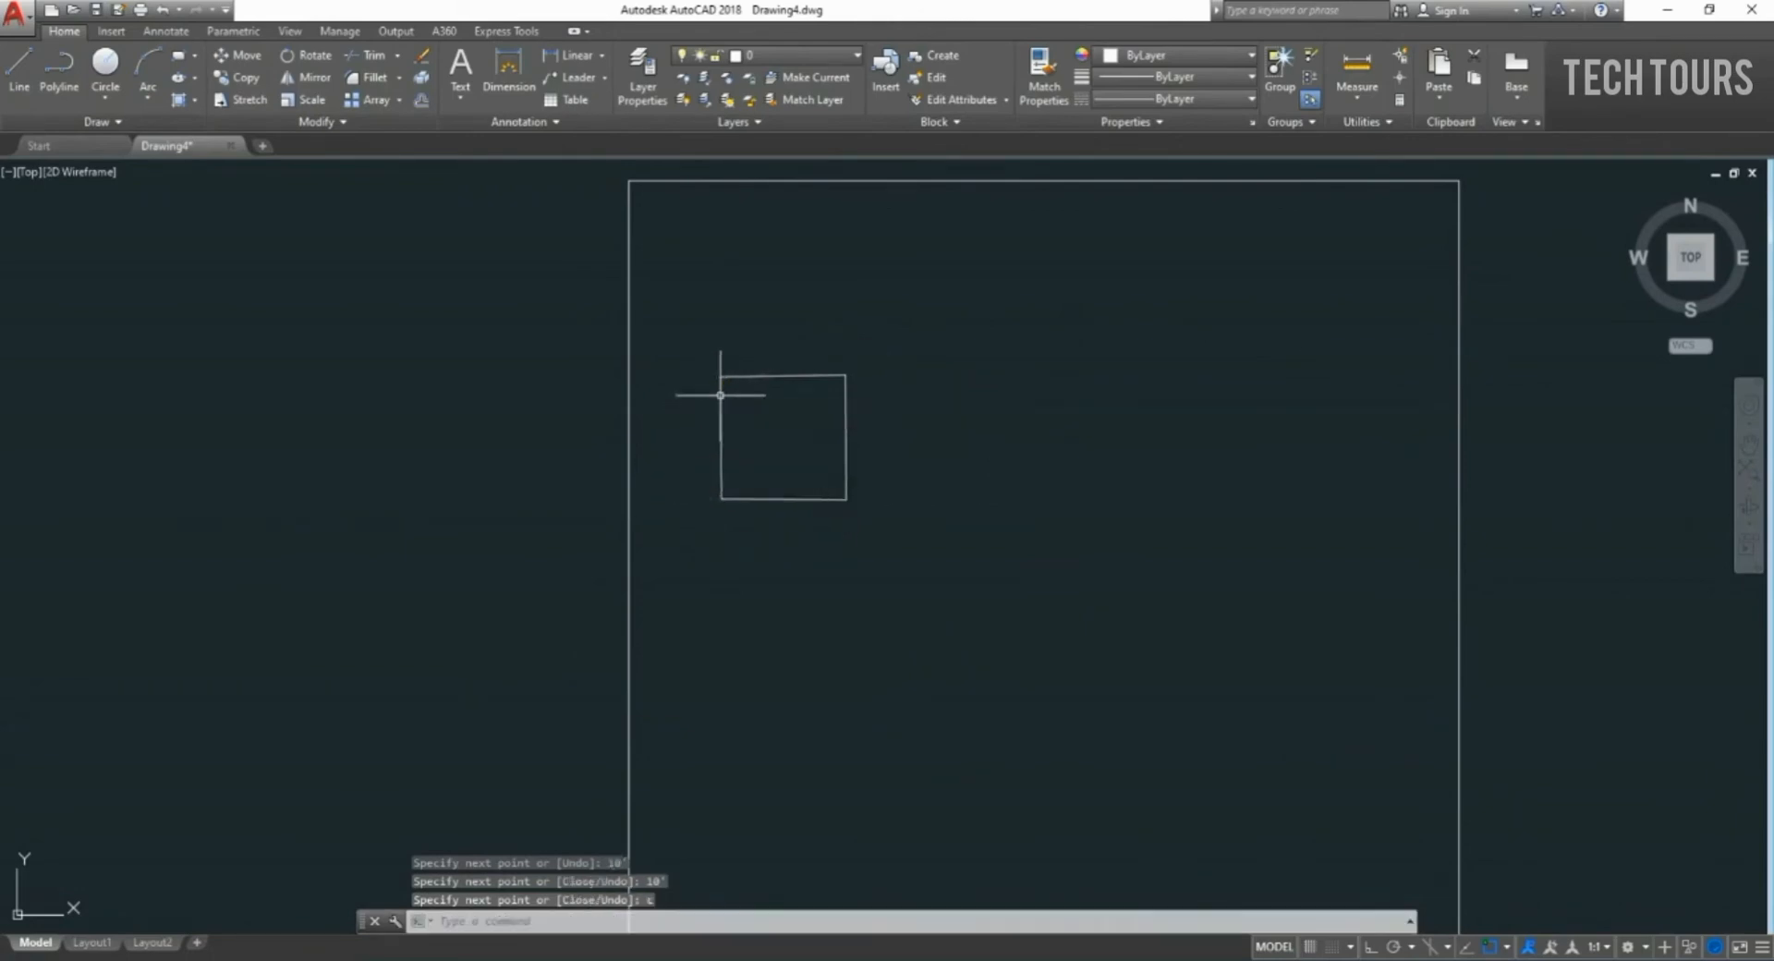
scroll(775, 410, "up", 4)
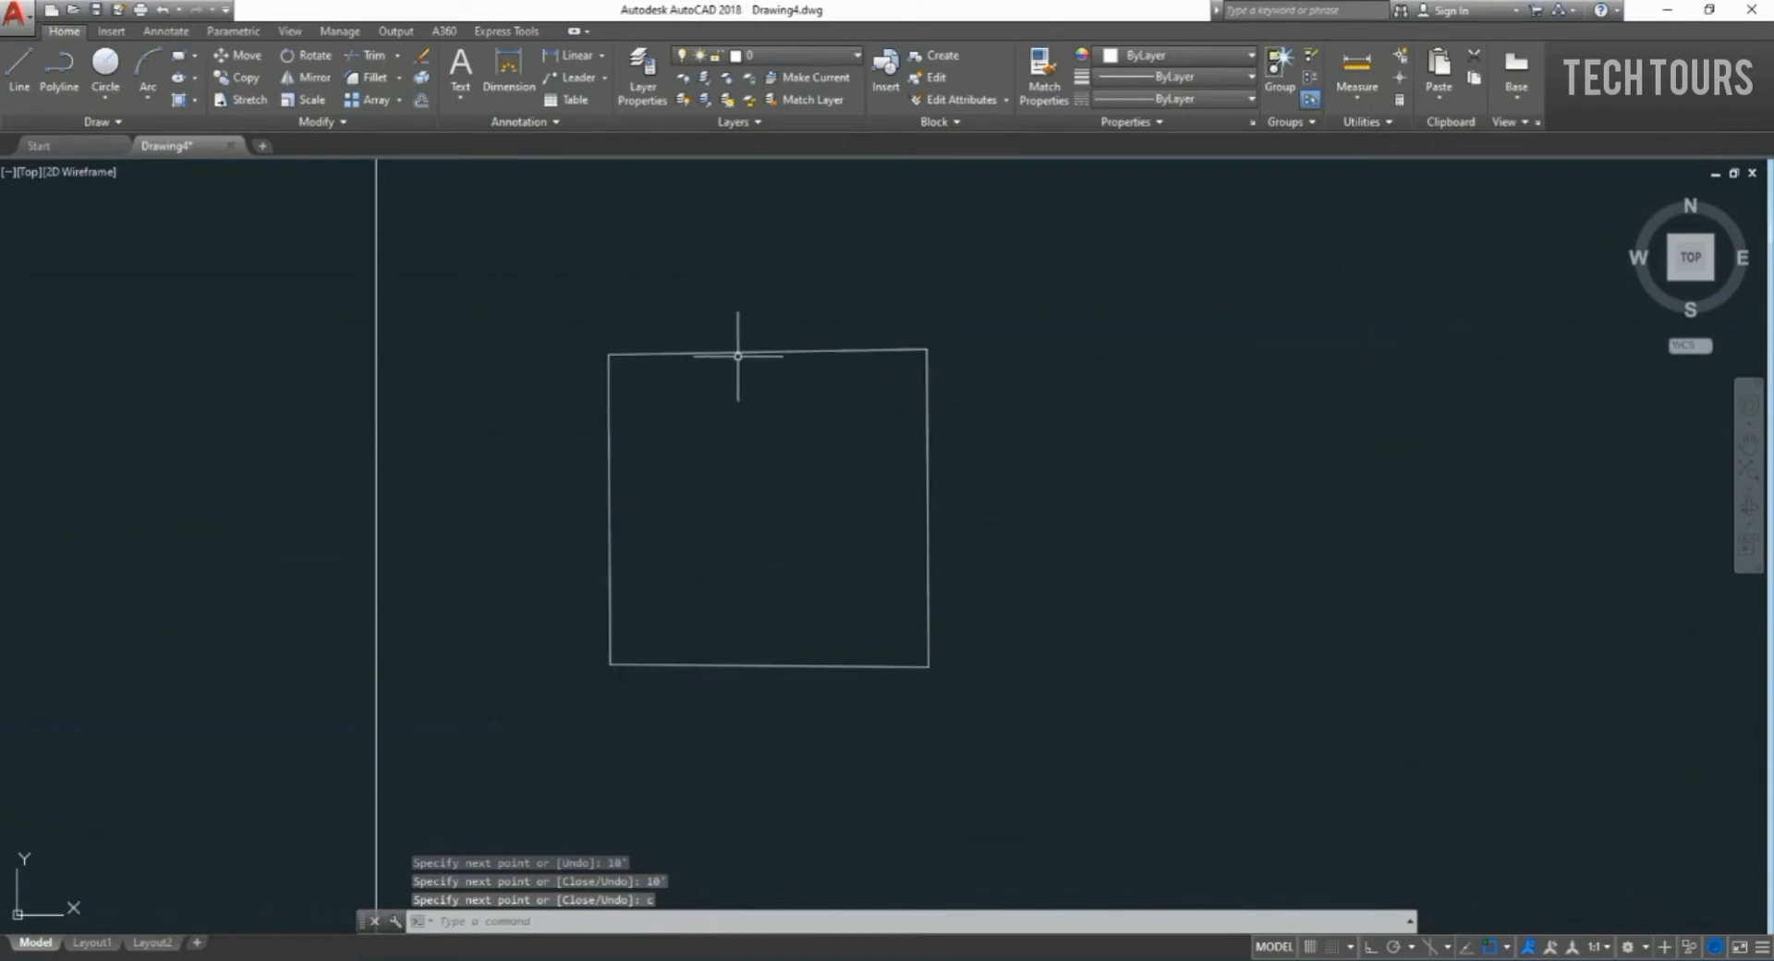
scroll(741, 304, "up", 4)
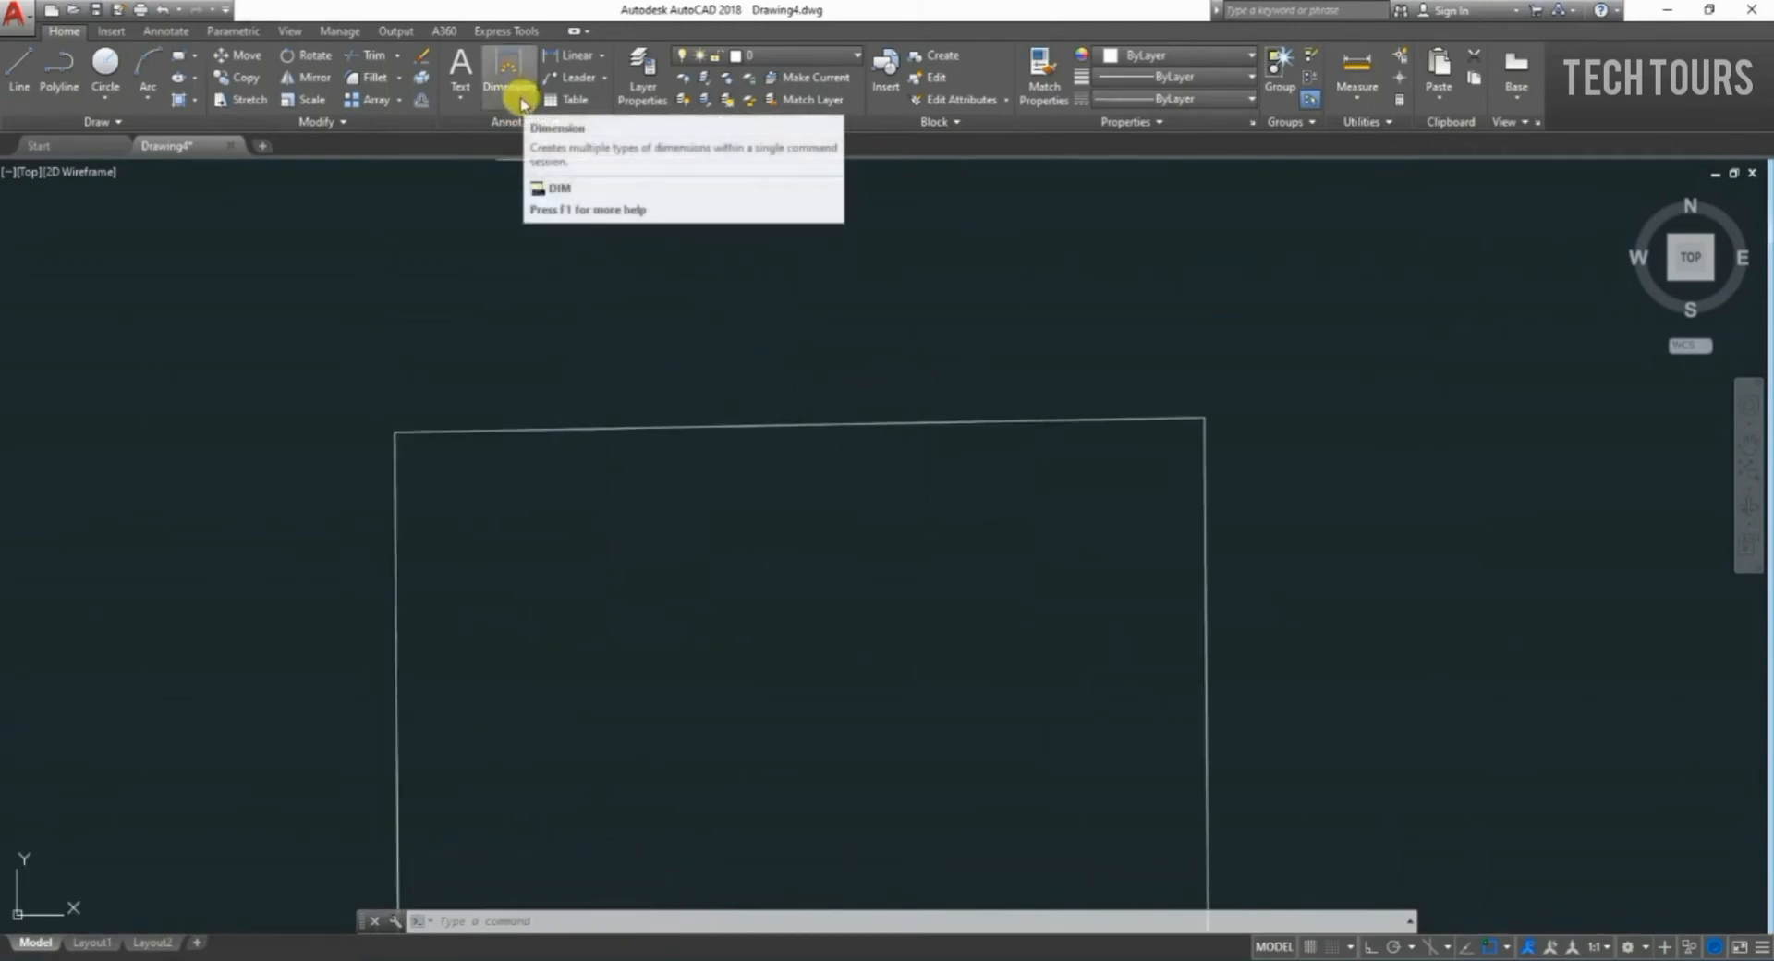
left_click(517, 93)
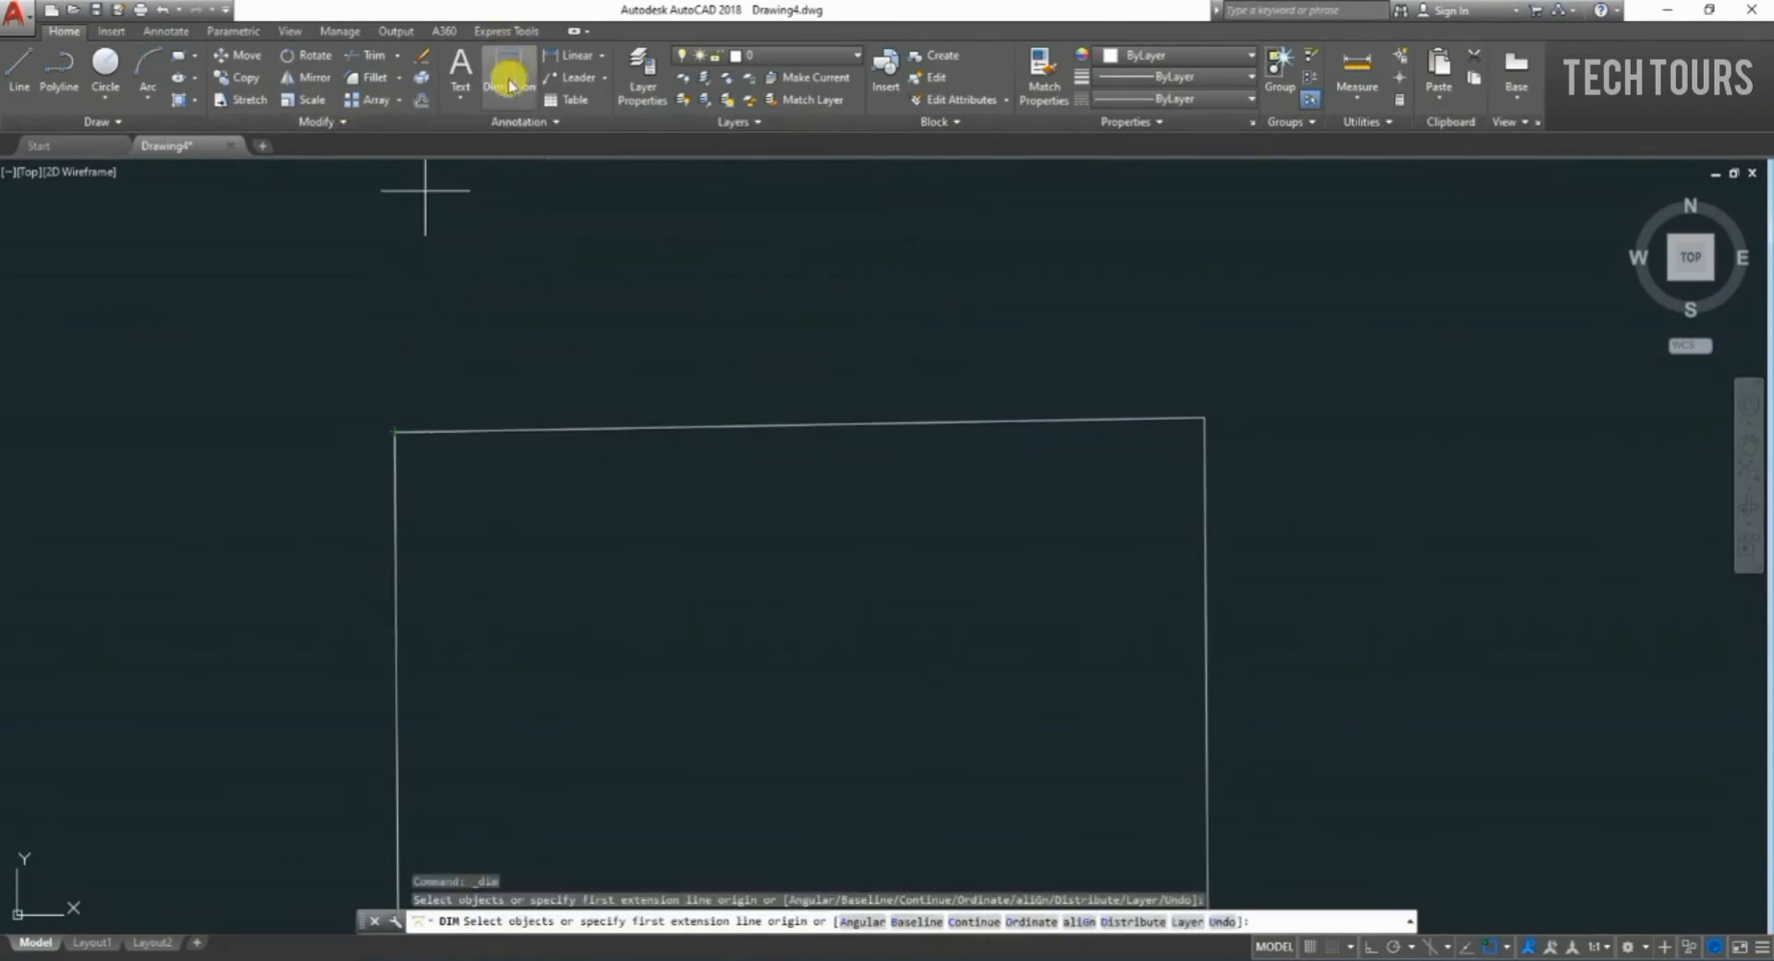
left_click(396, 430)
key("Escape")
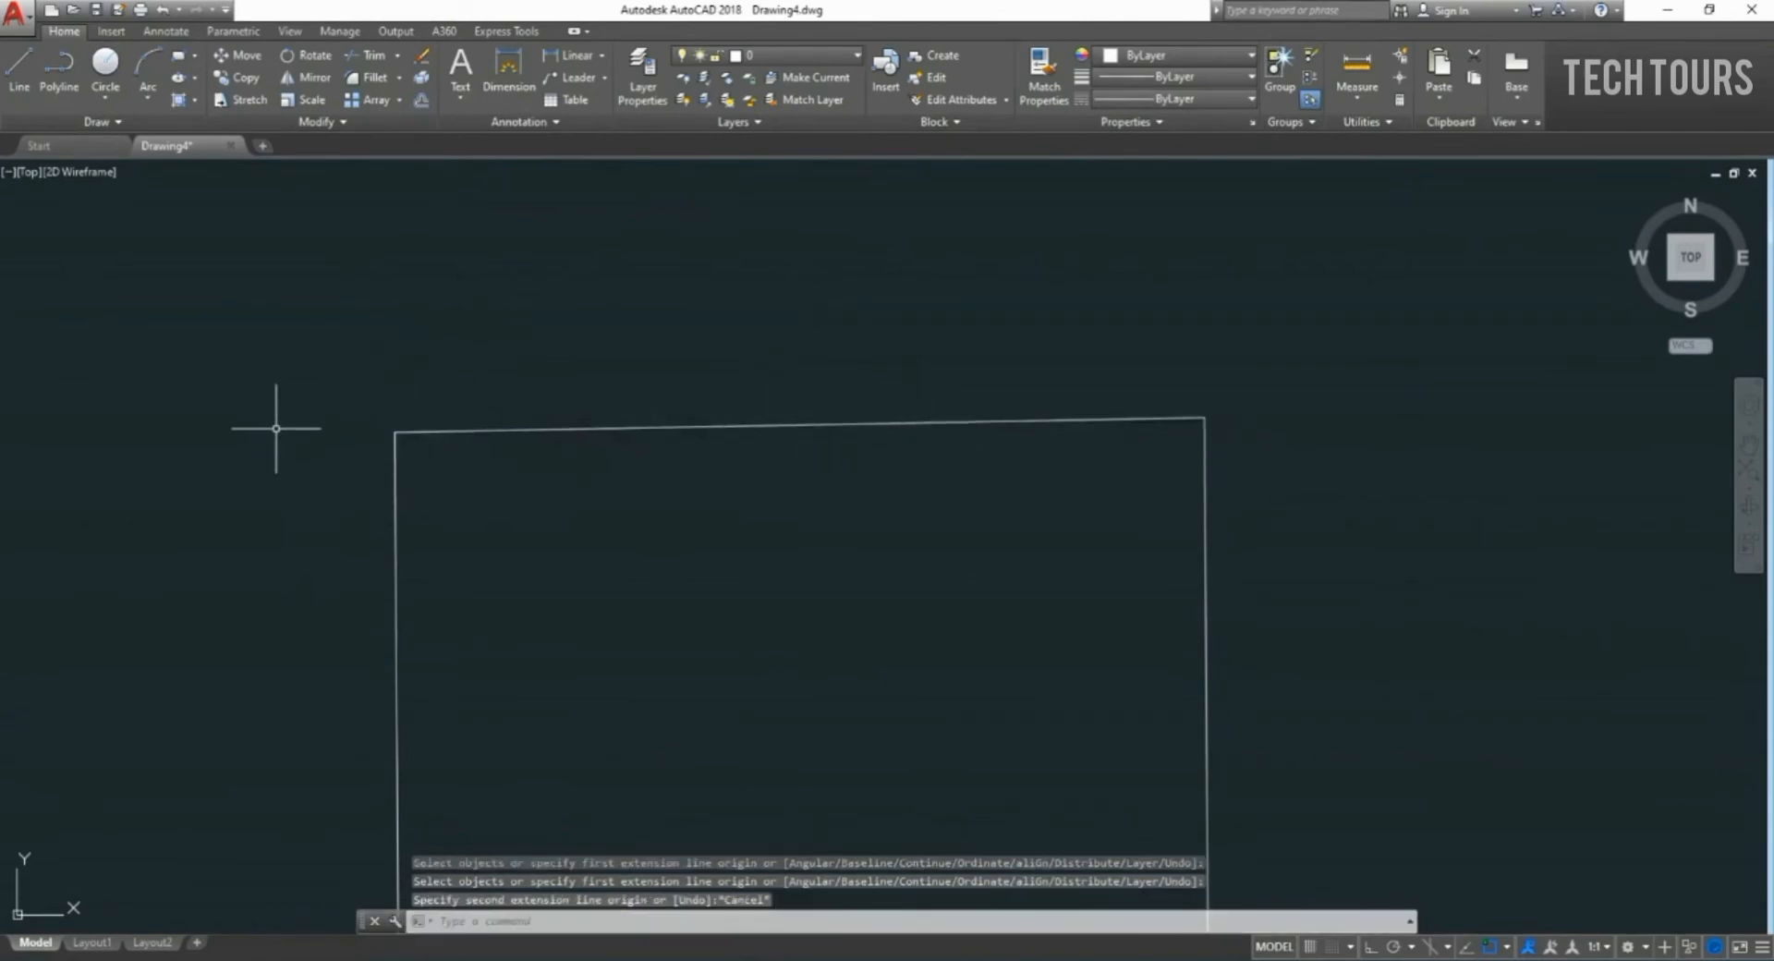
Dimension the square's top edge between its two corners, placing the dimension line just above the edge.
left_click(506, 72)
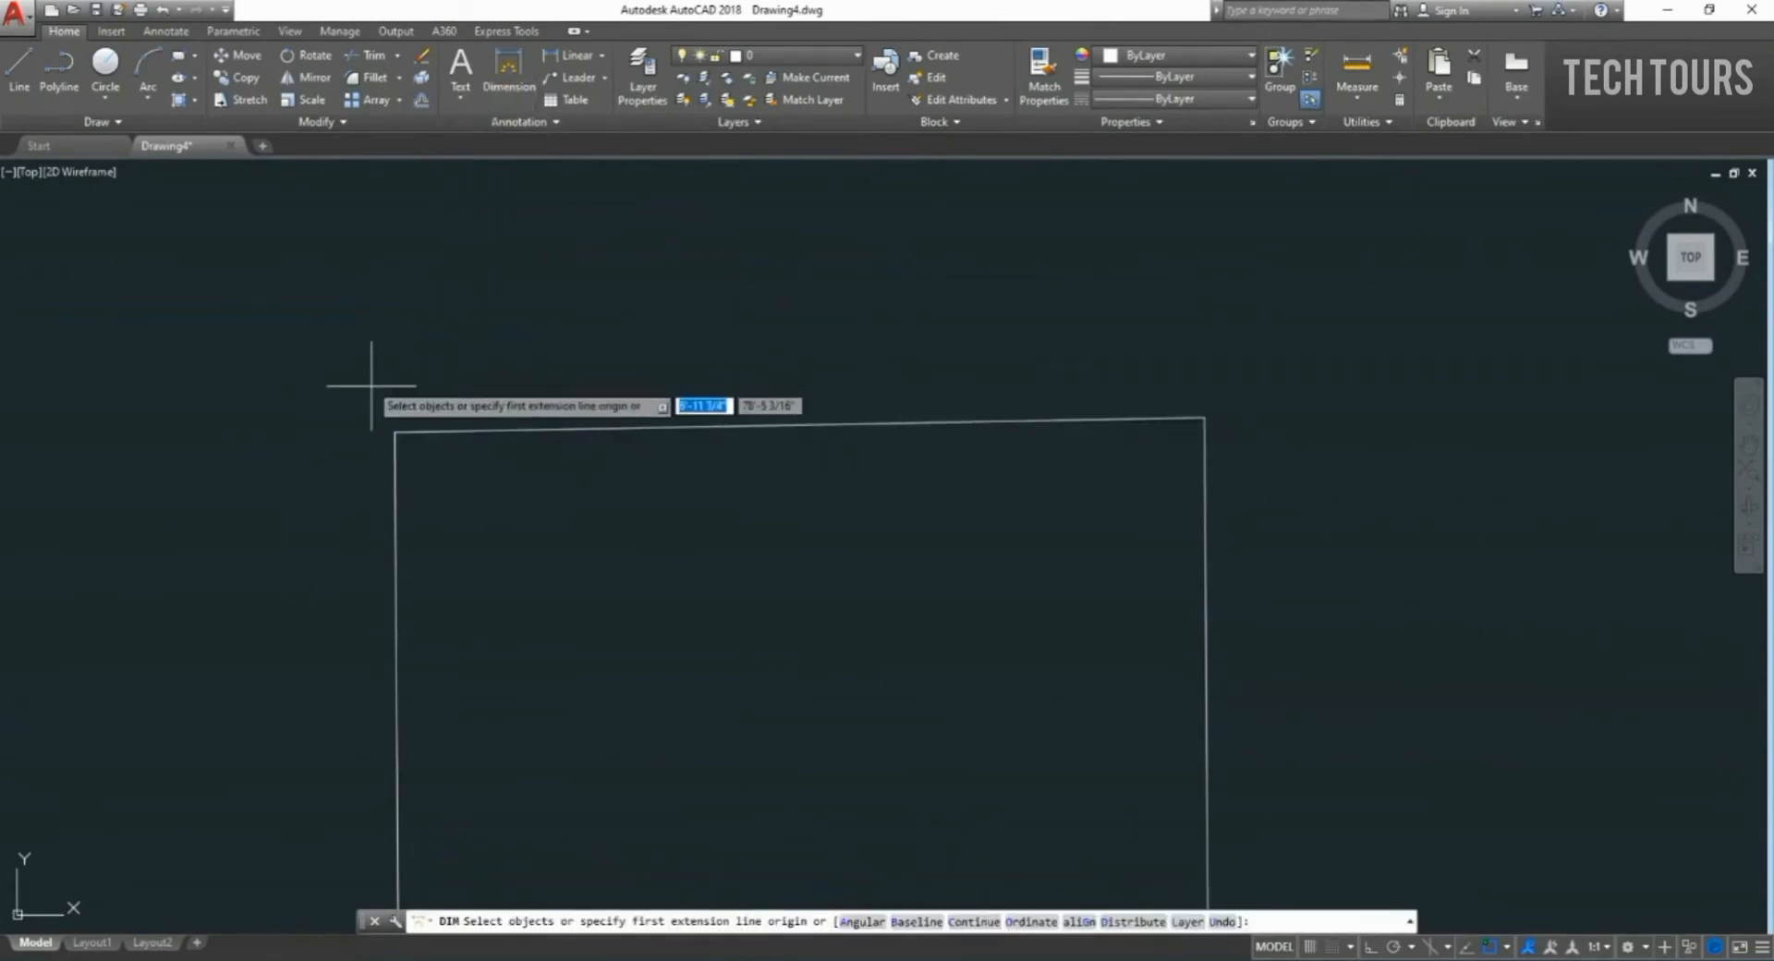
left_click(396, 431)
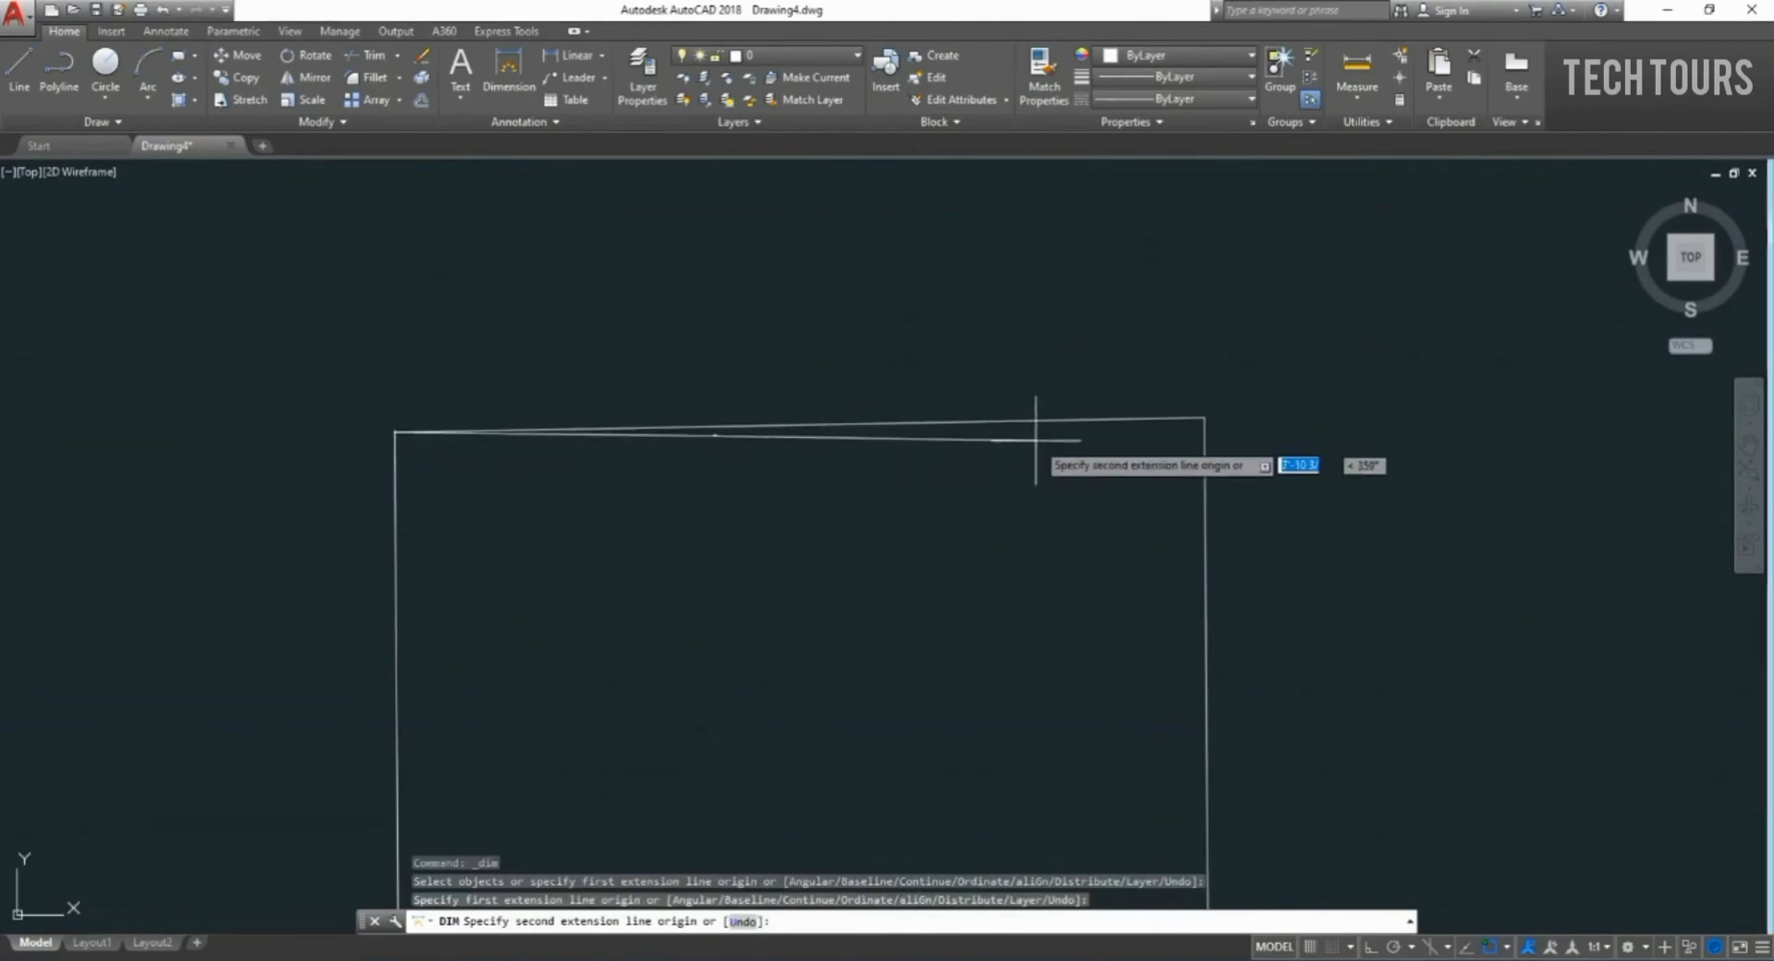
left_click(1203, 419)
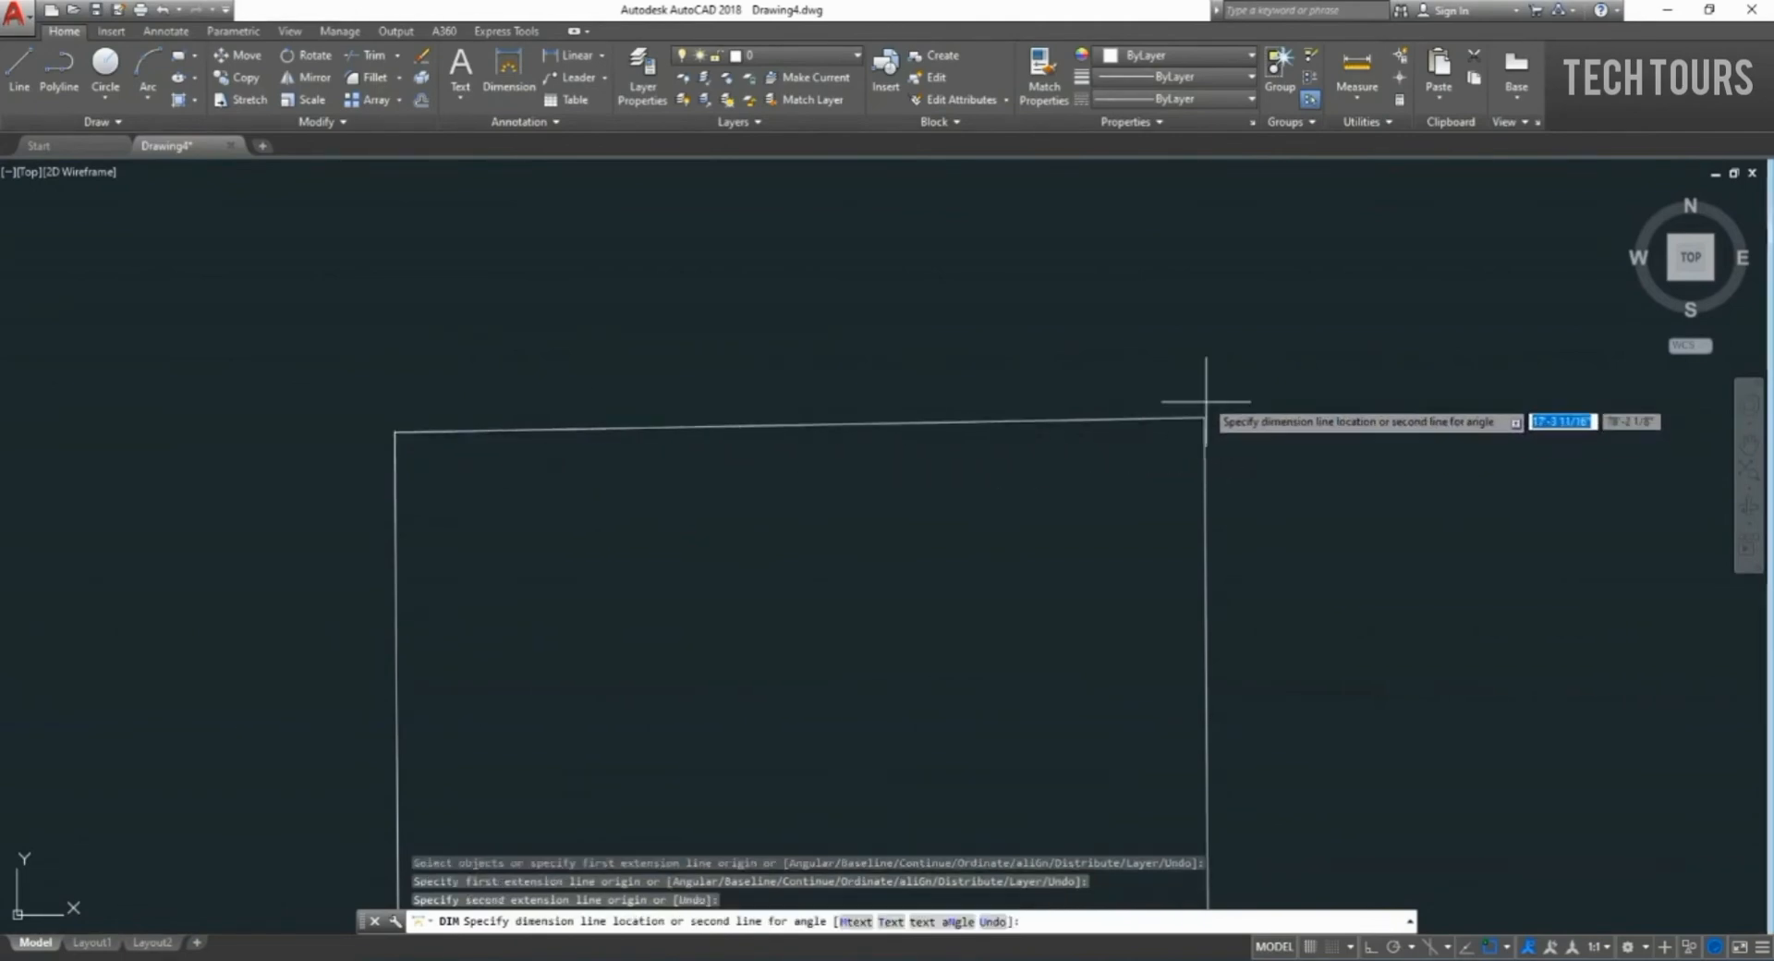
left_click(836, 374)
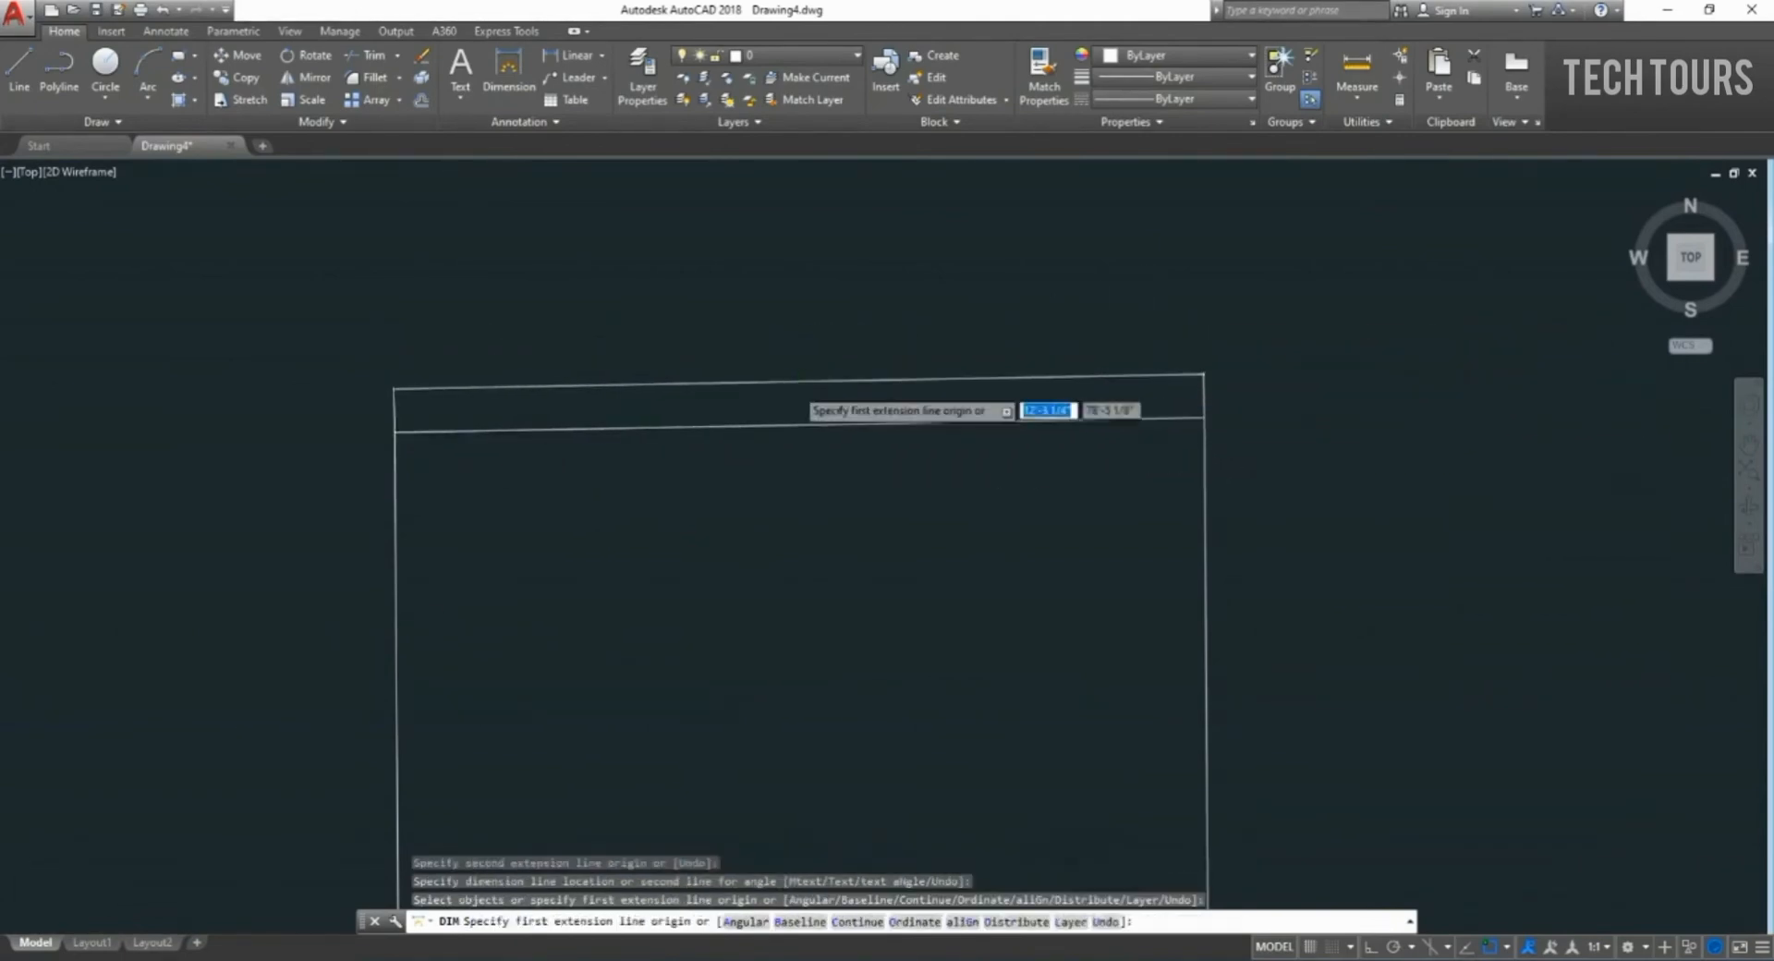
Examine the size of the new dimension's text and arrowheads in relation to the square.
scroll(783, 367, "up", 4)
scroll(855, 349, "up", 6)
scroll(684, 431, "down", 1)
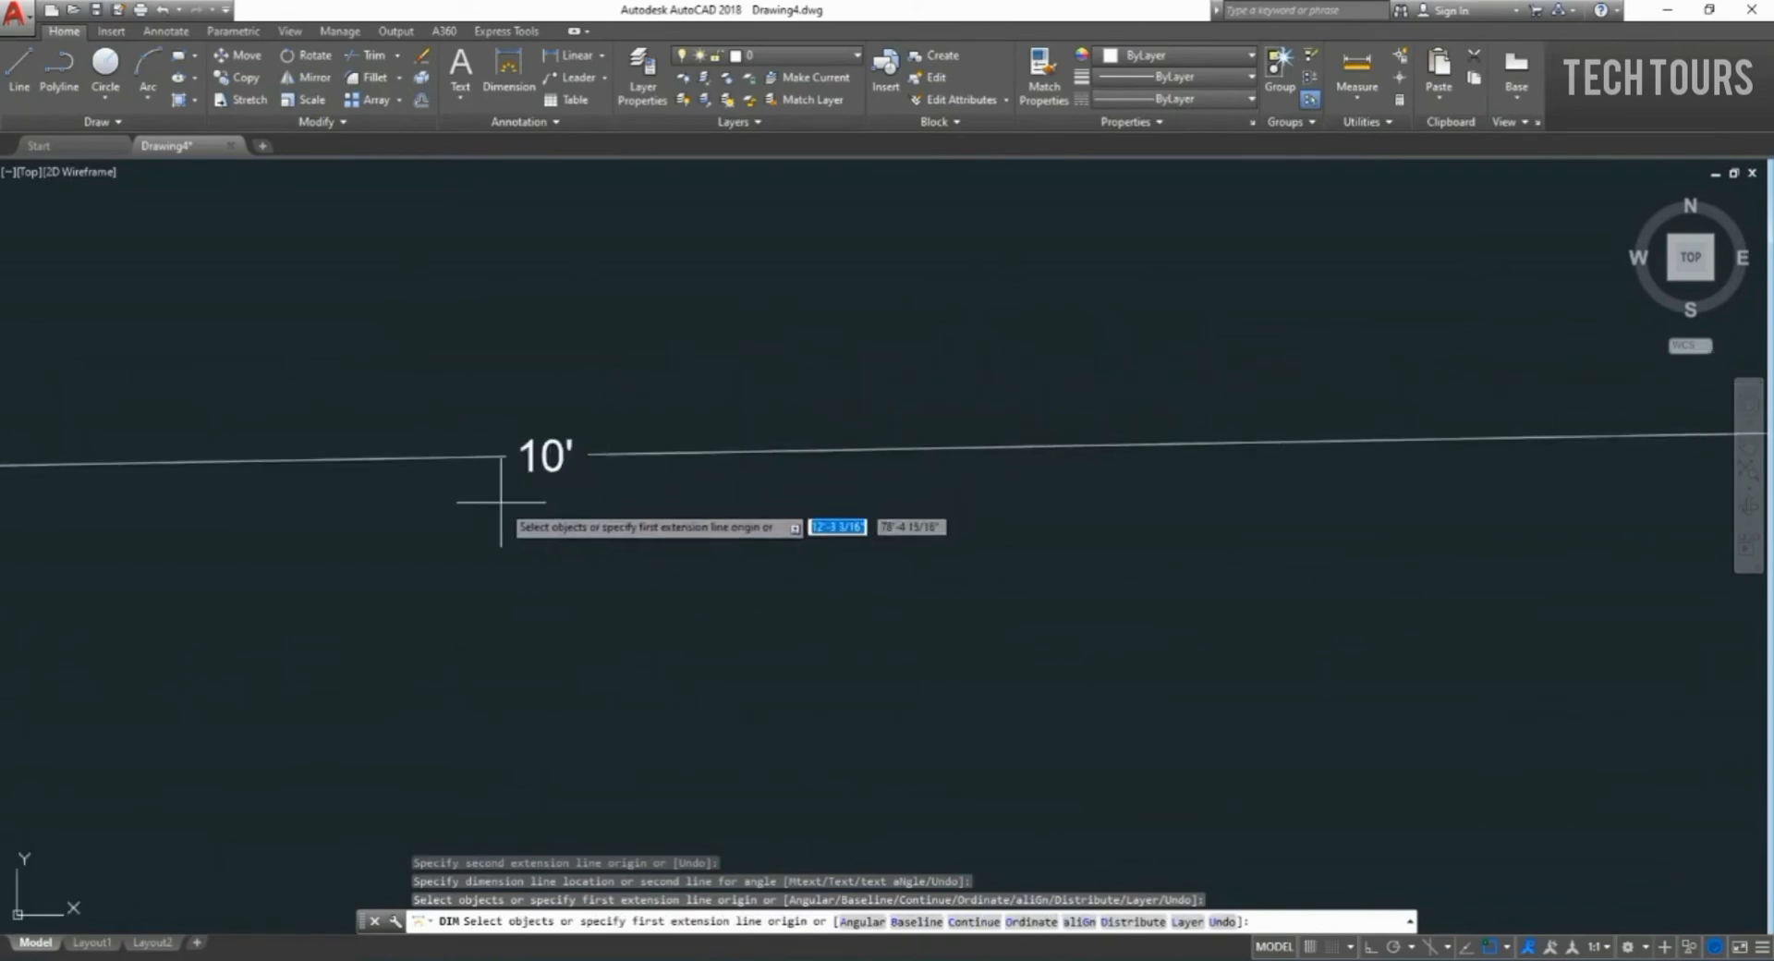
scroll(550, 468, "down", 5)
scroll(550, 466, "down", 10)
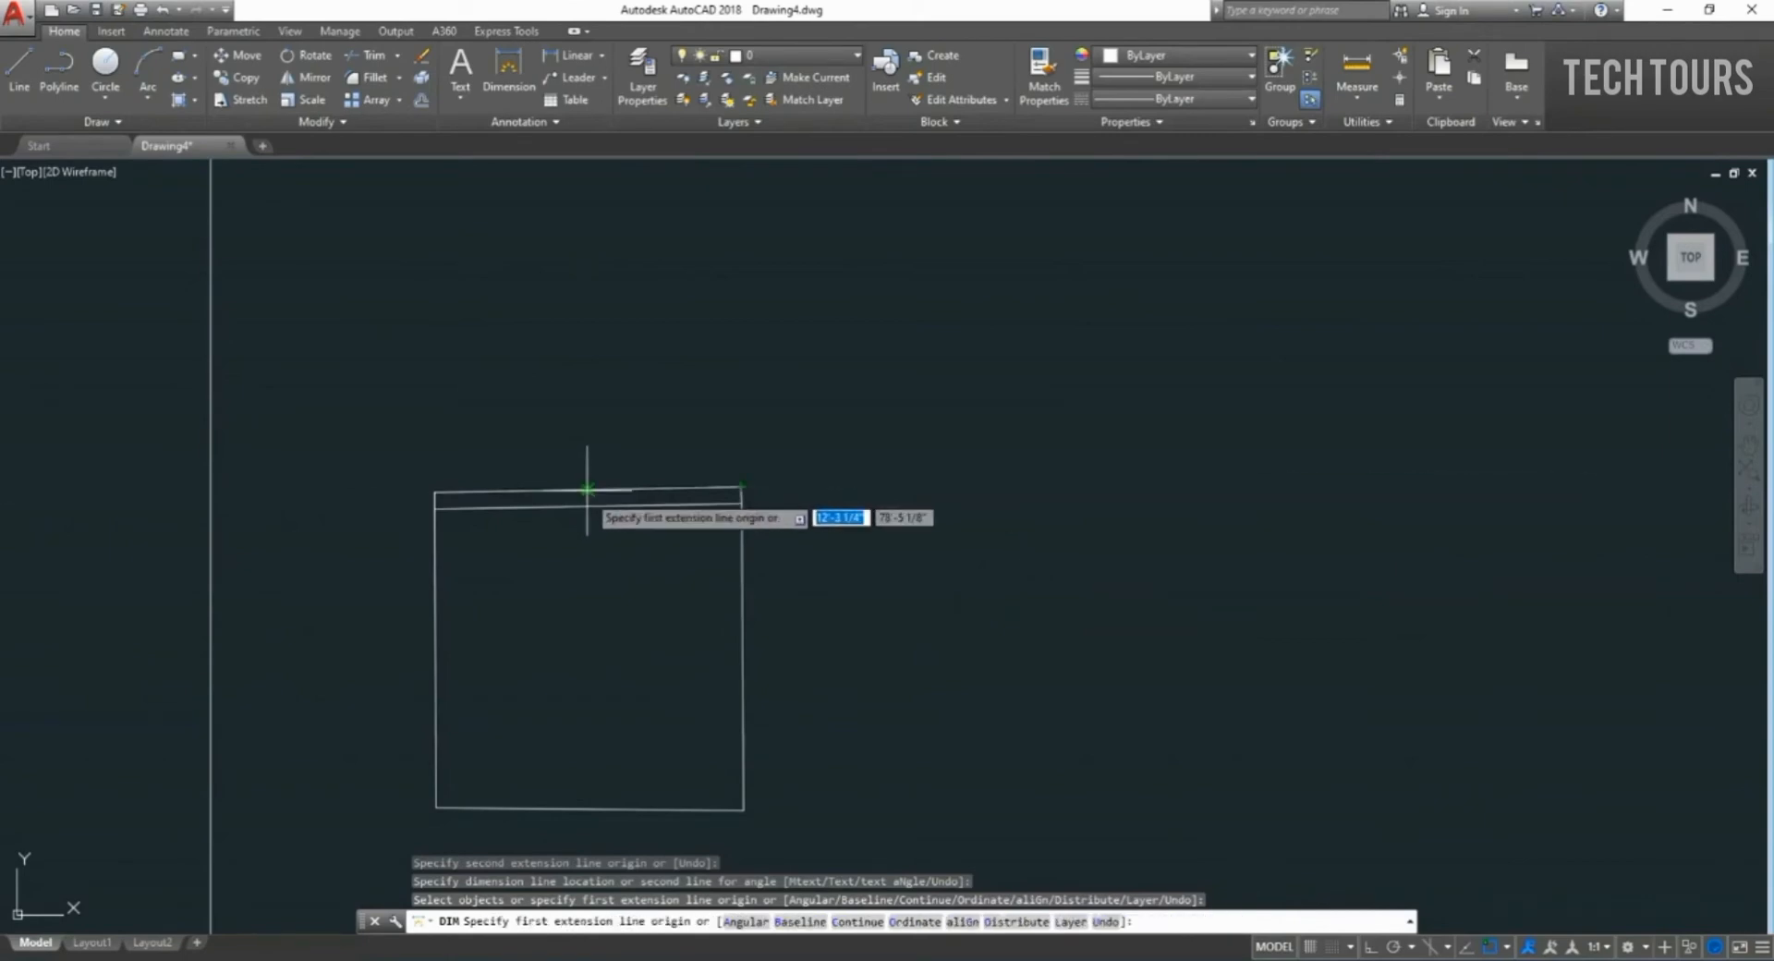
scroll(587, 490, "up", 3)
scroll(591, 503, "down", 3)
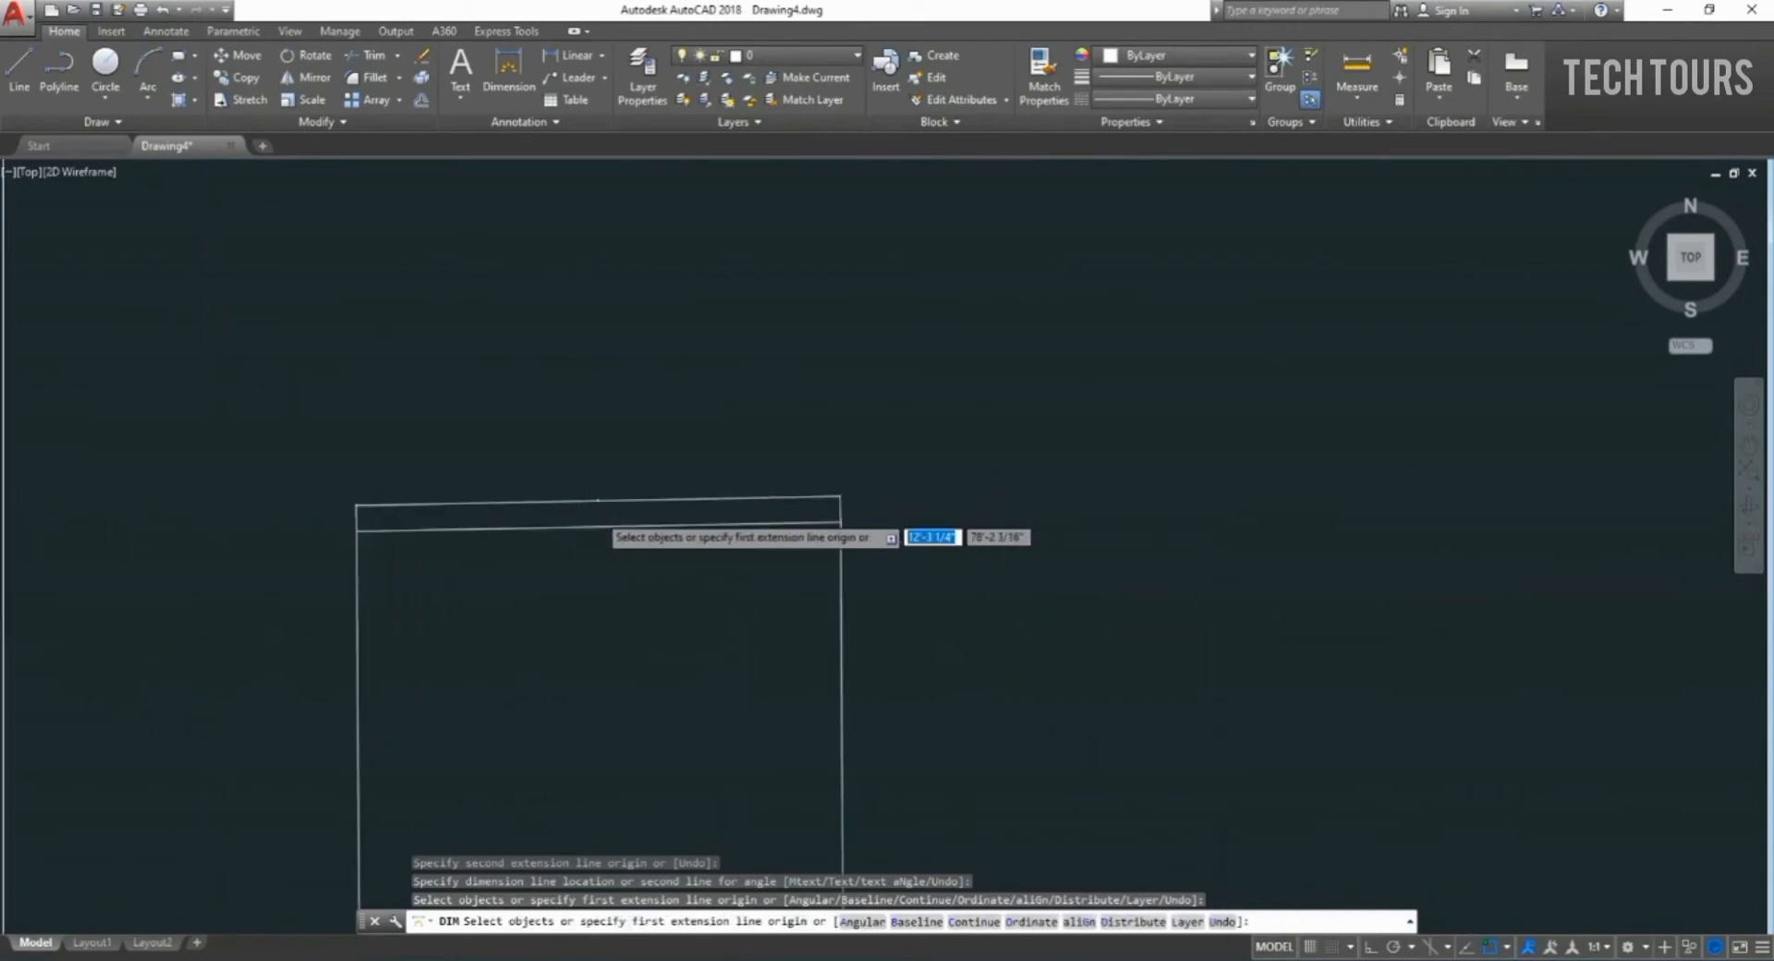
type("d")
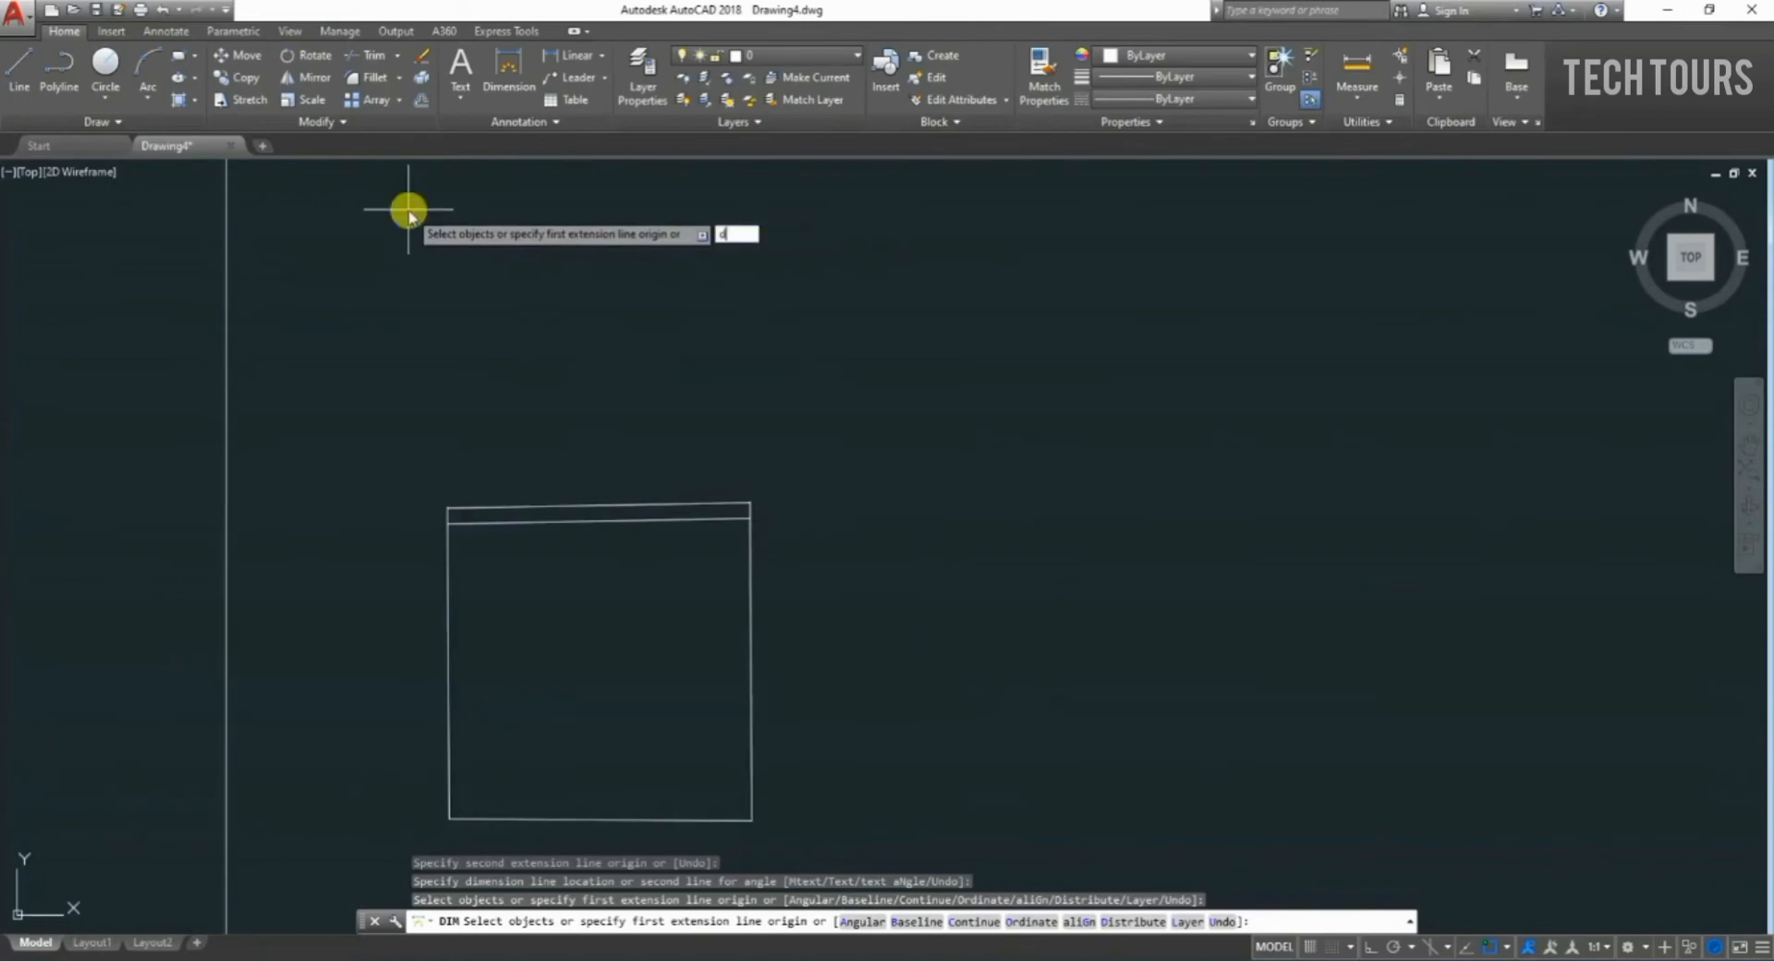
key("Return")
key("Escape")
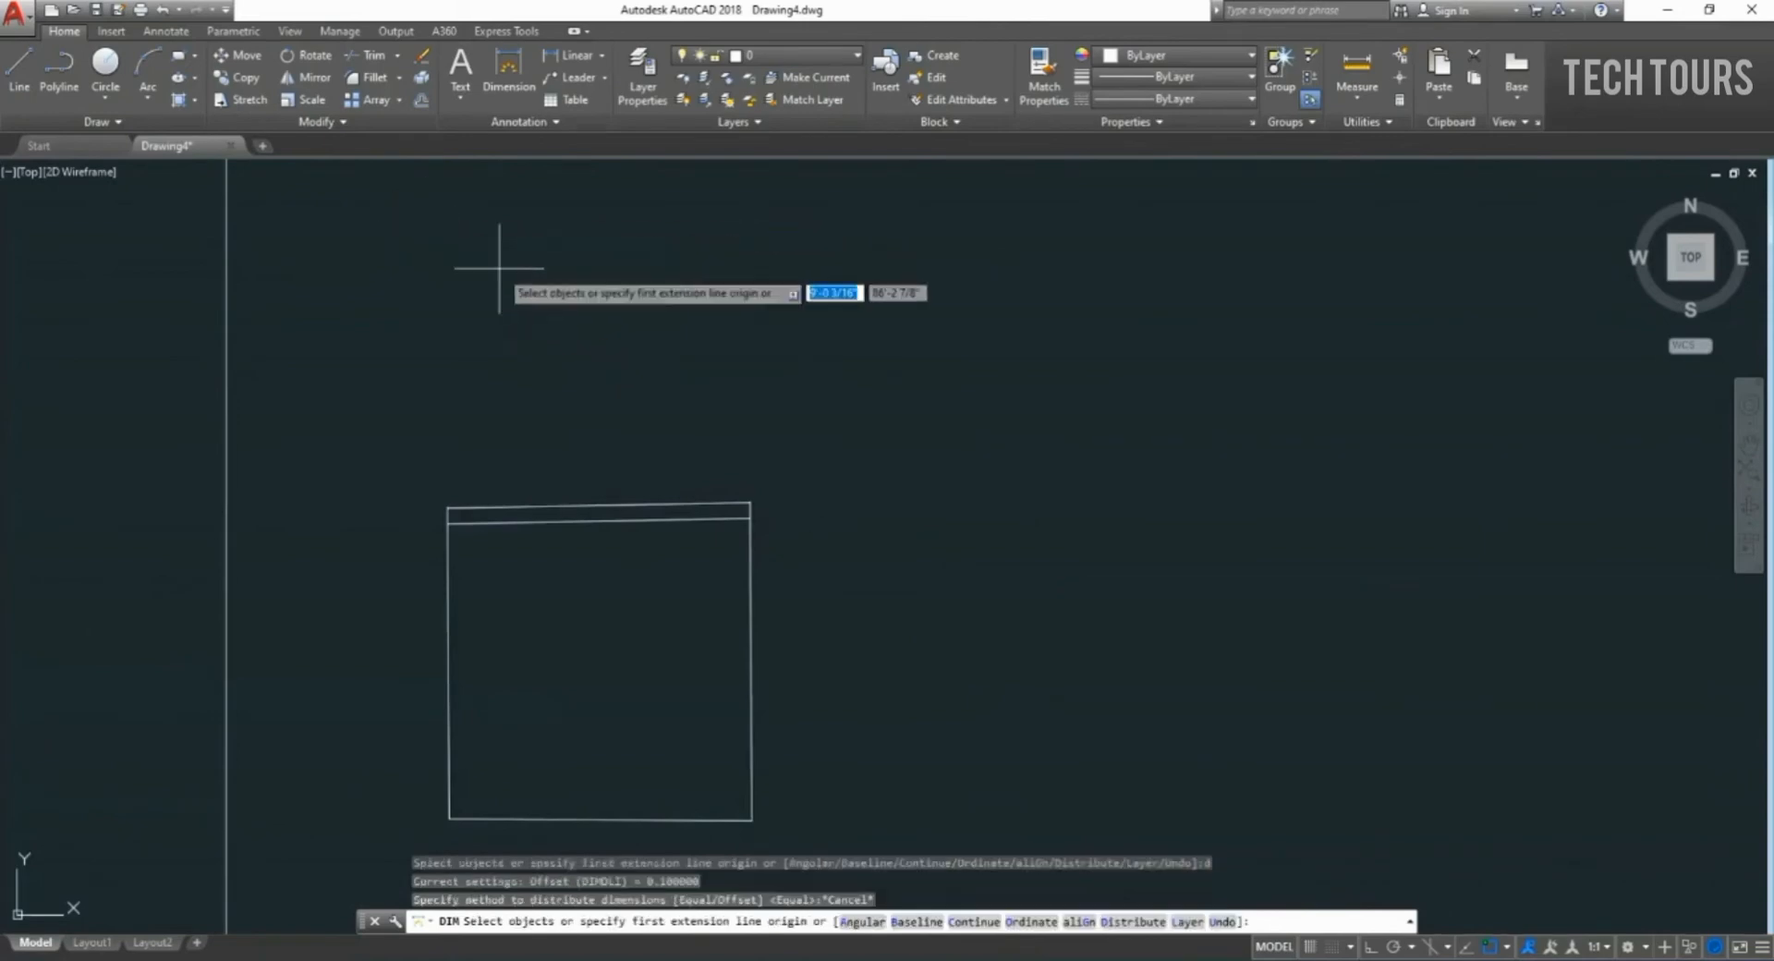
type("d")
key("Return")
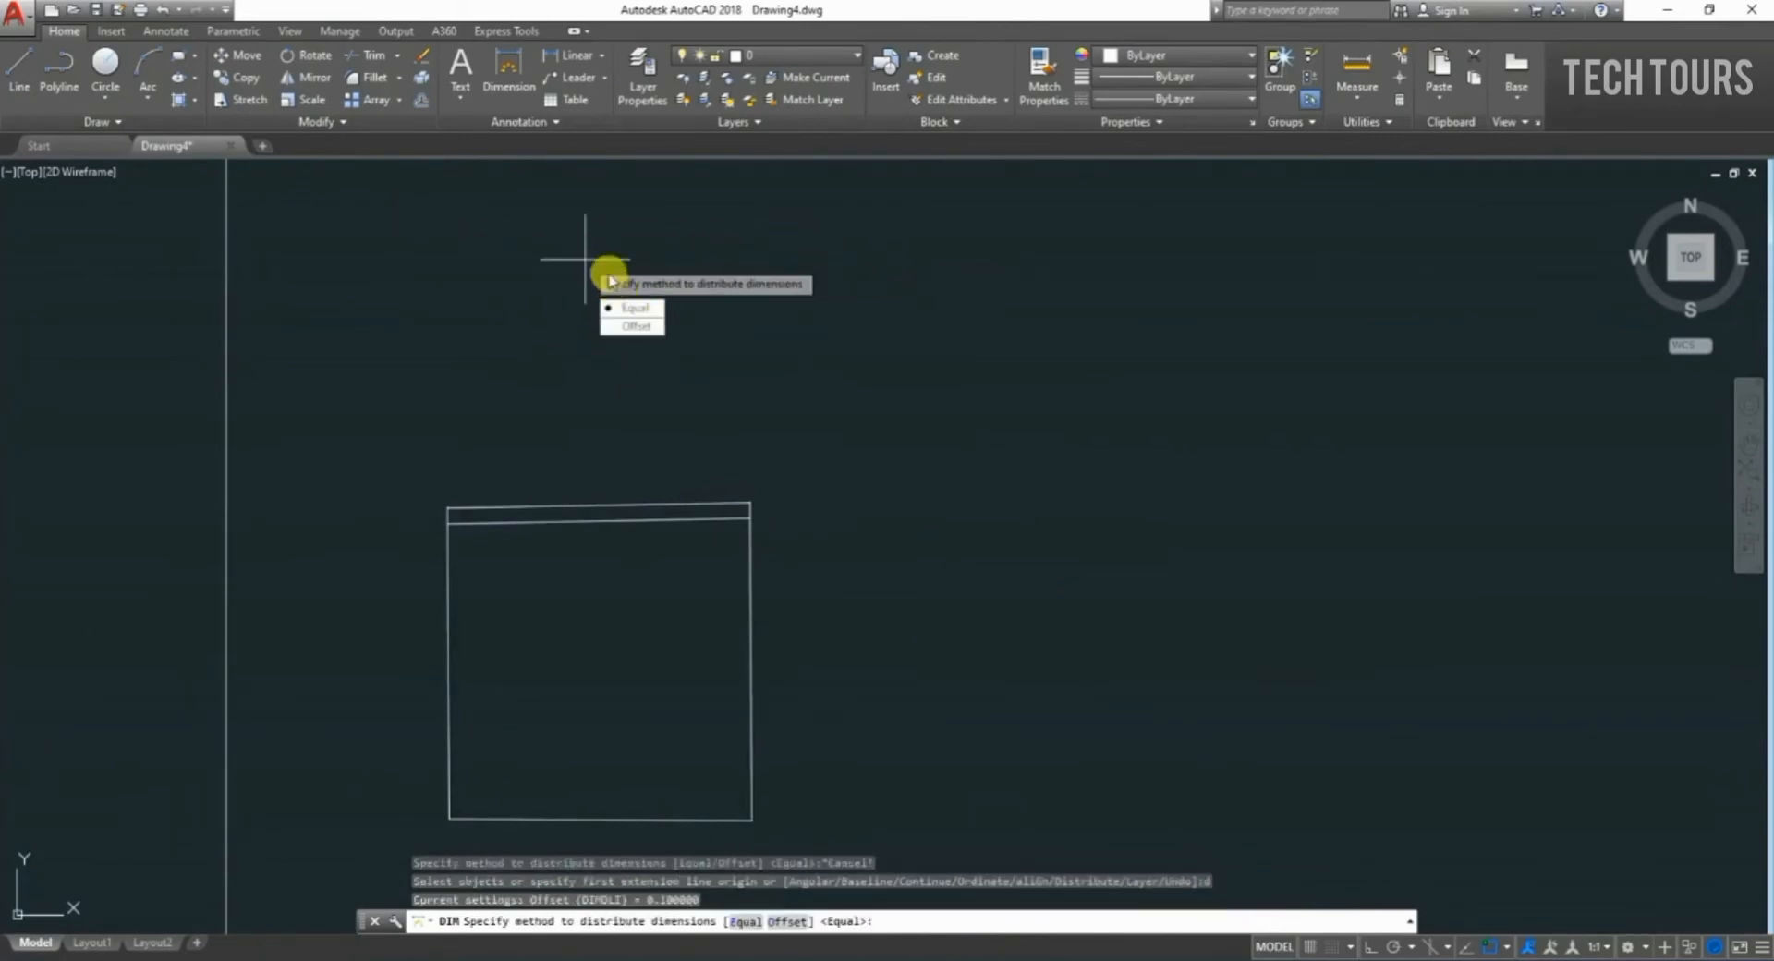
key("Escape")
key("Escape")
key("Escape")
key("Escape")
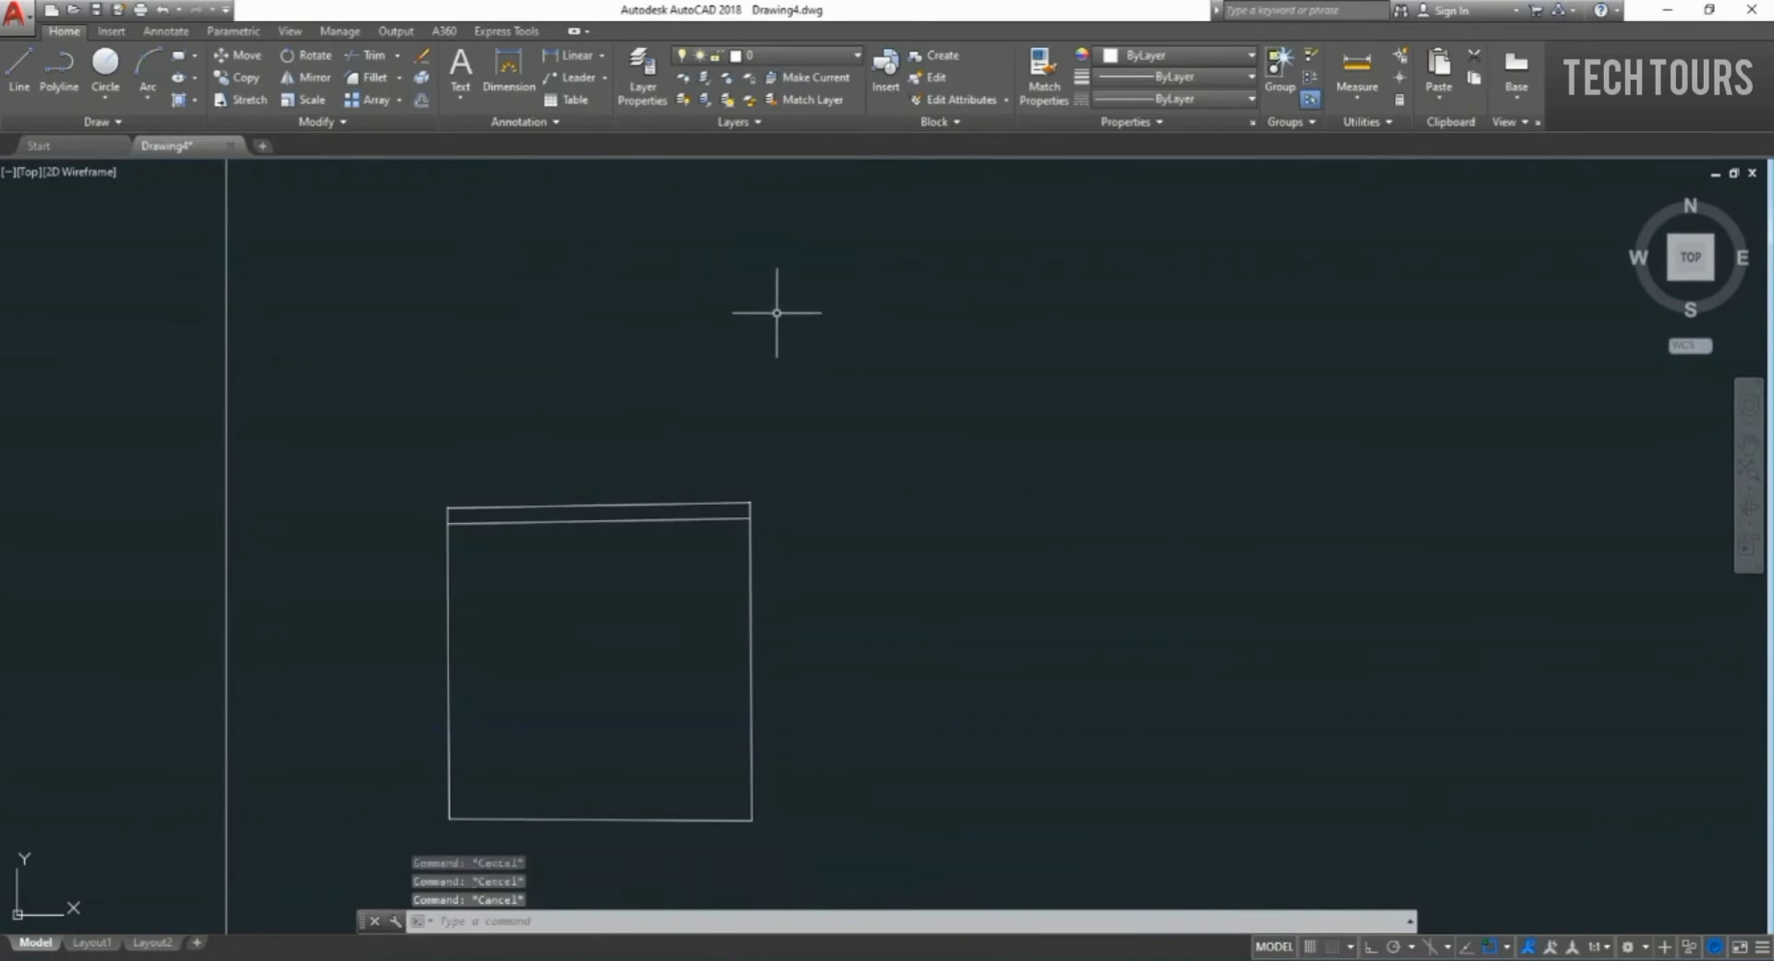
Modify the Standard dimension style, setting the extension beyond dimension lines and the offset from origin to .1 each.
type("D")
key("Return")
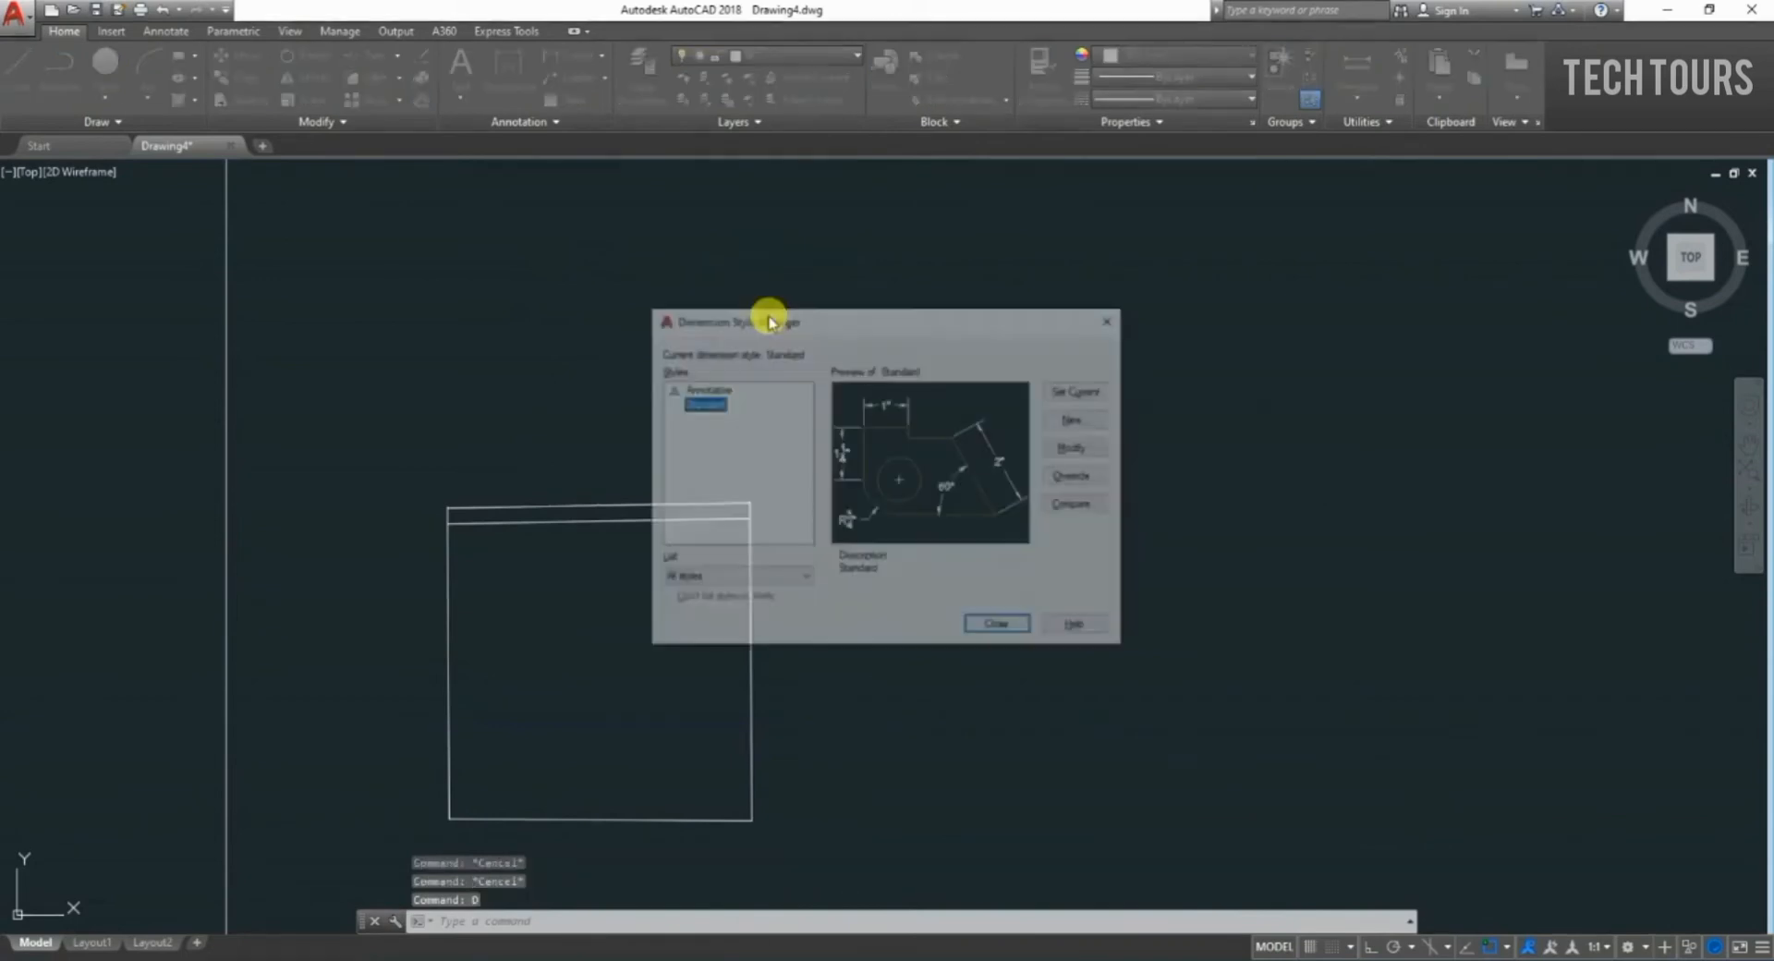
left_click(1081, 447)
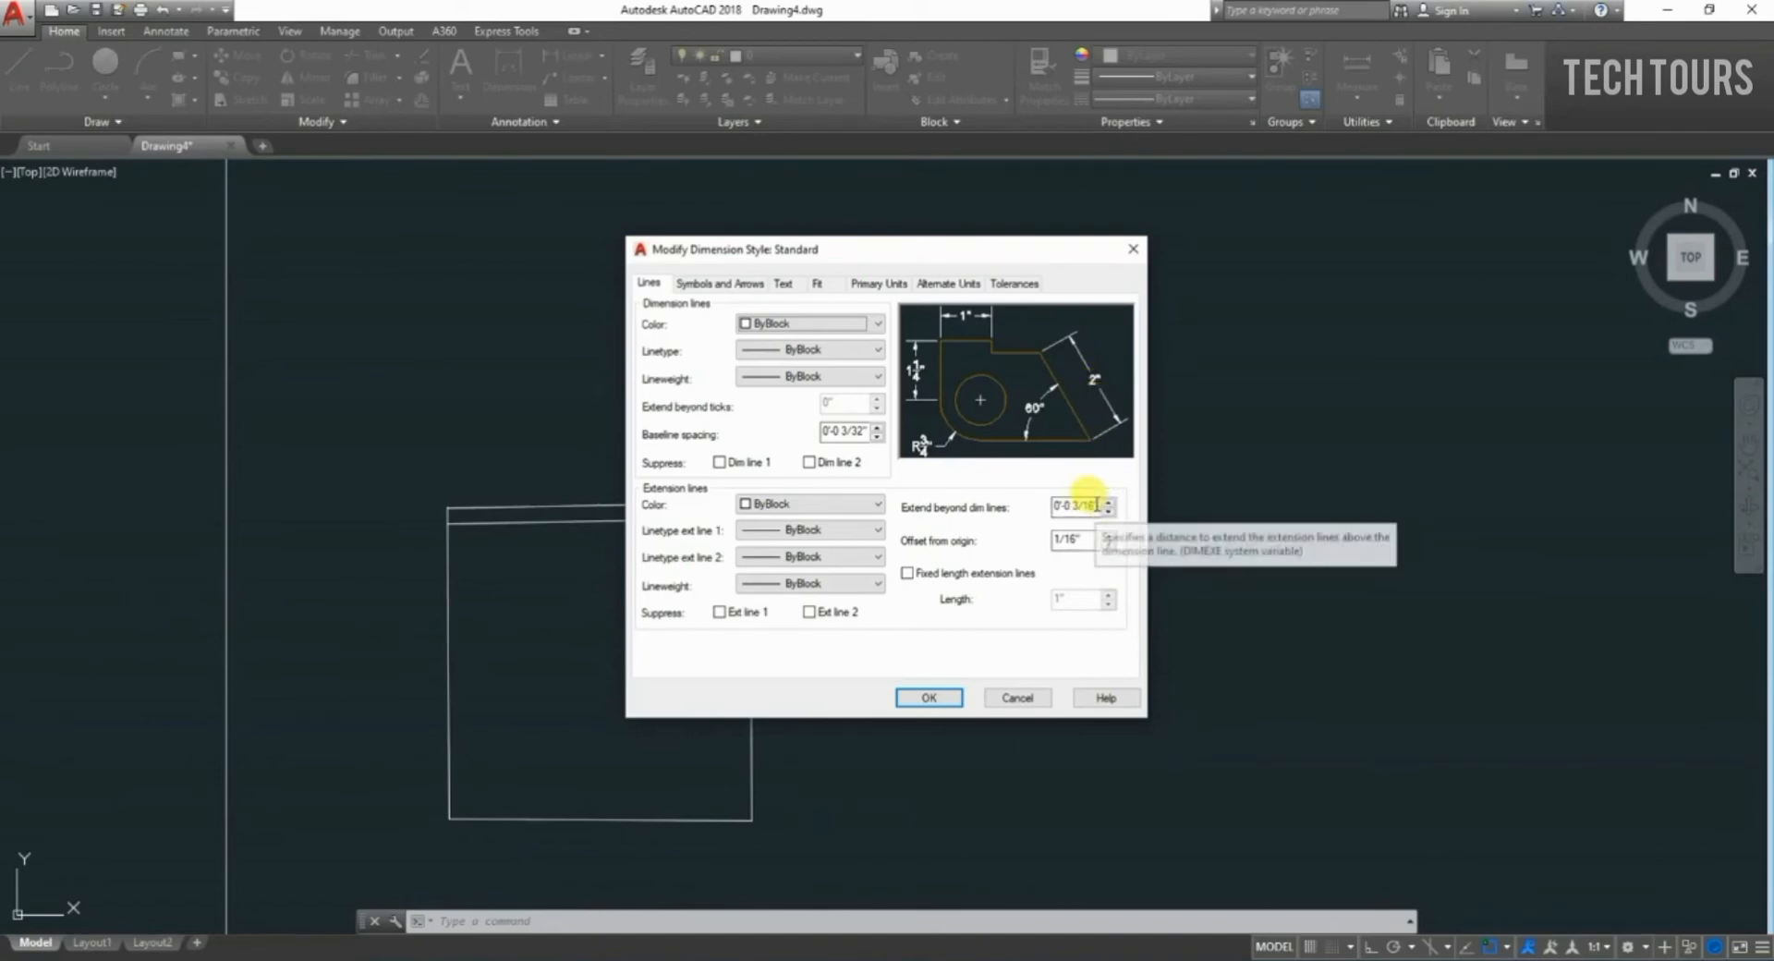
left_click_drag(1097, 506, 902, 503)
type("1")
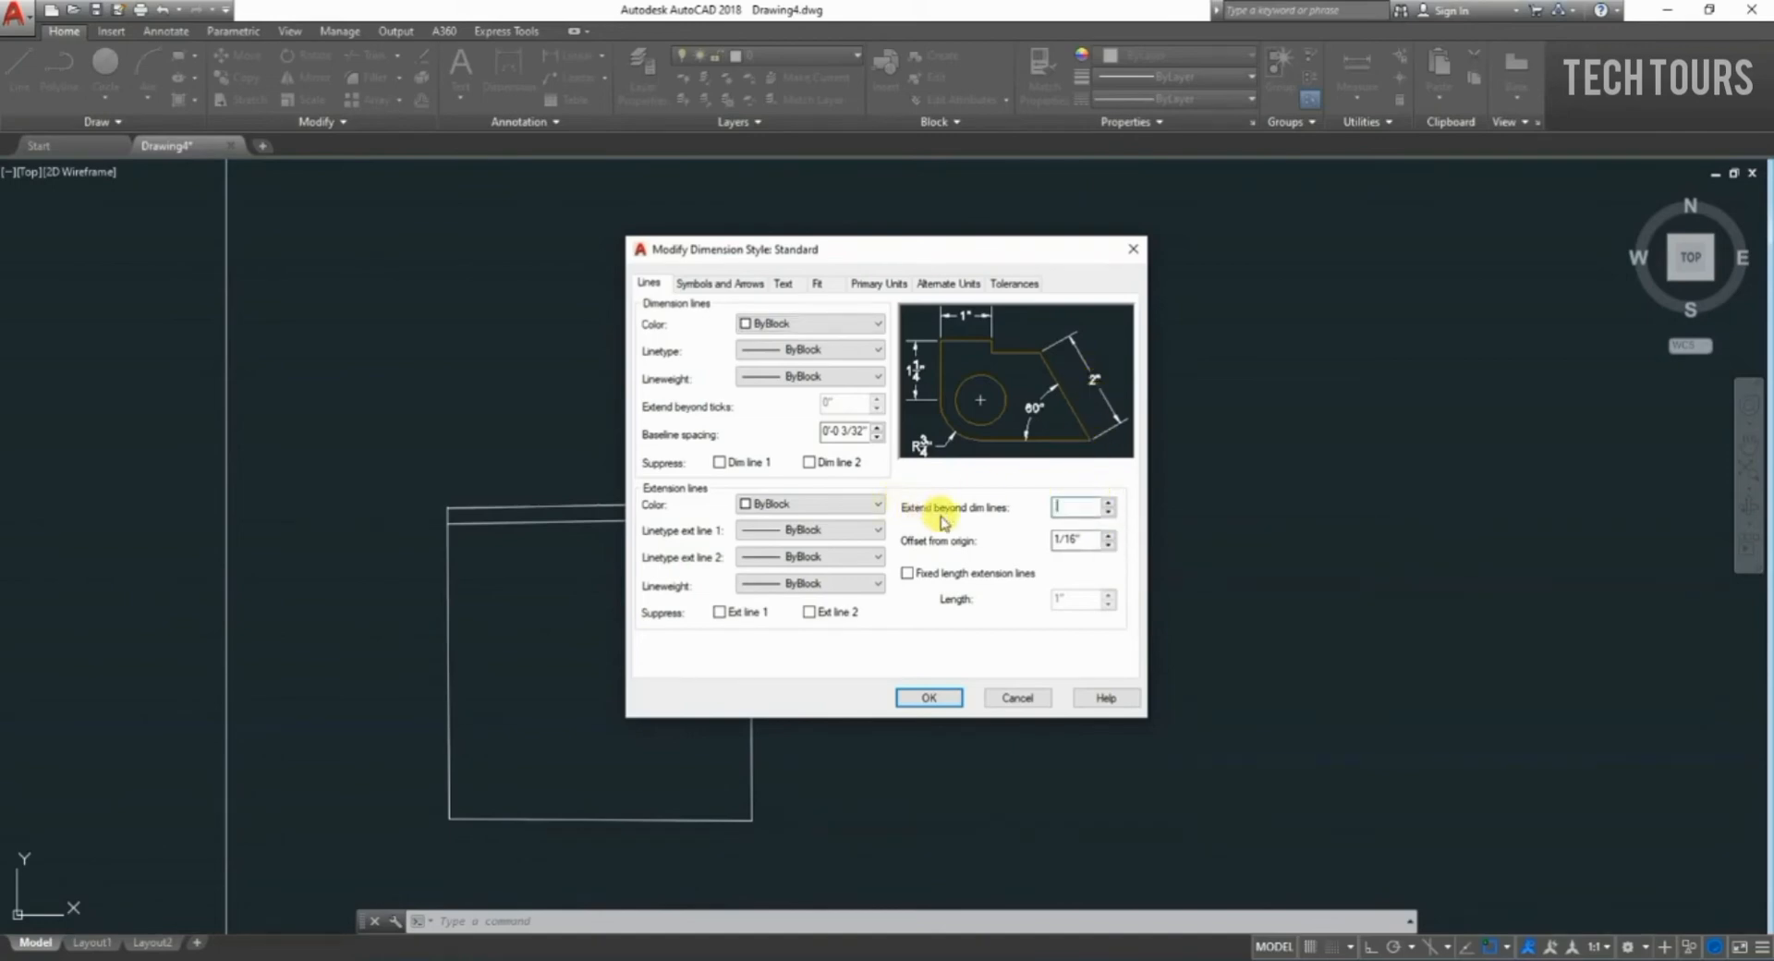
left_click_drag(1082, 540, 952, 545)
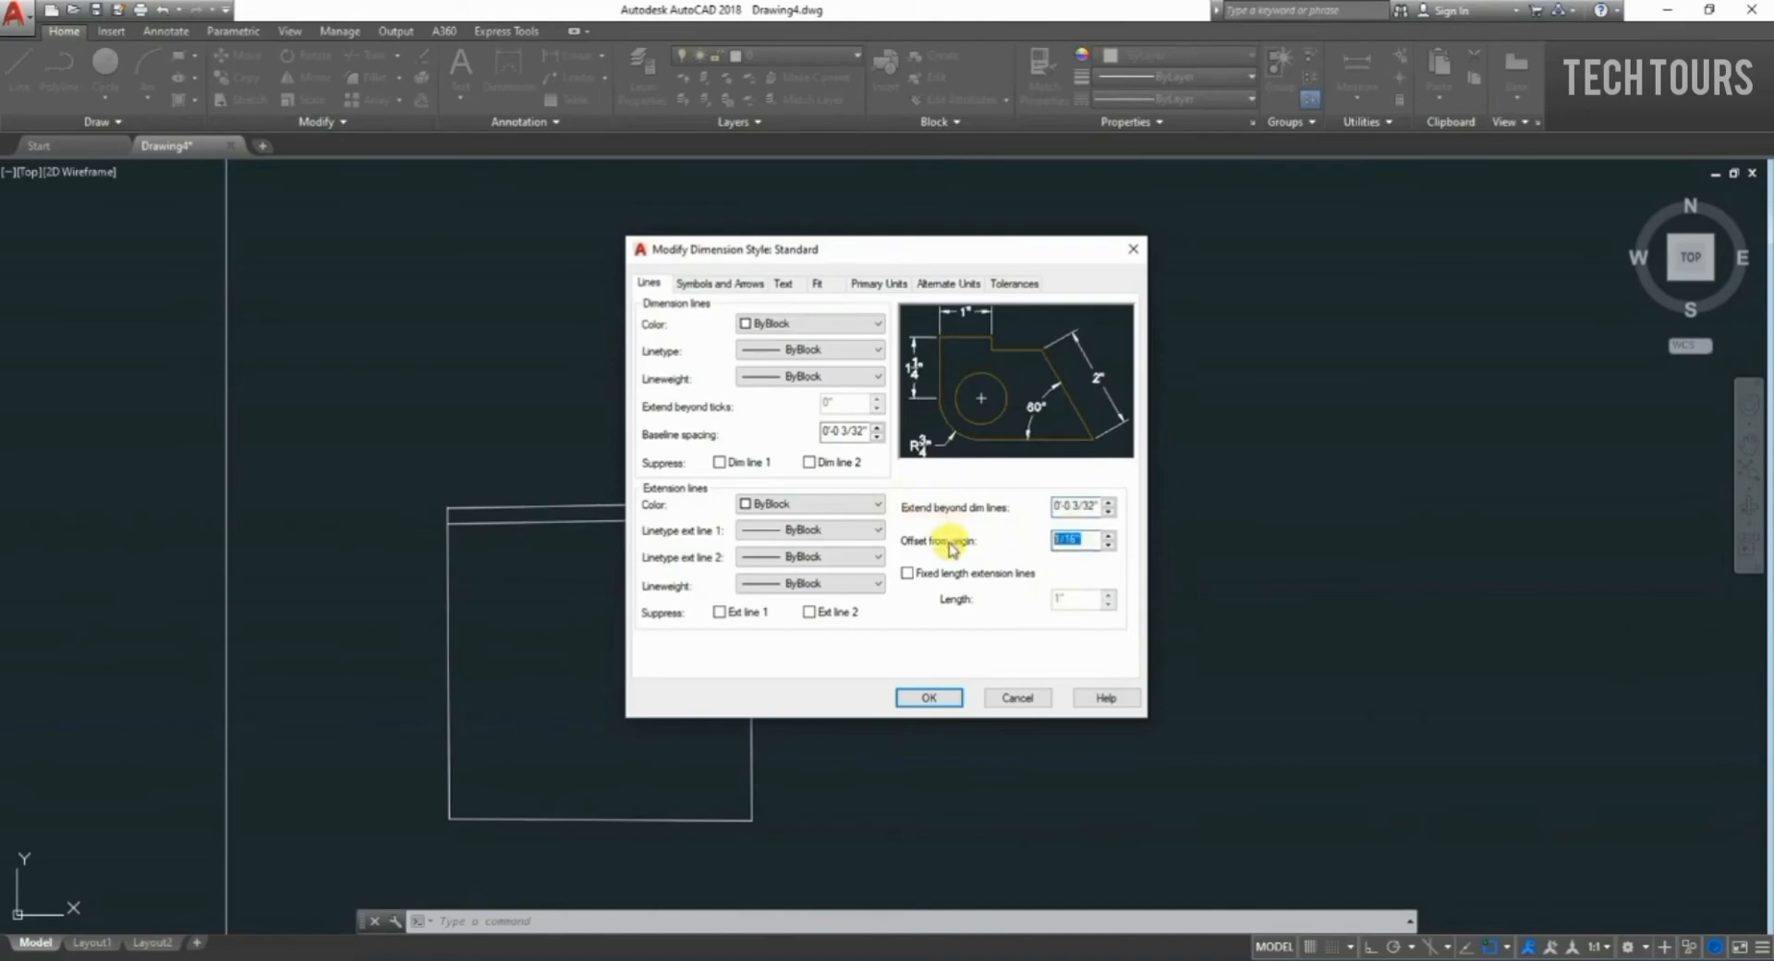
type("1")
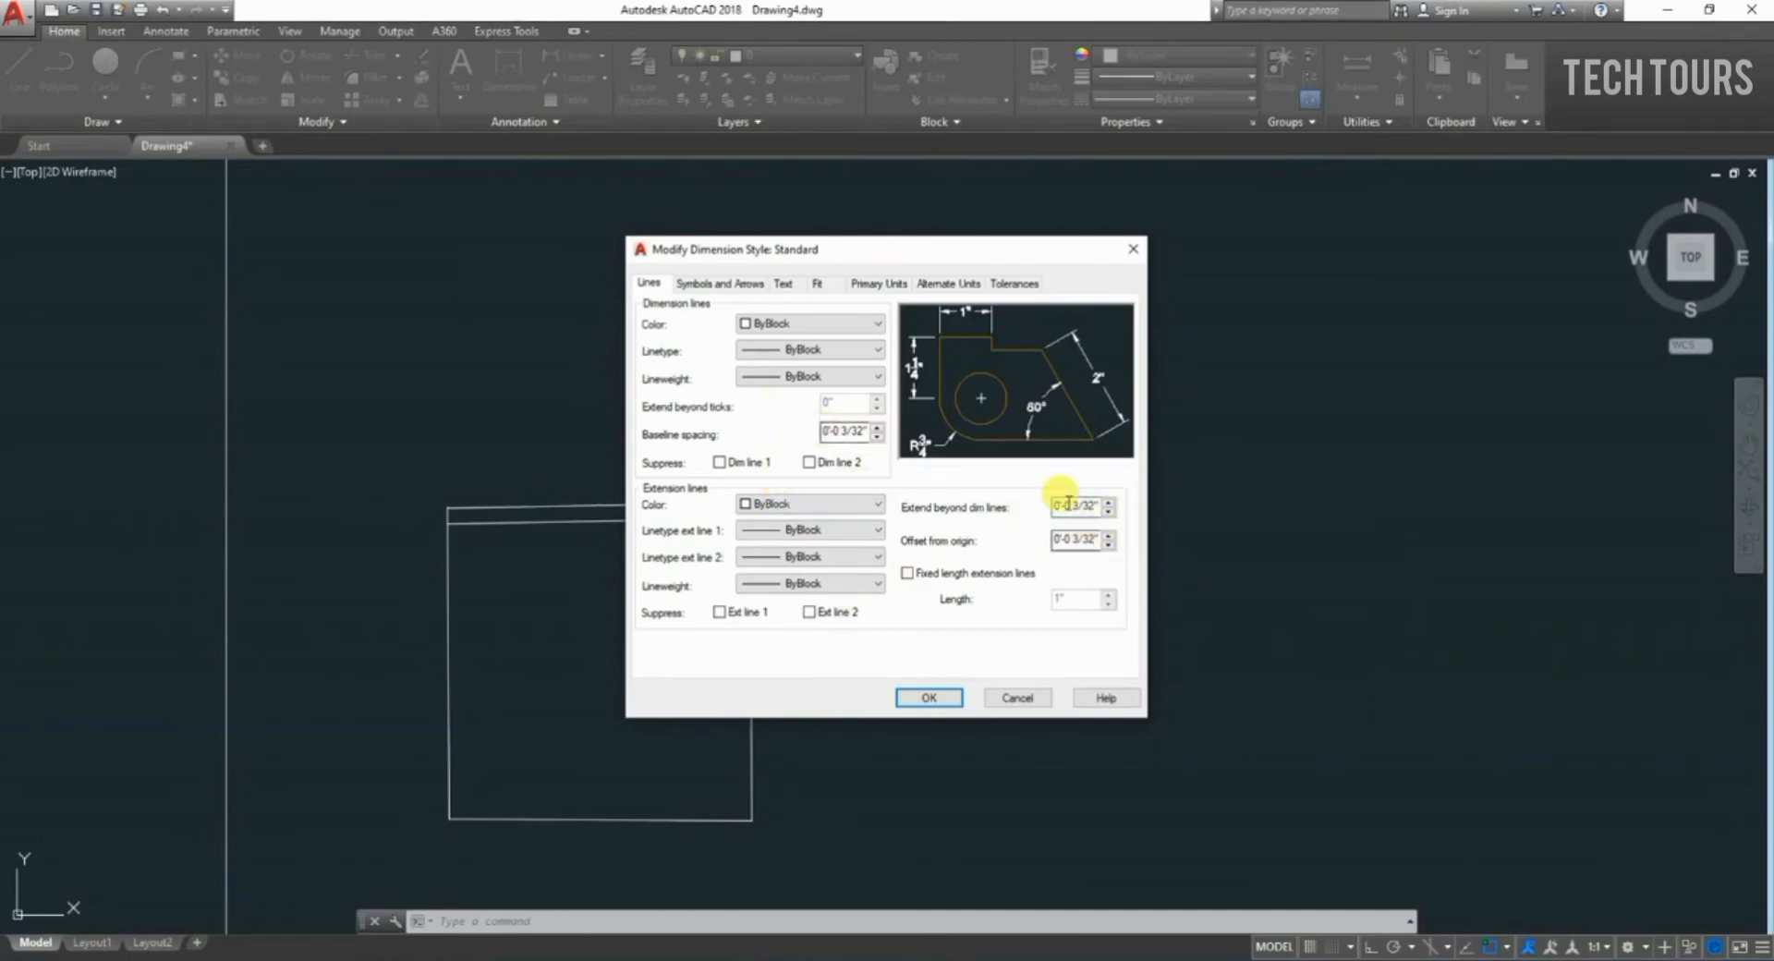
Set the Standard style's arrow size to 6" and enter a new dimension break size.
left_click(711, 282)
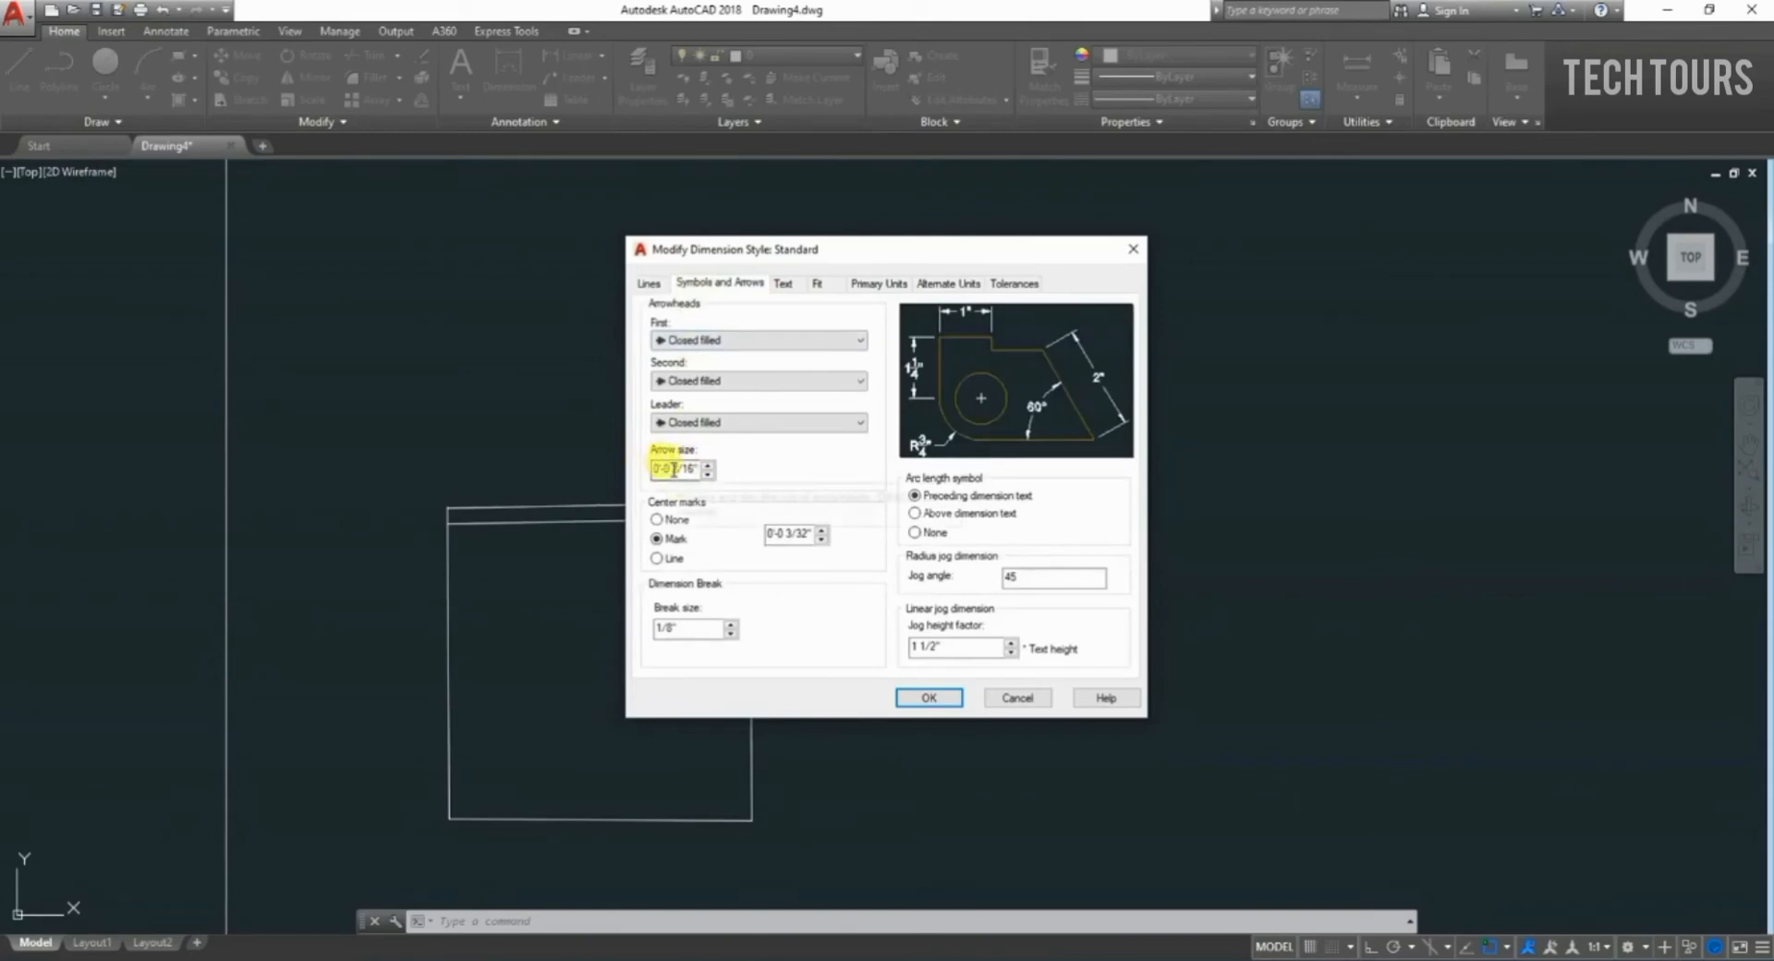
left_click_drag(700, 467, 518, 455)
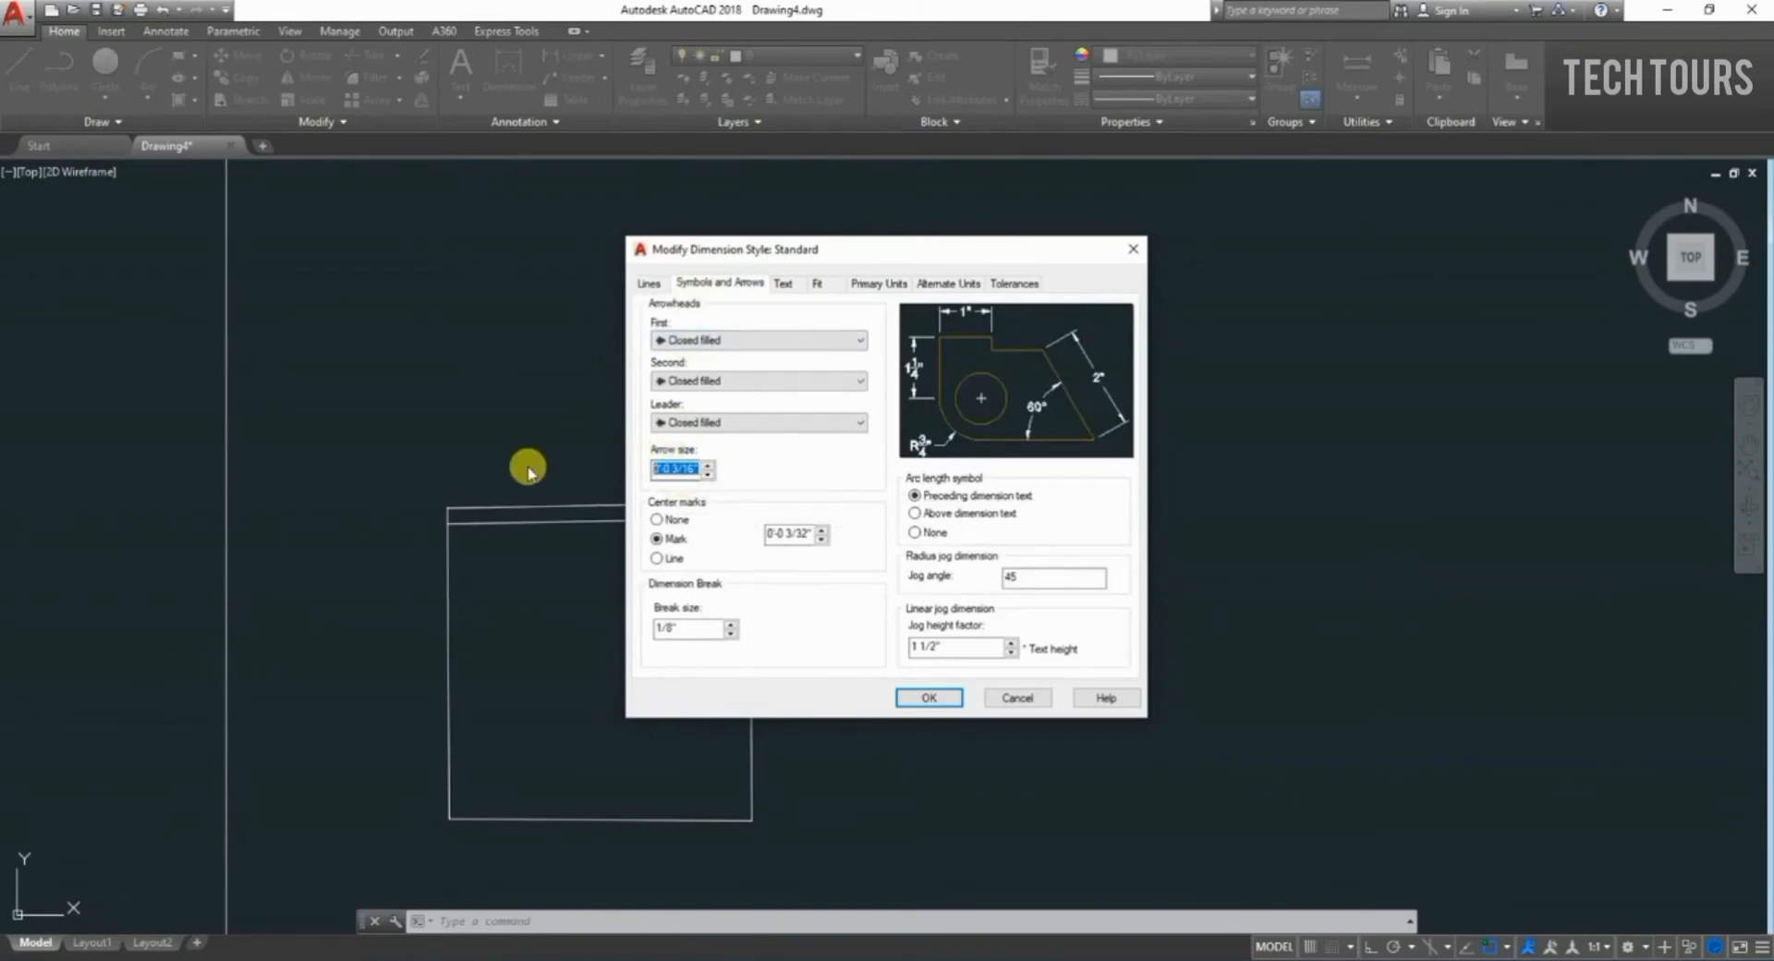
type("6\"")
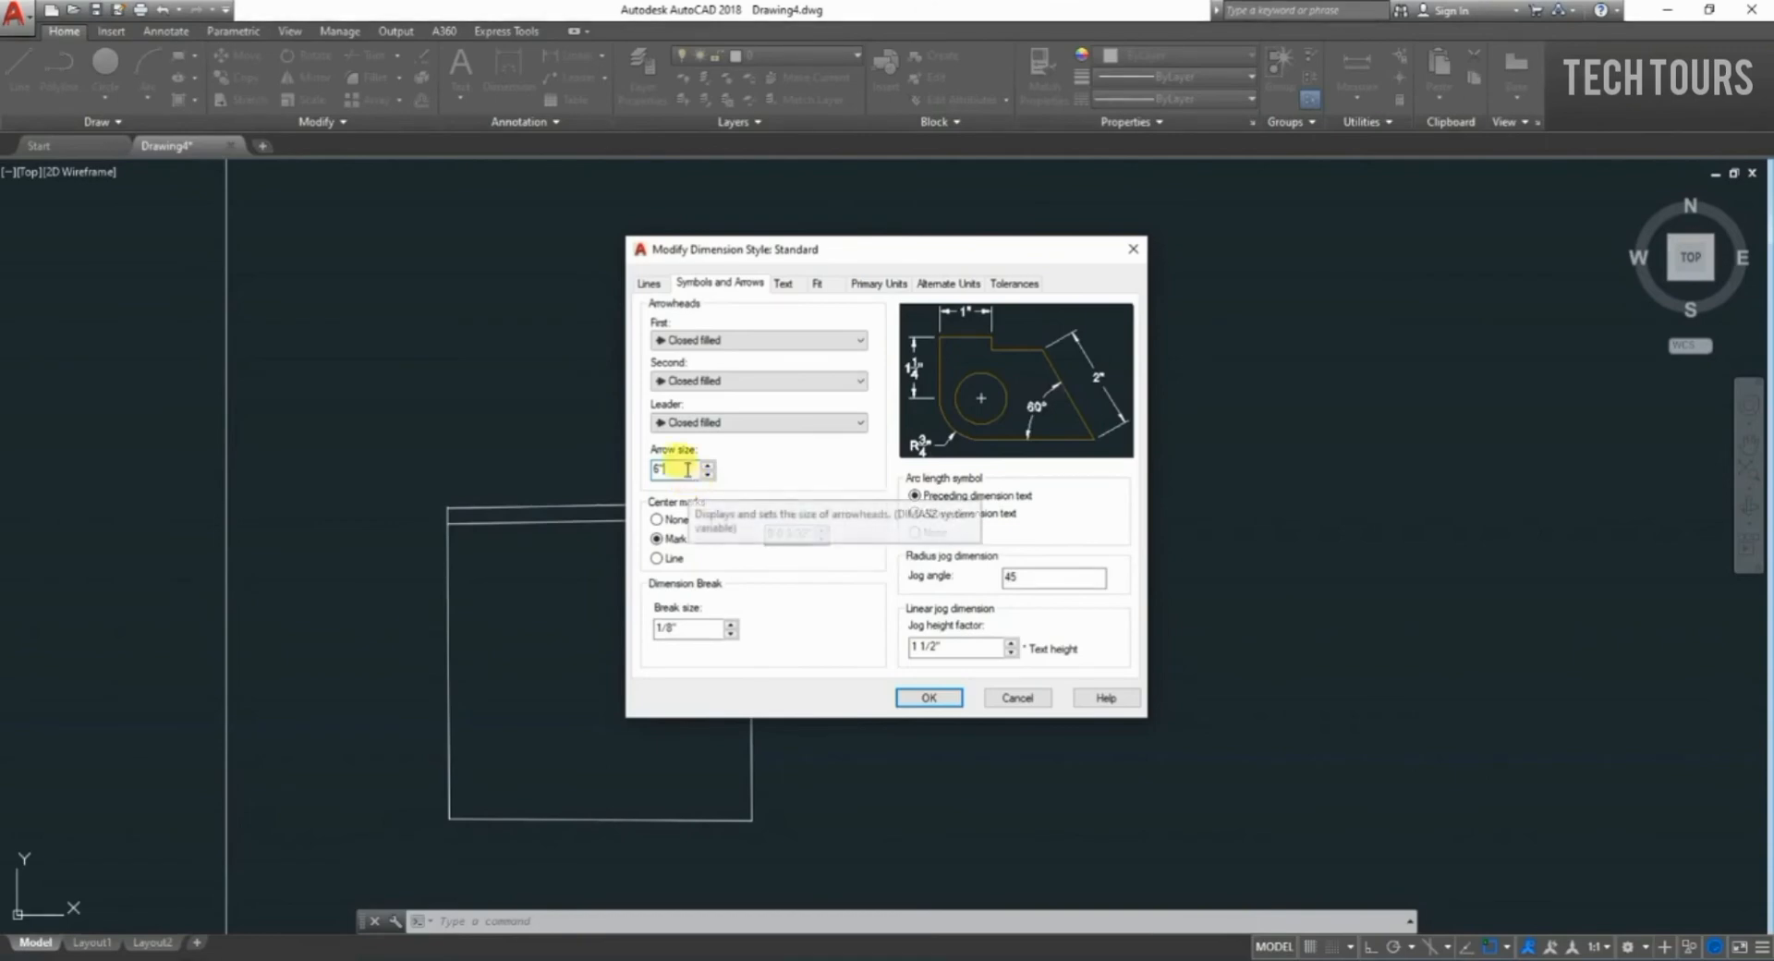
left_click(806, 536)
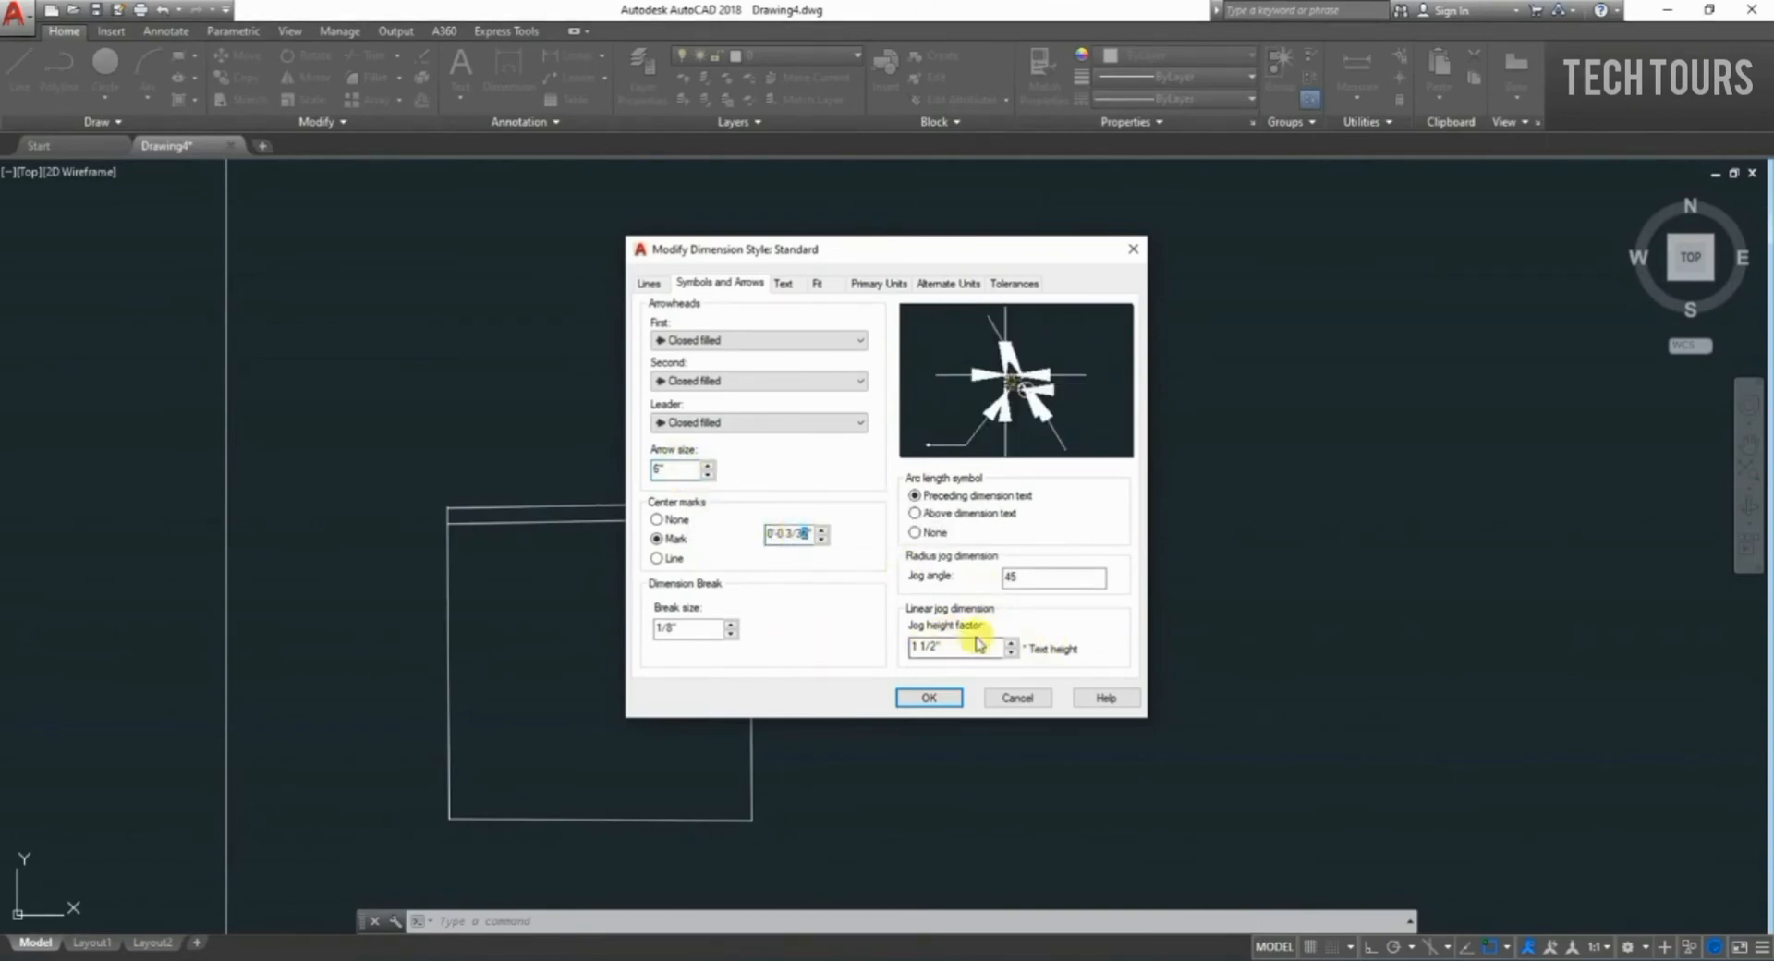
left_click_drag(707, 630, 347, 631)
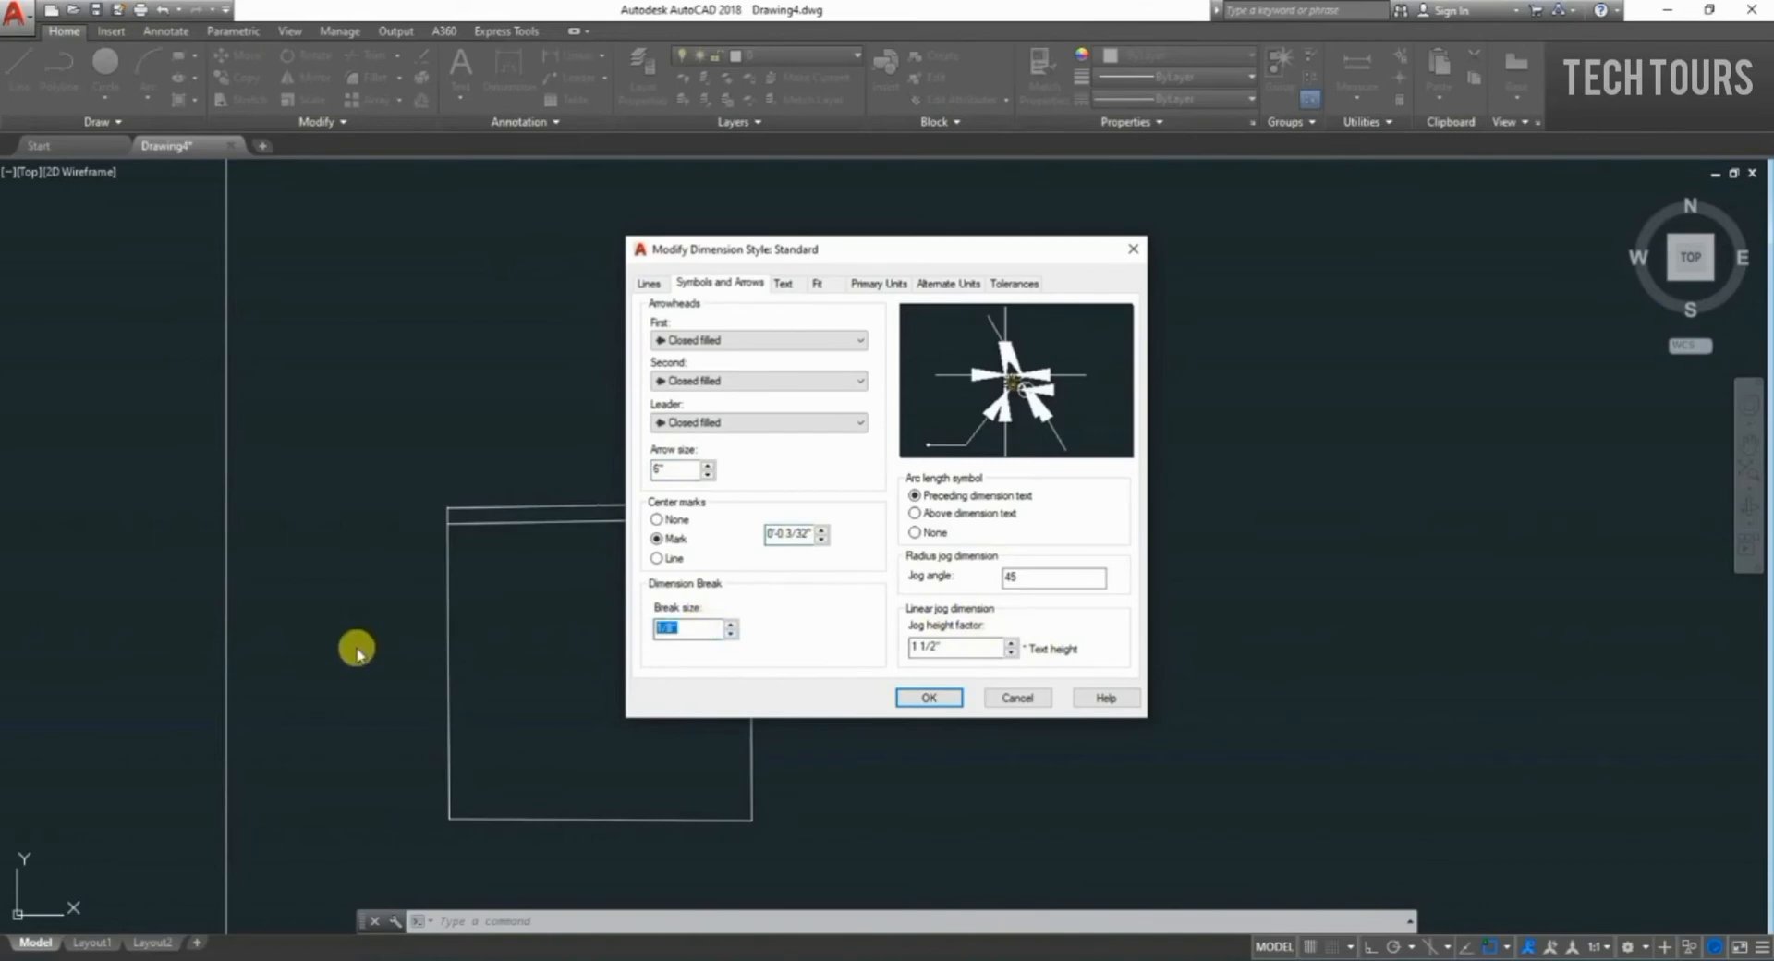
type("1")
Set the Standard dimension style's text height to 12".
left_click(783, 284)
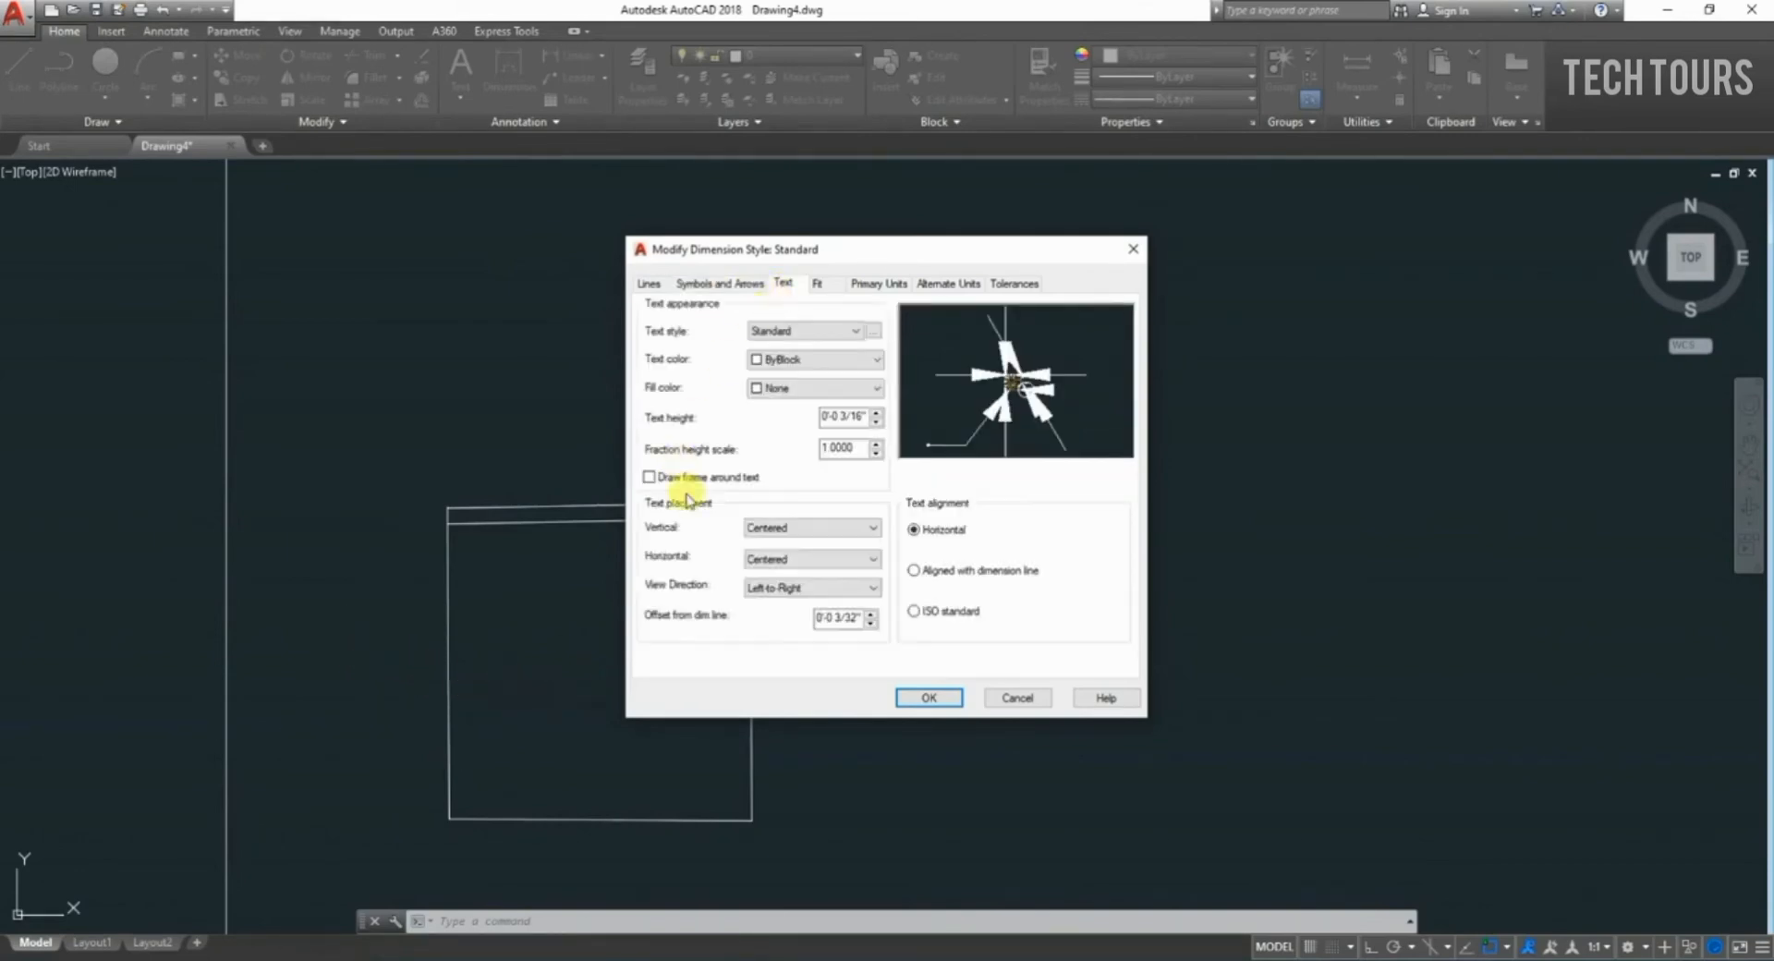
left_click_drag(864, 415, 737, 418)
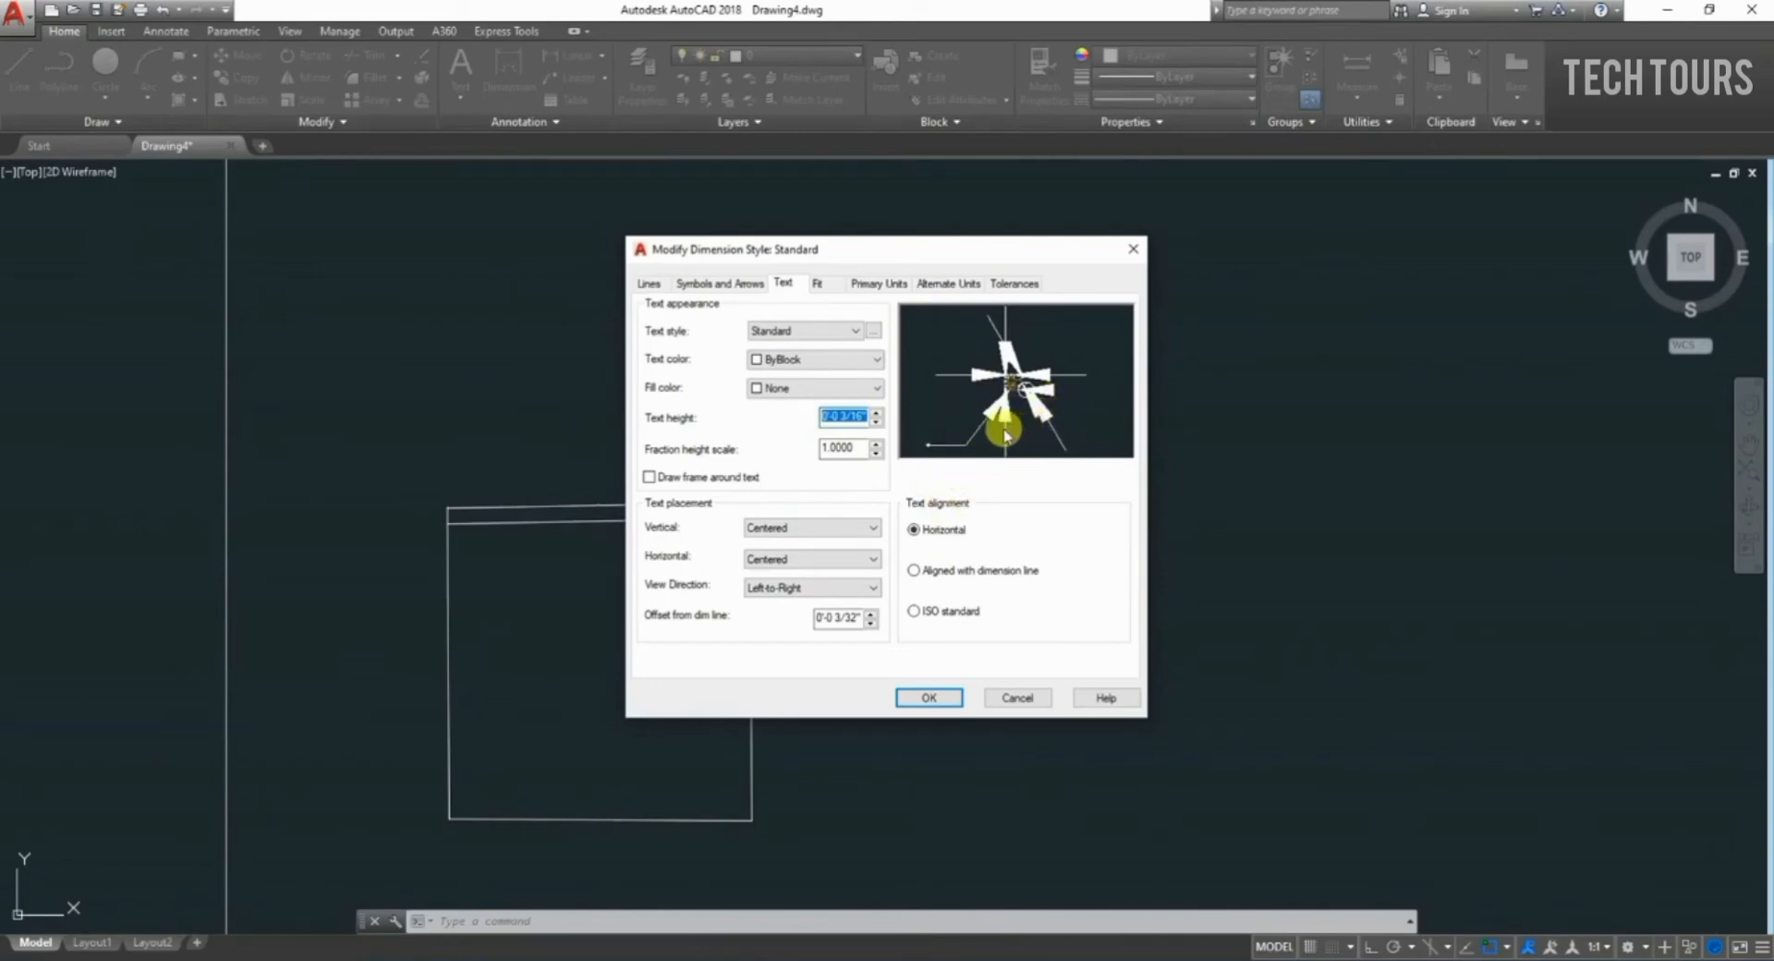
type("12")
left_click(850, 450)
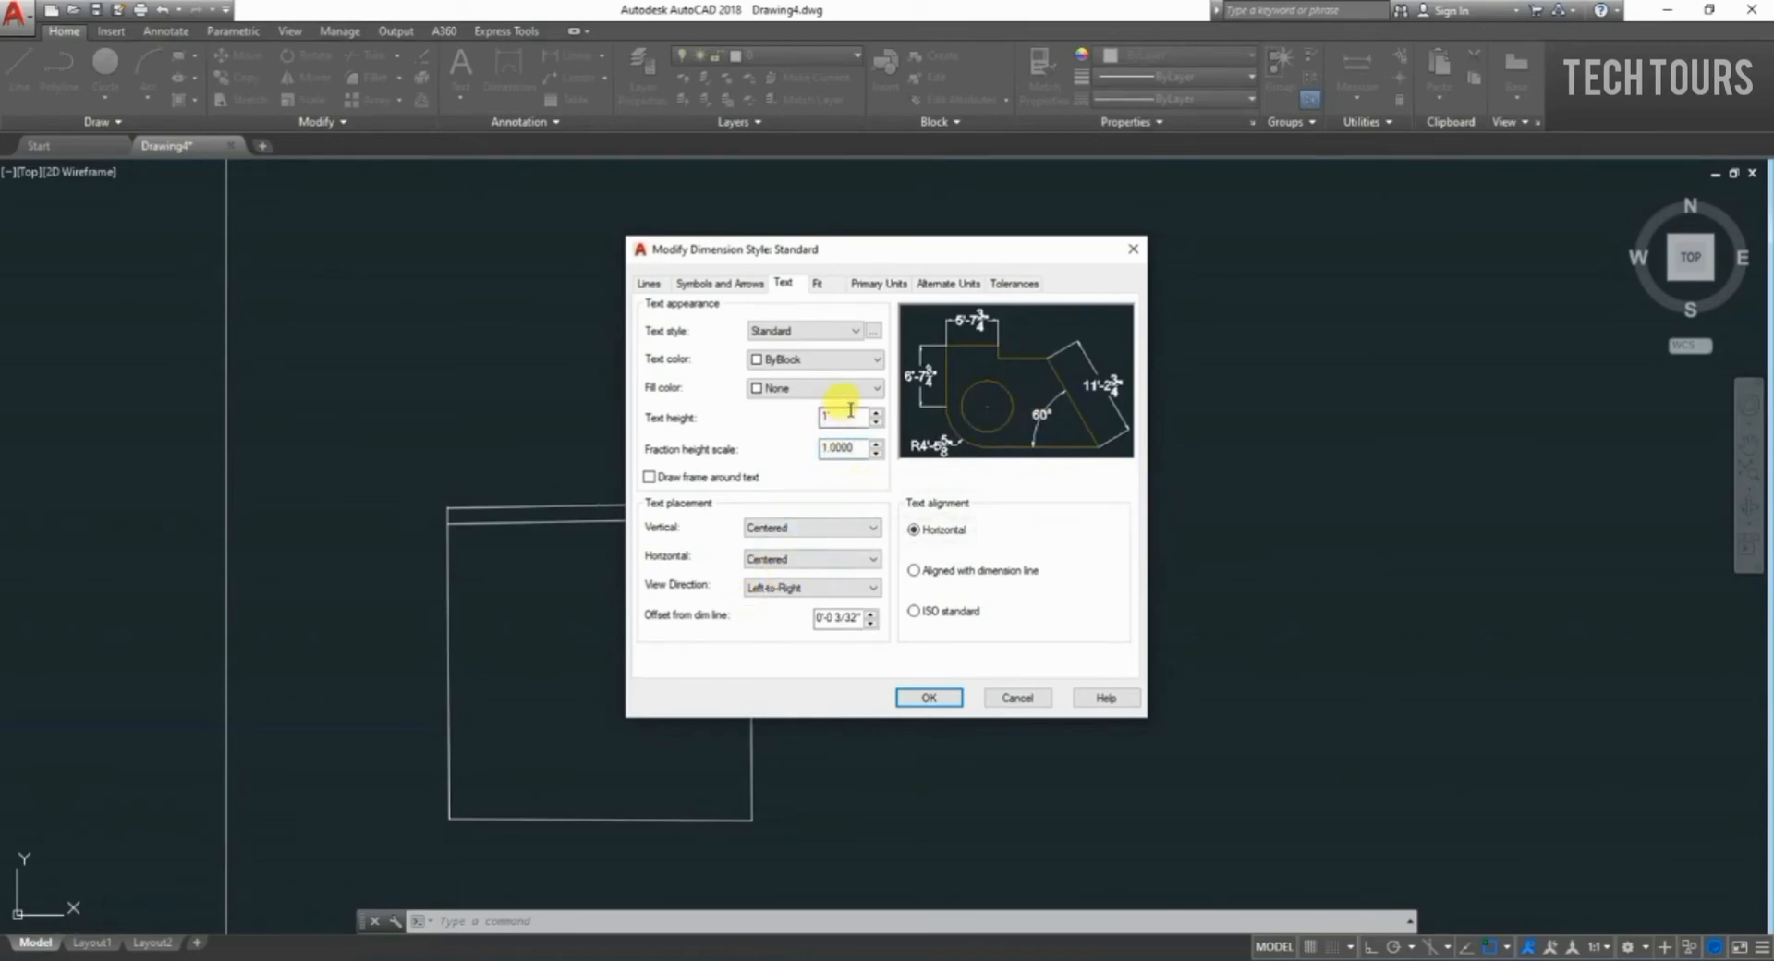
Set the Standard dimension style's fit option so that text moves outside the extension lines first when room is short.
left_click(817, 284)
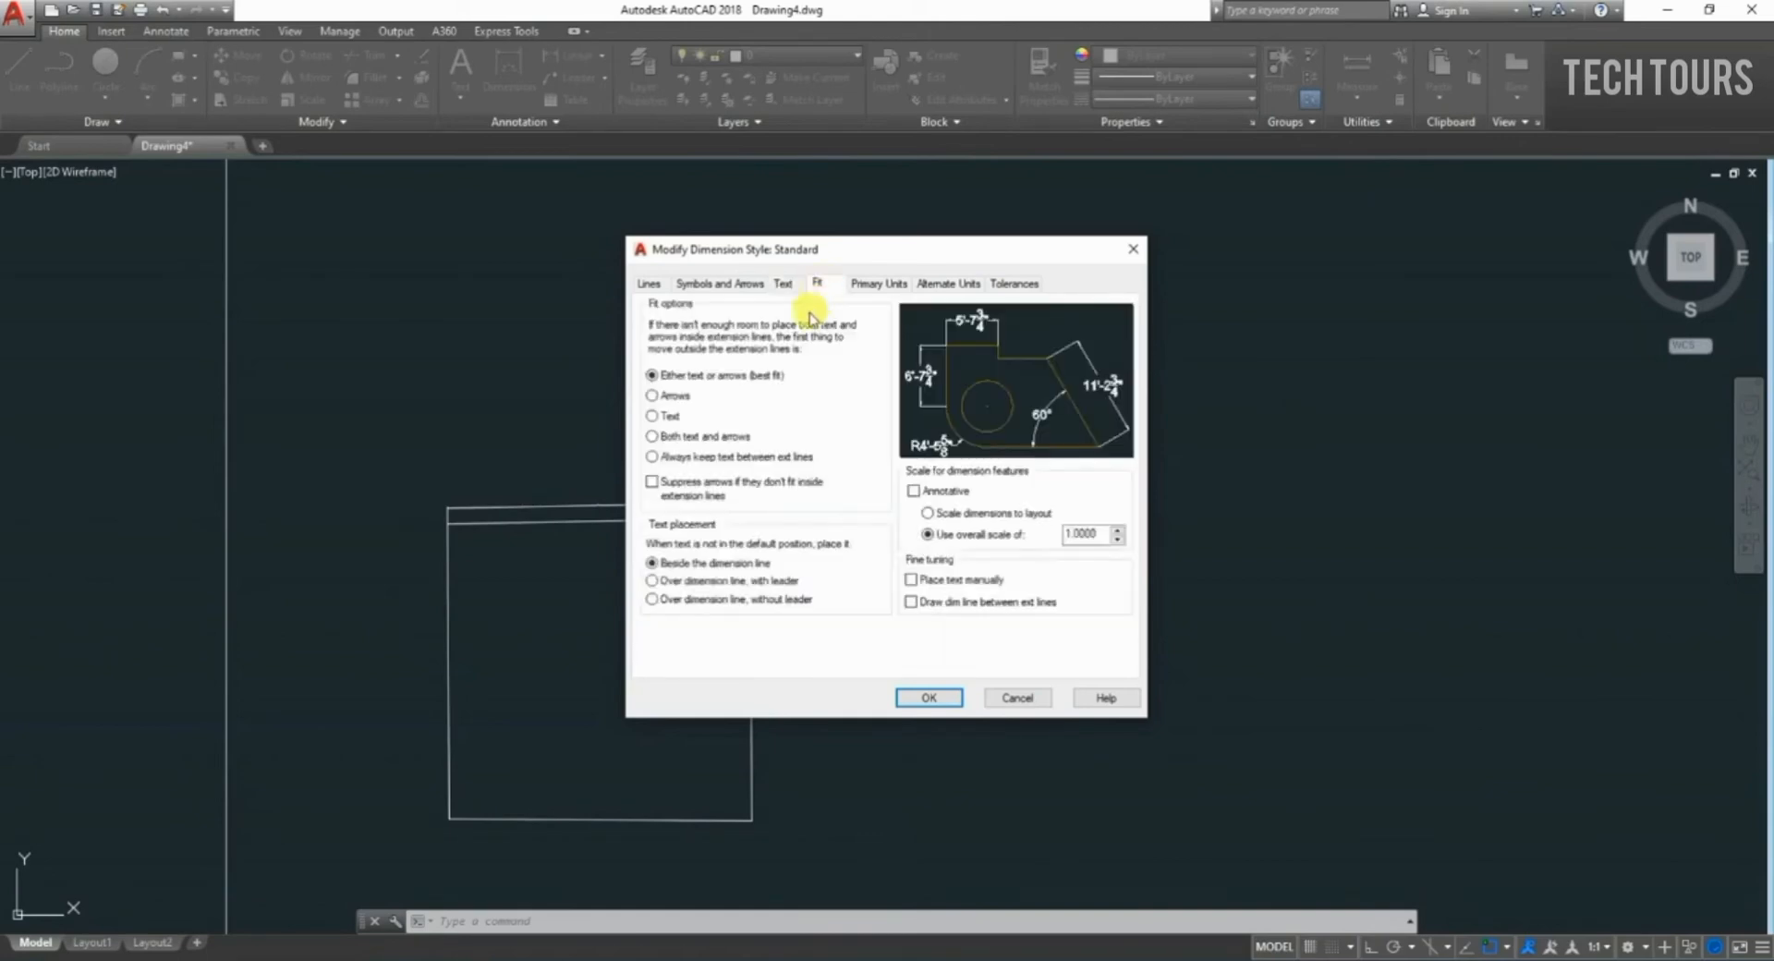
left_click(654, 417)
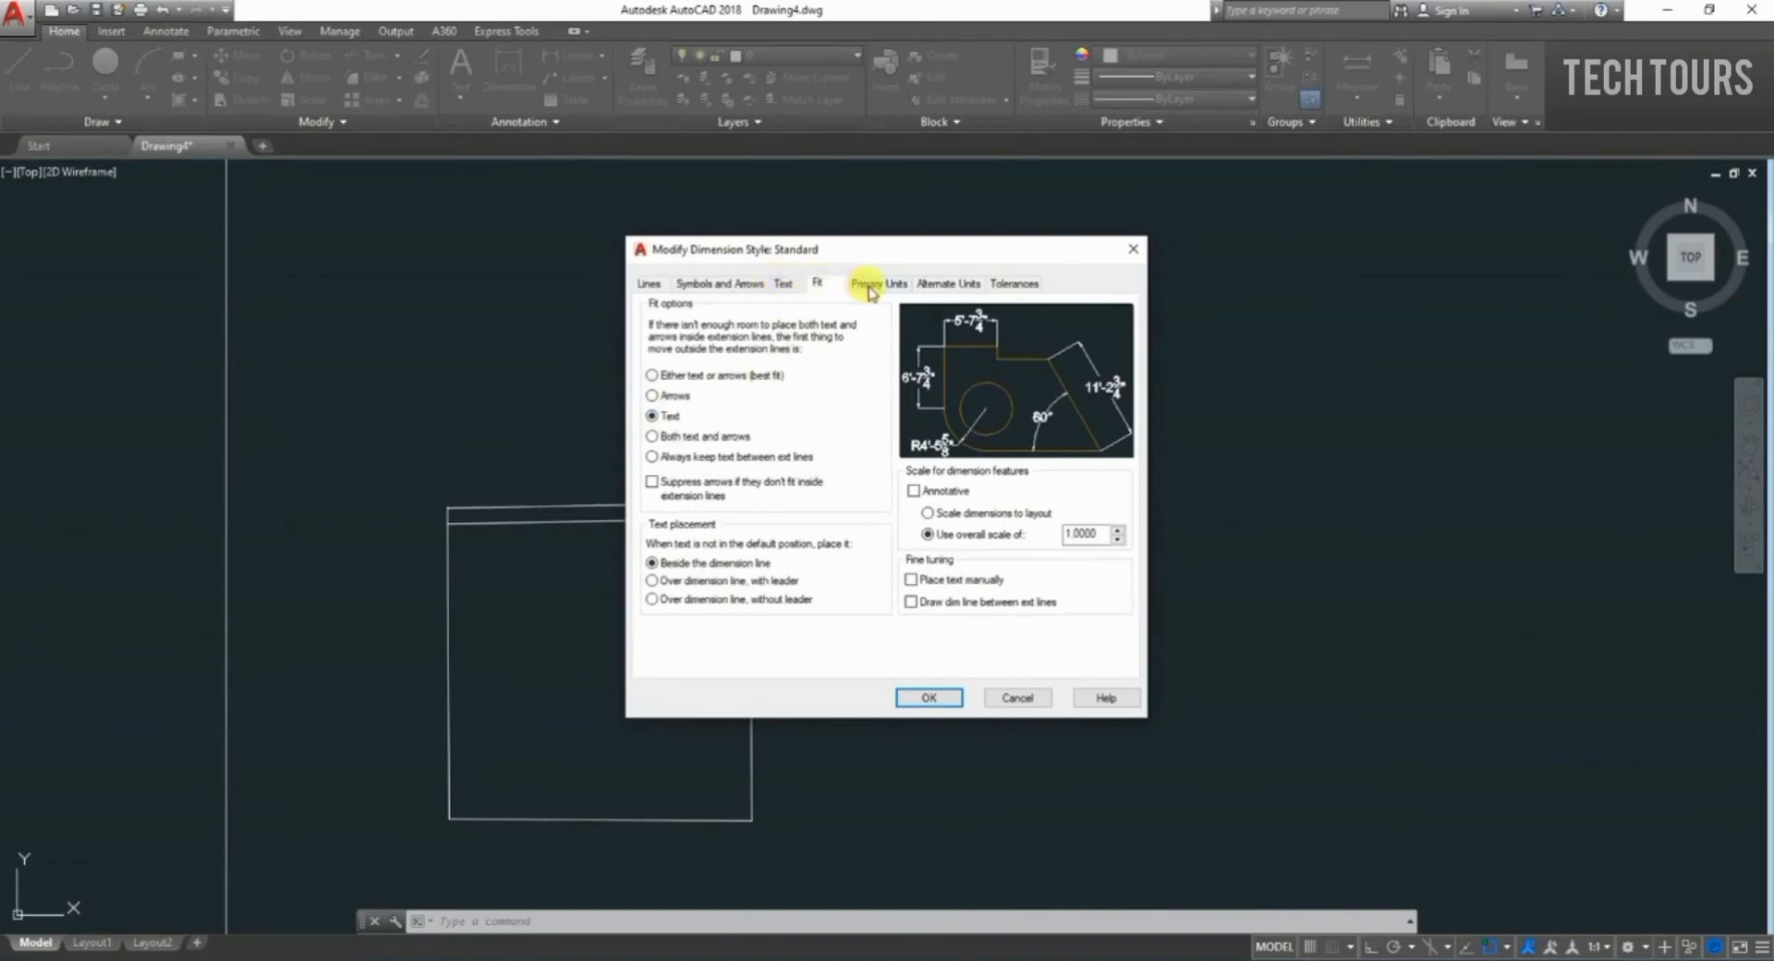
left_click(868, 288)
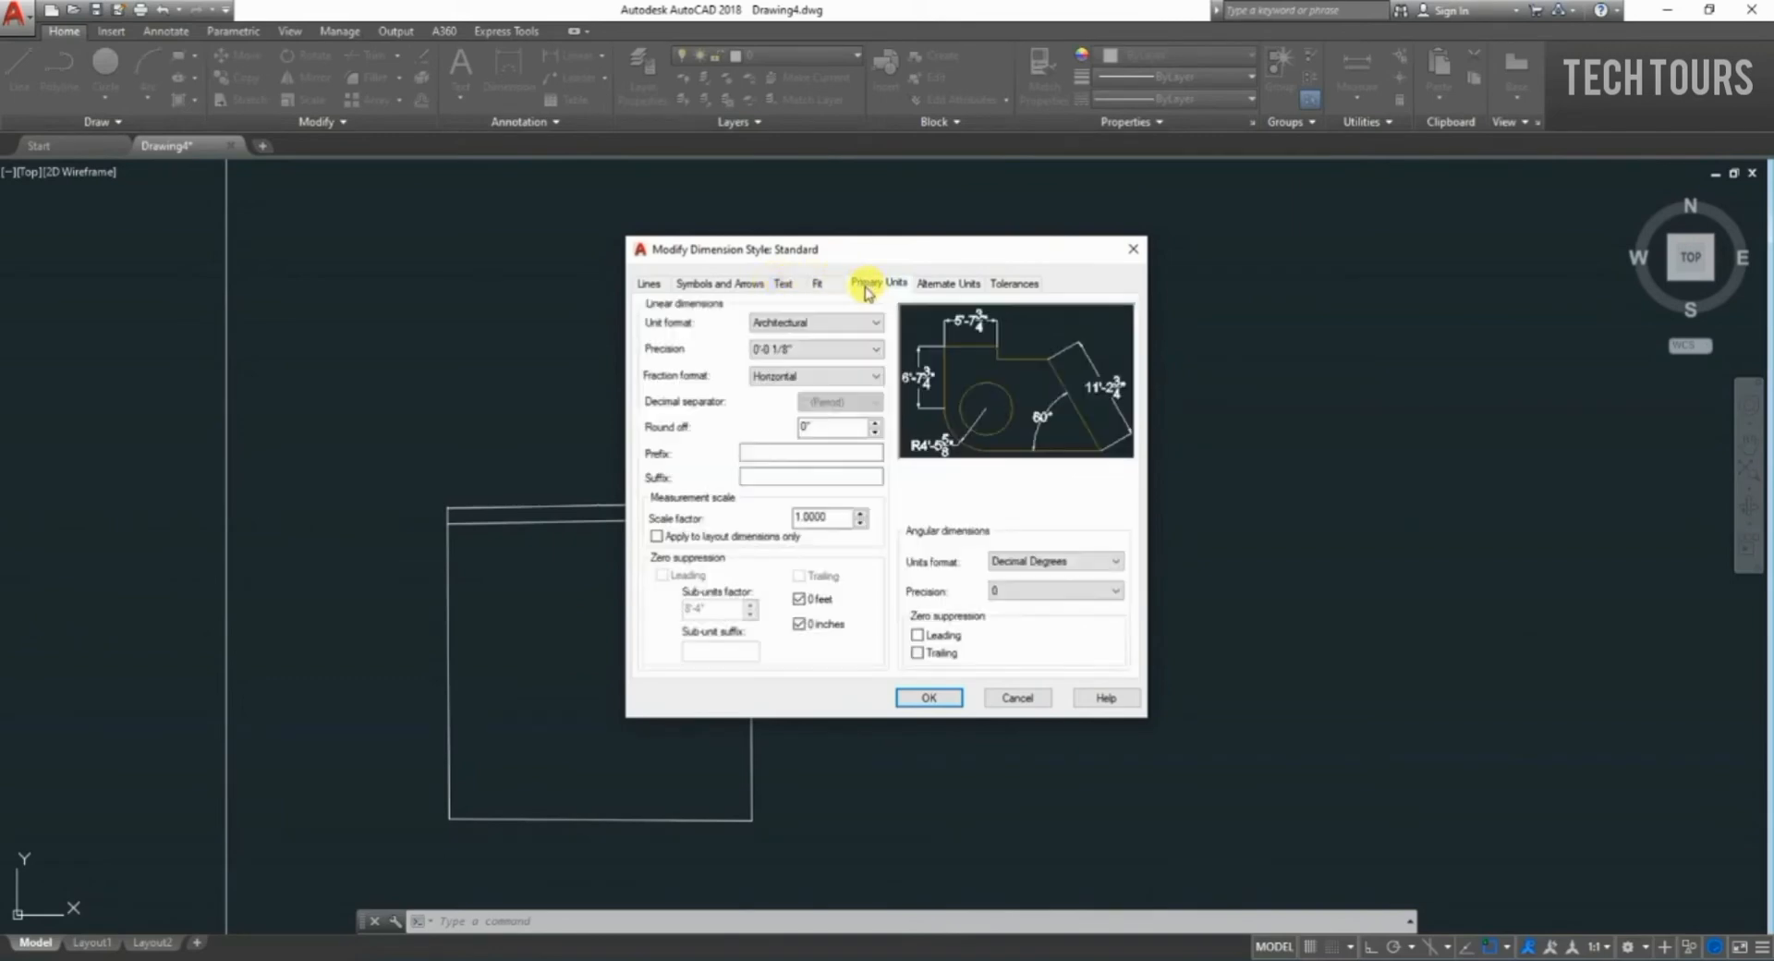
Change the Standard text style's font to Times New Roman with the Bold font style, and save the dimension style changes.
left_click(784, 285)
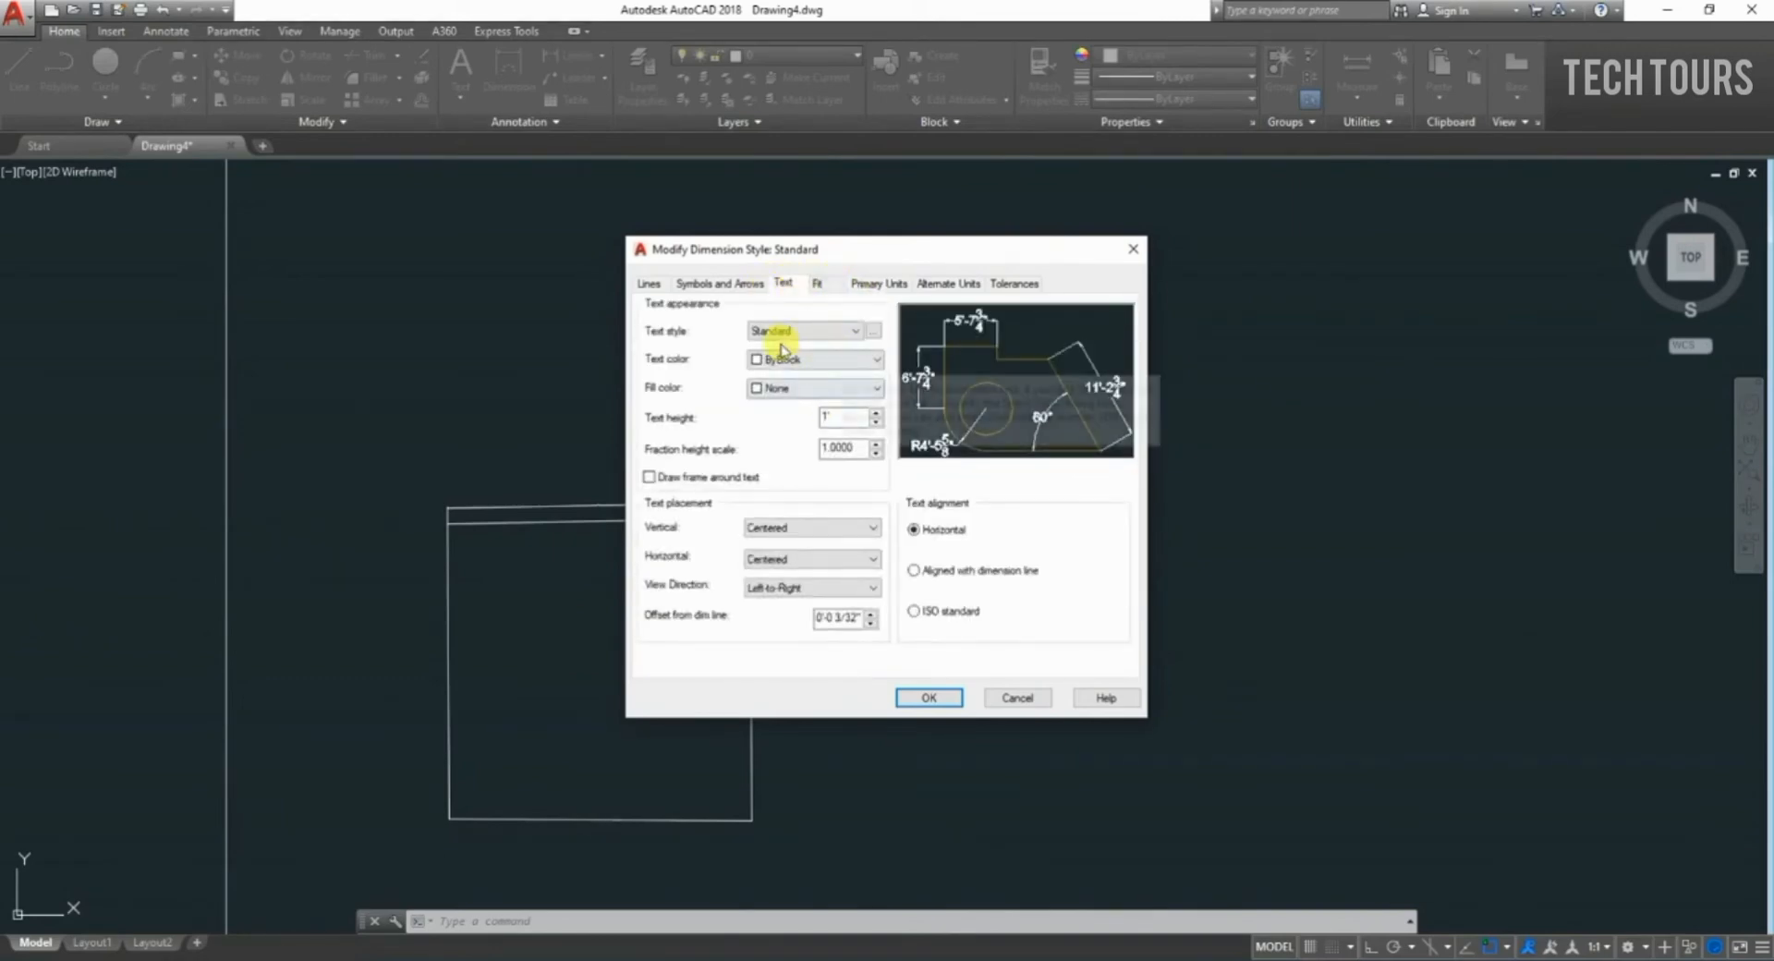
left_click(873, 331)
left_click(873, 331)
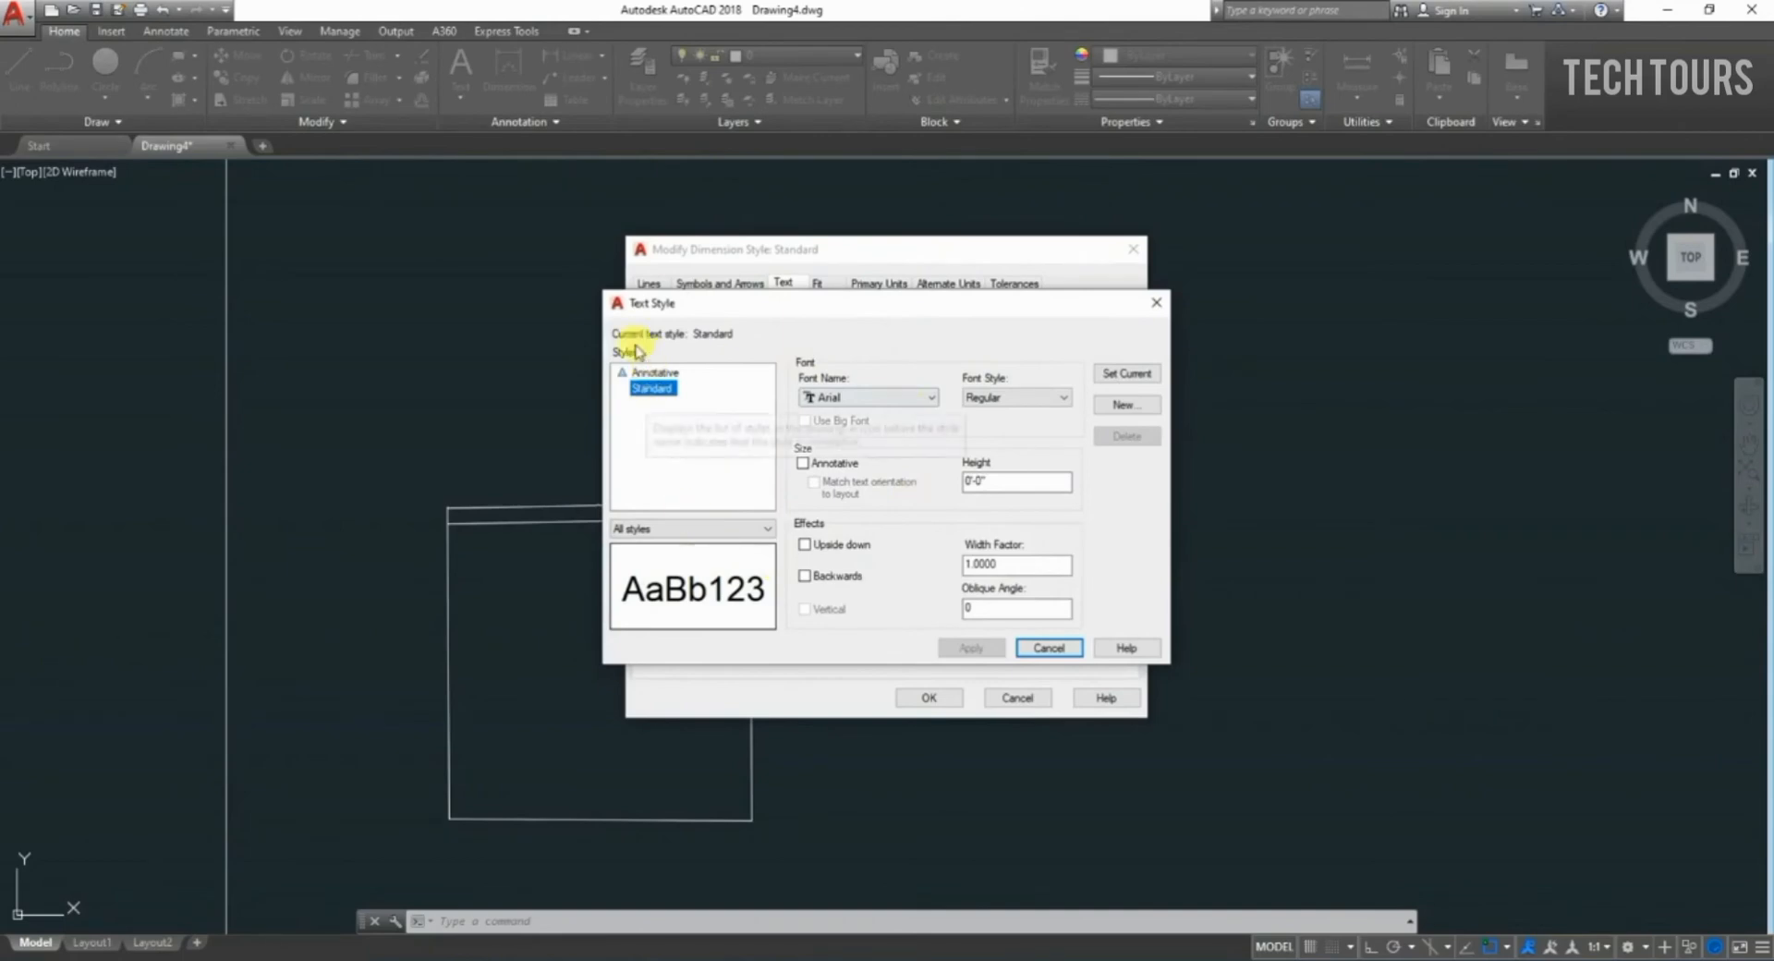
left_click(856, 398)
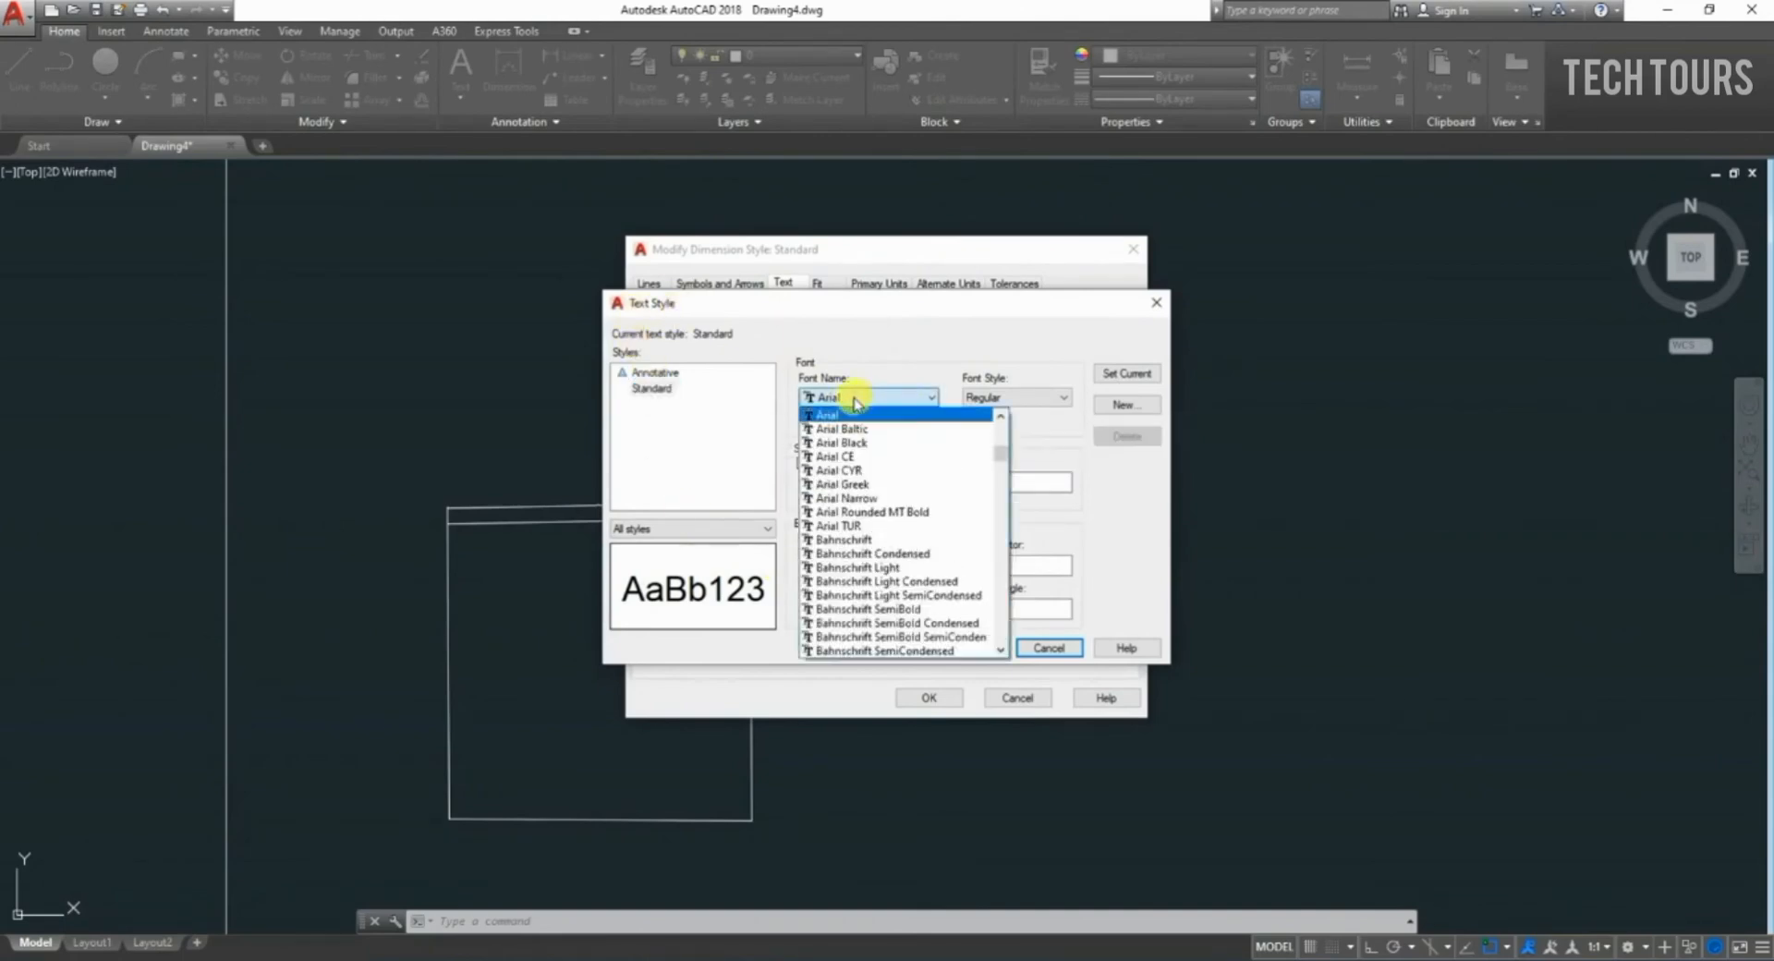
type("ti")
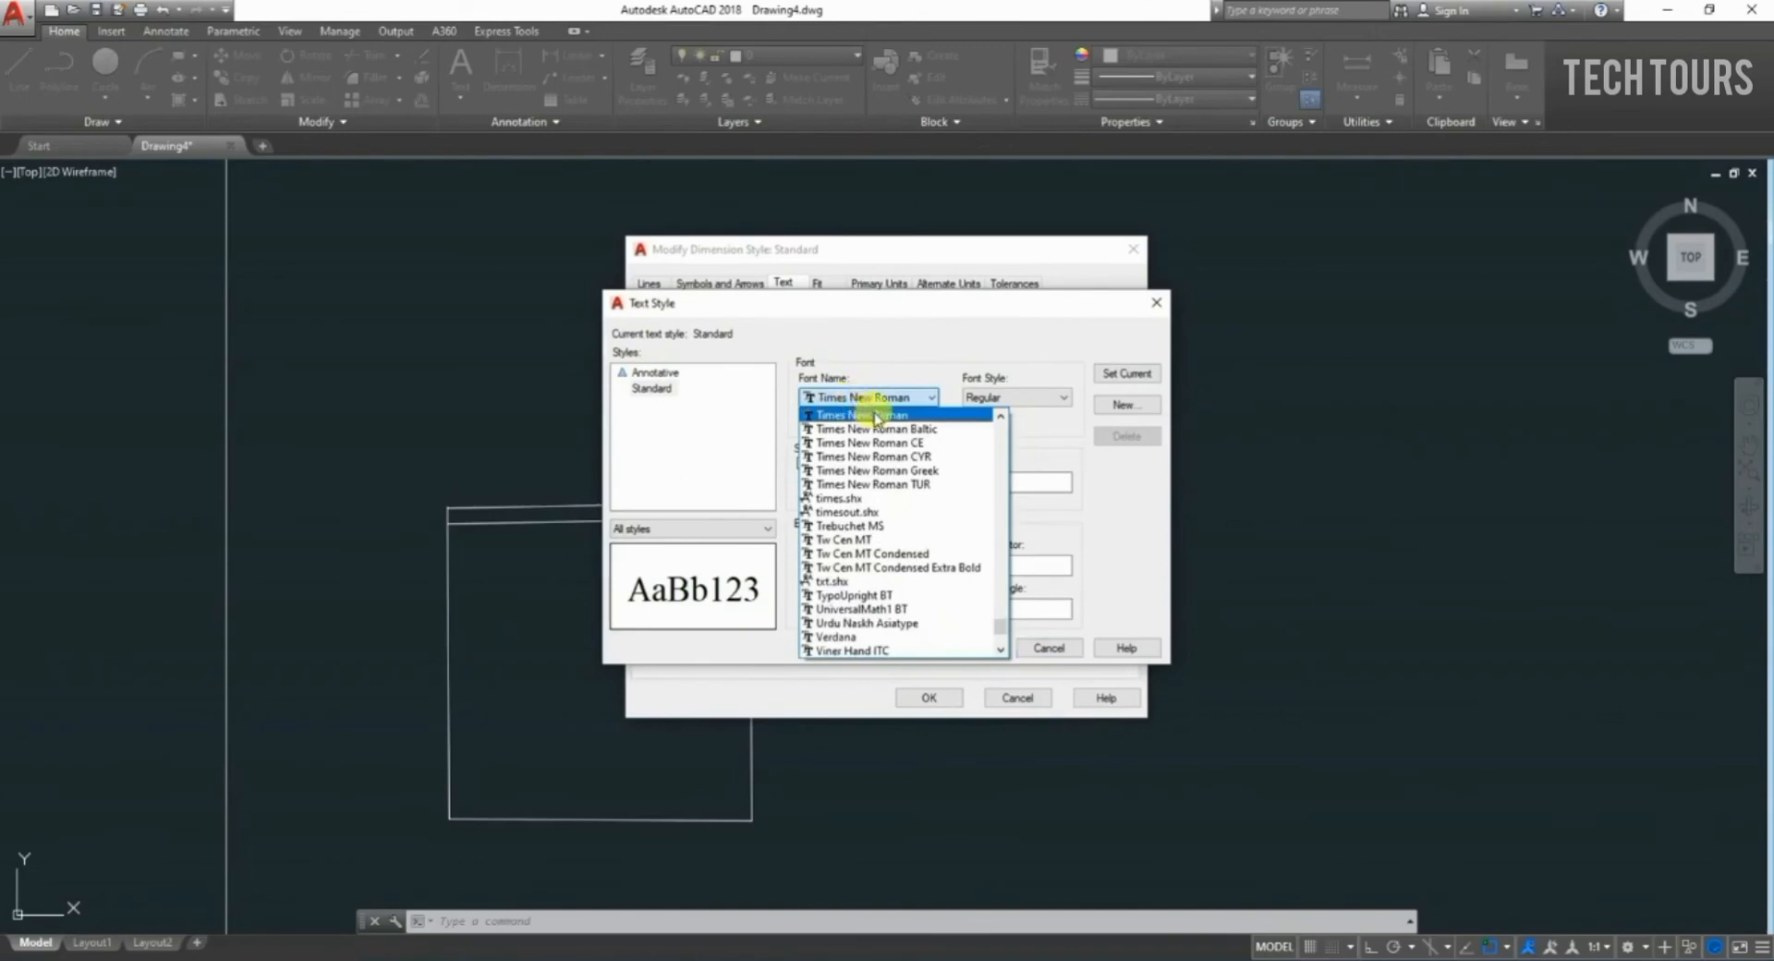
left_click(876, 416)
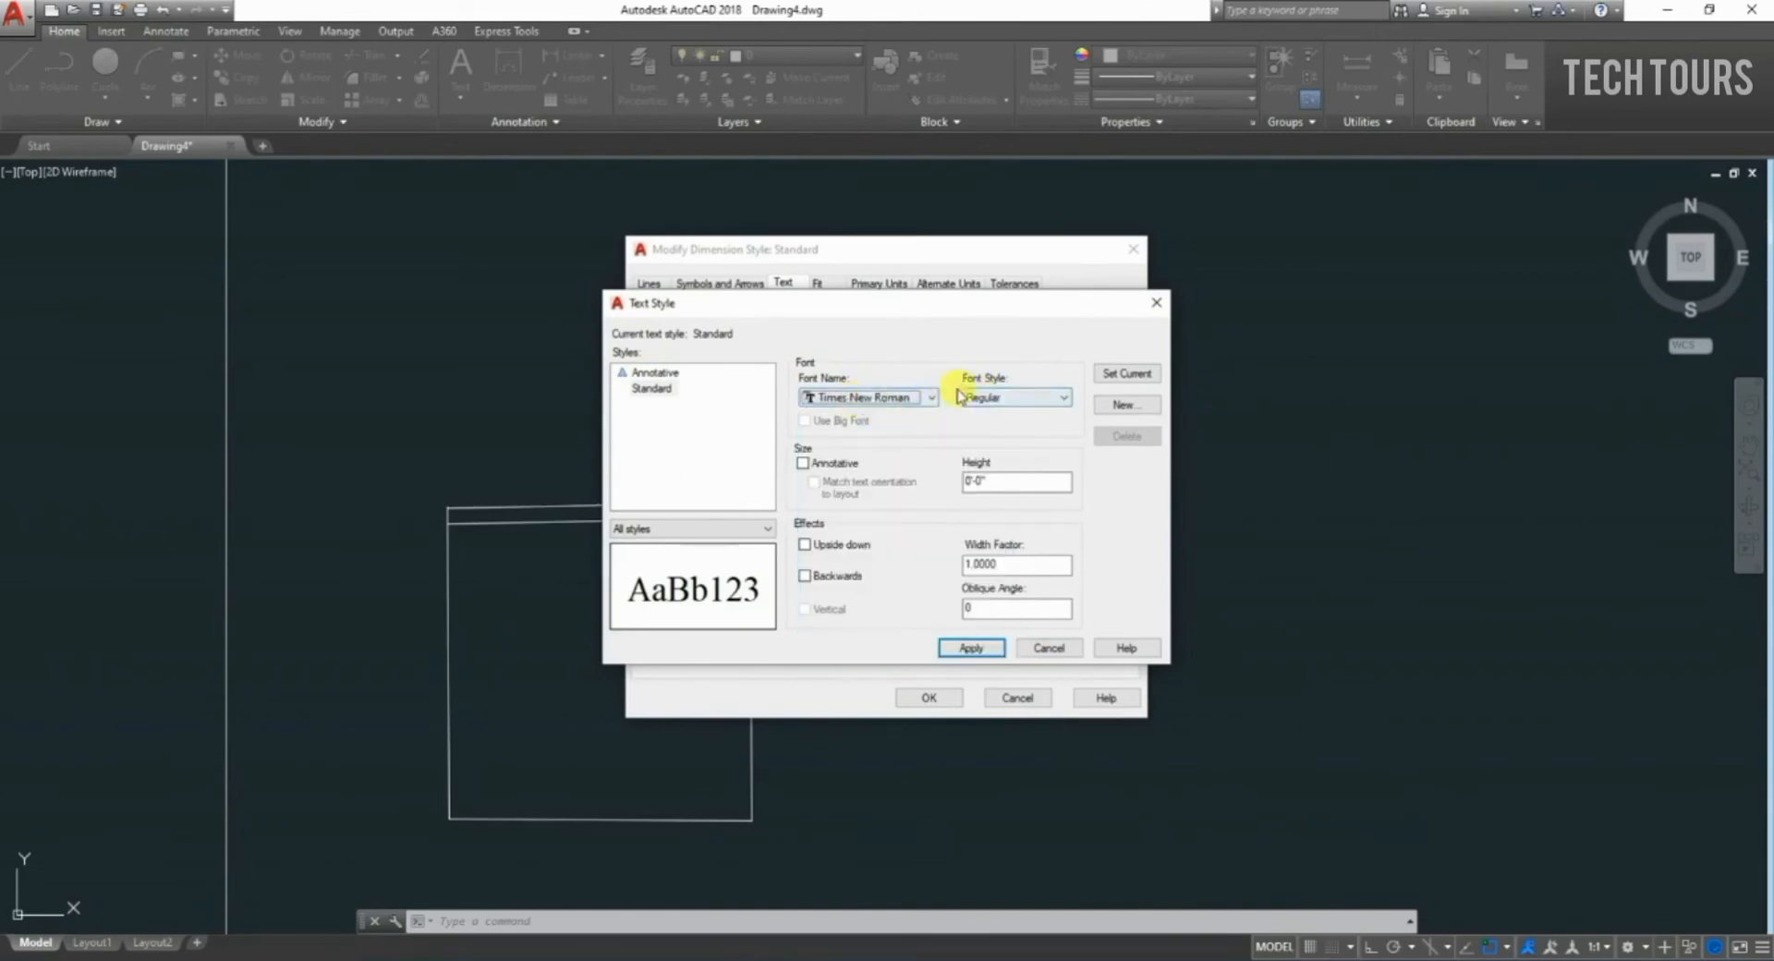
left_click(999, 398)
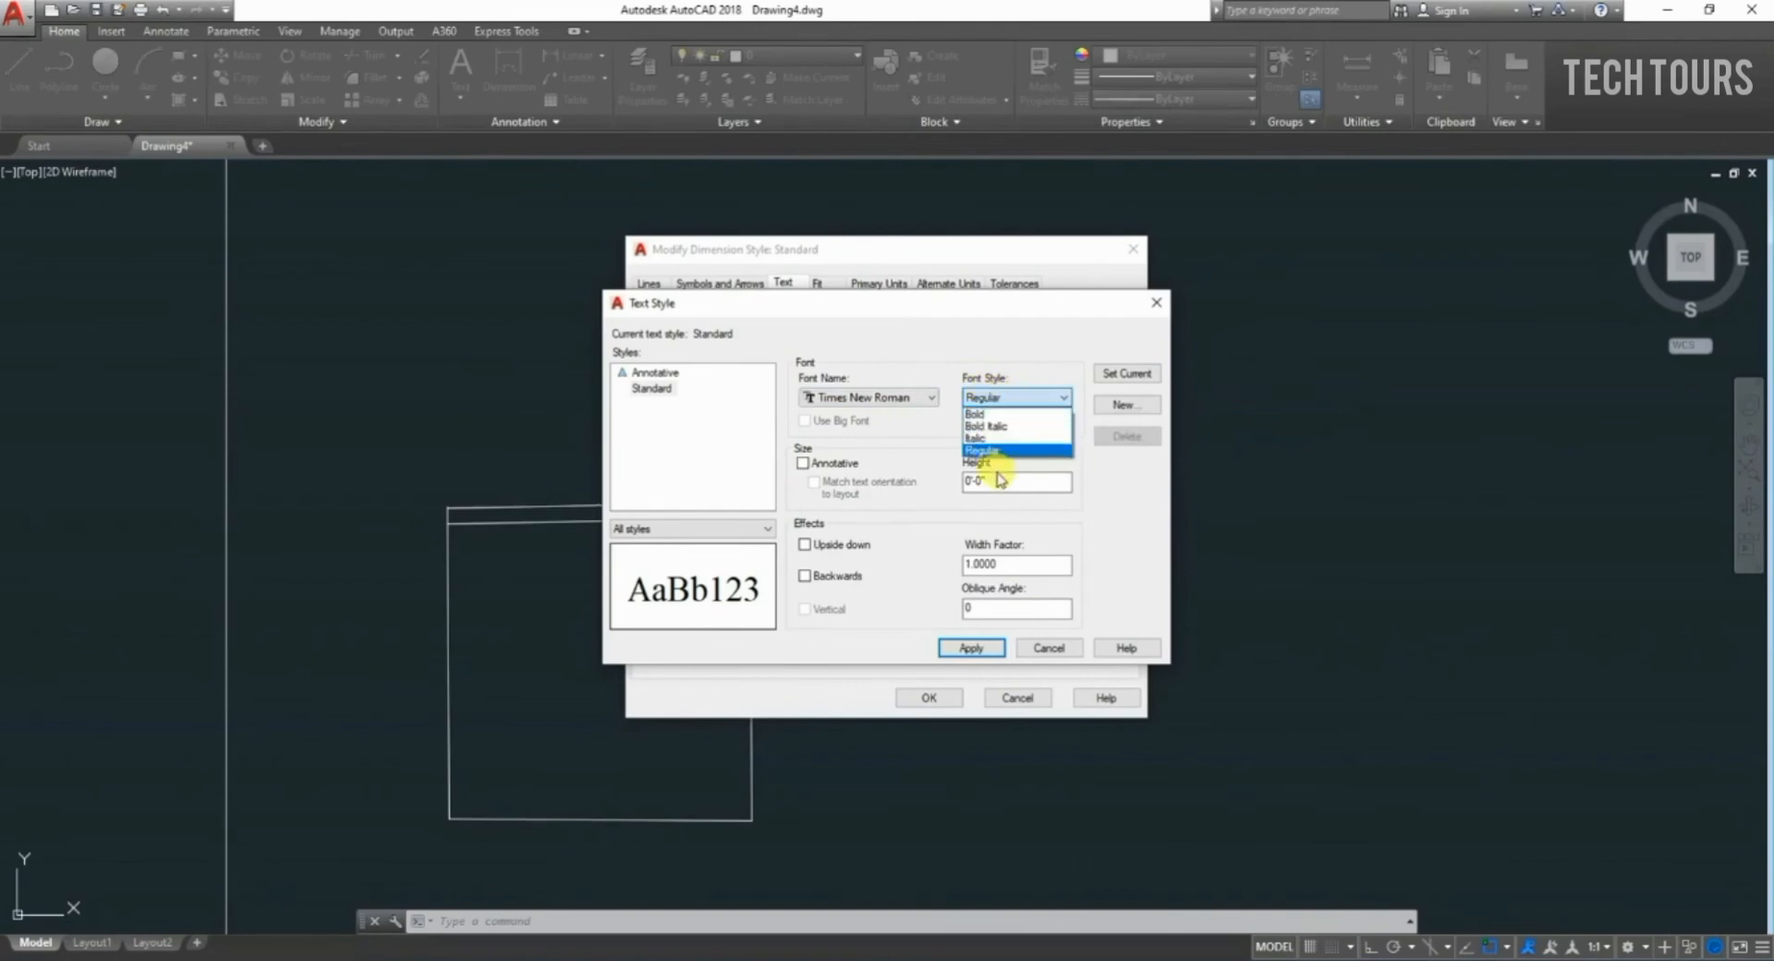
left_click(975, 414)
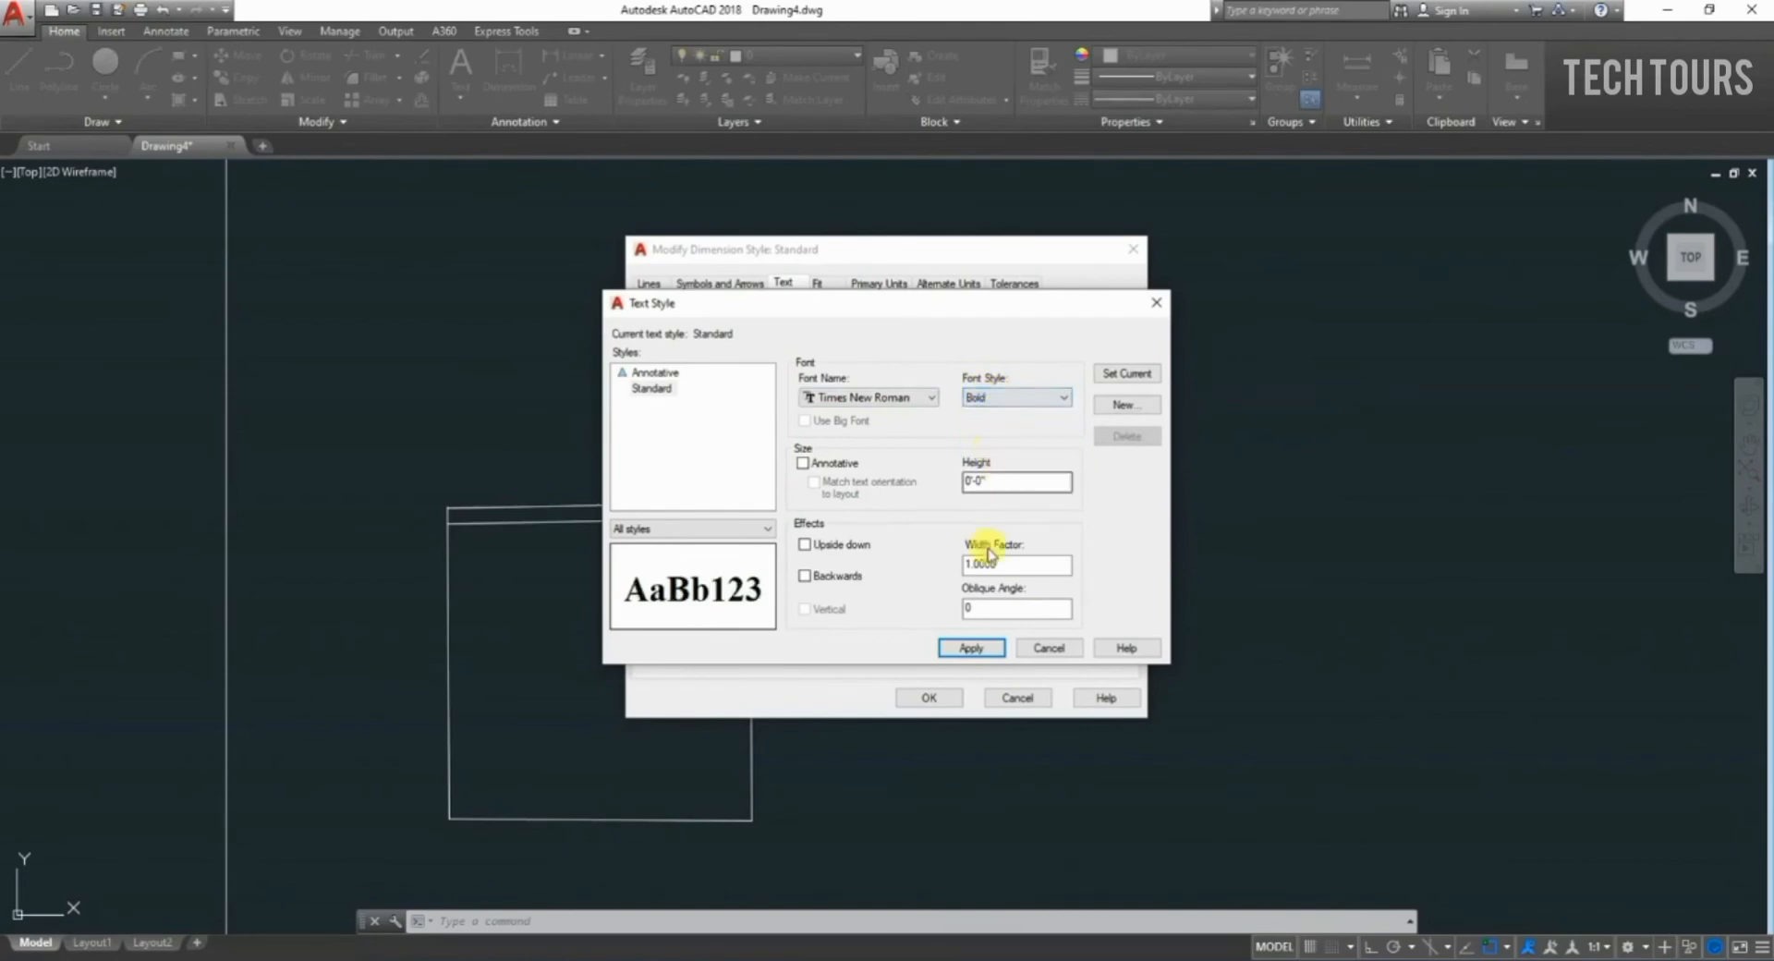
left_click(971, 647)
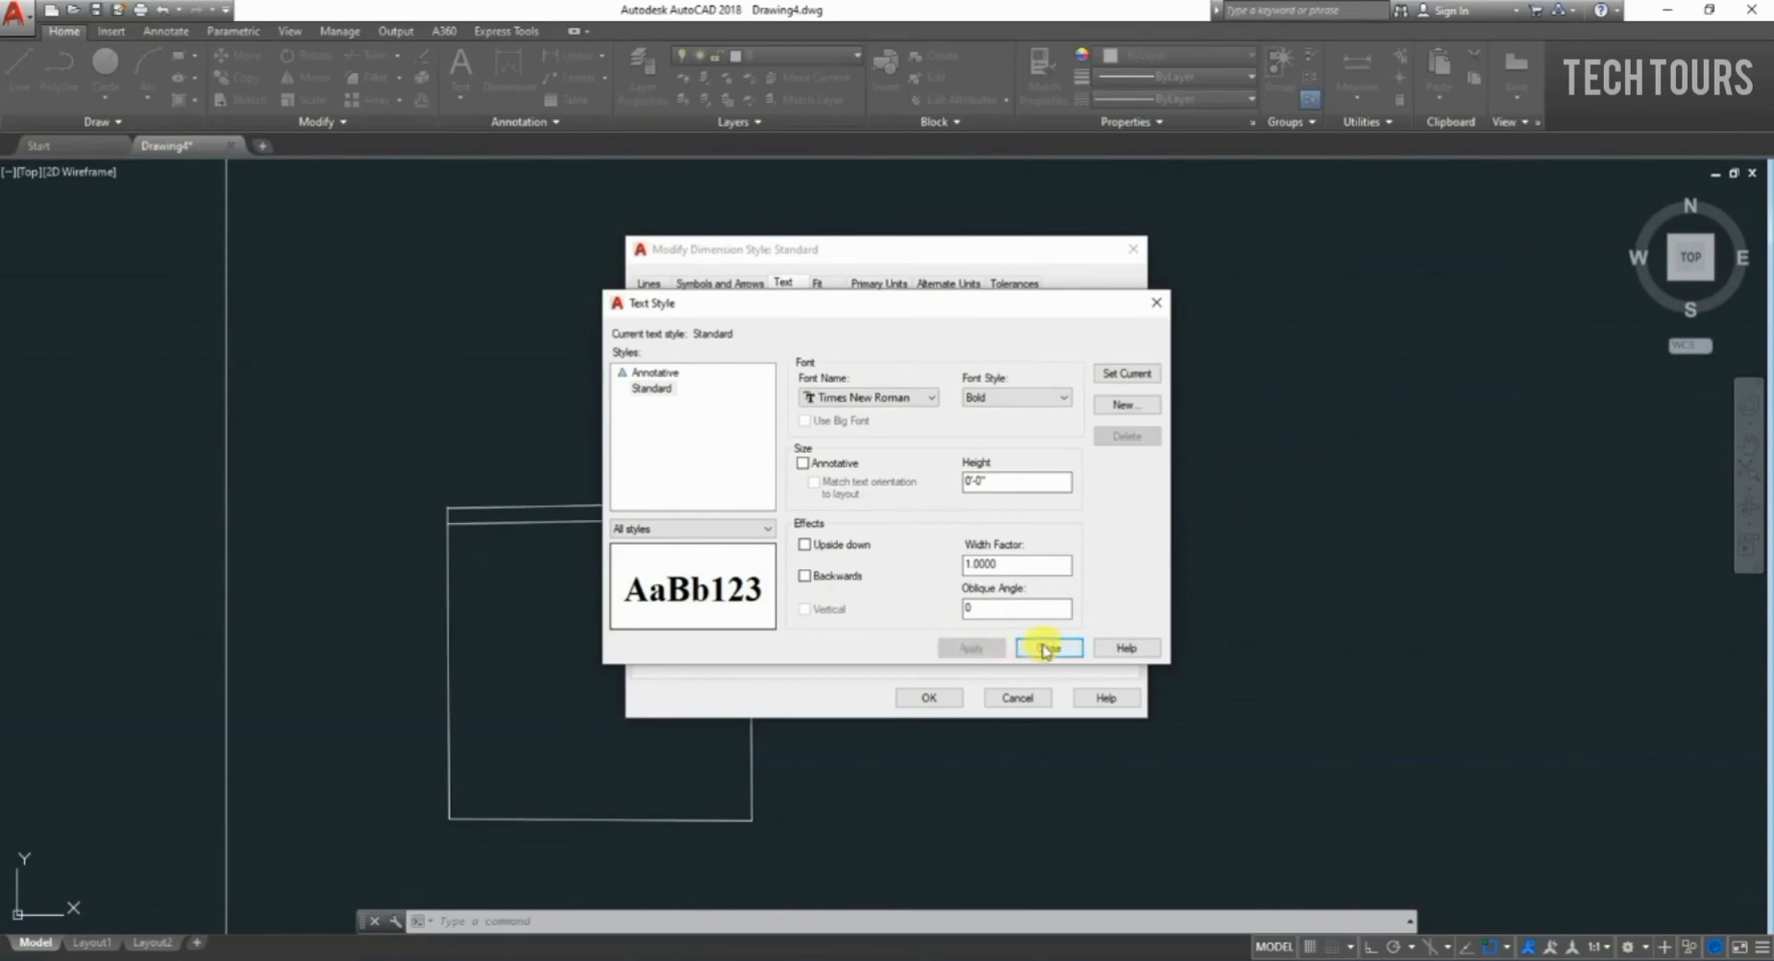
left_click(1047, 648)
left_click(945, 699)
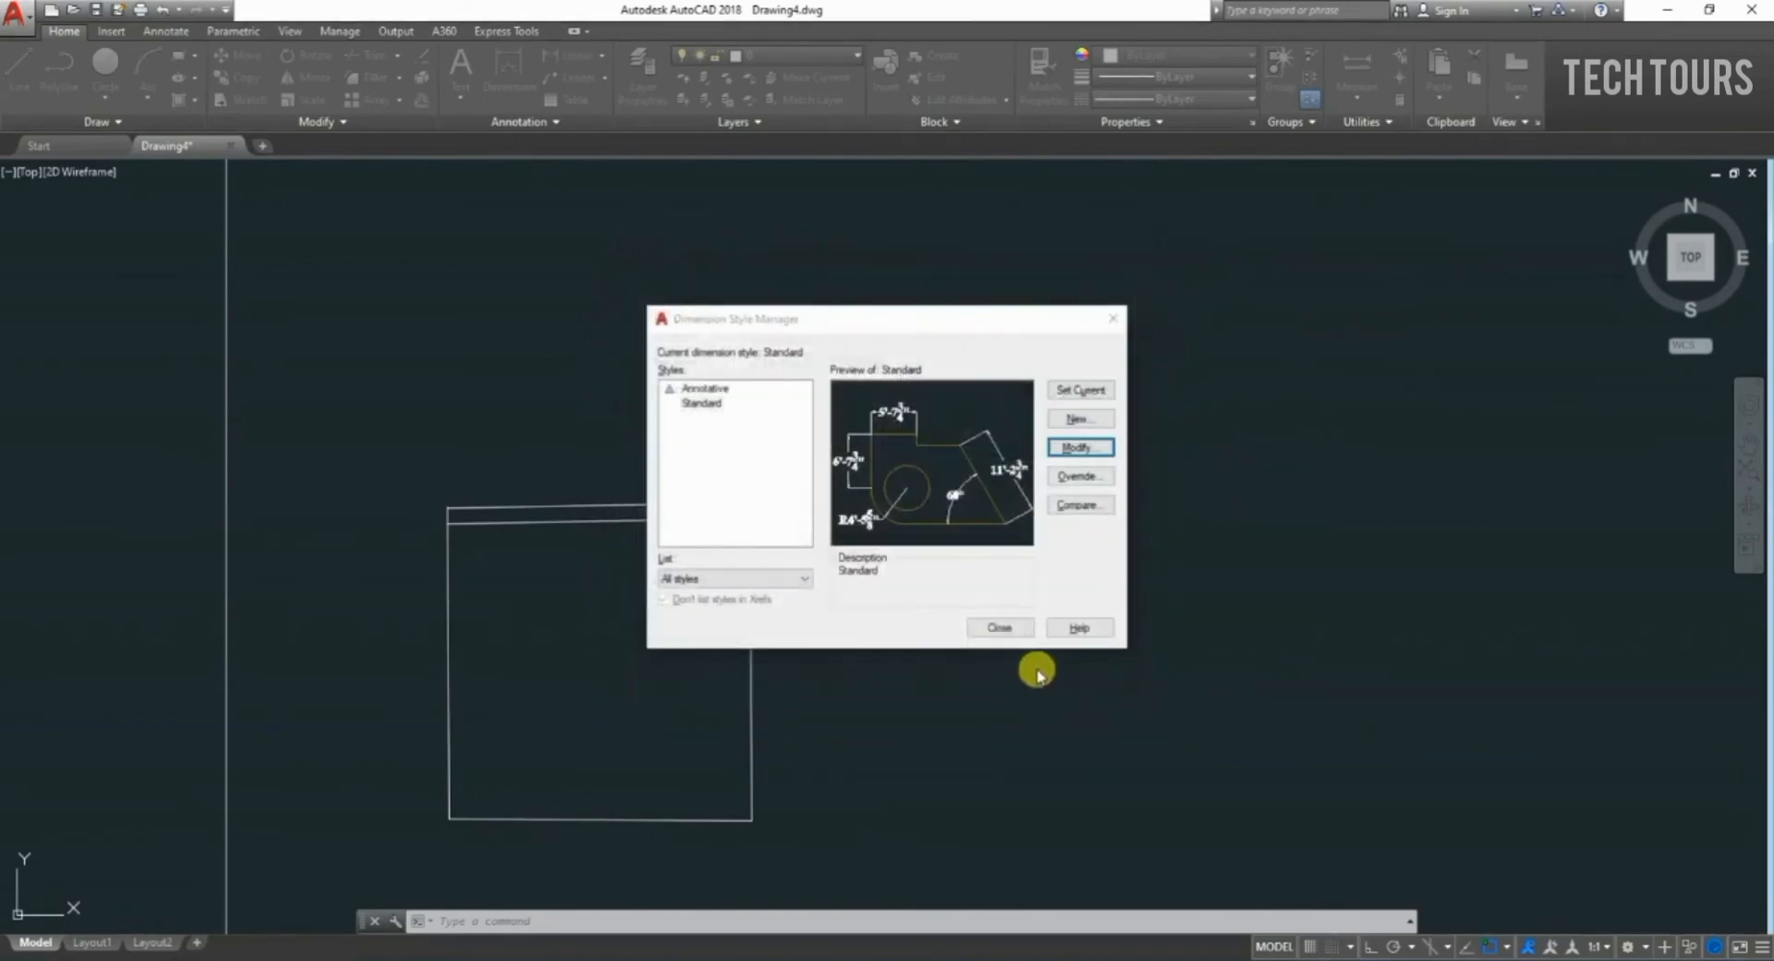
left_click(1001, 626)
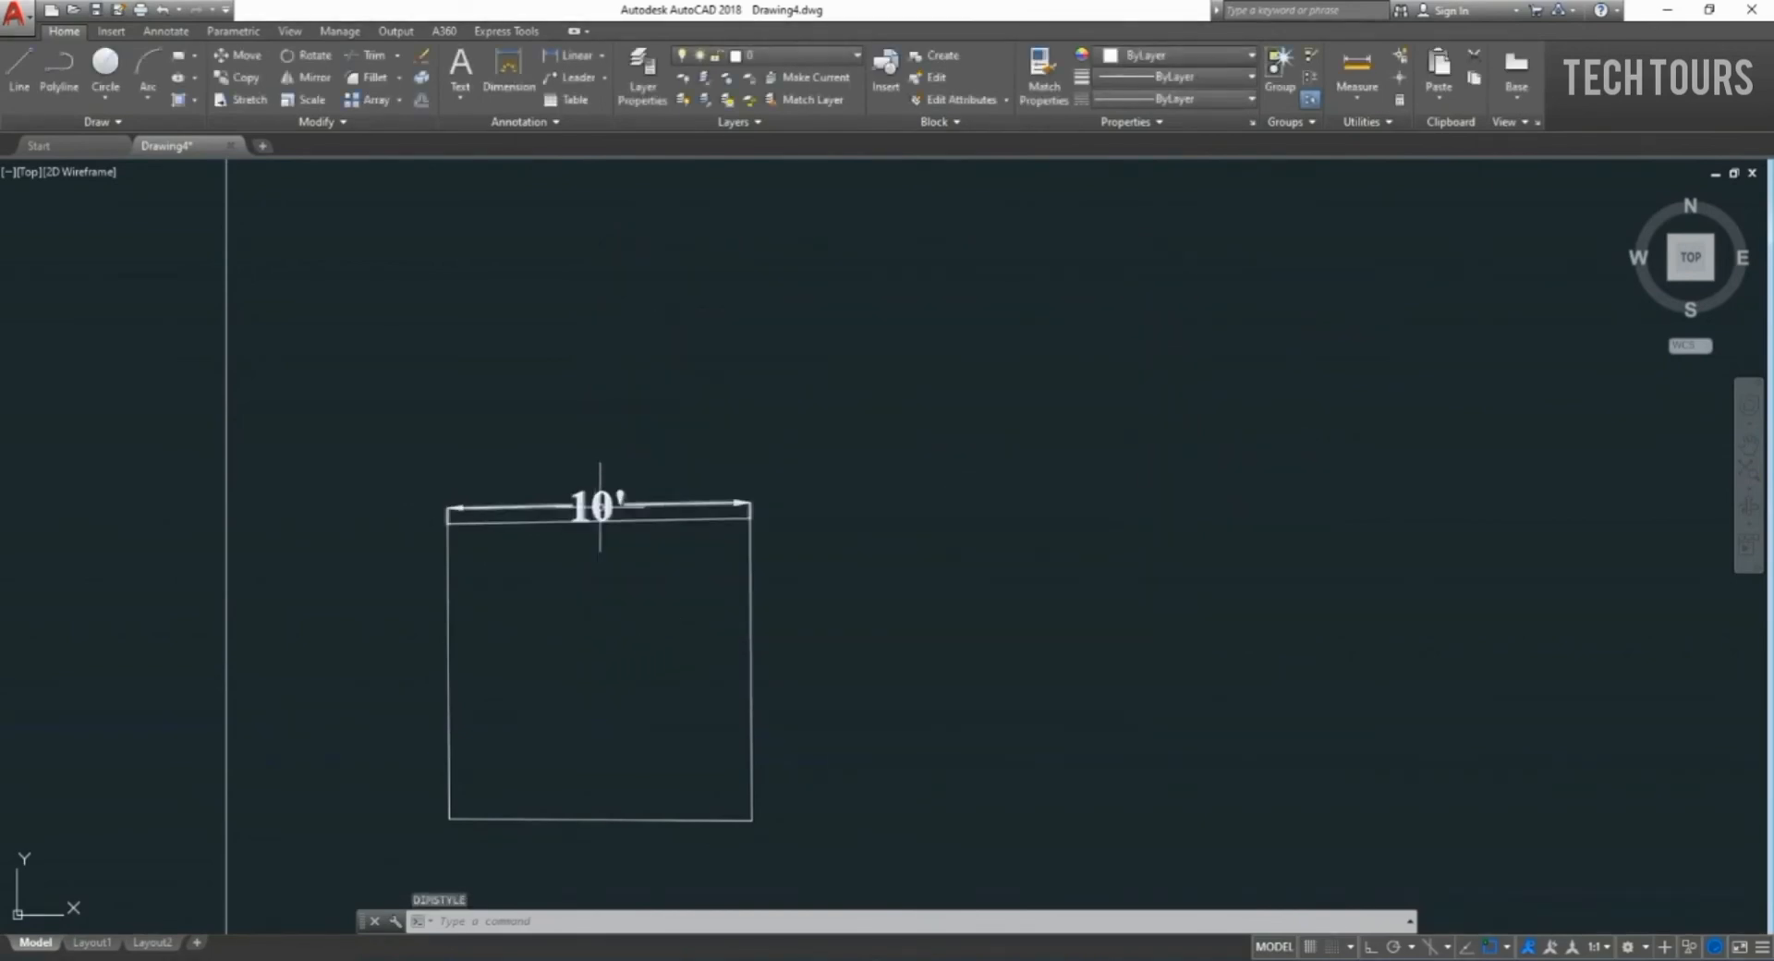
Examine the restyled top dimension's text and arrowheads in relation to the square and the surrounding border.
scroll(605, 499, "up", 5)
scroll(610, 479, "down", 5)
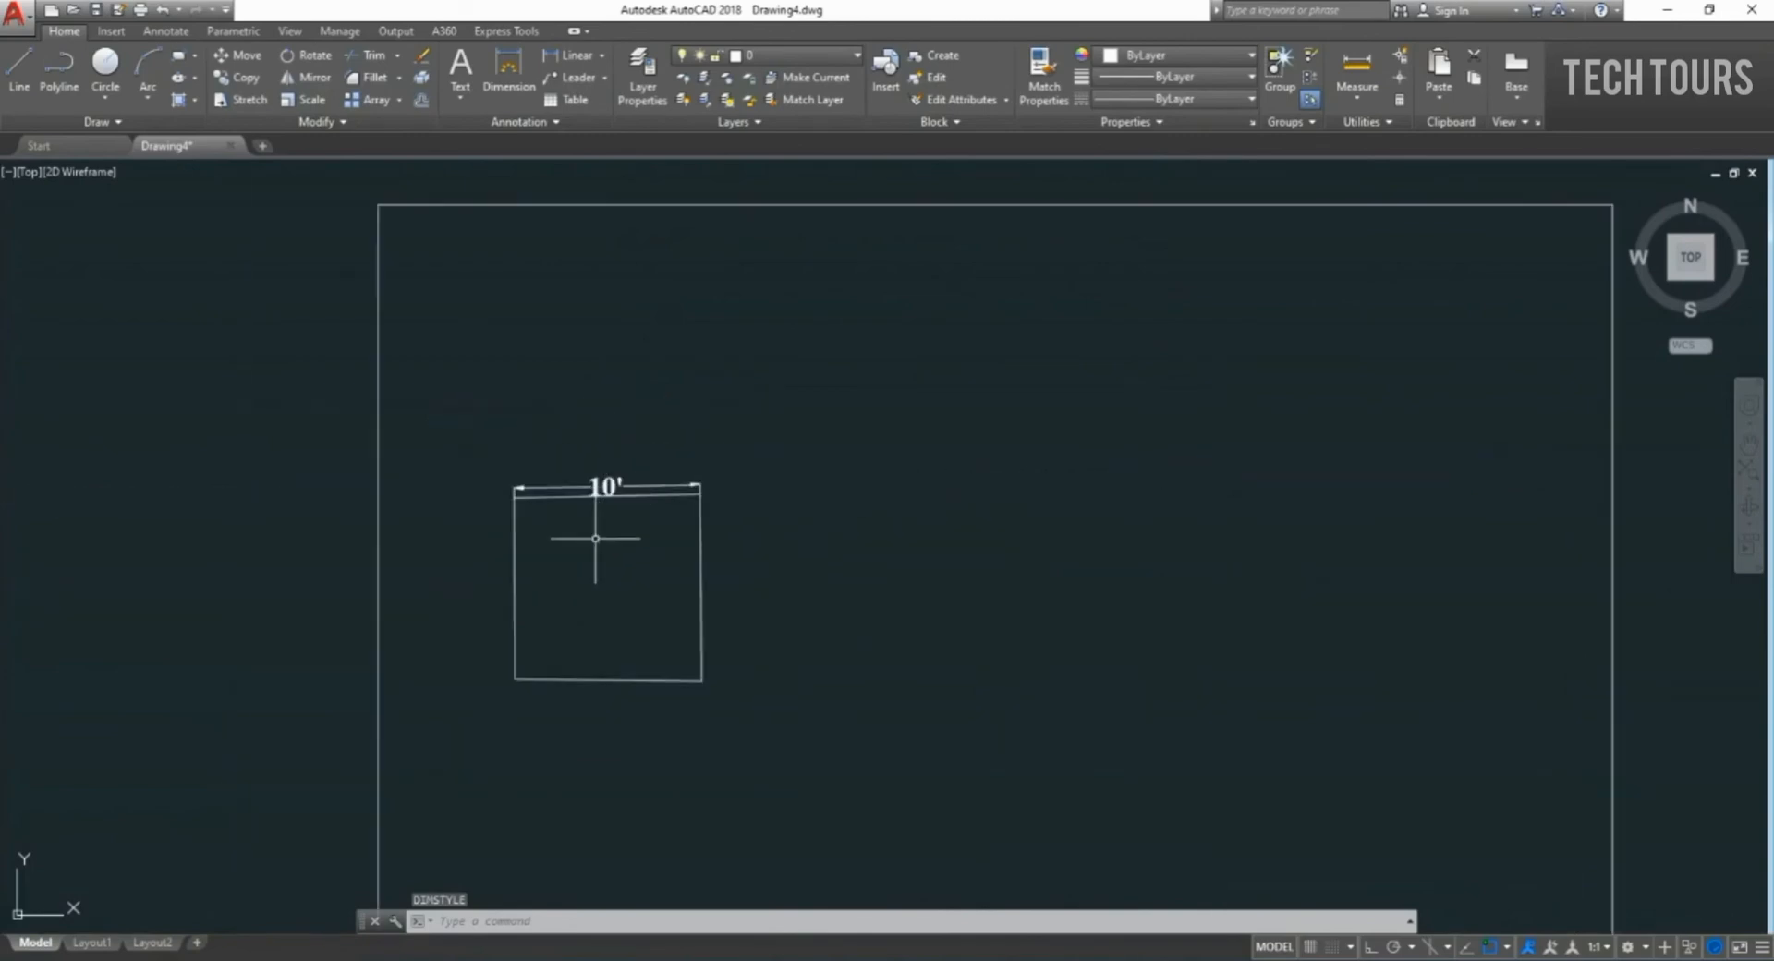
scroll(600, 510, "up", 2)
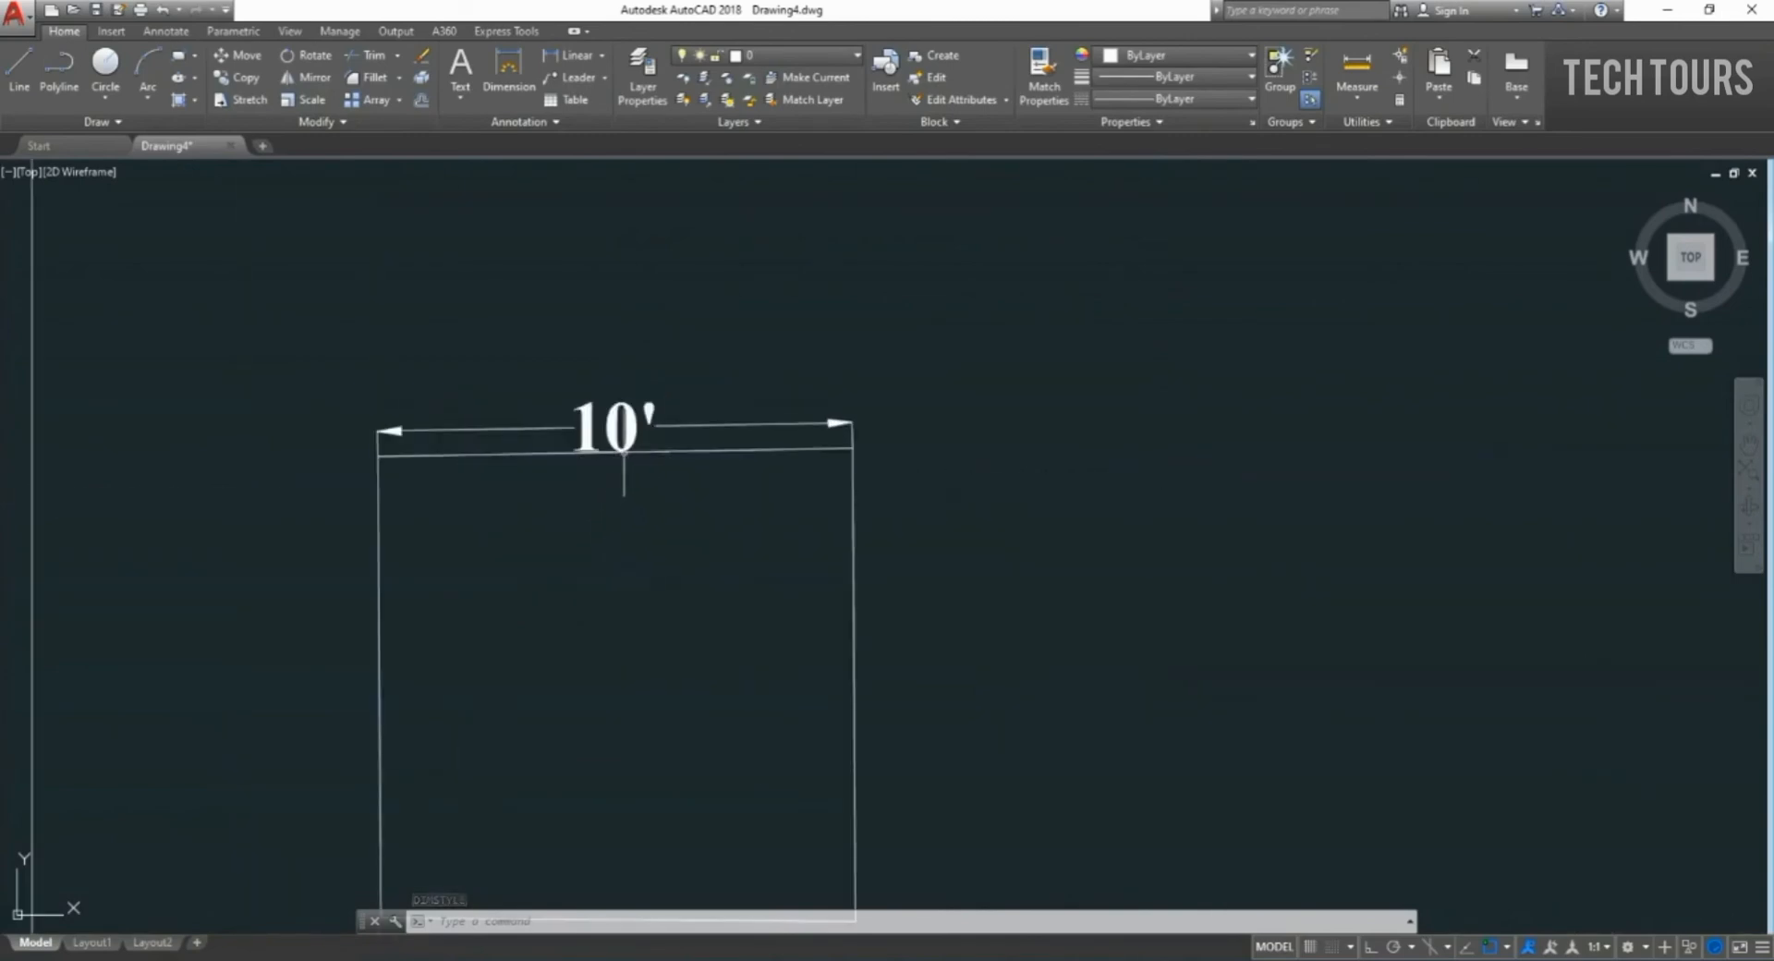
scroll(630, 491, "down", 2)
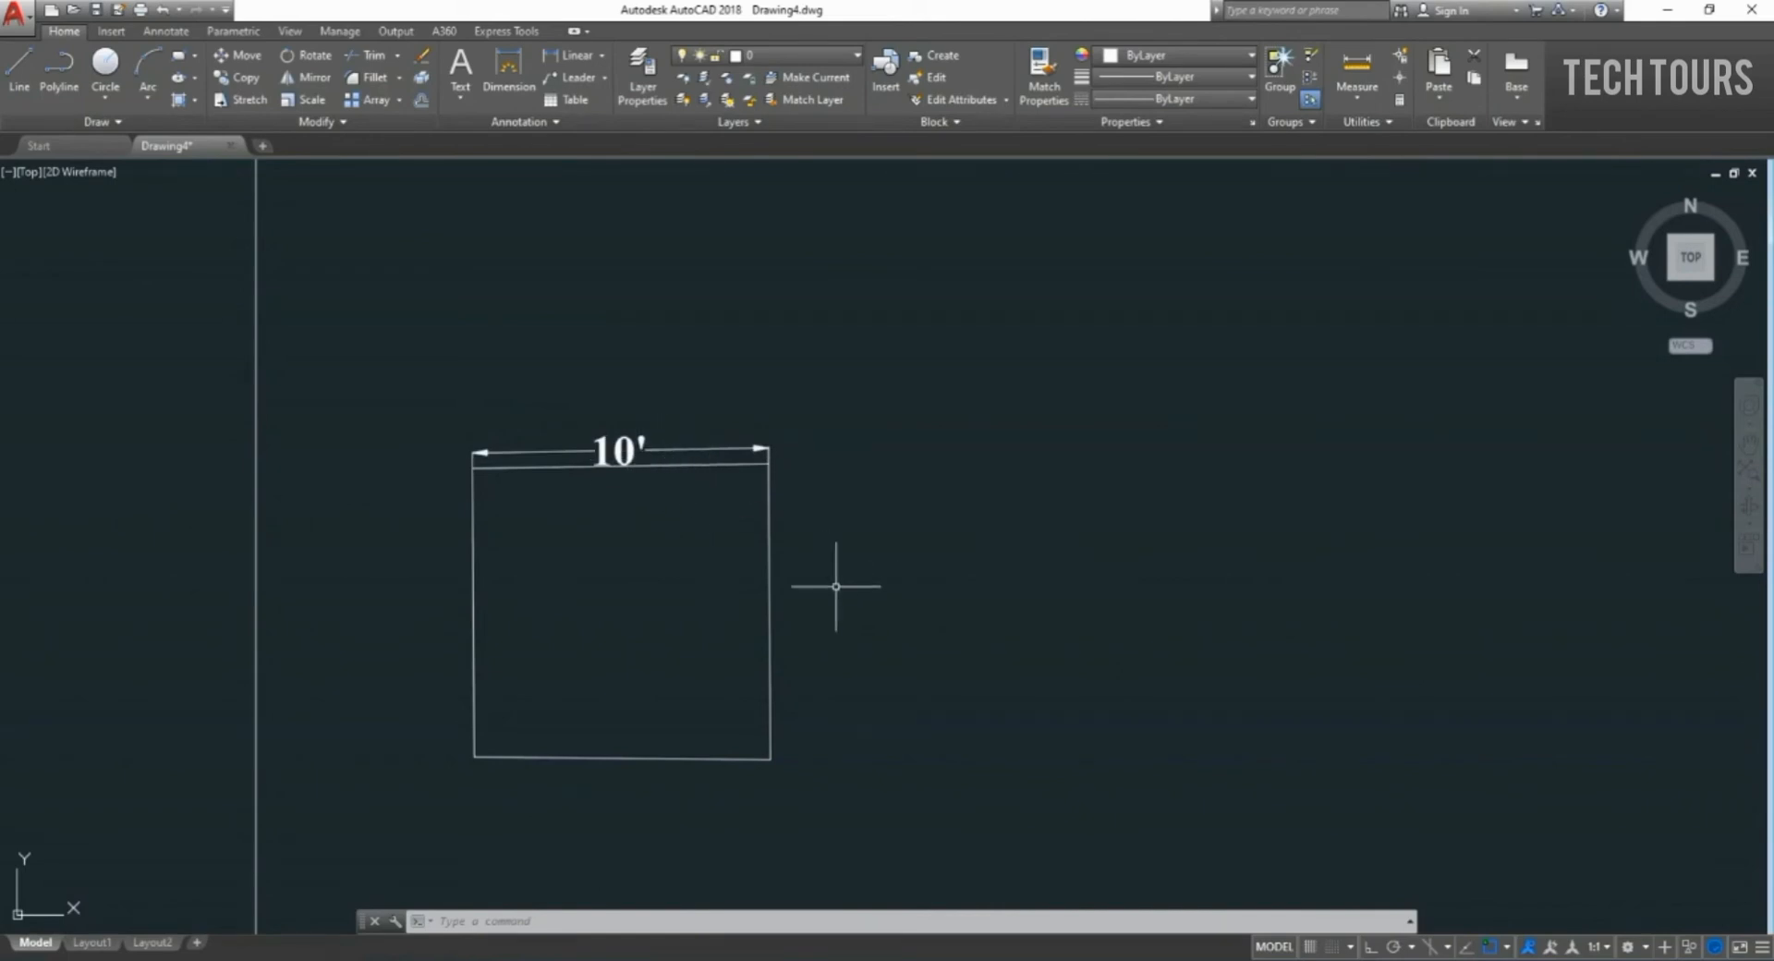
scroll(825, 587, "down", 4)
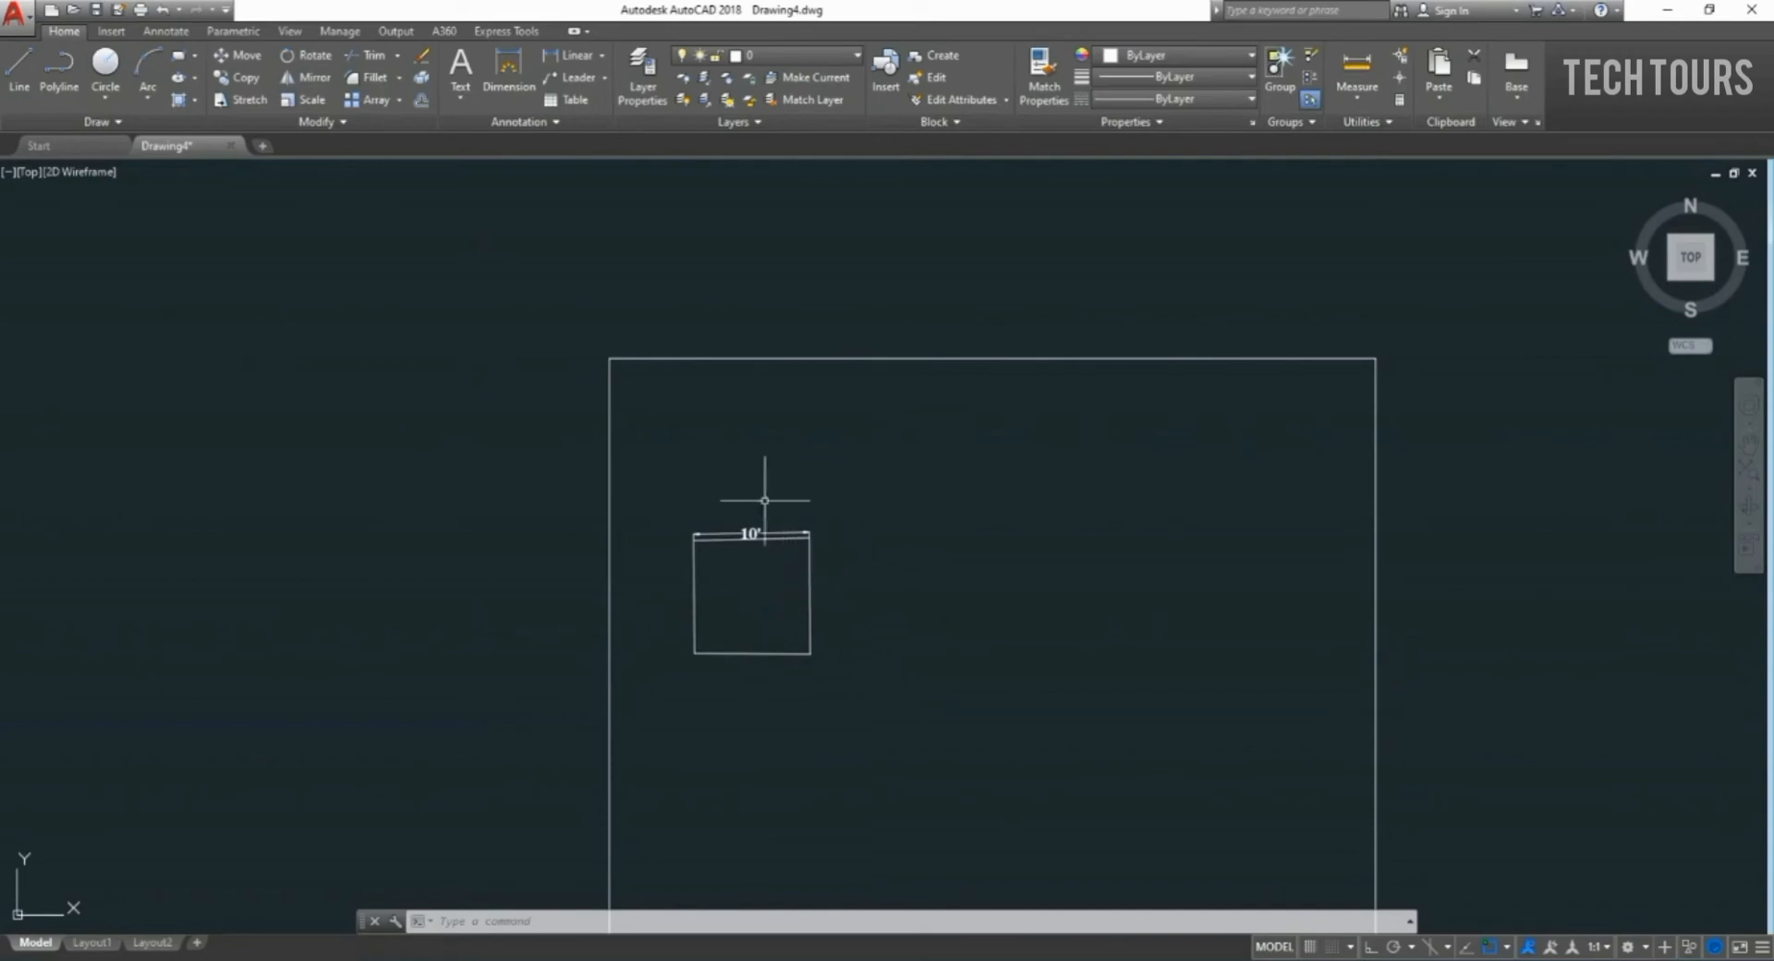
Dimension the square's right edge between its upper and lower corners, placing the dimension line outside the square.
left_click(508, 67)
scroll(839, 566, "up", 4)
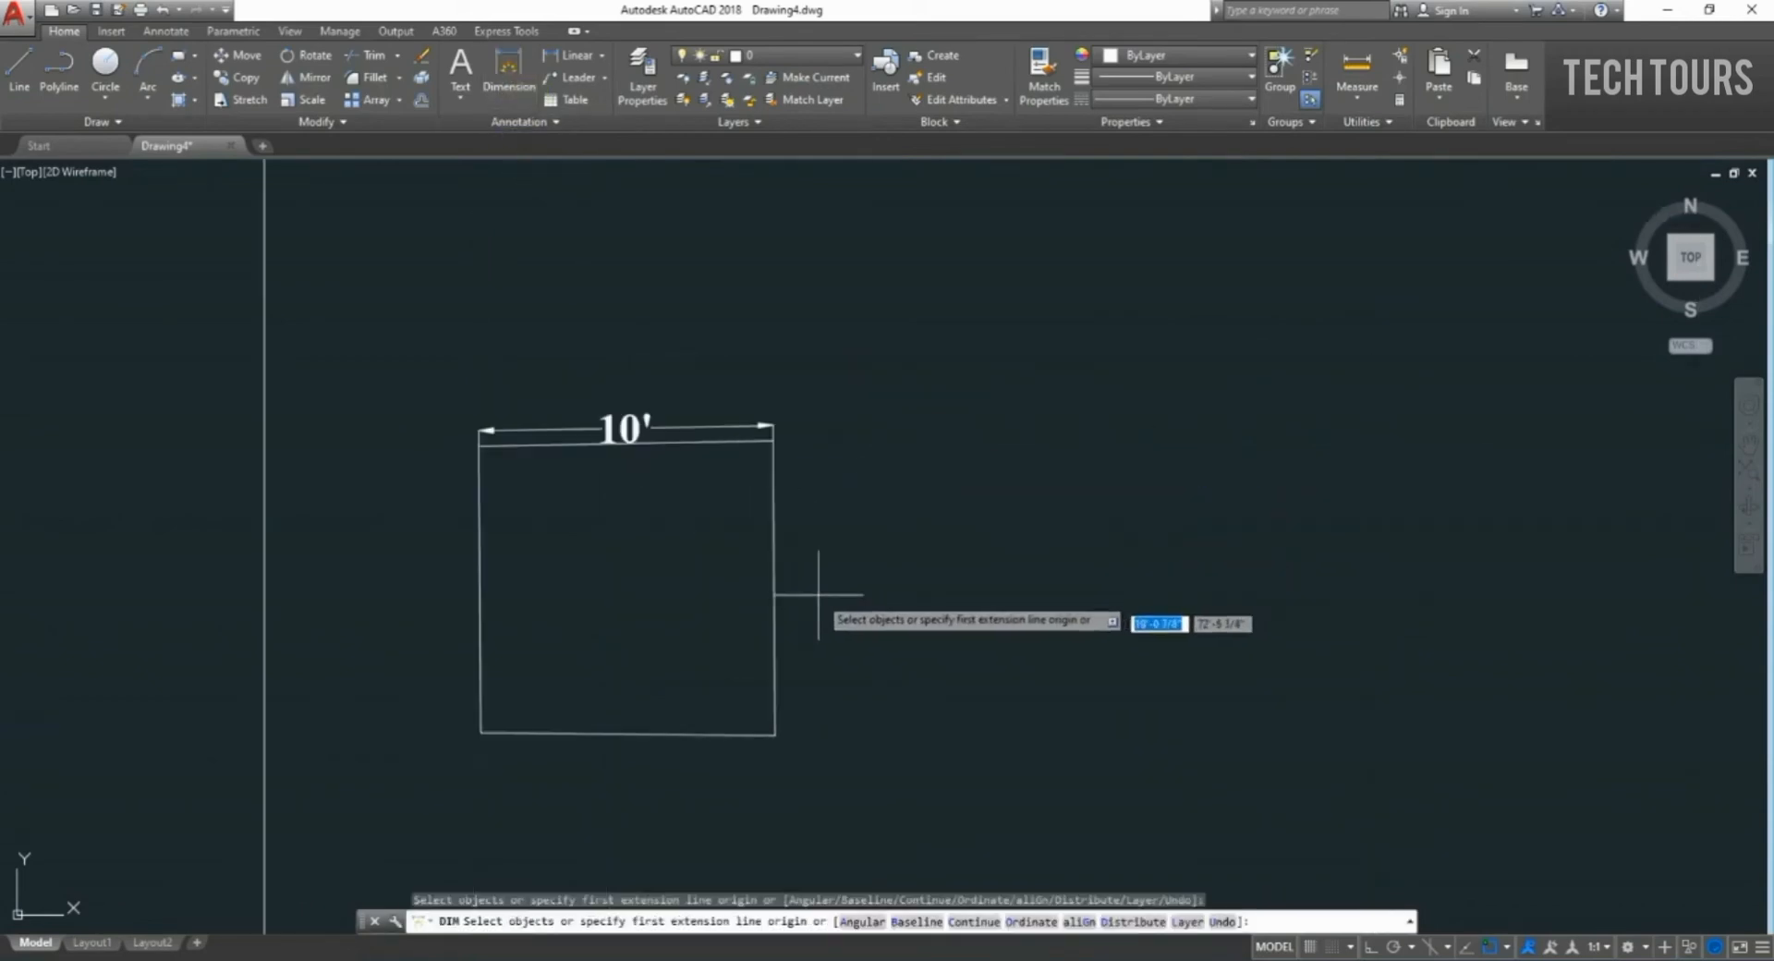
key("Return")
left_click(773, 441)
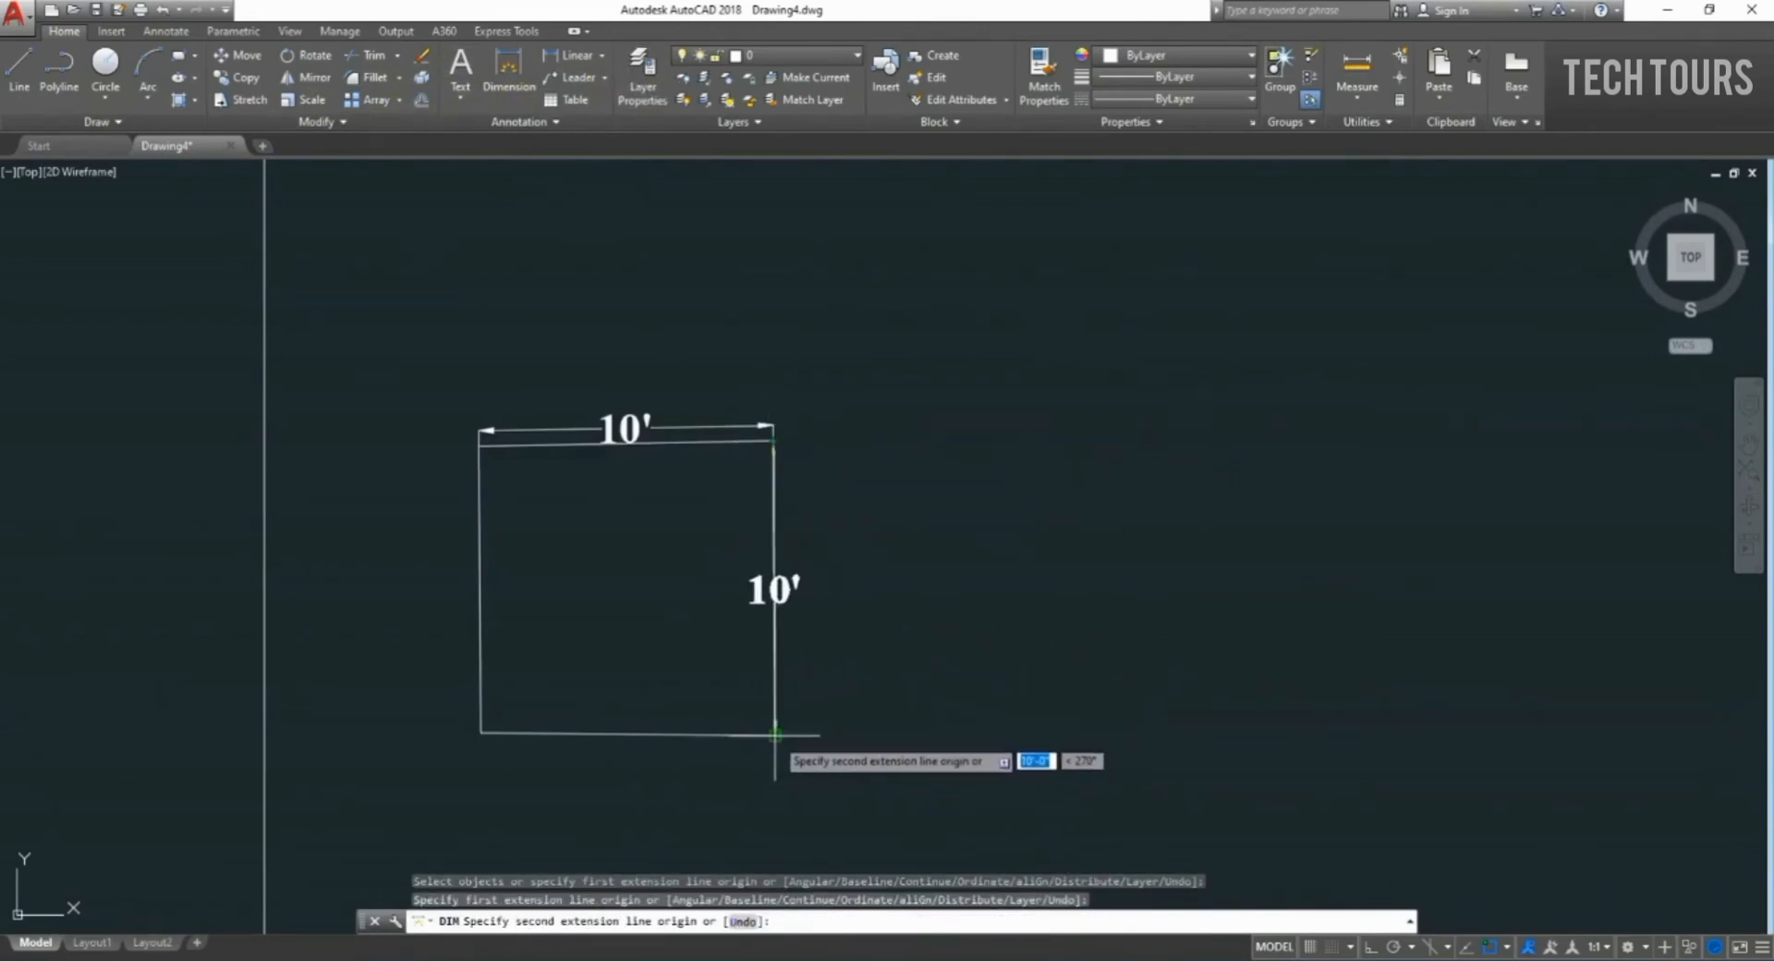
left_click(775, 734)
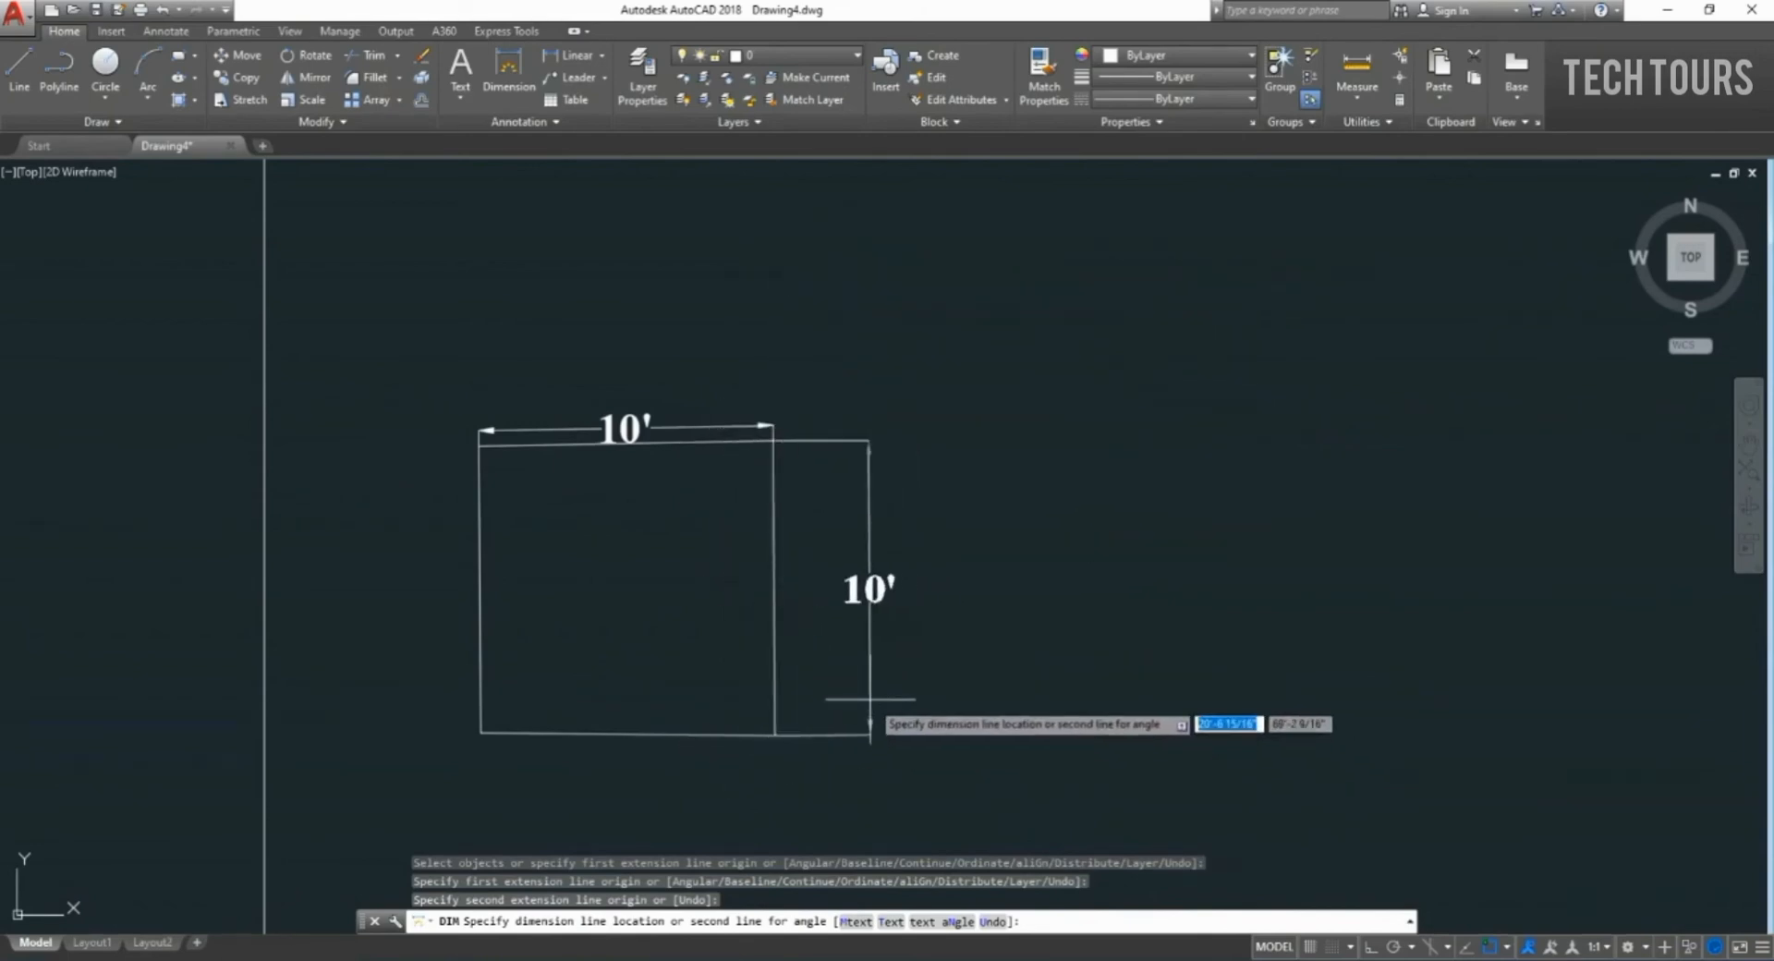
left_click(904, 767)
scroll(904, 778, "down", 5)
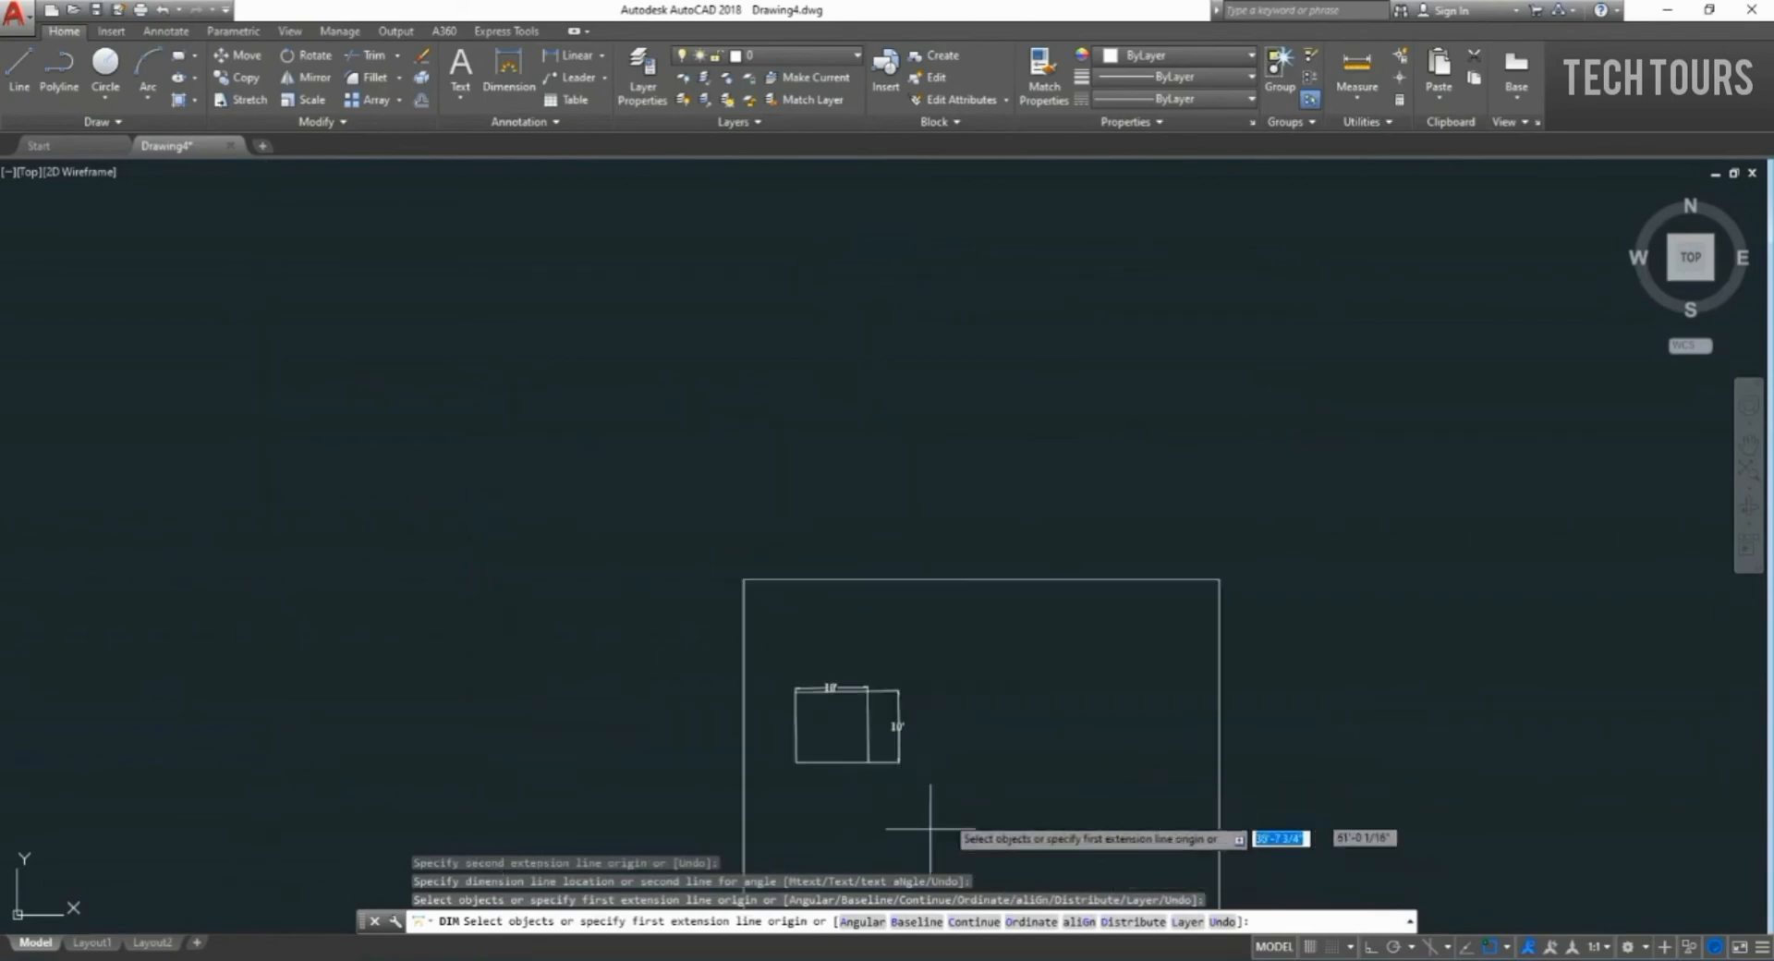
scroll(873, 855, "down", 2)
scroll(867, 868, "up", 4)
scroll(867, 868, "up", 6)
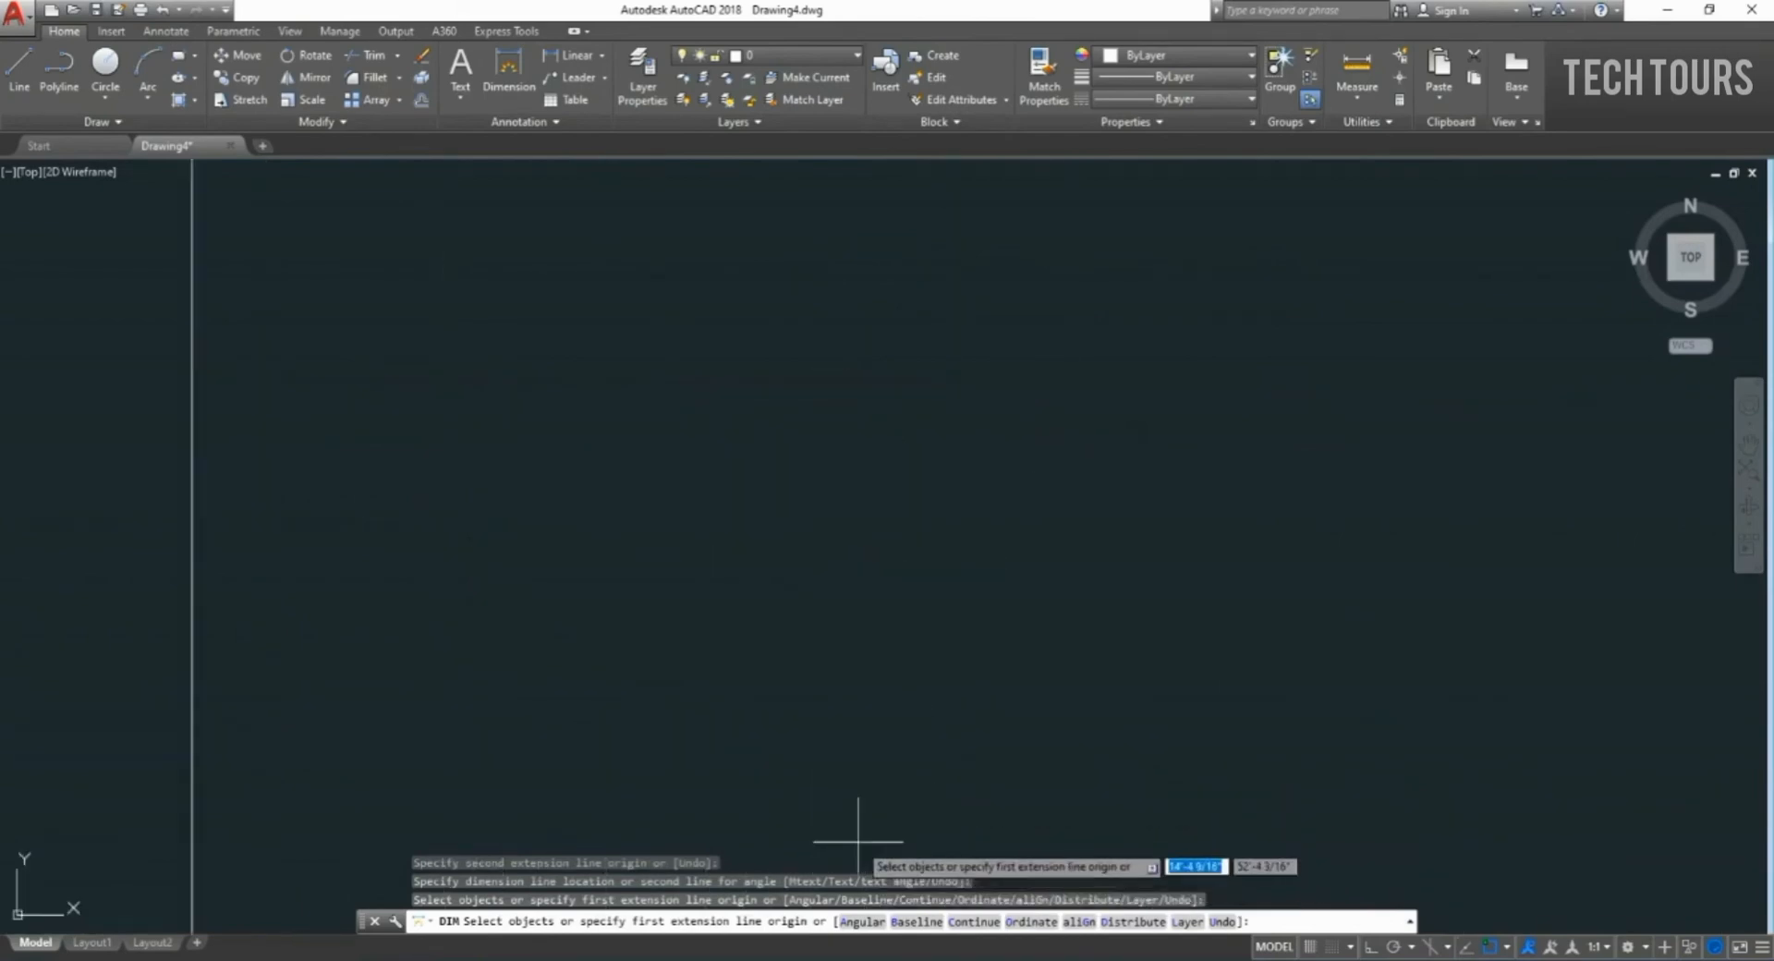
scroll(844, 820, "down", 4)
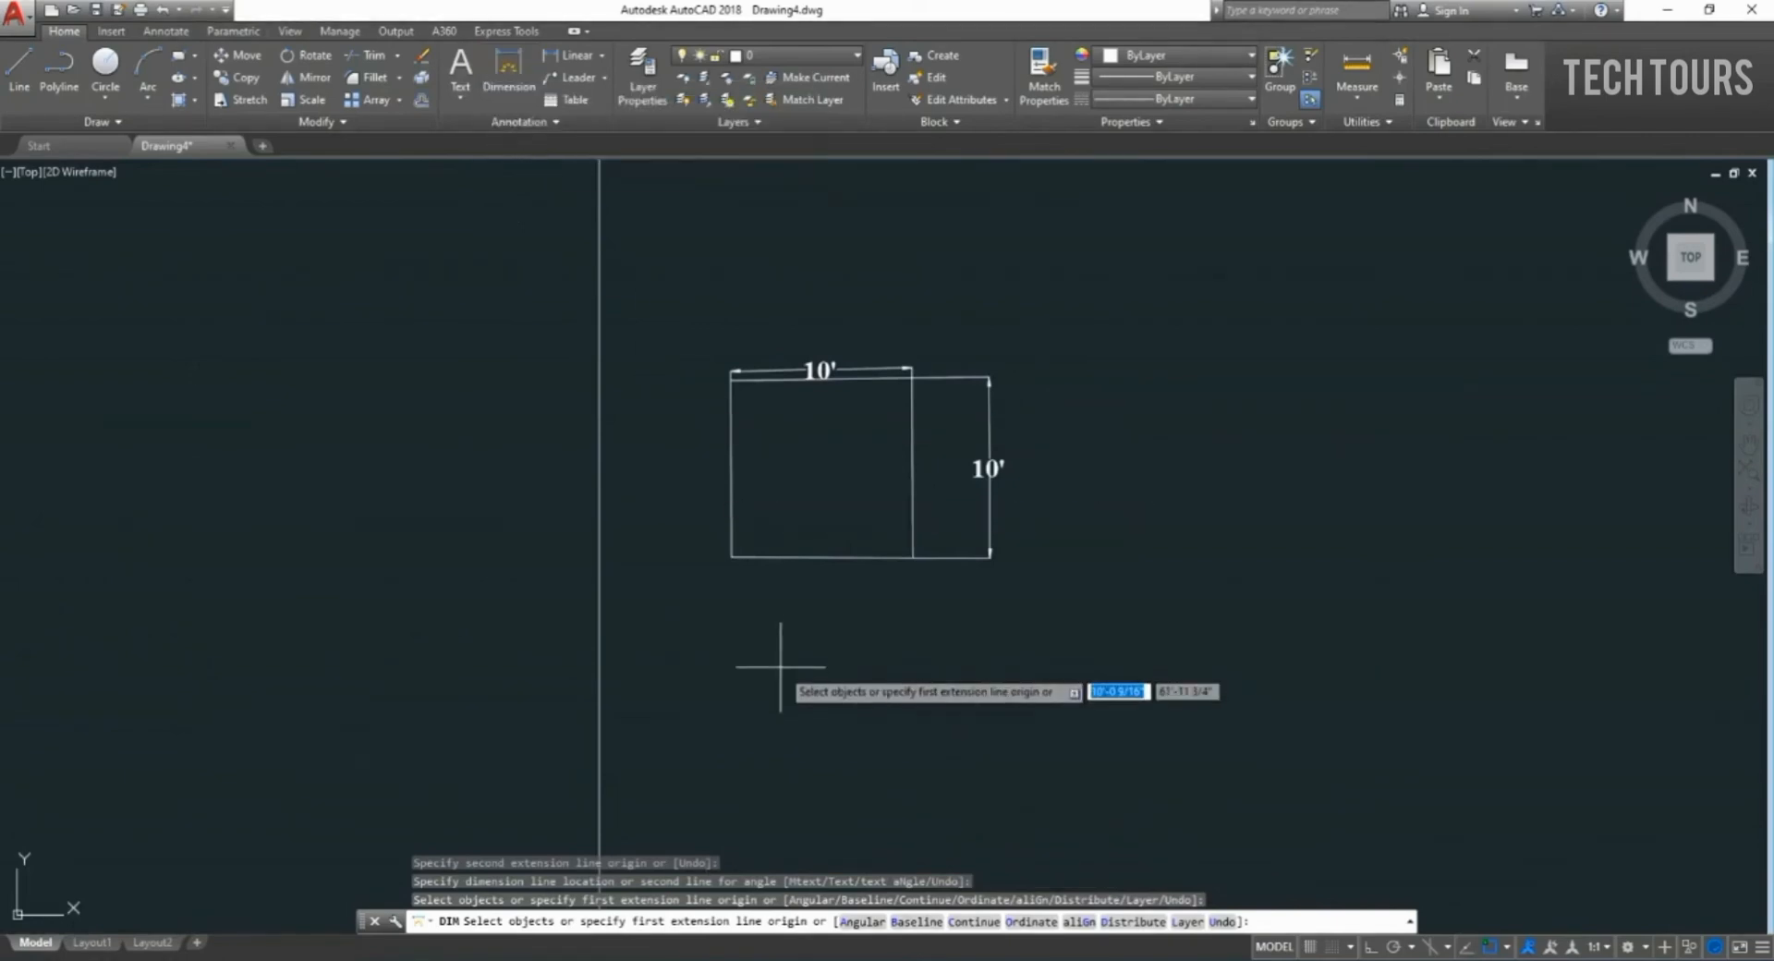
key("Return")
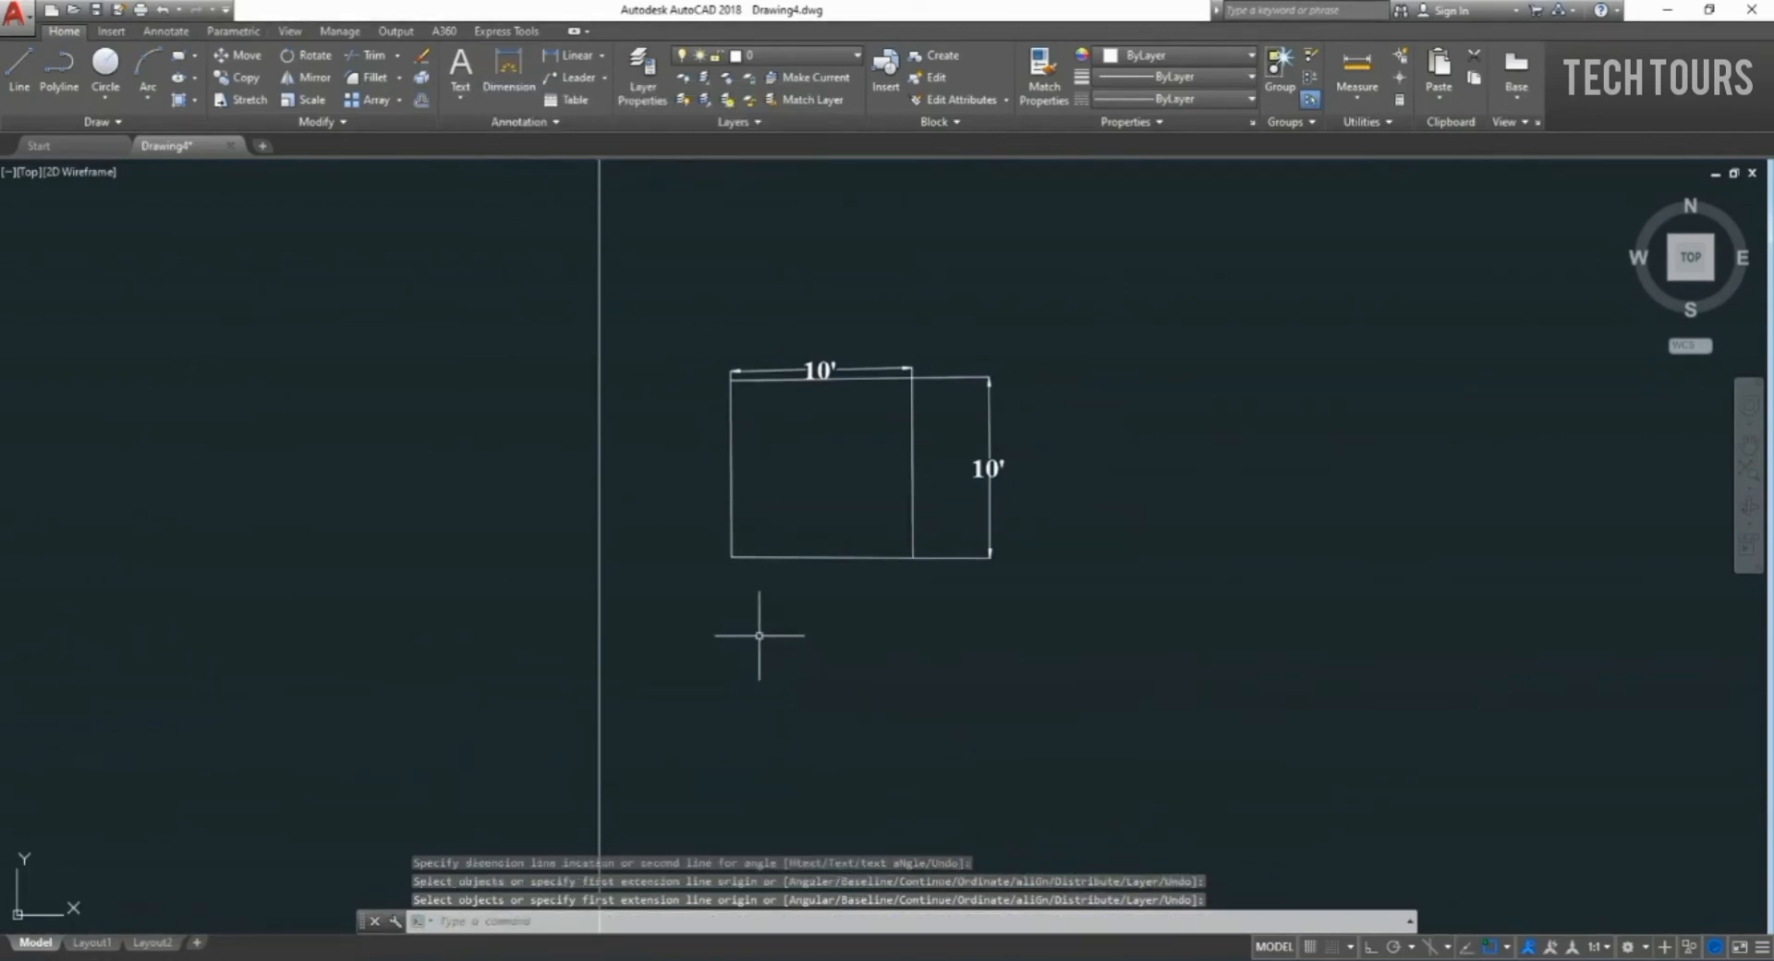
Dimension the square's bottom edge between its two corners, placing the dimension line a short distance below the edge.
key("Return")
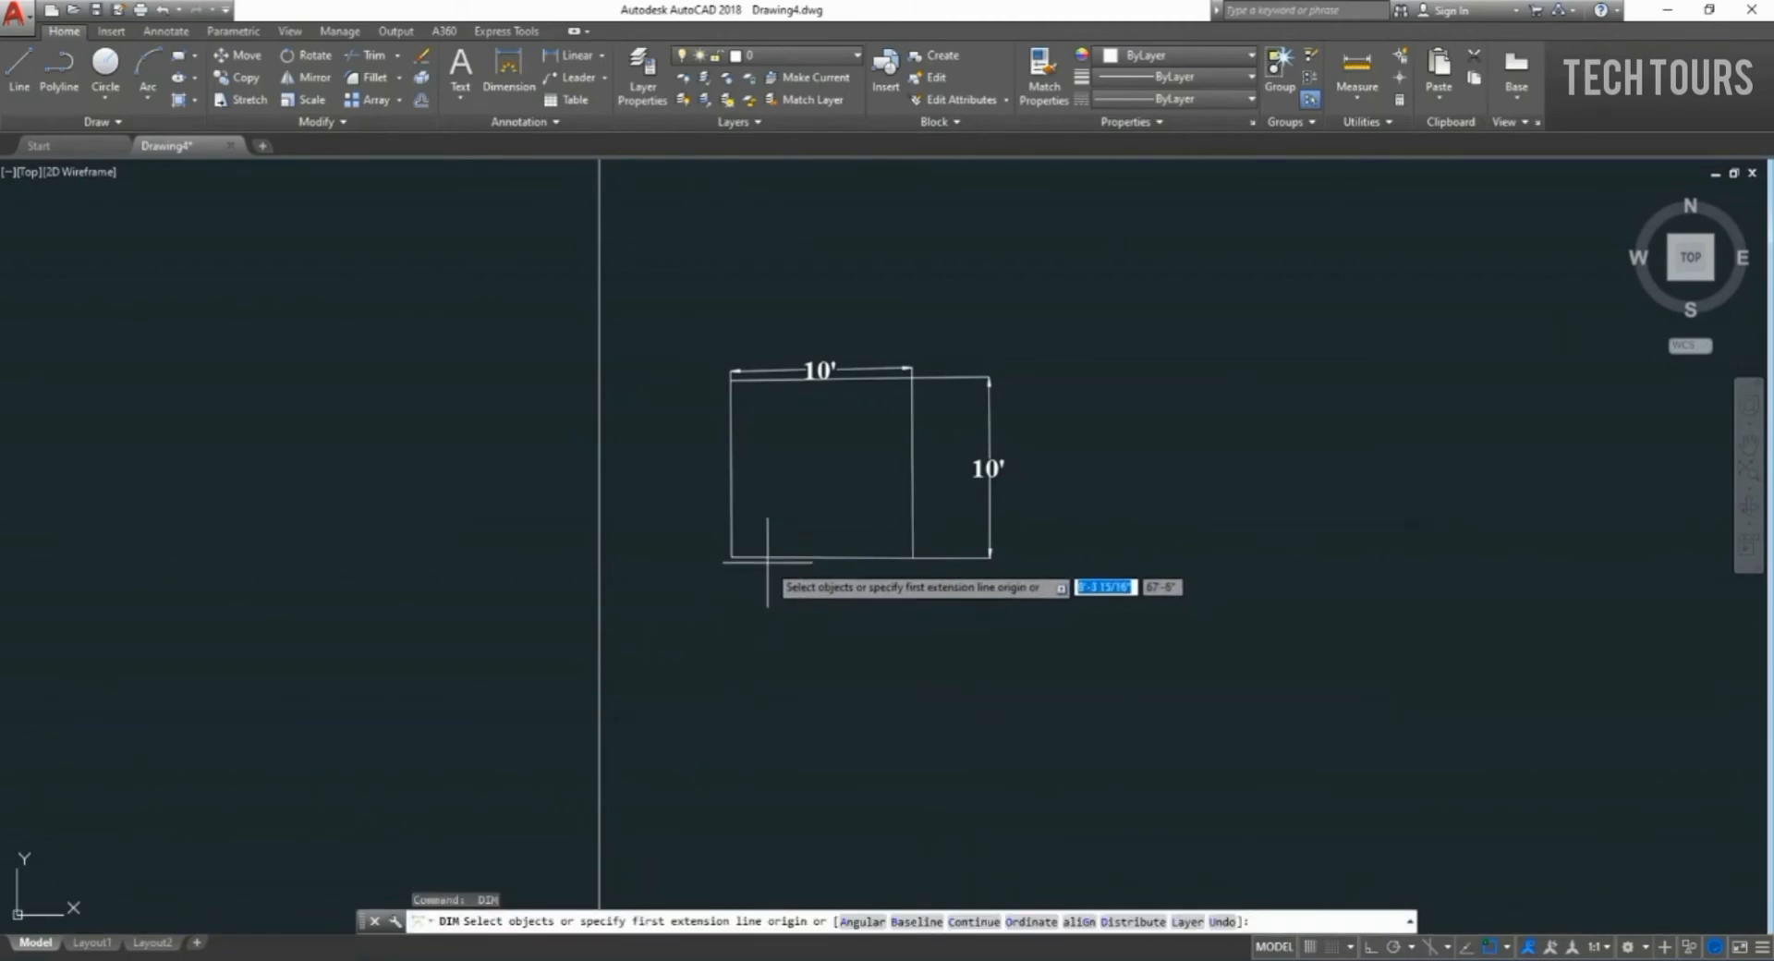
scroll(771, 560, "up", 4)
key("Return")
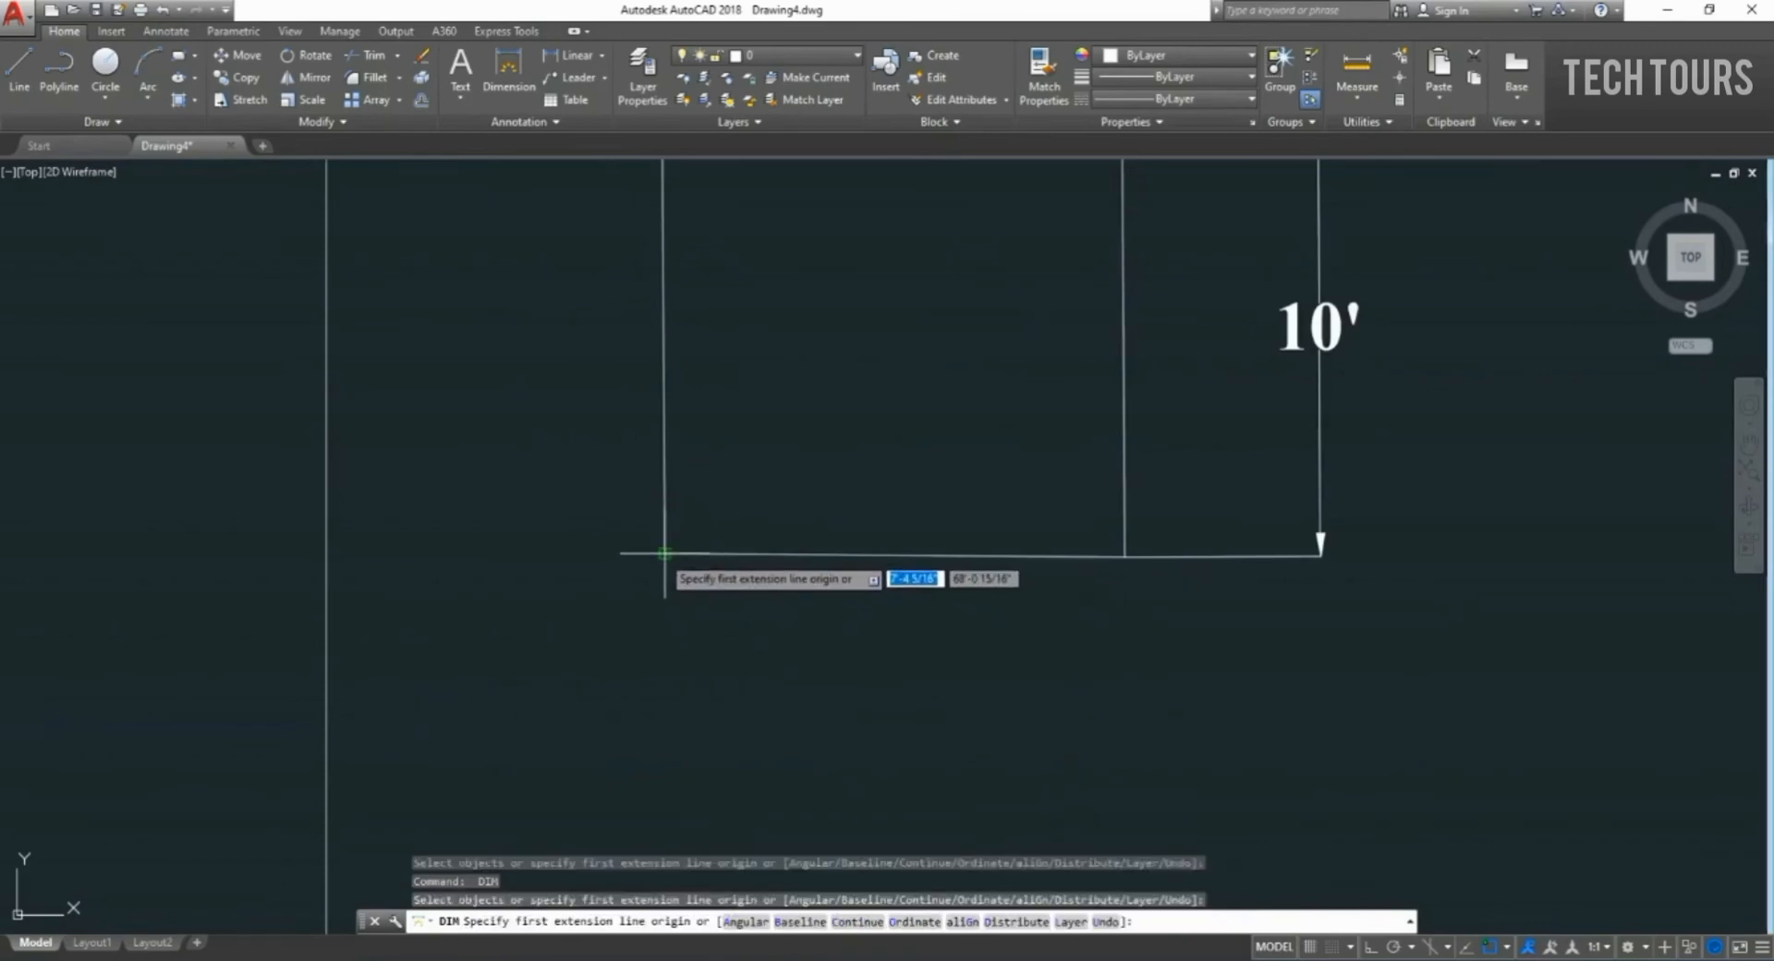
left_click(664, 553)
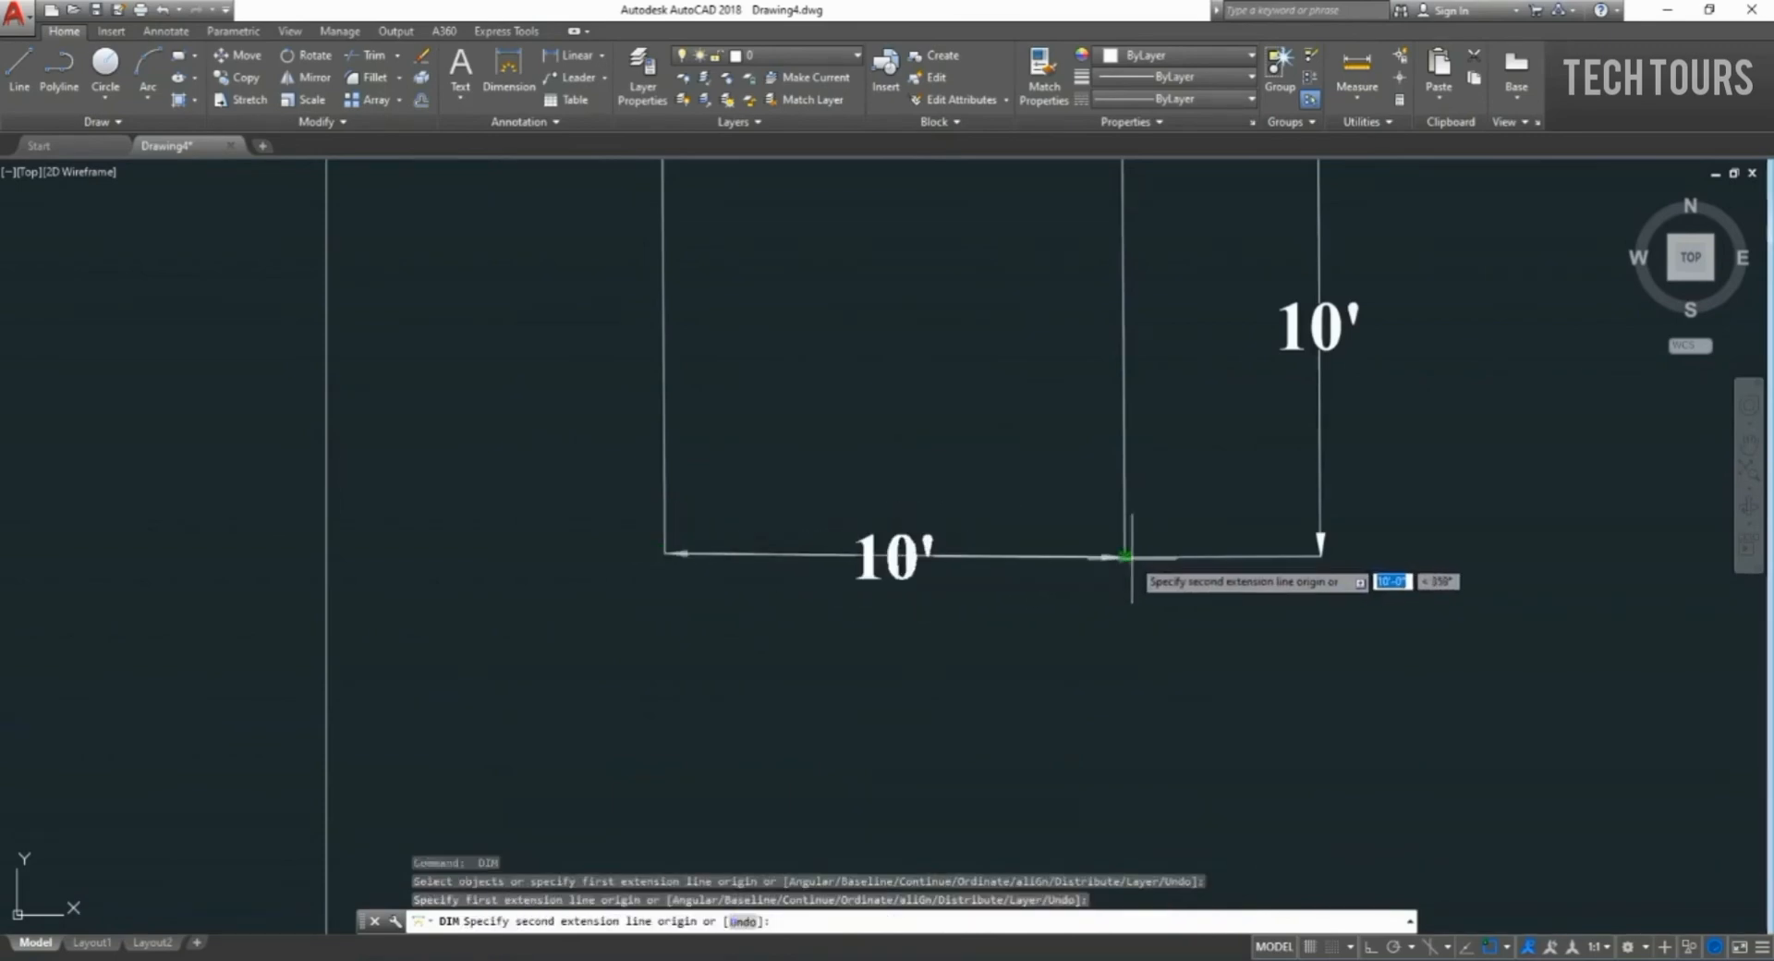
left_click(1123, 557)
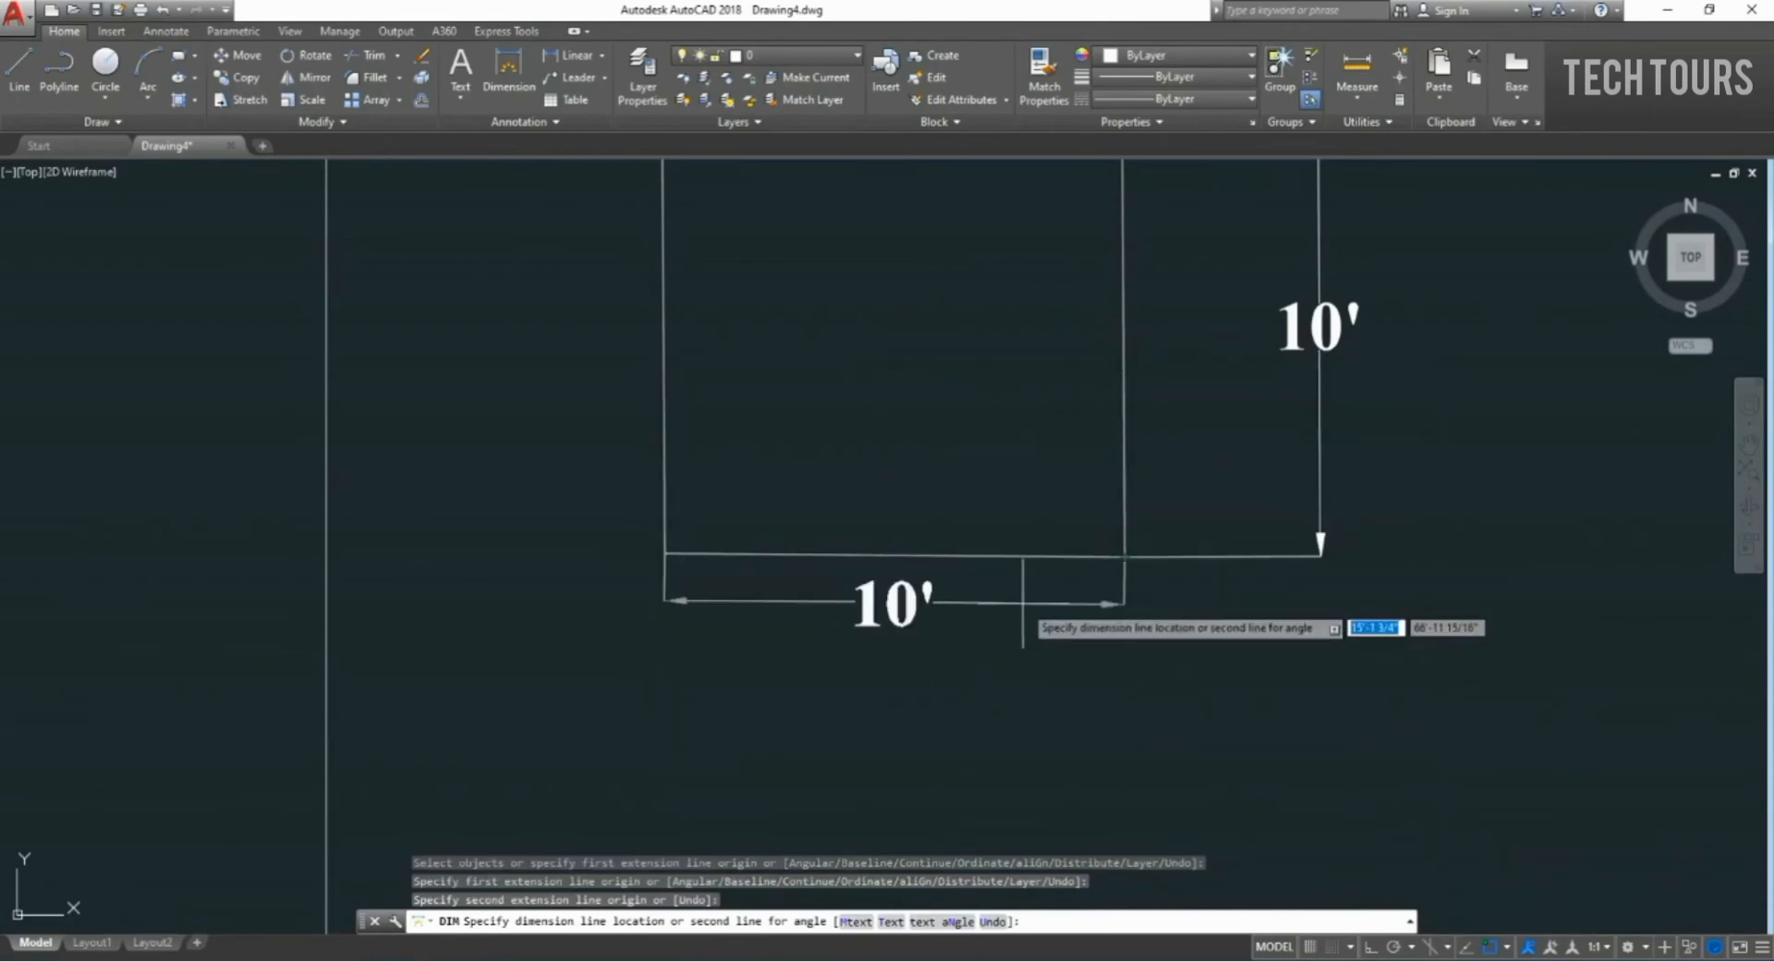
left_click(1012, 661)
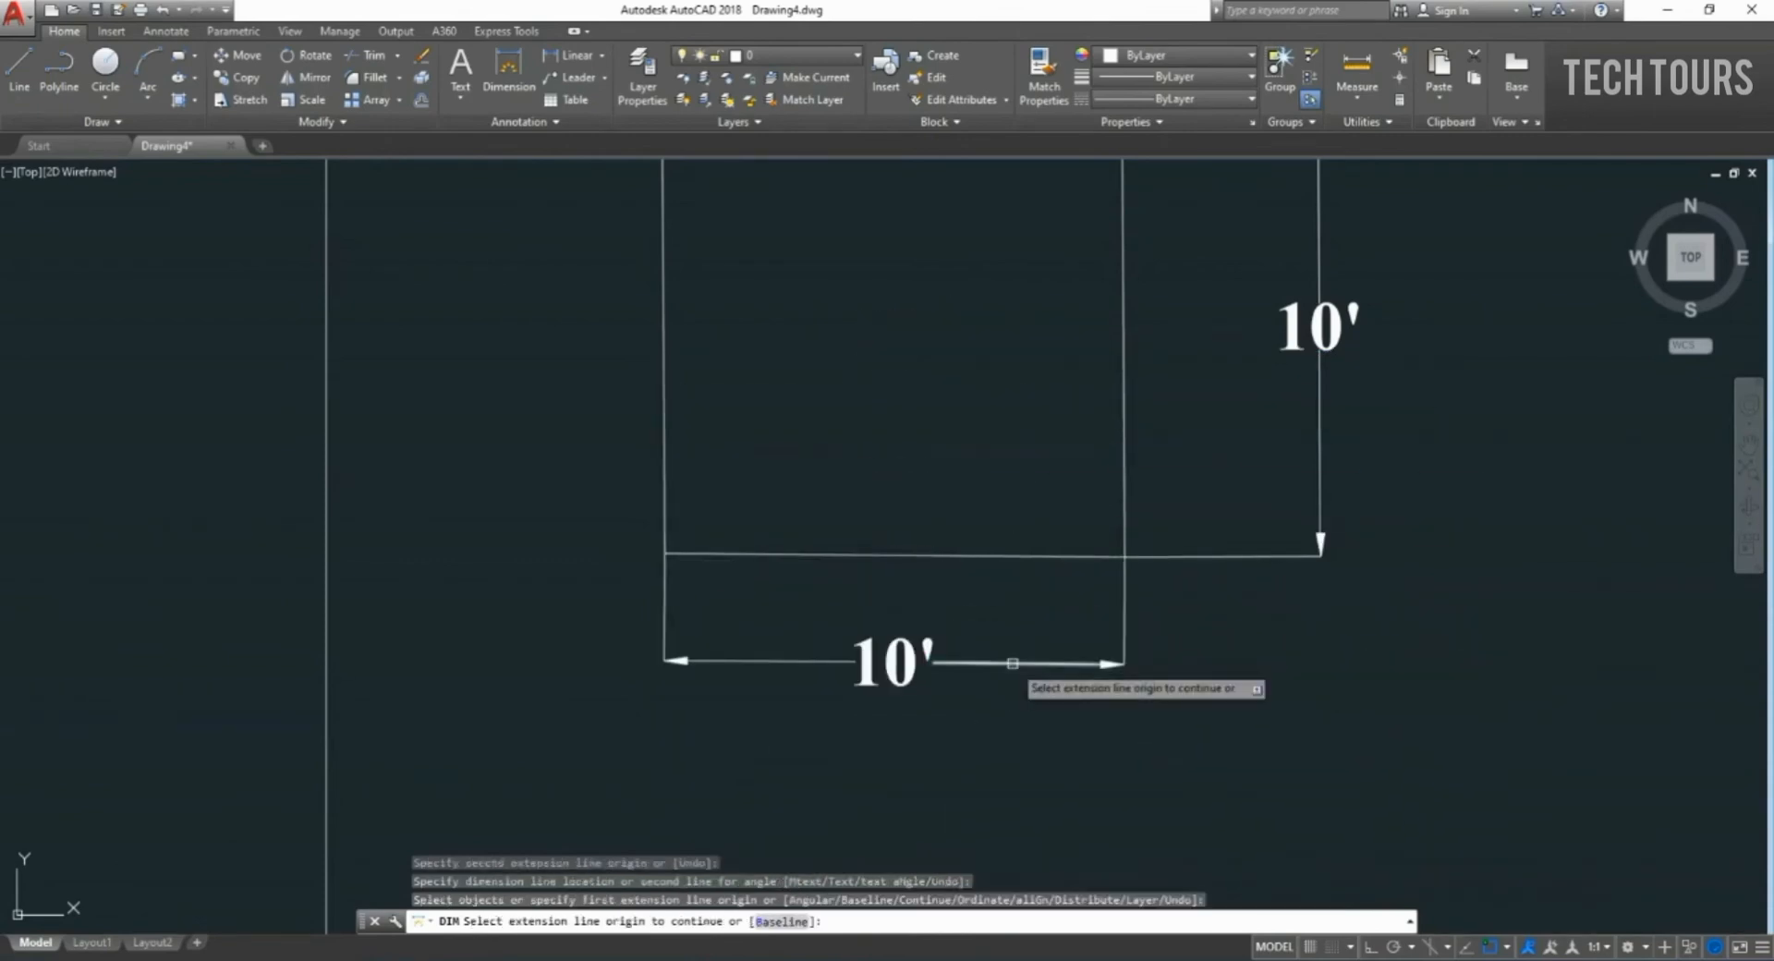
scroll(1002, 658, "down", 4)
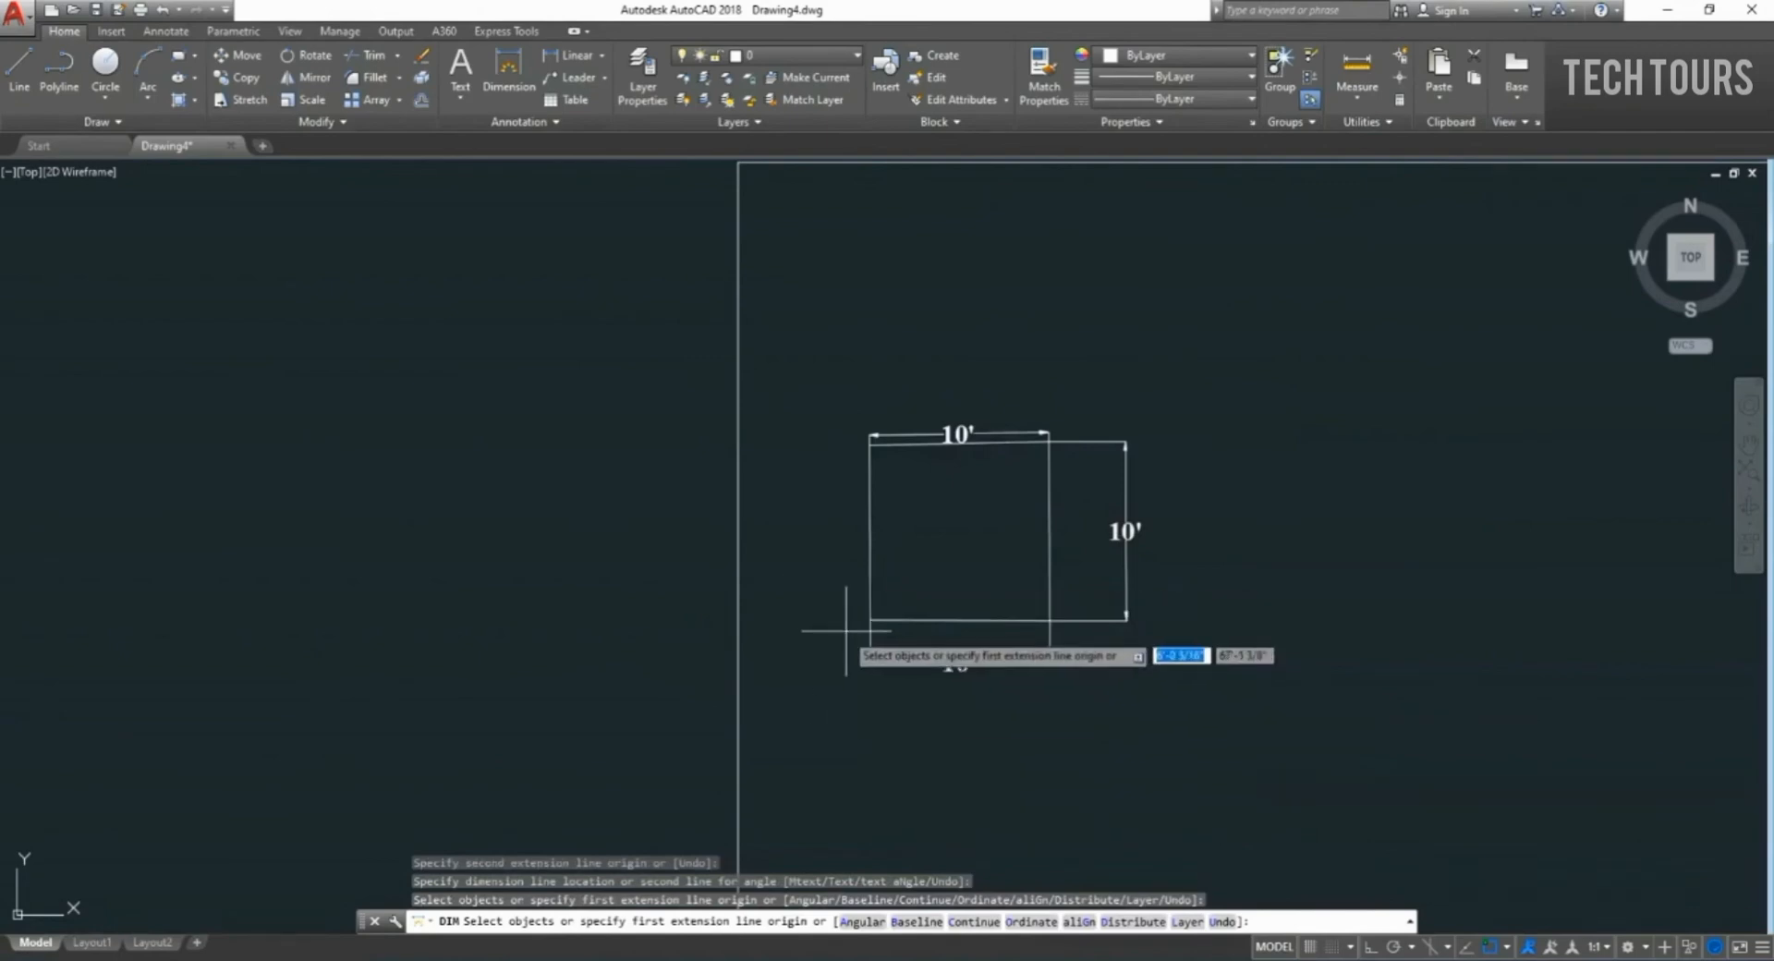
key("Escape")
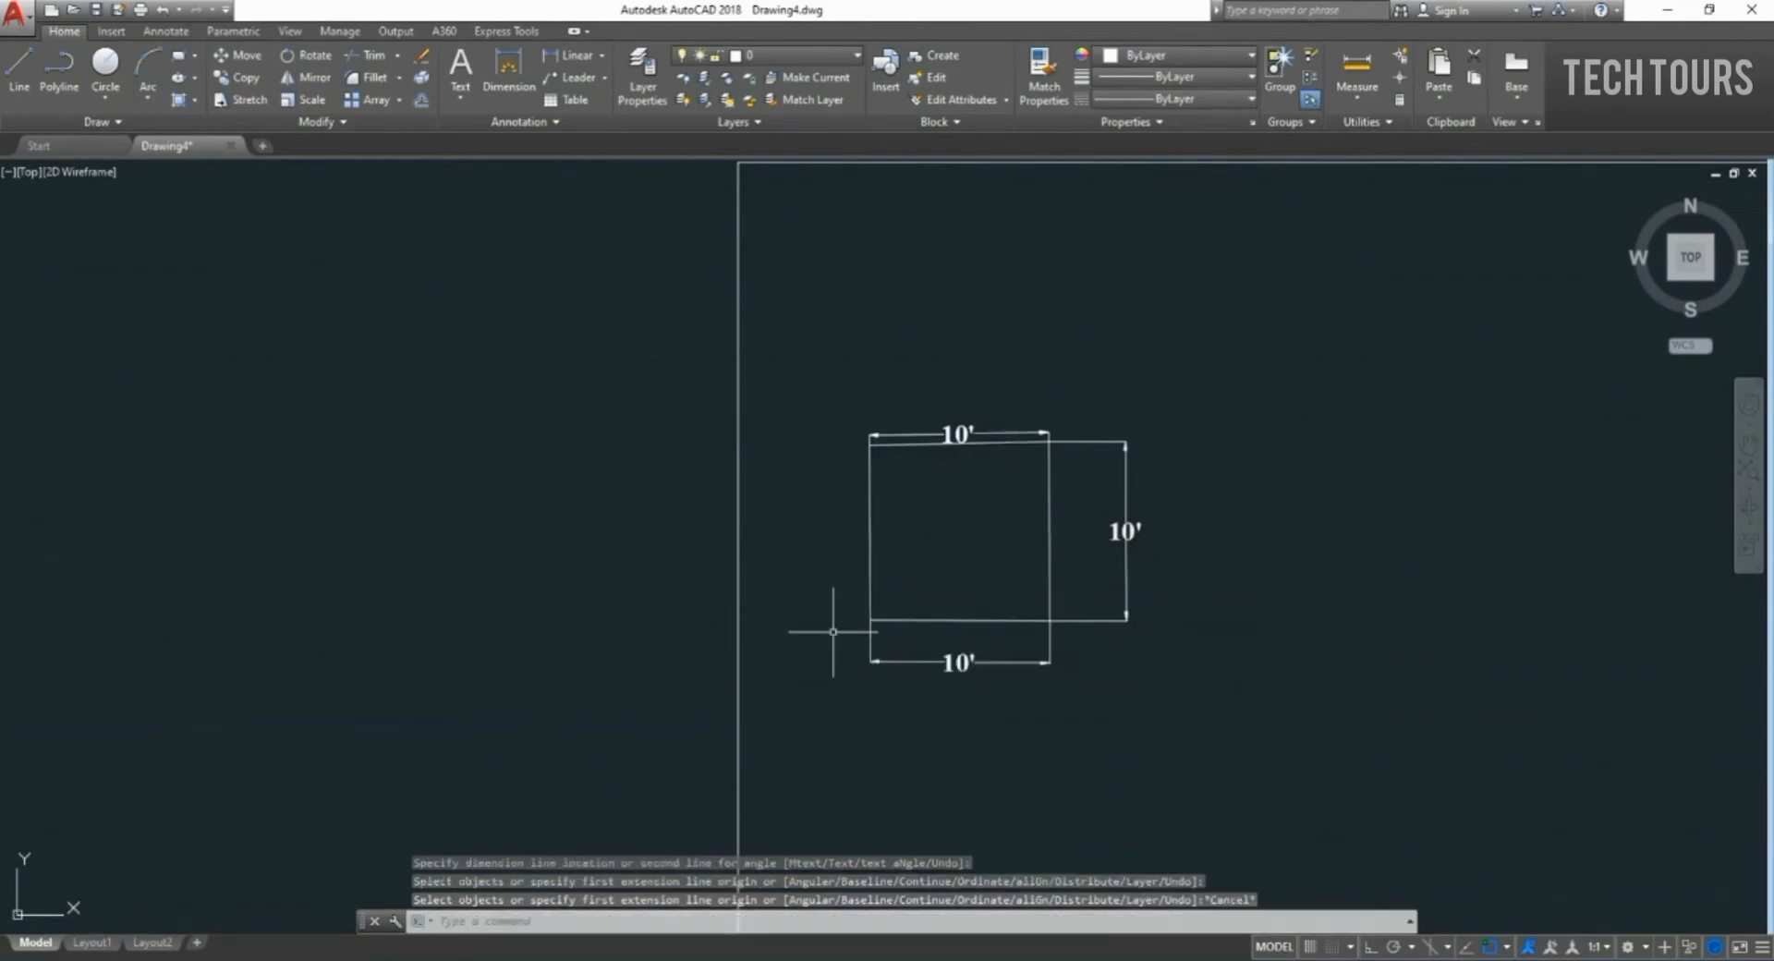
Dimension the square's left edge between its upper and lower corners, placing the dimension line outside the square.
key("Return")
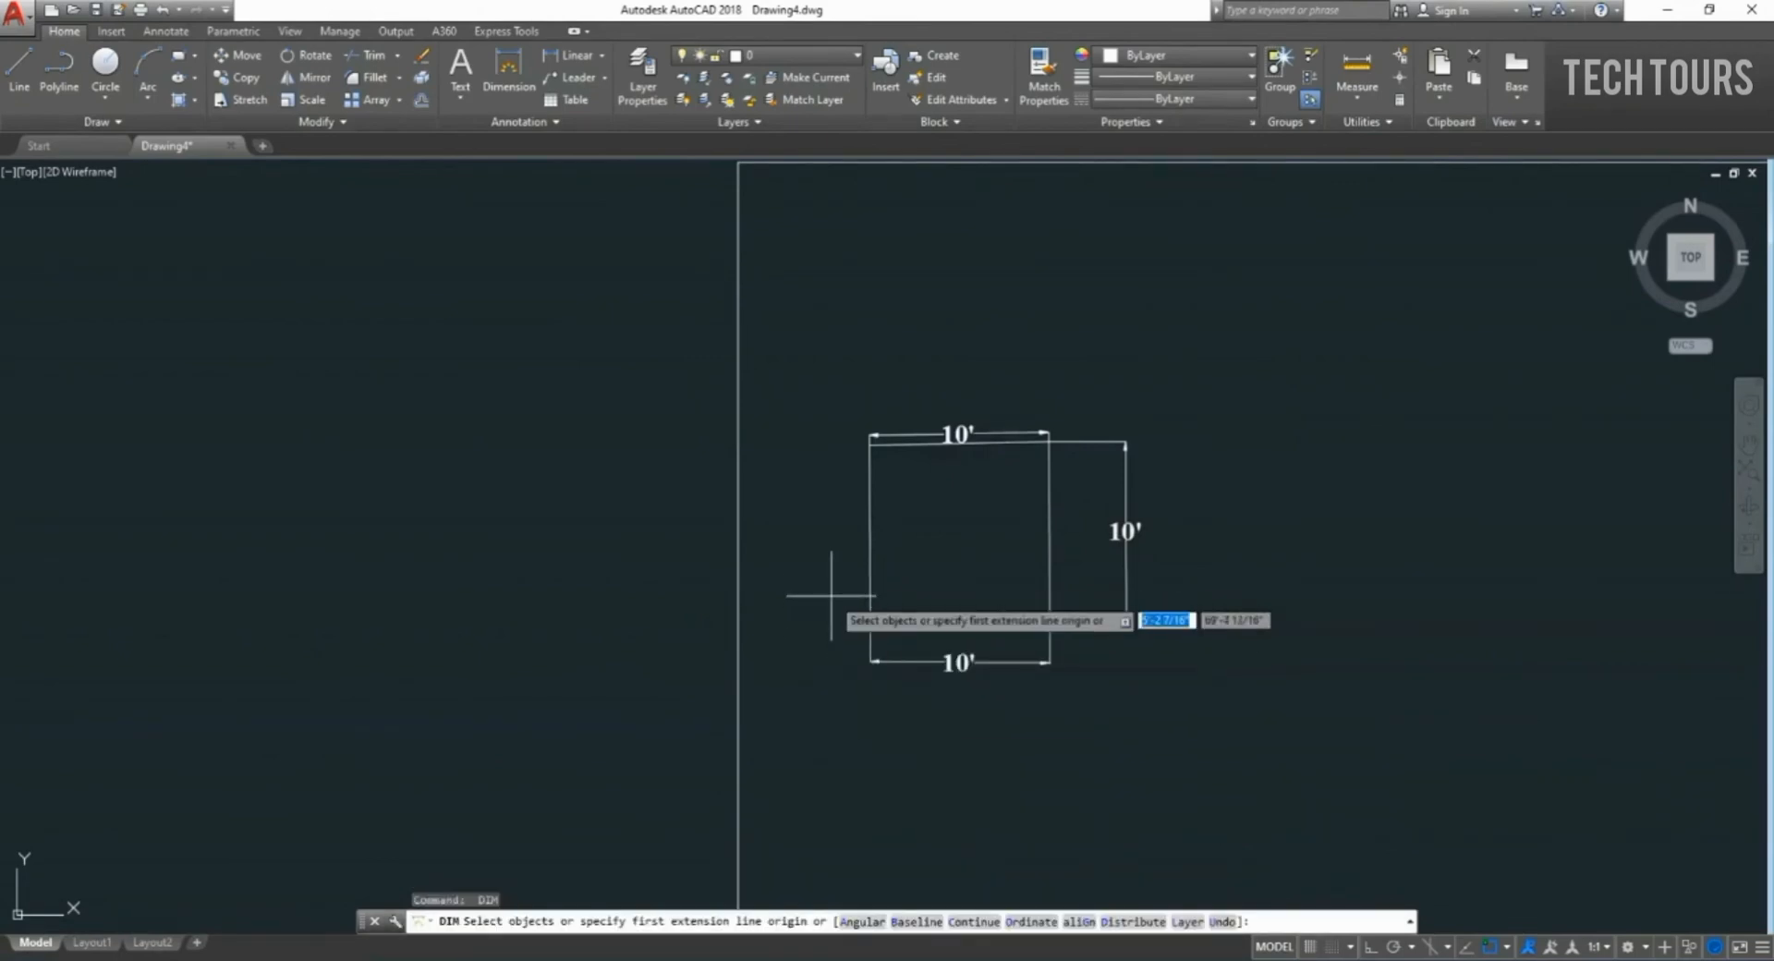
scroll(910, 563, "up", 4)
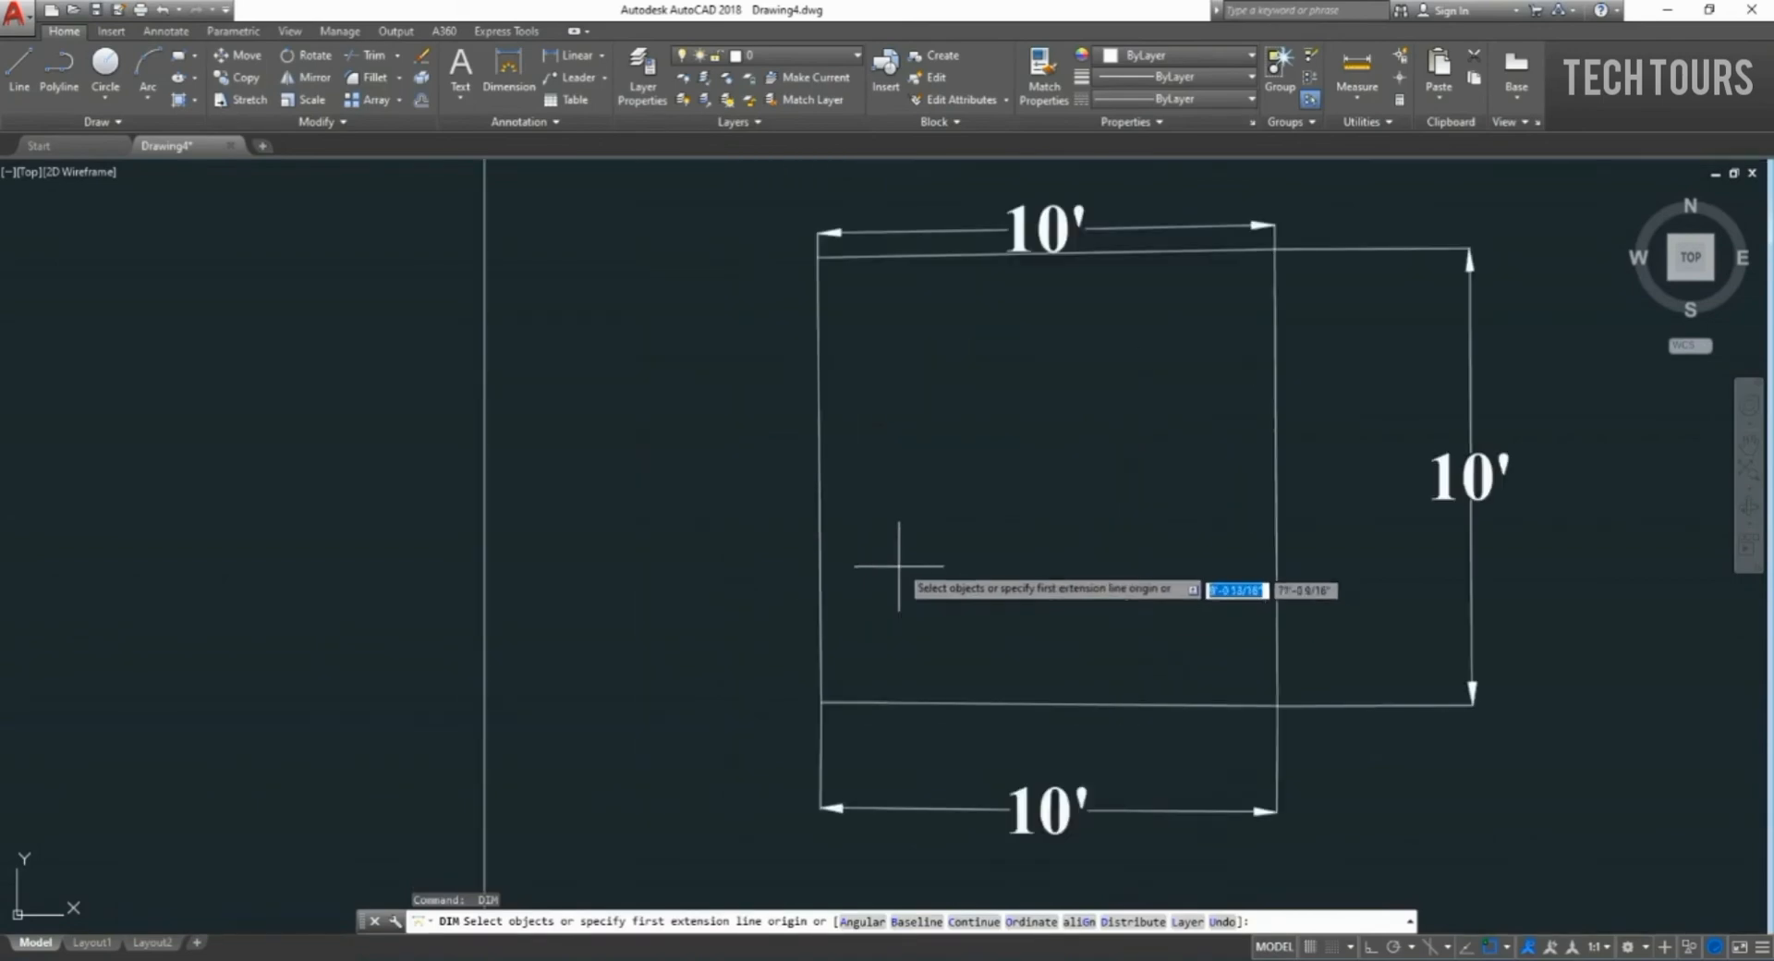
left_click(818, 261)
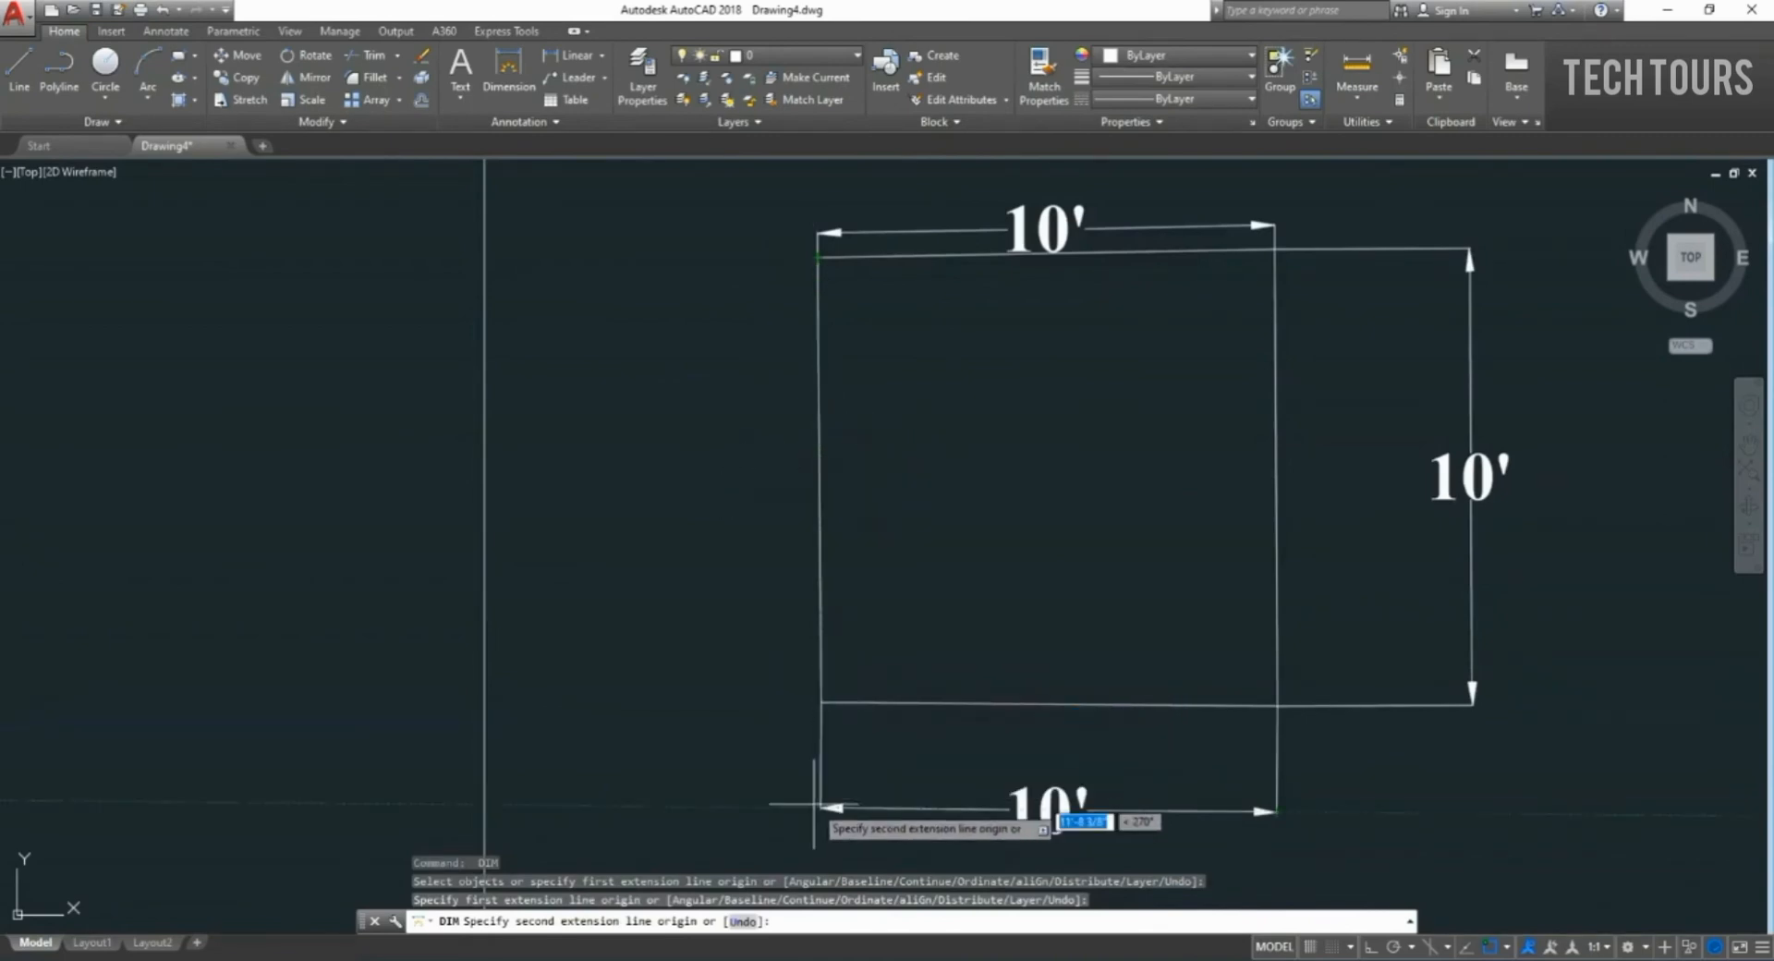
scroll(827, 719, "up", 5)
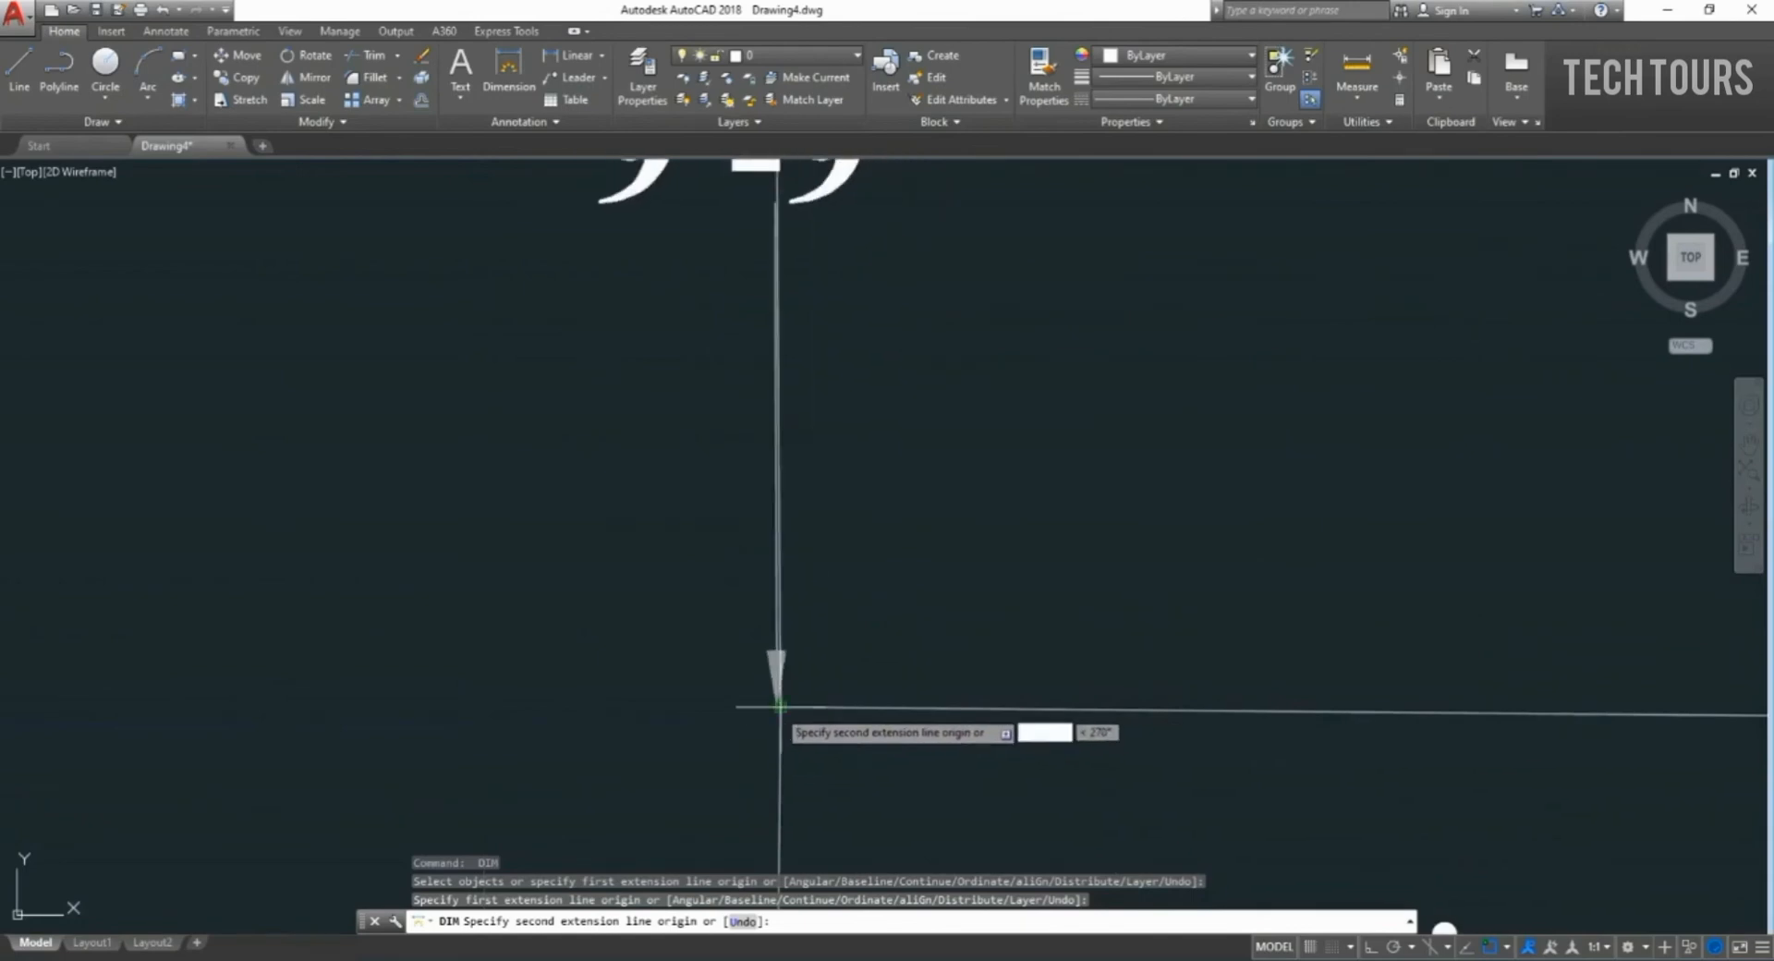
scroll(779, 706, "down", 5)
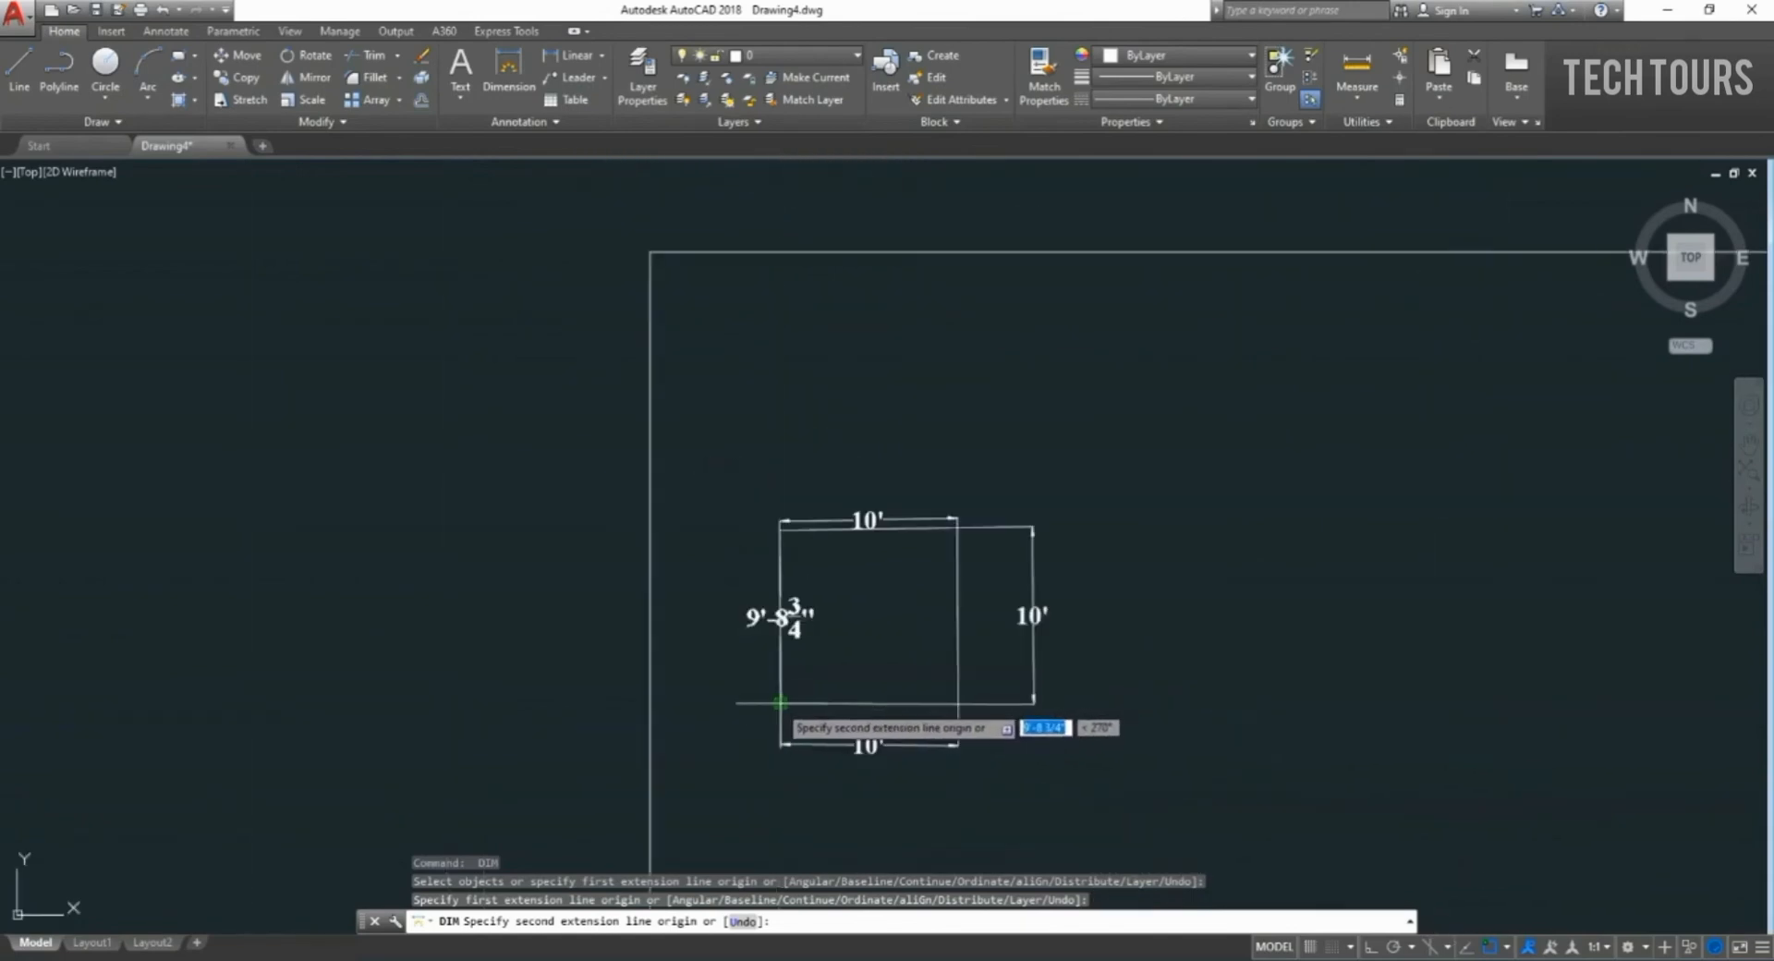
scroll(785, 716, "up", 2)
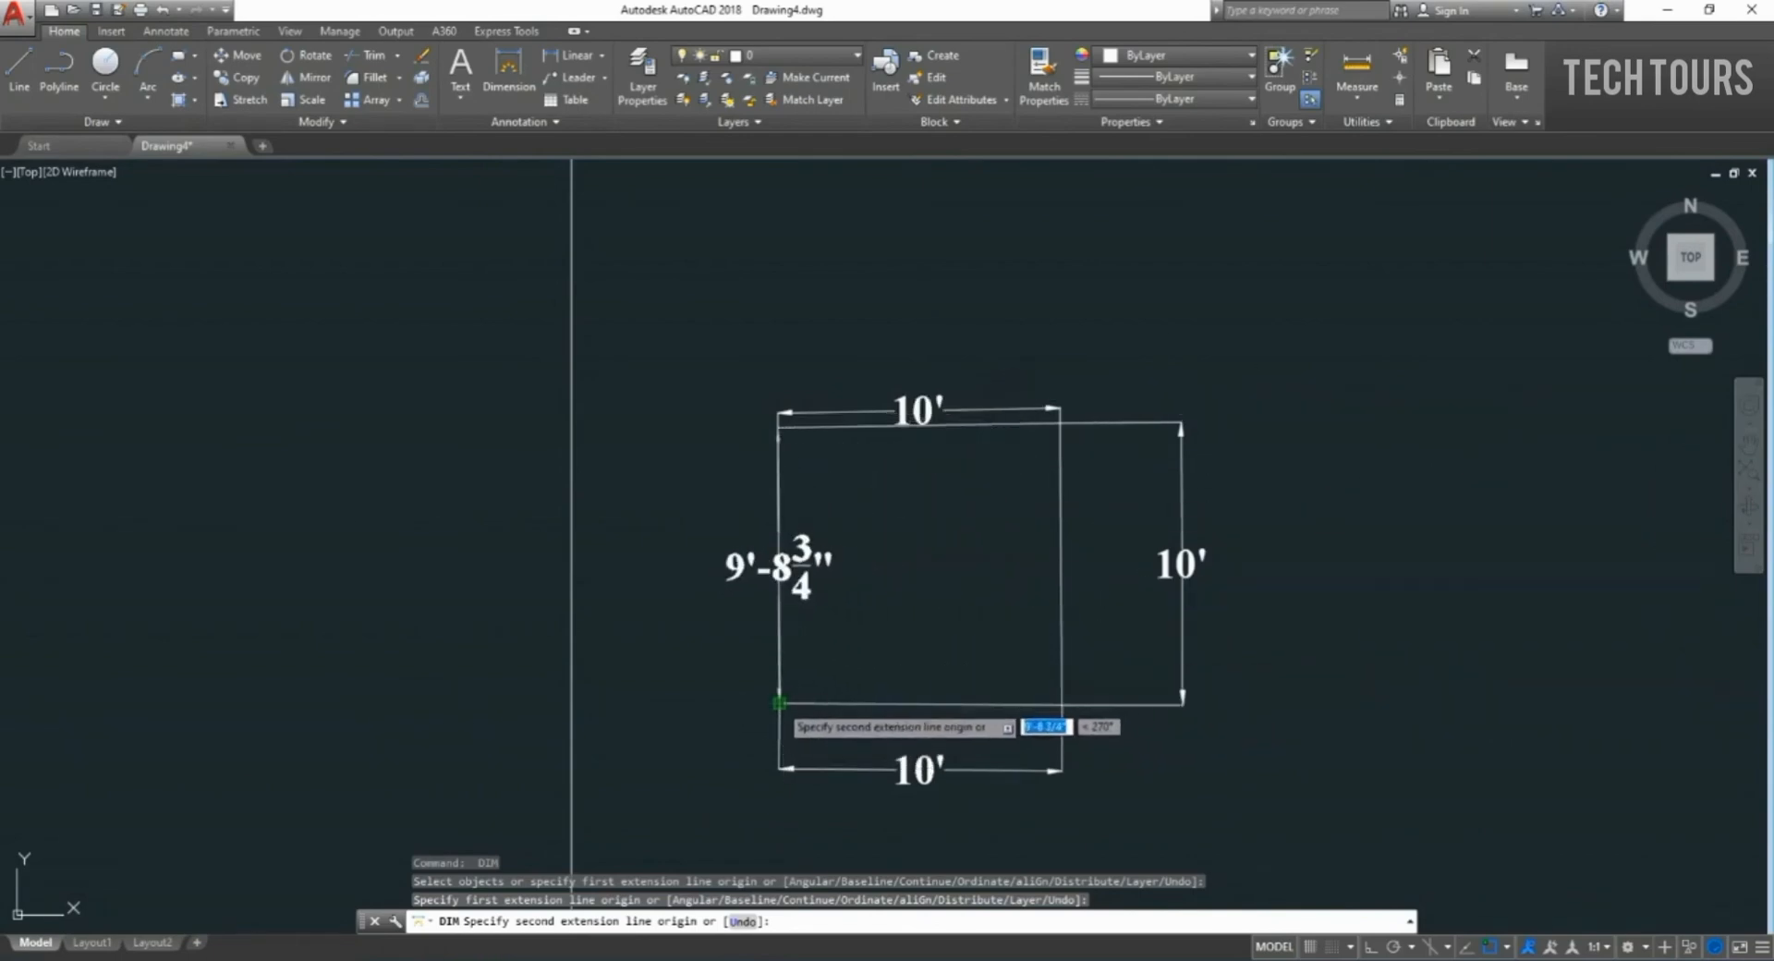
left_click(779, 702)
left_click(704, 700)
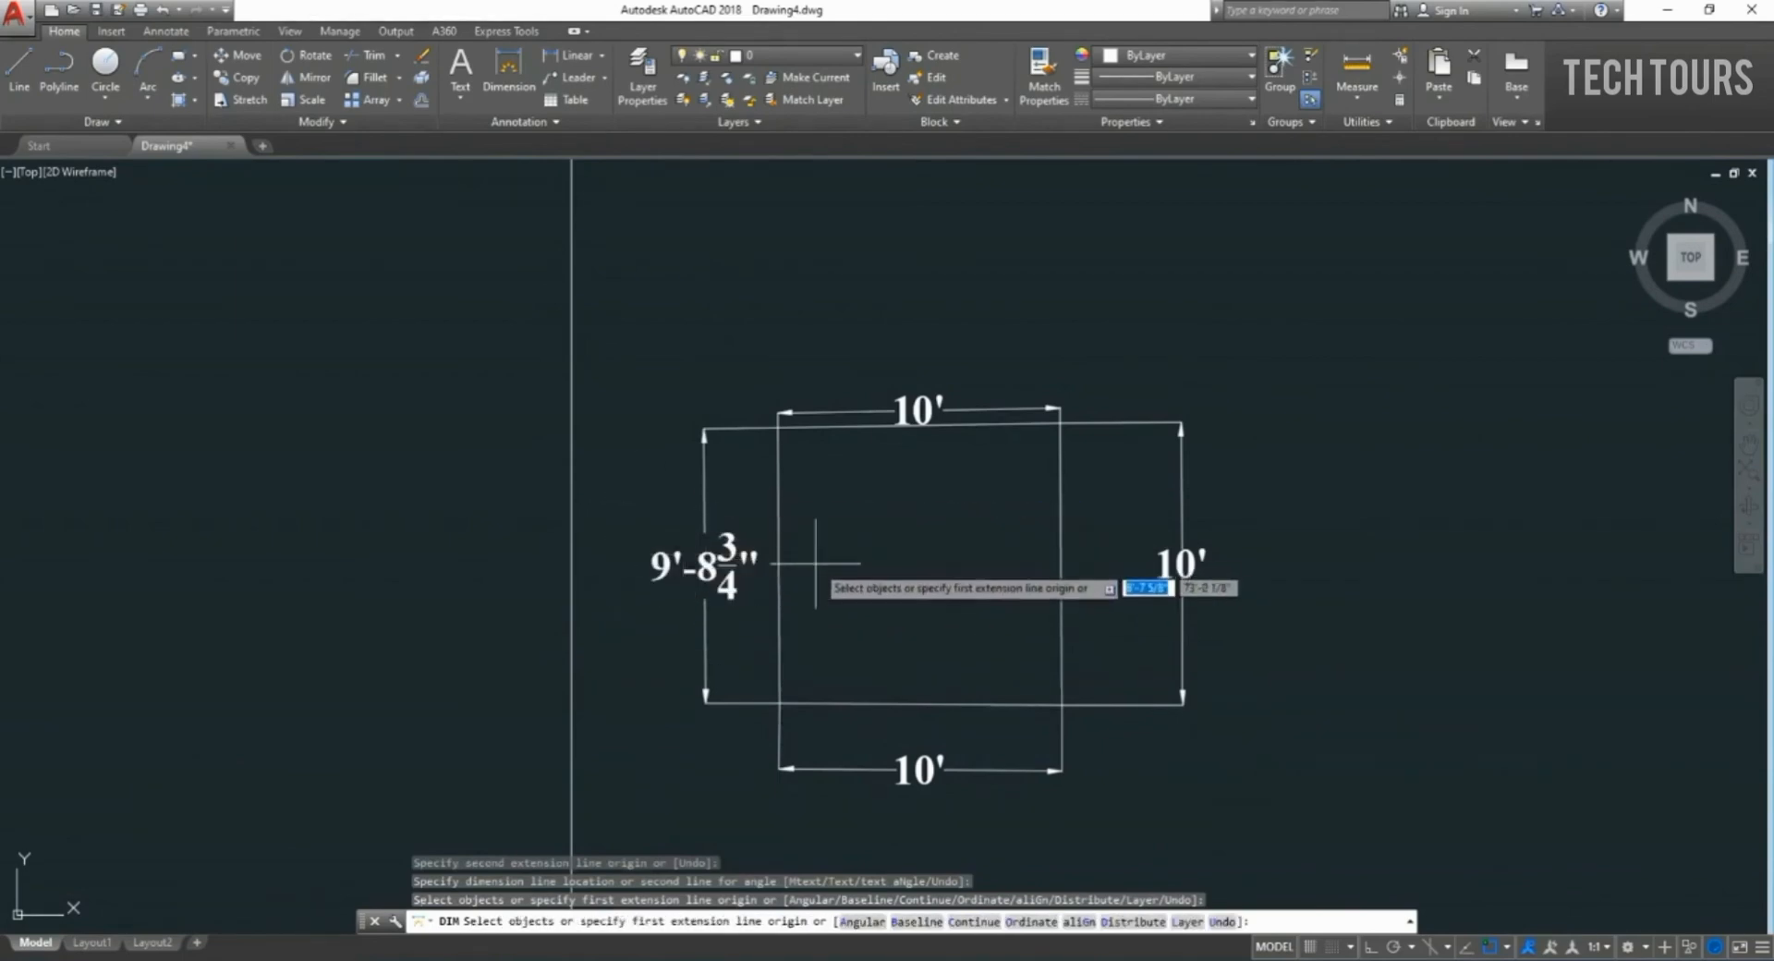
key("Escape")
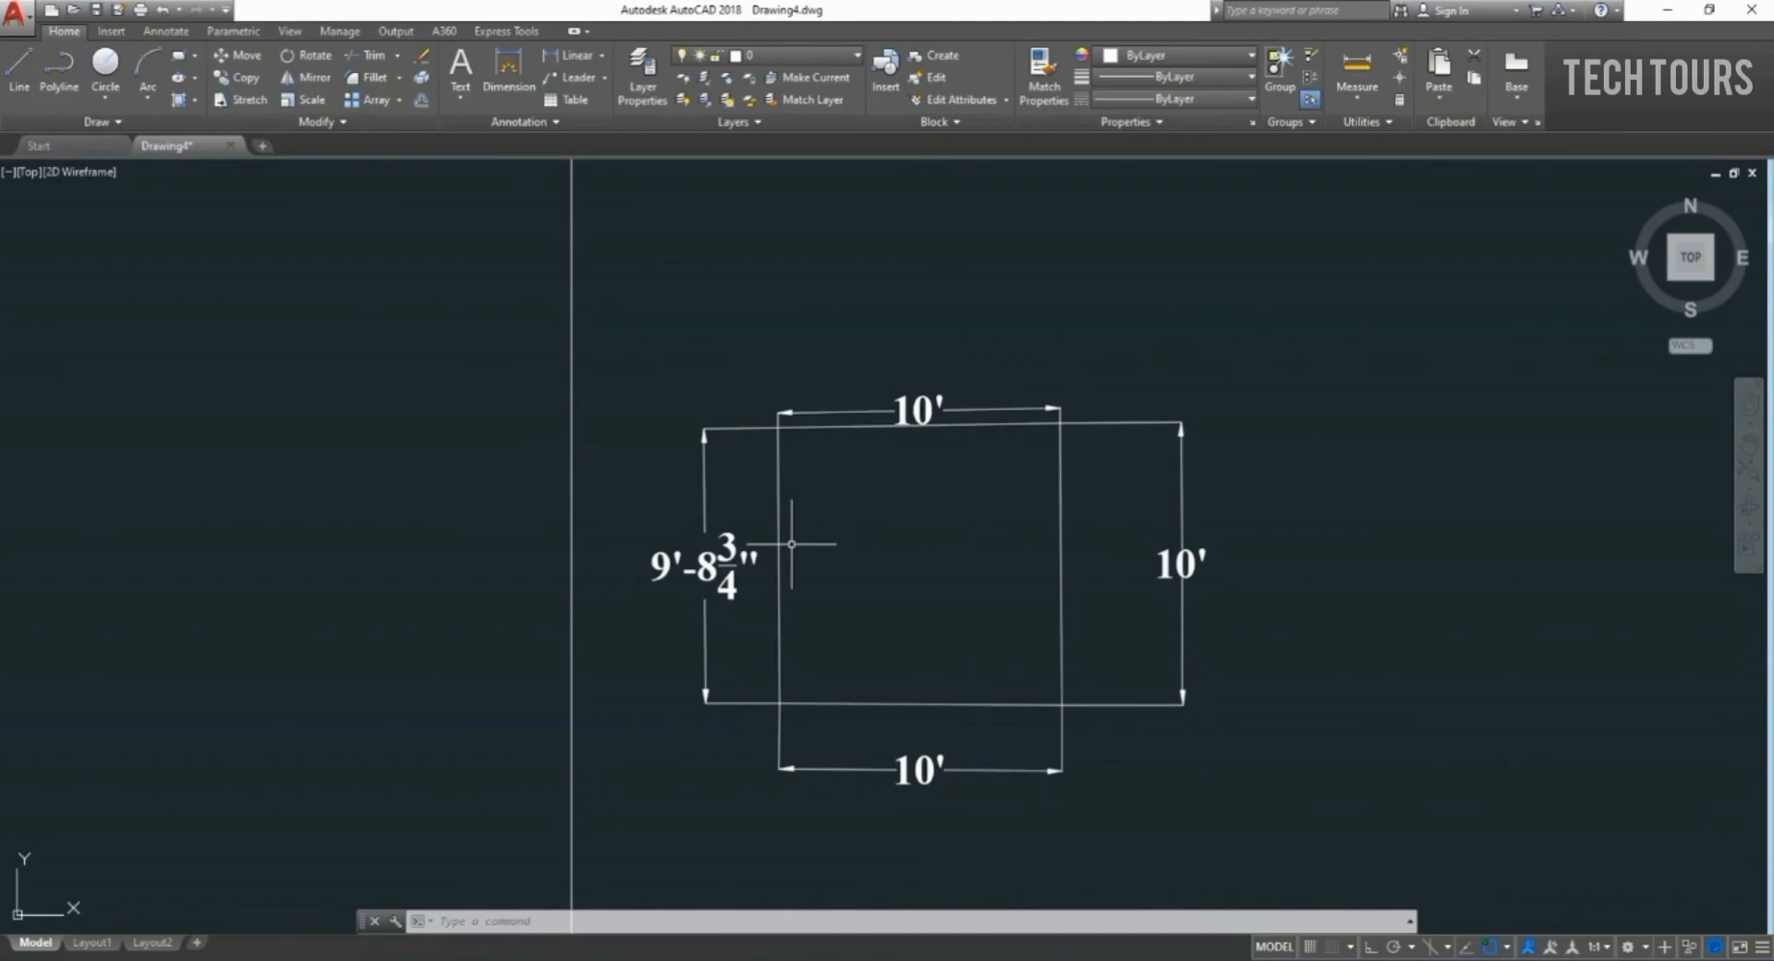
Examine the dimensioned square's size and position within the paper border, and the empty area below it.
scroll(885, 540, "down", 6)
scroll(1115, 617, "up", 2)
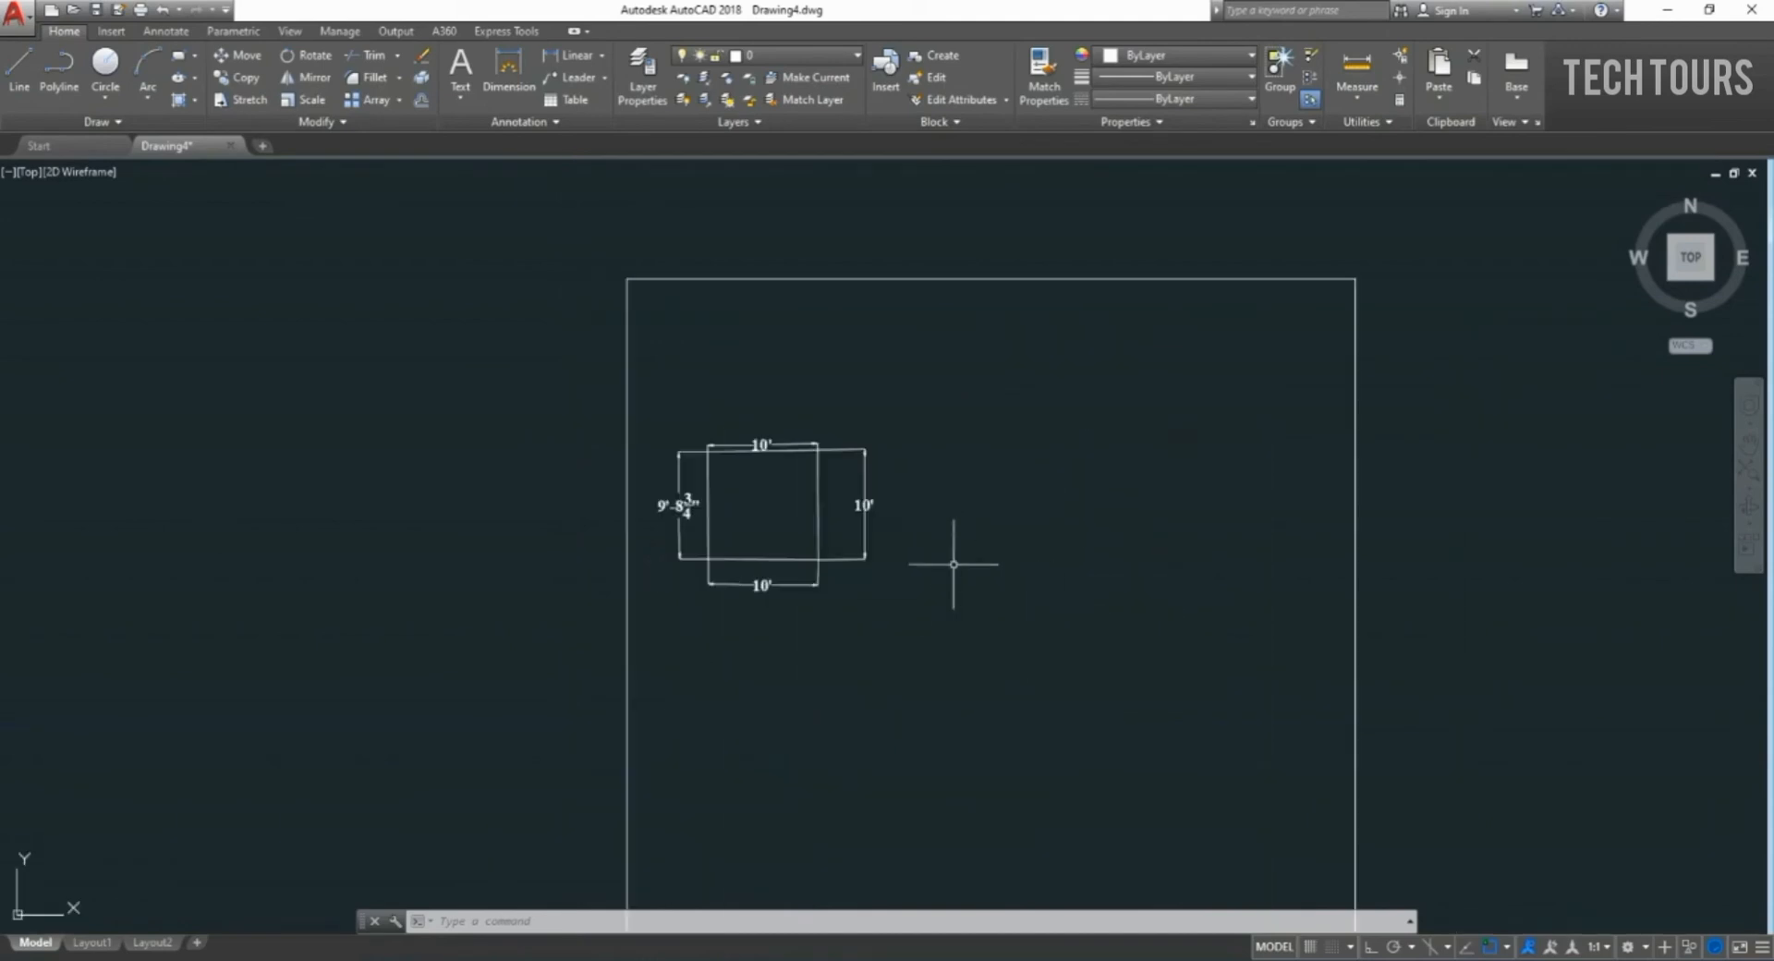
scroll(833, 504, "up", 5)
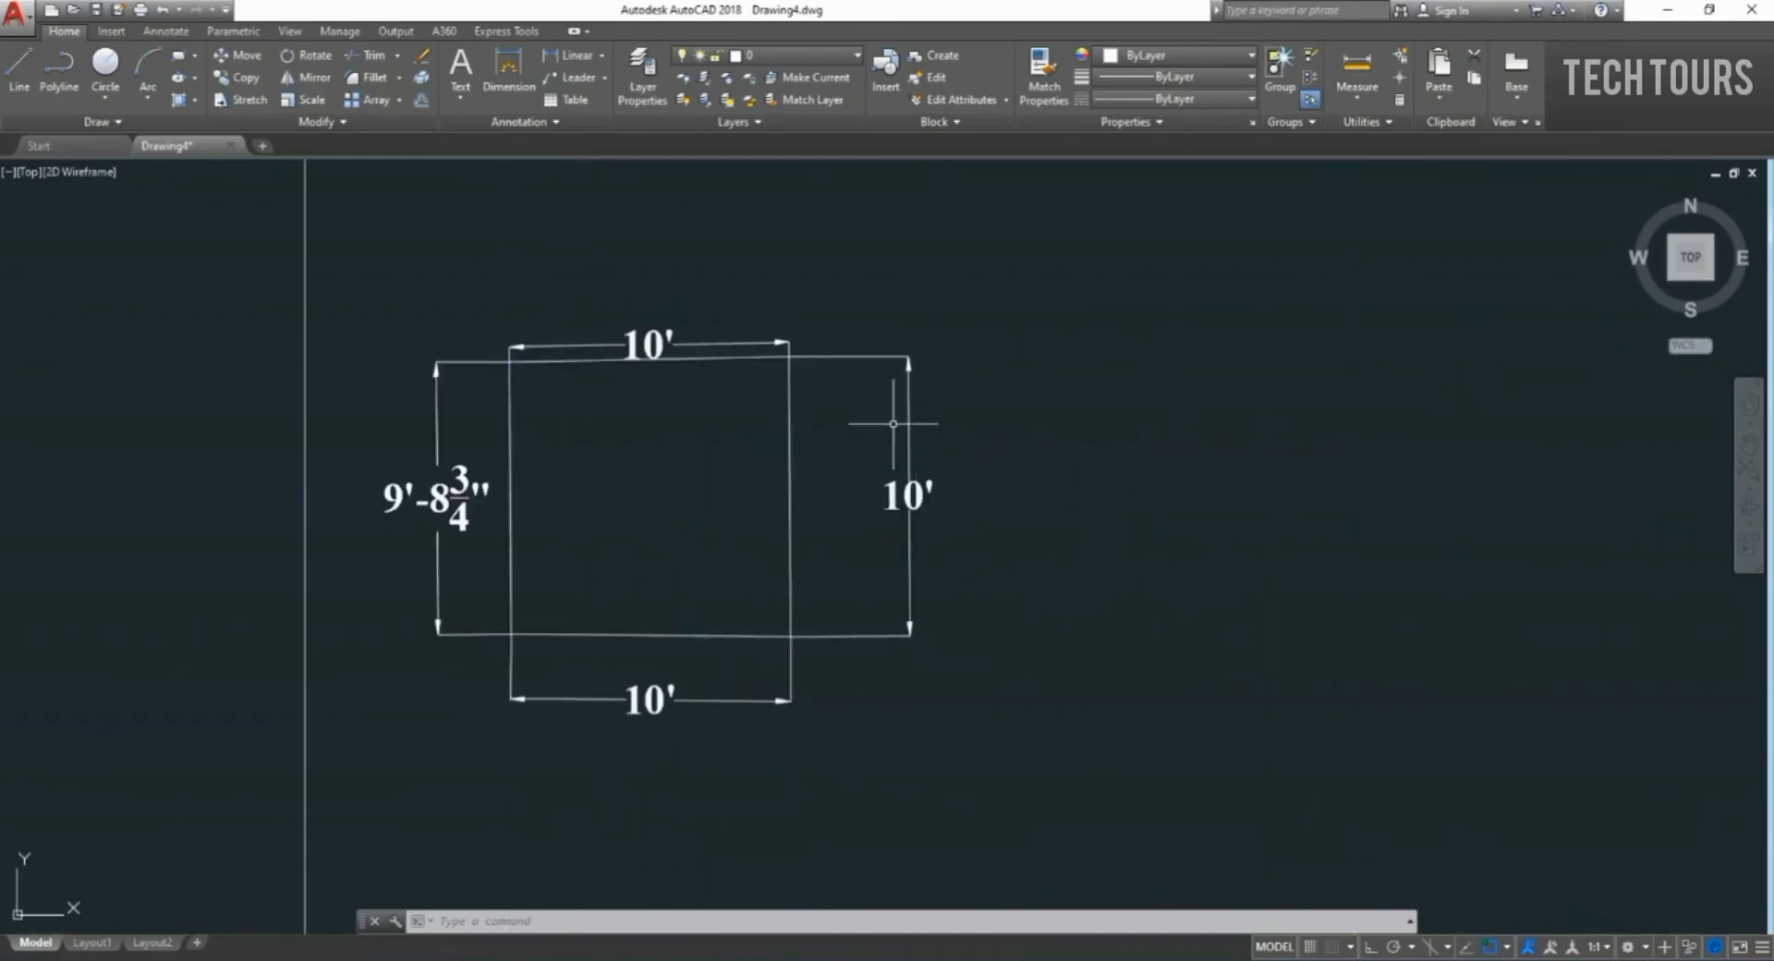
scroll(912, 409, "down", 3)
scroll(1010, 692, "down", 4)
scroll(1030, 851, "down", 4)
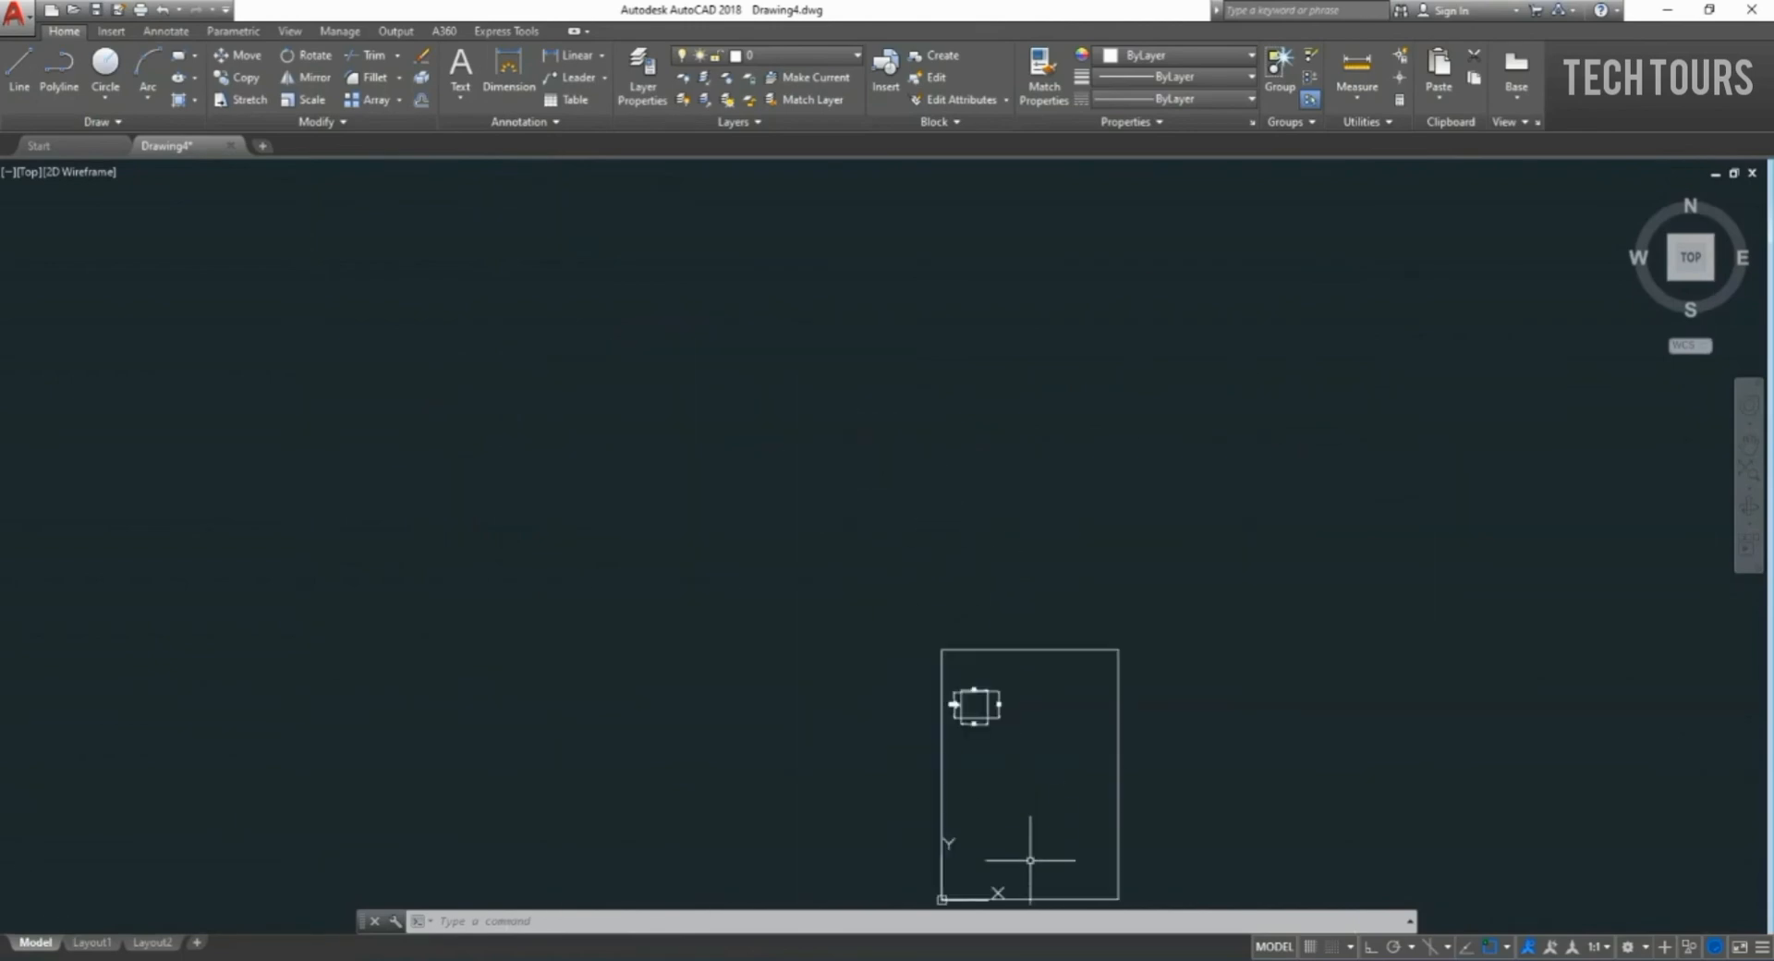
scroll(1030, 864, "up", 8)
scroll(1030, 864, "down", 2)
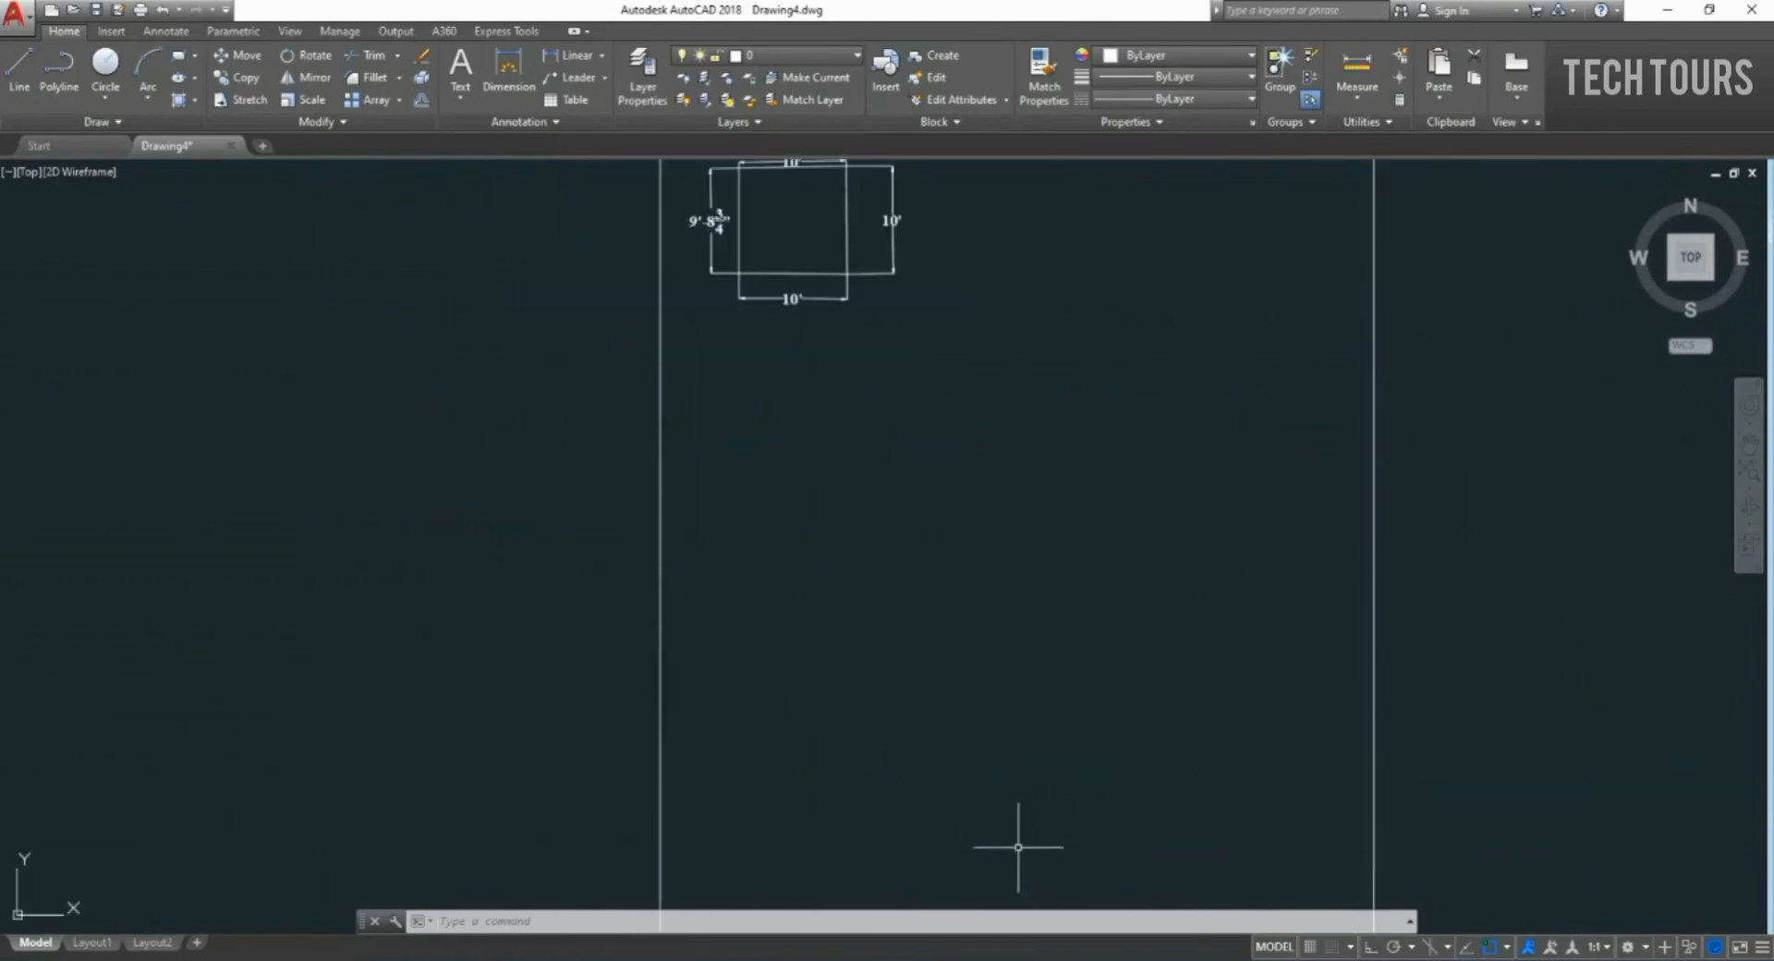
Start a line inside the border below the dimensioned square, with Ortho mode turned on.
type("l")
key("Return")
left_click(816, 439)
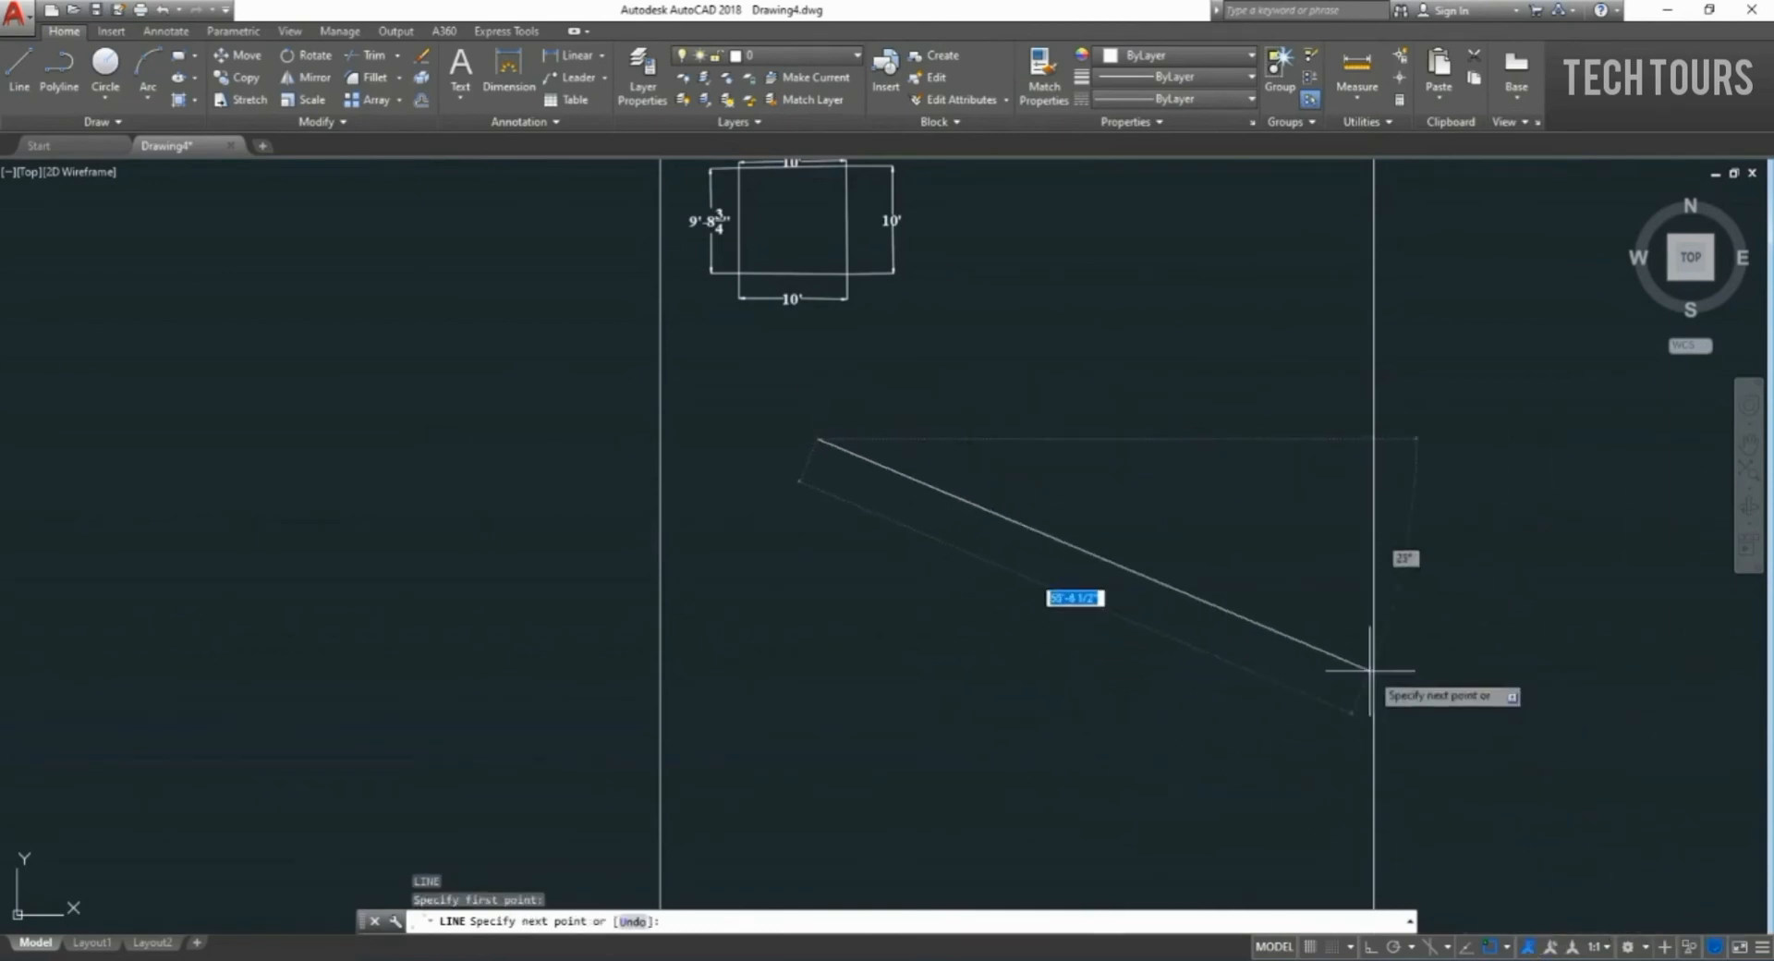
key("F8")
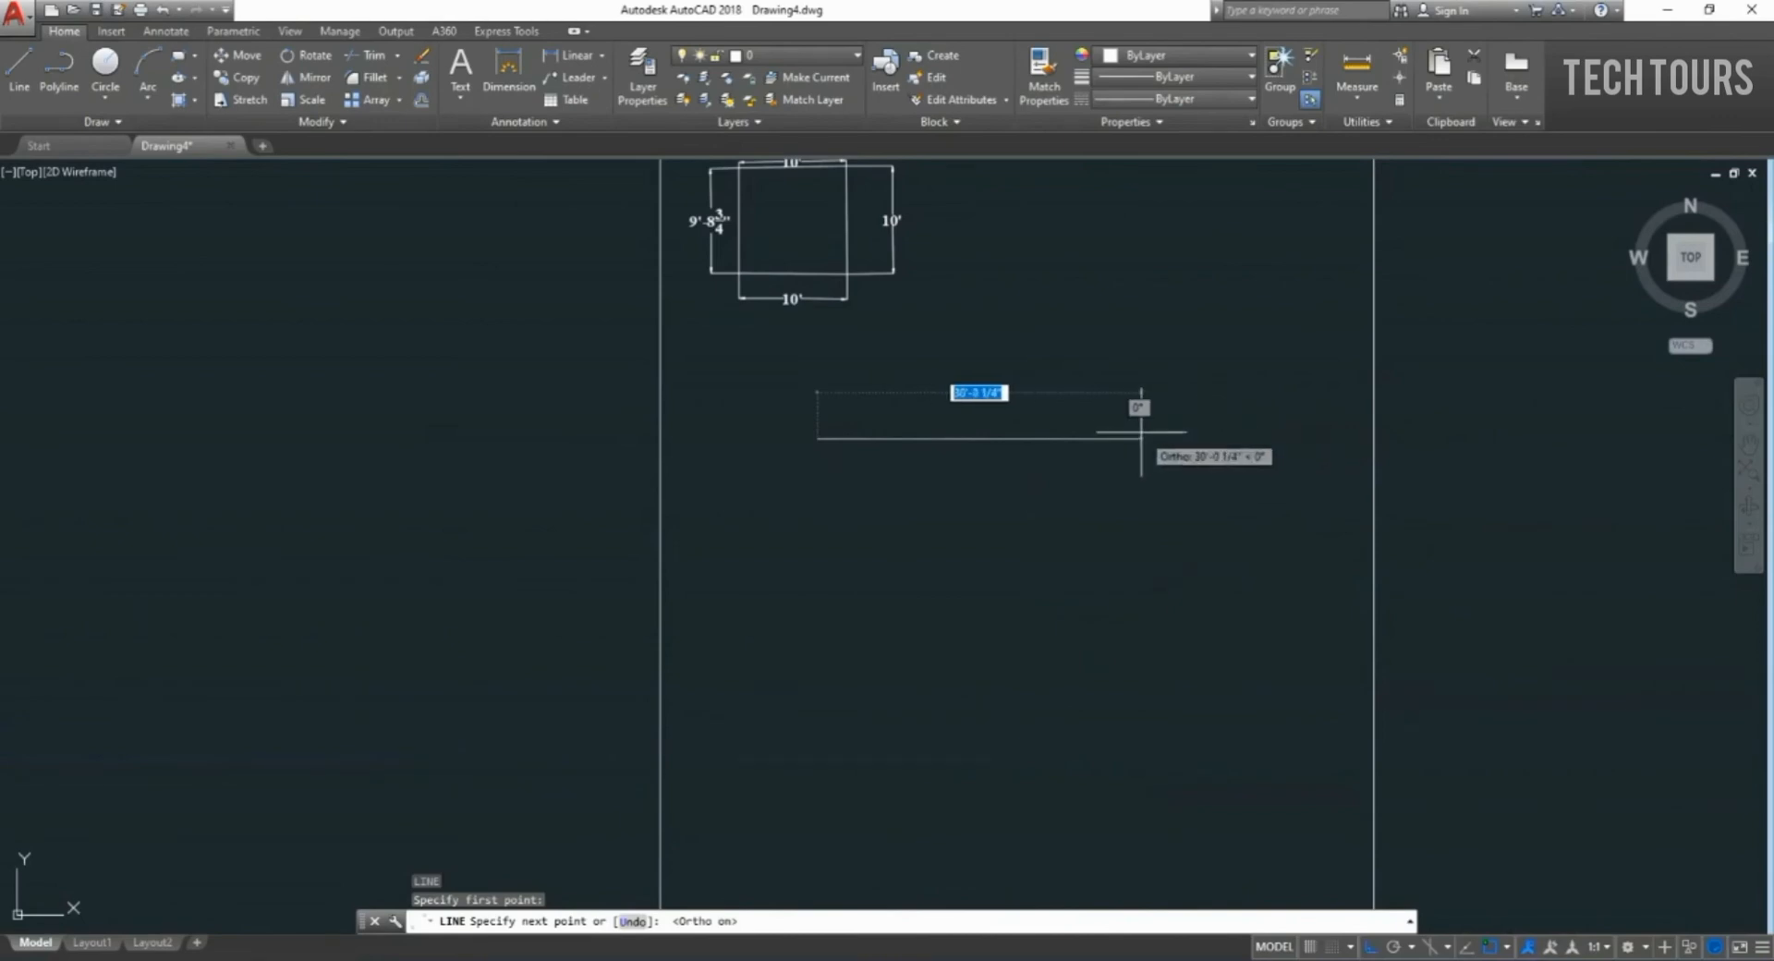
type("1")
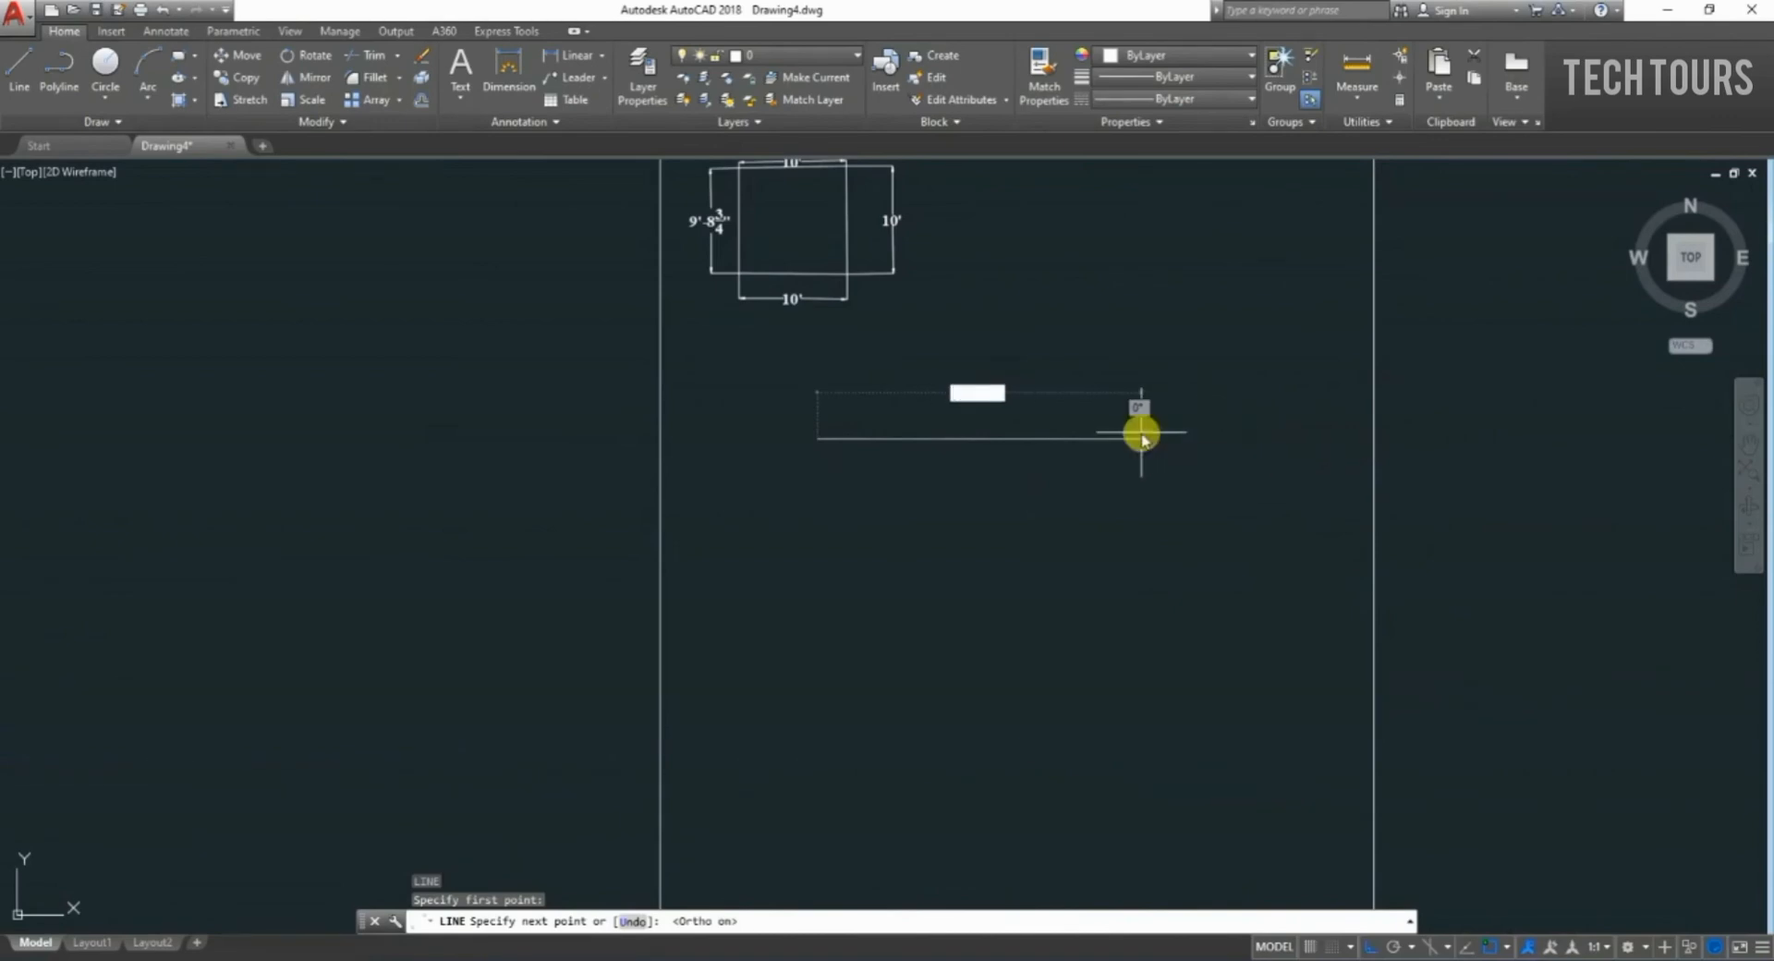
key("Return")
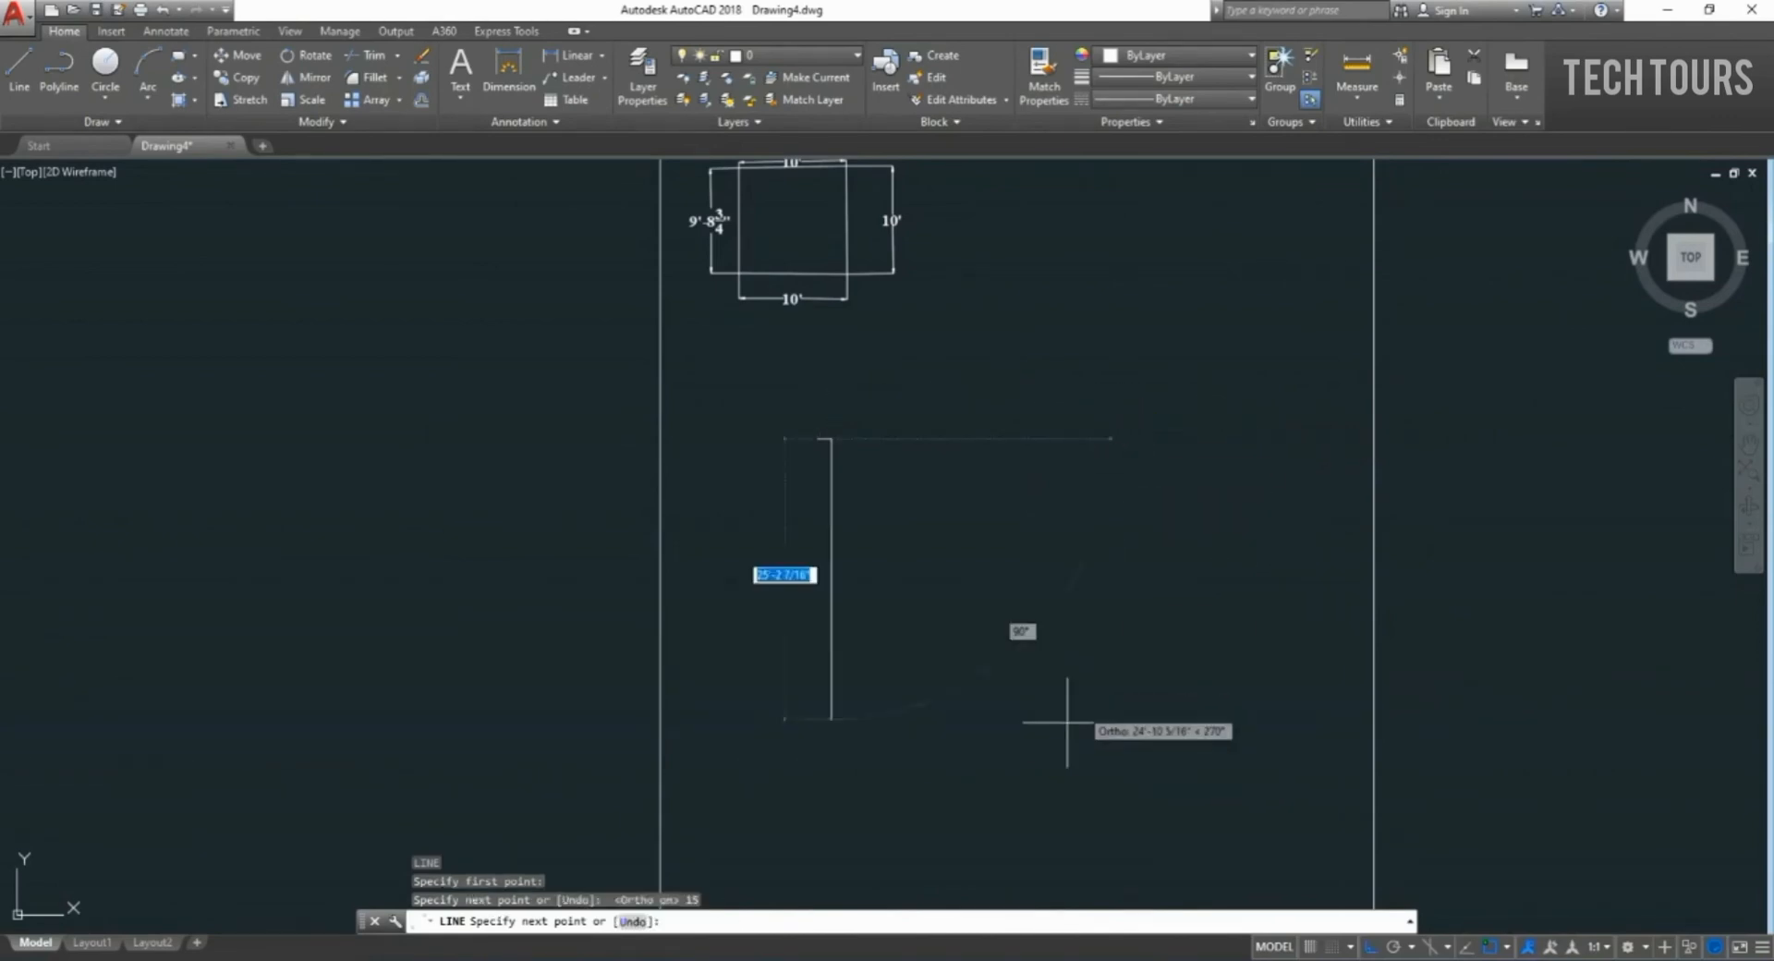
key("ctrl+z")
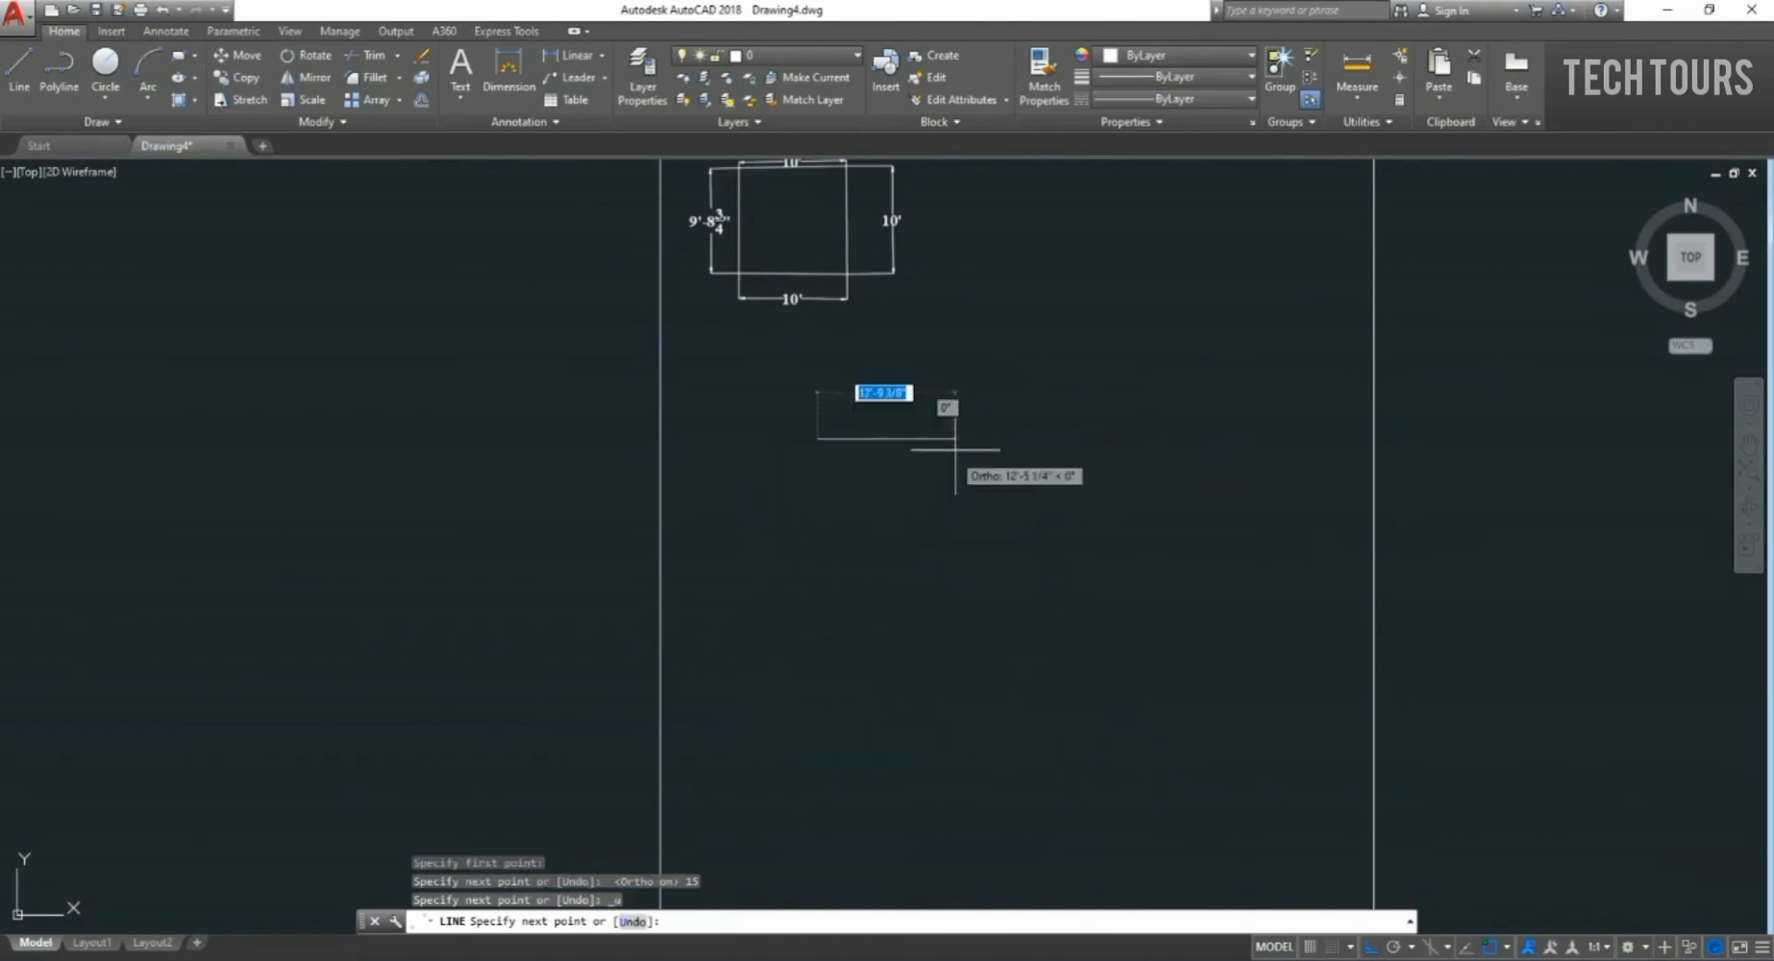
Draw a 15' horizontal segment to the right from the line's start point as the rectangle's top edge.
left_click(1042, 415)
type("15")
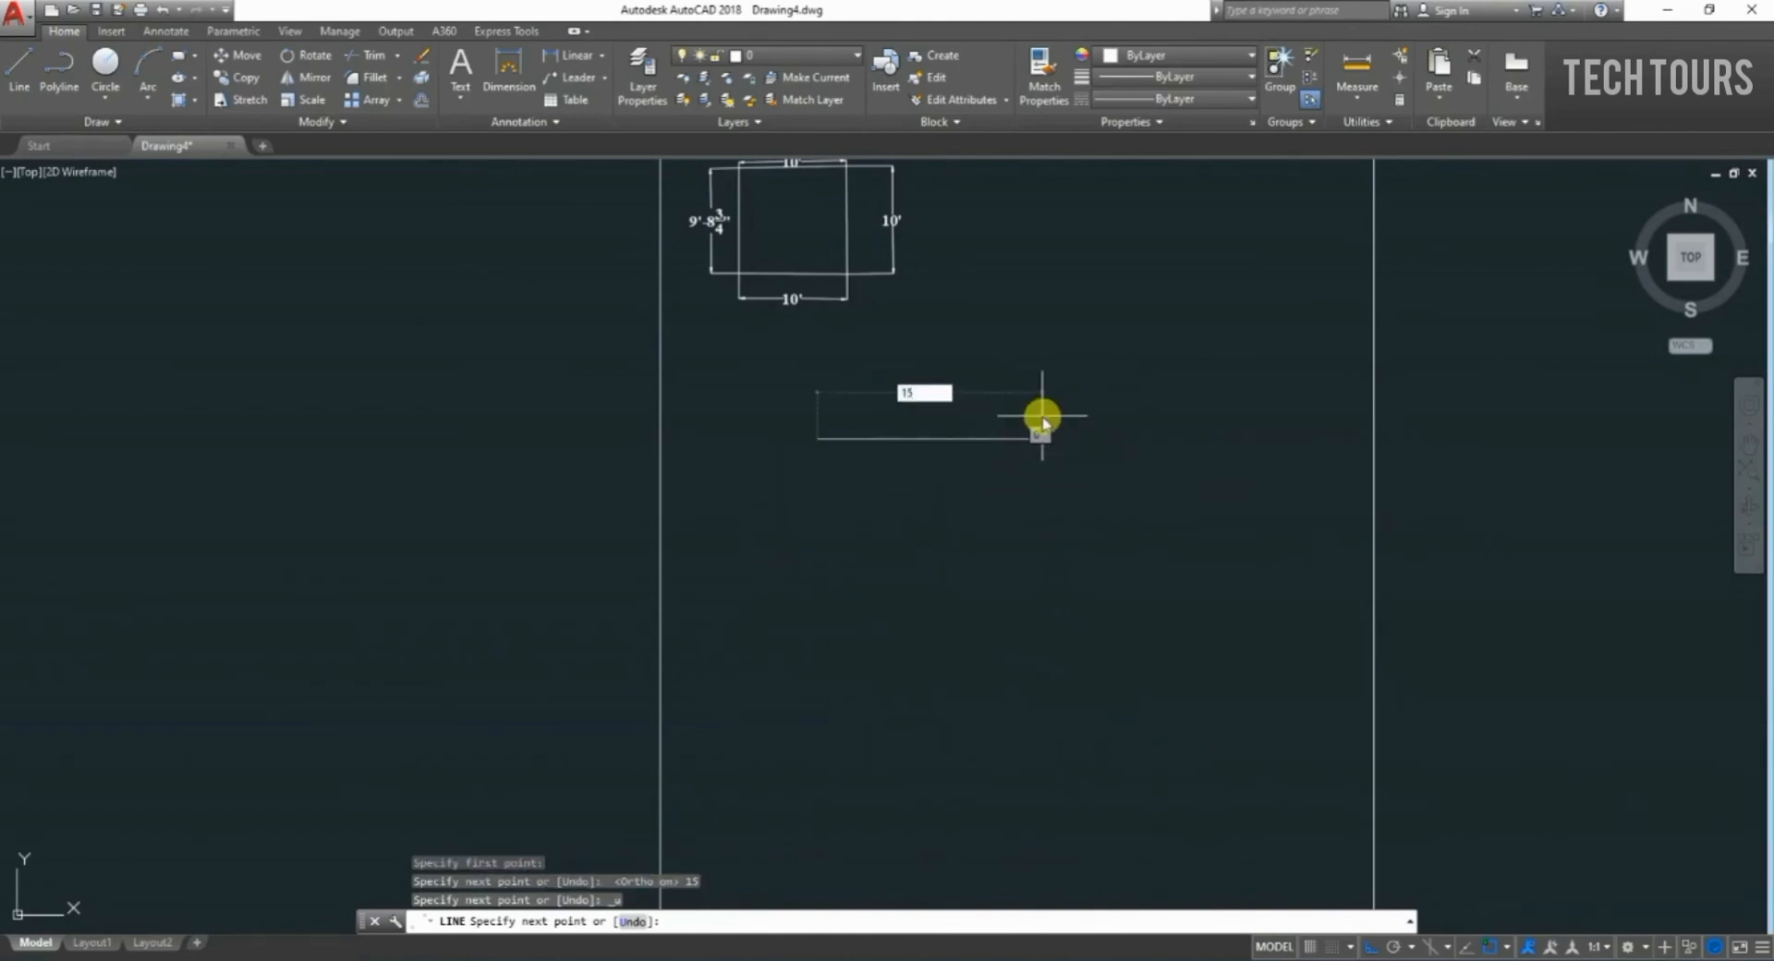
key("Return")
type("1")
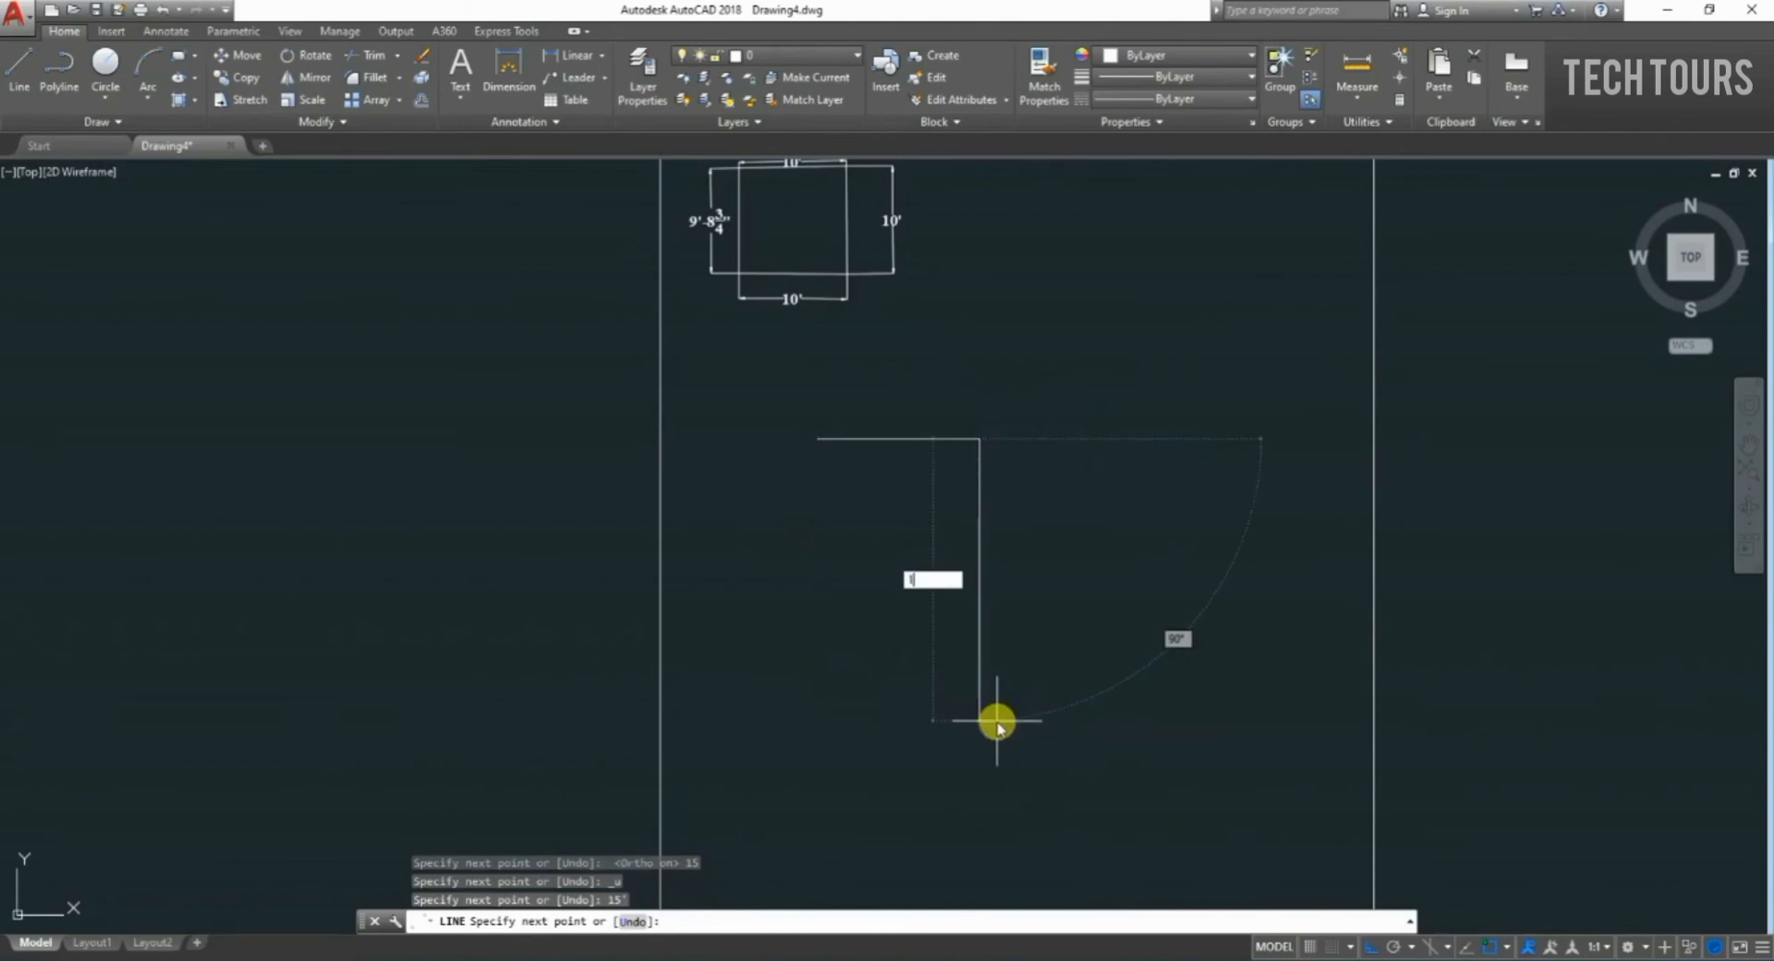
type("49")
key("Return")
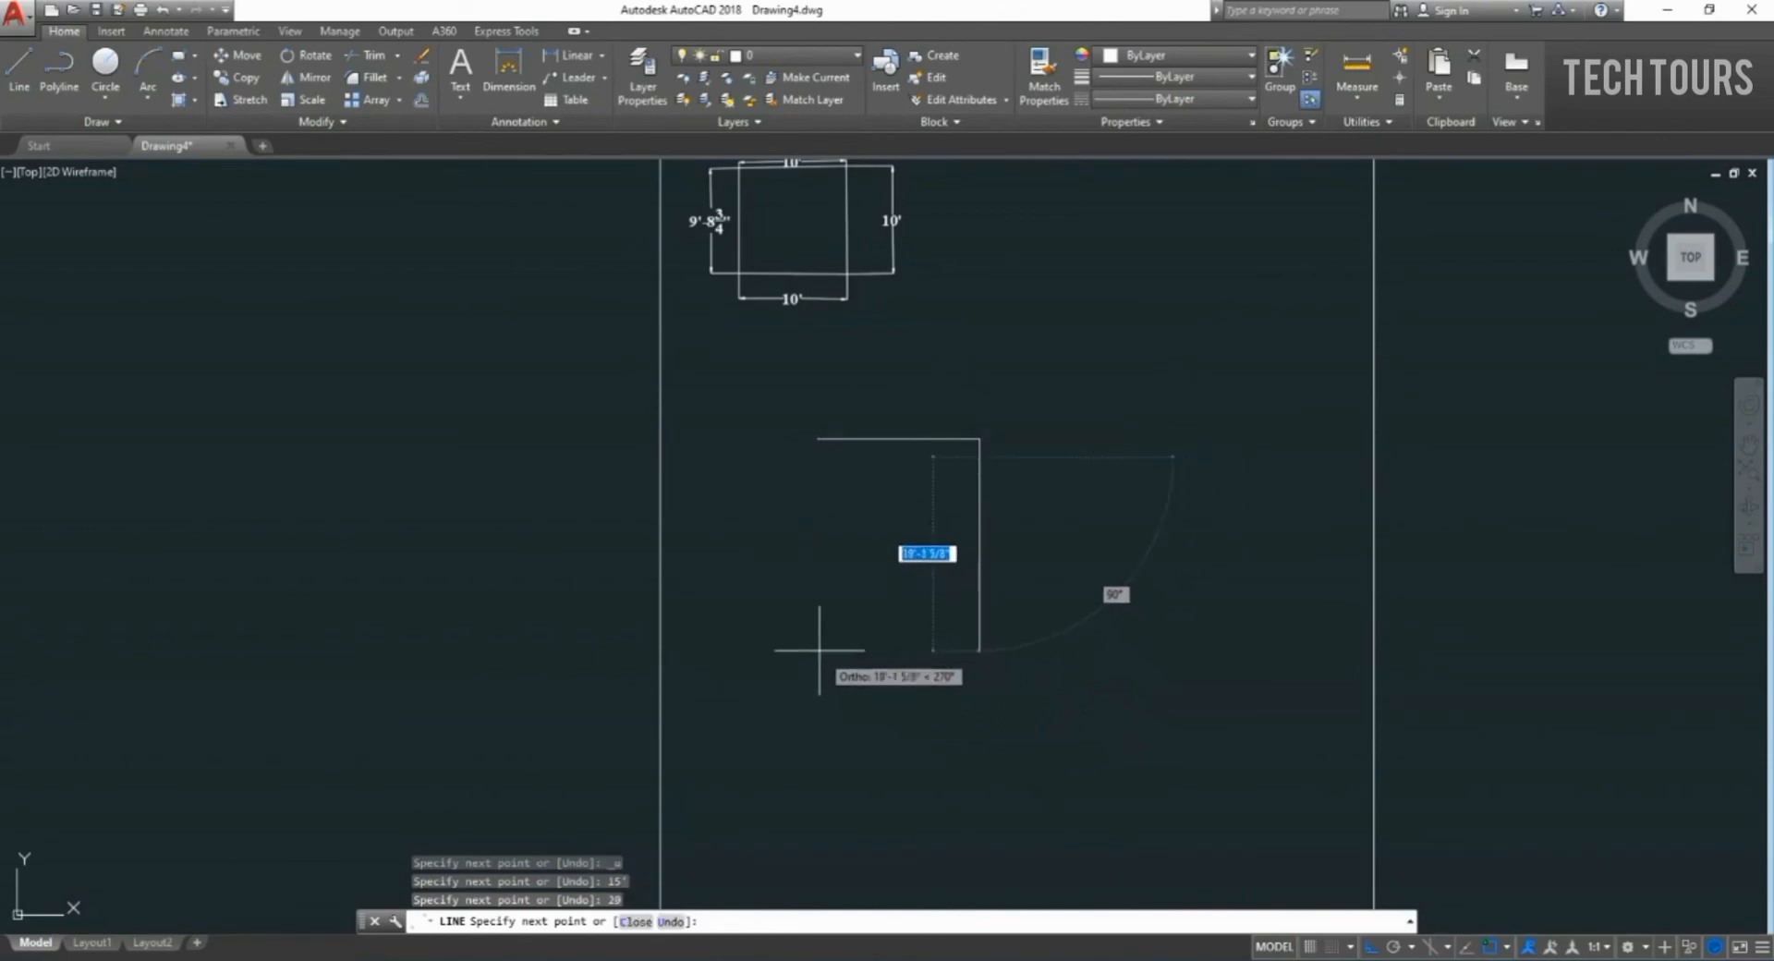
key("ctrl+z")
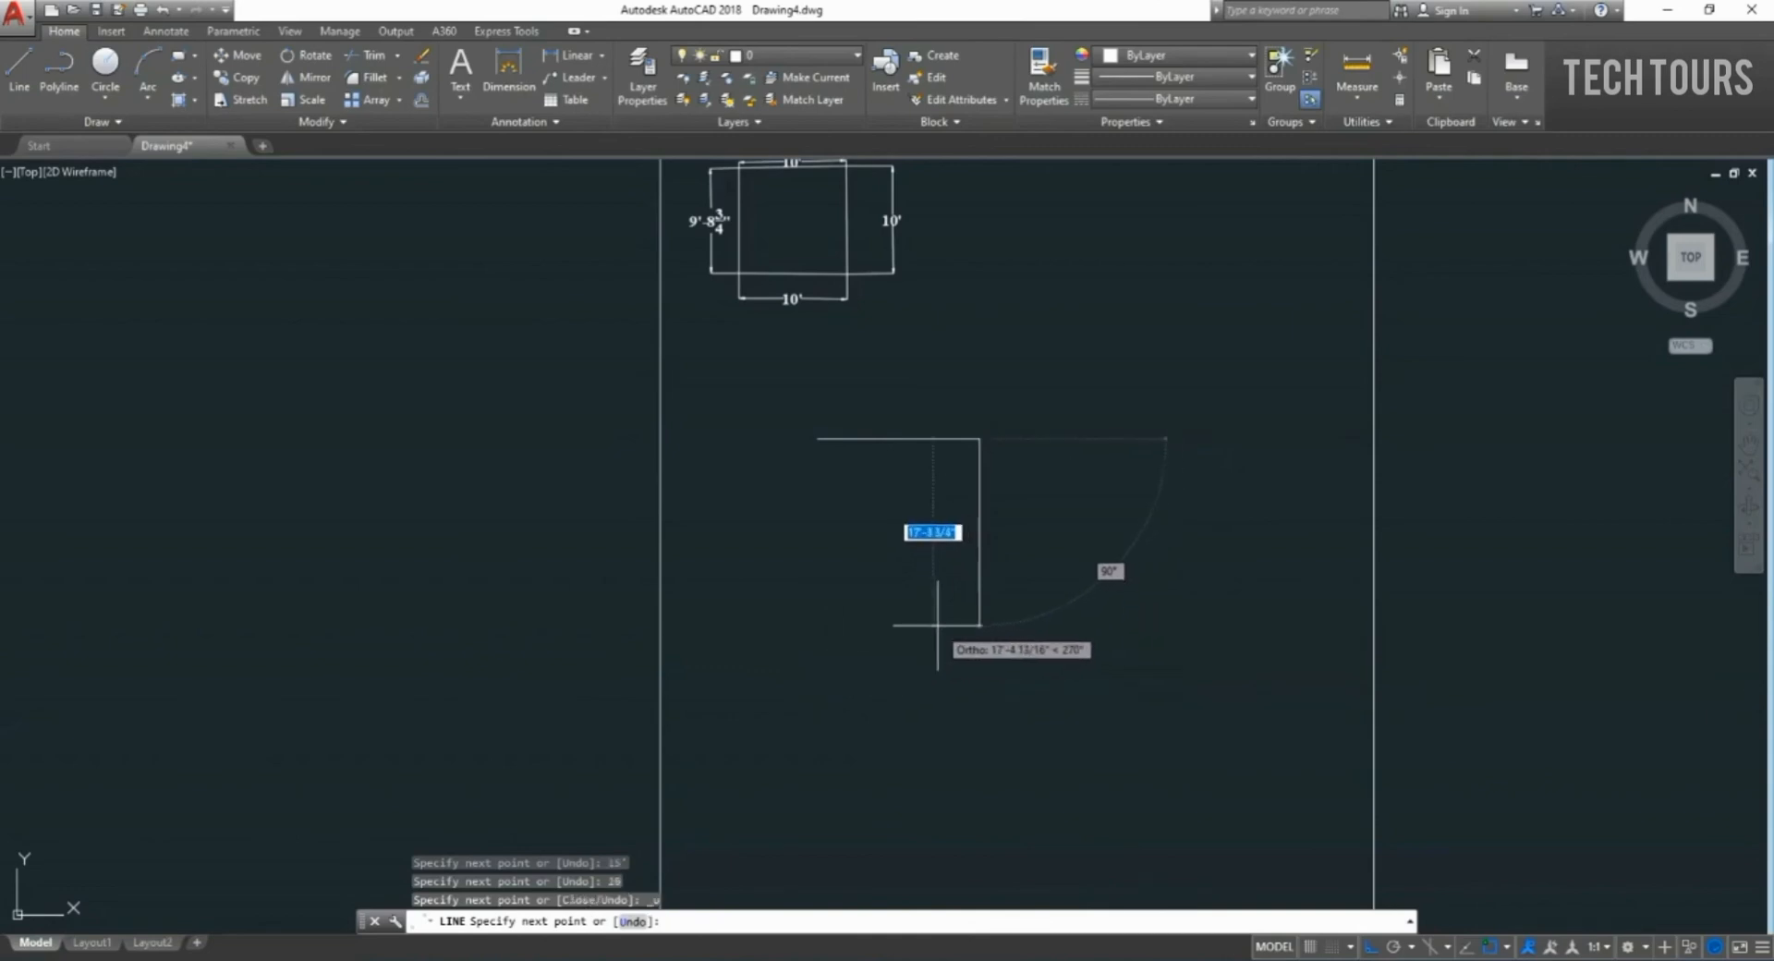
Complete the rectangle with a 20' right edge downward, a 15' bottom edge and a 20' left edge back to the start.
type("20")
key("Return")
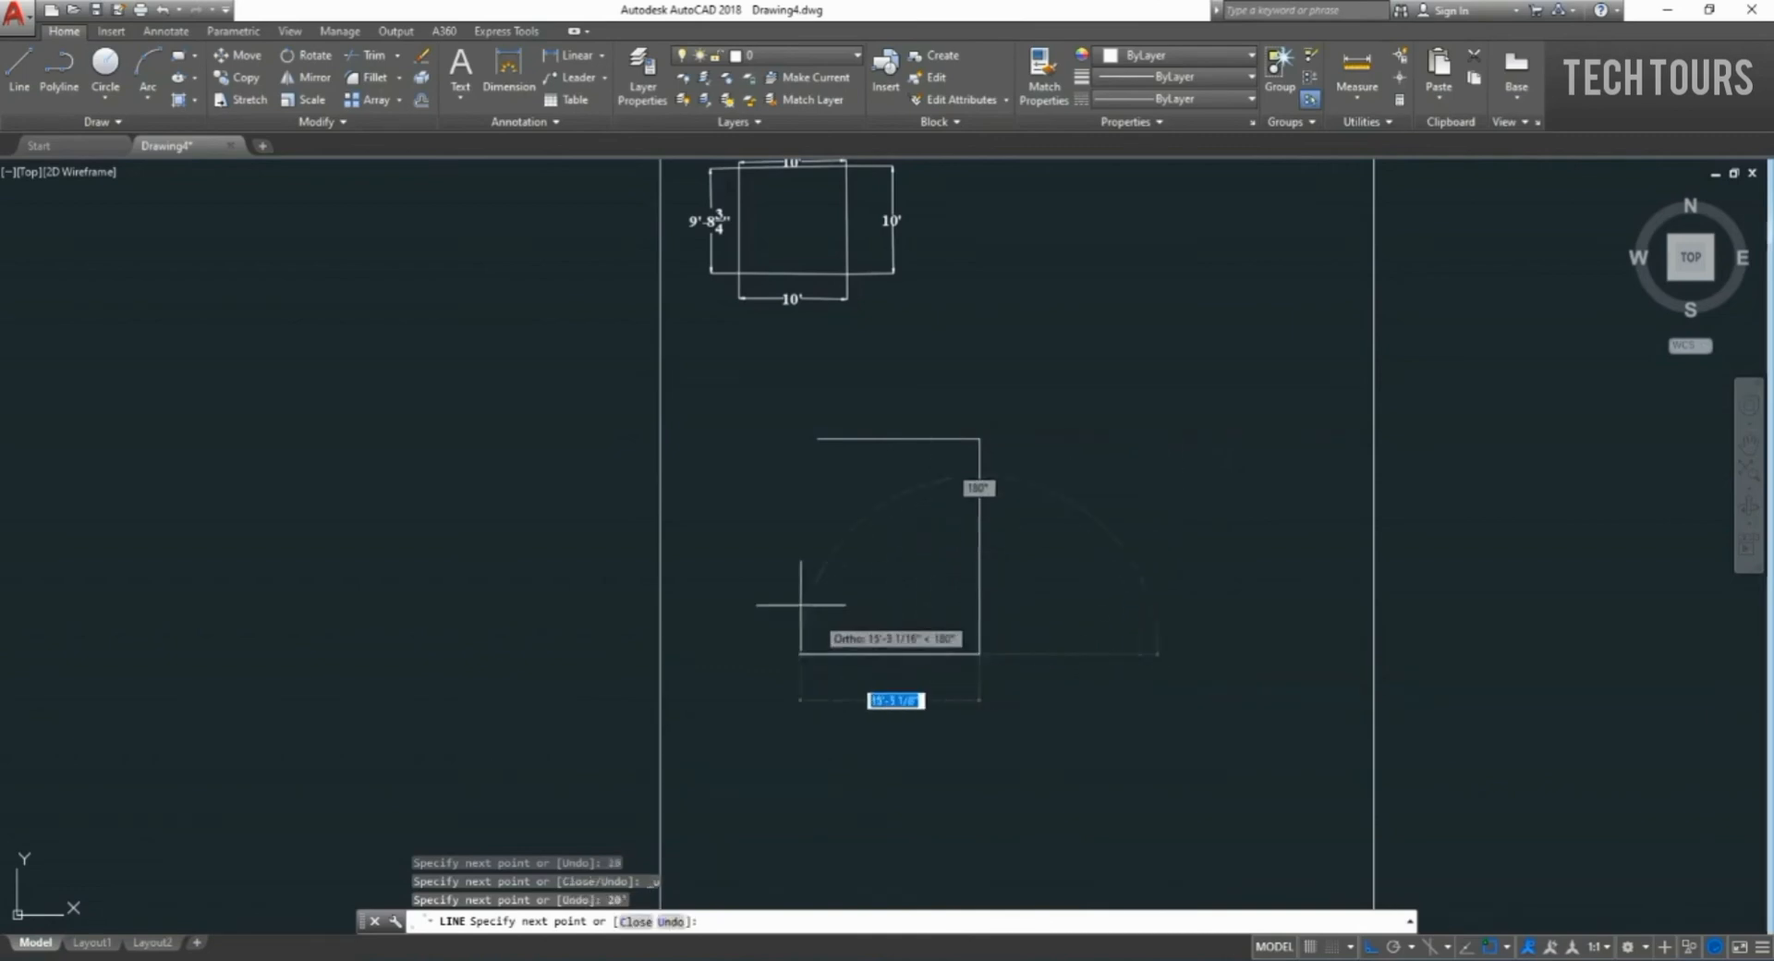
type("15")
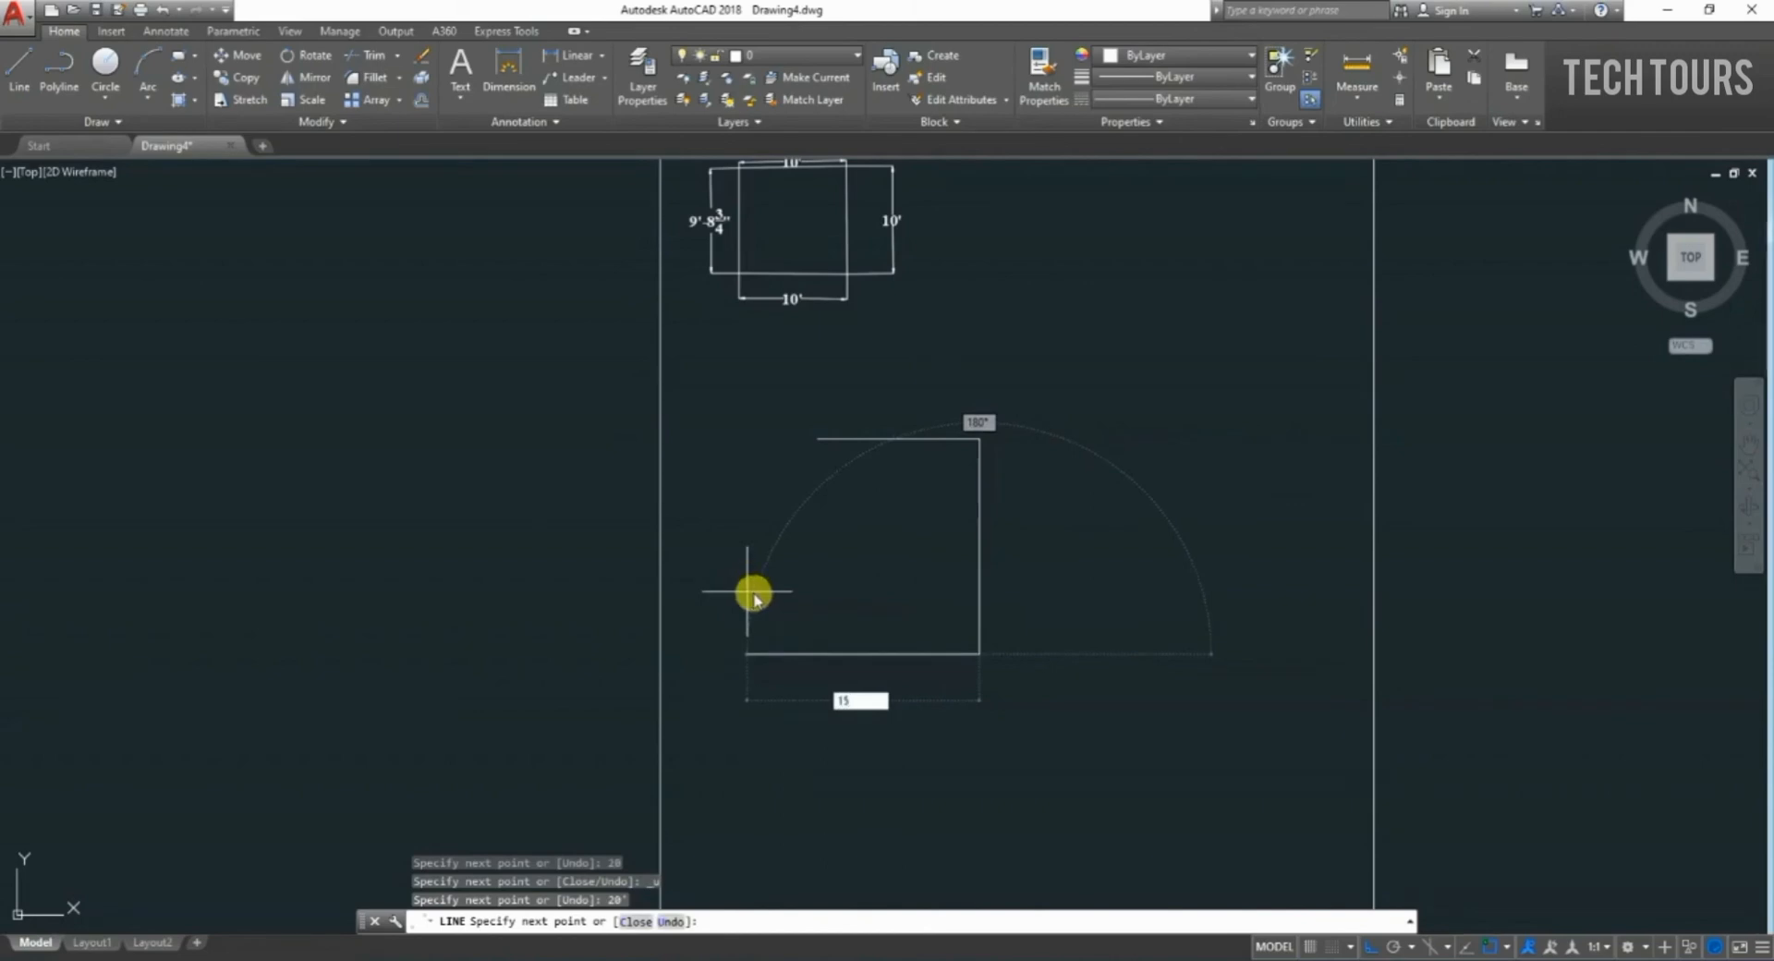
key("Return")
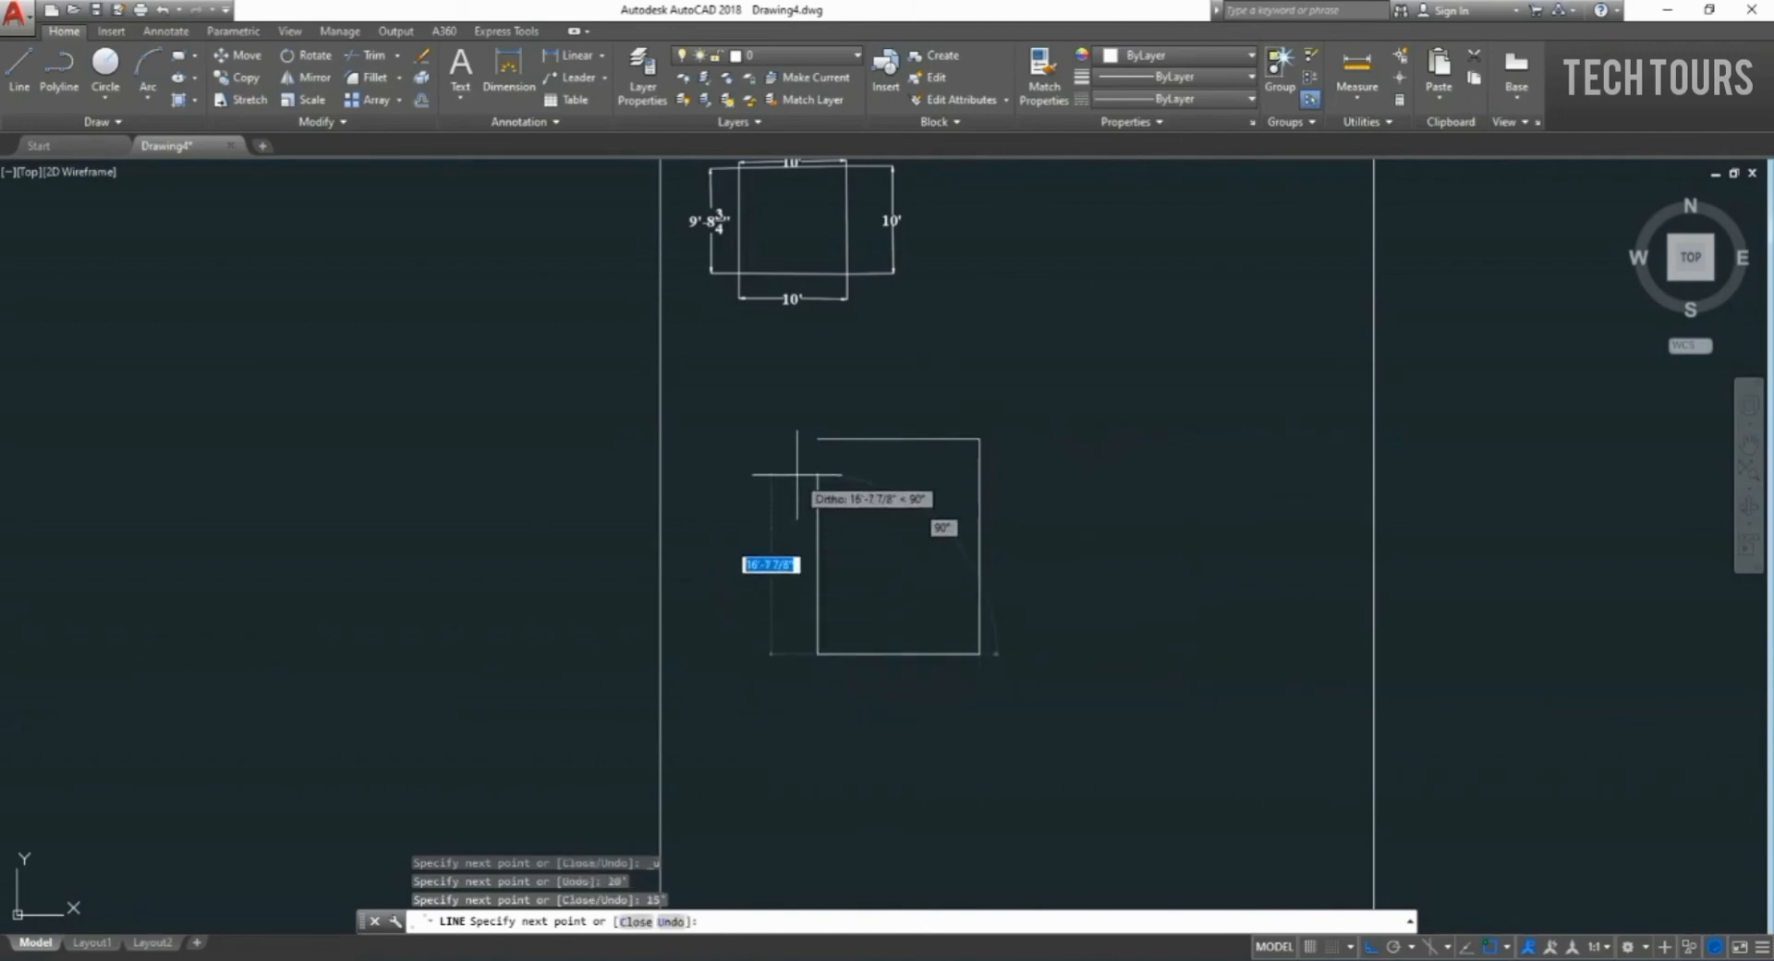
type("2")
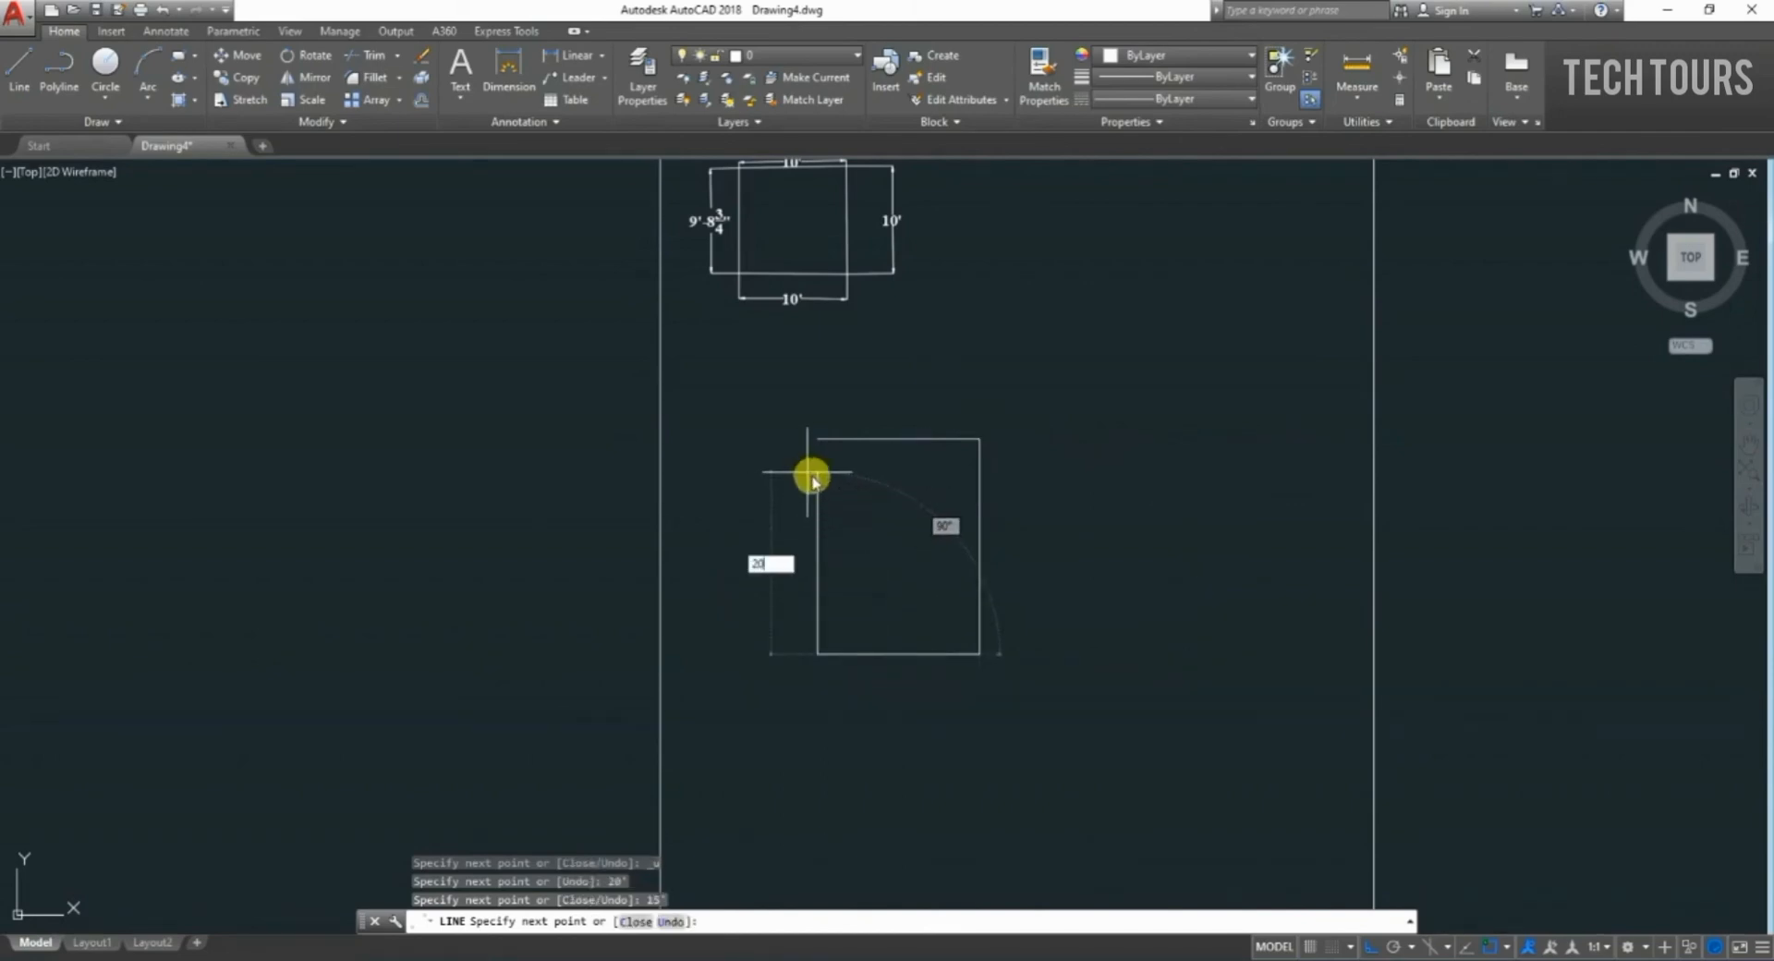
type("0")
key("Return")
key("Escape")
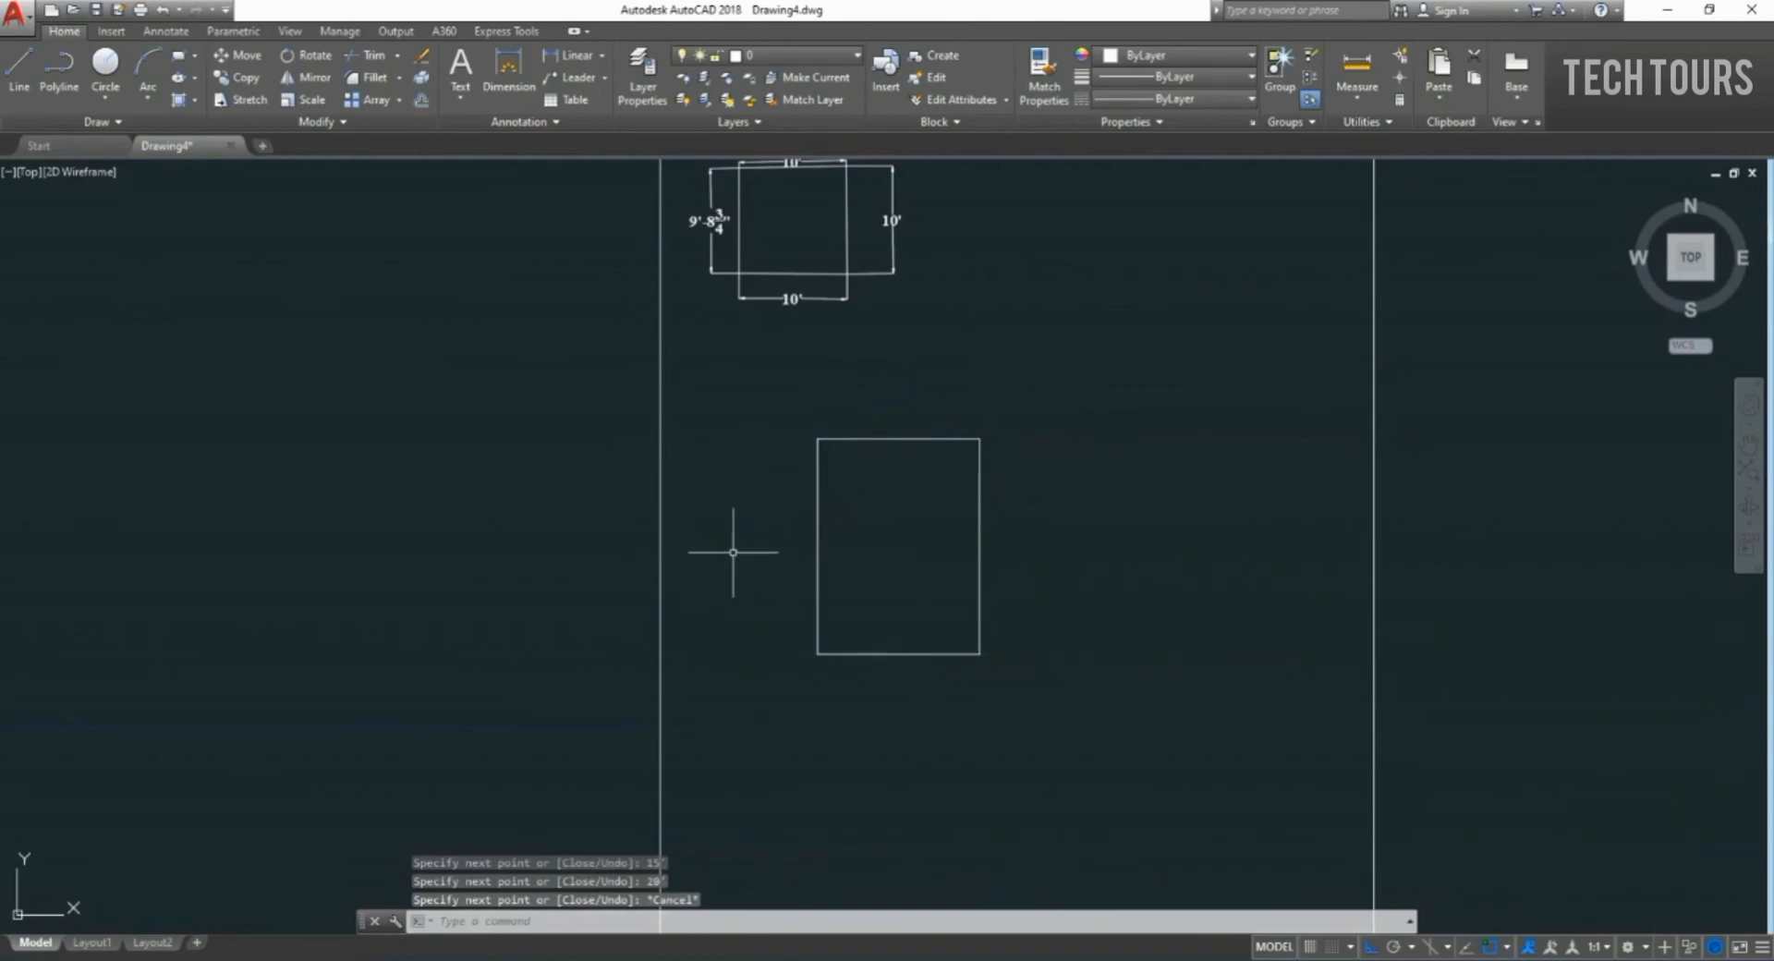
Dimension the new rectangle's top edge between its two corners, placing the dimension line a short distance above it.
scroll(920, 476, "up", 2)
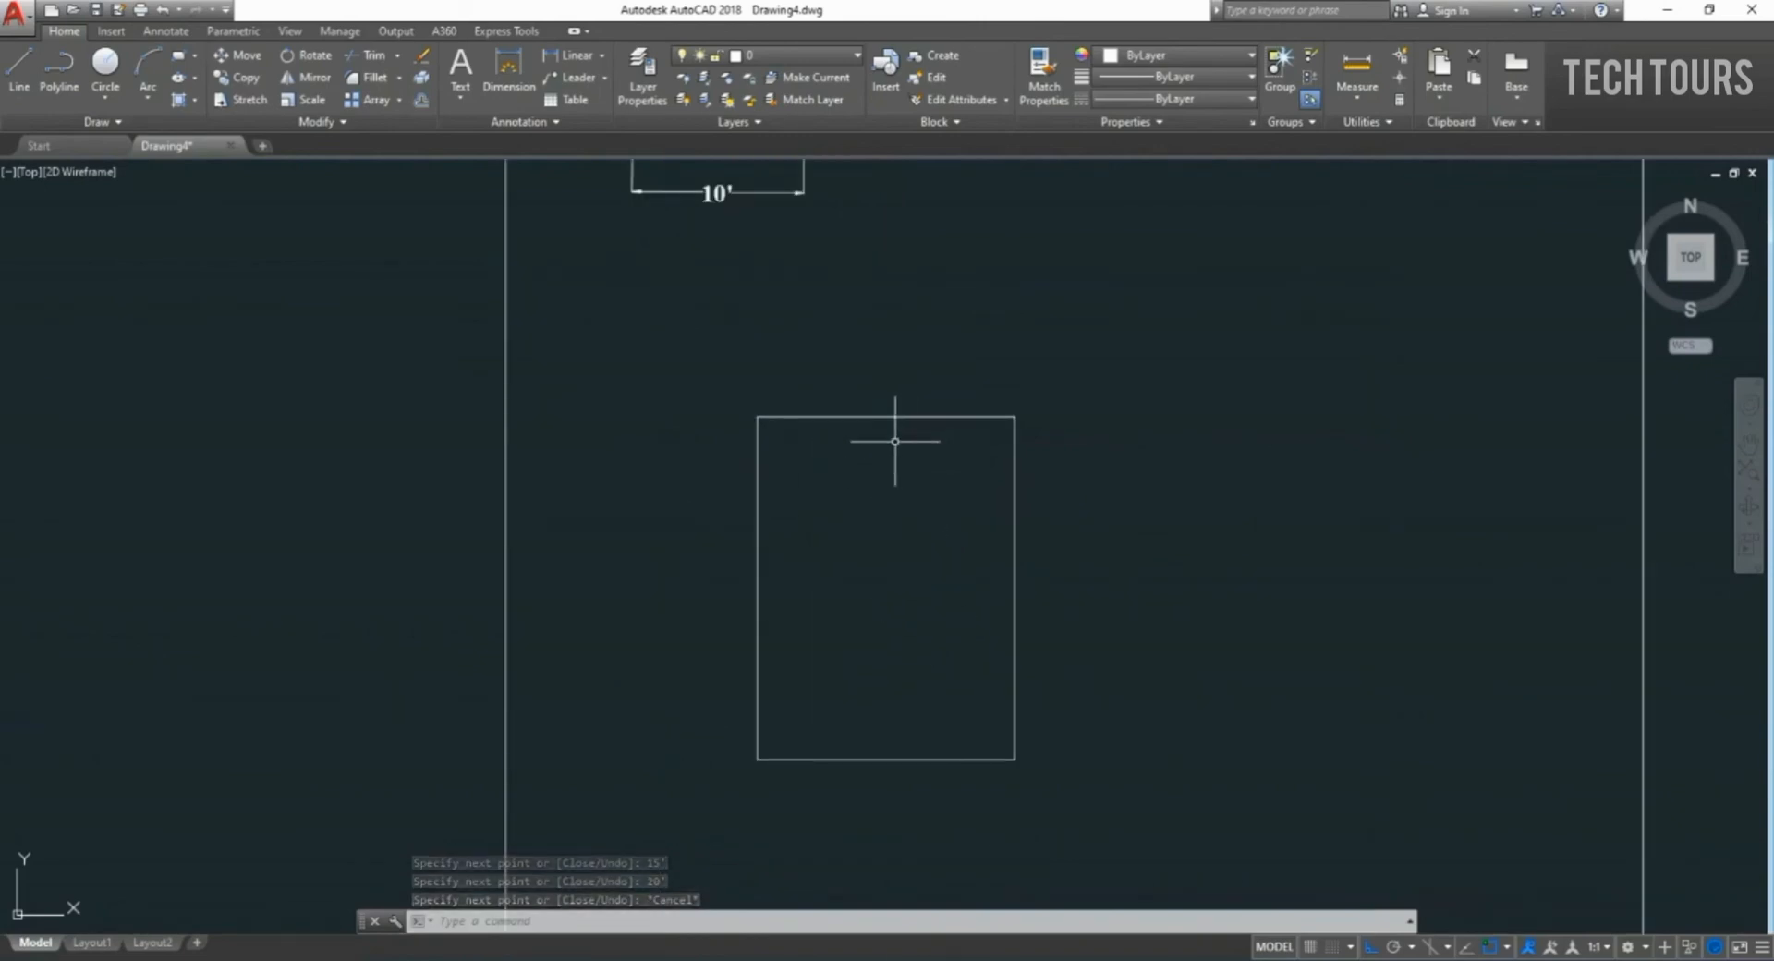
left_click(508, 66)
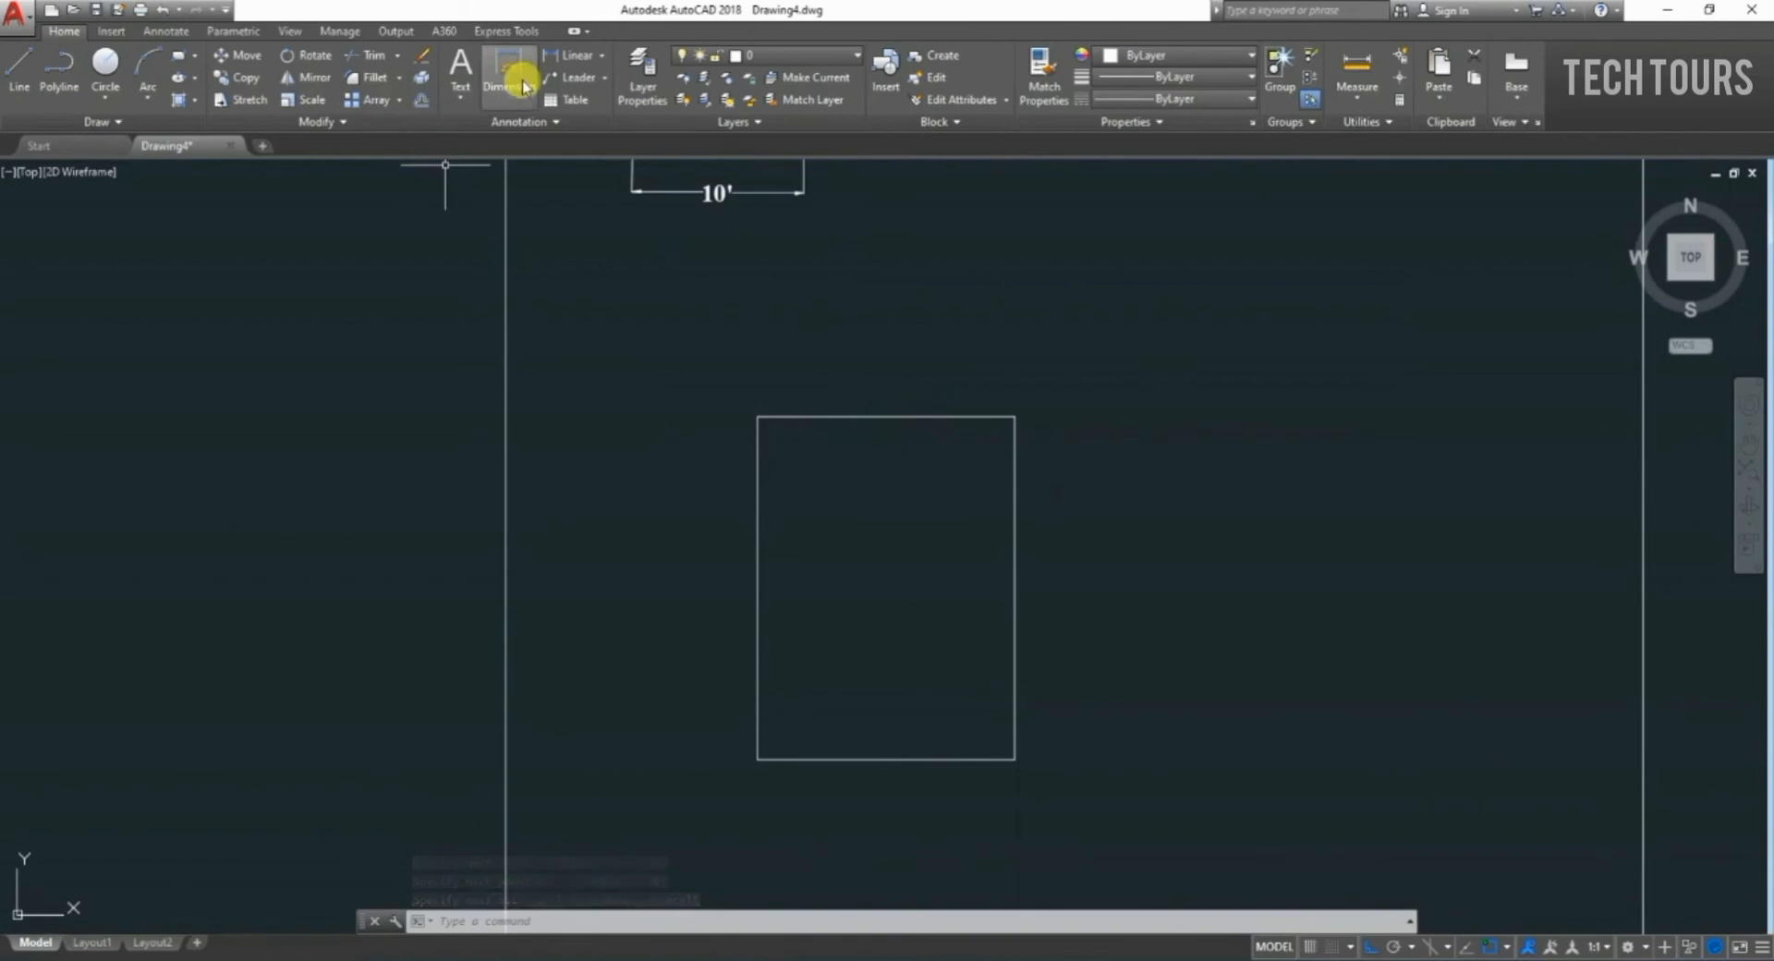
left_click(757, 417)
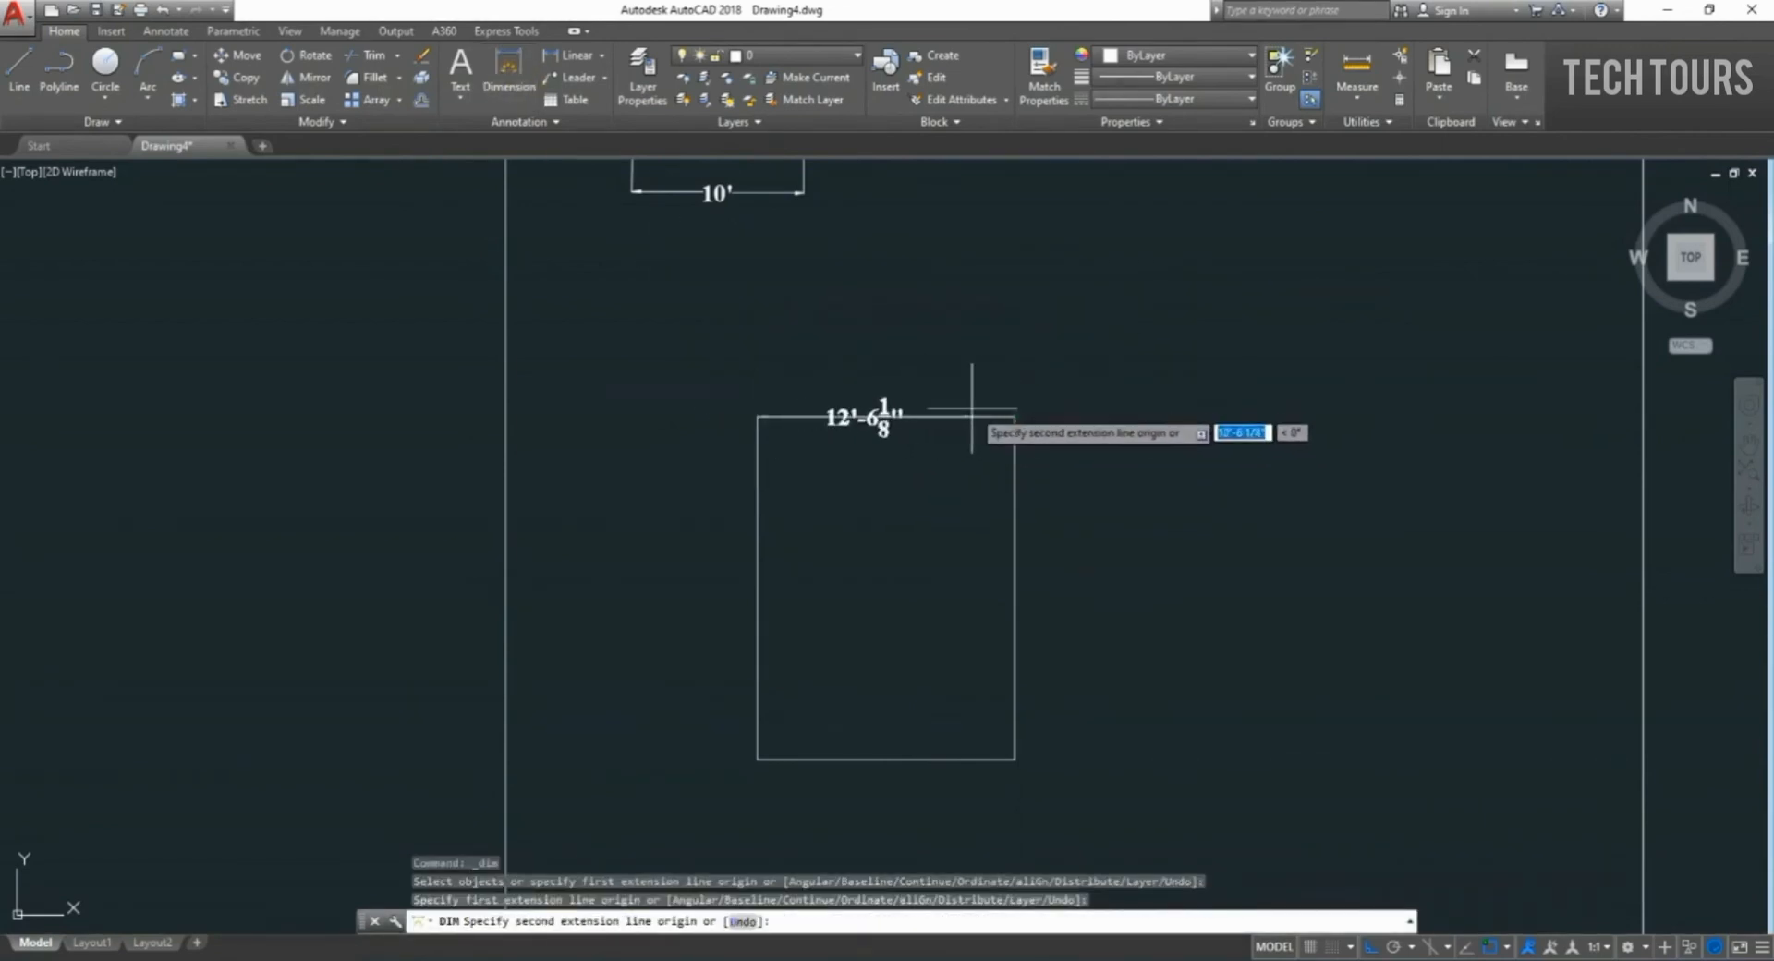
left_click(1015, 417)
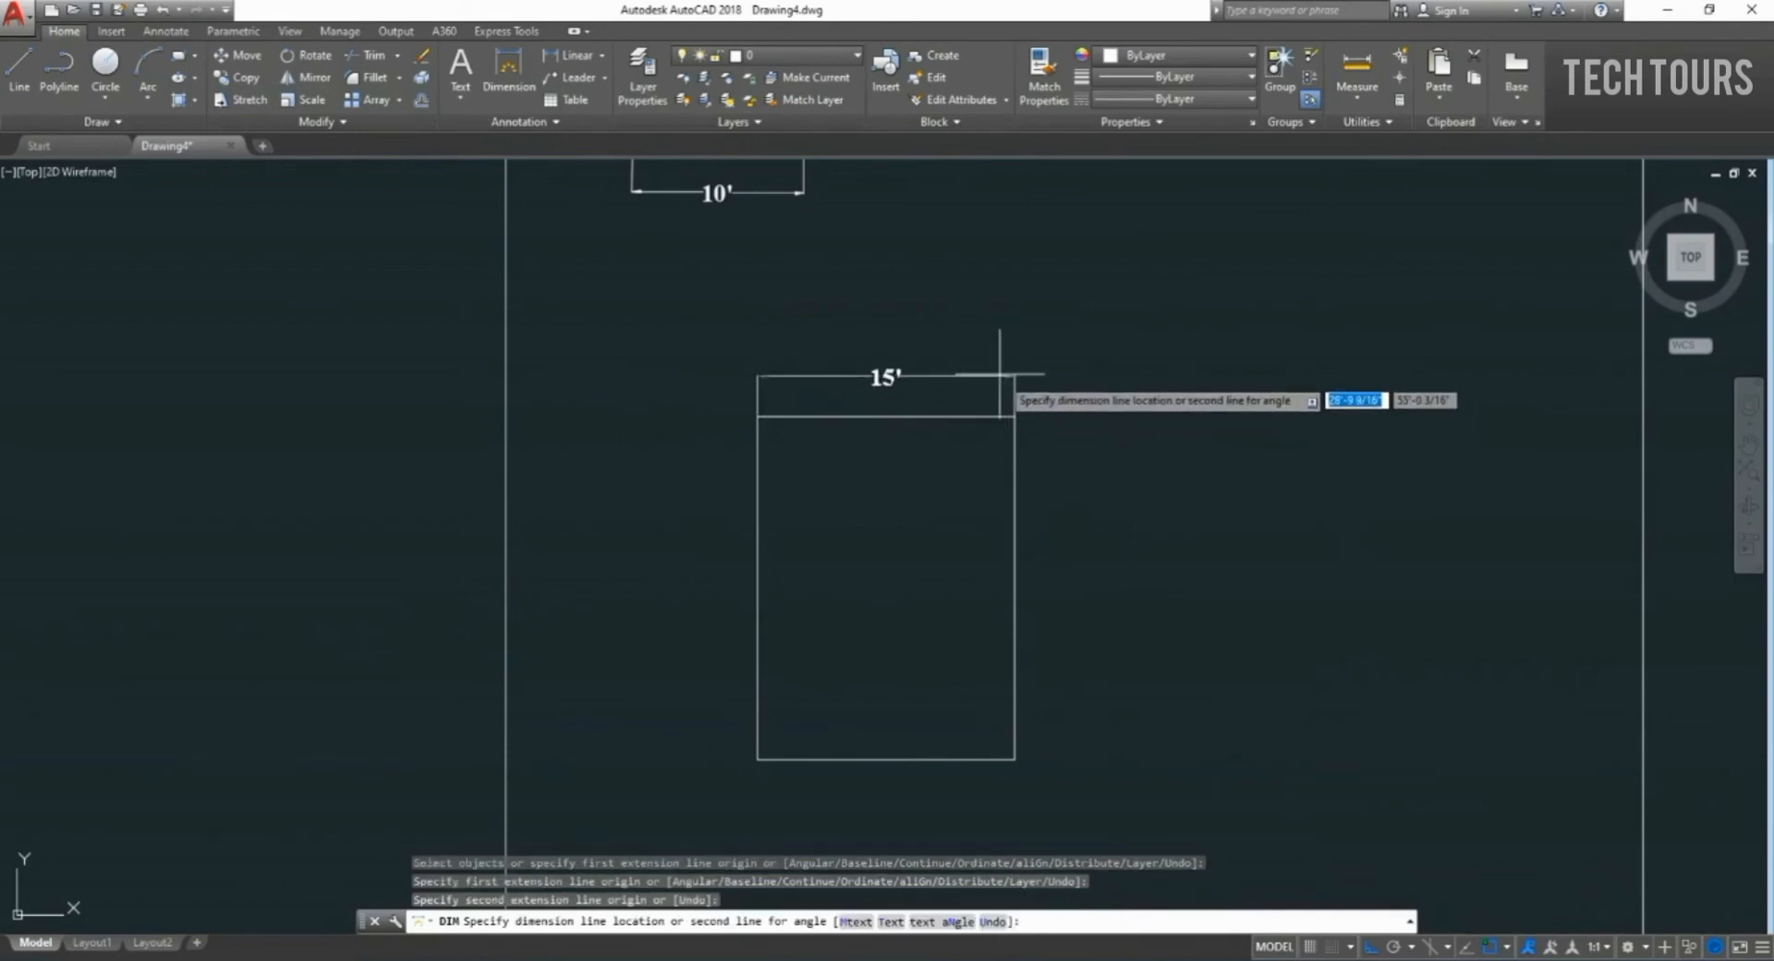
left_click(999, 363)
key("Escape")
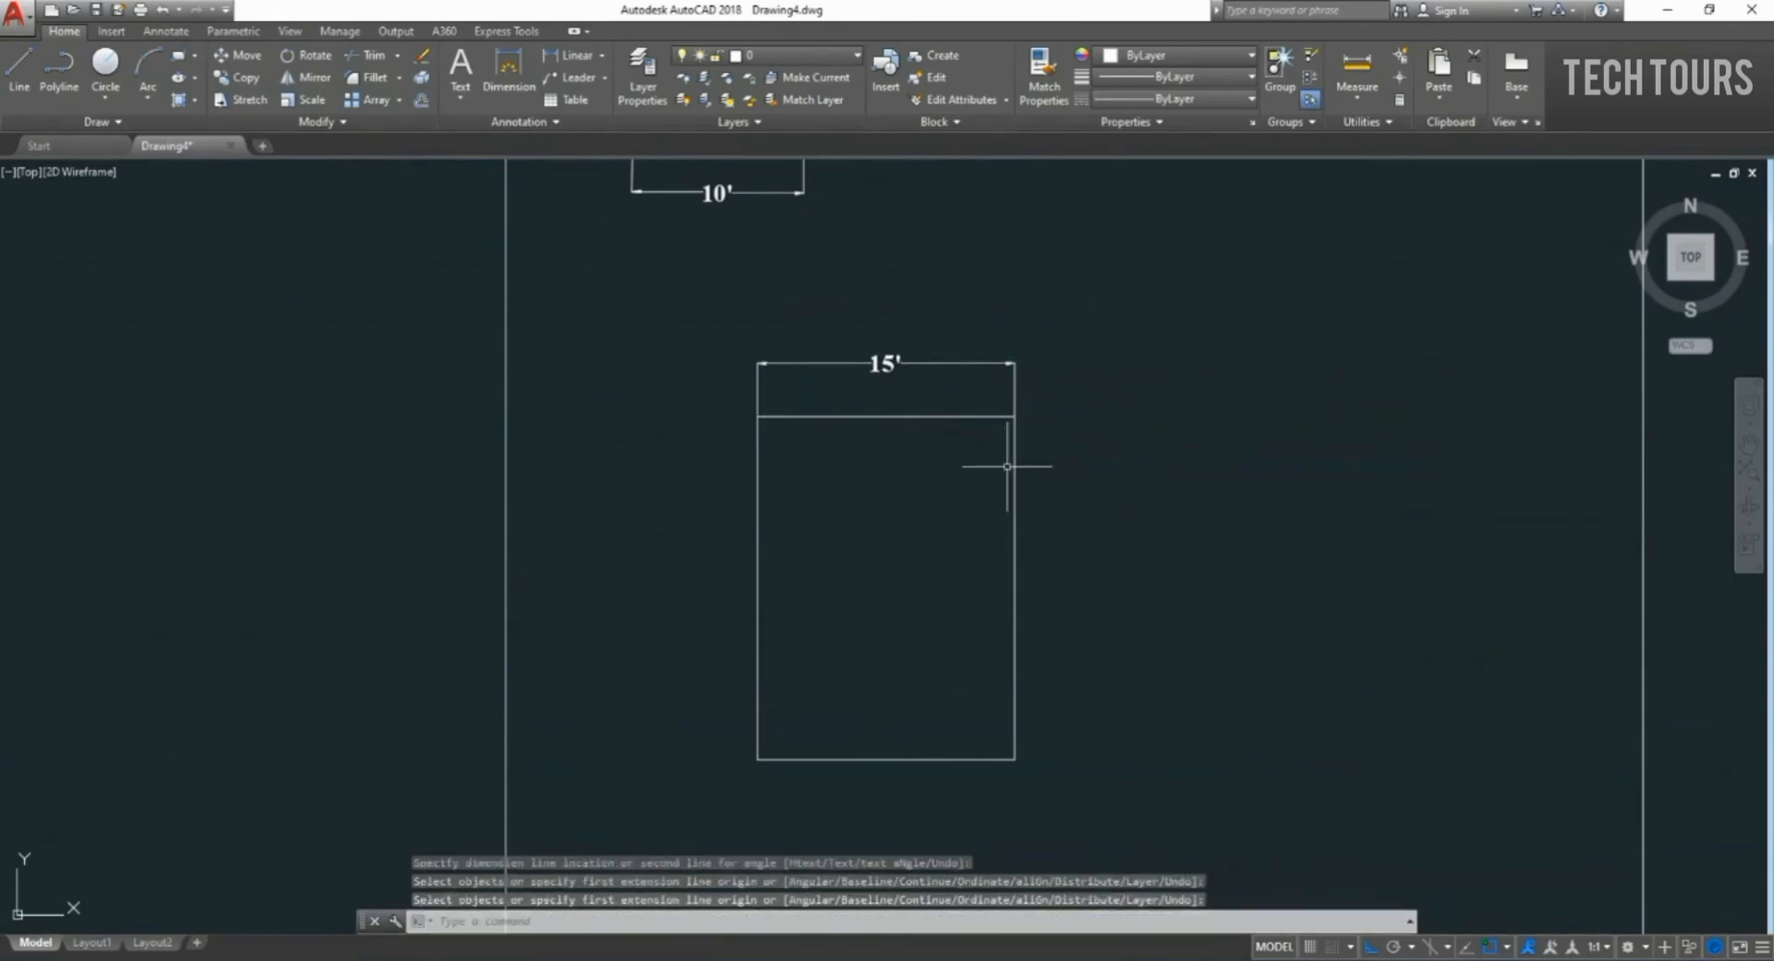
Dimension the new rectangle's right edge between its lower and upper corners, placing the dimension line just outside it.
key("Return")
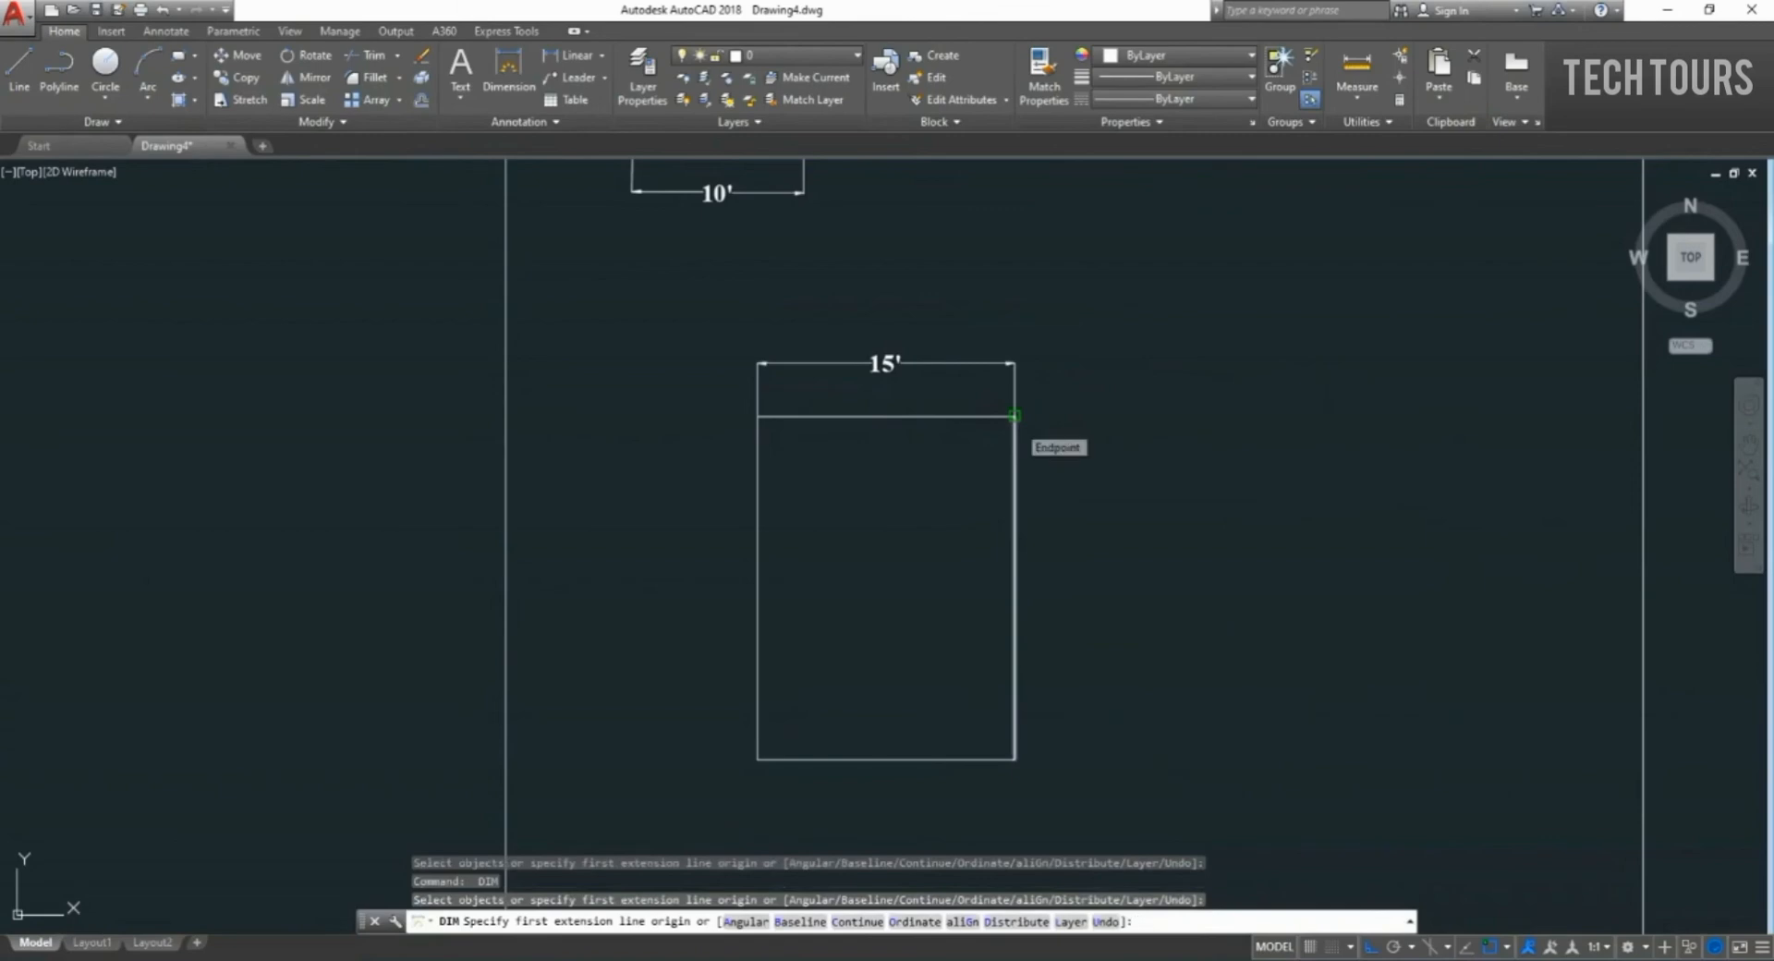
left_click(1015, 759)
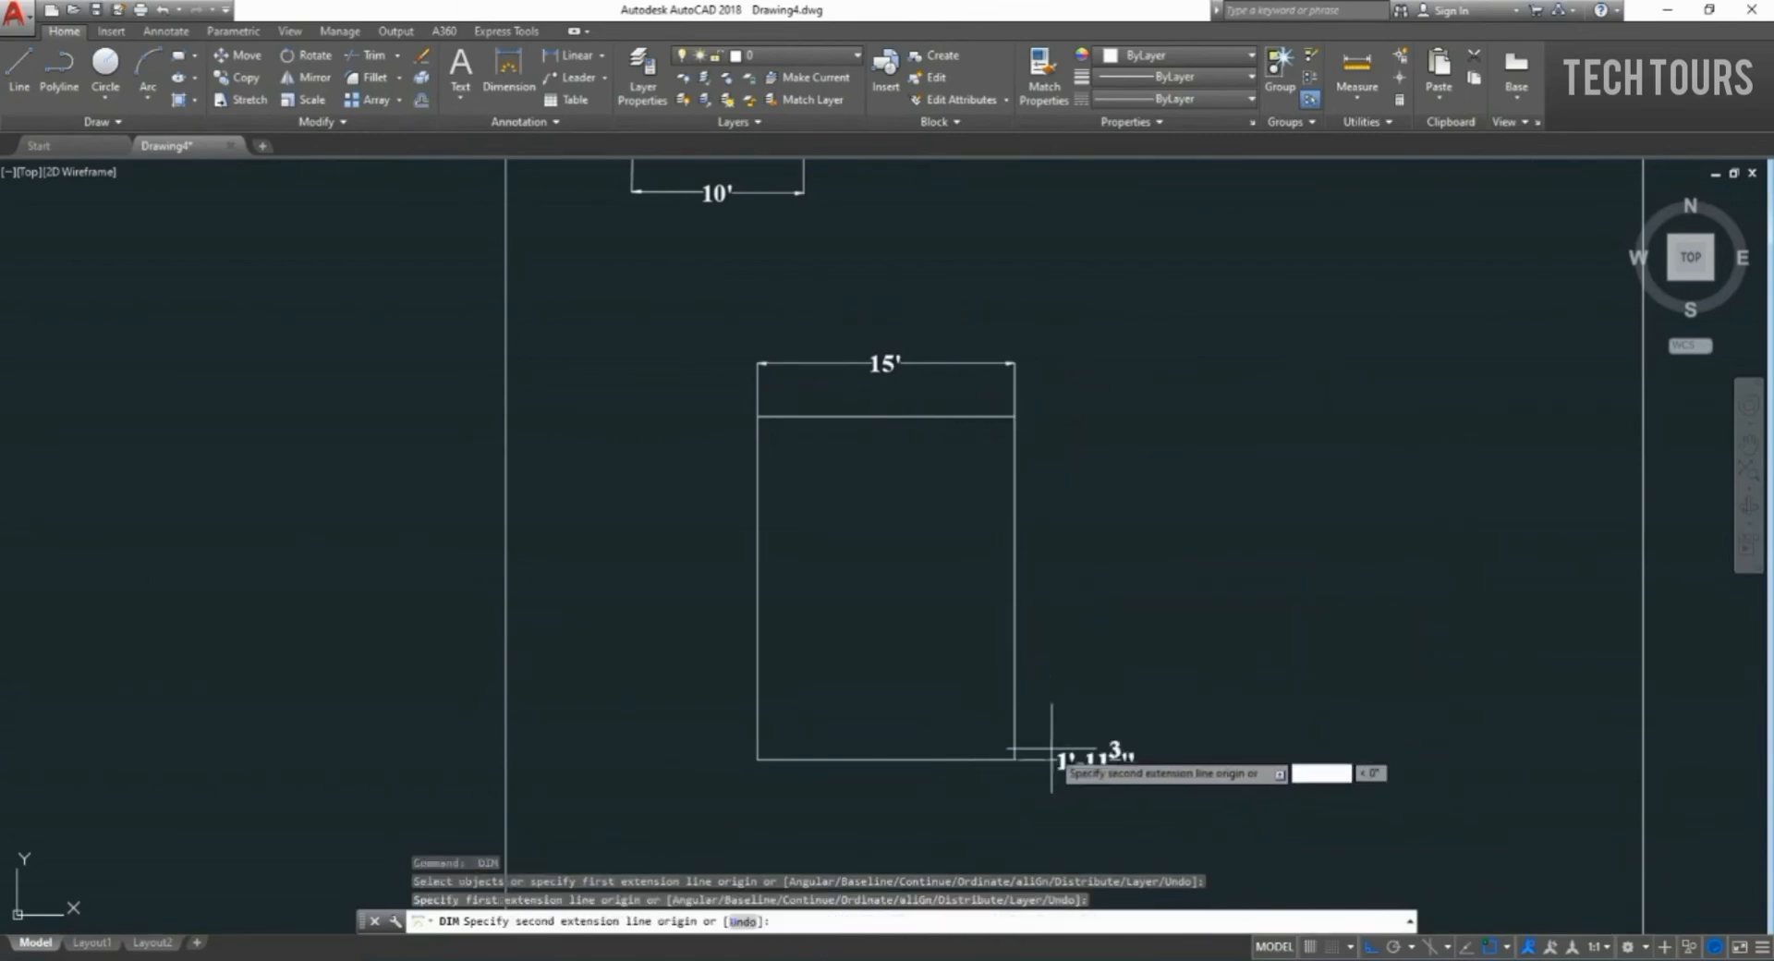
left_click(1012, 421)
left_click(1069, 430)
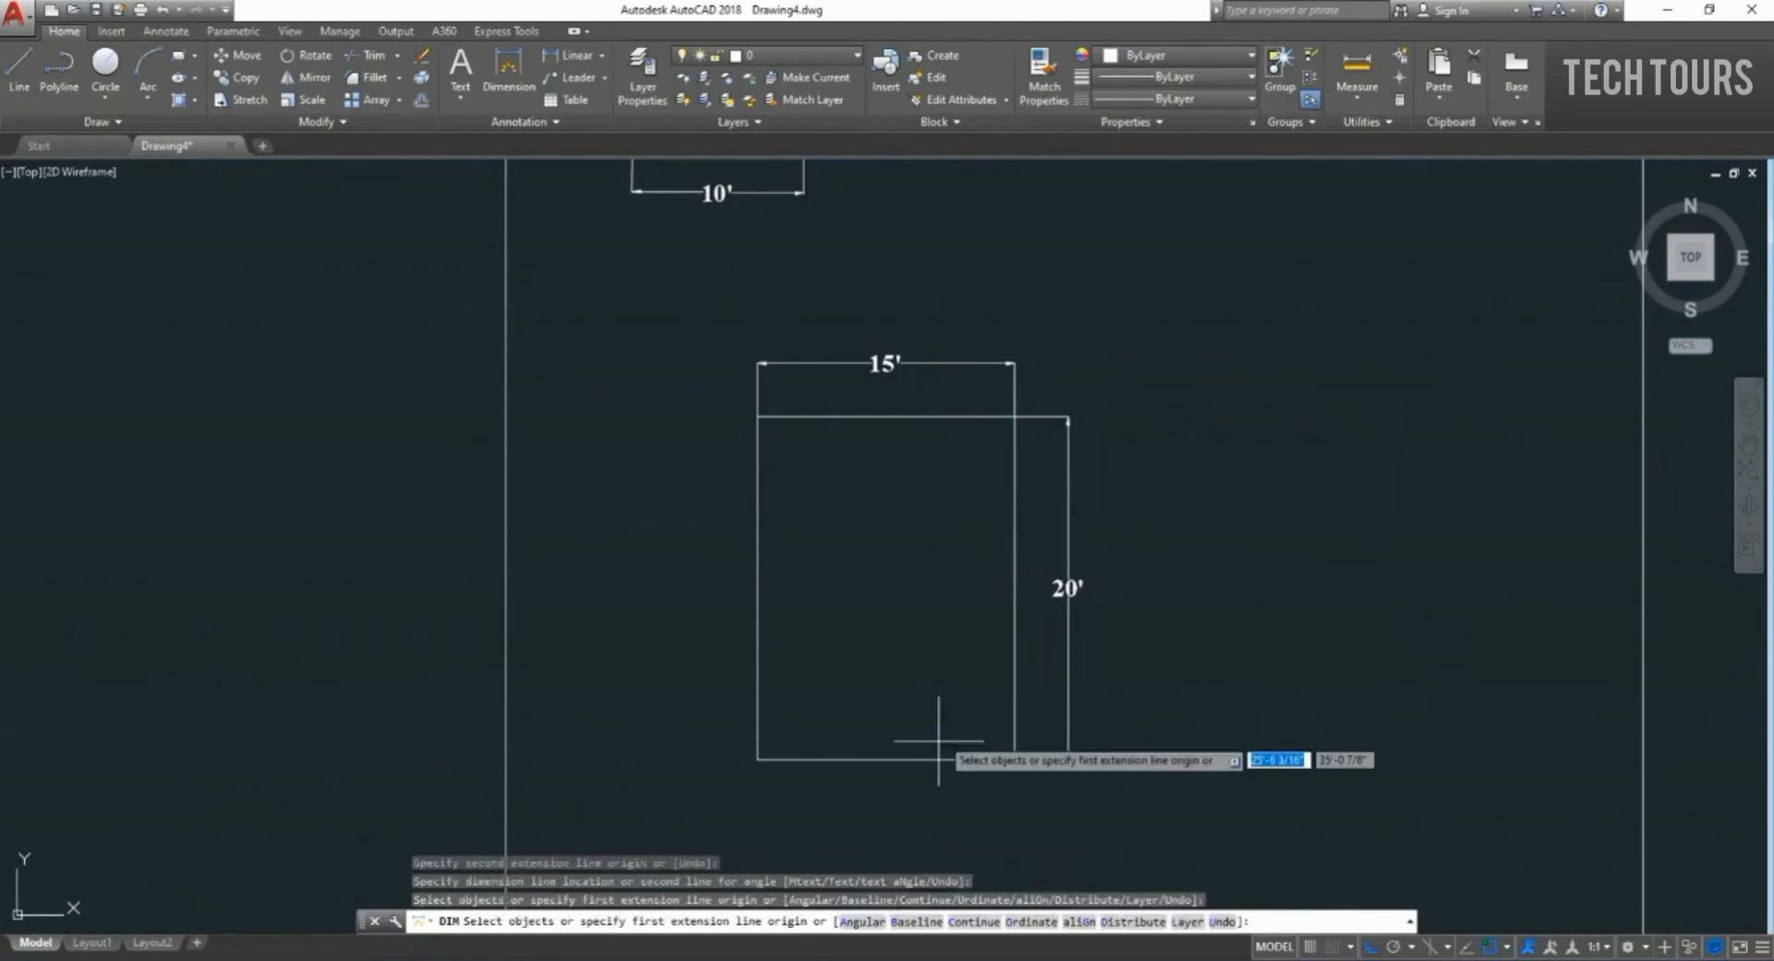
key("Return")
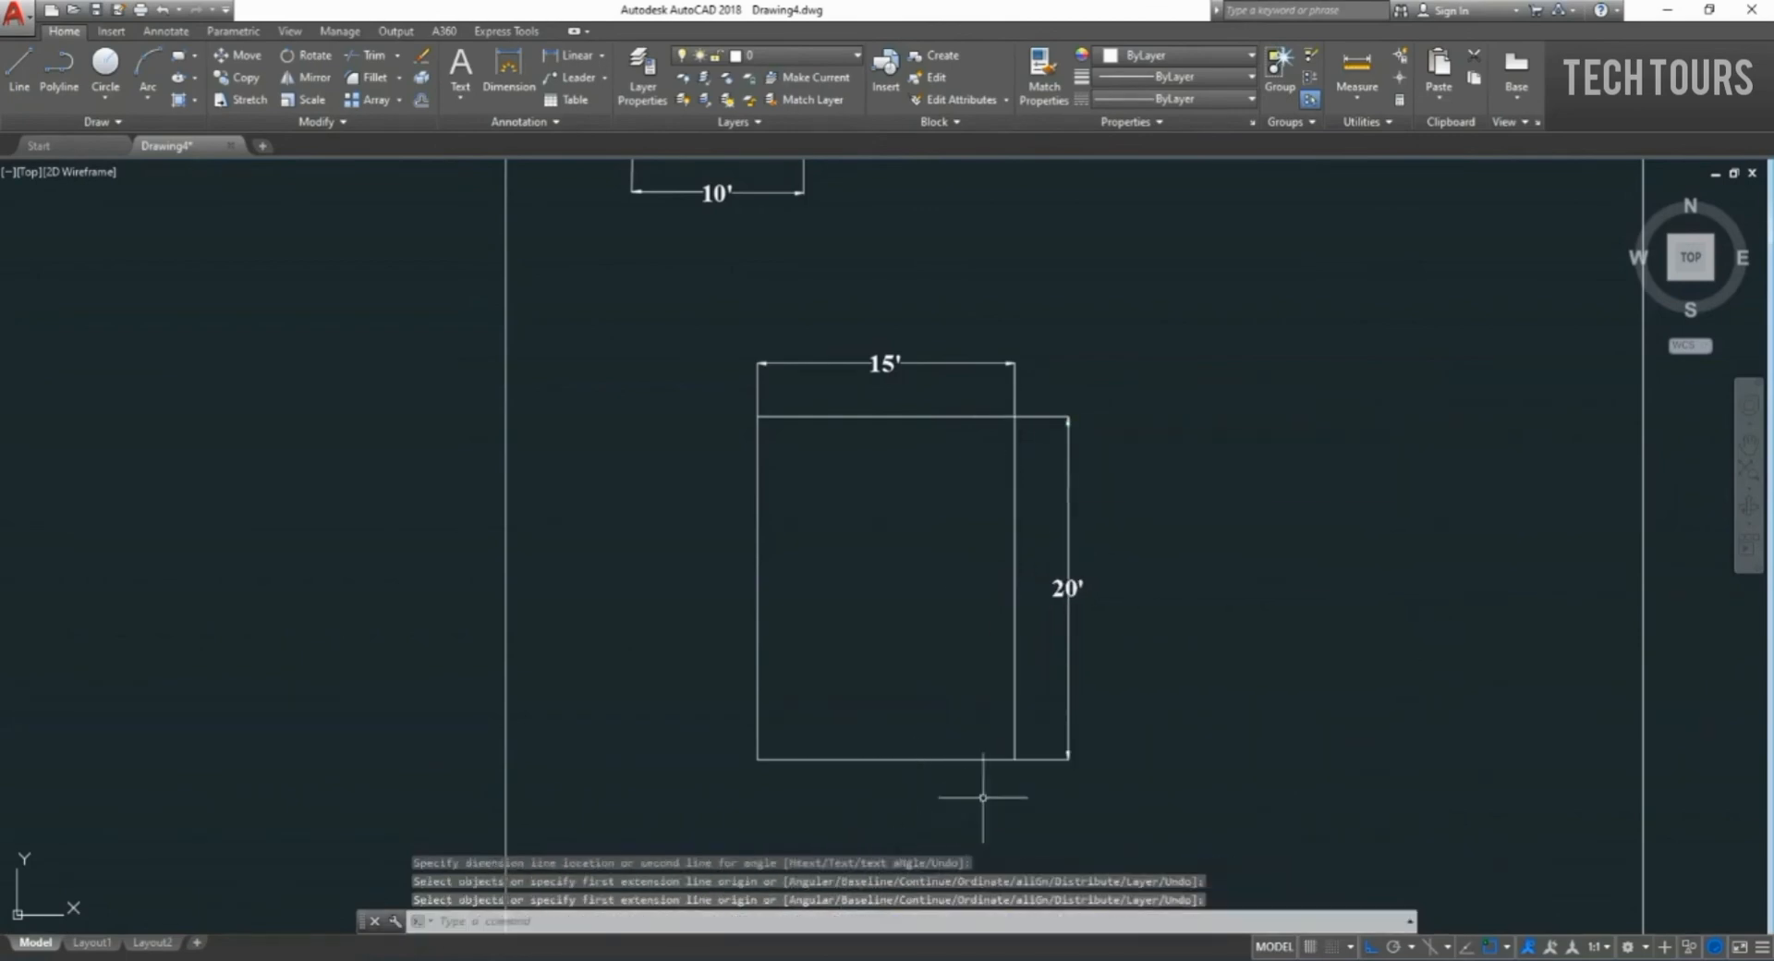
key("Return")
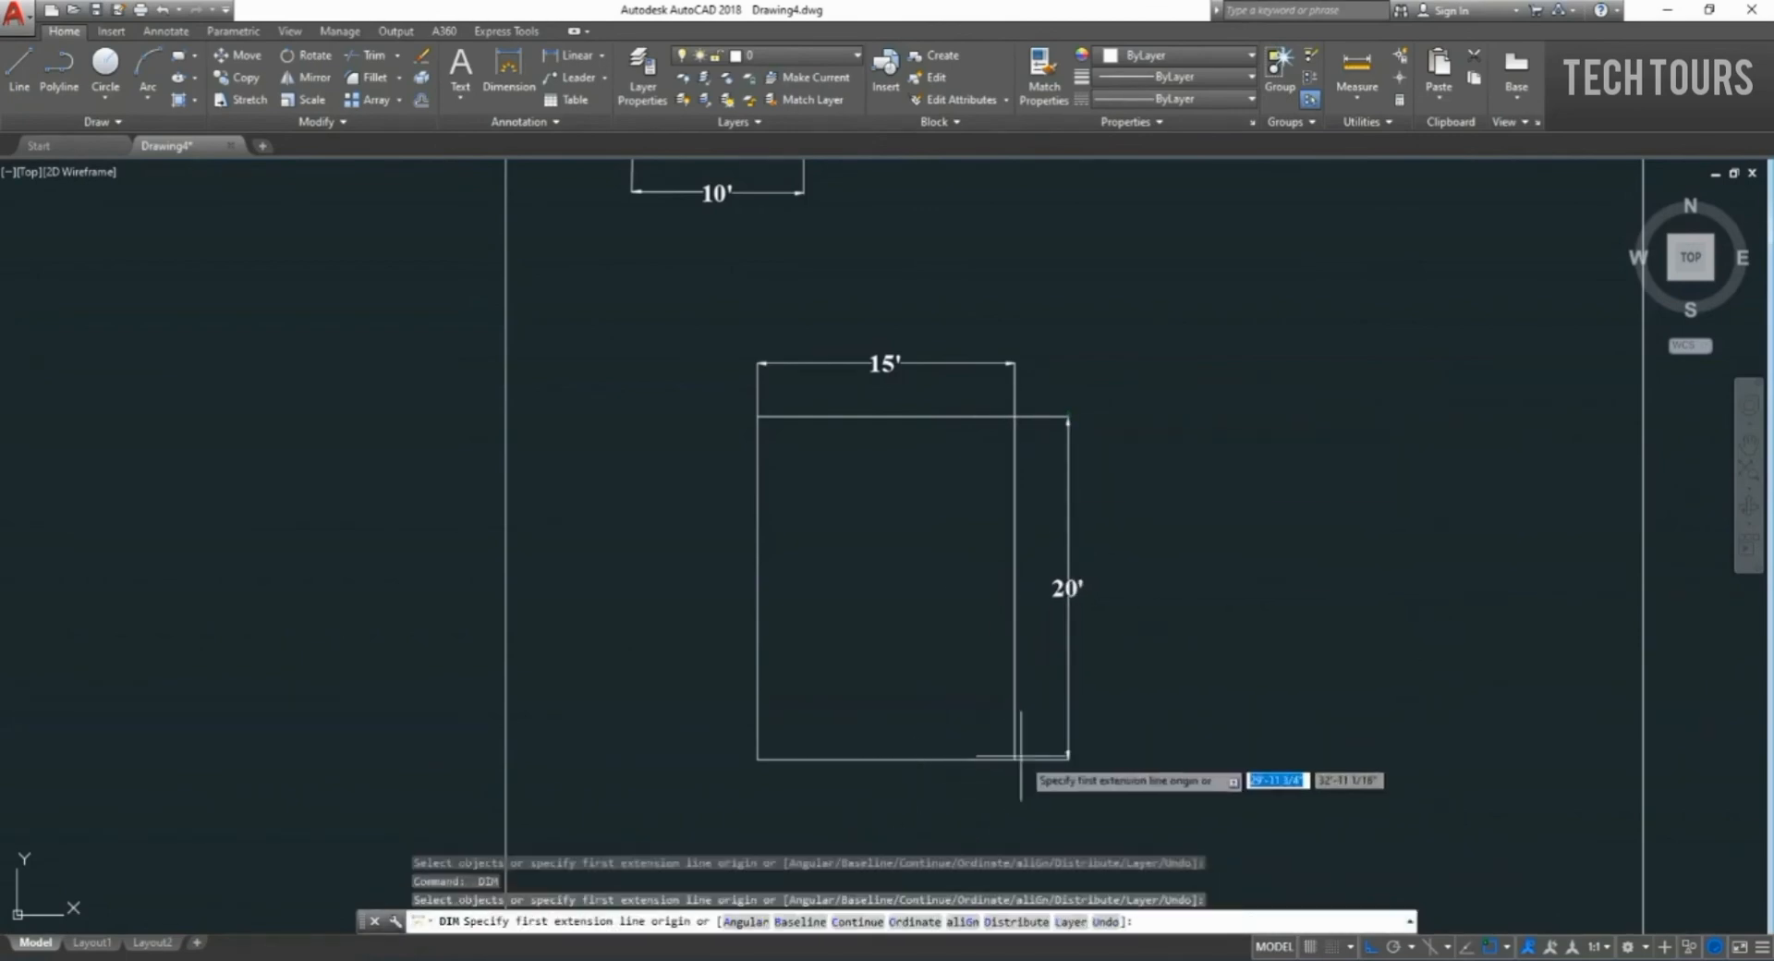
left_click(1016, 757)
key("Escape")
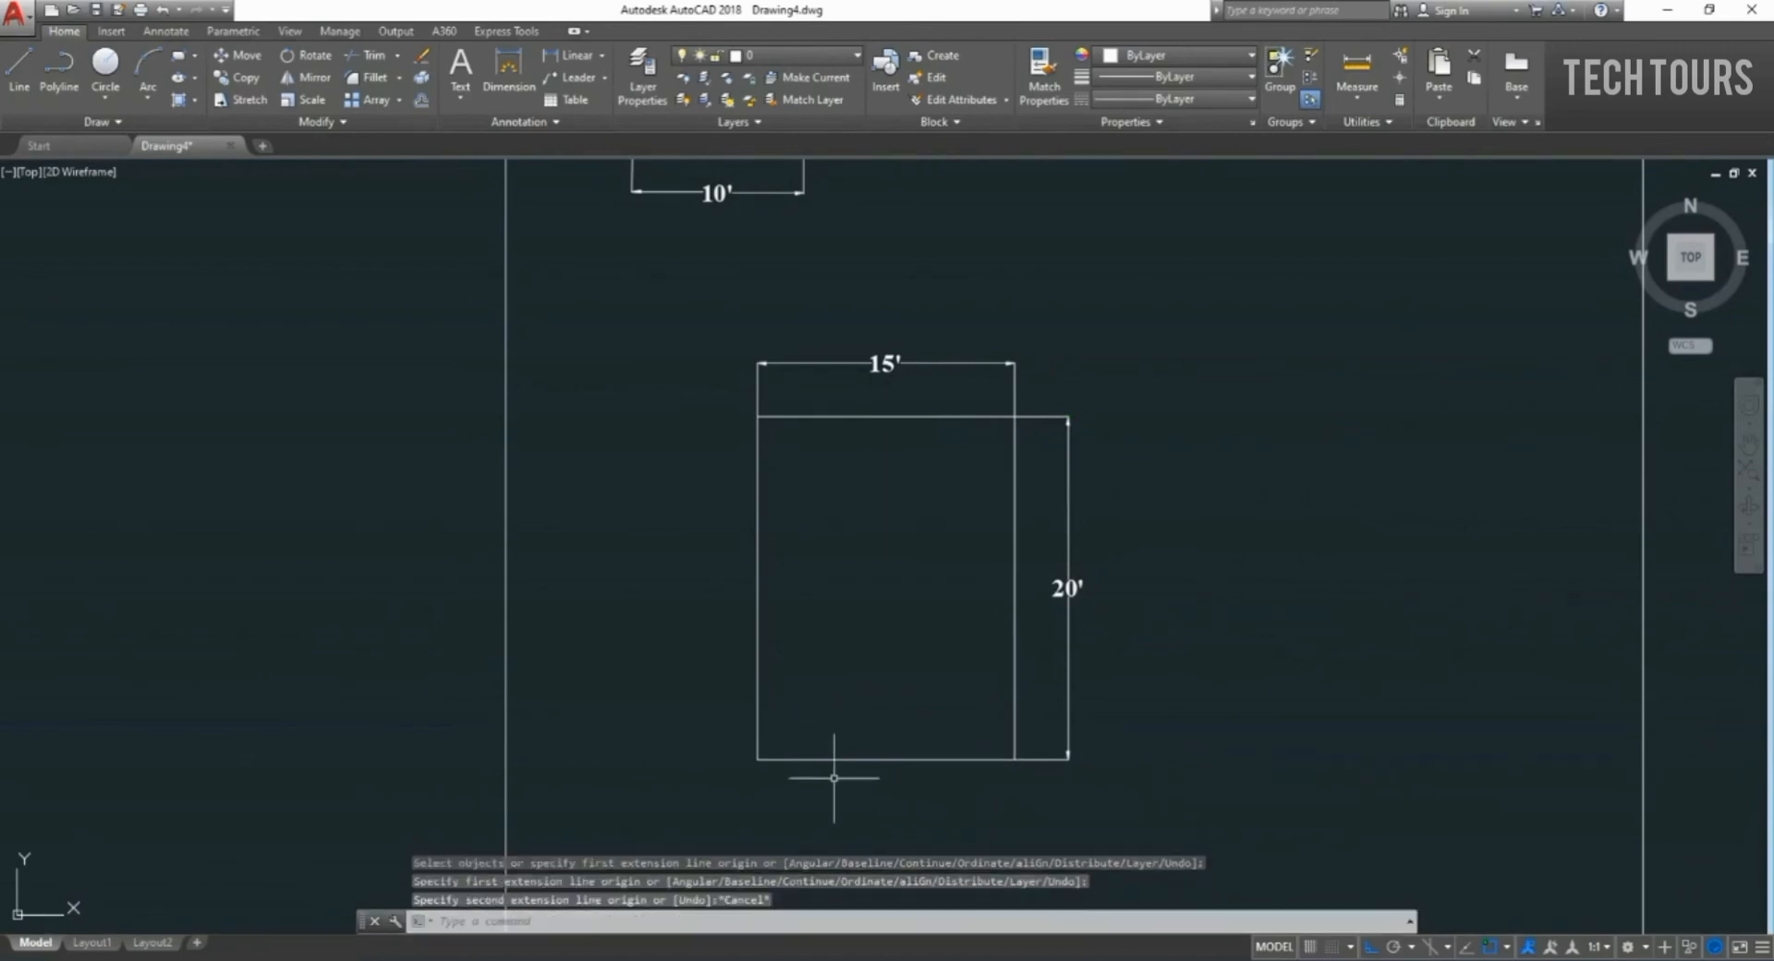
Dimension the 15' by 20' rectangle's bottom edge from its left to right corner, placing the dimension line a short distance below it.
key("Return")
left_click(757, 759)
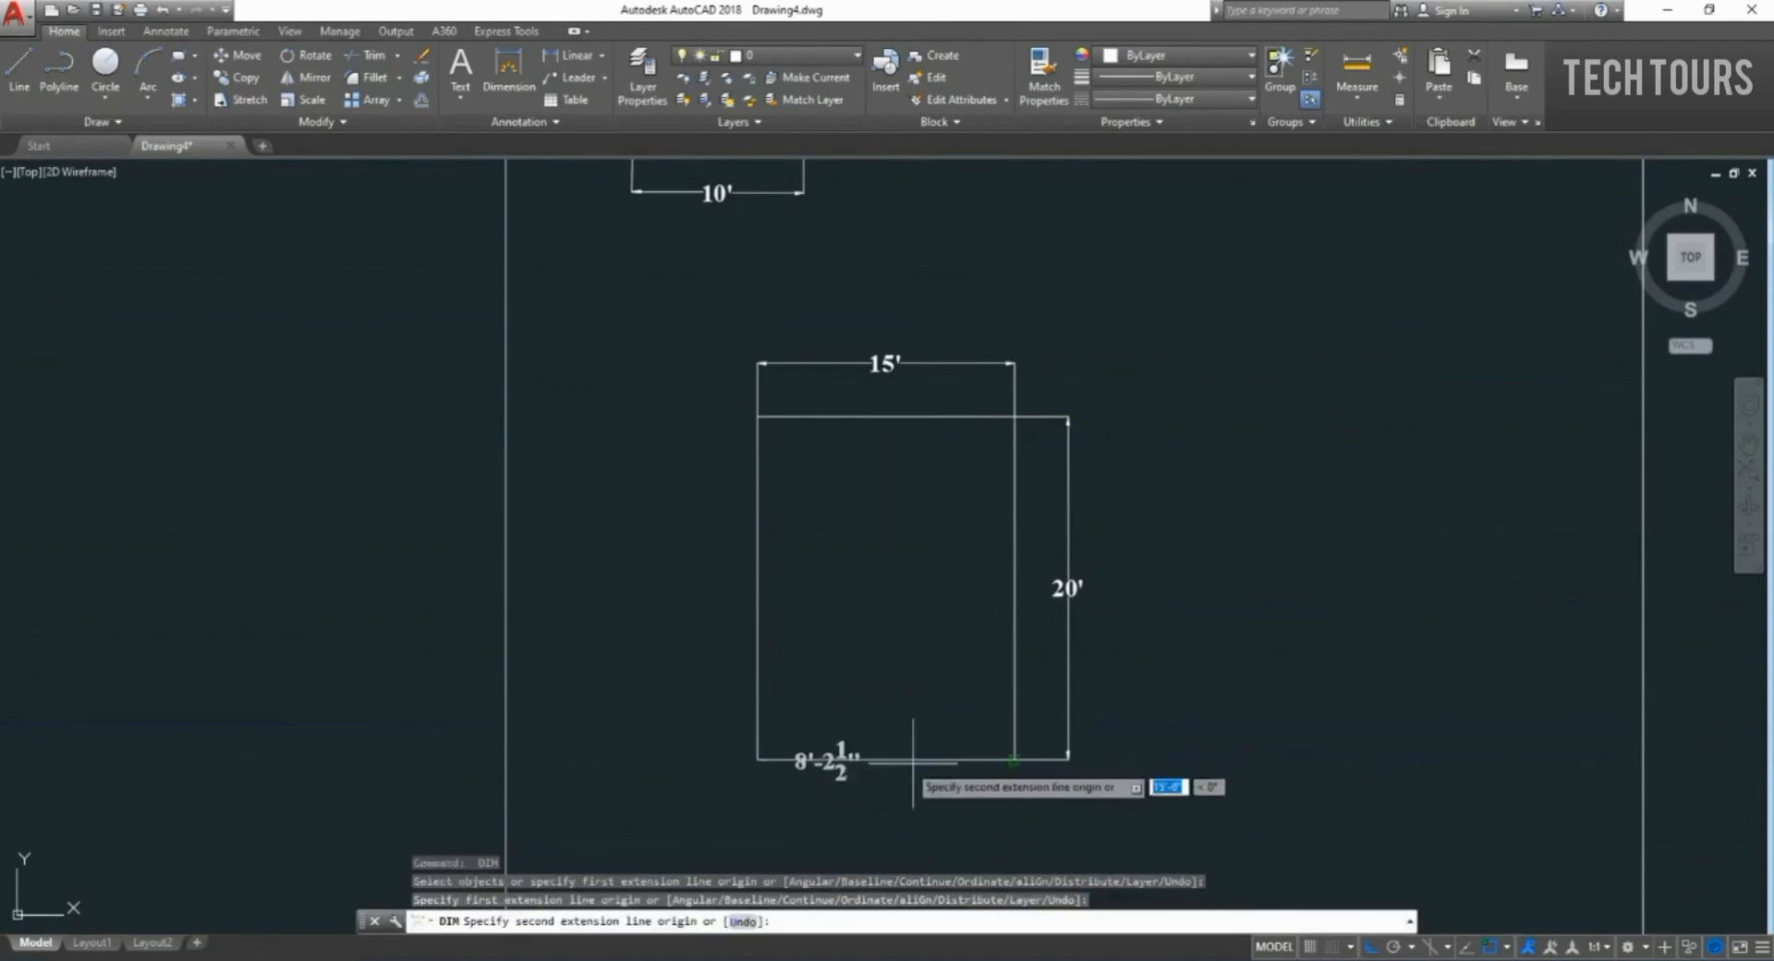
left_click(1014, 759)
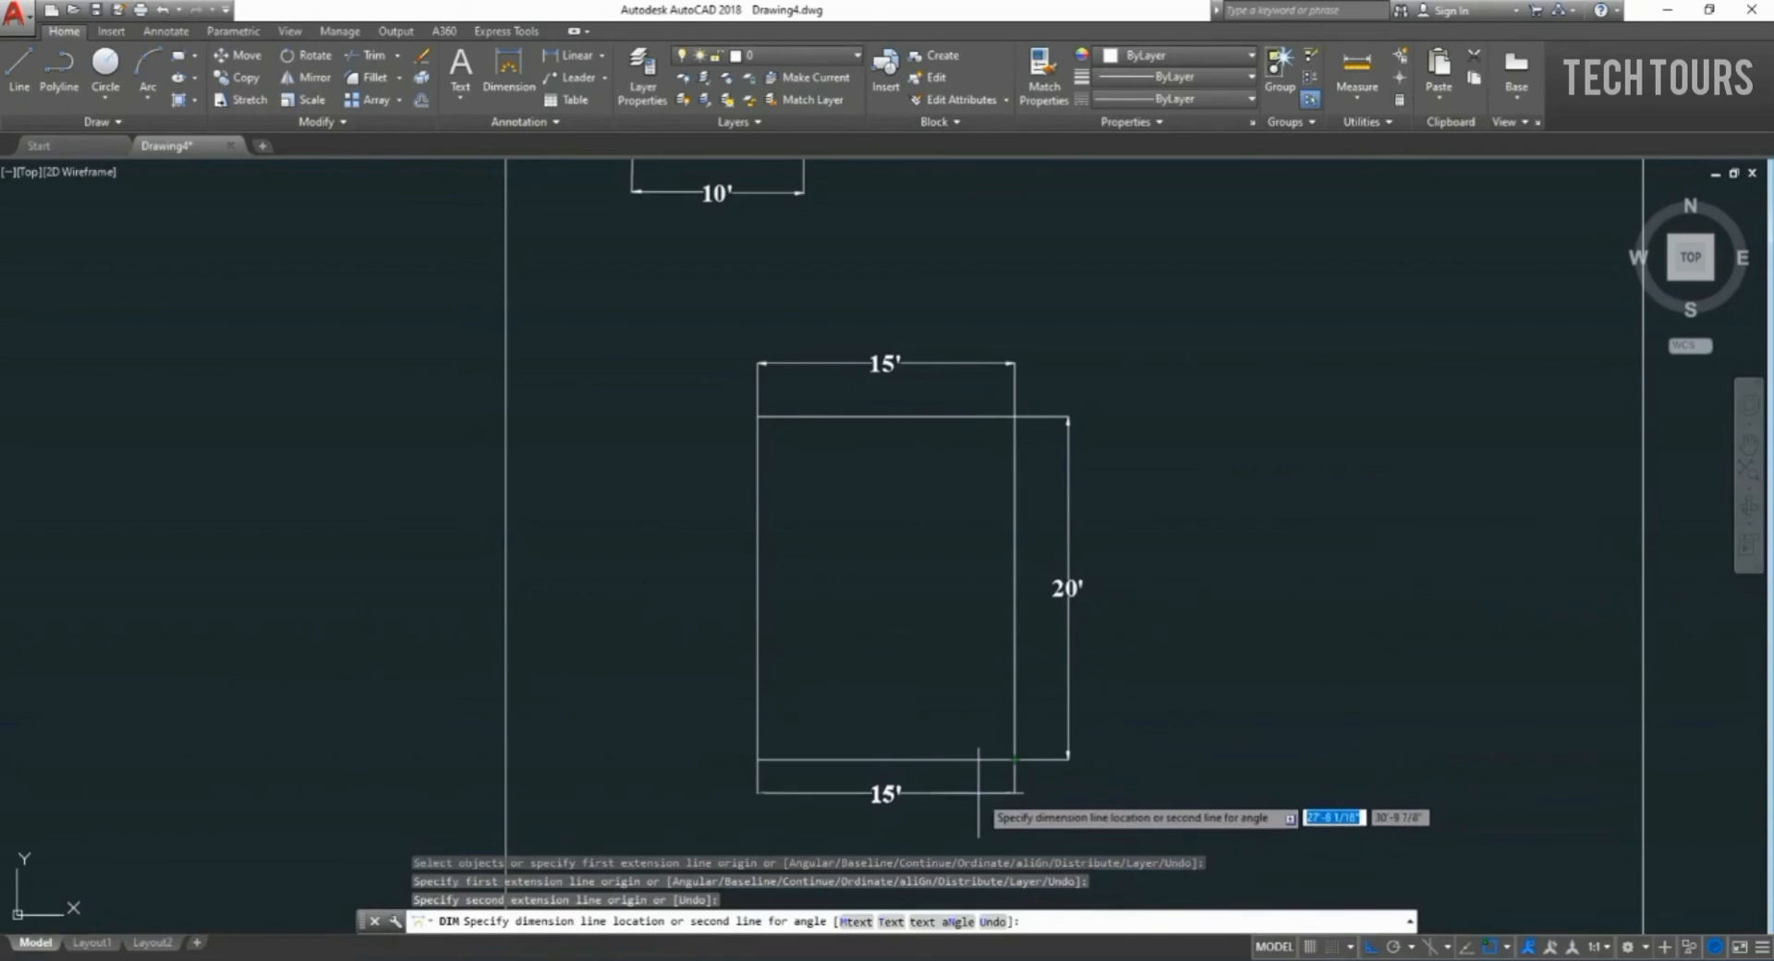
left_click(977, 792)
key("Return")
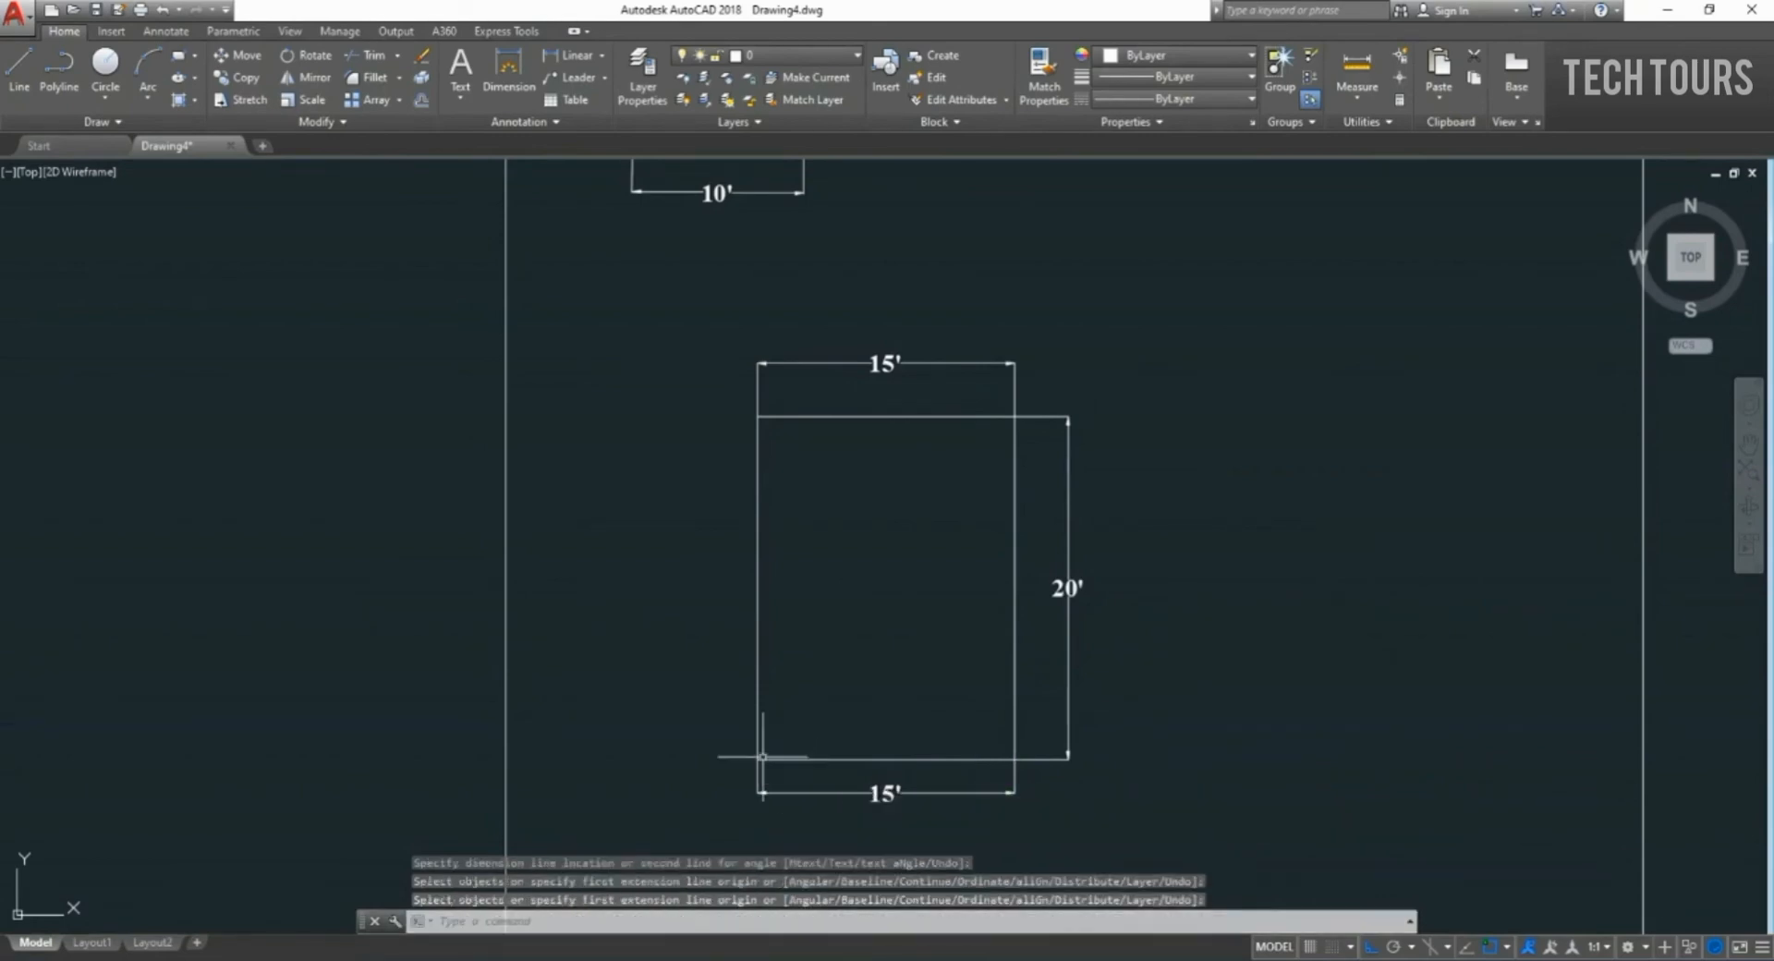
Dimension the 15' by 20' rectangle's left edge from its lower to upper corner, placing the dimension line just outside it.
key("Return")
key("Return")
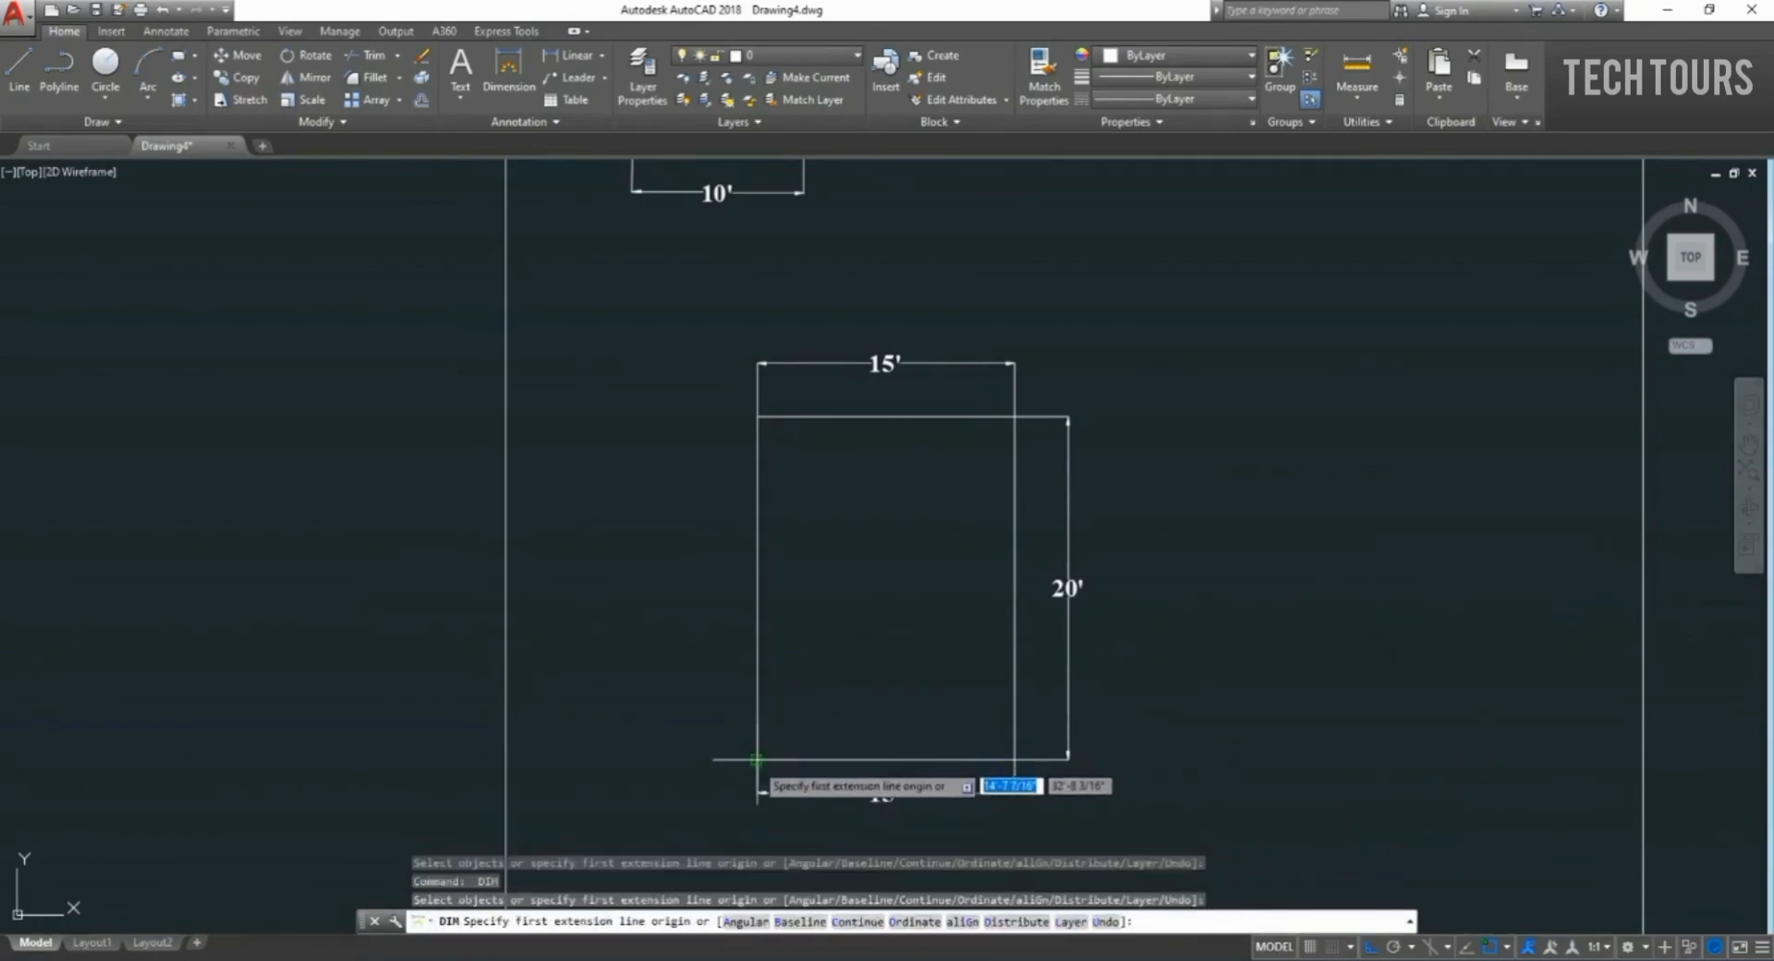
left_click(755, 759)
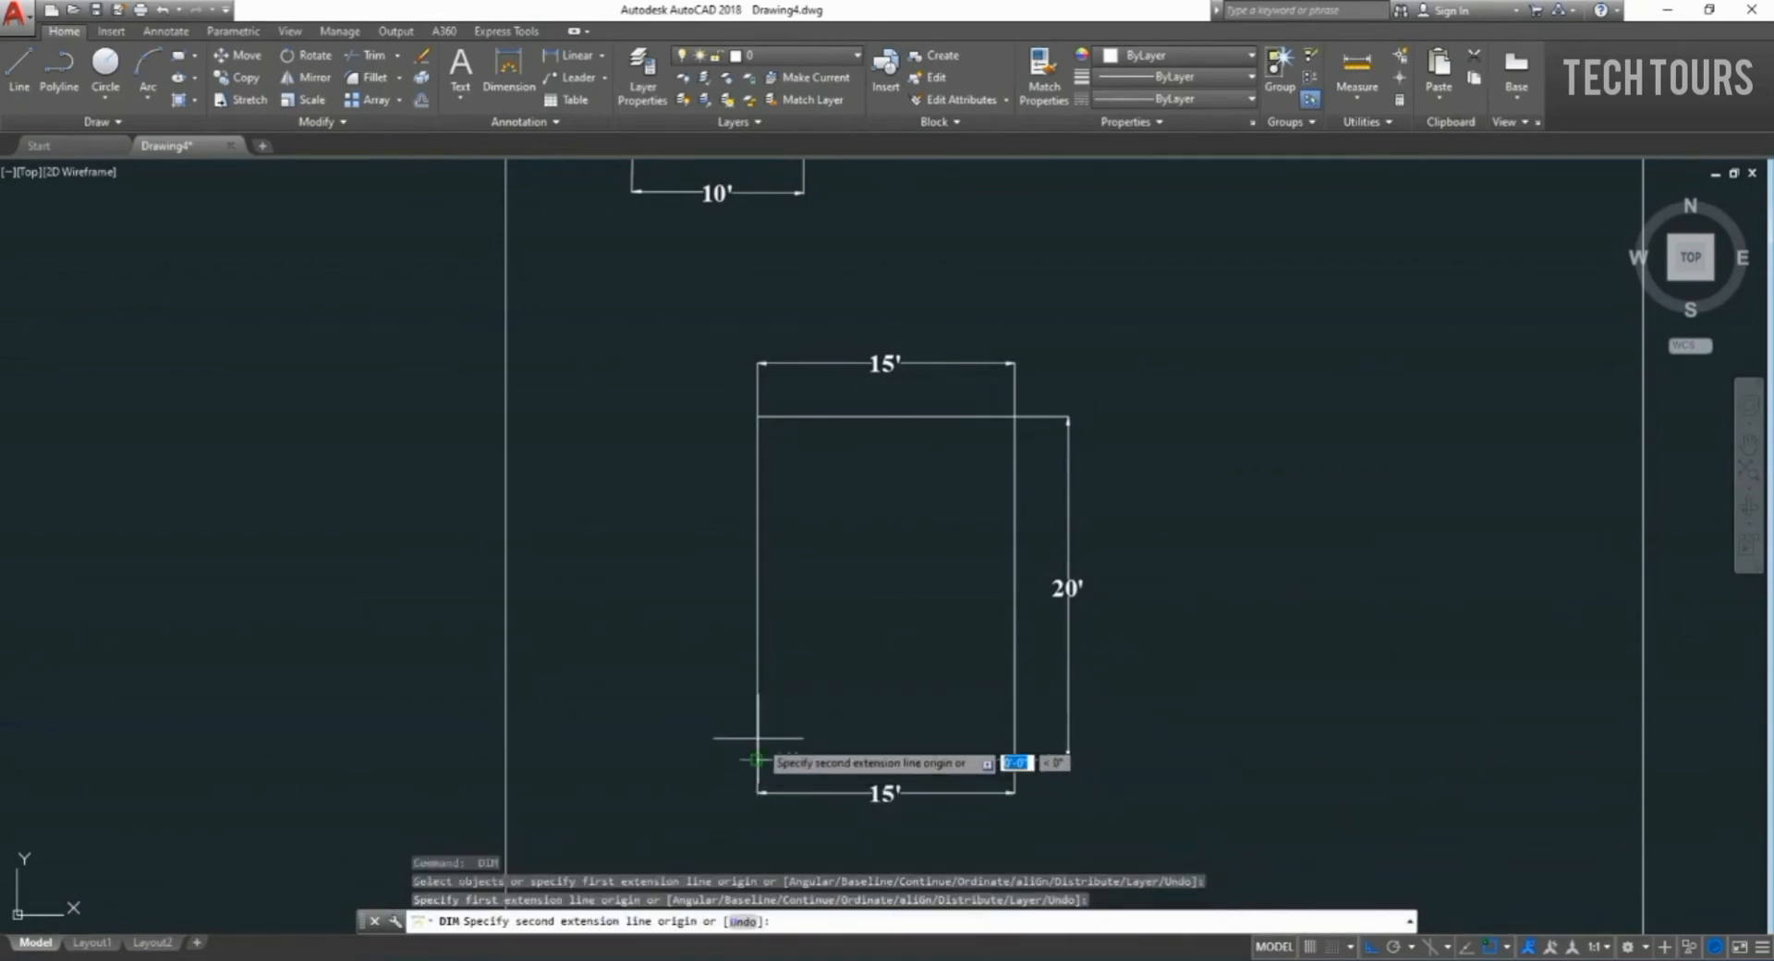
left_click(755, 416)
left_click(695, 411)
key("Return")
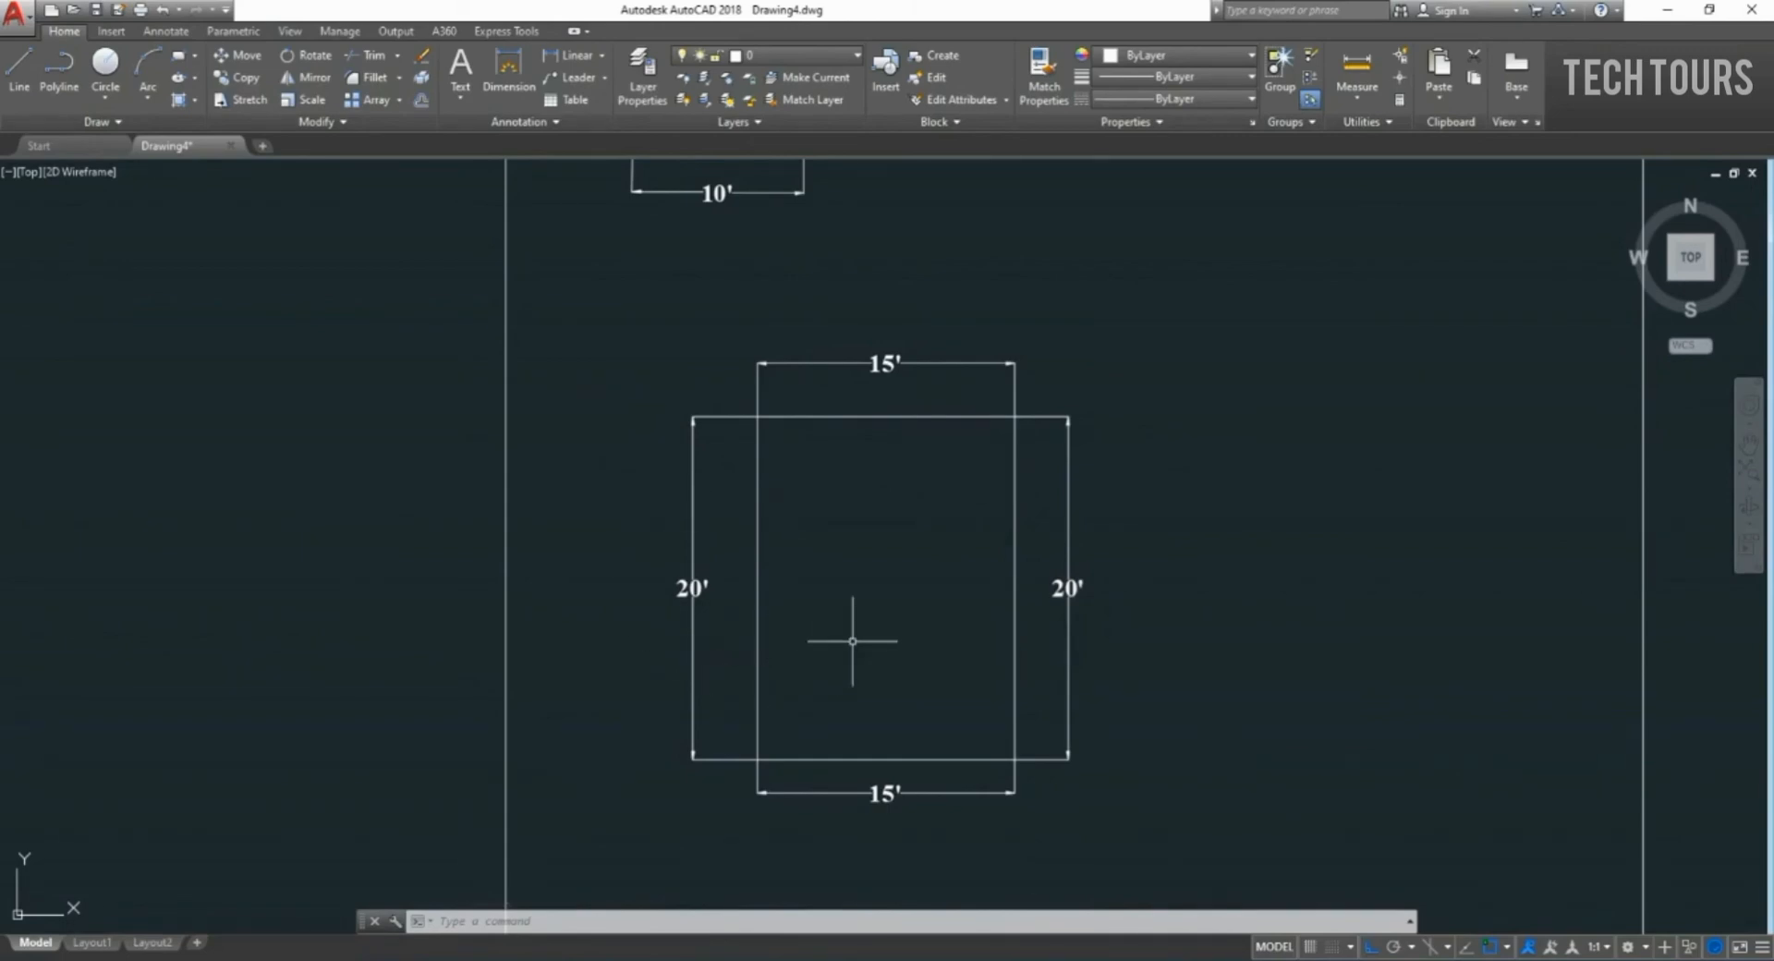
scroll(1010, 385, "down", 4)
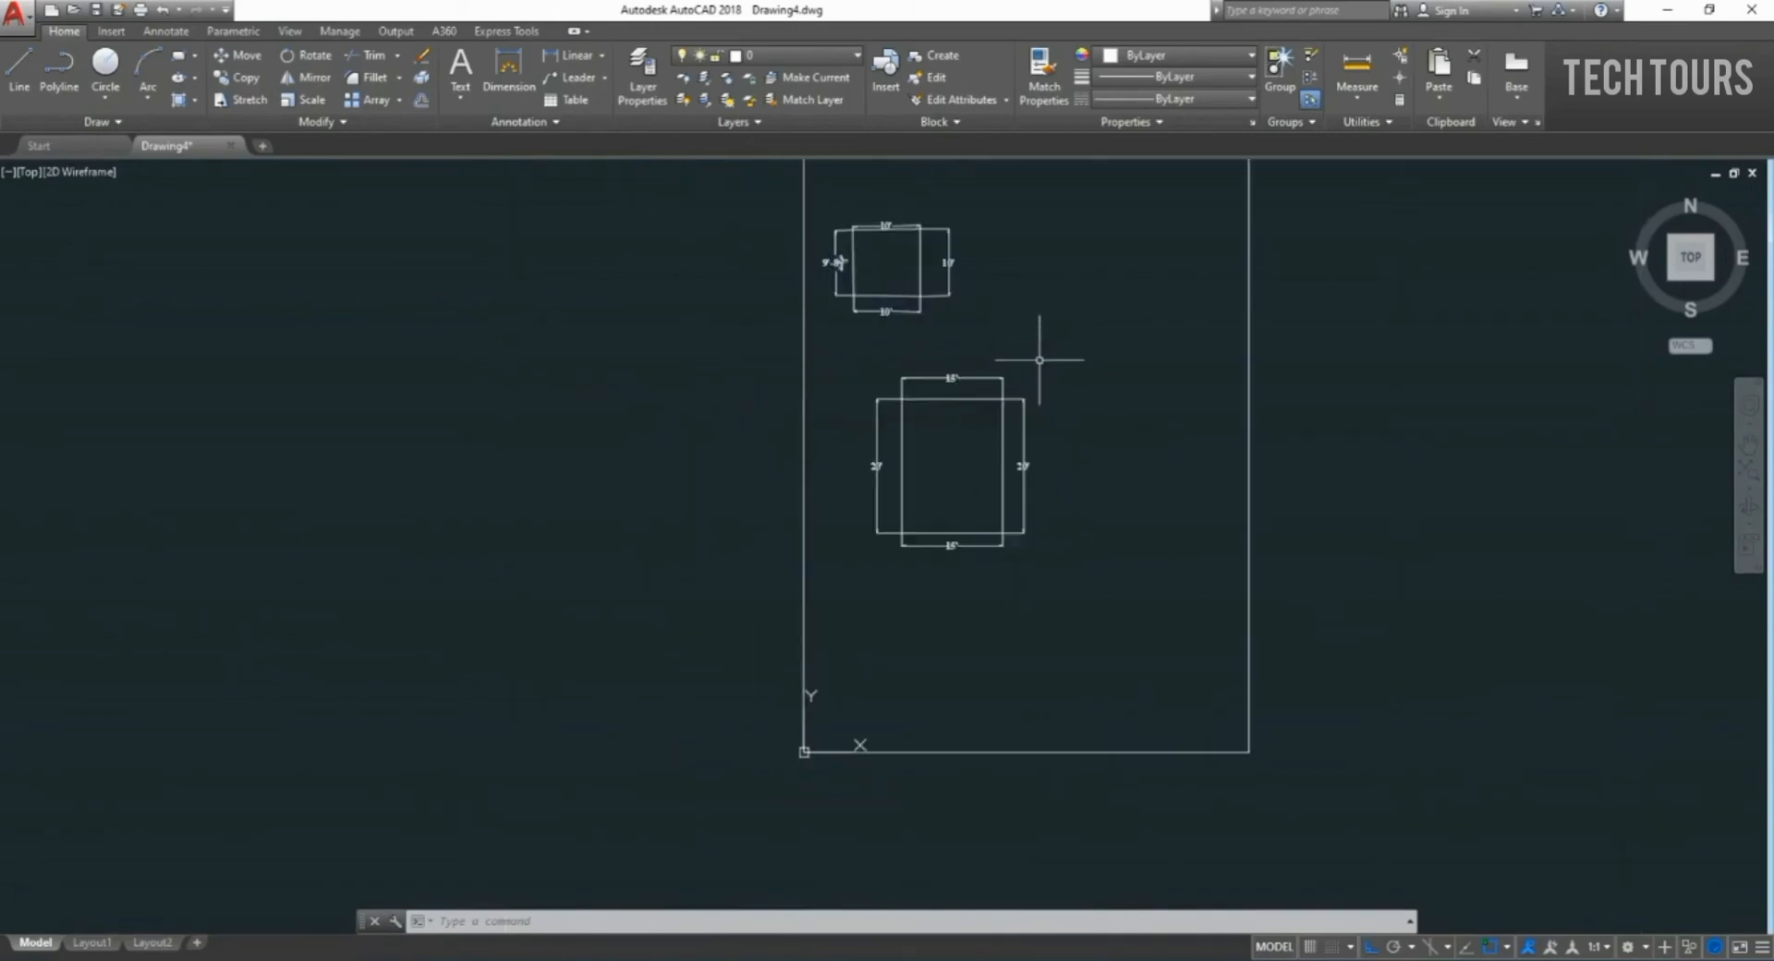